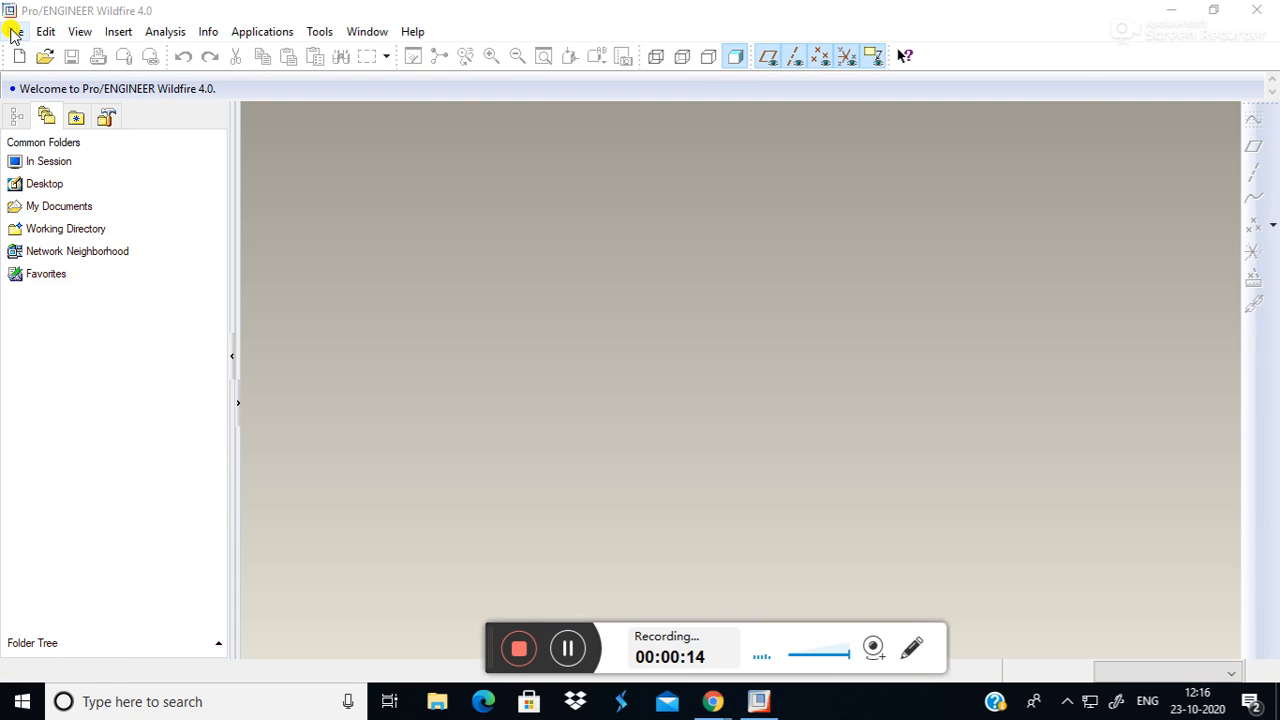
Create a new Sketch file named setch2.
{"action": "left_click", "coordinate": [14, 33]}
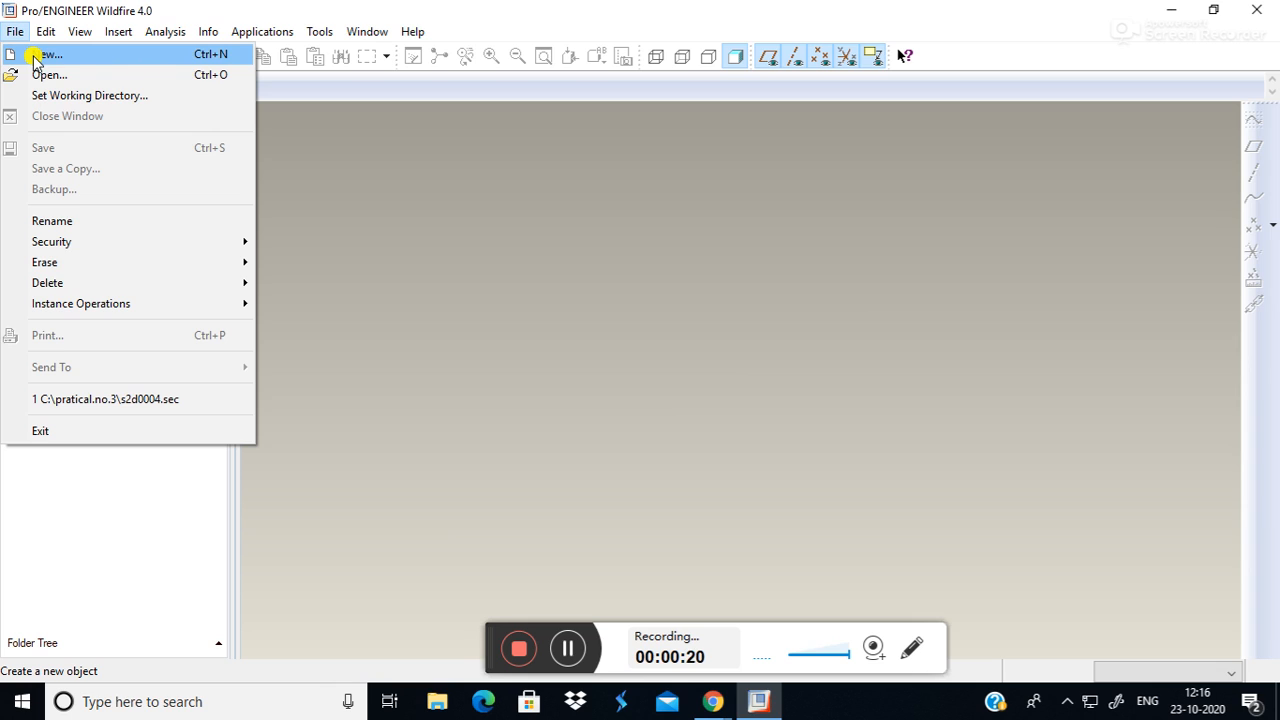
{"action": "left_click", "coordinate": [626, 334]}
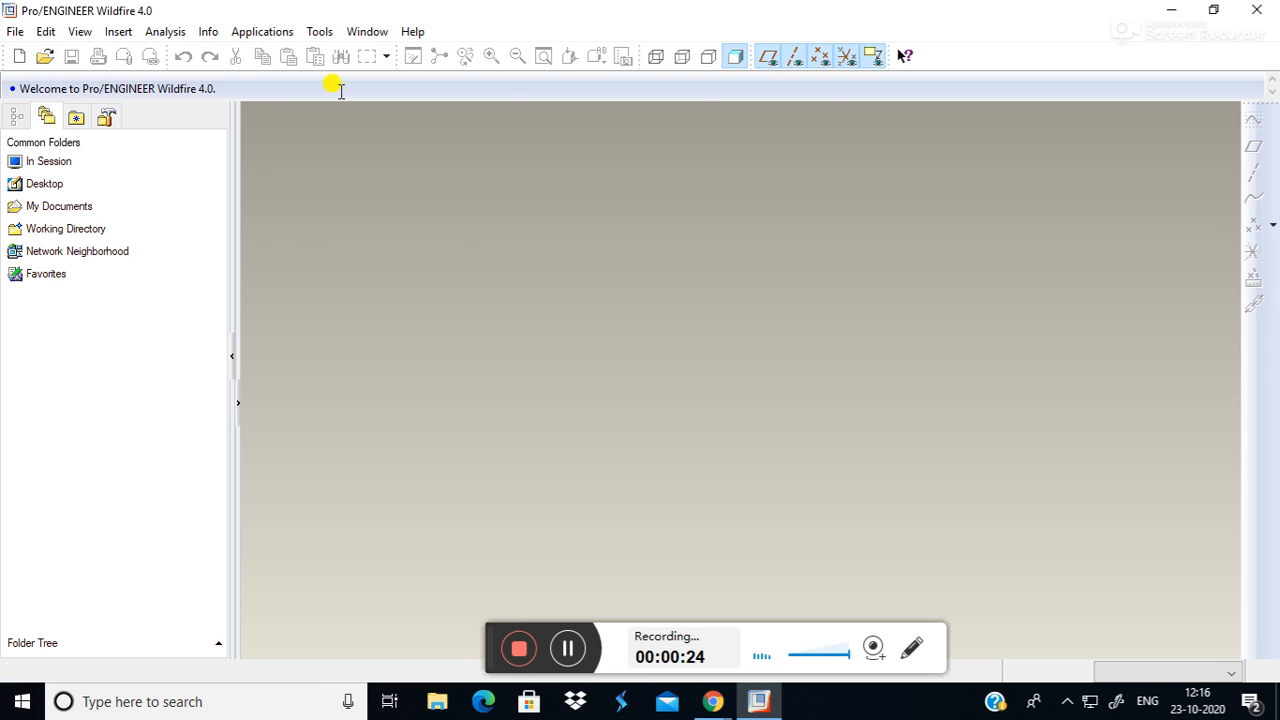
{"action": "left_click", "coordinate": [15, 57]}
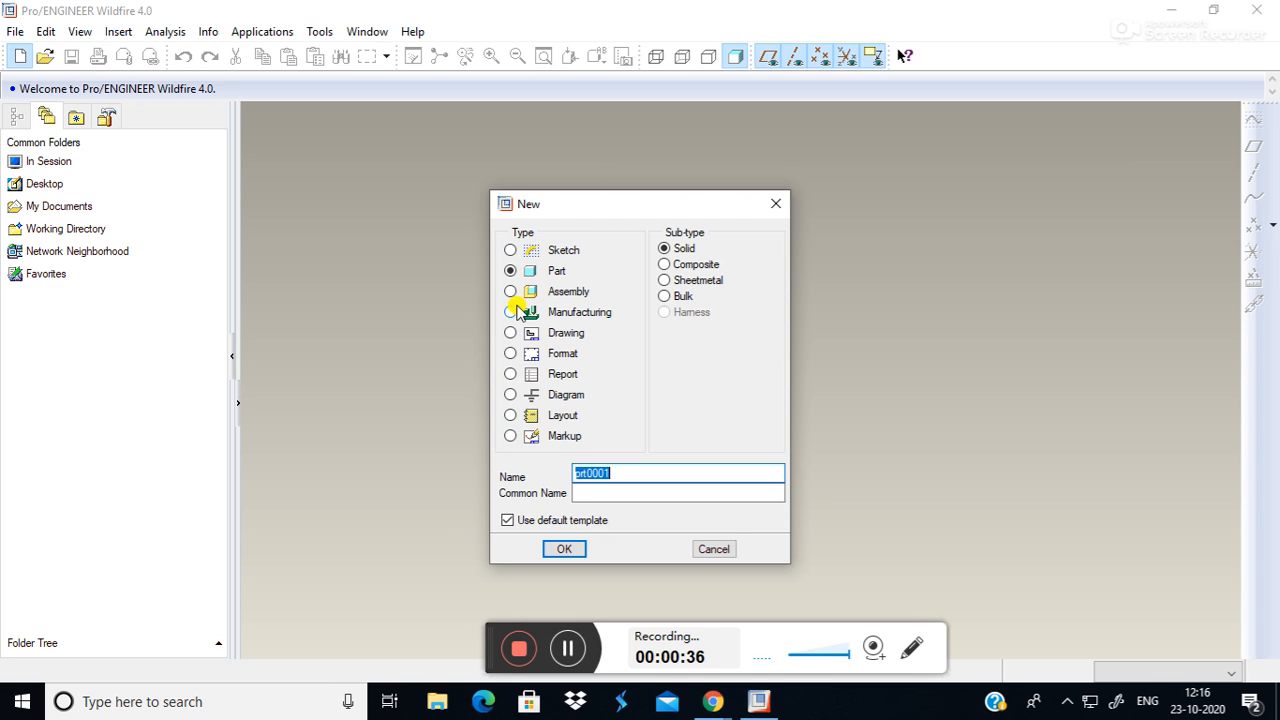
{"action": "left_click", "coordinate": [510, 251]}
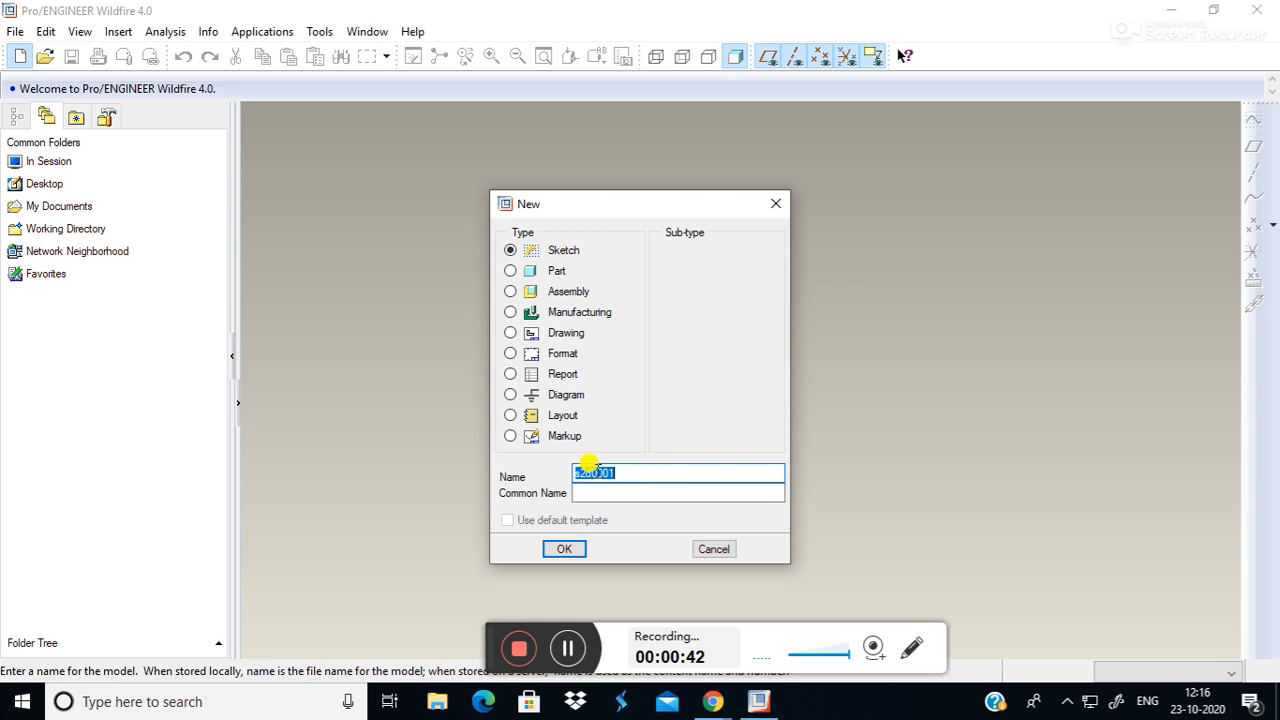
{"action": "left_click_drag", "start_coordinate": [642, 474], "coordinate": [572, 472]}
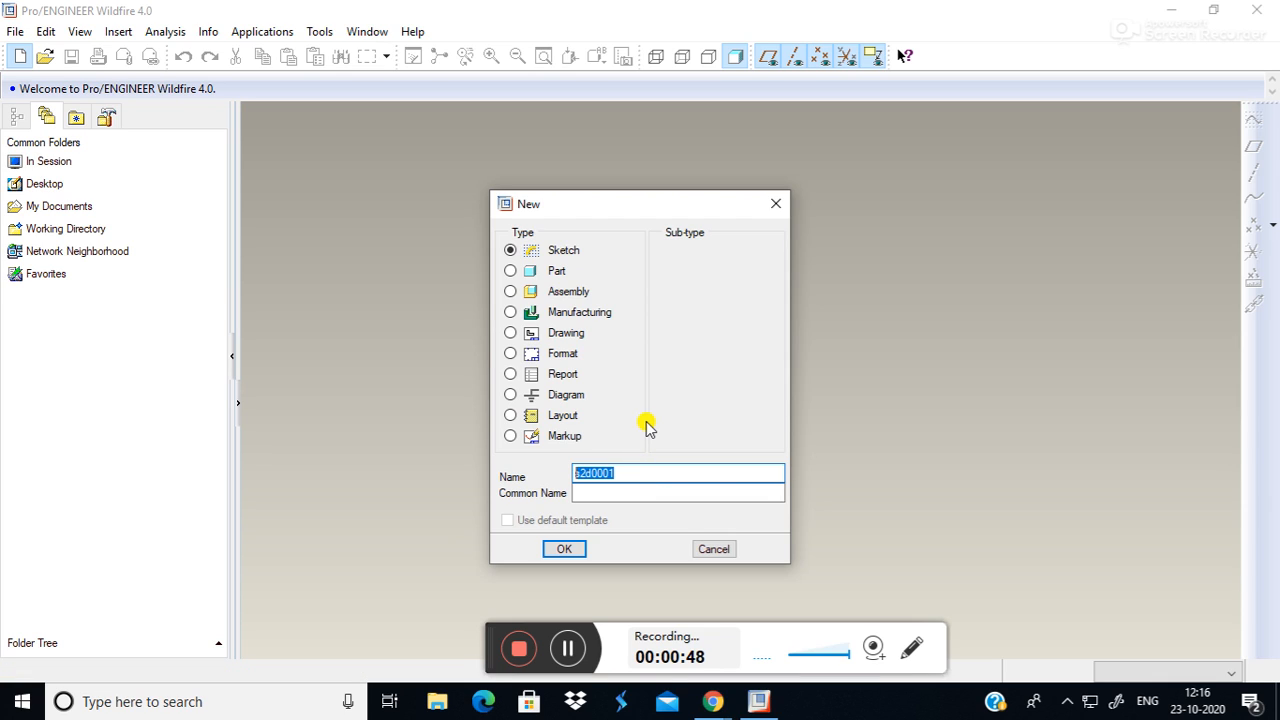
{"action": "type", "text": "s"}
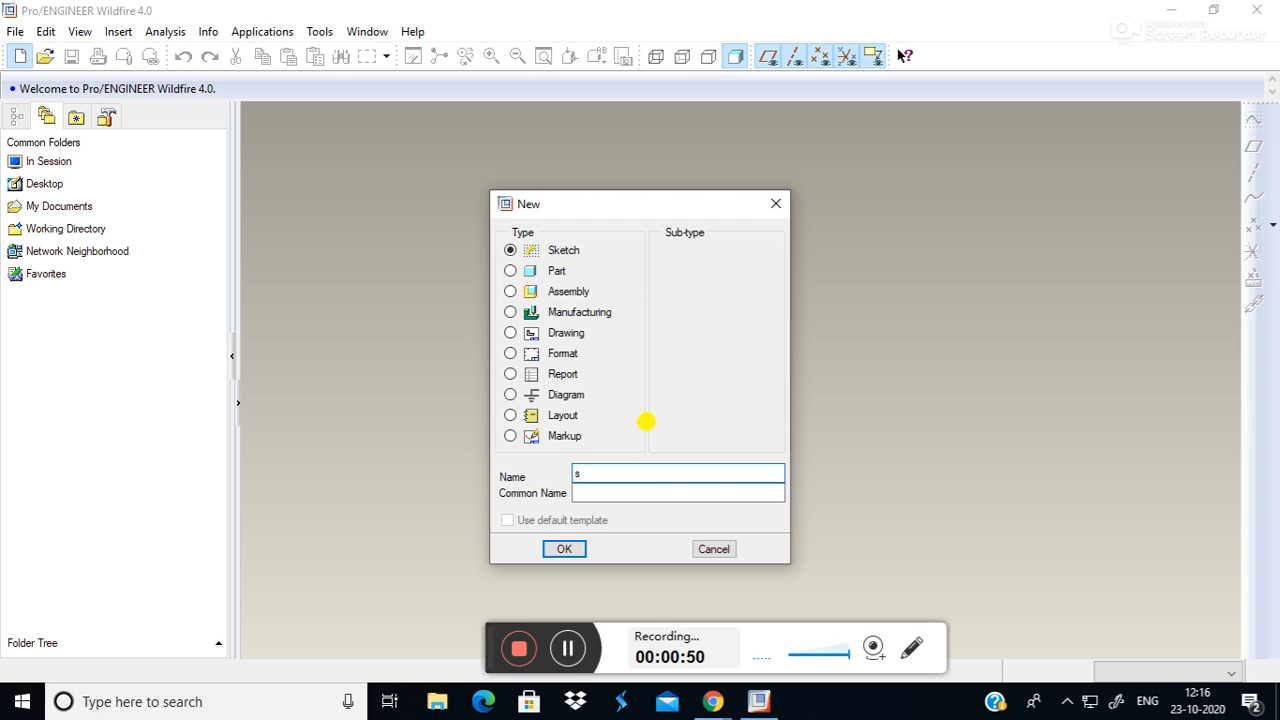
{"action": "key", "text": "BackSpace"}
{"action": "key", "text": "Return"}
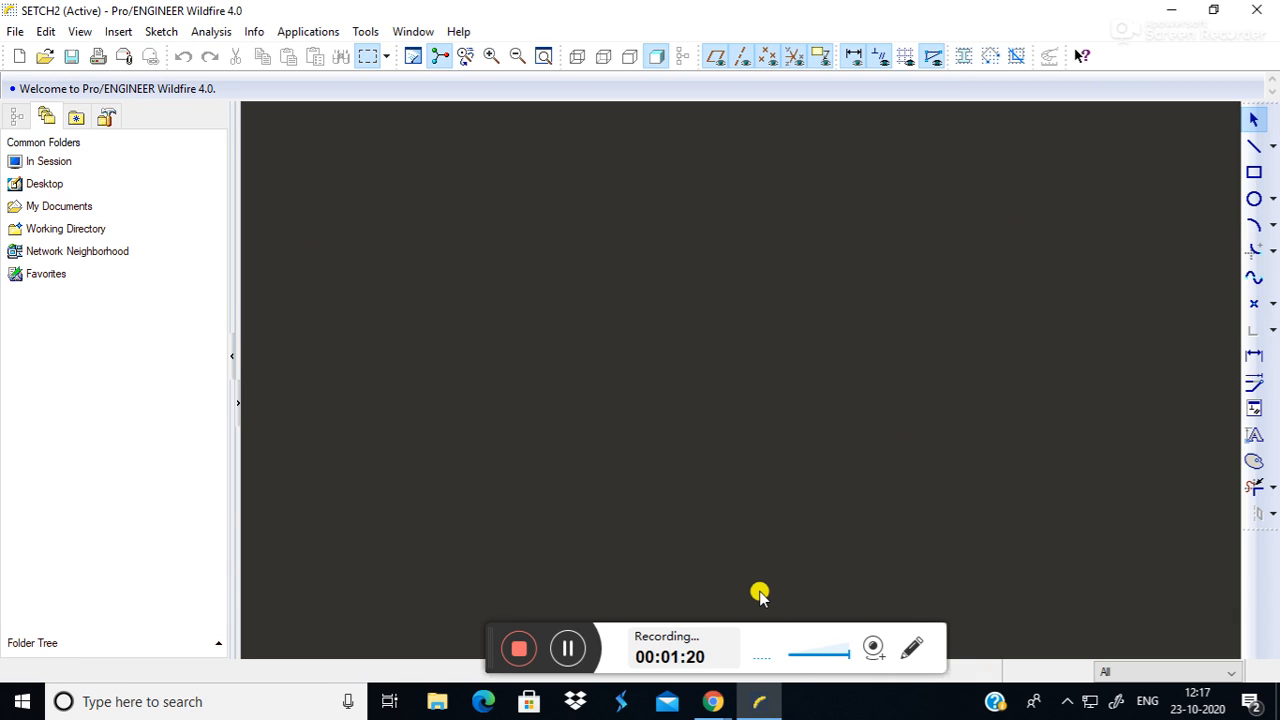
Check the Google Meet call in Chrome, return to Pro/ENGINEER and dismiss the presenting notification.
{"action": "mouse_move", "coordinate": [712, 701]}
{"action": "left_click", "coordinate": [650, 638]}
{"action": "left_click", "coordinate": [850, 428]}
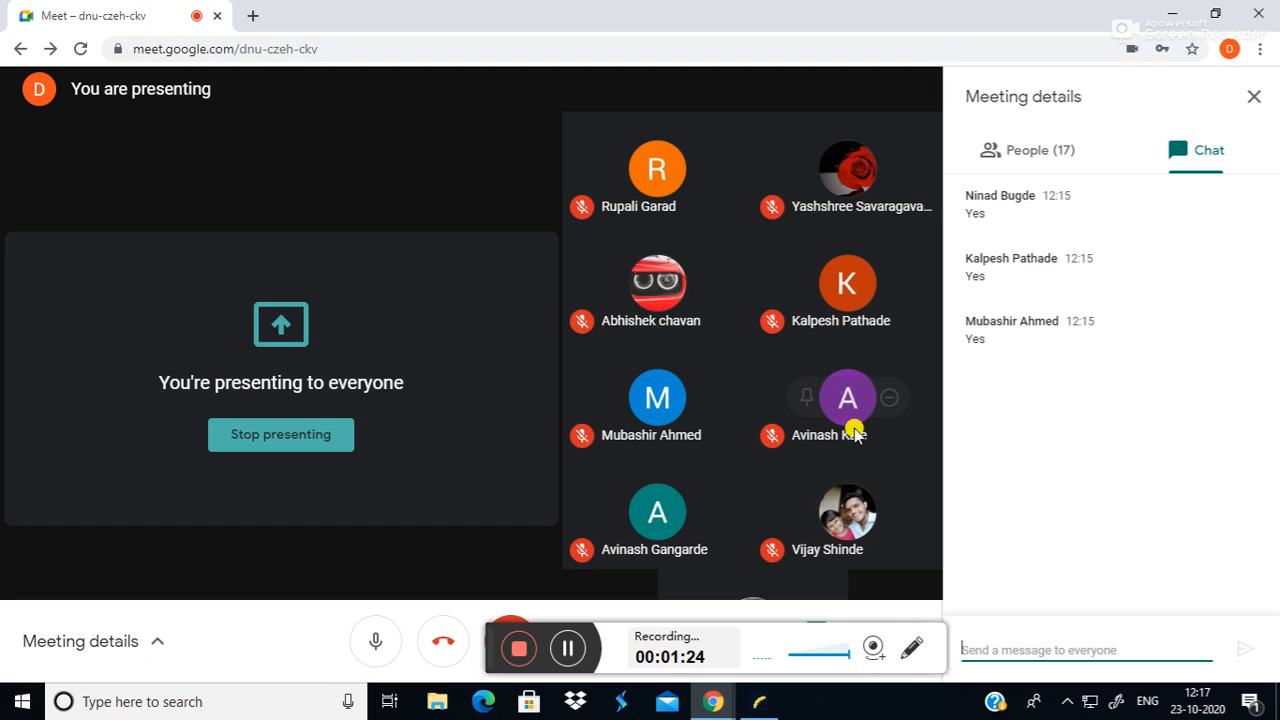
{"action": "left_click", "coordinate": [760, 701]}
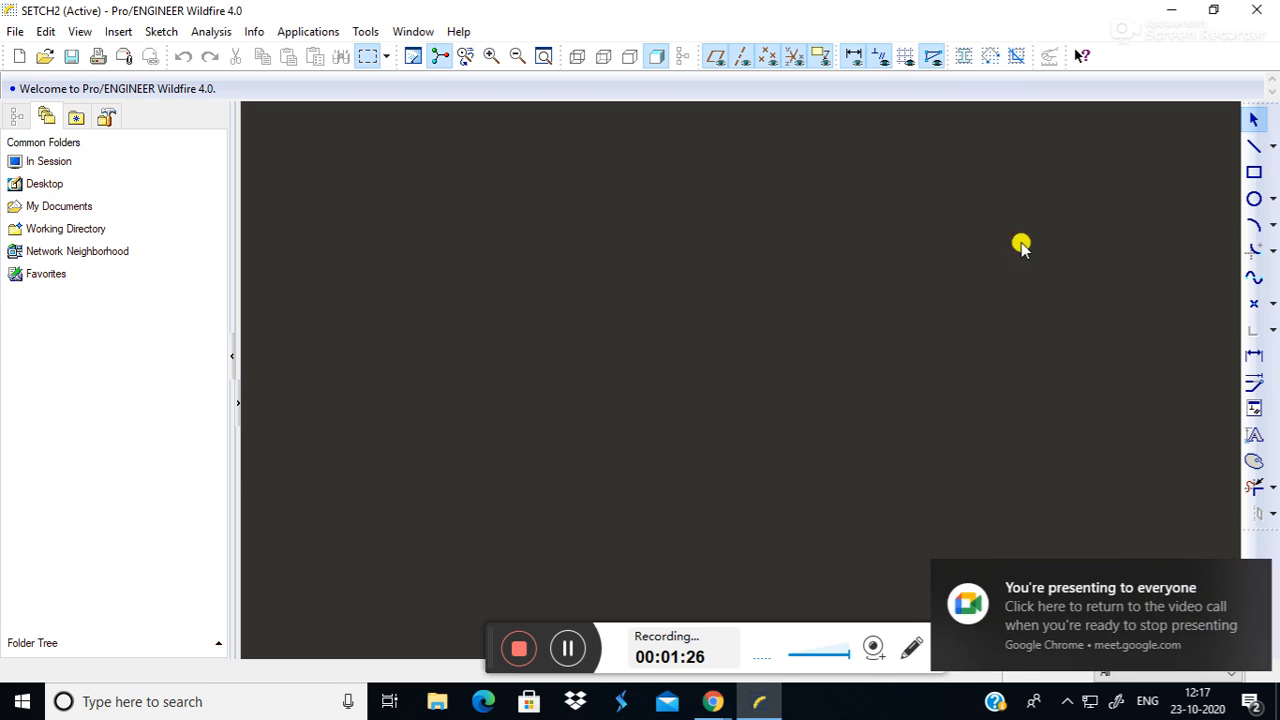
{"action": "left_click", "coordinate": [1248, 584]}
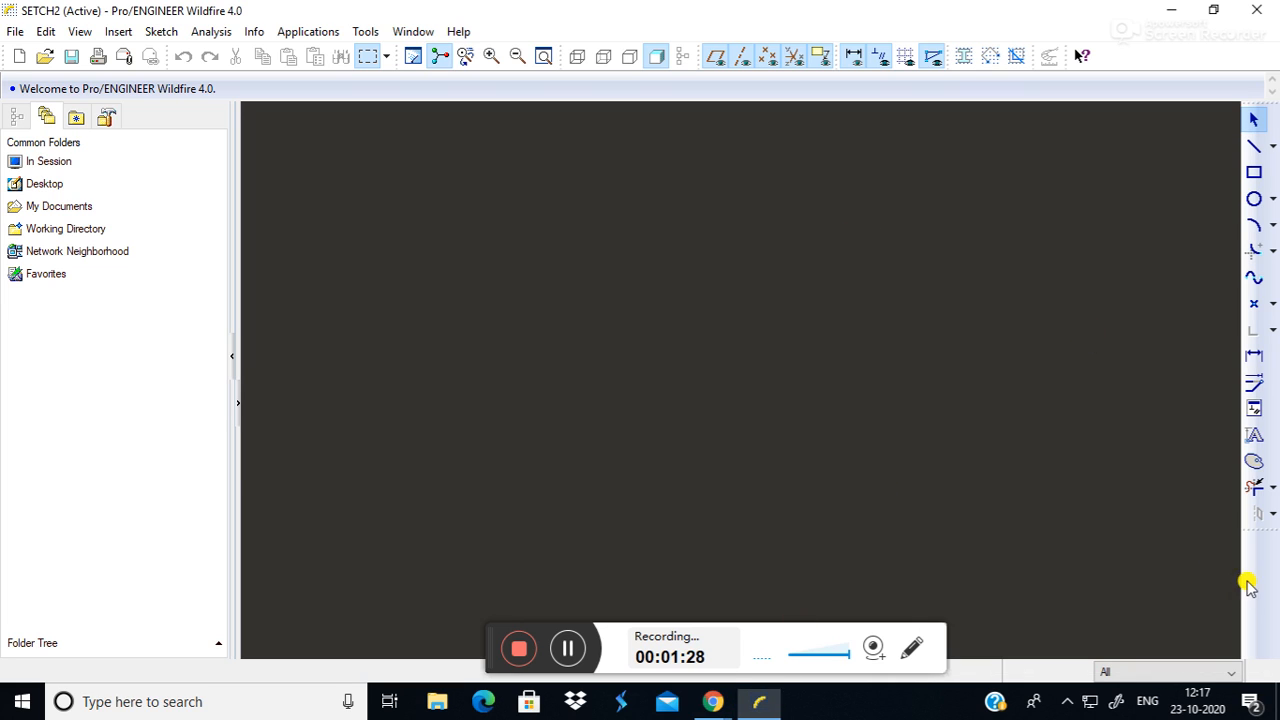
Show the sketch grid and hide the datum planes, axes, points, coordinate systems and annotations.
{"action": "left_click", "coordinate": [908, 57]}
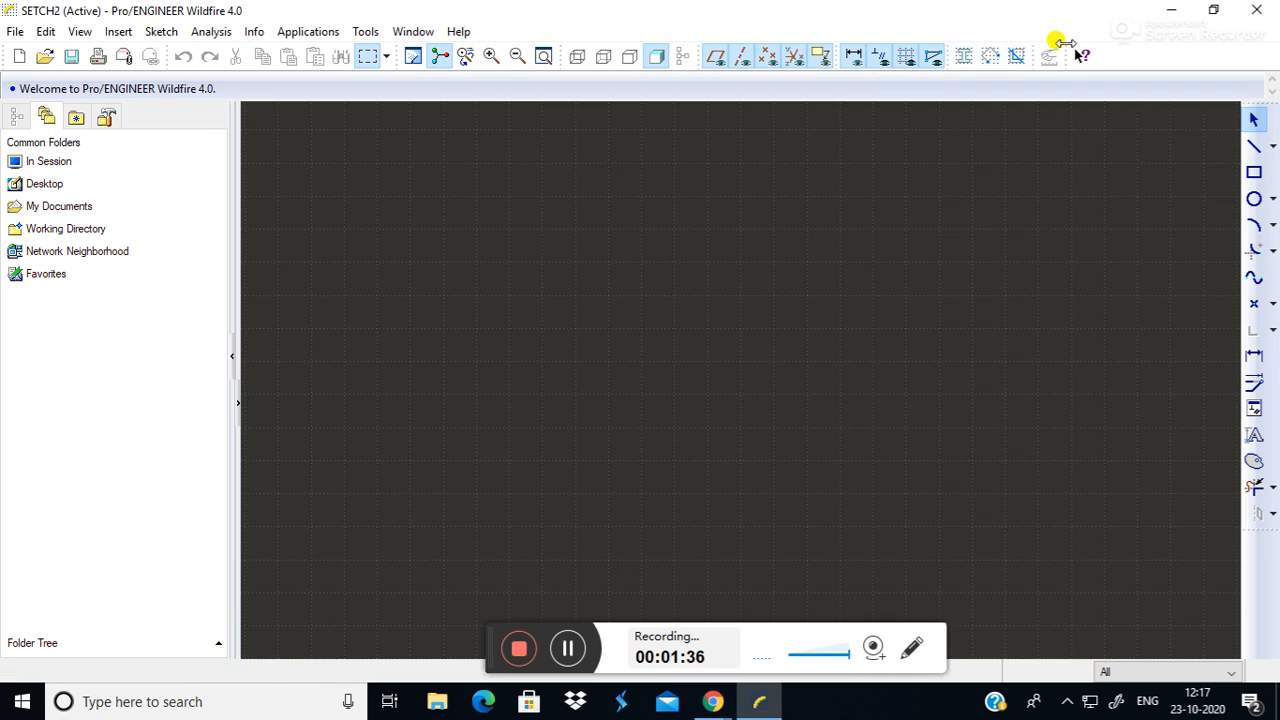
{"action": "left_click", "coordinate": [715, 57]}
{"action": "left_click", "coordinate": [741, 57]}
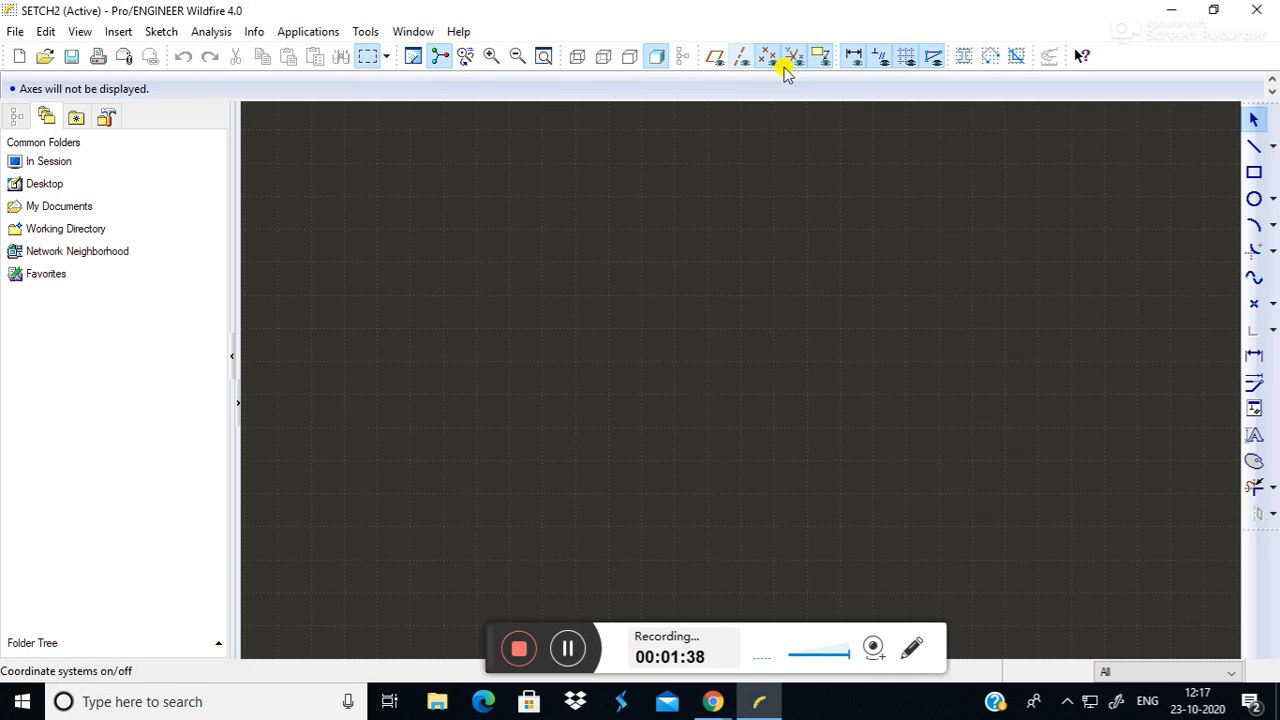
{"action": "left_click", "coordinate": [767, 57]}
{"action": "left_click", "coordinate": [793, 57]}
{"action": "left_click", "coordinate": [820, 57]}
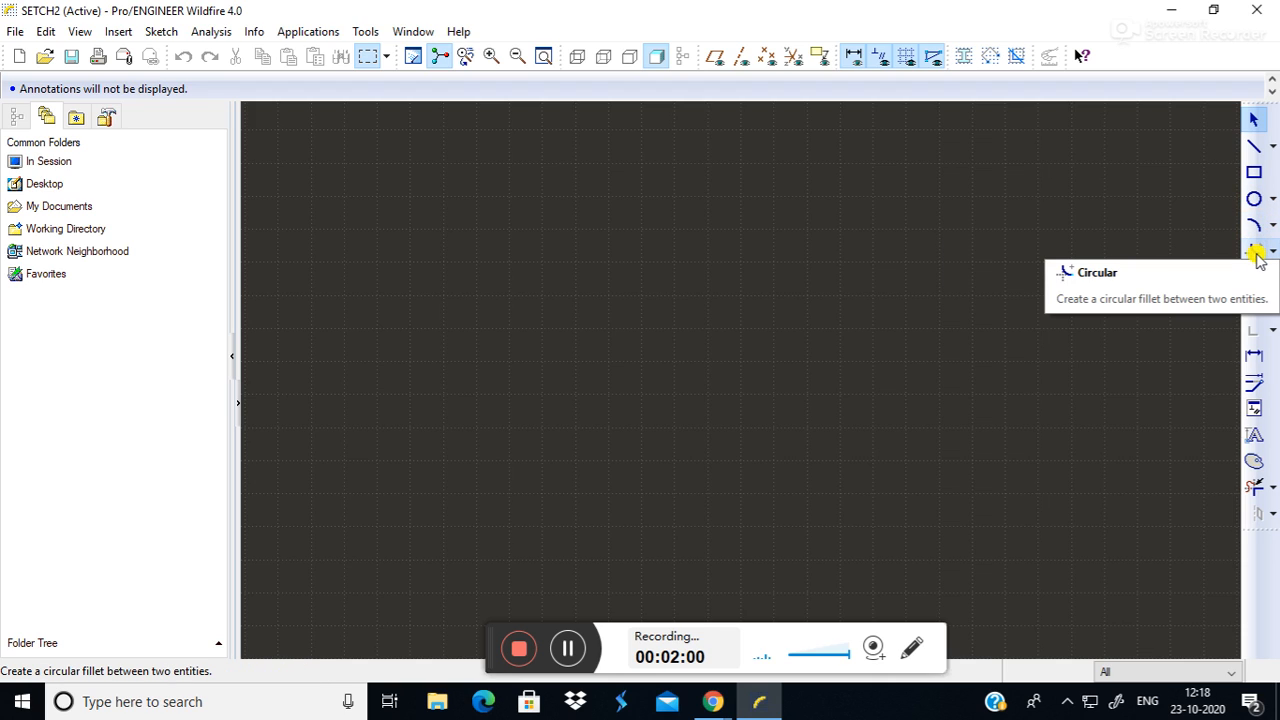
{"action": "left_click", "coordinate": [1273, 250]}
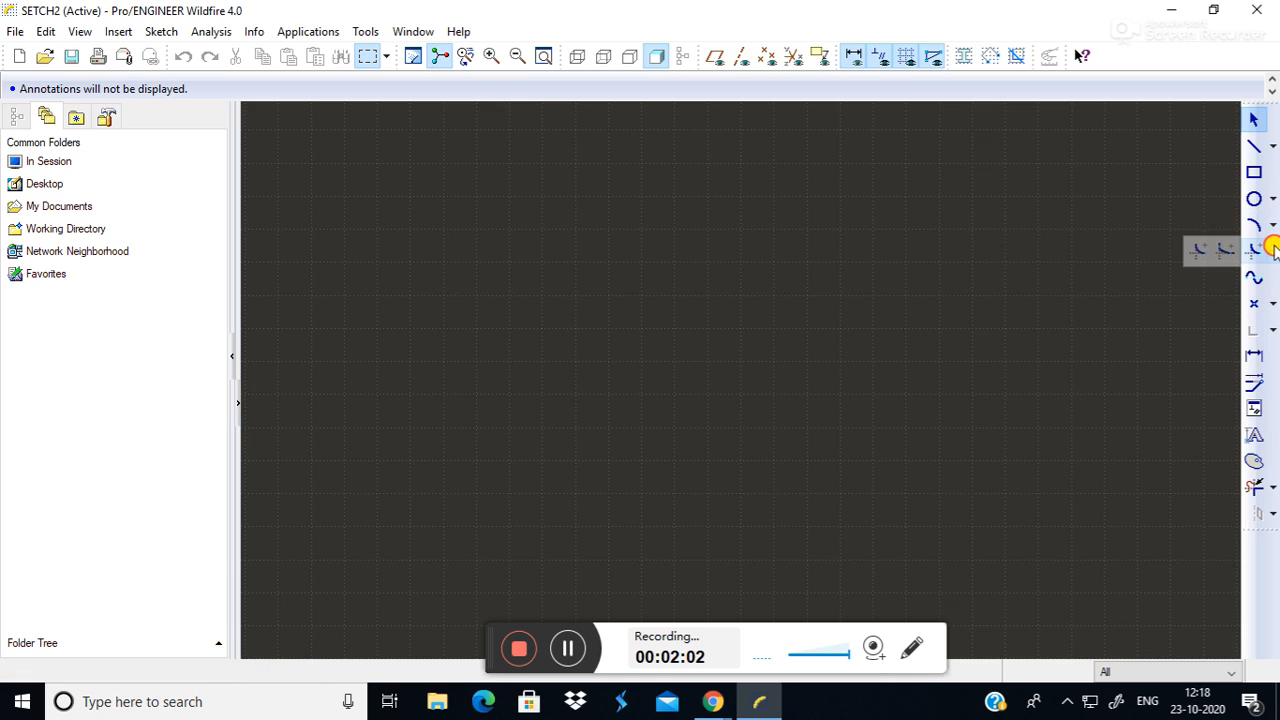
{"action": "left_click", "coordinate": [1220, 250]}
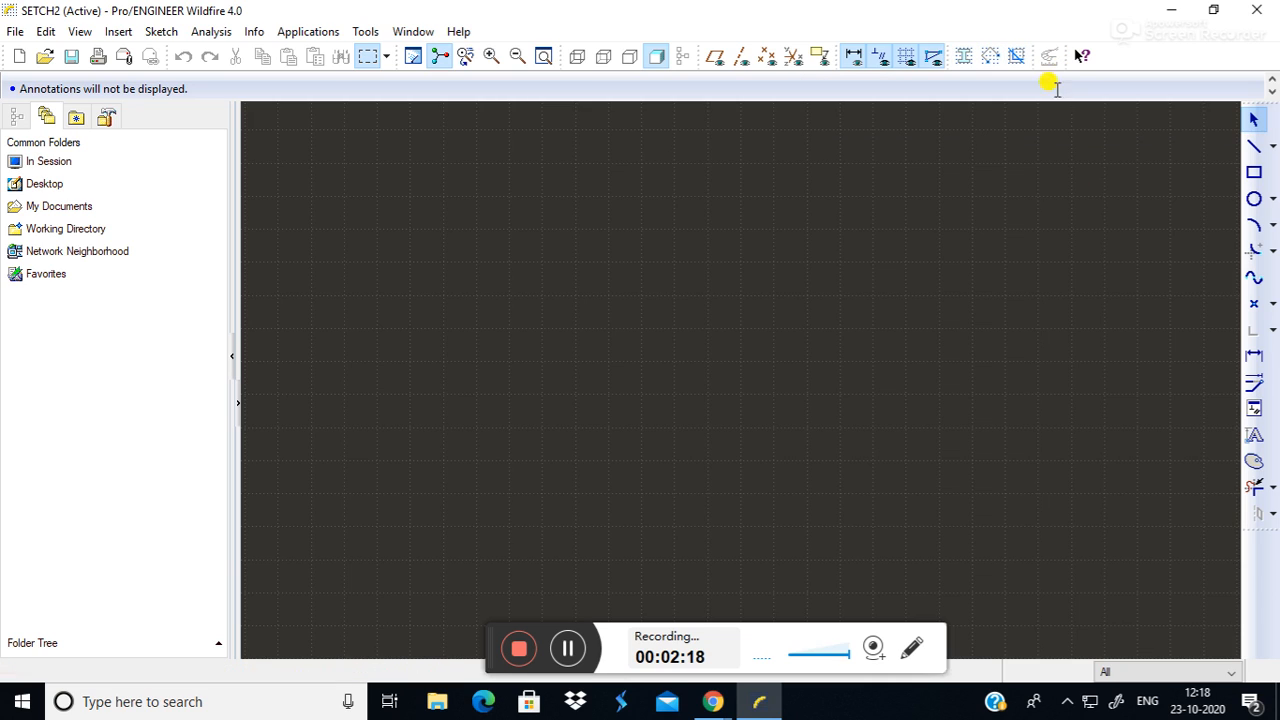
Sketch a rectangle about 12.79 wide and 6.27 high in the middle of the drawing area.
{"action": "left_click", "coordinate": [1256, 172]}
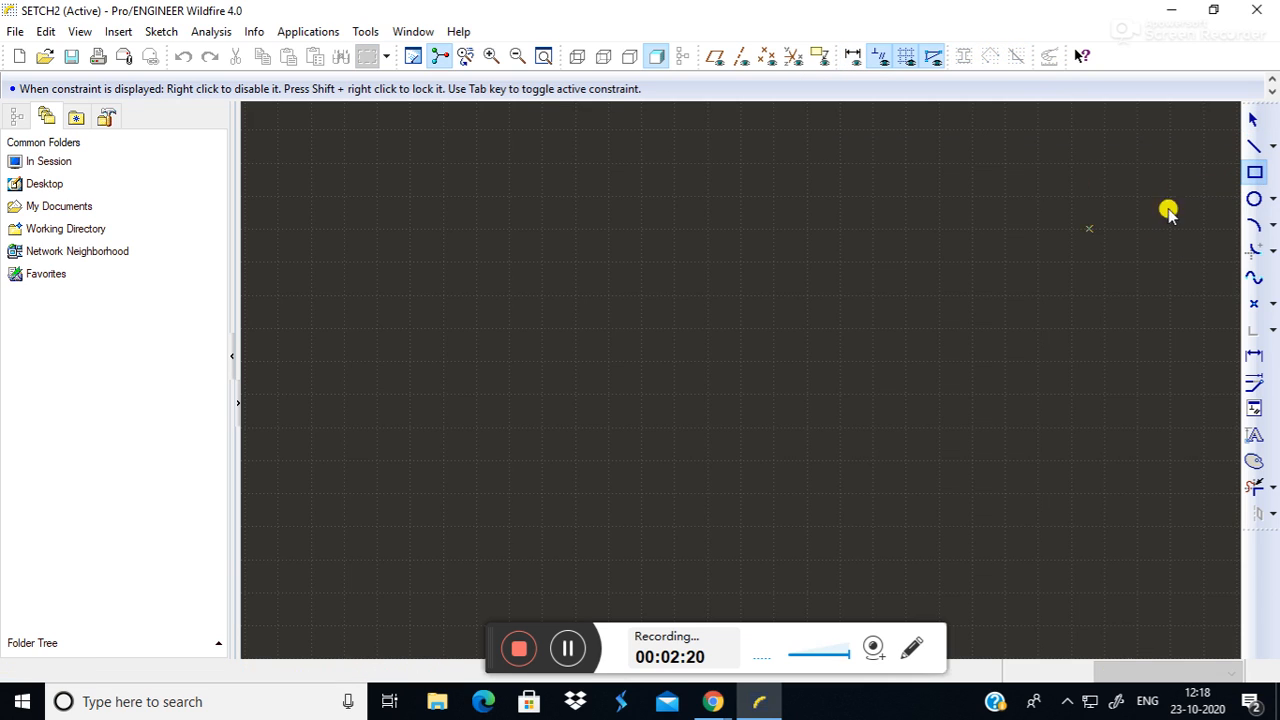
{"action": "left_click", "coordinate": [550, 241]}
{"action": "left_click", "coordinate": [973, 448]}
{"action": "left_click", "coordinate": [1255, 122]}
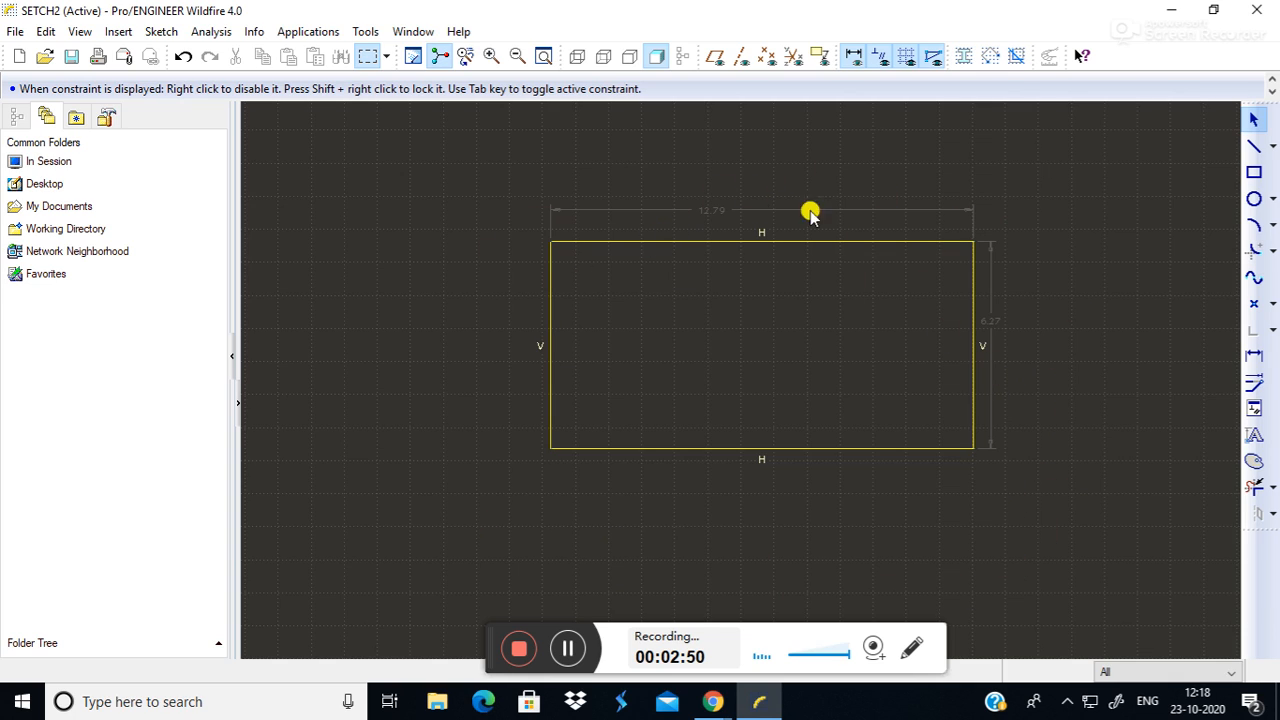
Sketch three more rectangles overlapping the first, about 9.4 by 4.2, 8.9 by 3.6 and 14.8 by 8.9.
{"action": "left_click", "coordinate": [1254, 172]}
{"action": "left_click", "coordinate": [730, 215]}
{"action": "left_click", "coordinate": [1042, 354]}
{"action": "left_click", "coordinate": [906, 198]}
{"action": "left_click", "coordinate": [1202, 315]}
{"action": "left_click", "coordinate": [374, 250]}
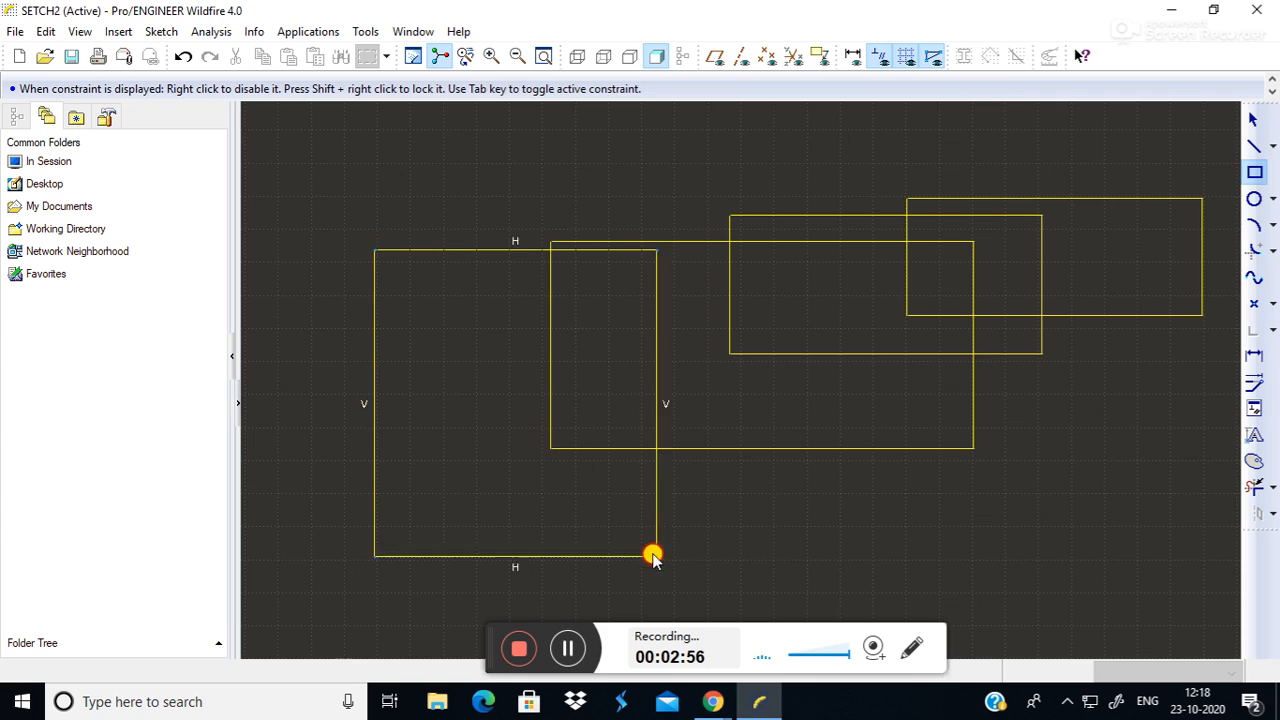
{"action": "left_click", "coordinate": [862, 545]}
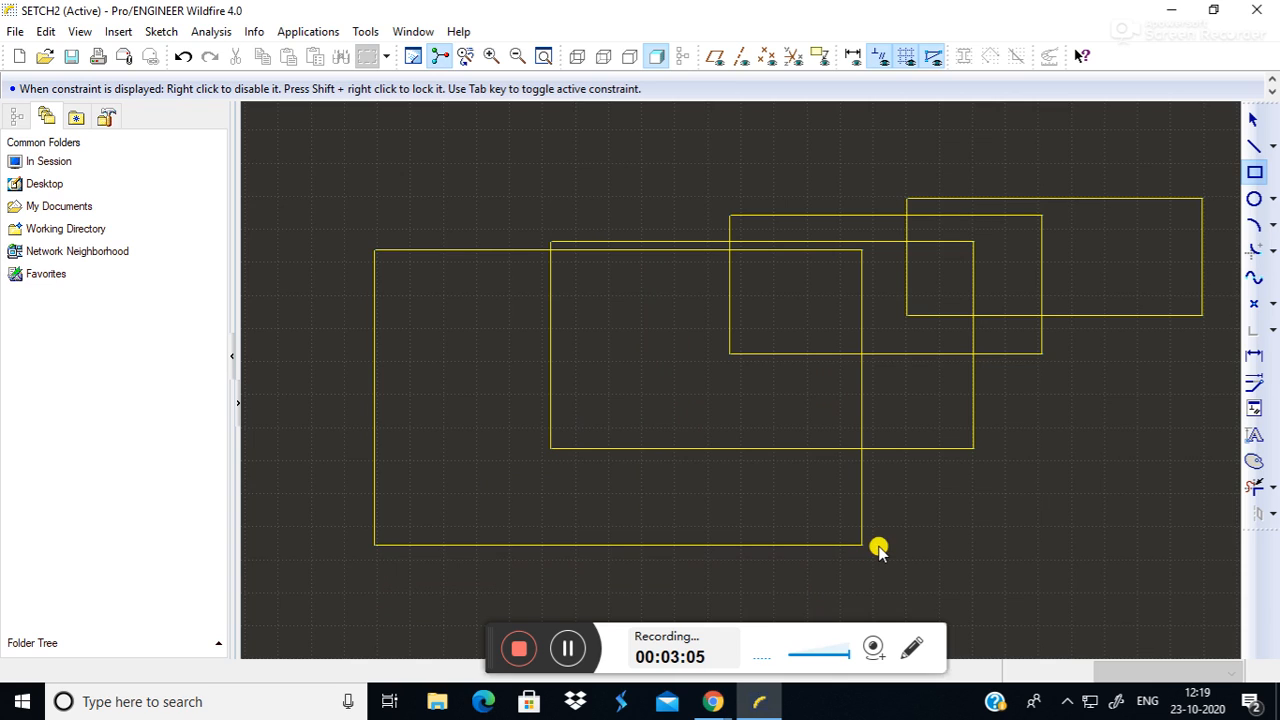
{"action": "left_click", "coordinate": [1253, 120]}
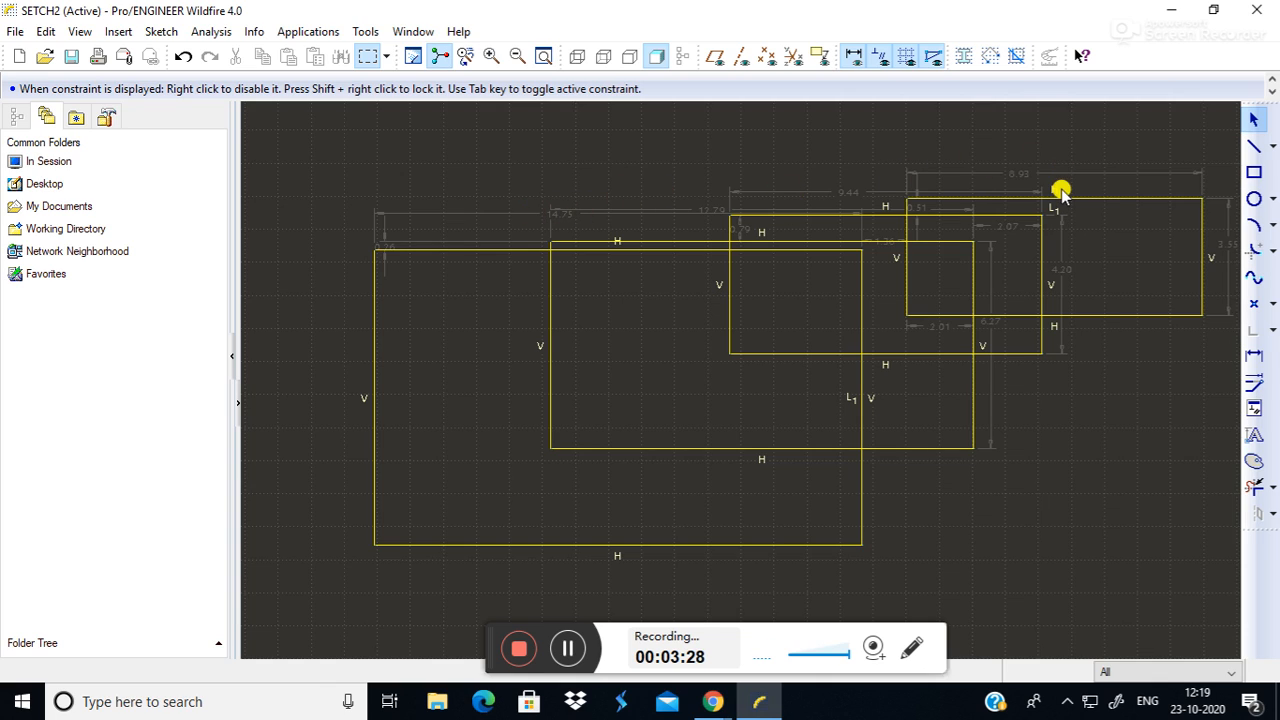
Hide the section dimensions, point out the two equal-length lines marked L1, and hide the constraint symbols.
{"action": "left_click", "coordinate": [853, 58]}
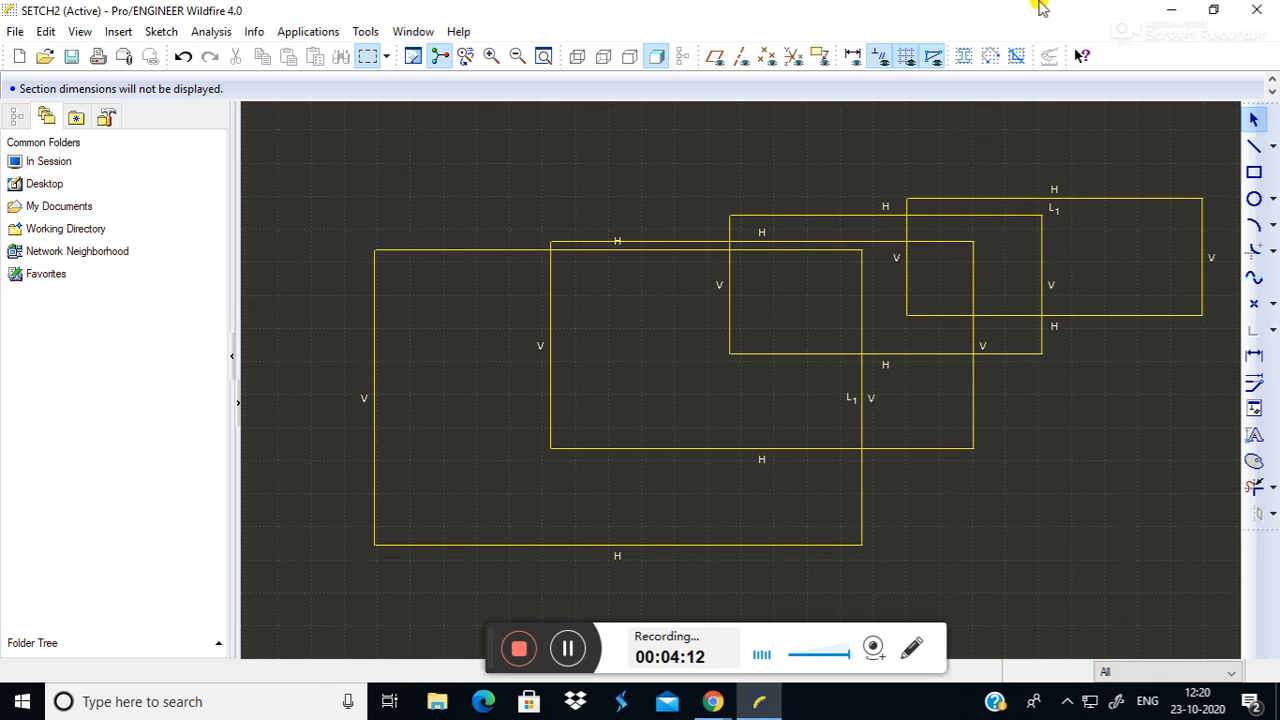
{"action": "left_click", "coordinate": [1071, 201]}
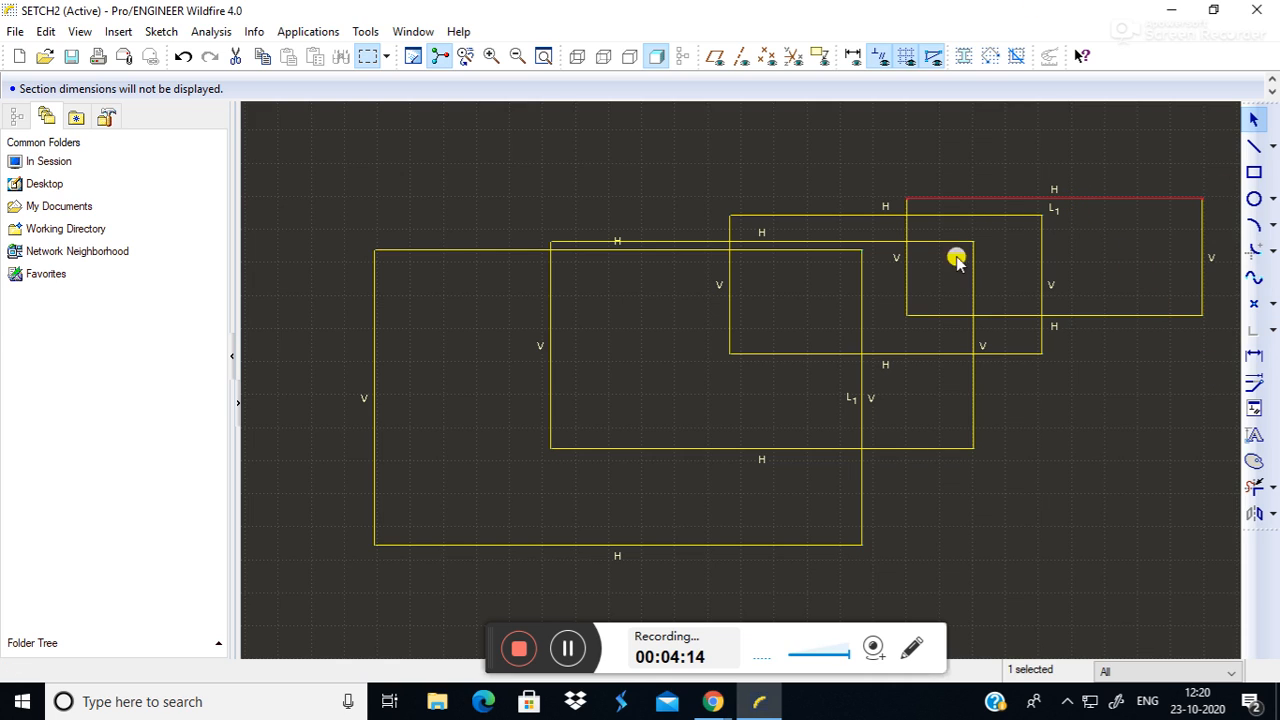
{"action": "left_click", "coordinate": [862, 396]}
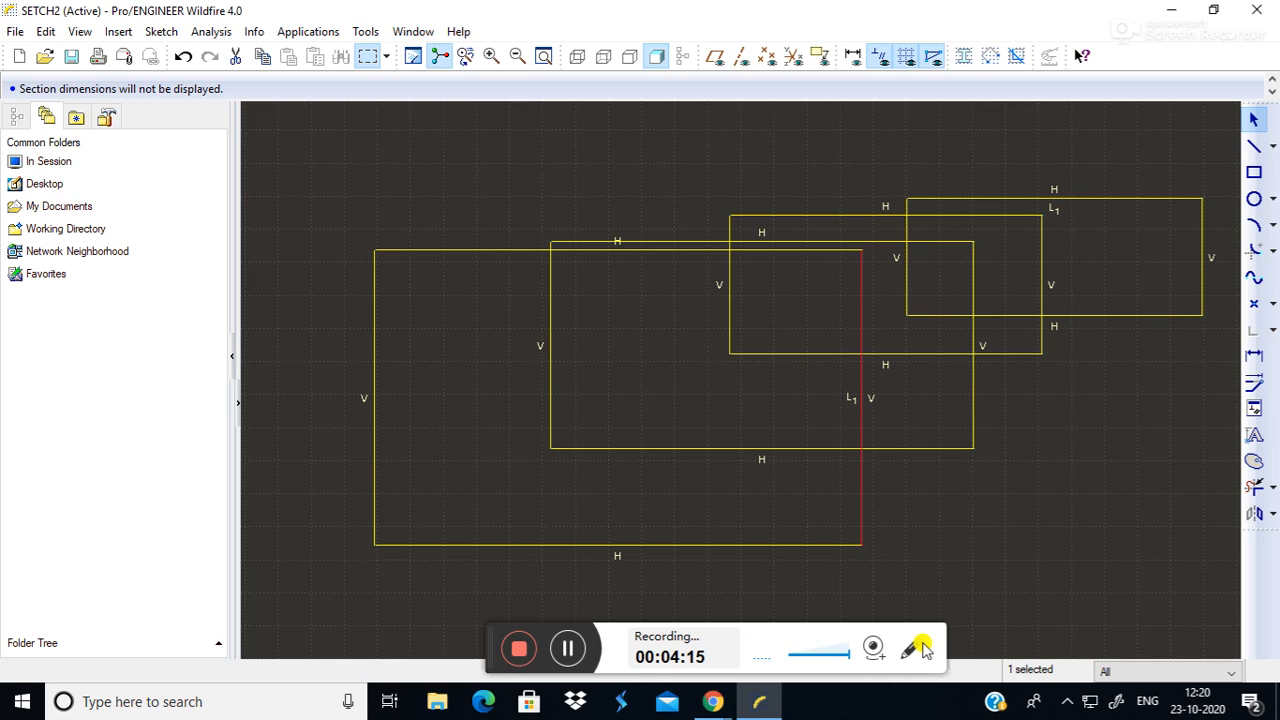
{"action": "left_click", "coordinate": [1103, 503]}
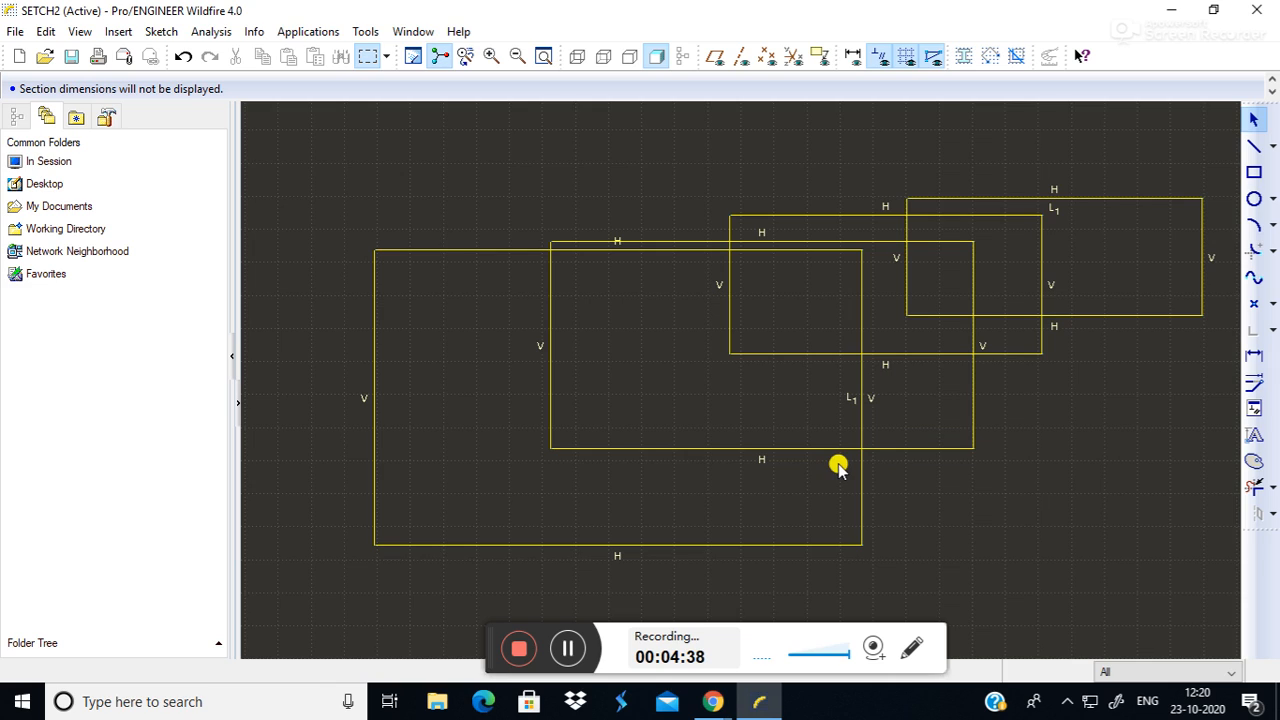
{"action": "left_click", "coordinate": [878, 60]}
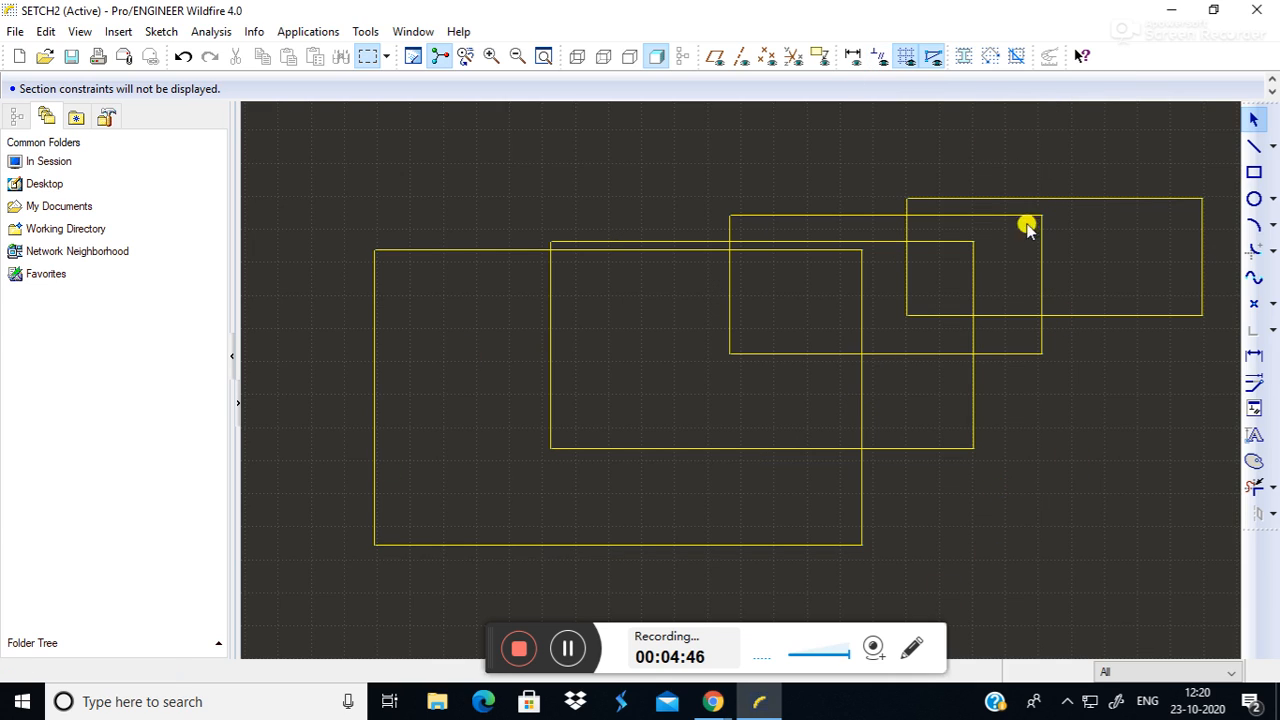
Switch the grid off and back on, and do the same with the section vertex display.
{"action": "left_click", "coordinate": [900, 60]}
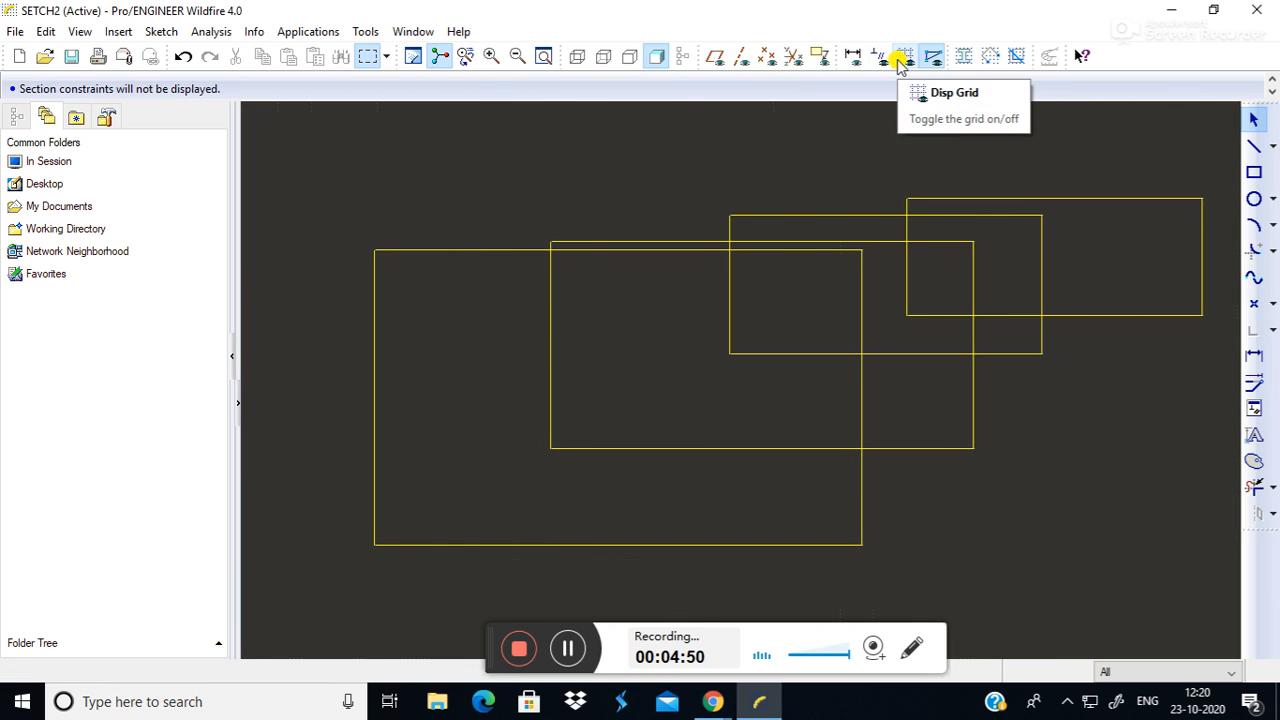
{"action": "left_click", "coordinate": [903, 60]}
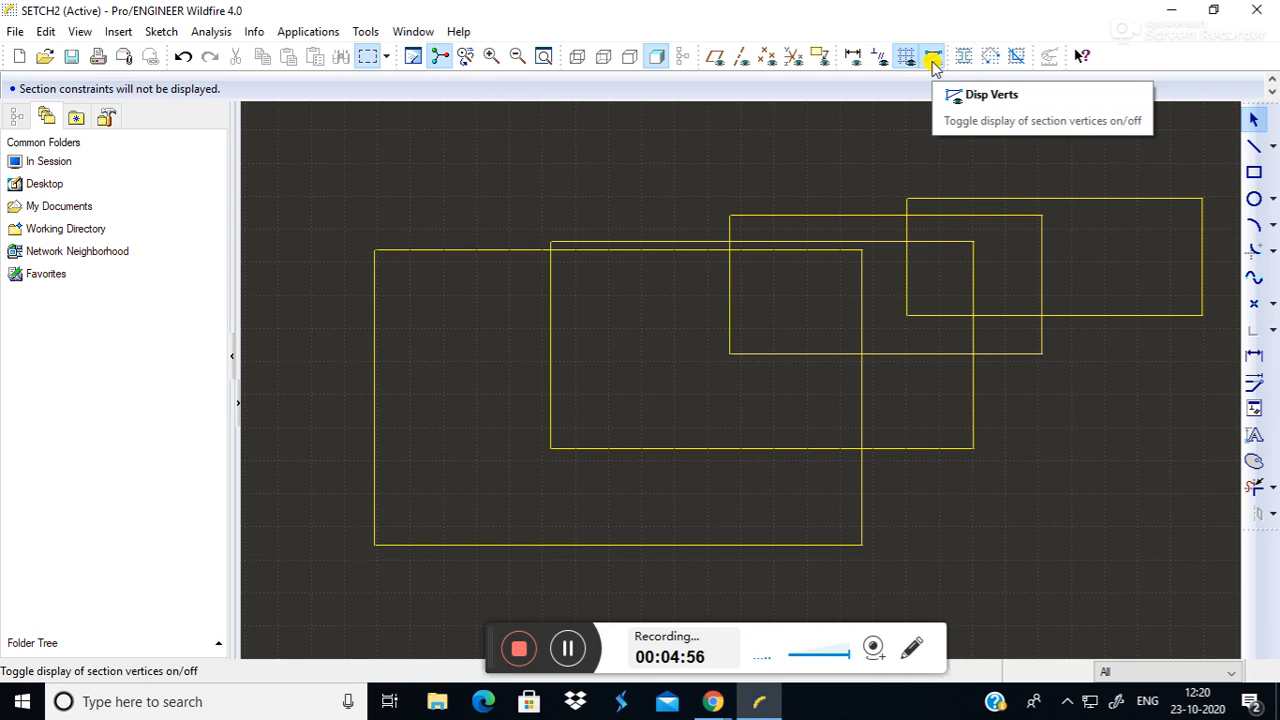
{"action": "left_click", "coordinate": [932, 60]}
{"action": "left_click", "coordinate": [932, 60]}
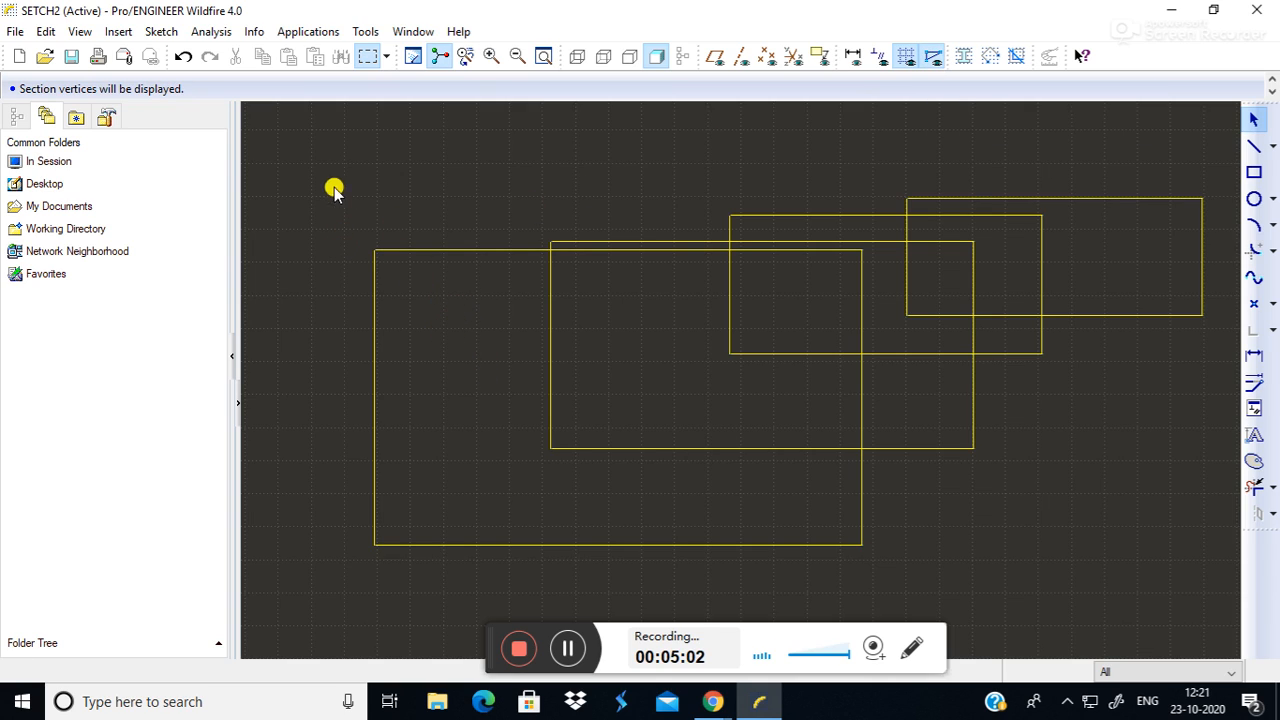
Examine the upper-left corner of the largest rectangle while repeatedly switching the section vertex display off and on.
{"action": "mouse_move", "coordinate": [354, 191]}
{"action": "middle_mouse_down"}
{"action": "mouse_move", "coordinate": [371, 274]}
{"action": "mouse_move", "coordinate": [389, 193]}
{"action": "middle_mouse_up"}
{"action": "mouse_move", "coordinate": [457, 337]}
{"action": "middle_mouse_down", "text": "ctrl"}
{"action": "mouse_move", "coordinate": [457, 234]}
{"action": "mouse_move", "coordinate": [504, 437]}
{"action": "middle_mouse_up", "text": "ctrl"}
{"action": "mouse_move", "coordinate": [491, 278]}
{"action": "middle_mouse_down", "text": "ctrl"}
{"action": "mouse_move", "coordinate": [891, 646]}
{"action": "mouse_move", "coordinate": [885, 693]}
{"action": "middle_mouse_up", "text": "ctrl"}
{"action": "middle_click_drag", "start_coordinate": [614, 329], "coordinate": [508, 432], "text": "ctrl"}
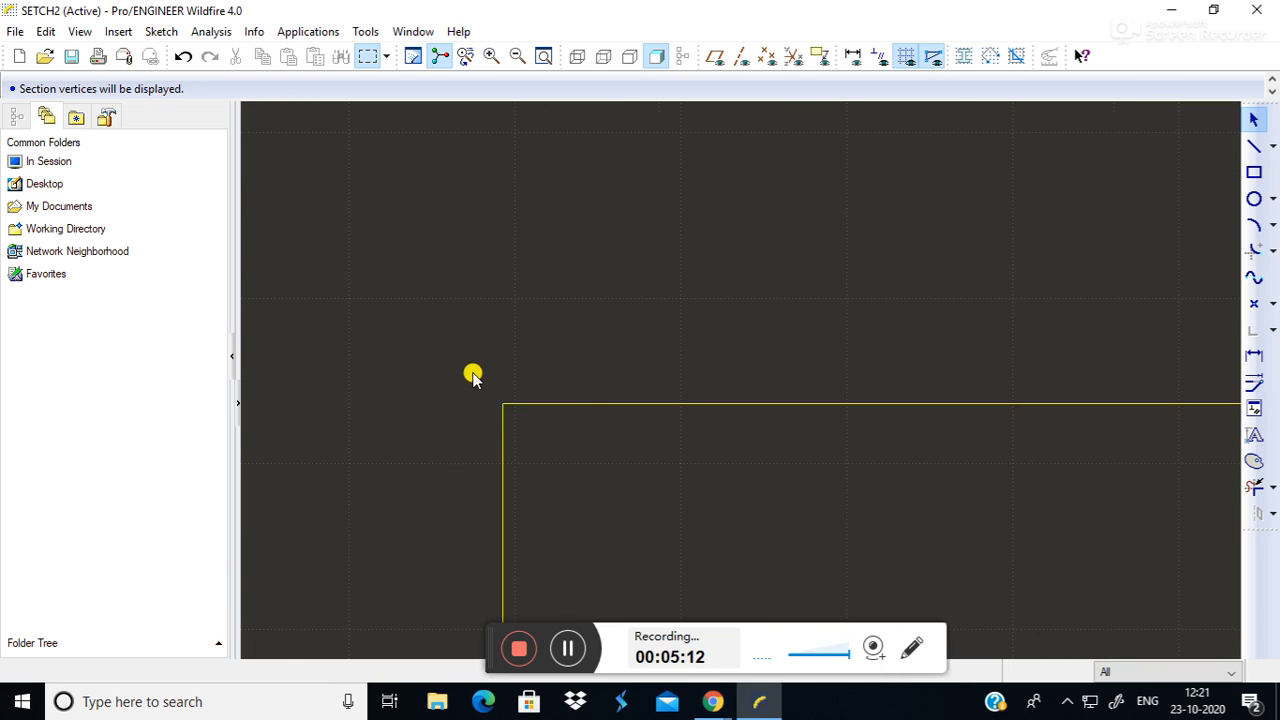
{"action": "left_click", "coordinate": [491, 56]}
{"action": "left_click", "coordinate": [388, 280]}
{"action": "left_click", "coordinate": [666, 532]}
{"action": "left_click", "coordinate": [617, 283]}
{"action": "left_click", "coordinate": [765, 462]}
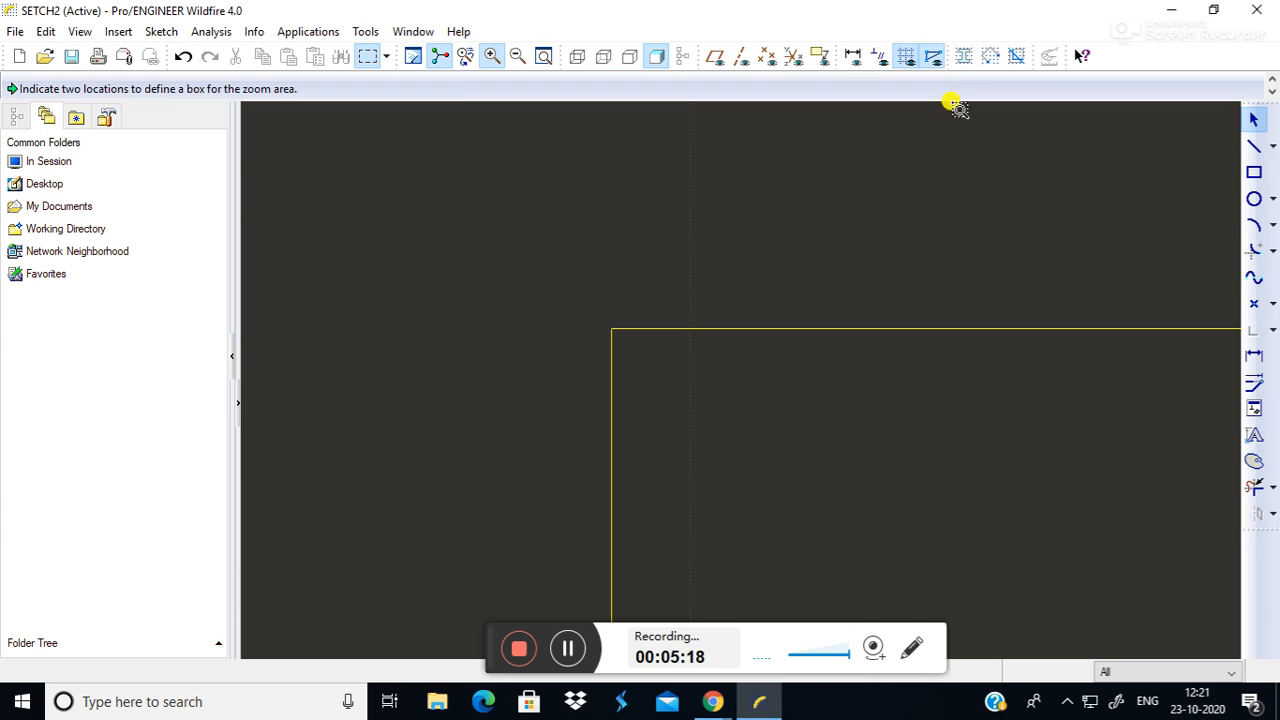
{"action": "left_click", "coordinate": [938, 62]}
{"action": "left_click", "coordinate": [938, 62]}
{"action": "left_click", "coordinate": [938, 62]}
{"action": "left_click", "coordinate": [938, 62]}
{"action": "left_click", "coordinate": [938, 62]}
{"action": "left_click", "coordinate": [938, 60]}
{"action": "left_click", "coordinate": [938, 60]}
{"action": "left_click", "coordinate": [938, 60]}
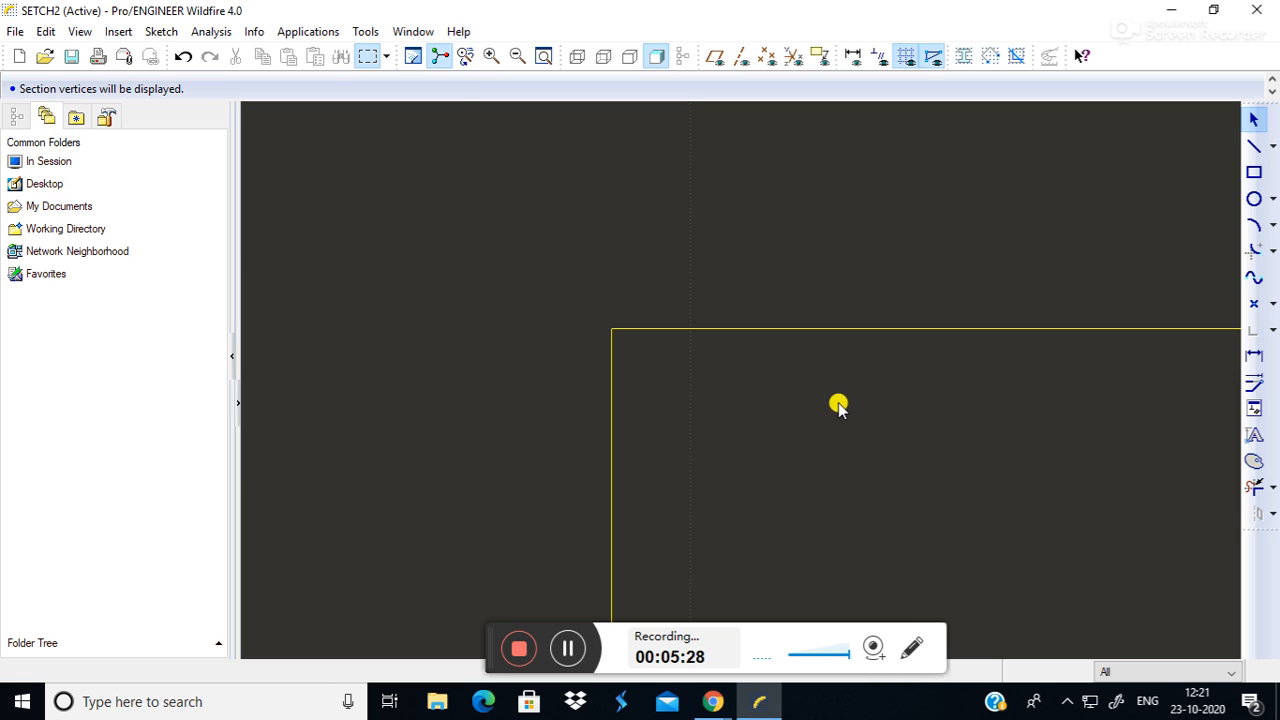
Delete all four overlapping rectangles from the sketch.
{"action": "left_click", "coordinate": [543, 56]}
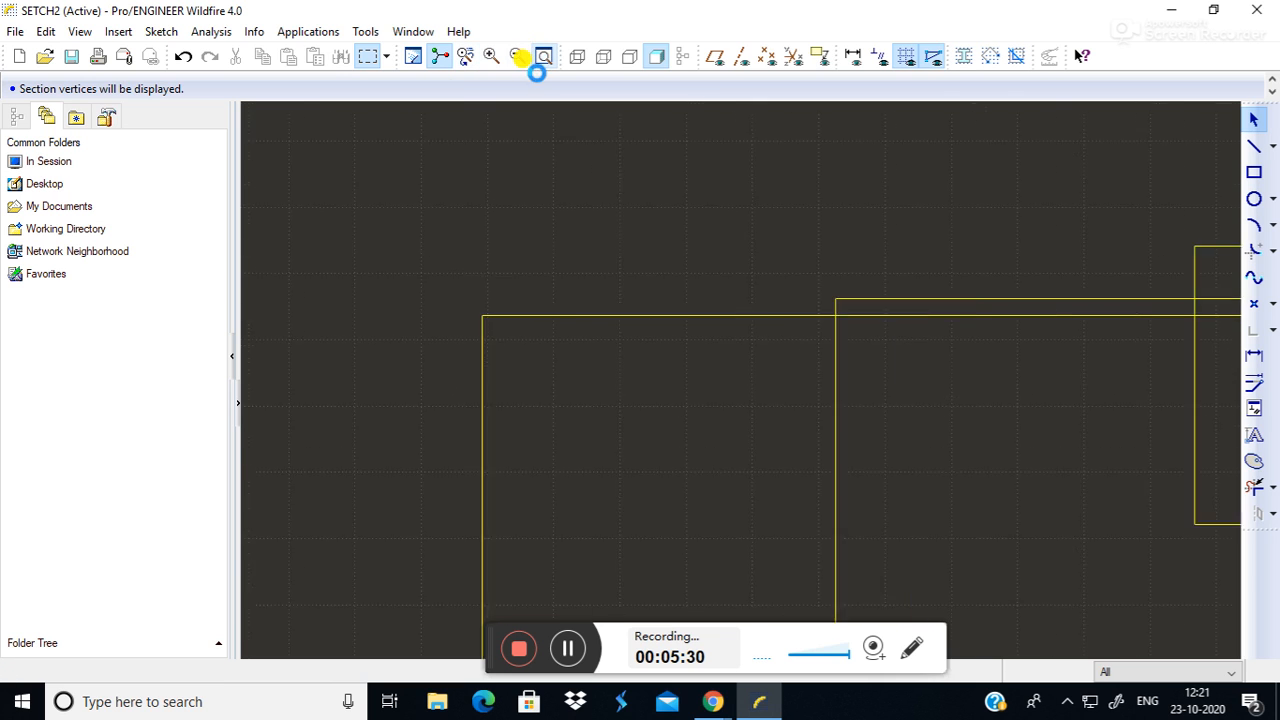
{"action": "left_click_drag", "start_coordinate": [380, 176], "coordinate": [1240, 606]}
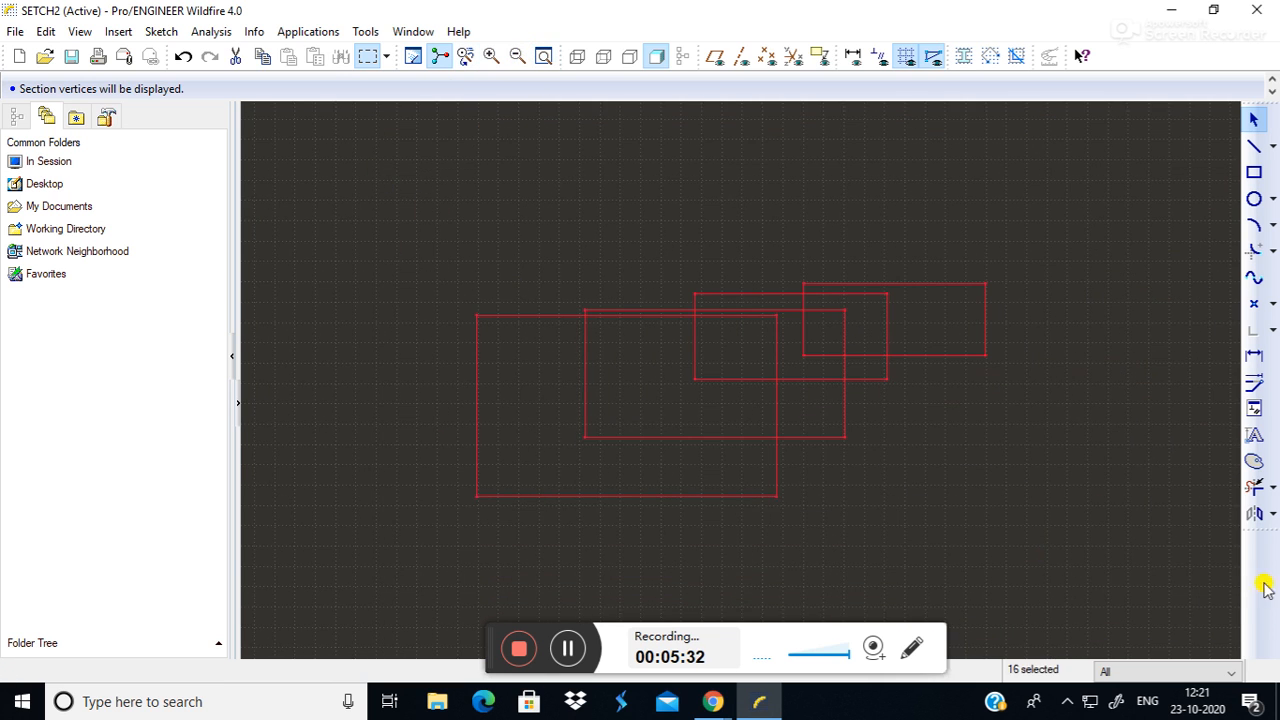
{"action": "key", "text": "Delete"}
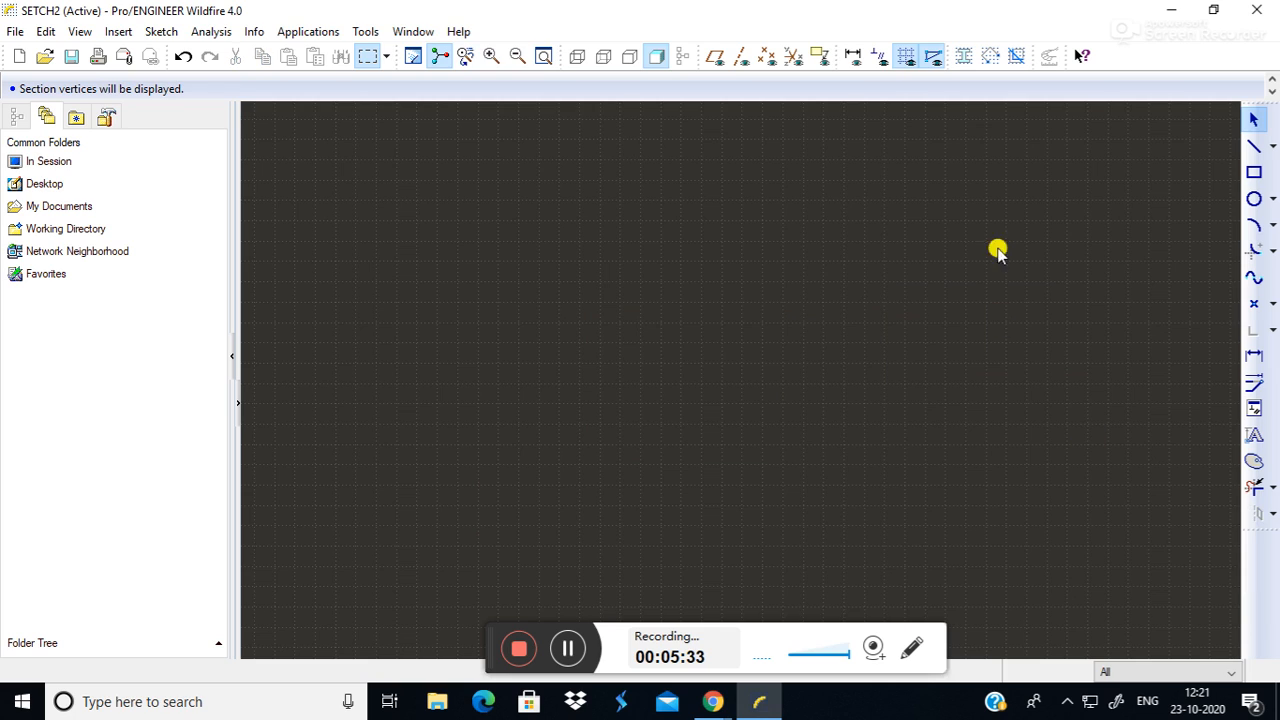
Sketch a single wide rectangle just above the centre of the empty drawing area.
{"action": "left_click", "coordinate": [1254, 172]}
{"action": "left_click", "coordinate": [578, 242]}
{"action": "left_click", "coordinate": [831, 363]}
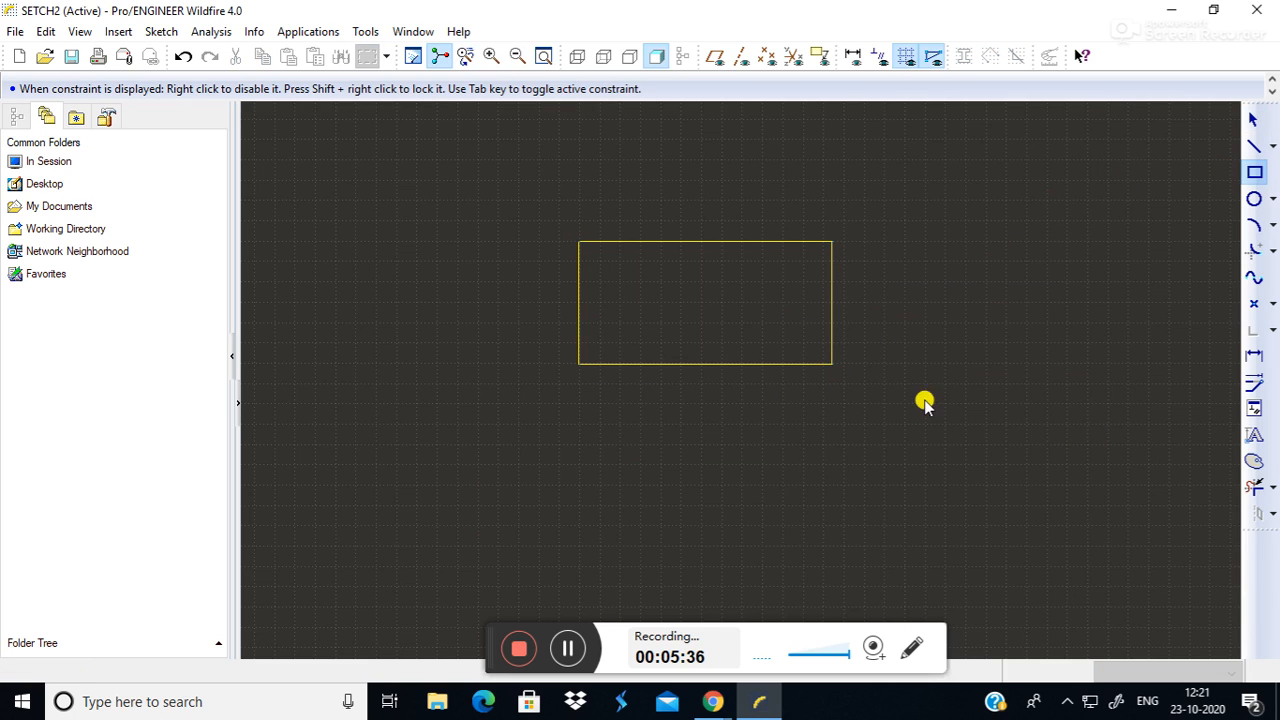
Leave the rectangle tool and examine the rectangle's corners while repeatedly switching the section vertex display off and on.
{"action": "left_click", "coordinate": [1257, 118]}
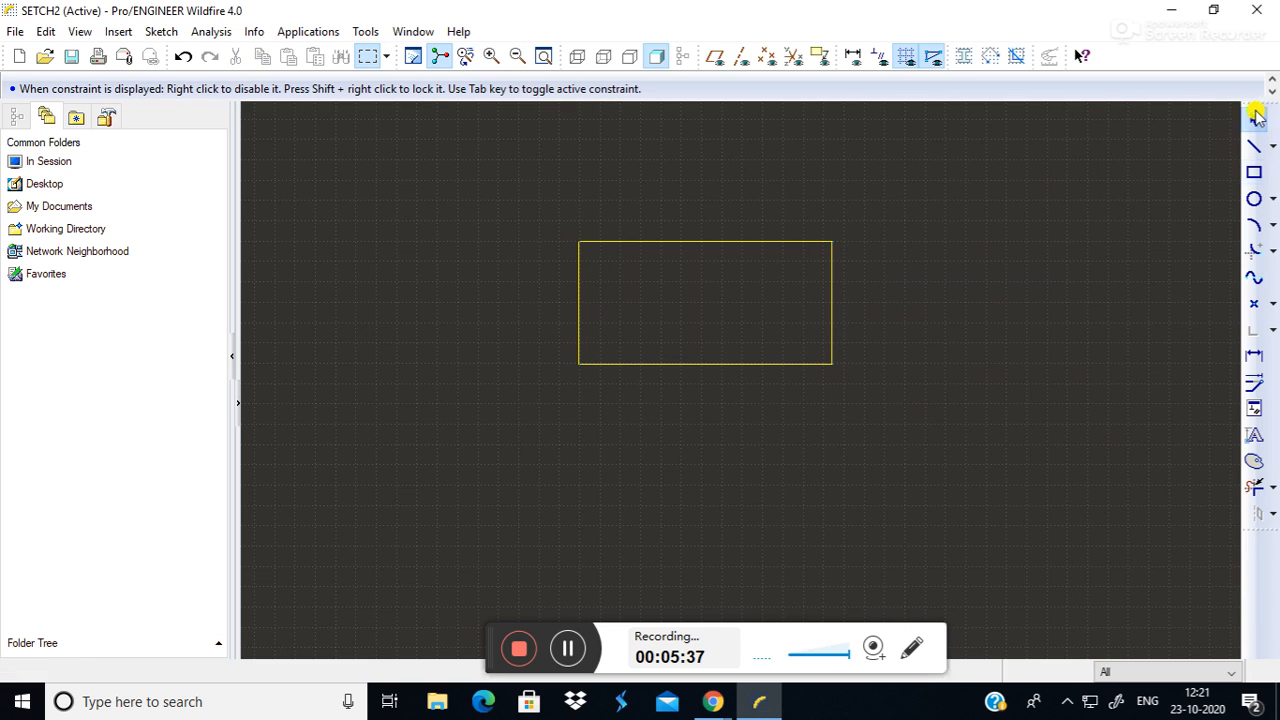
{"action": "left_click", "coordinate": [939, 59]}
{"action": "left_click", "coordinate": [939, 59]}
{"action": "left_click", "coordinate": [939, 59]}
{"action": "left_click", "coordinate": [939, 59]}
{"action": "left_click", "coordinate": [939, 59]}
{"action": "left_click", "coordinate": [939, 60]}
{"action": "left_click", "coordinate": [940, 62]}
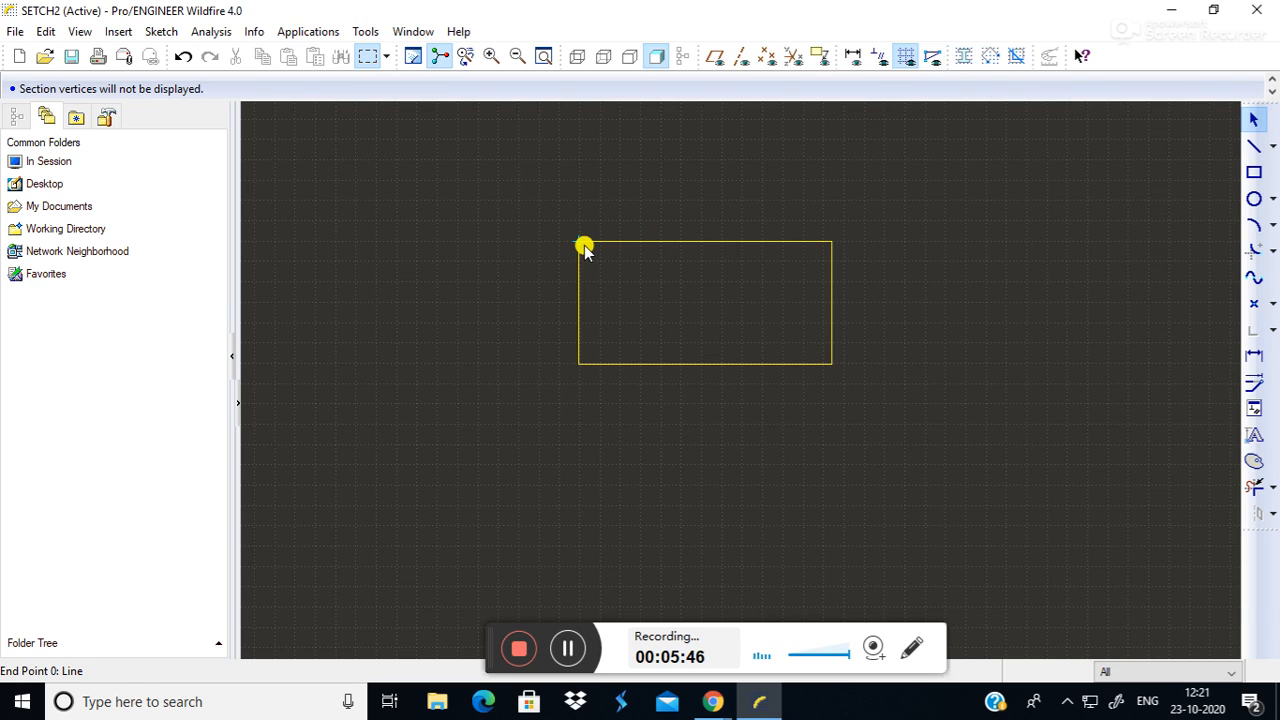
{"action": "left_click", "coordinate": [935, 58]}
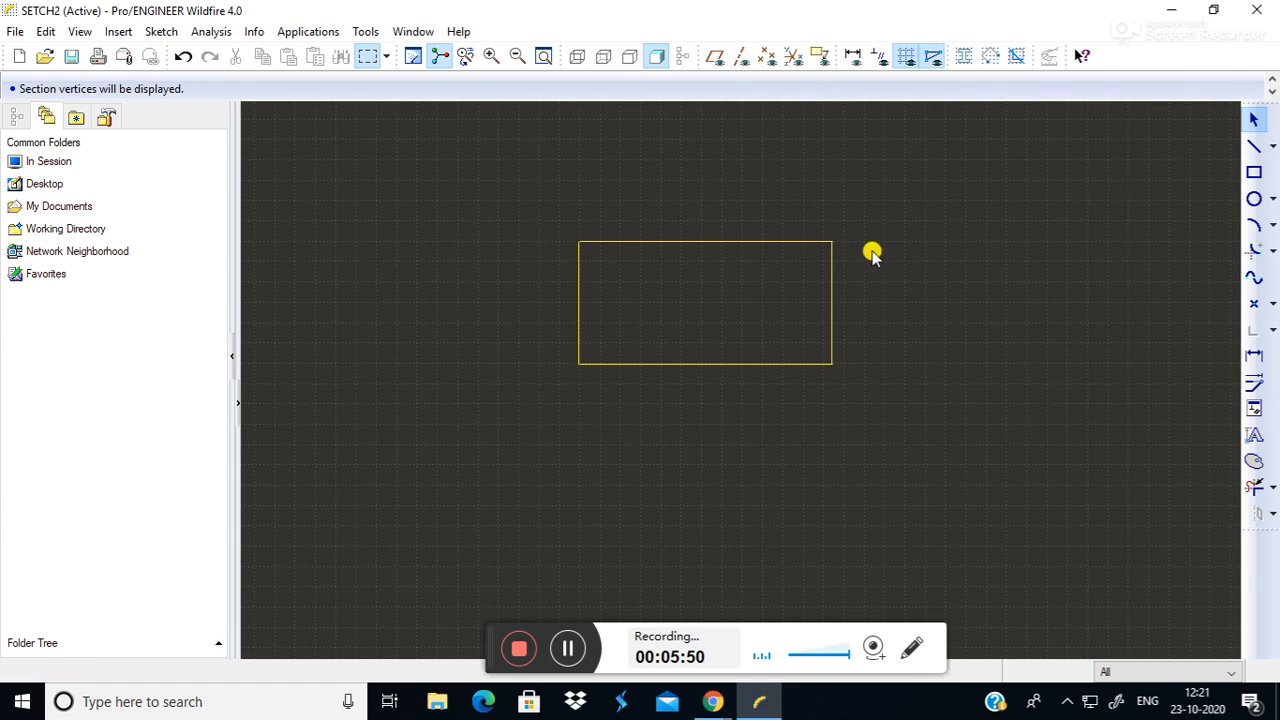
{"action": "left_click", "coordinate": [931, 60]}
{"action": "left_click", "coordinate": [931, 60]}
{"action": "left_click", "coordinate": [931, 60]}
{"action": "left_click", "coordinate": [931, 60]}
{"action": "left_click", "coordinate": [931, 60]}
{"action": "left_click", "coordinate": [931, 60]}
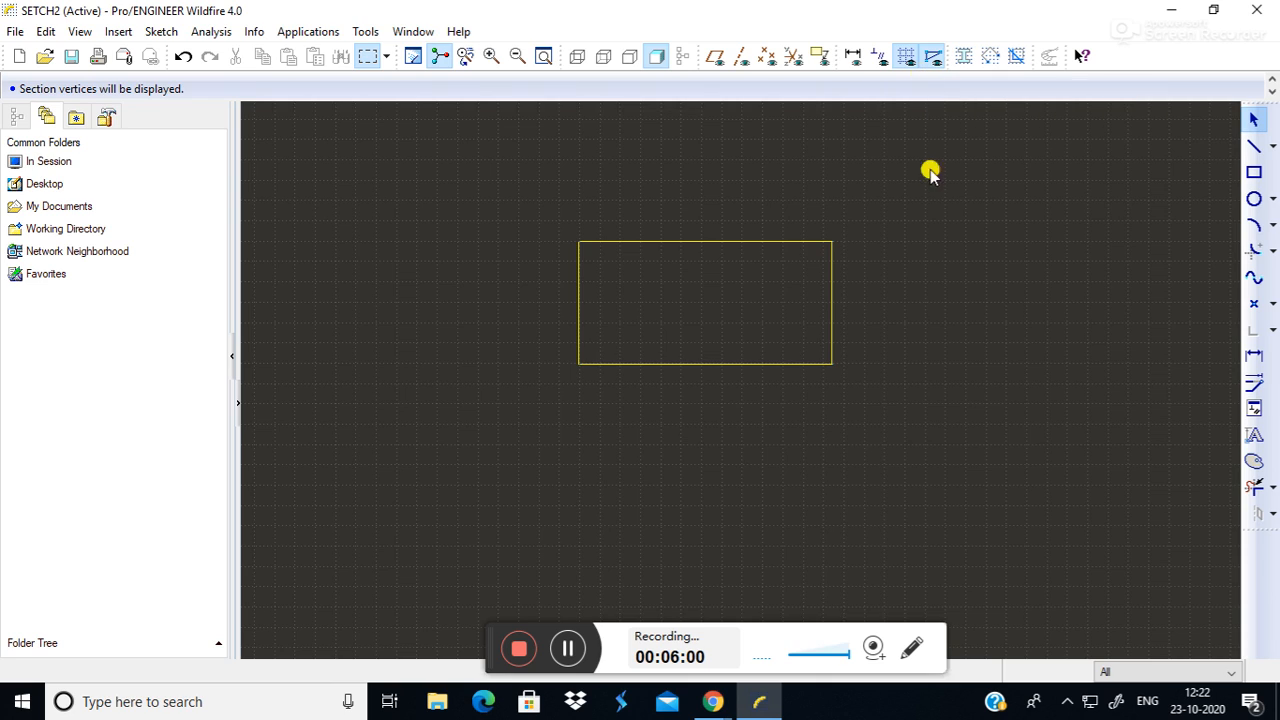
{"action": "left_click", "coordinate": [931, 60]}
{"action": "left_click", "coordinate": [936, 60]}
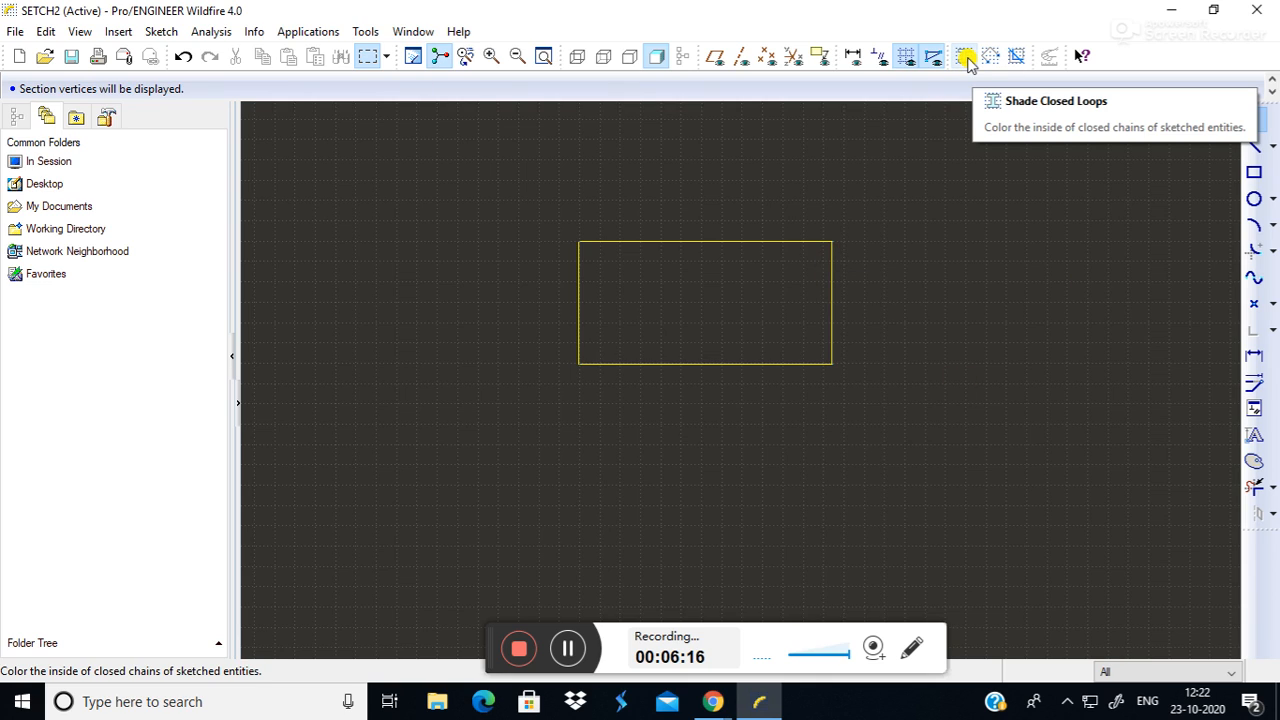
Turn on shading of closed loops and sketch a short horizontal line across the rectangle's right edge near its lower corner.
{"action": "left_click", "coordinate": [965, 57]}
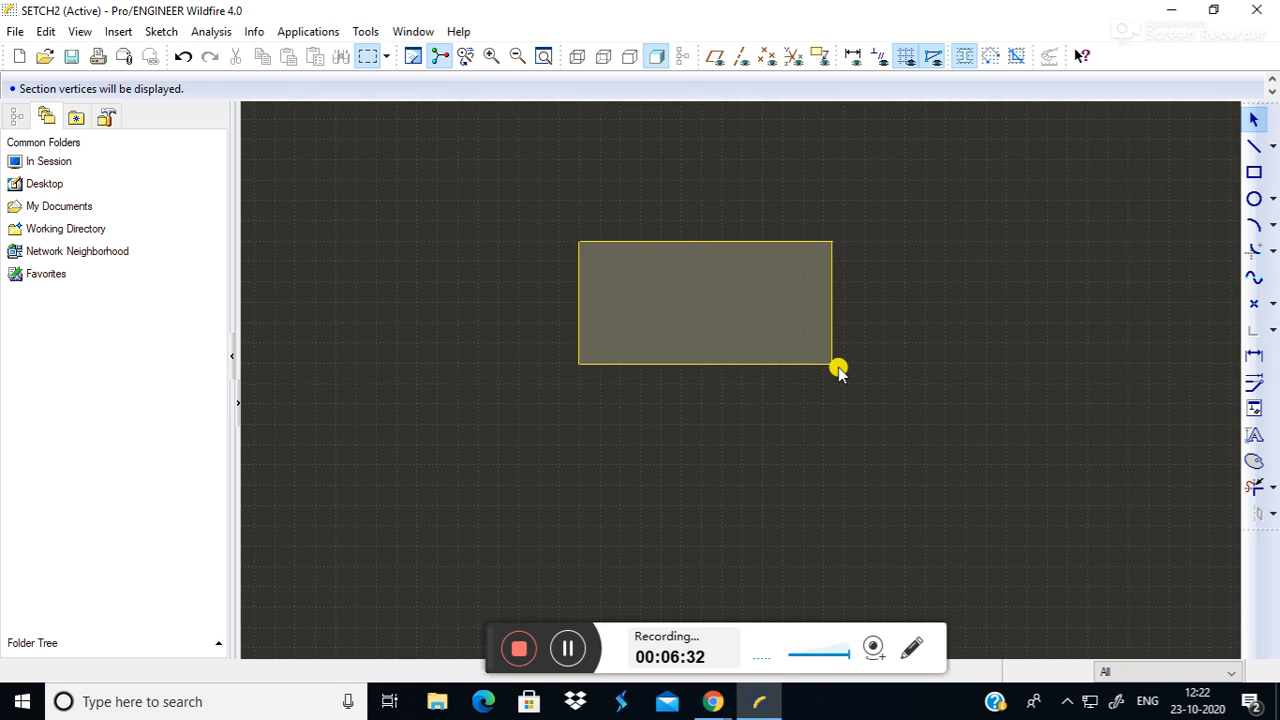
{"action": "left_click", "coordinate": [1251, 146]}
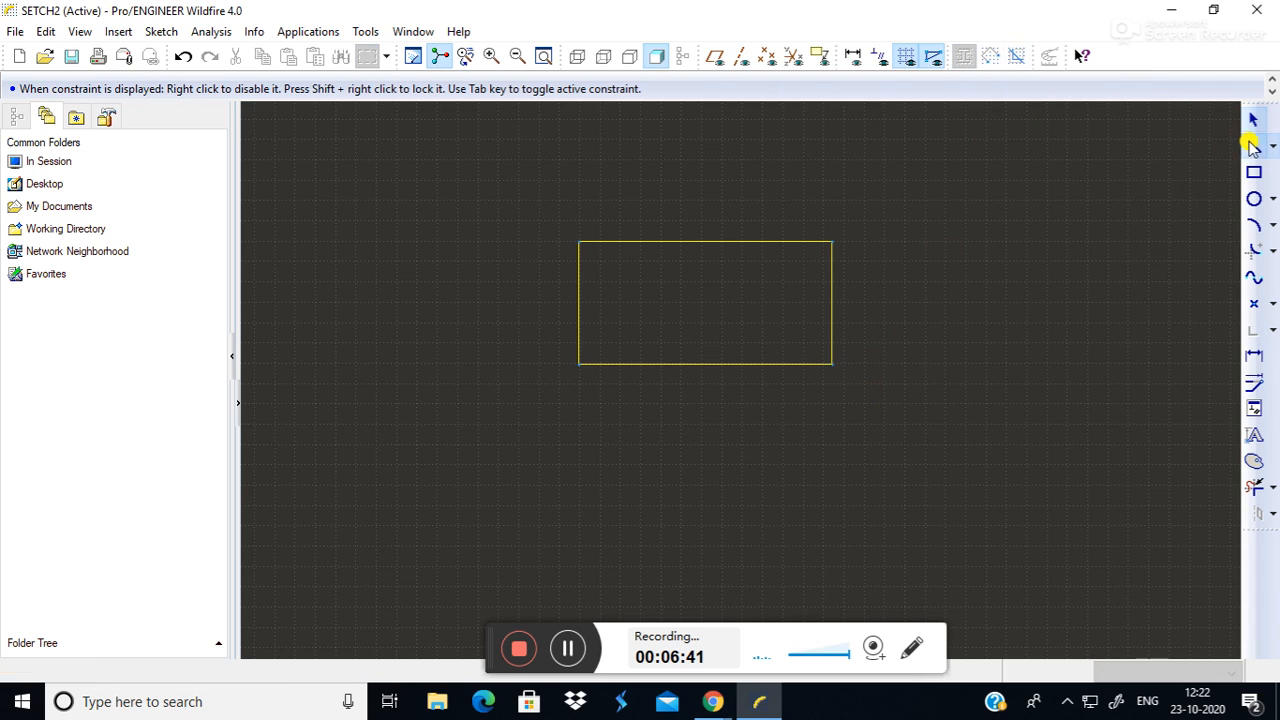
{"action": "left_click", "coordinate": [815, 351]}
{"action": "left_click", "coordinate": [866, 351]}
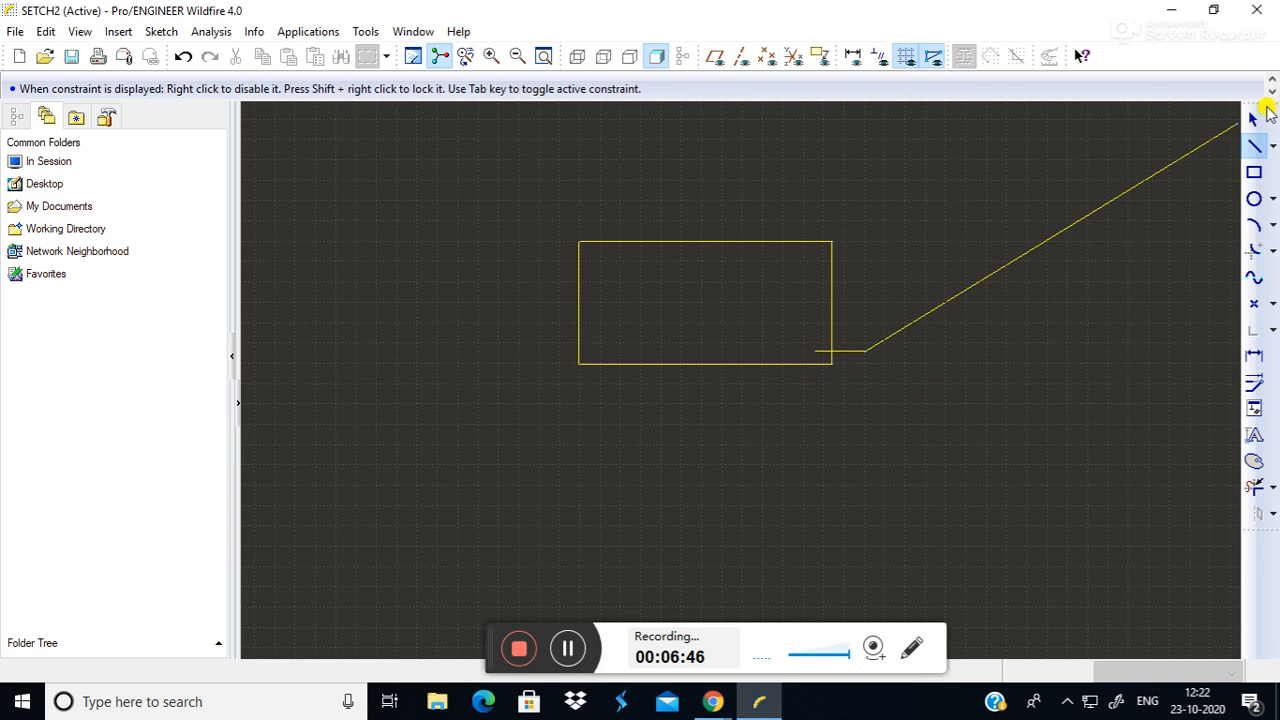
{"action": "left_click", "coordinate": [1251, 122]}
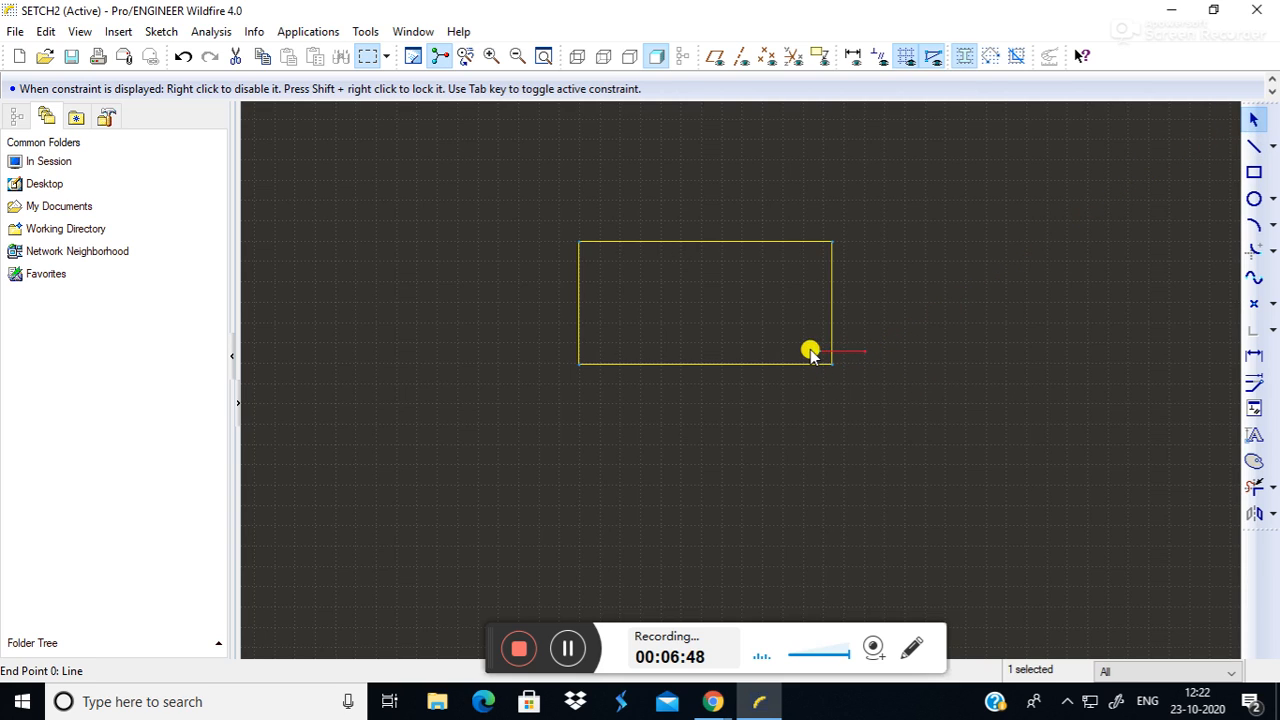
{"action": "left_click_drag", "start_coordinate": [816, 352], "coordinate": [822, 372]}
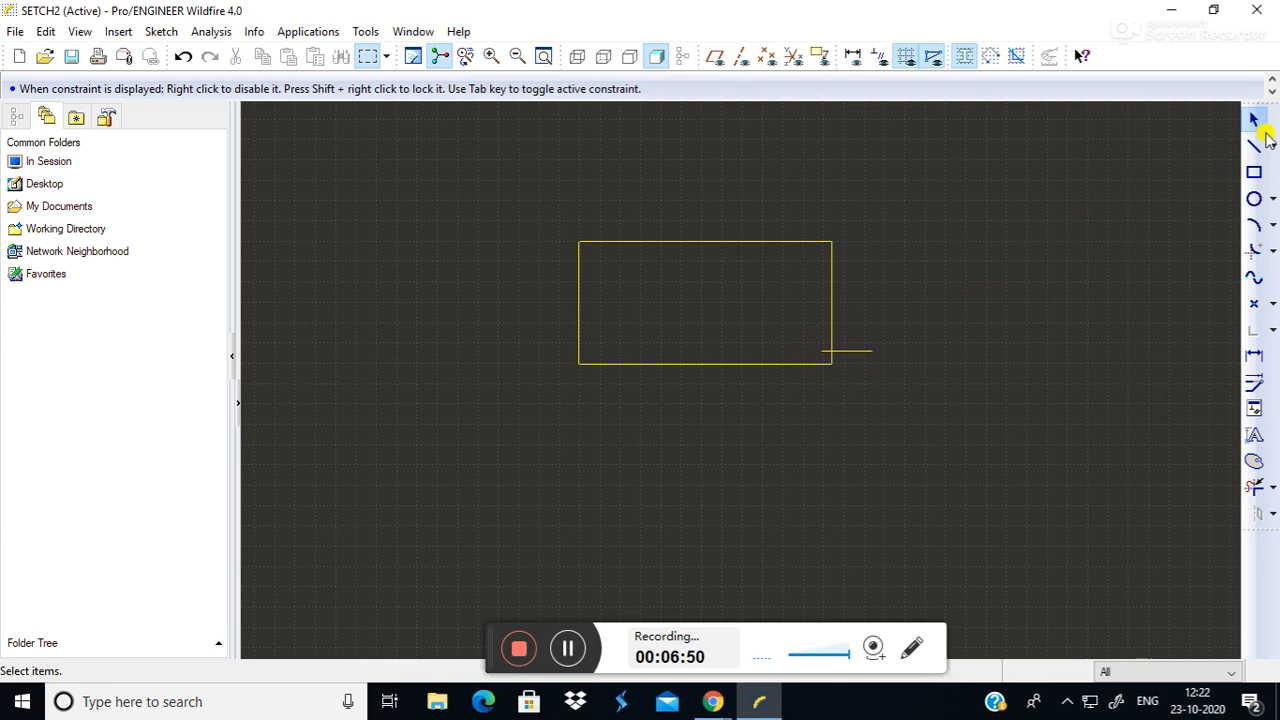
Sketch a second short horizontal line across the rectangle's right edge and move the first line to just above it.
{"action": "left_click", "coordinate": [1252, 145]}
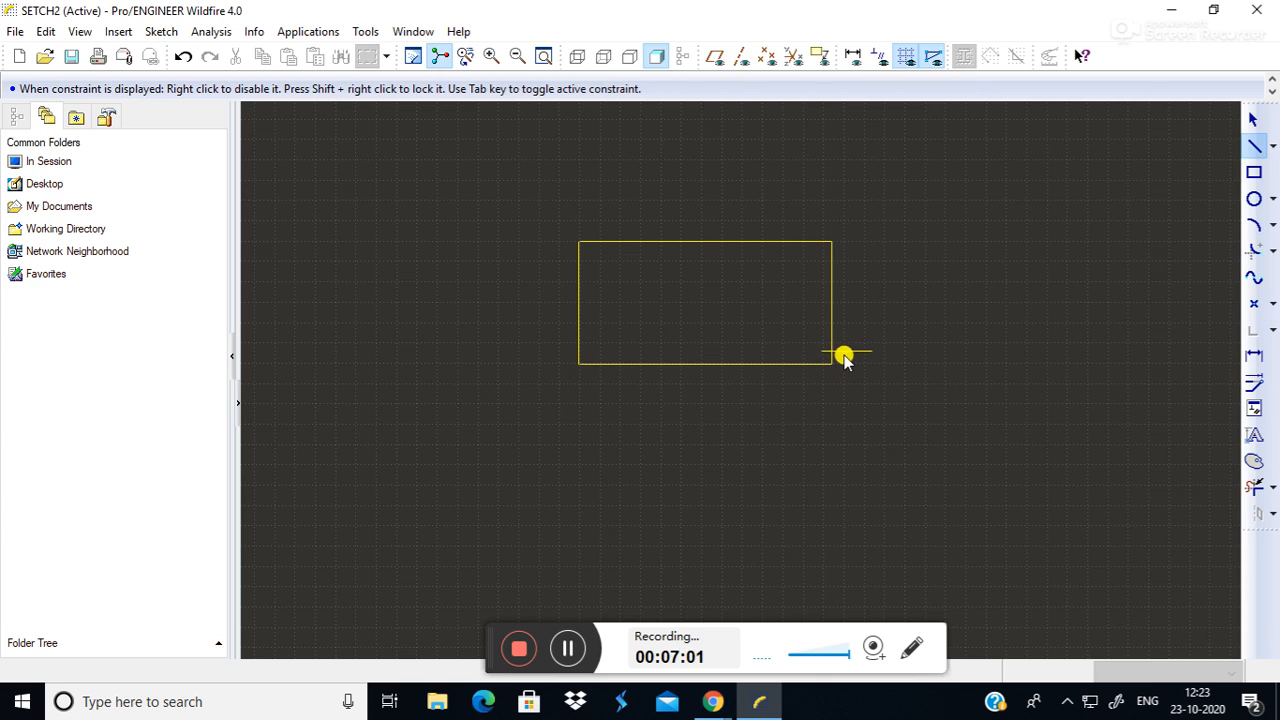
{"action": "left_click", "coordinate": [1254, 119]}
{"action": "left_click_drag", "start_coordinate": [843, 348], "coordinate": [850, 337]}
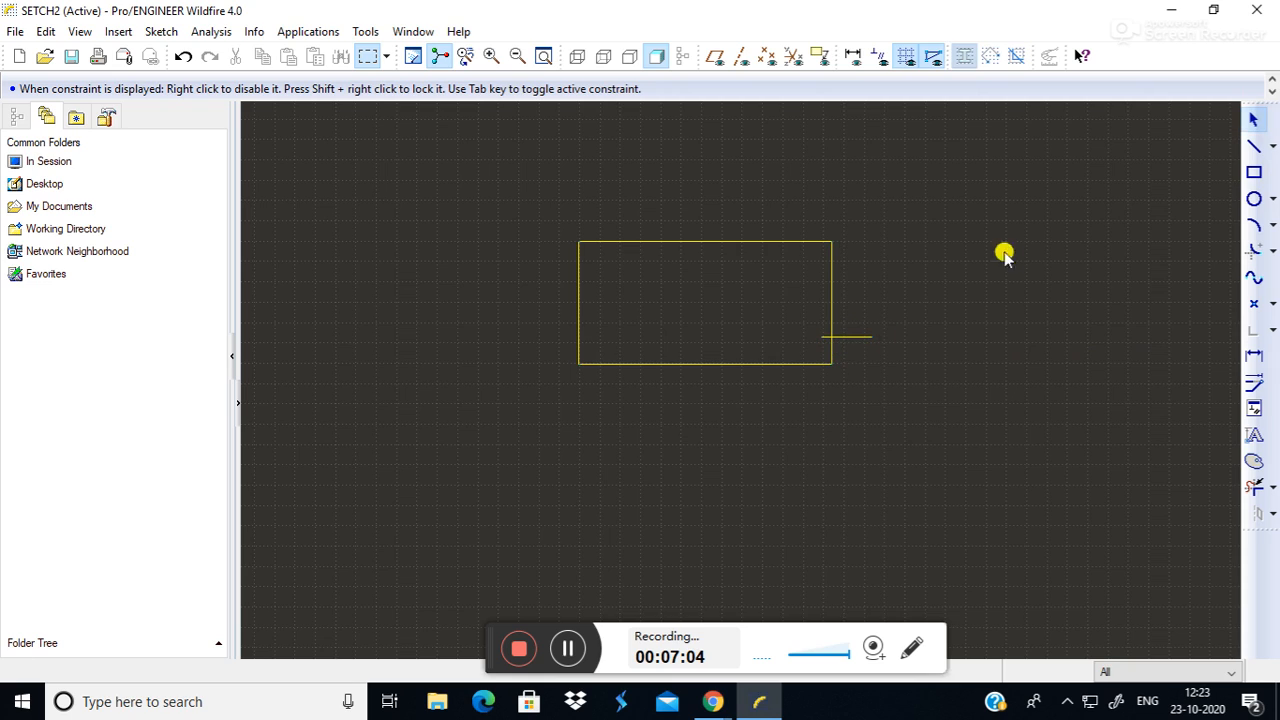
{"action": "left_click", "coordinate": [1254, 146]}
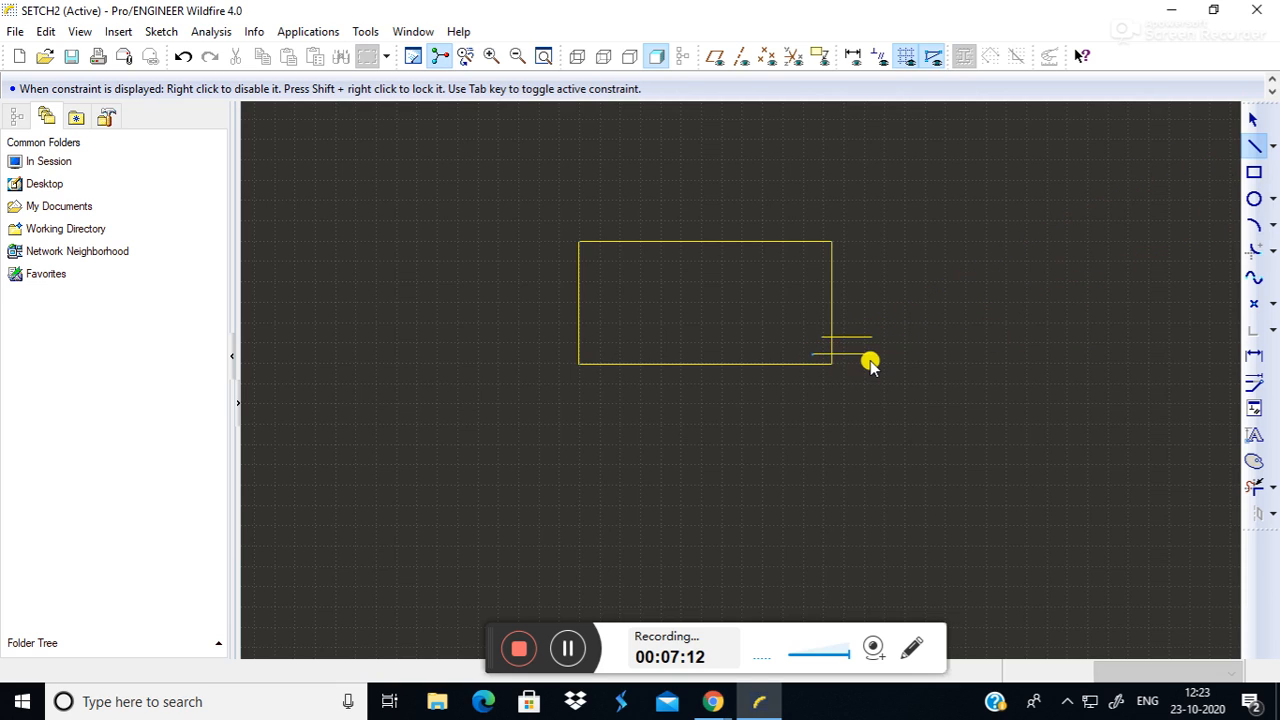
{"action": "left_click", "coordinate": [1254, 119]}
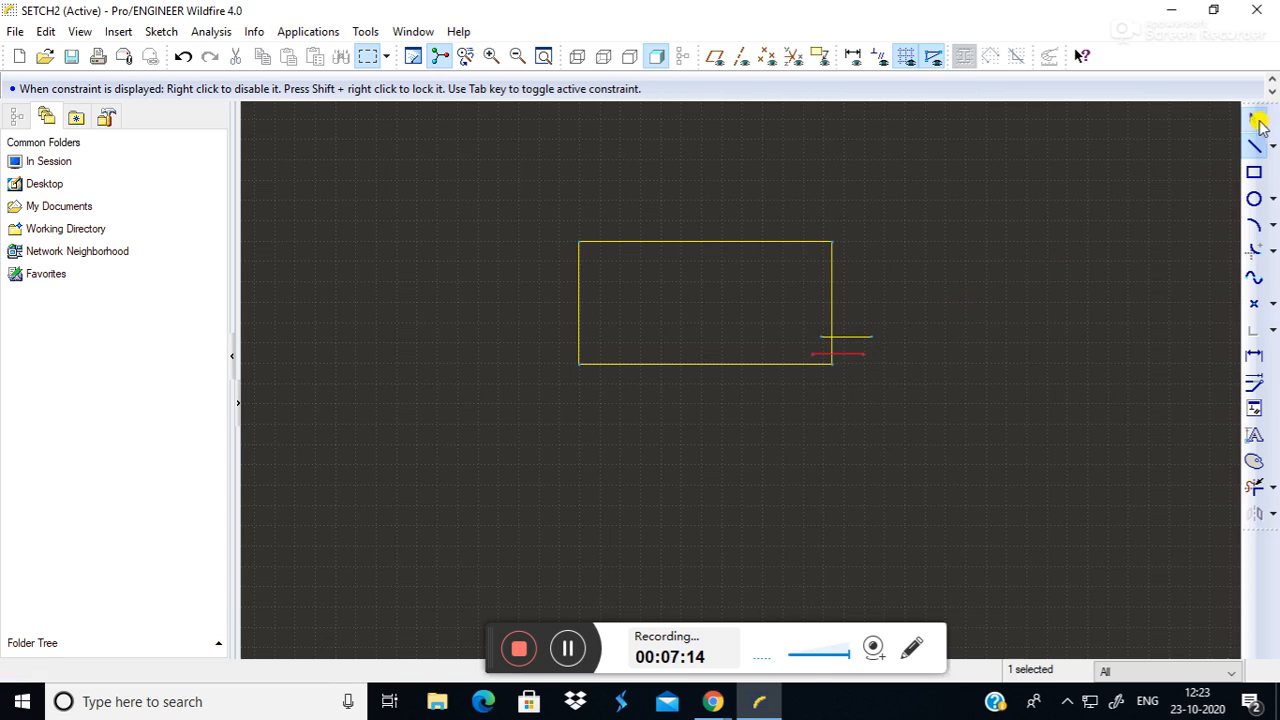
{"action": "left_click_drag", "start_coordinate": [844, 336], "coordinate": [826, 358]}
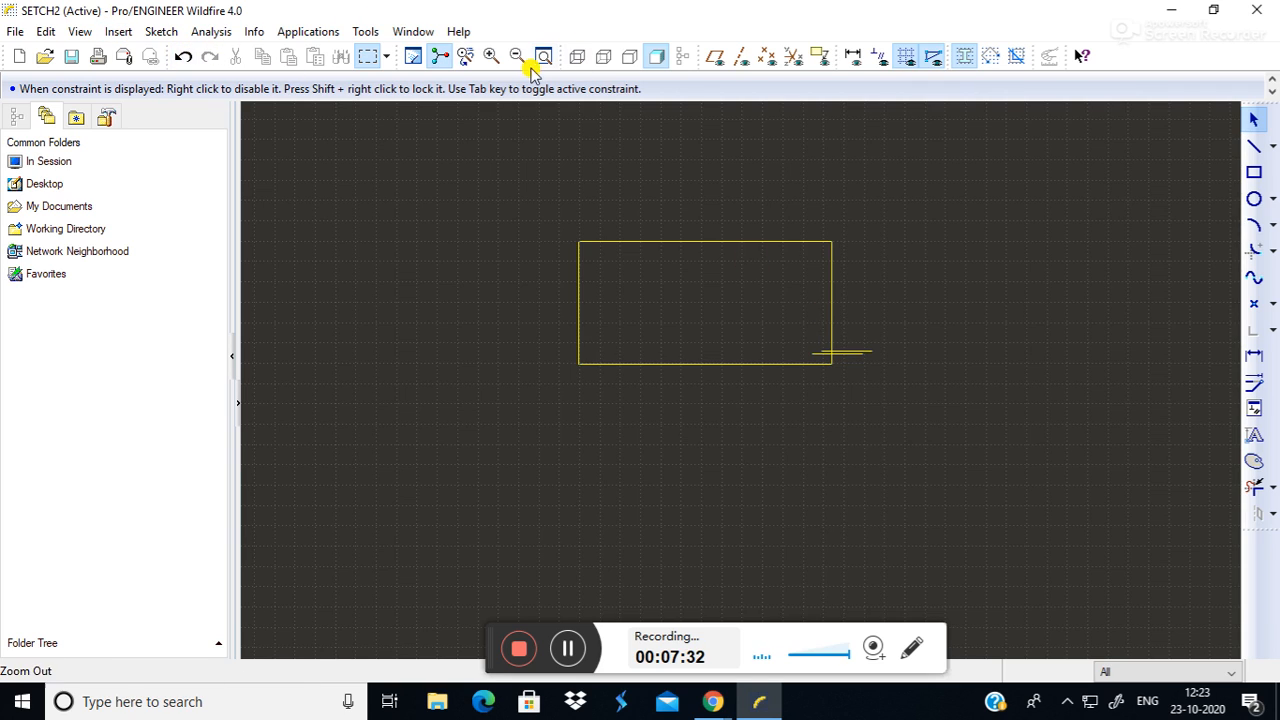
Trim away both short lines and the piece of the rectangle's right edge between them, leaving a small gap.
{"action": "left_click", "coordinate": [491, 56]}
{"action": "left_click_drag", "start_coordinate": [787, 208], "coordinate": [905, 484]}
{"action": "left_click_drag", "start_coordinate": [604, 254], "coordinate": [826, 489]}
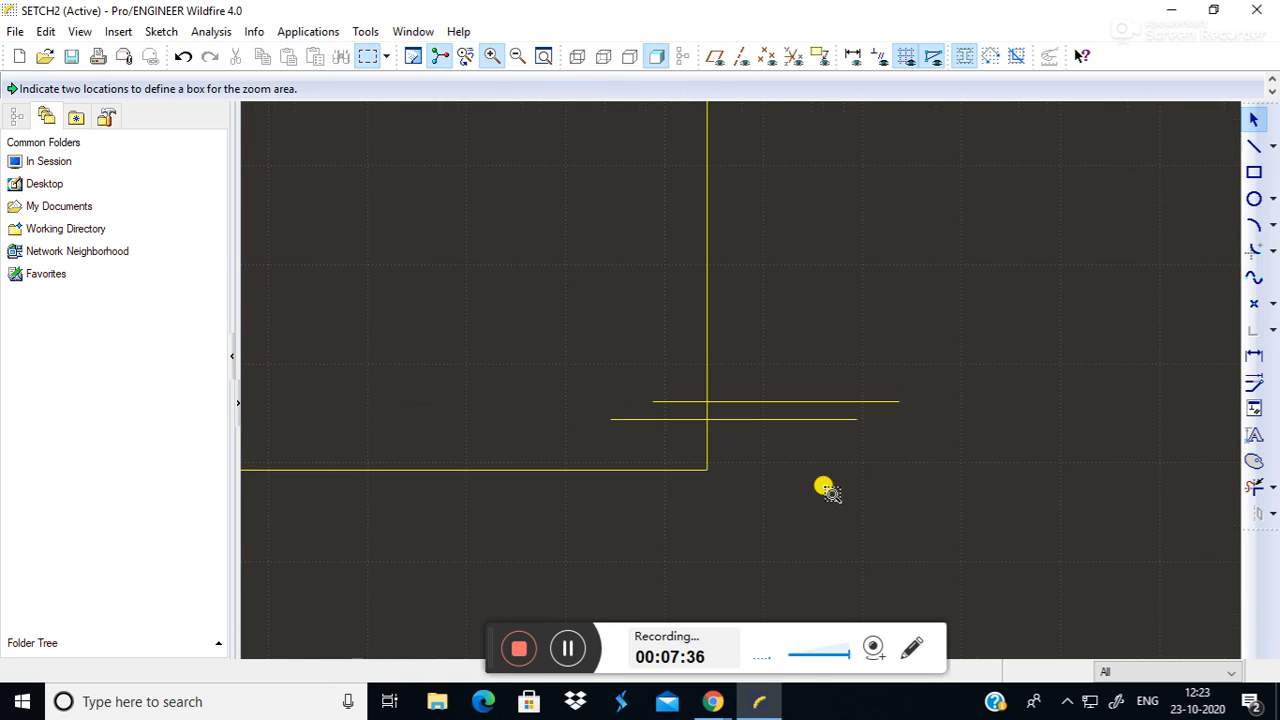
{"action": "left_click", "coordinate": [1254, 487]}
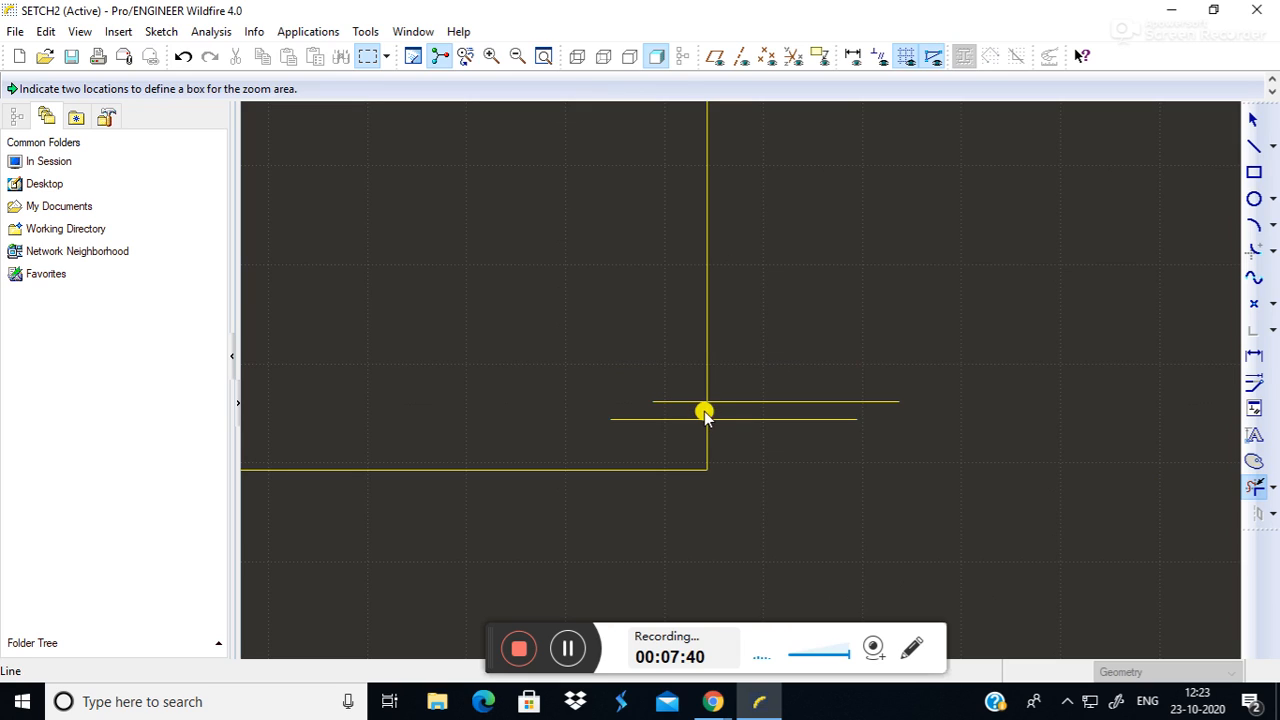
{"action": "left_click", "coordinate": [744, 419]}
{"action": "left_click", "coordinate": [746, 403]}
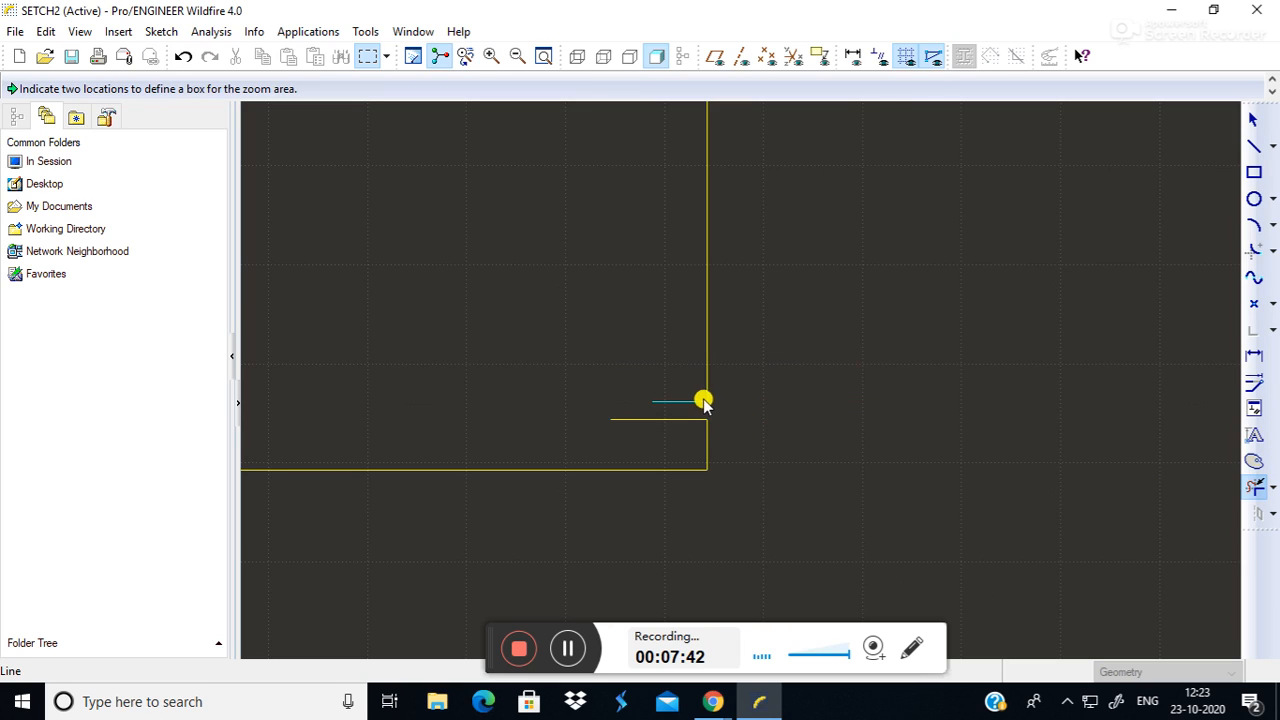
{"action": "left_click", "coordinate": [680, 419]}
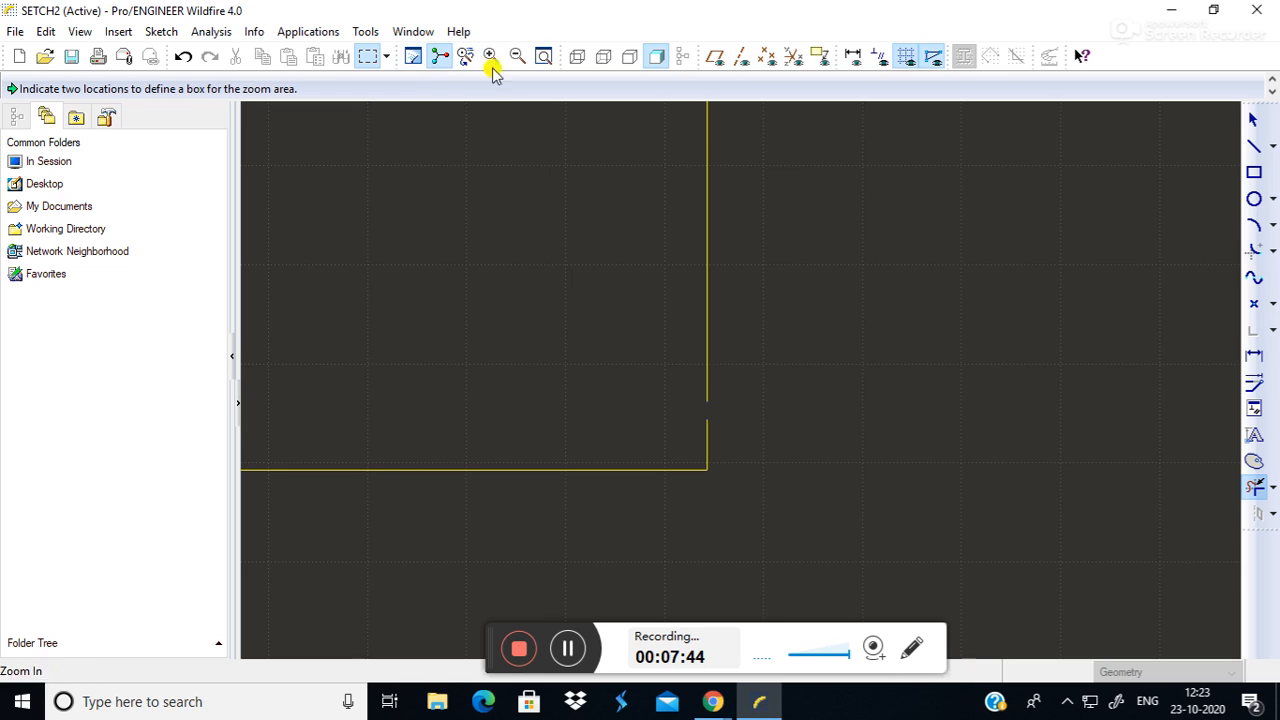
Check the closed-loop shading on the whole rectangle with the gap in its right edge.
{"action": "left_click", "coordinate": [553, 57]}
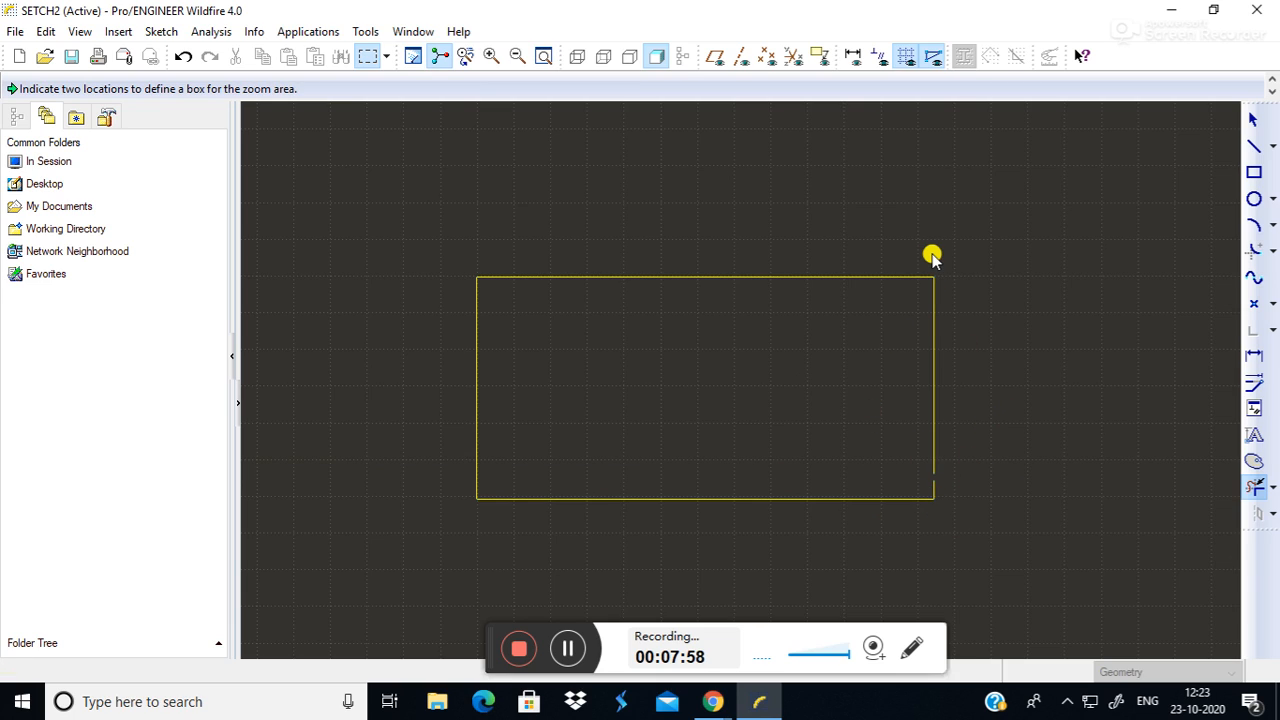
{"action": "left_click", "coordinate": [1254, 119]}
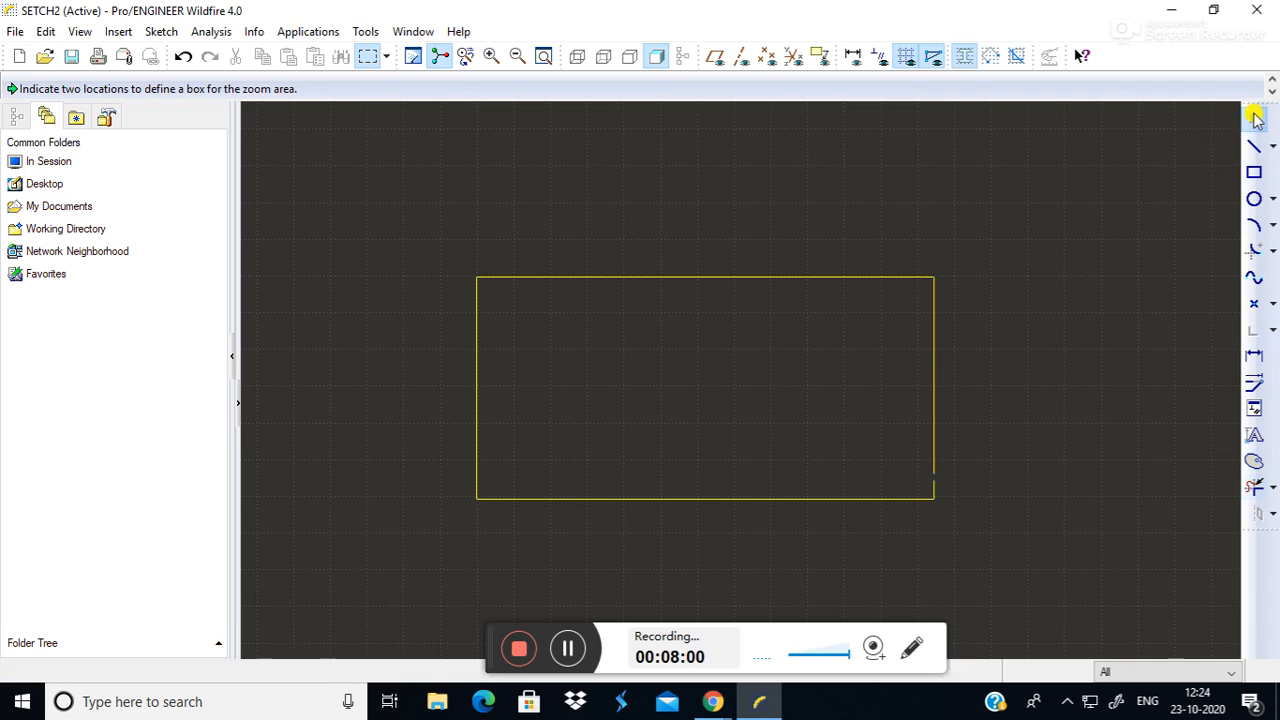
{"action": "left_click", "coordinate": [966, 58]}
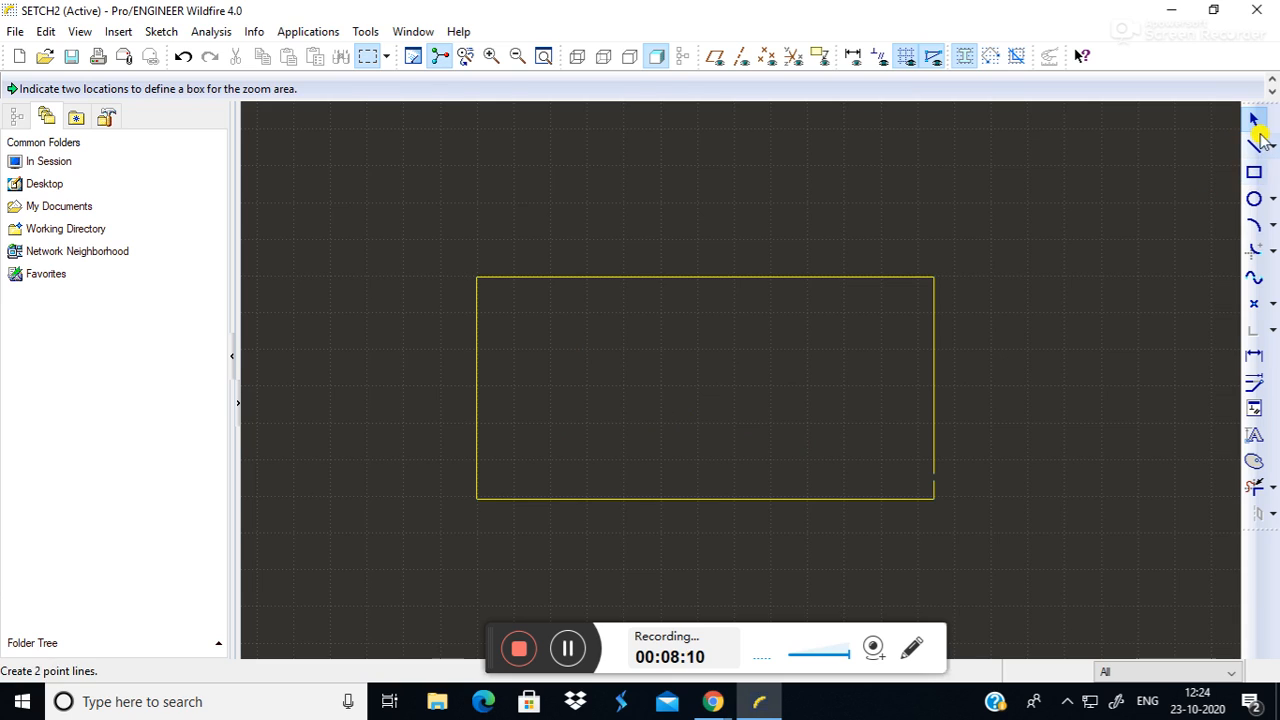
Close the gap in the rectangle's right edge with a short vertical line.
{"action": "left_click", "coordinate": [1255, 147]}
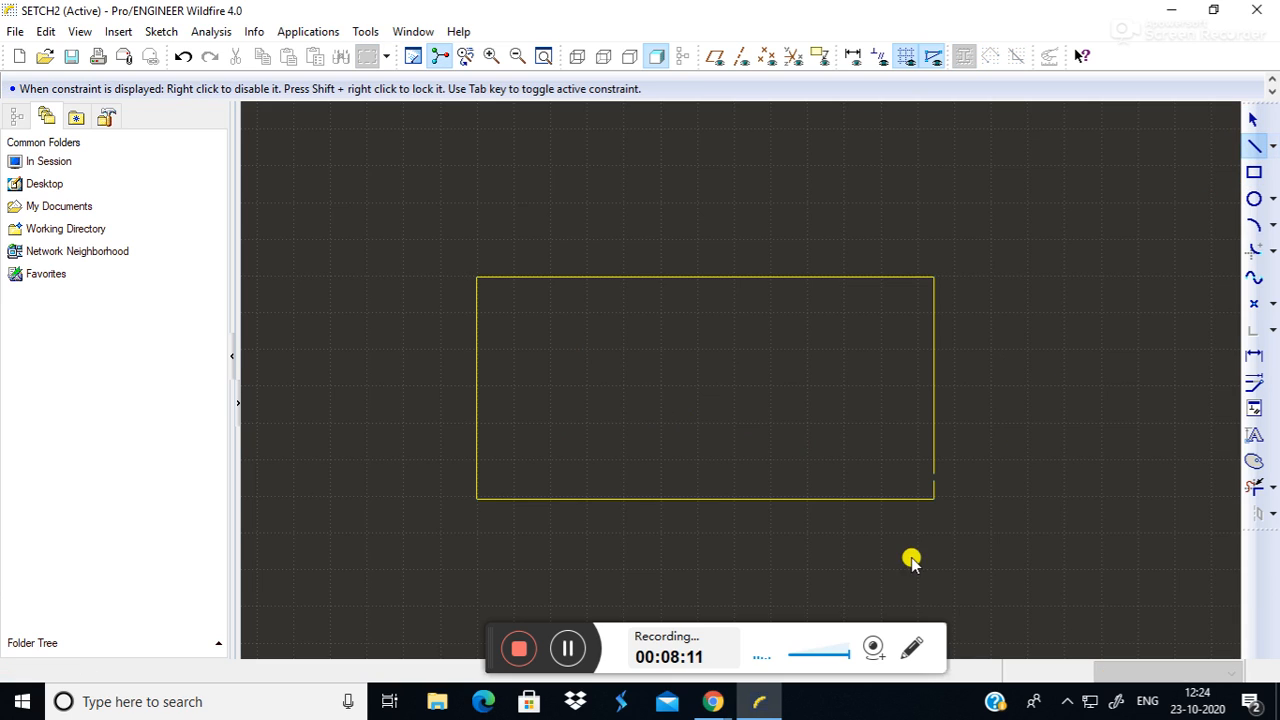
{"action": "left_click", "coordinate": [934, 490]}
{"action": "left_click", "coordinate": [1253, 119]}
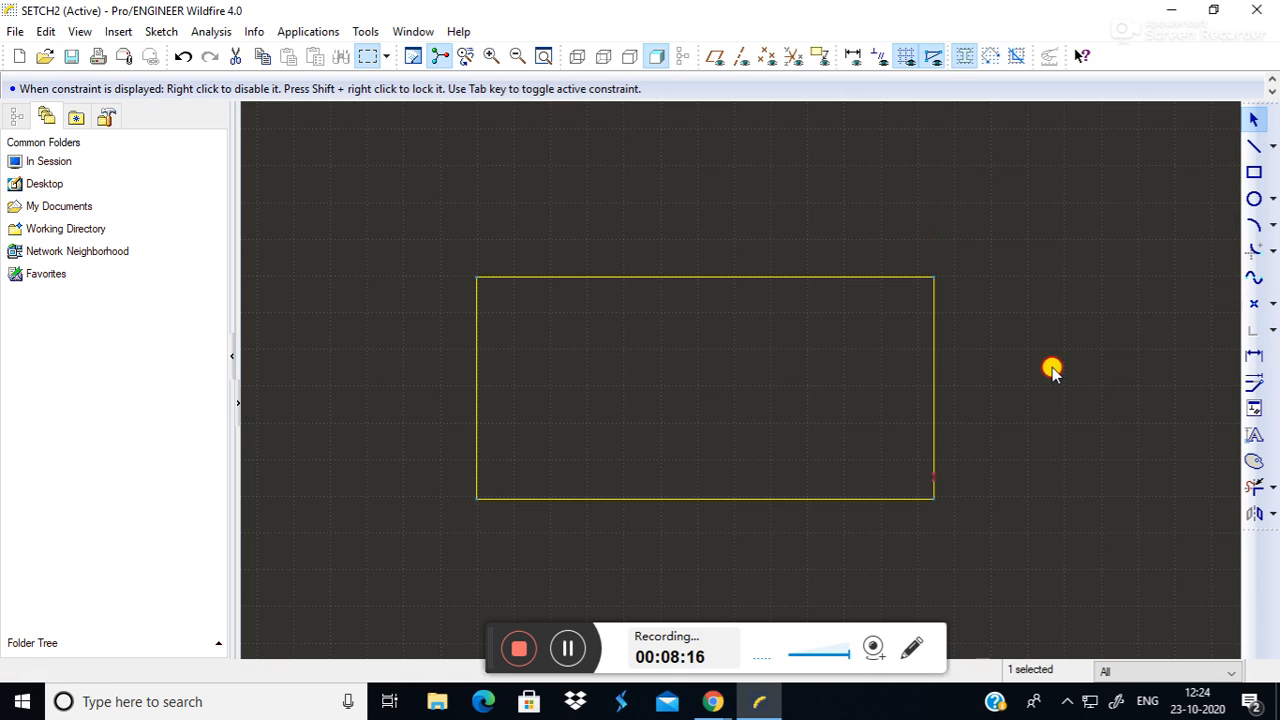
{"action": "left_click", "coordinate": [1052, 385]}
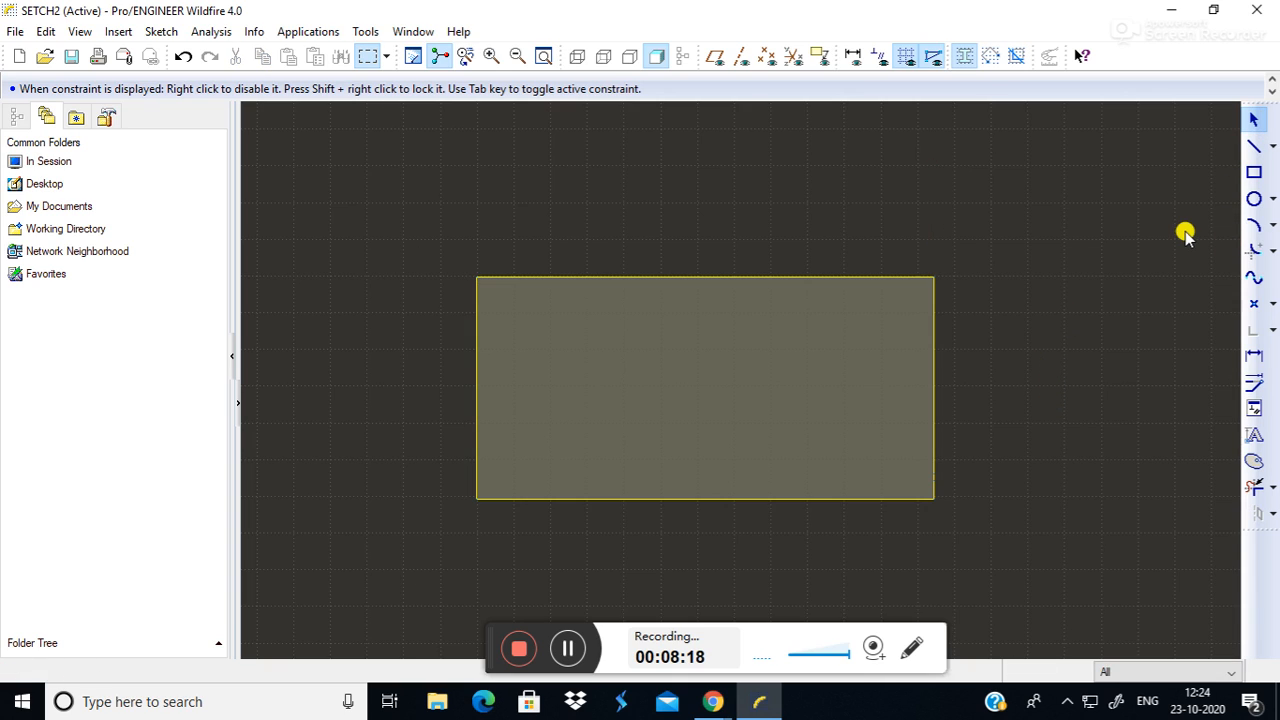
Switch the closed-loop shading off and back on, and move the rectangle's right edge slightly outward.
{"action": "left_click", "coordinate": [960, 60]}
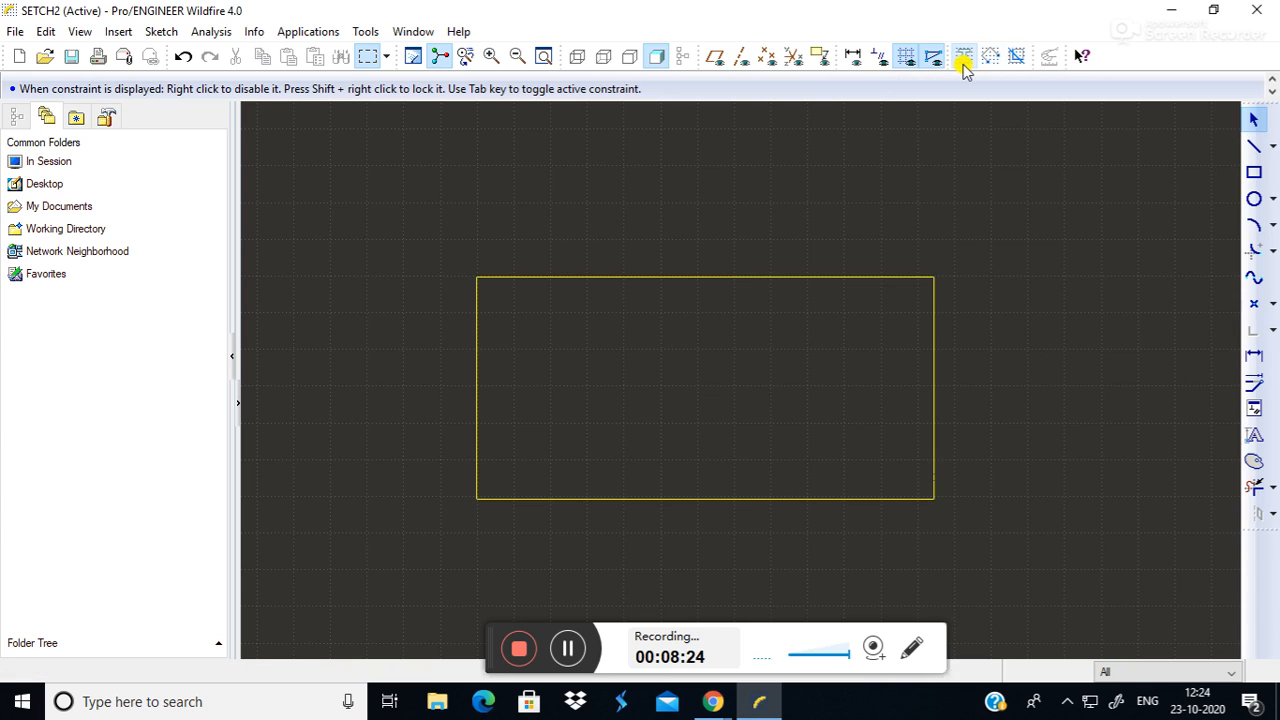
{"action": "left_click", "coordinate": [962, 62]}
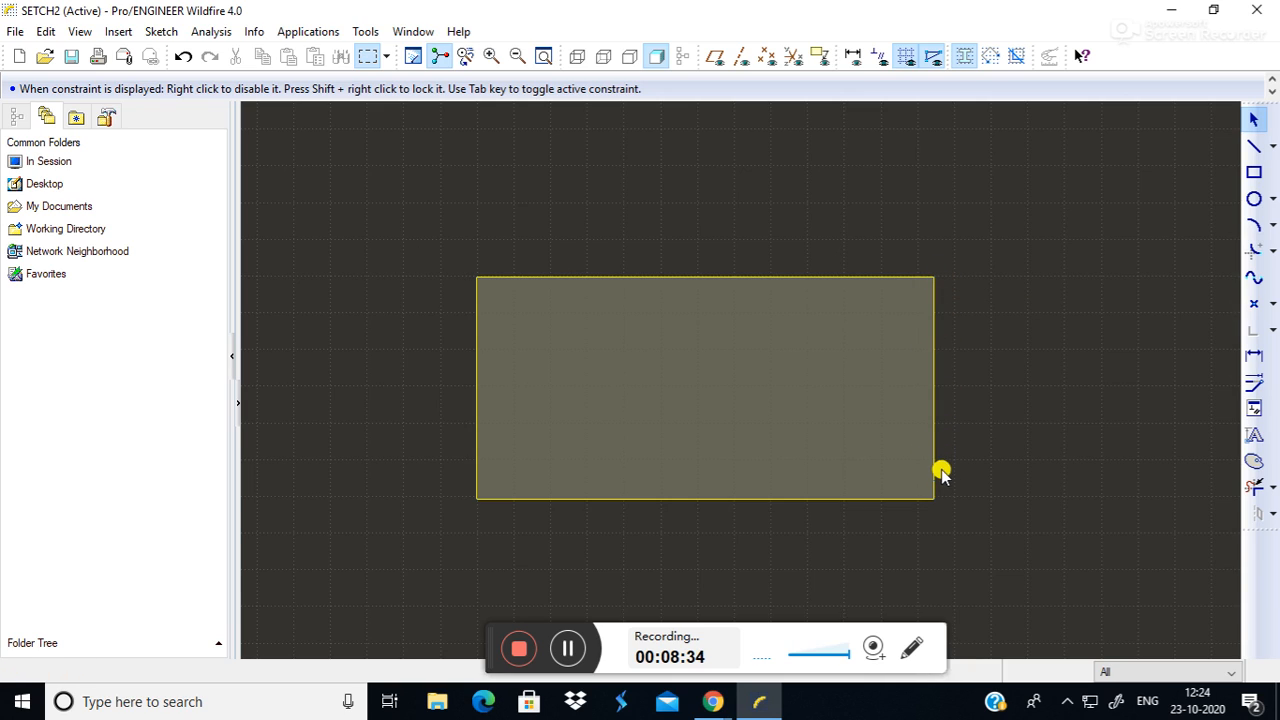
{"action": "mouse_move", "coordinate": [930, 481]}
{"action": "left_mouse_down"}
{"action": "mouse_move", "coordinate": [983, 477]}
{"action": "mouse_move", "coordinate": [938, 488]}
{"action": "left_mouse_up"}
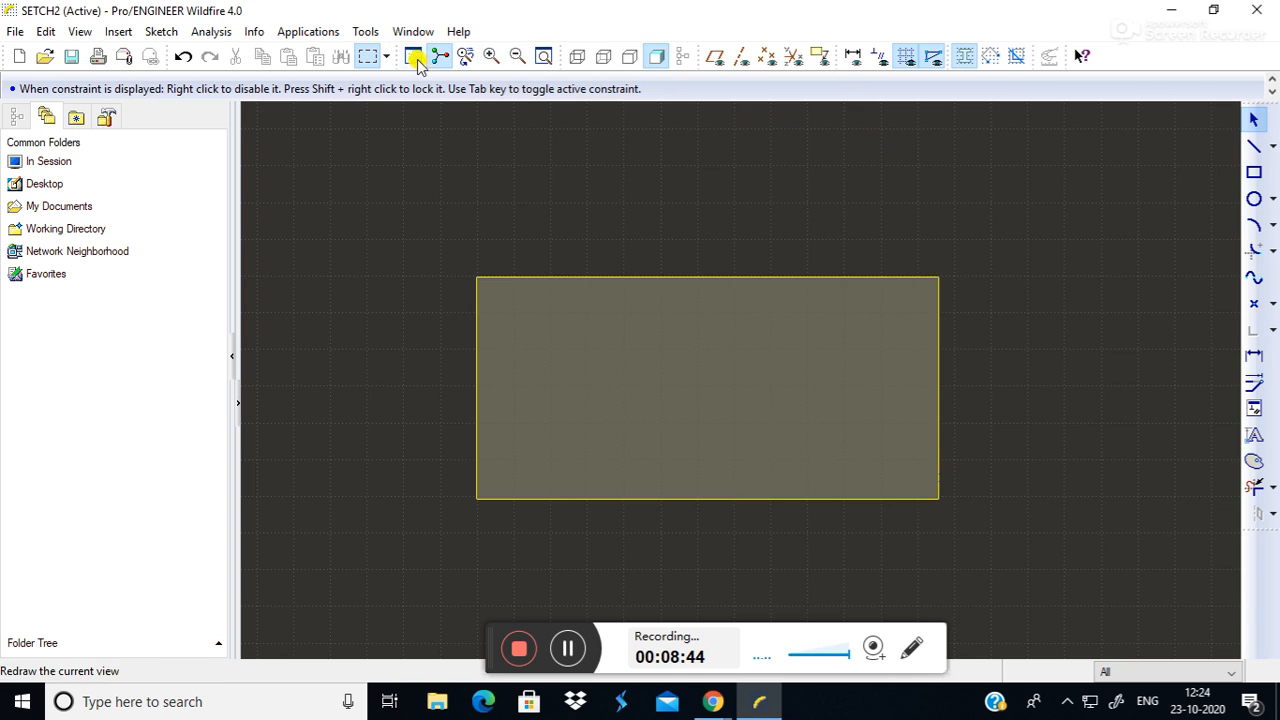
Turn off the closed-loop shading and widen the rectangle by moving the short closing segment of its right edge outward.
{"action": "left_click", "coordinate": [488, 57]}
{"action": "left_click", "coordinate": [870, 292]}
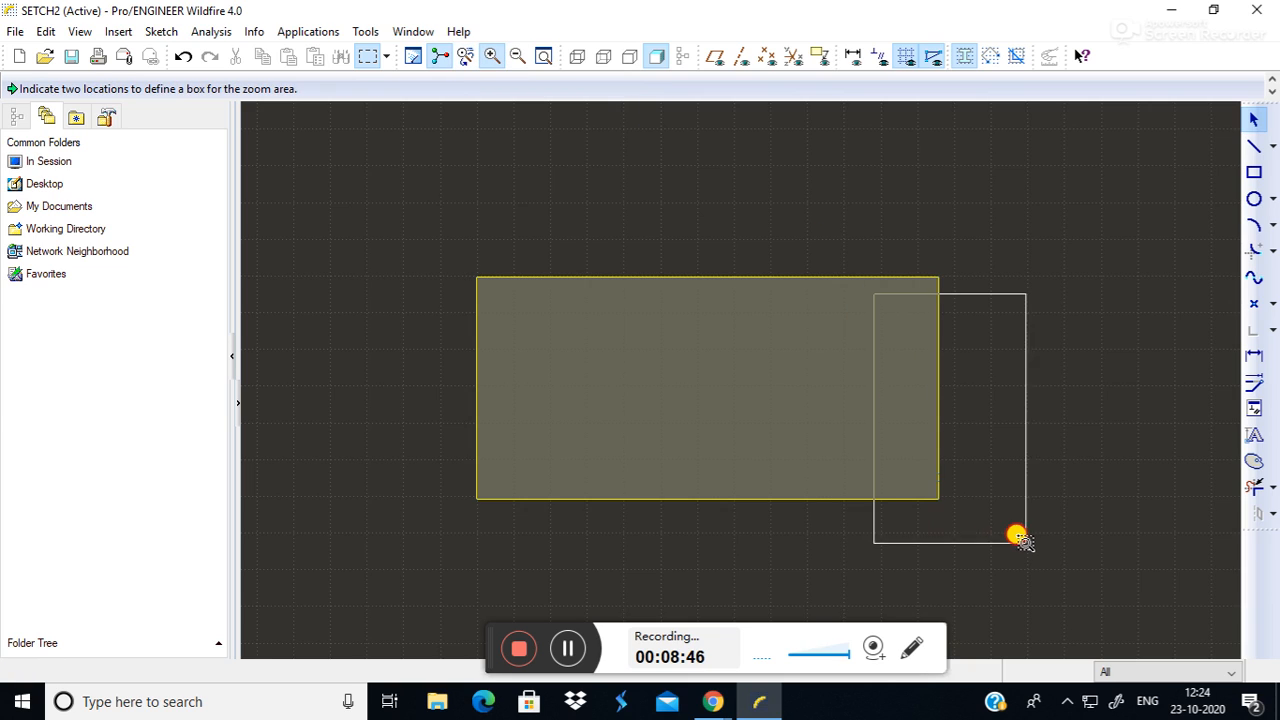
{"action": "left_click", "coordinate": [1038, 545]}
{"action": "left_click", "coordinate": [634, 400]}
{"action": "left_click", "coordinate": [798, 574]}
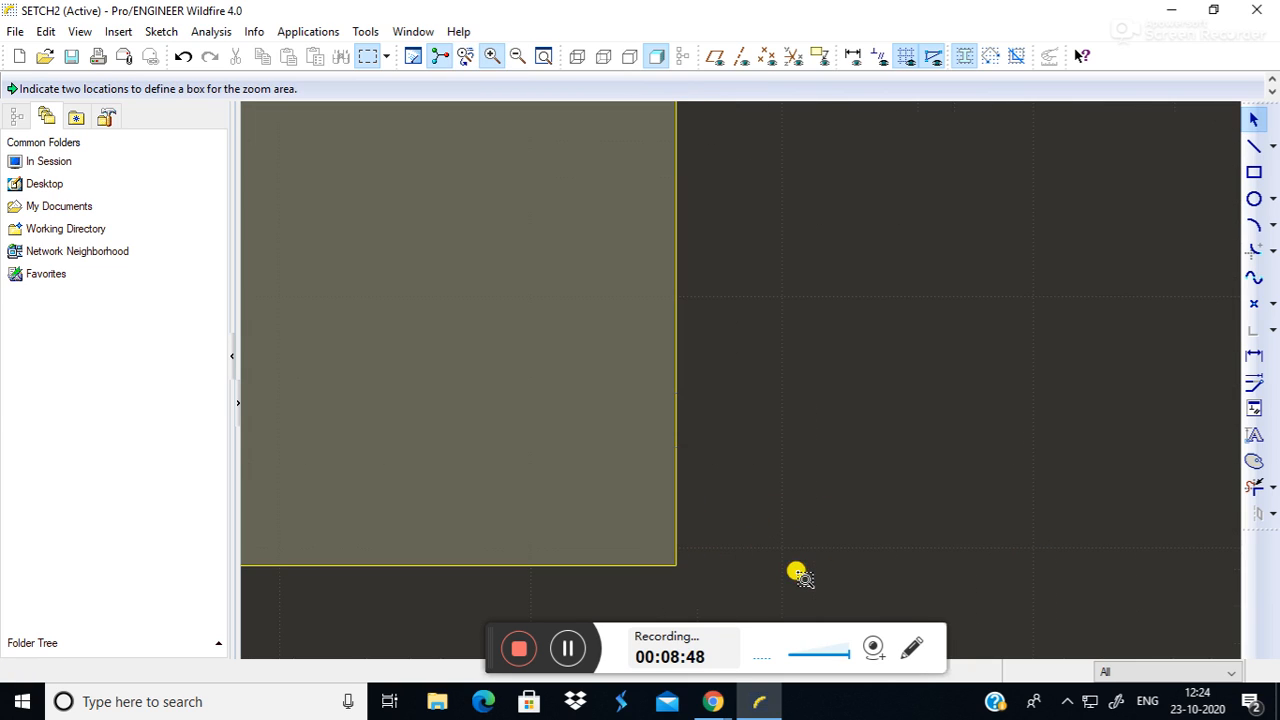
{"action": "left_click", "coordinate": [964, 56]}
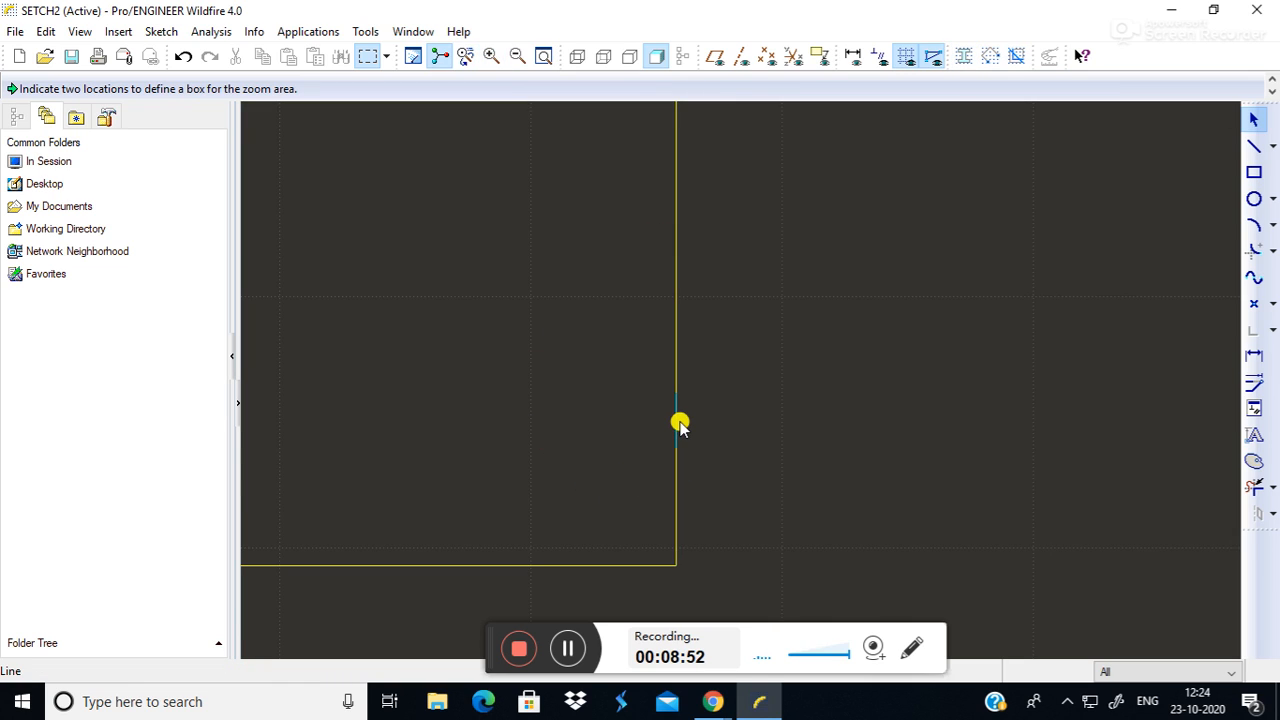
{"action": "mouse_move", "coordinate": [680, 413]}
{"action": "left_mouse_down"}
{"action": "mouse_move", "coordinate": [834, 447]}
{"action": "mouse_move", "coordinate": [820, 391]}
{"action": "mouse_move", "coordinate": [810, 430]}
{"action": "mouse_move", "coordinate": [814, 411]}
{"action": "mouse_move", "coordinate": [877, 411]}
{"action": "mouse_move", "coordinate": [817, 413]}
{"action": "left_mouse_up"}
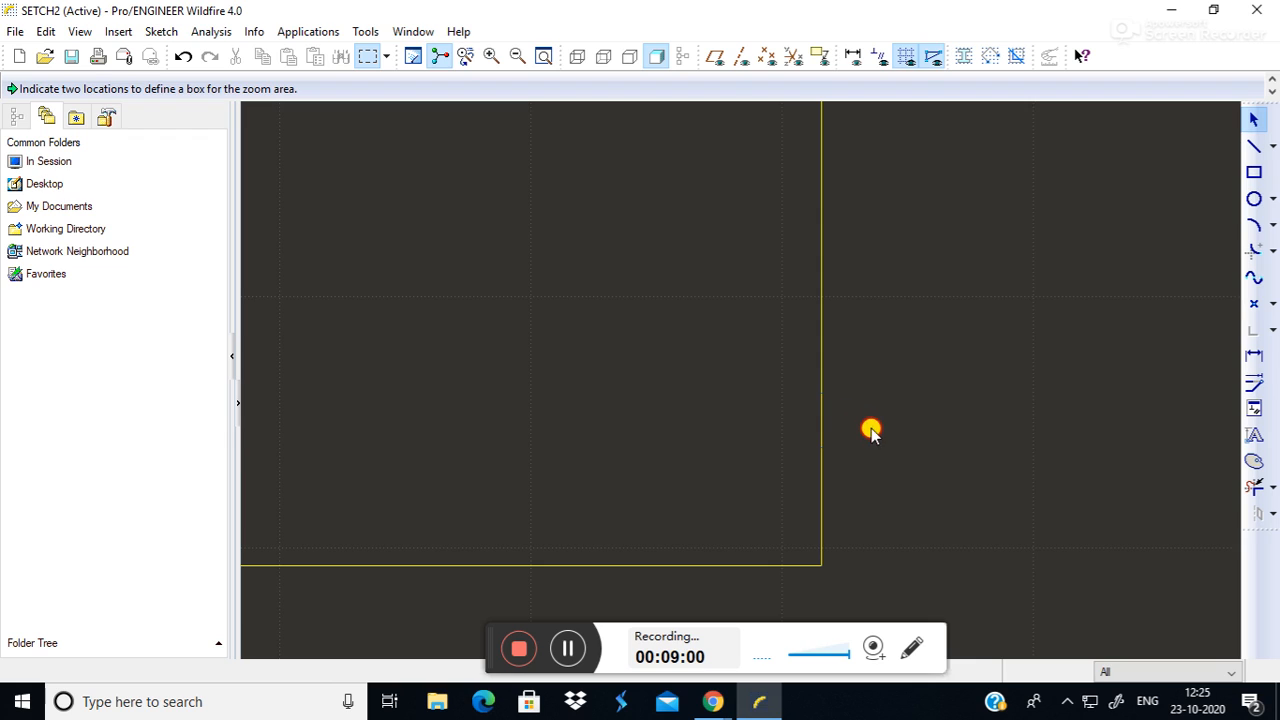
{"action": "mouse_move", "coordinate": [823, 418]}
{"action": "left_mouse_down"}
{"action": "mouse_move", "coordinate": [760, 423]}
{"action": "mouse_move", "coordinate": [813, 432]}
{"action": "left_mouse_up"}
Delete the short closing segment from the rectangle's right edge and undo the deletion.
{"action": "left_click", "coordinate": [1256, 489]}
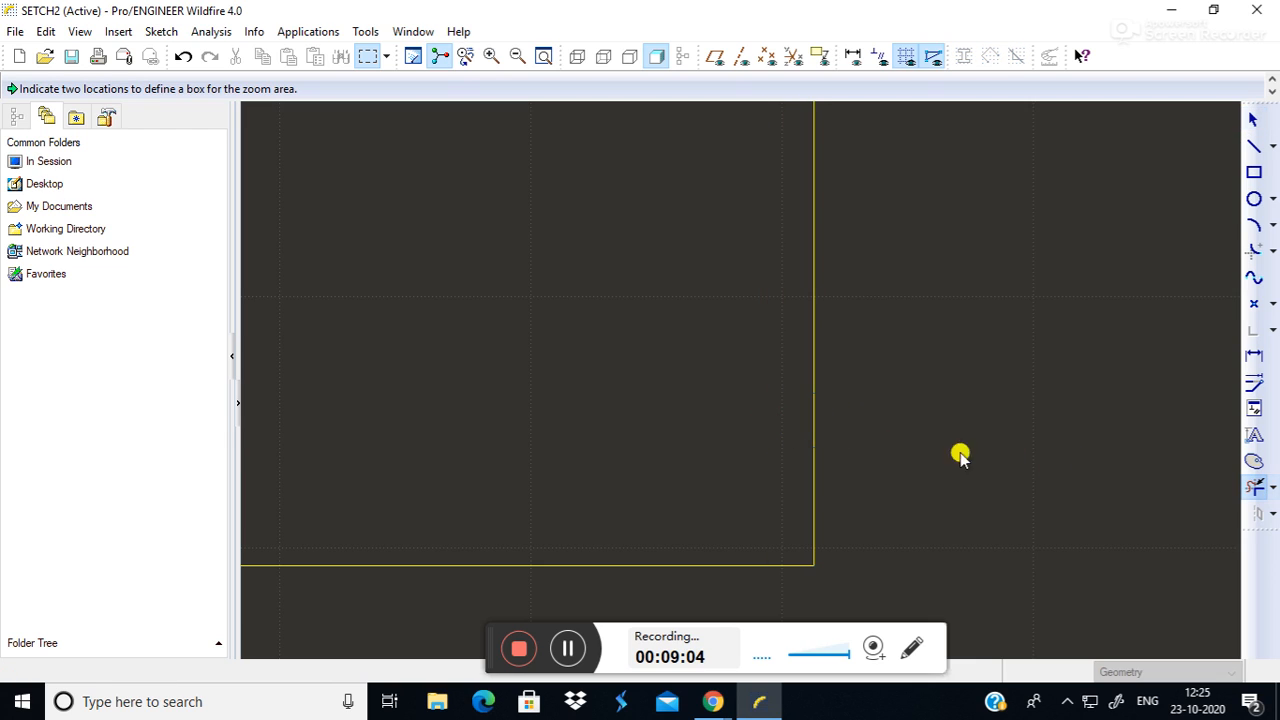
{"action": "left_click", "coordinate": [815, 431]}
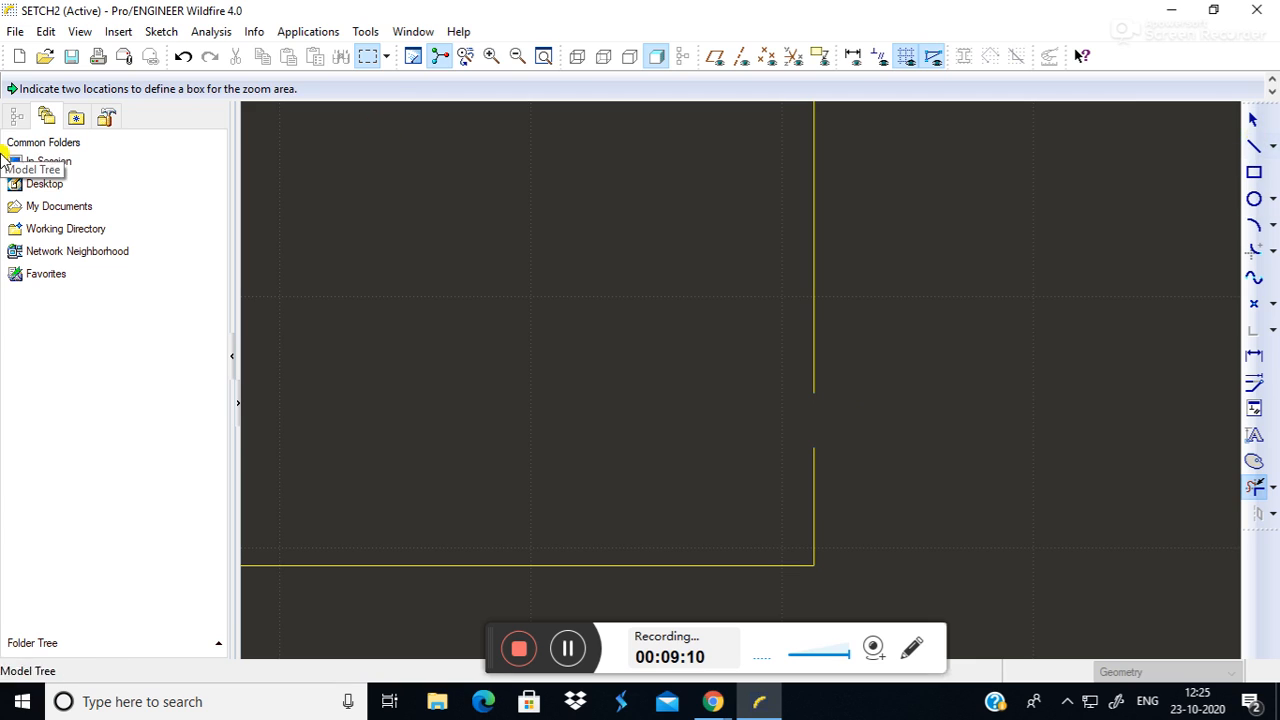
{"action": "left_click", "coordinate": [181, 57]}
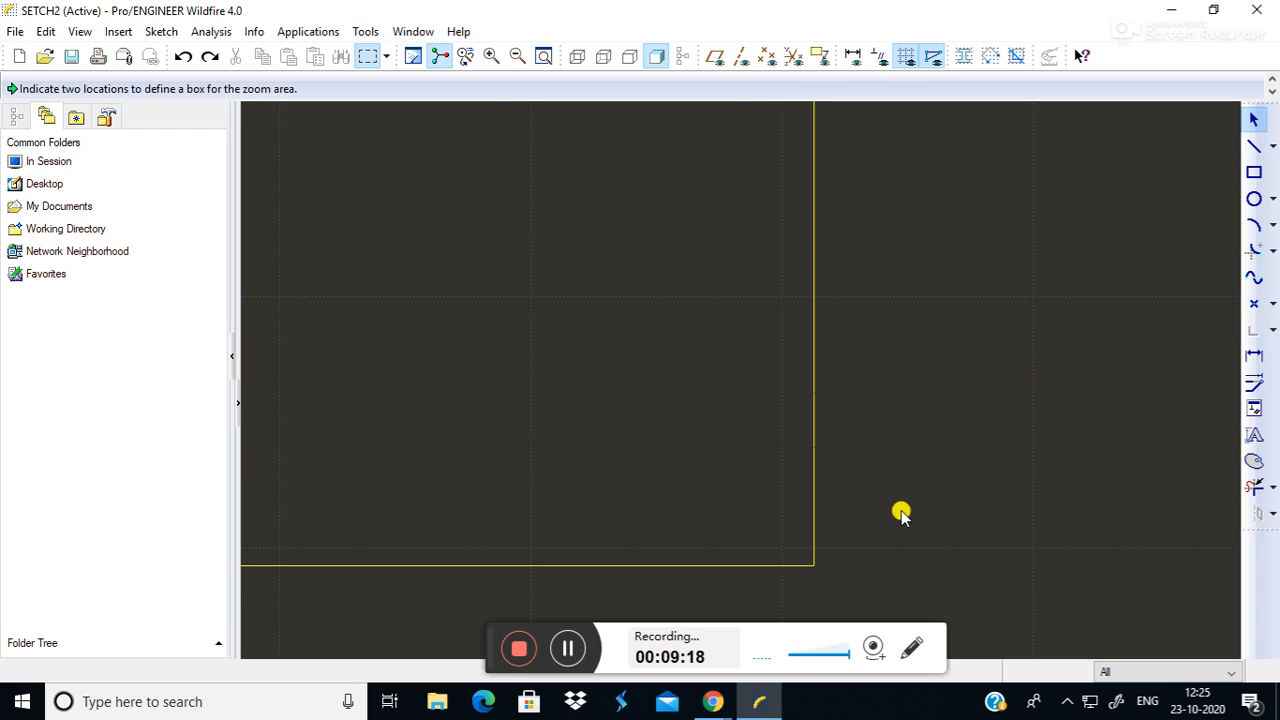
Redo the deletion of the right edge's short closing segment, and turn on the closed-loop shading and open-end highlighting.
{"action": "left_click", "coordinate": [206, 55]}
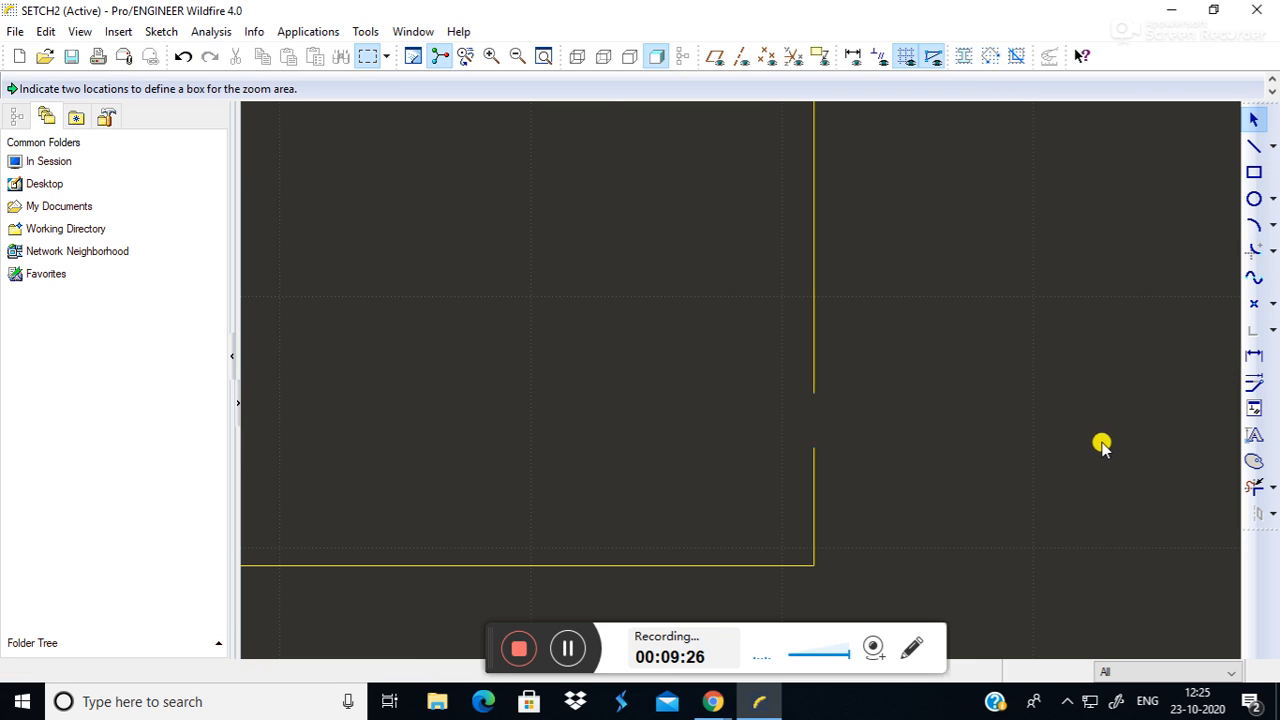
{"action": "left_click", "coordinate": [540, 56]}
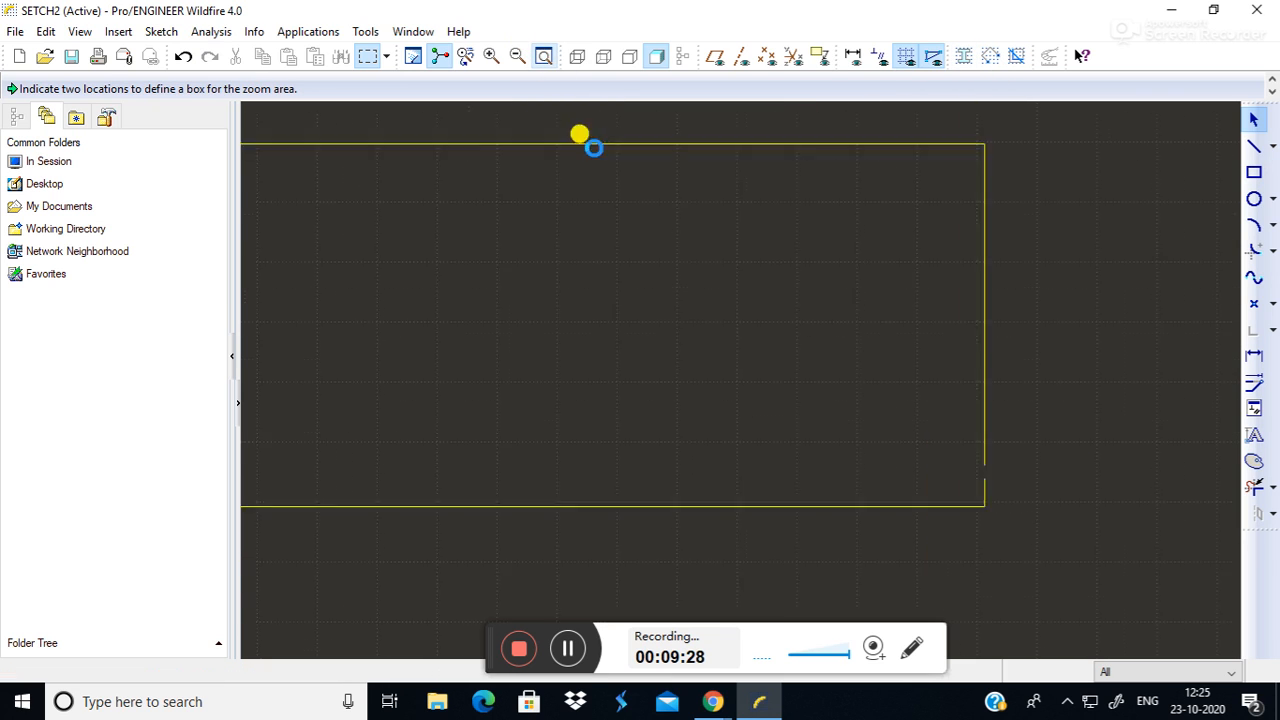
{"action": "left_click", "coordinate": [964, 56]}
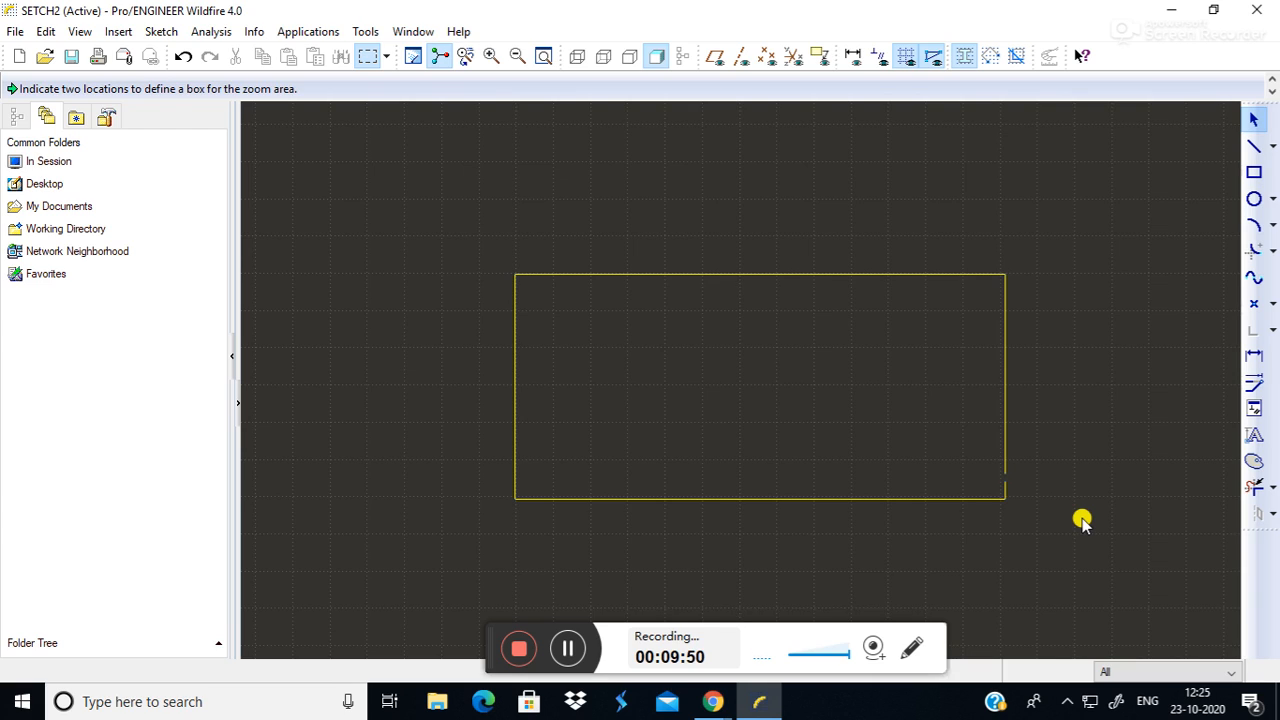
{"action": "left_click", "coordinate": [988, 57]}
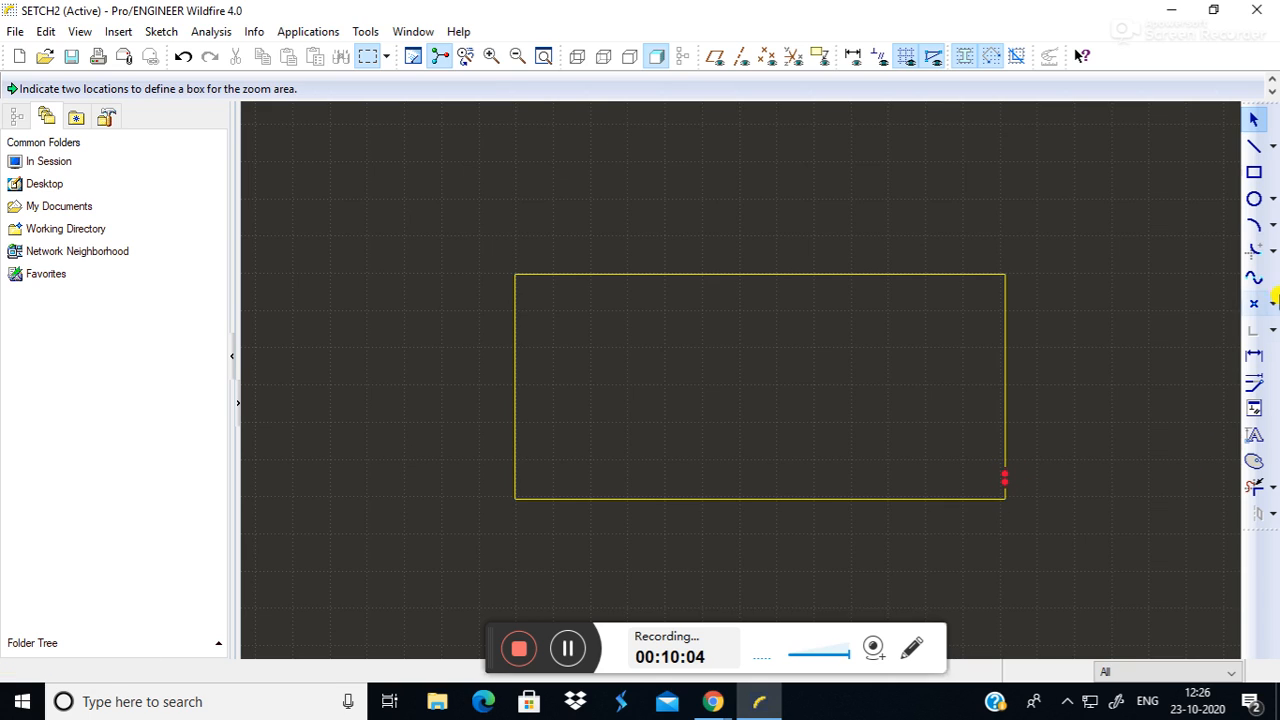
Close the gap in the rectangle's right edge with a short vertical line and turn off the closed-loop shading.
{"action": "left_click", "coordinate": [1253, 147]}
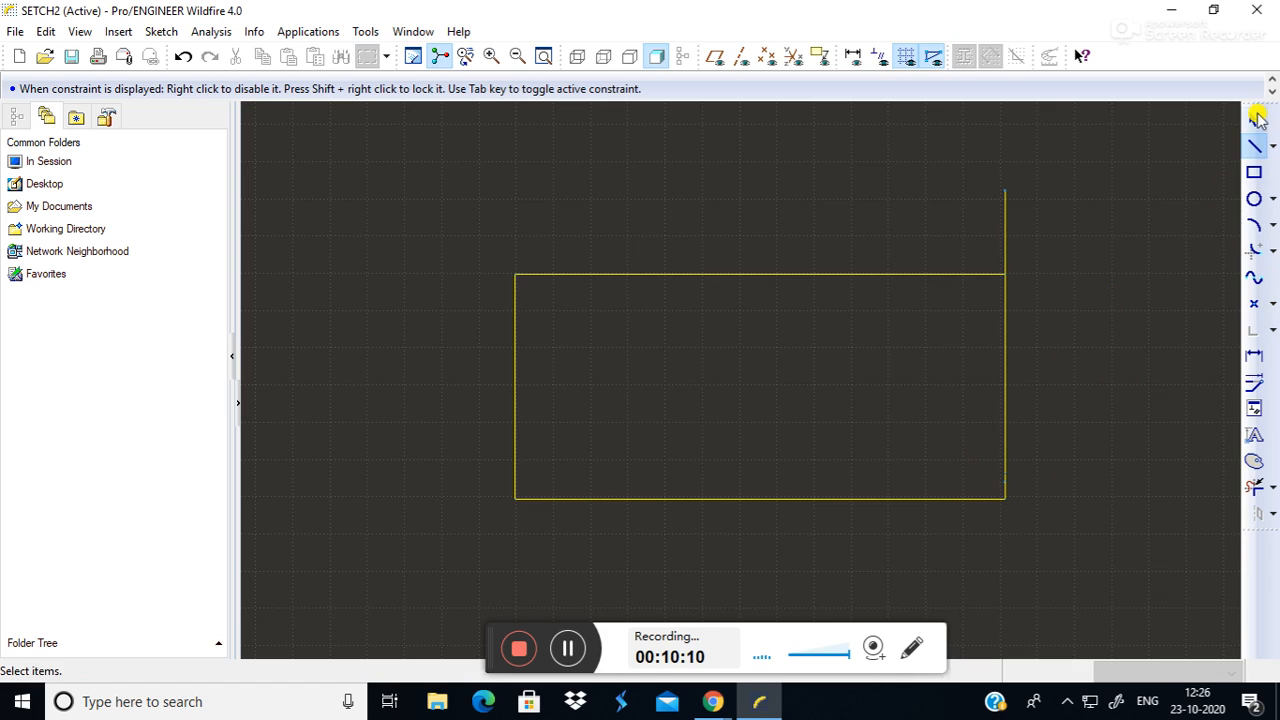
{"action": "left_click", "coordinate": [1256, 120]}
{"action": "left_click", "coordinate": [1153, 366]}
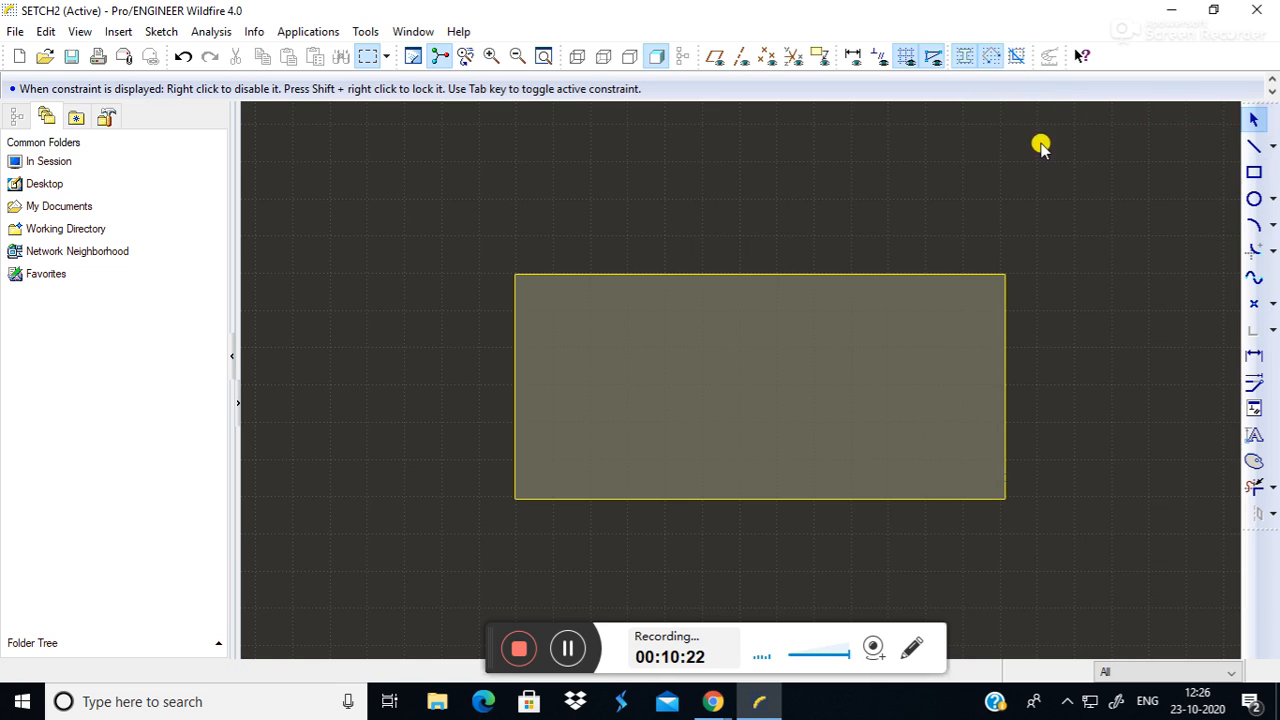
{"action": "left_click", "coordinate": [969, 55]}
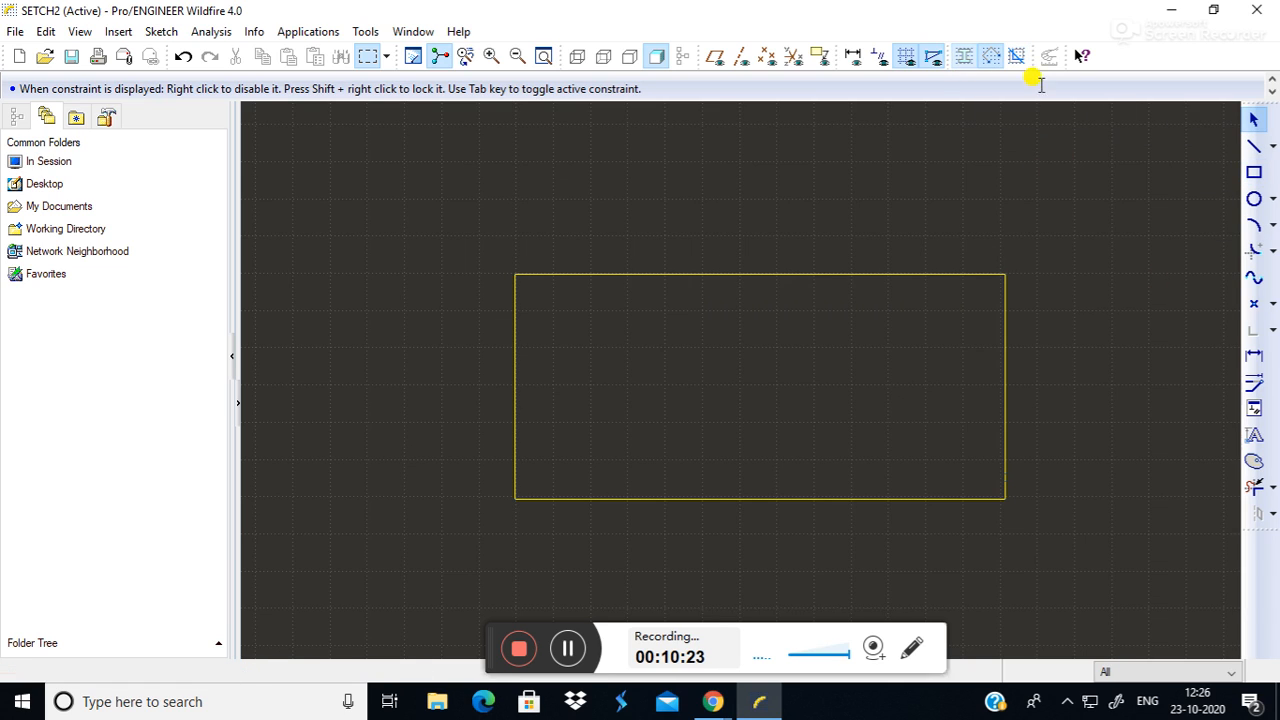
Draw two rectangles overlapping the upper-right part of the existing one: one about 7.4 wide, the other about 6.9 by 3.9.
{"action": "left_click", "coordinate": [1254, 172]}
{"action": "left_click", "coordinate": [916, 206]}
{"action": "left_click", "coordinate": [1190, 404]}
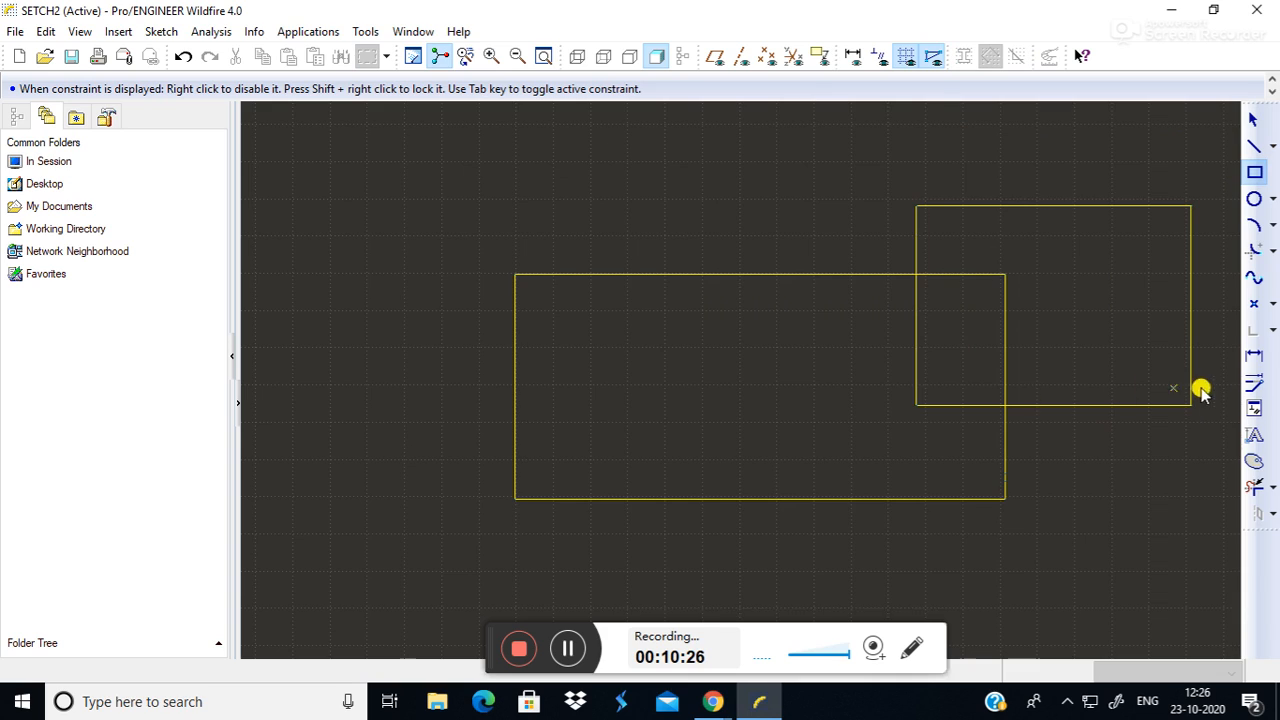
{"action": "left_click", "coordinate": [727, 175]}
{"action": "left_click", "coordinate": [984, 320]}
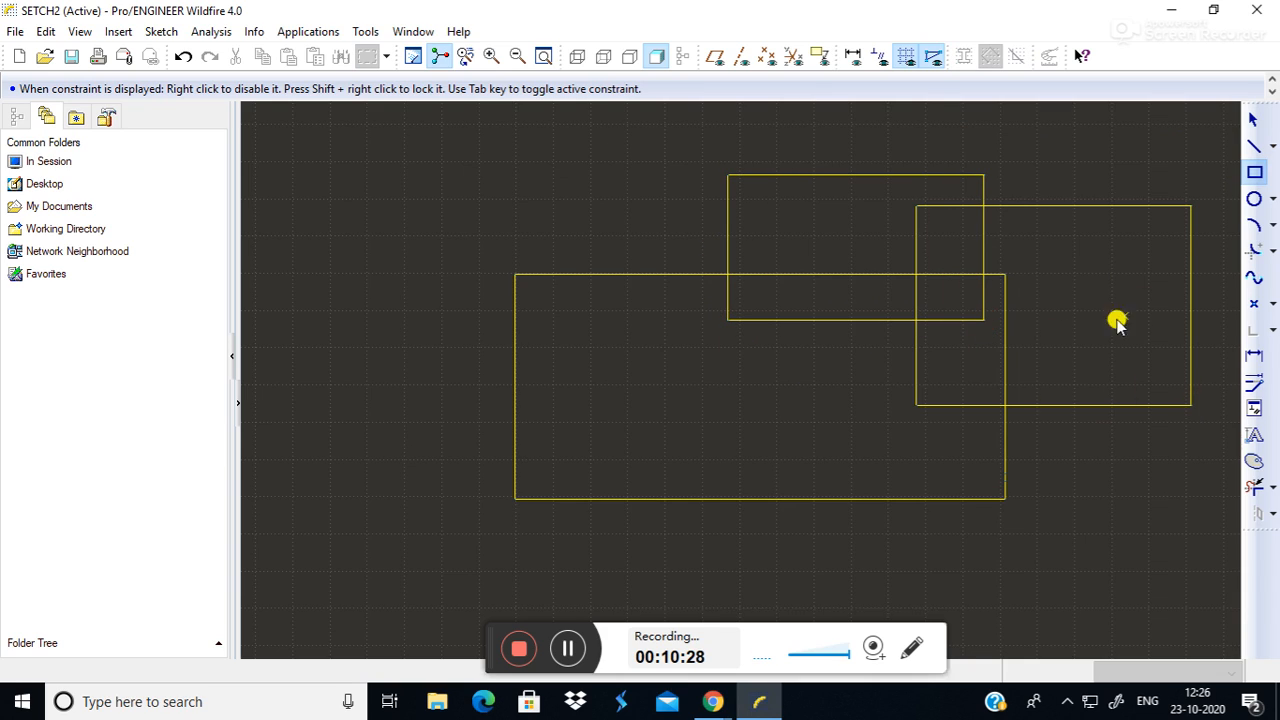
{"action": "left_click", "coordinate": [1254, 119]}
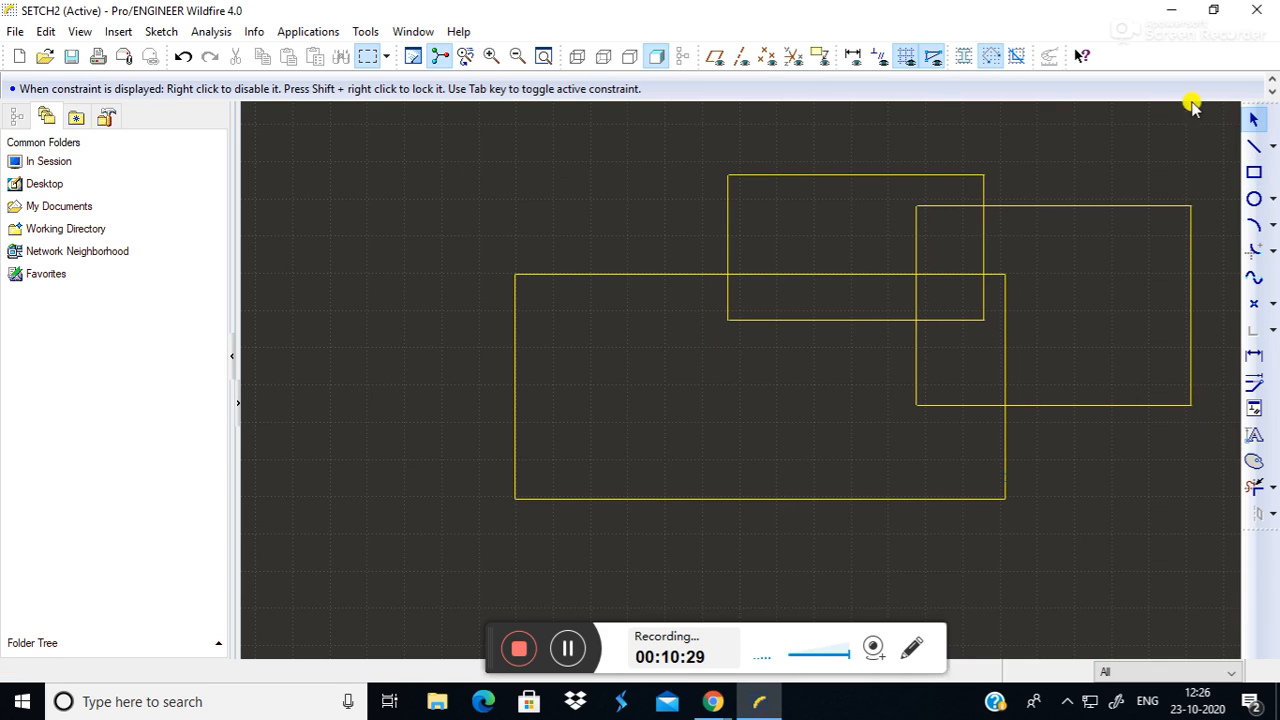
Highlight the overlapping geometry of the three rectangles and display the section's dimensions and constraints.
{"action": "left_click", "coordinate": [1015, 57]}
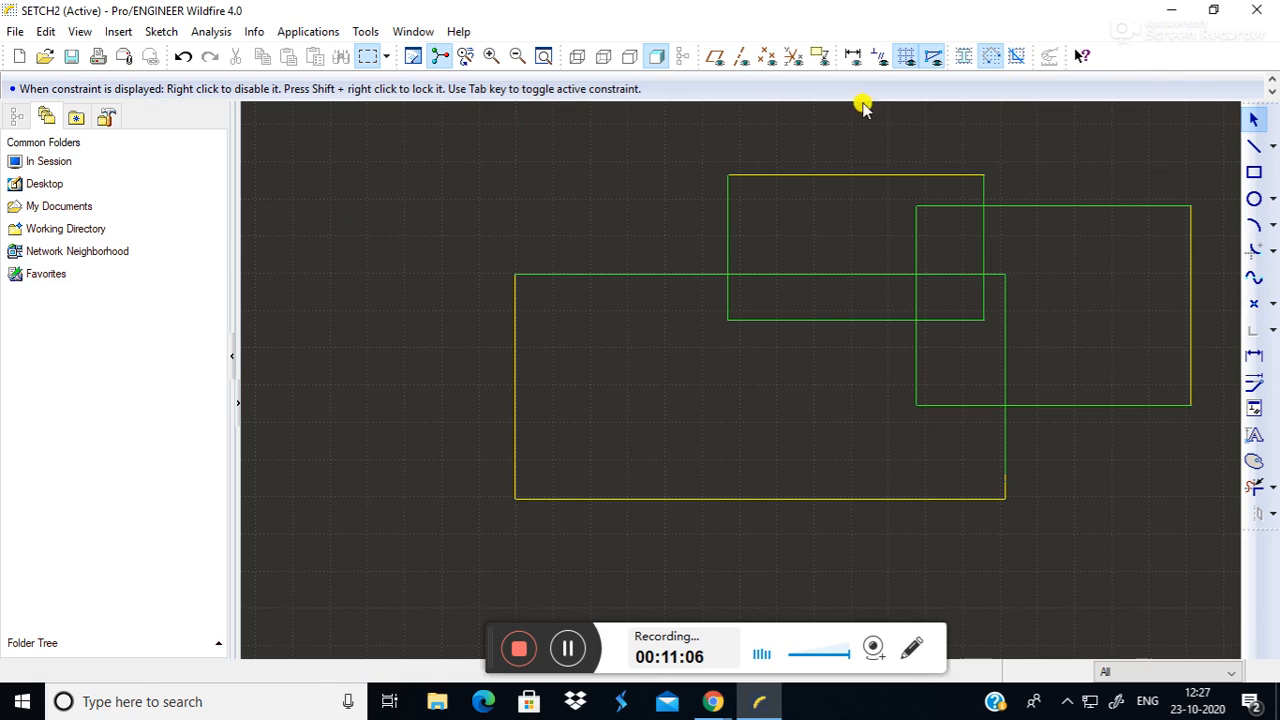
{"action": "left_click", "coordinate": [851, 55]}
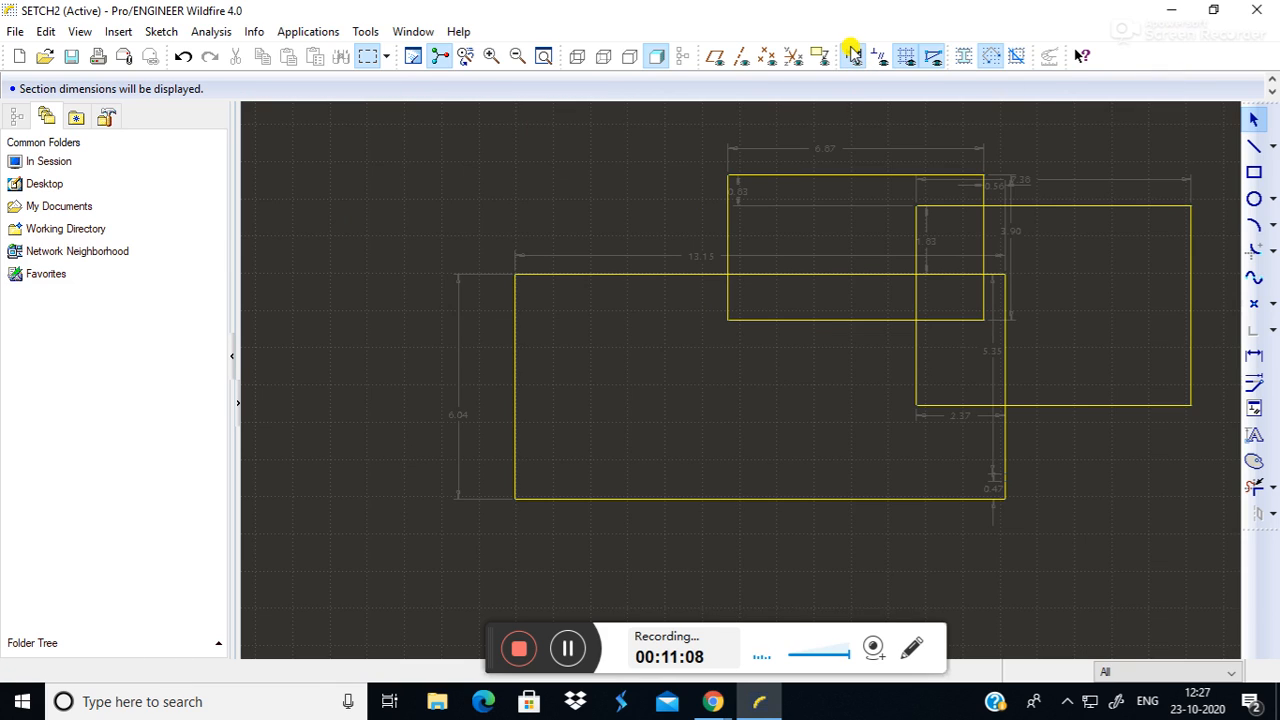
{"action": "left_click", "coordinate": [884, 56]}
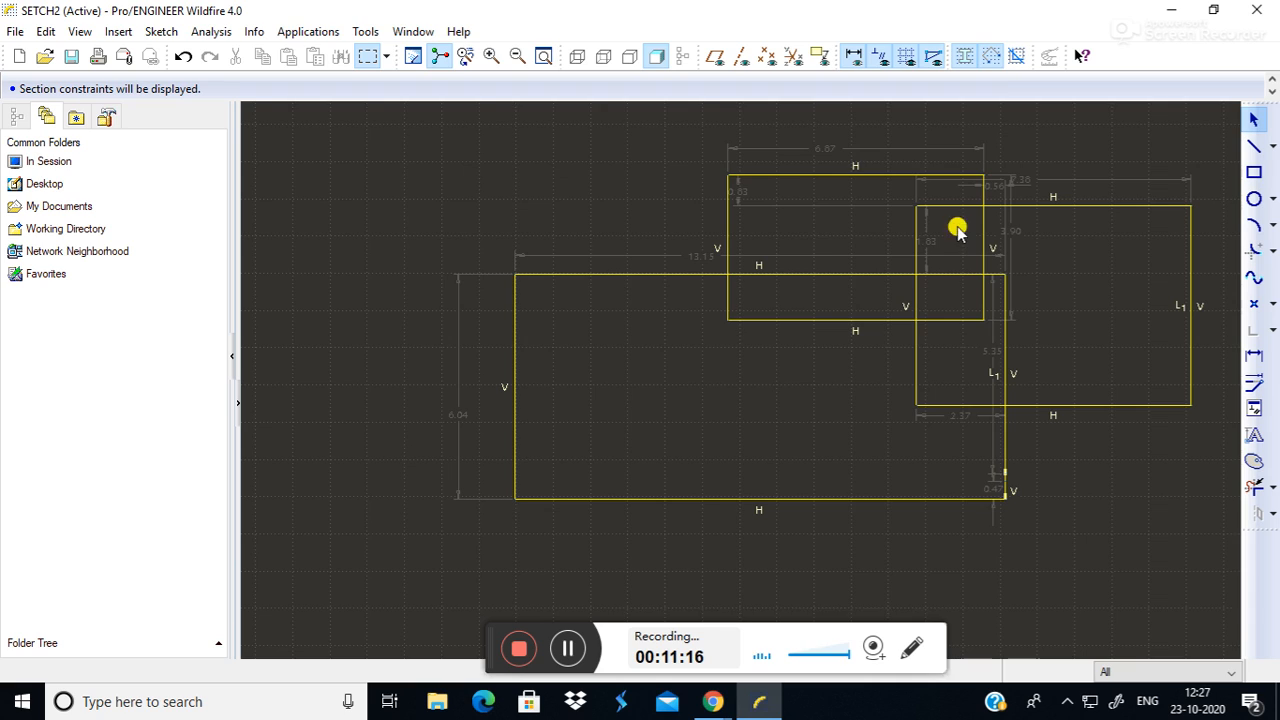
{"action": "left_click", "coordinate": [1018, 57]}
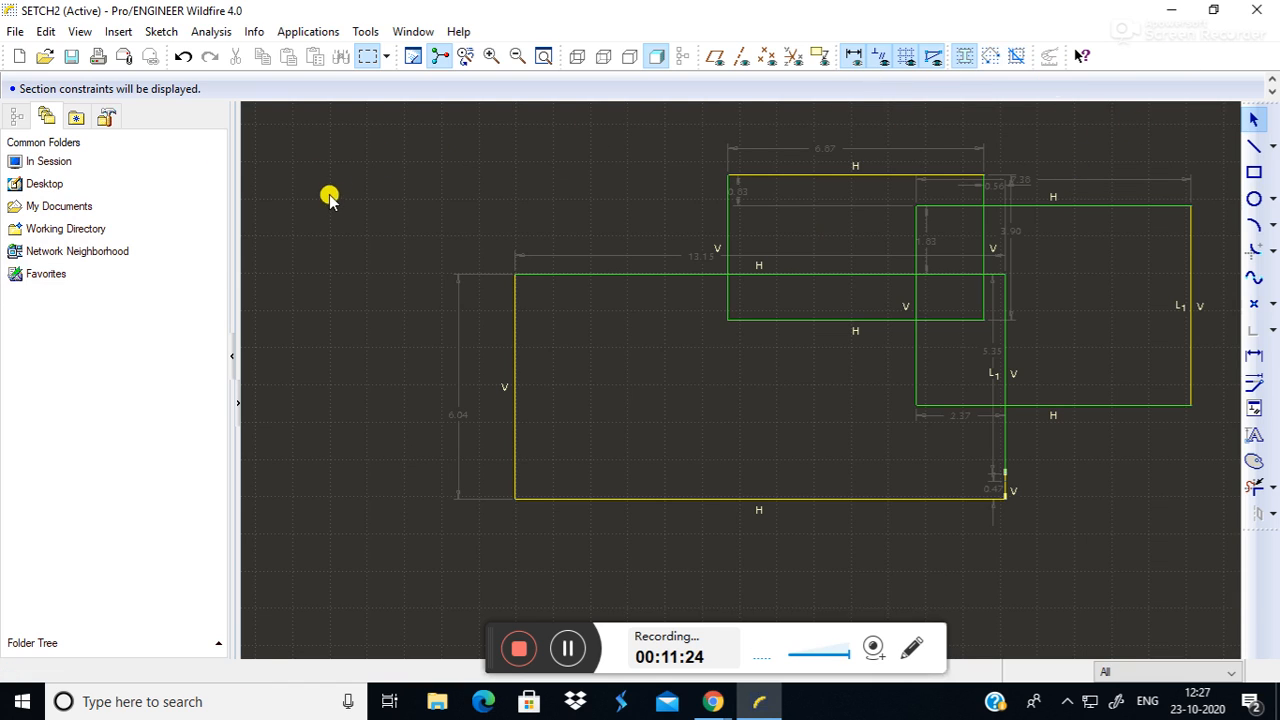
Delete all three rectangles together with their dimensions and constraints.
{"action": "mouse_move", "coordinate": [388, 127]}
{"action": "left_mouse_down"}
{"action": "mouse_move", "coordinate": [506, 331]}
{"action": "mouse_move", "coordinate": [1200, 620]}
{"action": "mouse_move", "coordinate": [1242, 612]}
{"action": "left_mouse_up"}
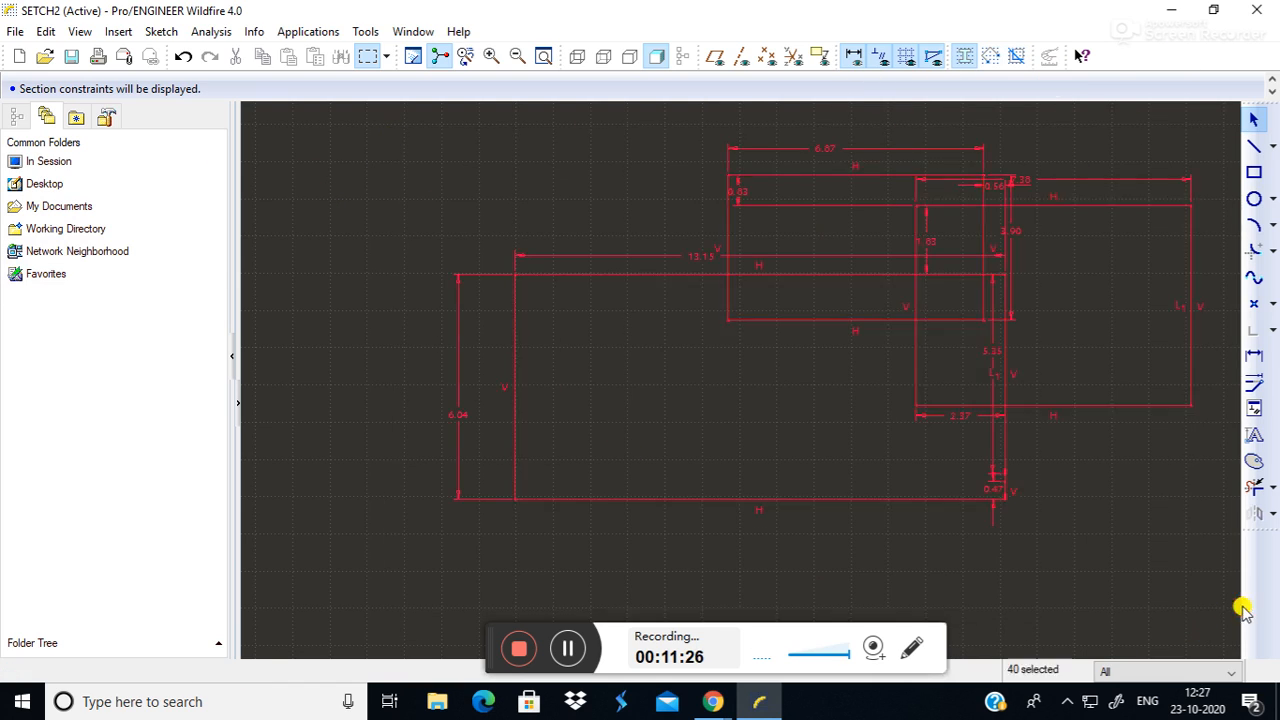
{"action": "key", "text": "Delete"}
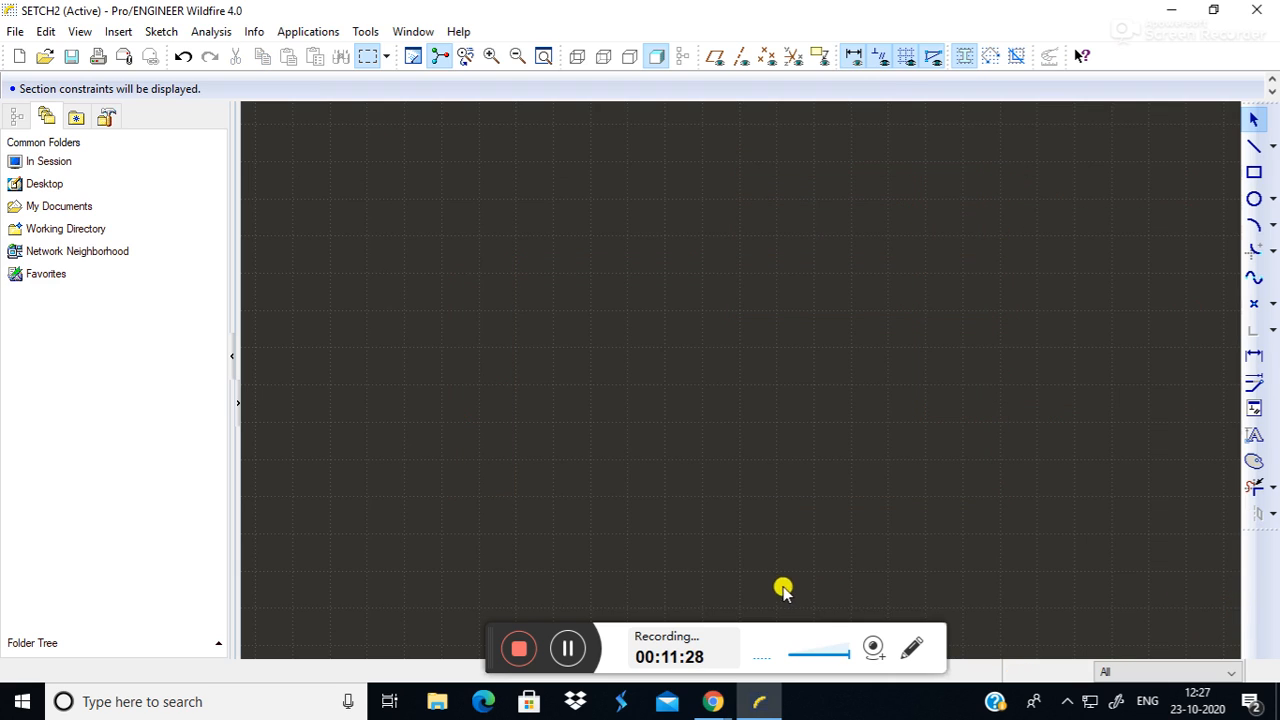
Switch to the Google Meet call in Chrome to check the meeting chat, and return to the Pro/ENGINEER sketch, dismissing the presenting notification.
{"action": "mouse_move", "coordinate": [712, 700]}
{"action": "left_click", "coordinate": [666, 588]}
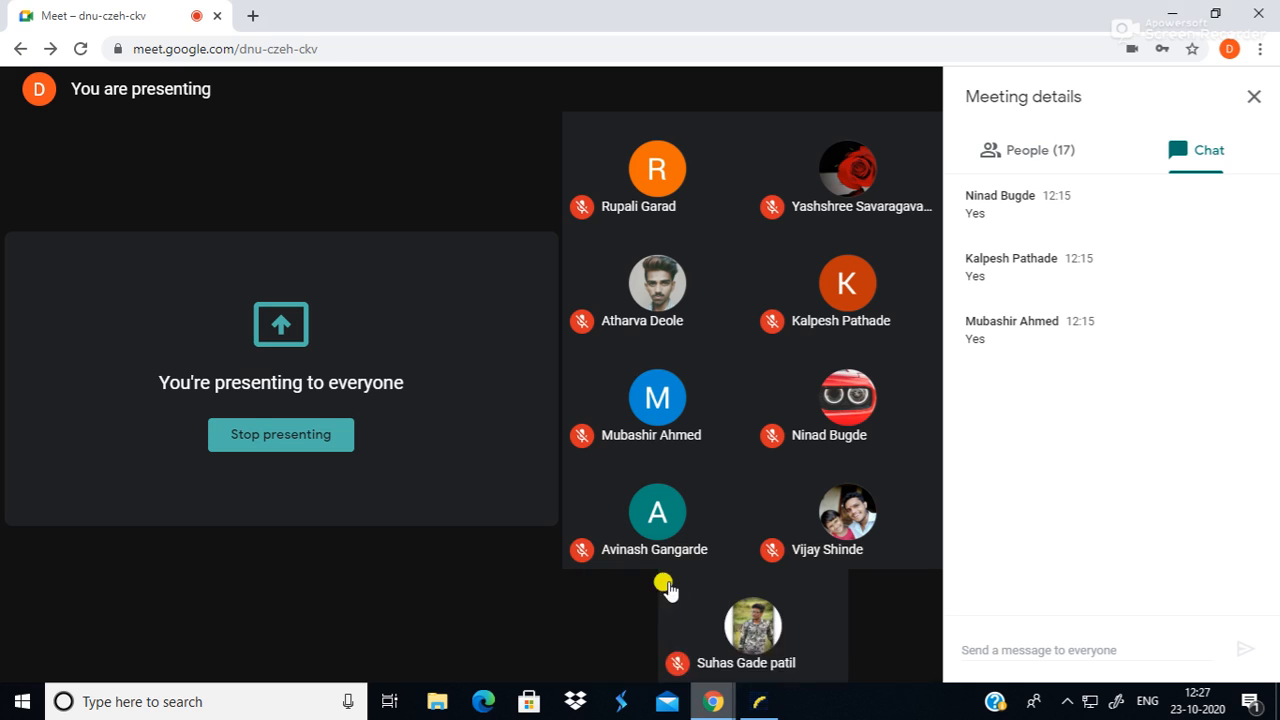
{"action": "left_click", "coordinate": [1178, 10]}
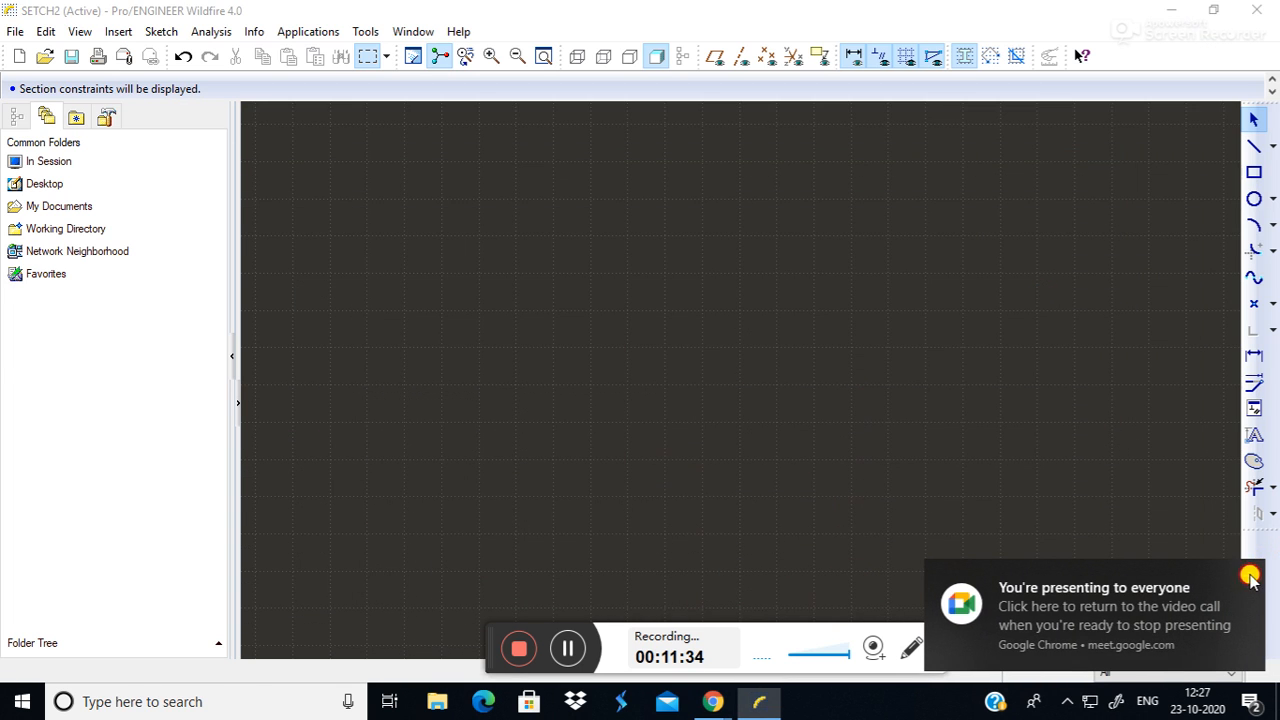
{"action": "left_click", "coordinate": [1250, 578]}
{"action": "left_click", "coordinate": [1270, 251]}
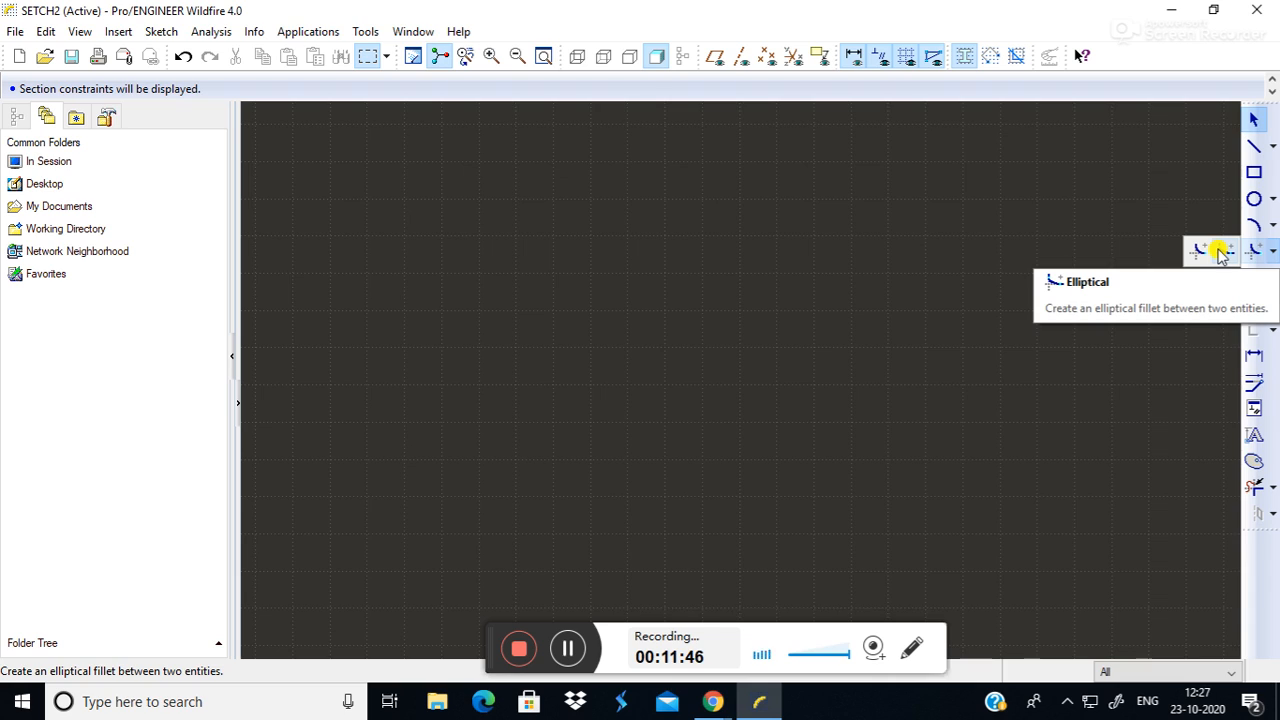
{"action": "left_click", "coordinate": [1254, 173]}
{"action": "left_click", "coordinate": [495, 209]}
{"action": "middle_click", "coordinate": [988, 434]}
Draw a rectangle about 17.7 wide and 6.7 high and turn off the closed-loop shading.
{"action": "left_click", "coordinate": [1251, 172]}
{"action": "left_click", "coordinate": [456, 254]}
{"action": "left_click", "coordinate": [1117, 502]}
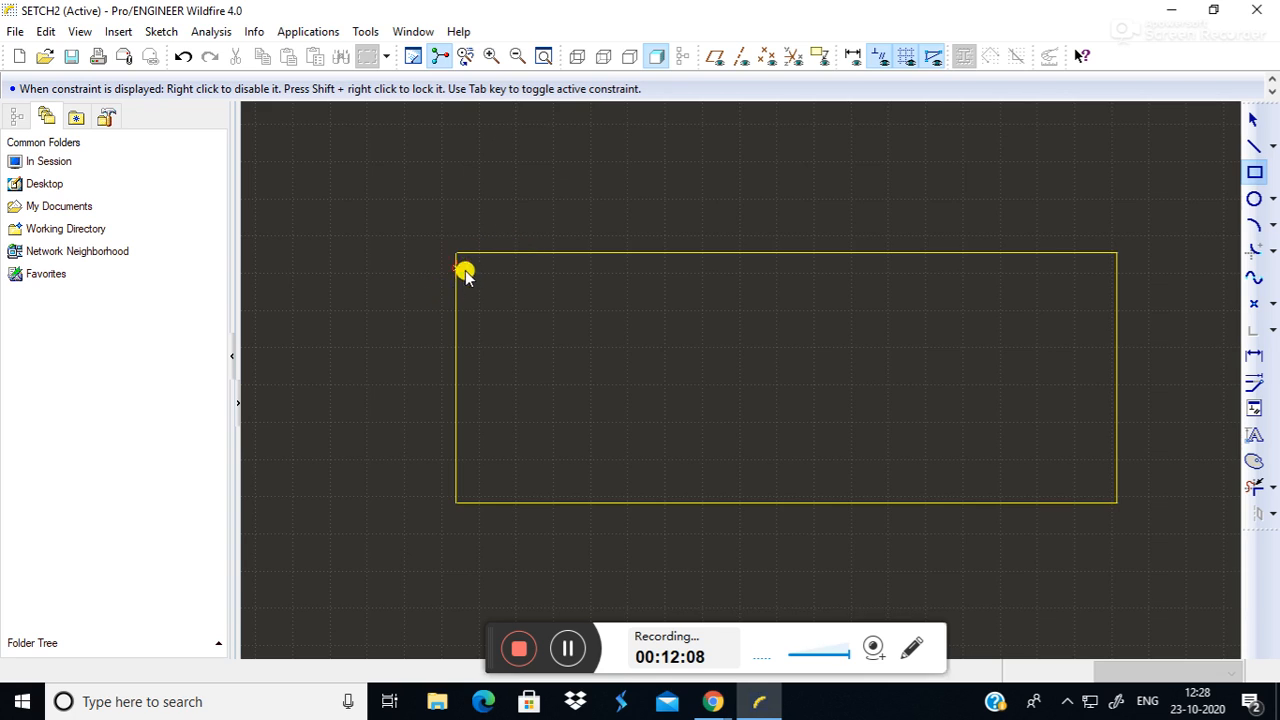
{"action": "left_click", "coordinate": [1271, 250]}
{"action": "left_click", "coordinate": [1198, 250]}
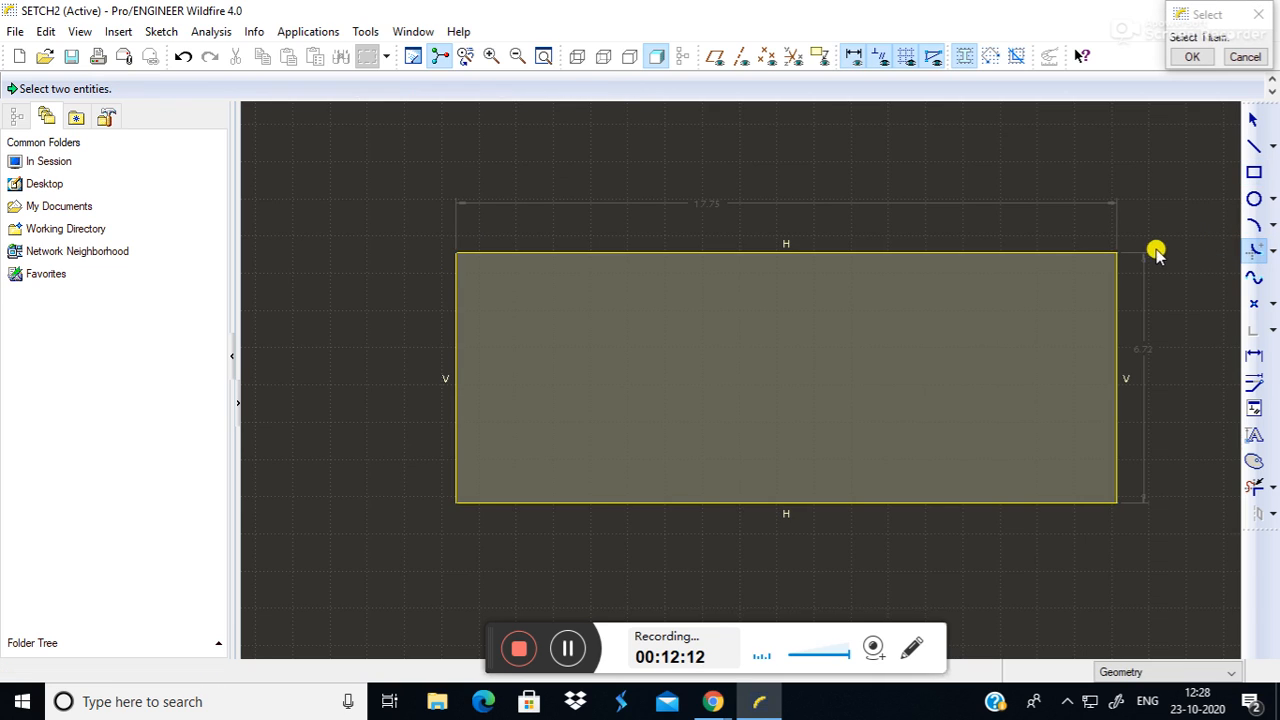
{"action": "left_click", "coordinate": [965, 57]}
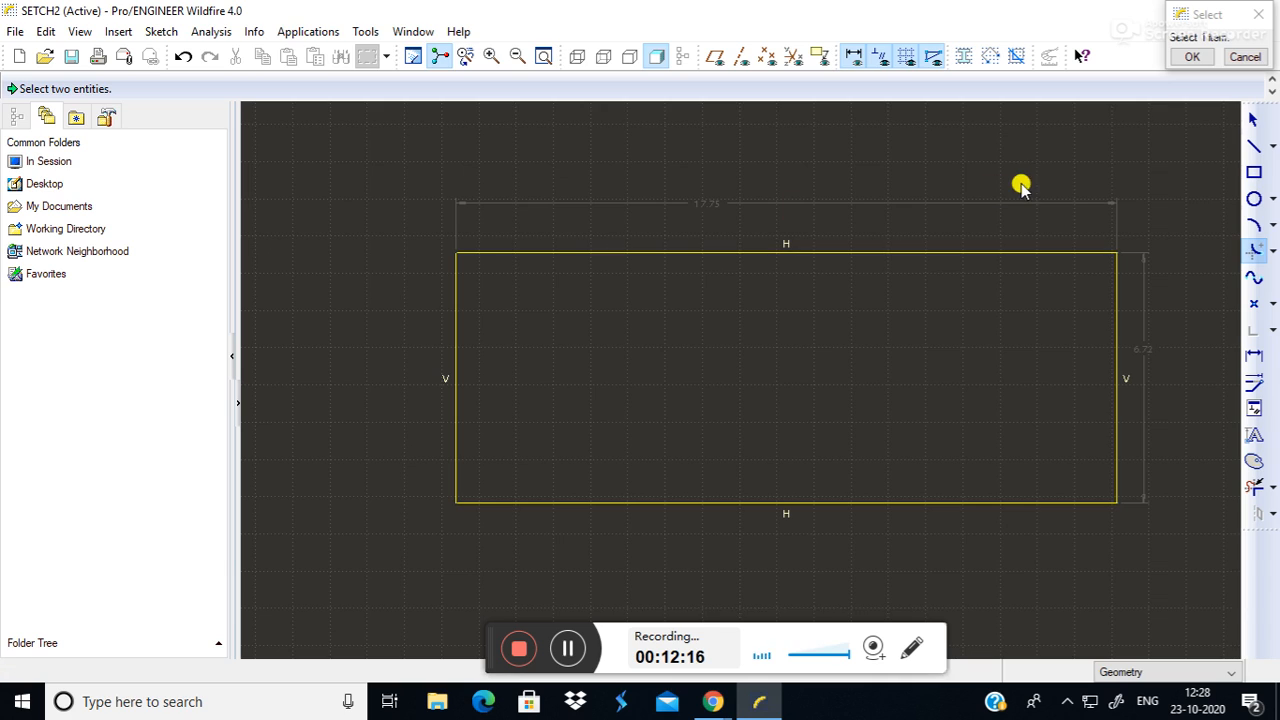
{"action": "left_click", "coordinate": [1243, 57]}
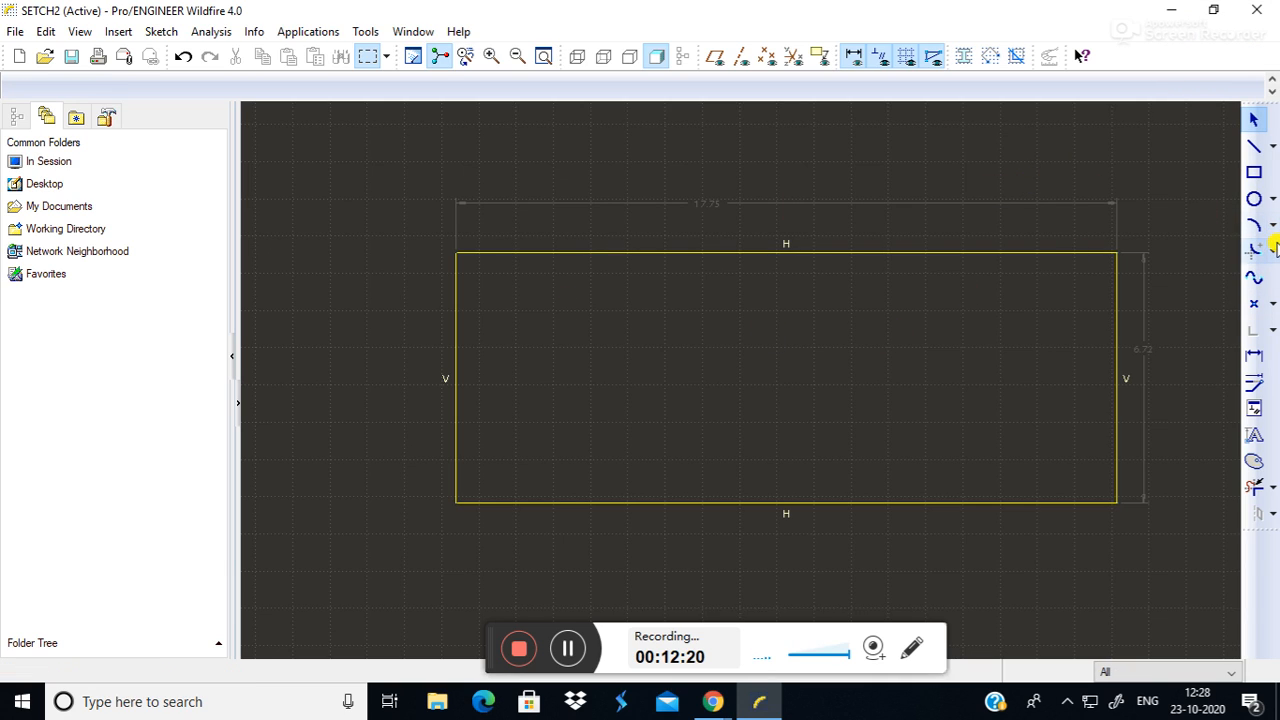
Add a circular fillet of about 0.76 radius between the rectangle's top and left edges.
{"action": "left_click", "coordinate": [1272, 251]}
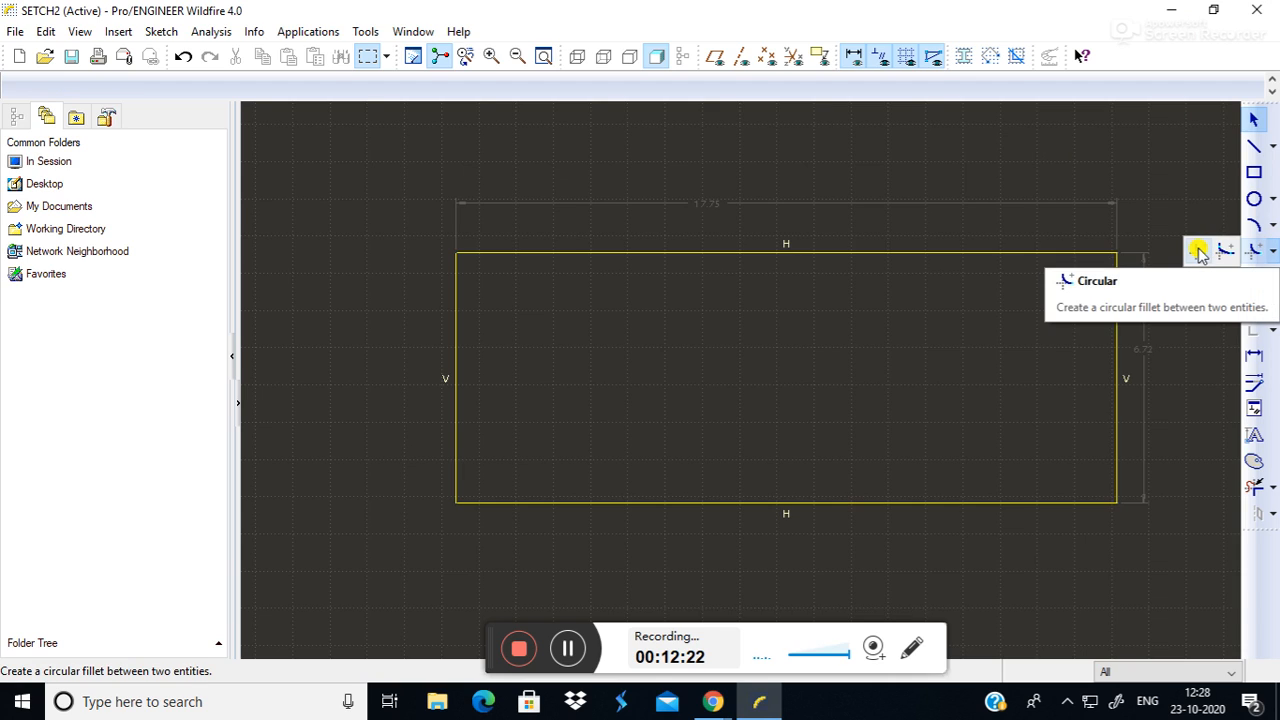
{"action": "left_click", "coordinate": [1199, 251]}
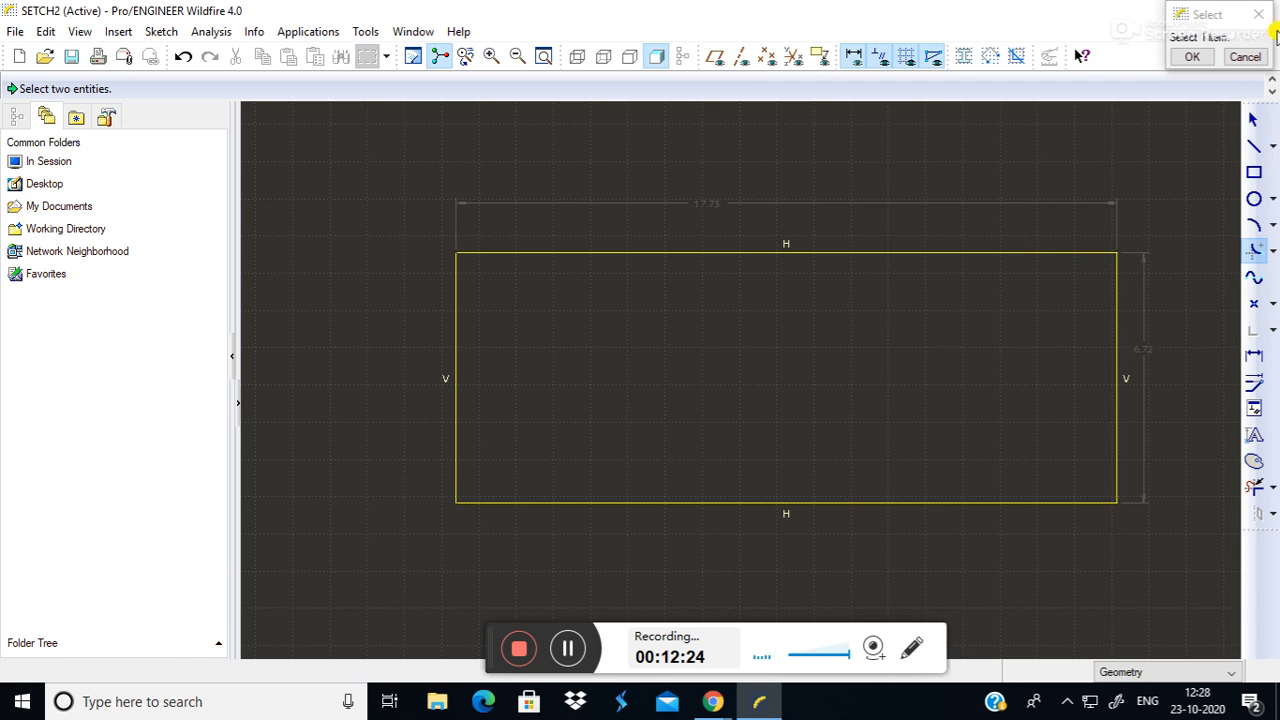
{"action": "left_click", "coordinate": [517, 253]}
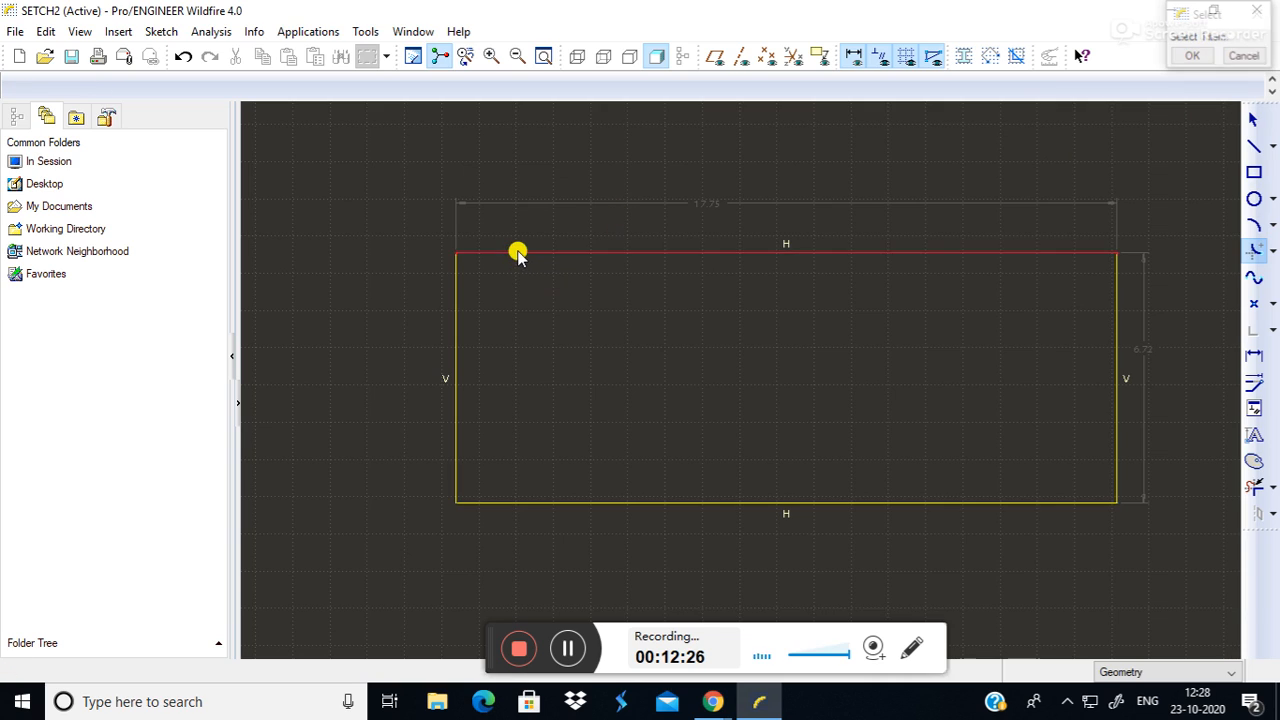
{"action": "left_click", "coordinate": [456, 281]}
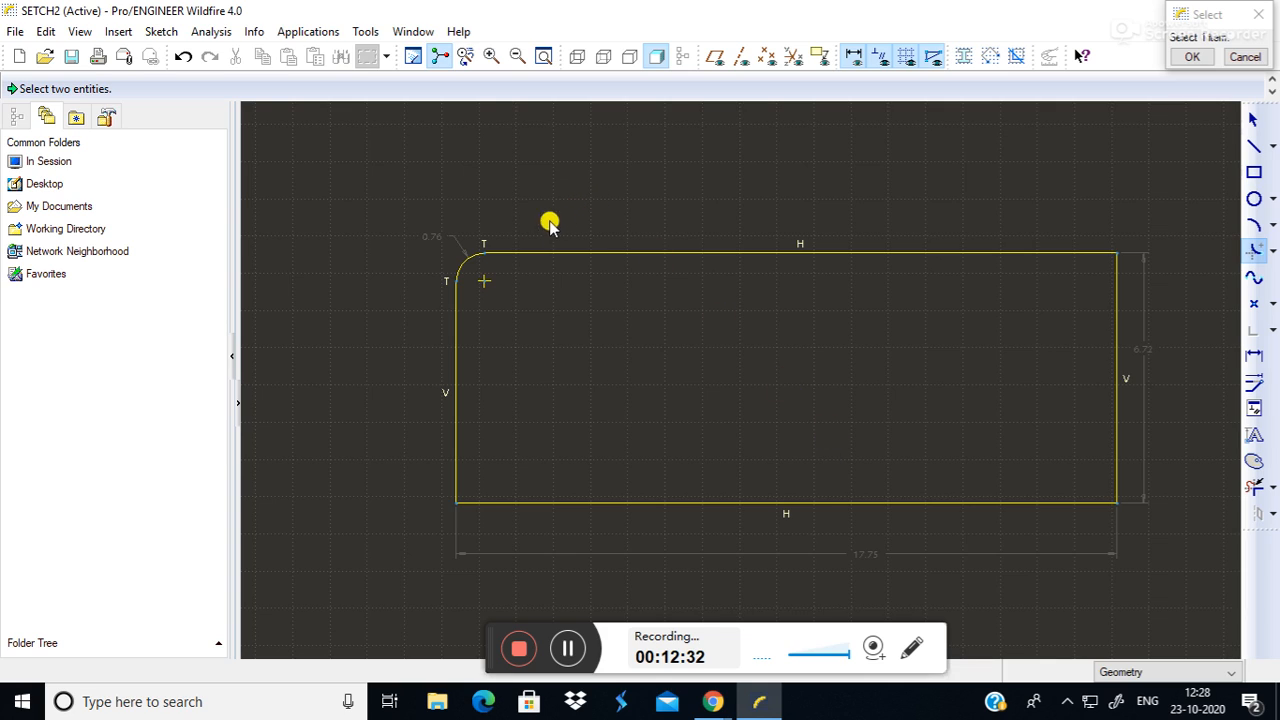
{"action": "left_click", "coordinate": [1190, 57]}
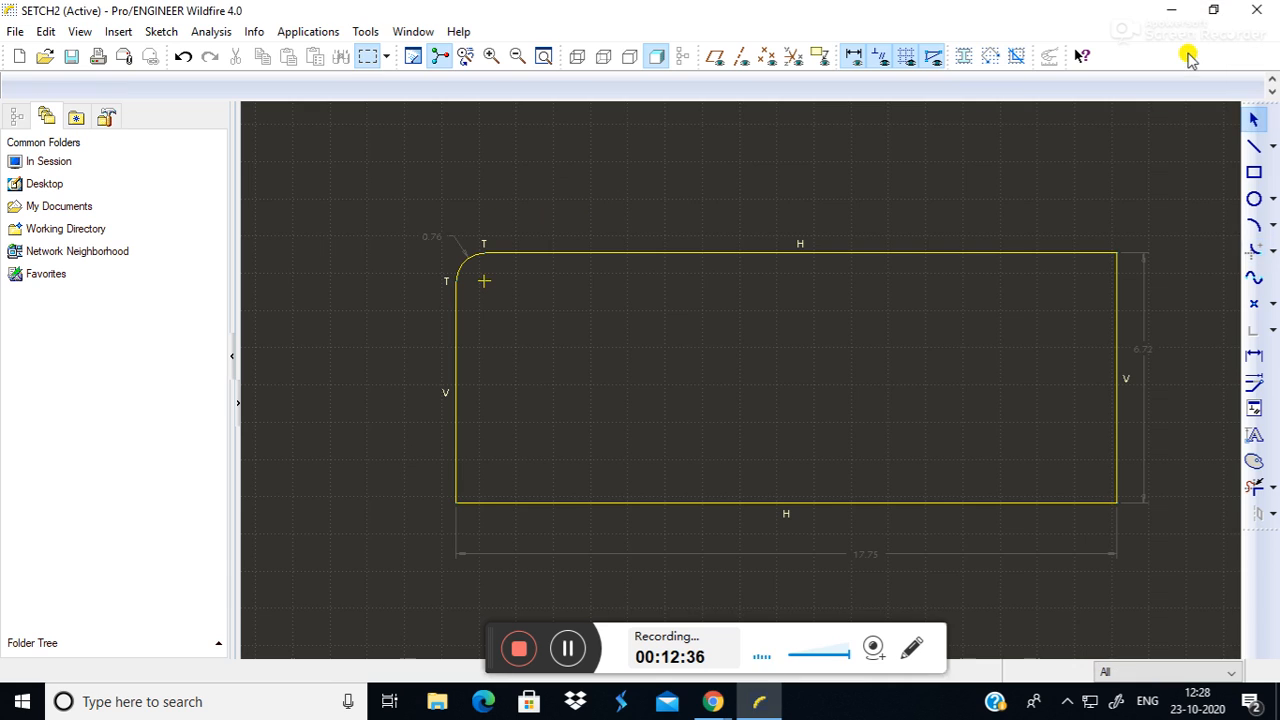
Set the upper-left corner fillet's radius to 10.
{"action": "double_click", "coordinate": [433, 238]}
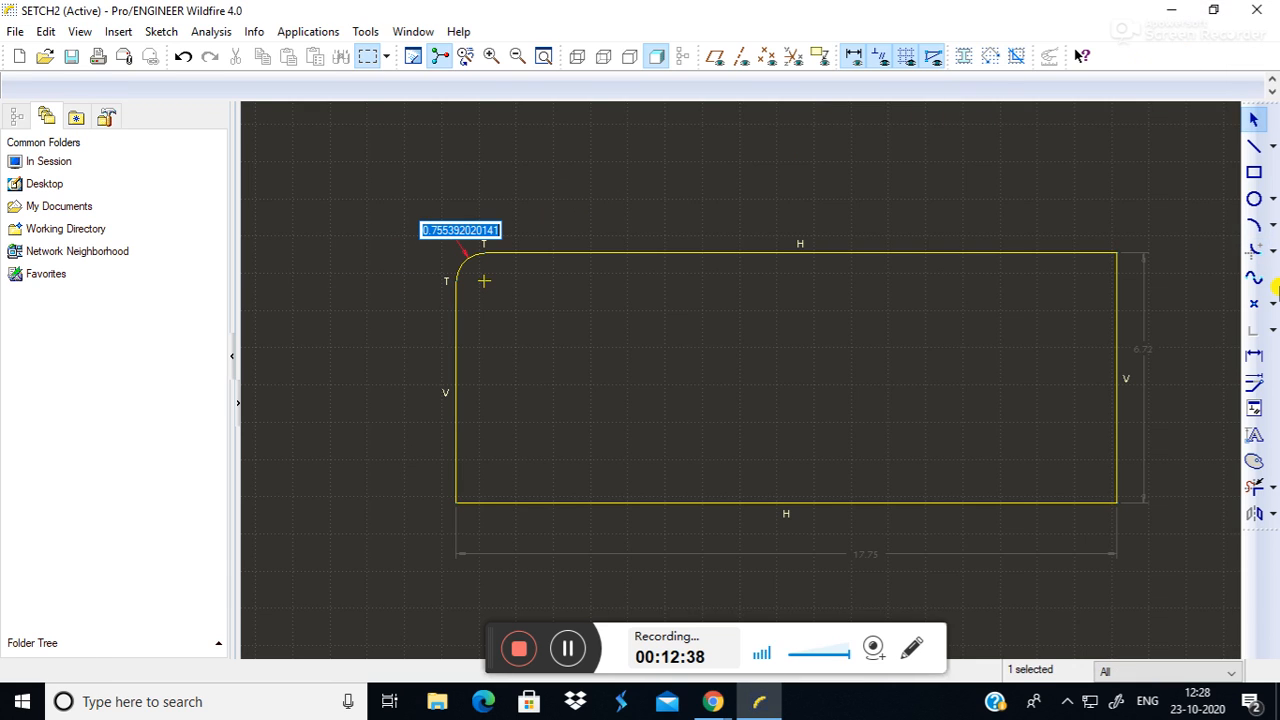
{"action": "type", "text": "10"}
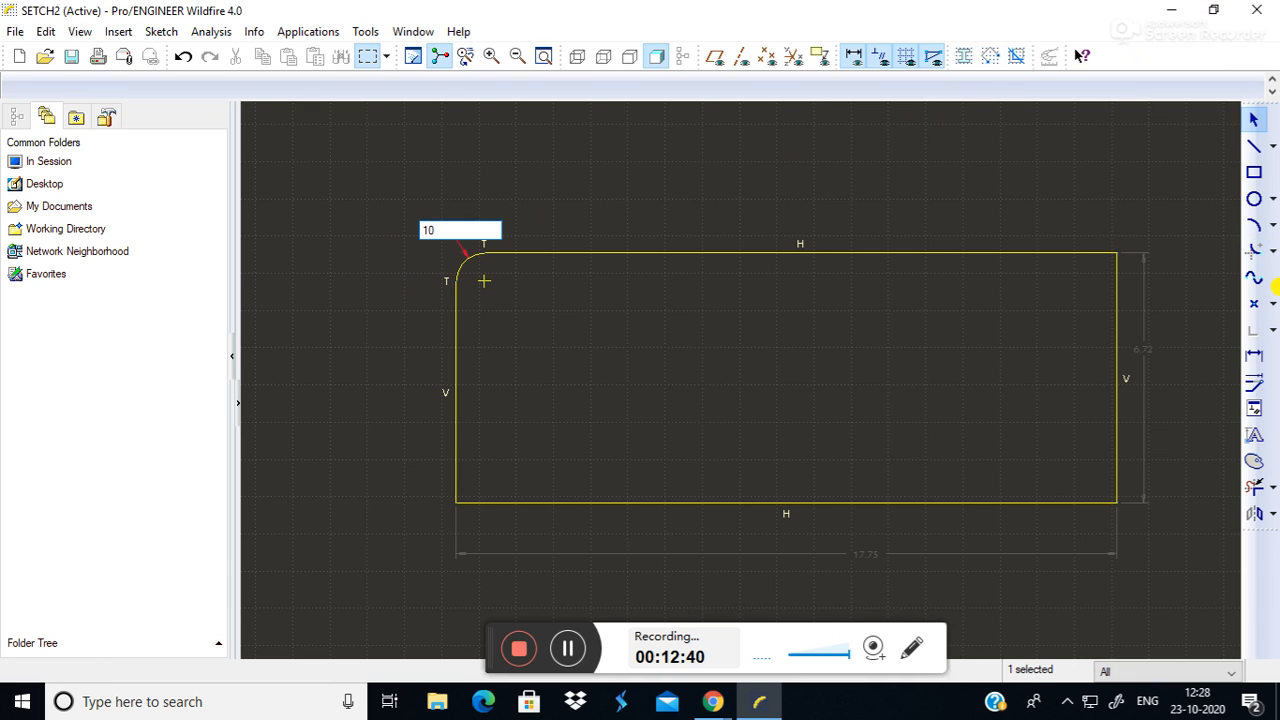
{"action": "key", "text": "Return"}
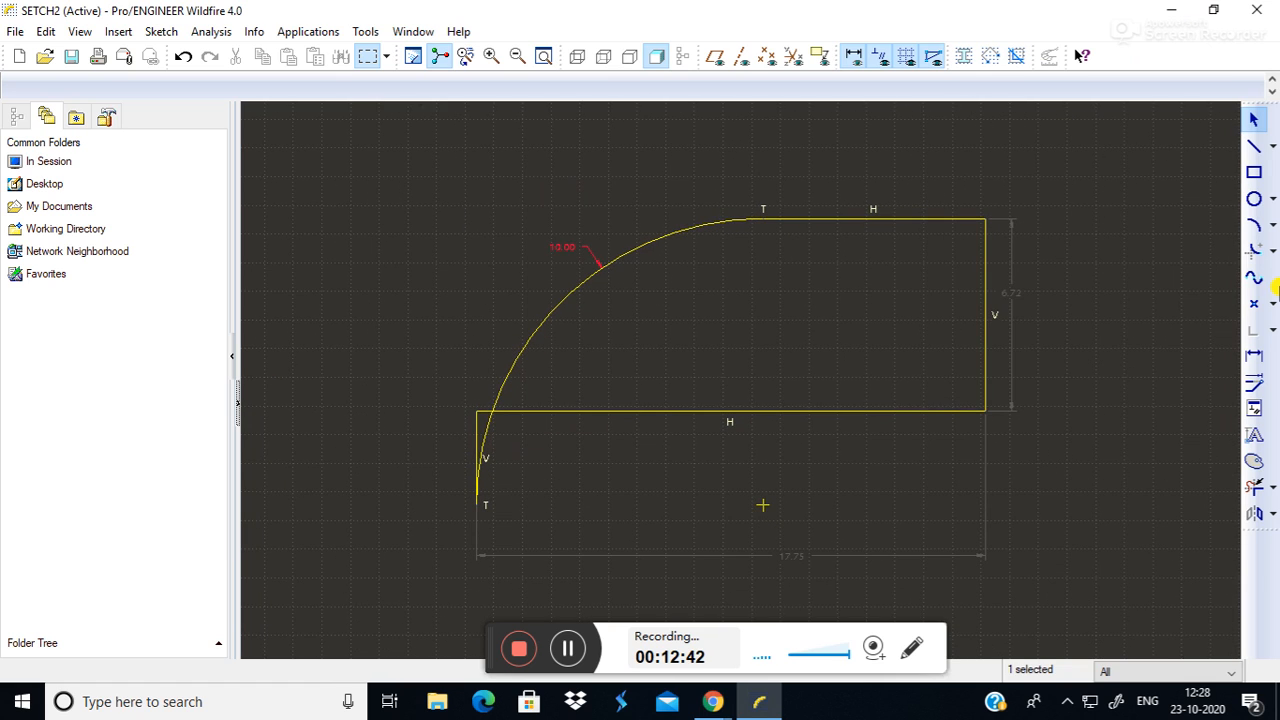
Set the upper-left corner fillet's radius to 2.
{"action": "double_click", "coordinate": [563, 245]}
{"action": "key", "text": "Return"}
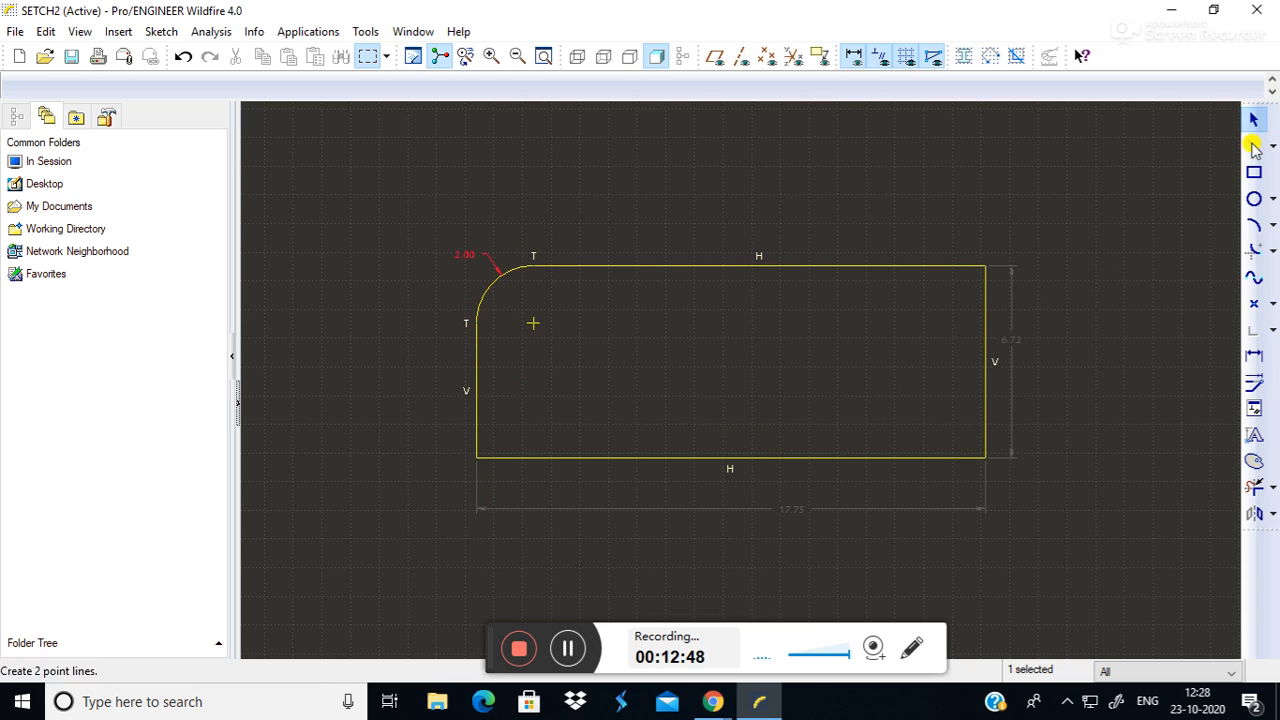
{"action": "left_click", "coordinate": [535, 402]}
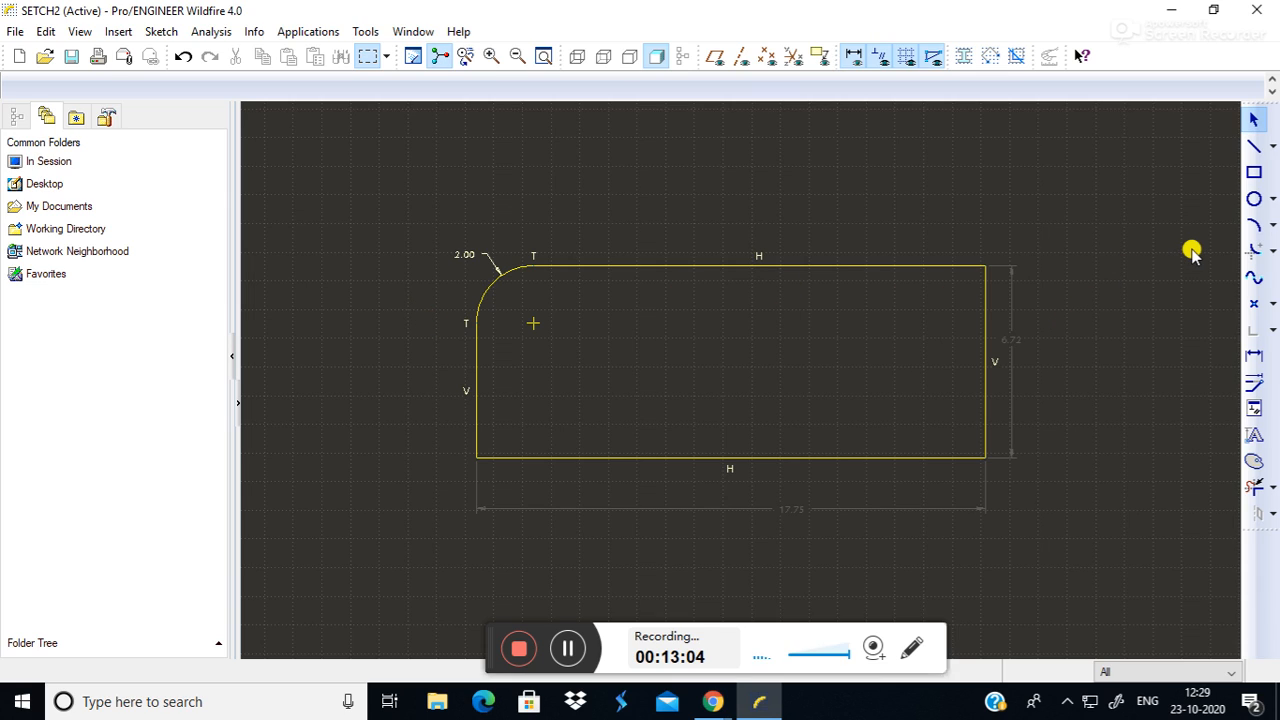
Add circular fillets of about 1.40, 1.22 and 0.81 radius to the rectangle's upper-right, lower-right and lower-left corners respectively.
{"action": "left_click", "coordinate": [1273, 252]}
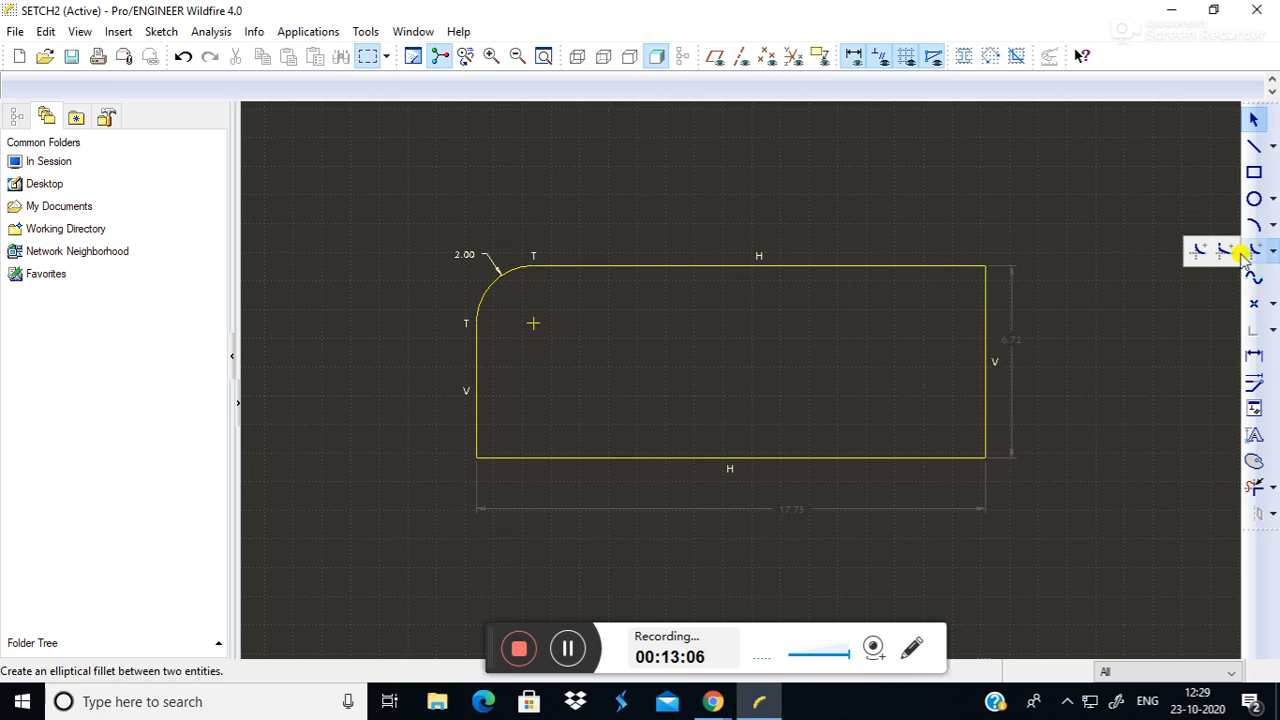
{"action": "left_click", "coordinate": [1197, 249]}
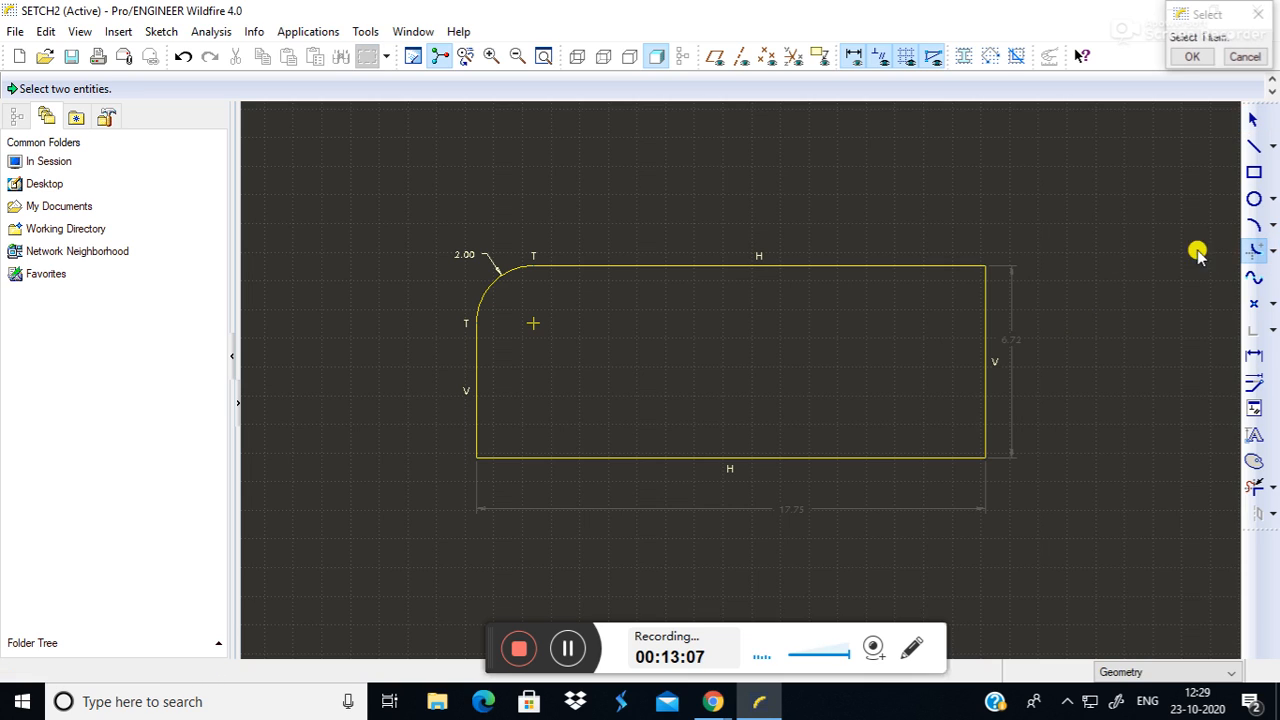
{"action": "left_click", "coordinate": [920, 266]}
{"action": "left_click", "coordinate": [984, 307]}
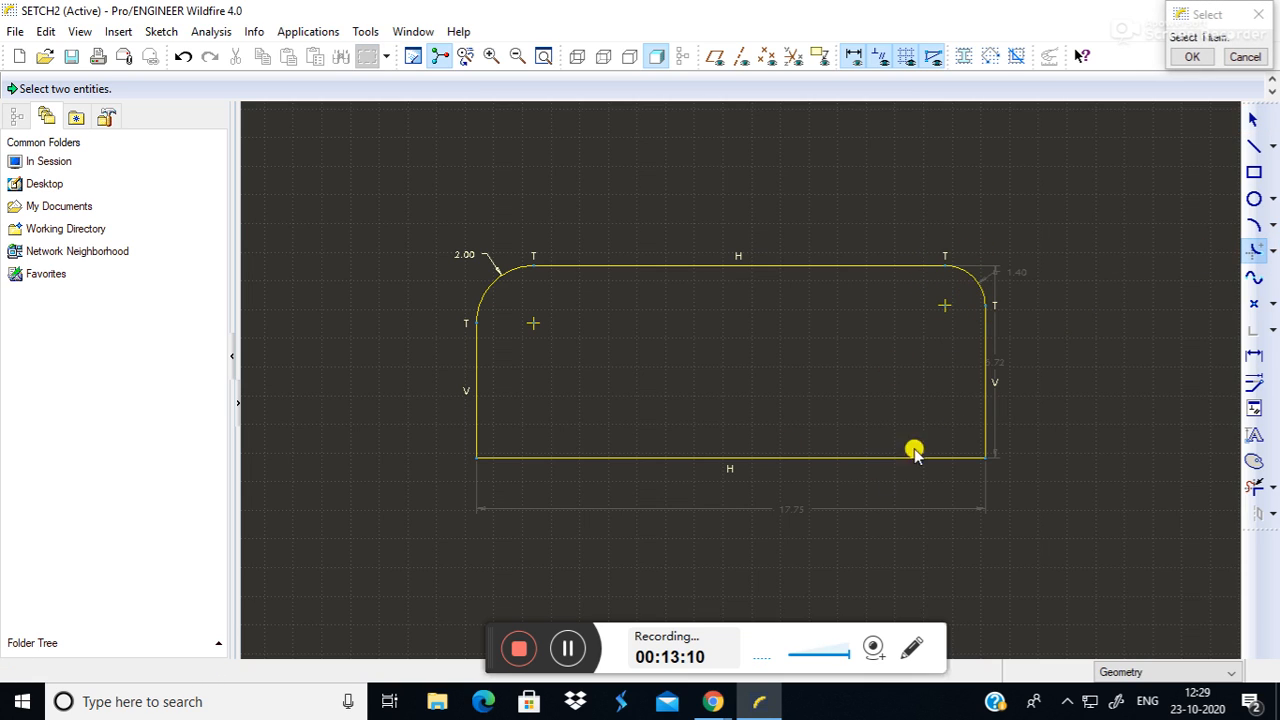
{"action": "left_click", "coordinate": [986, 426]}
{"action": "left_click", "coordinate": [955, 462]}
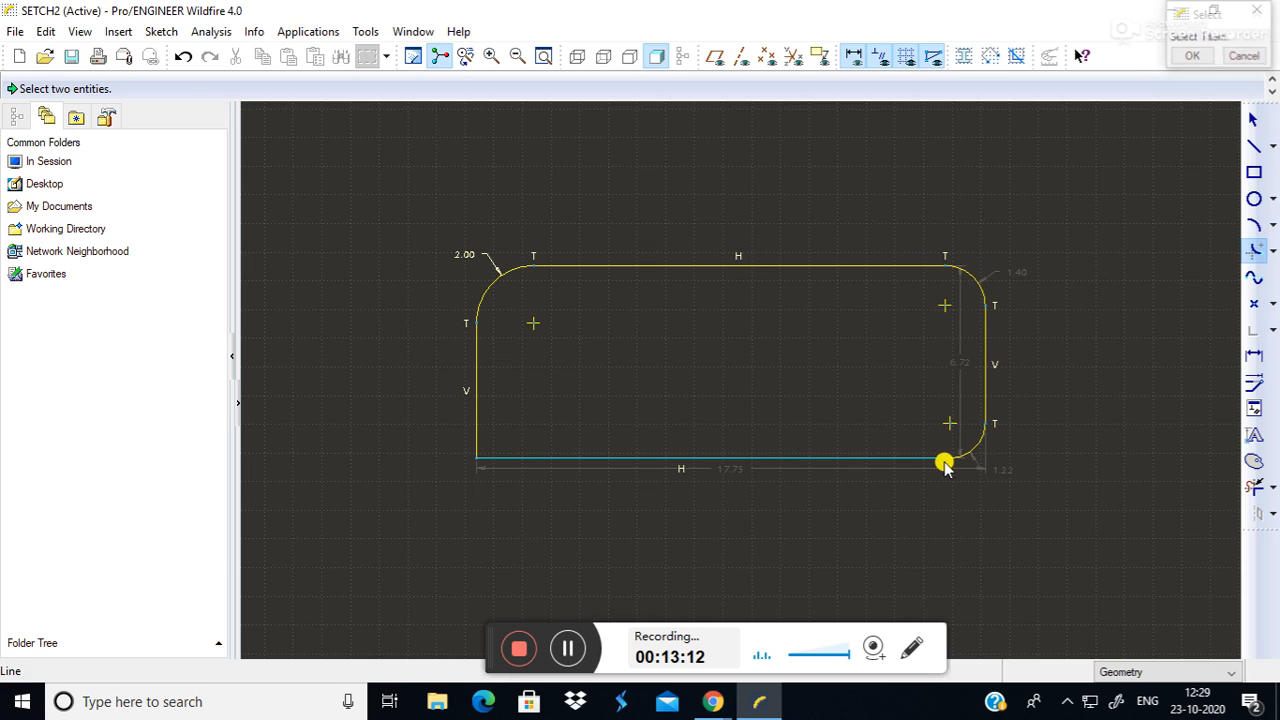
{"action": "left_click", "coordinate": [575, 458]}
{"action": "left_click", "coordinate": [479, 440]}
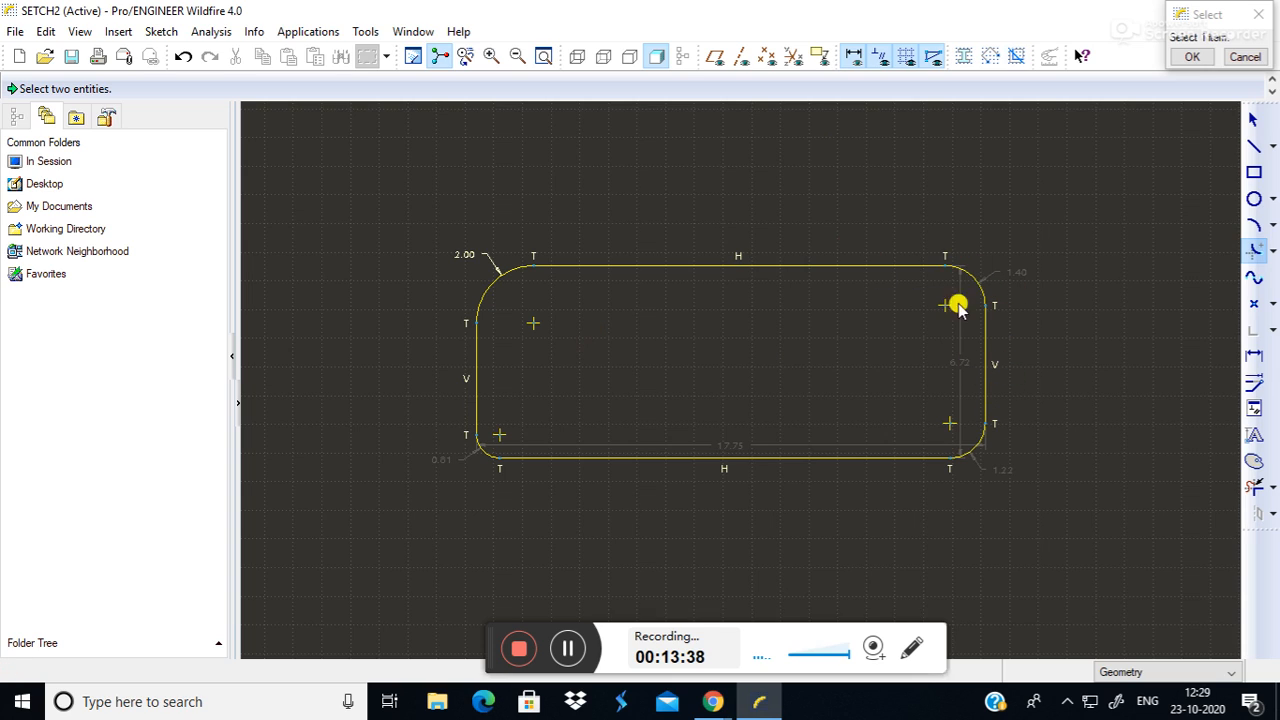
{"action": "left_click", "coordinate": [1194, 59]}
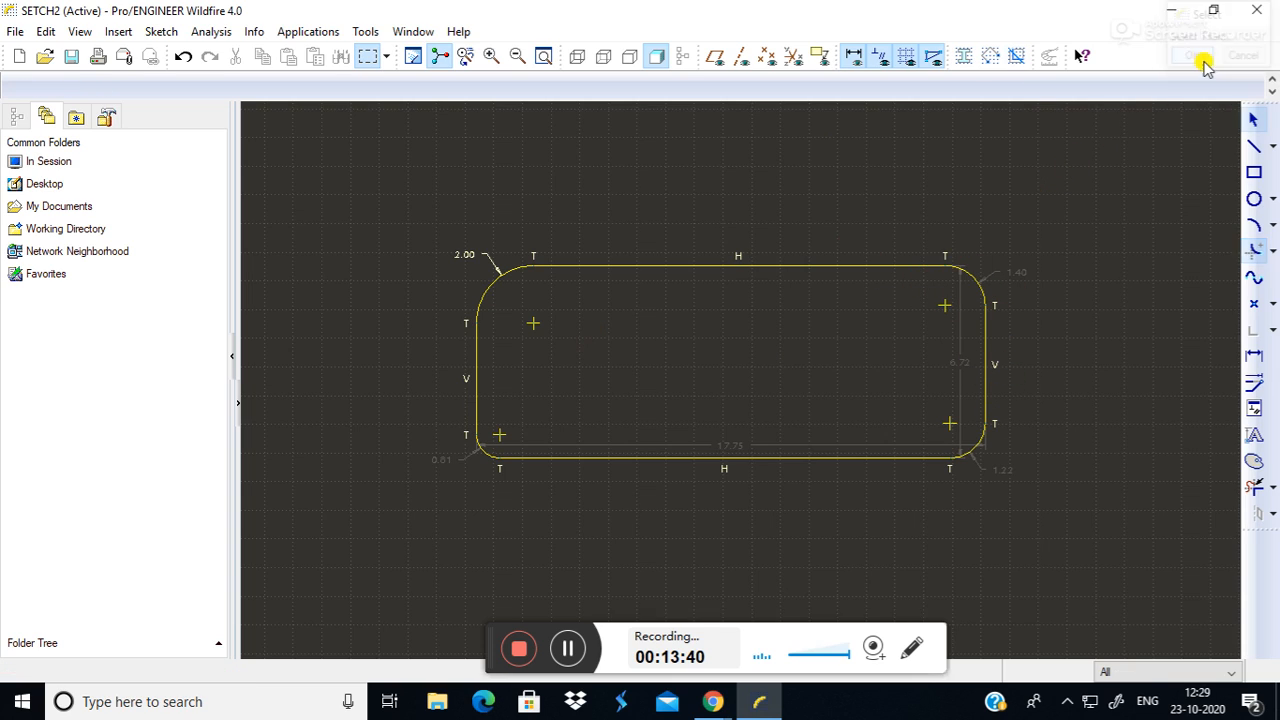
Set the upper-right, lower-right and lower-left corner fillets' radii to 2.
{"action": "double_click", "coordinate": [1015, 270]}
{"action": "type", "text": "2"}
{"action": "key", "text": "Return"}
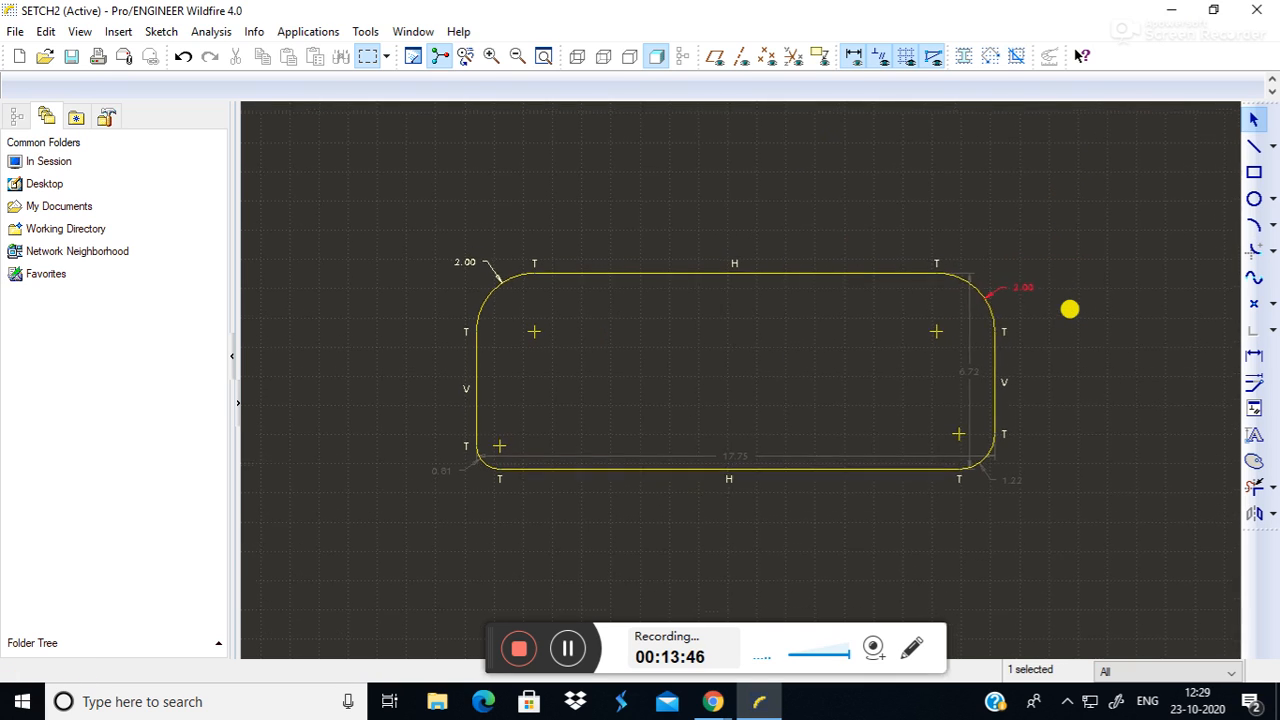
{"action": "left_click", "coordinate": [1006, 487]}
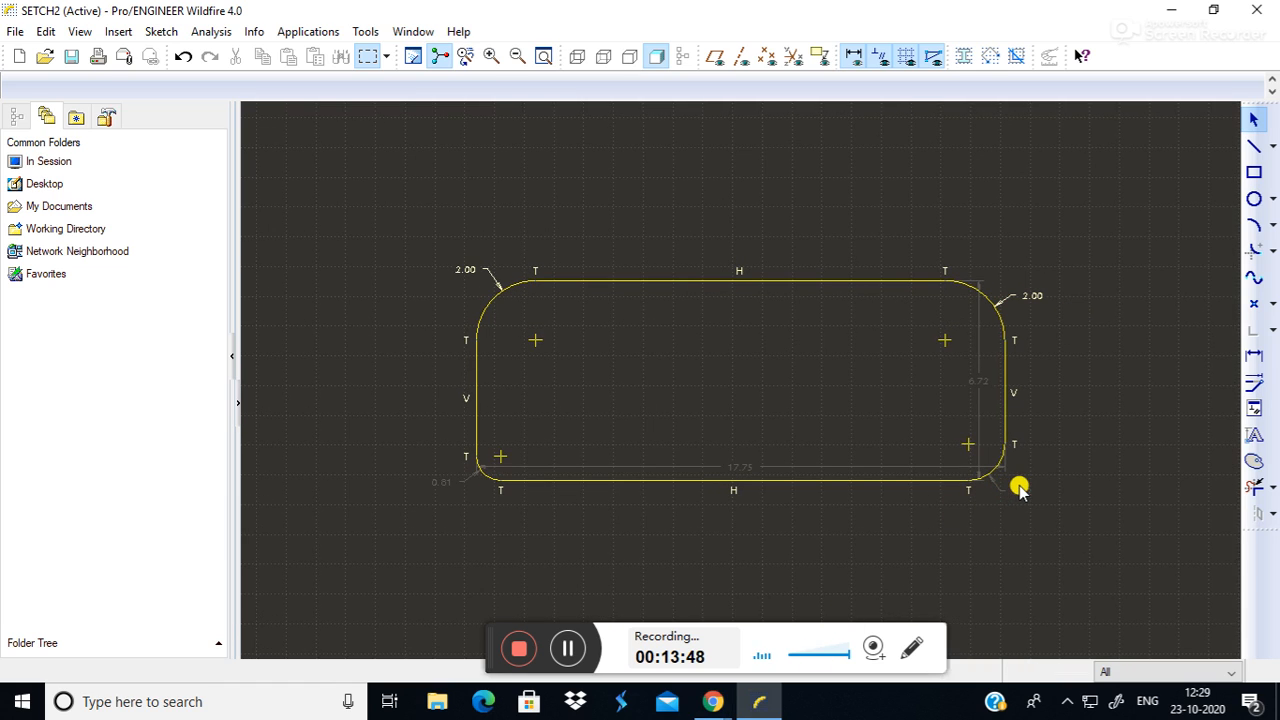
{"action": "double_click", "coordinate": [1018, 490]}
{"action": "type", "text": "2"}
{"action": "key", "text": "Return"}
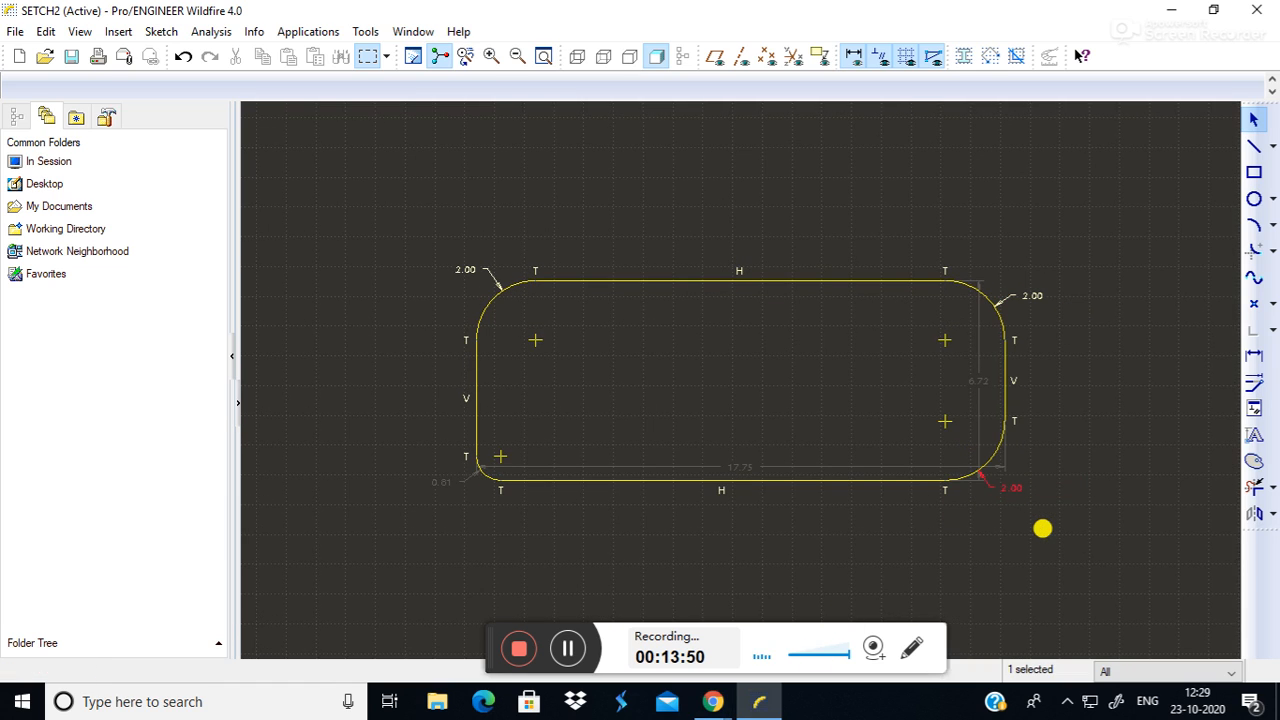
{"action": "double_click", "coordinate": [443, 482]}
{"action": "type", "text": "2"}
{"action": "key", "text": "Return"}
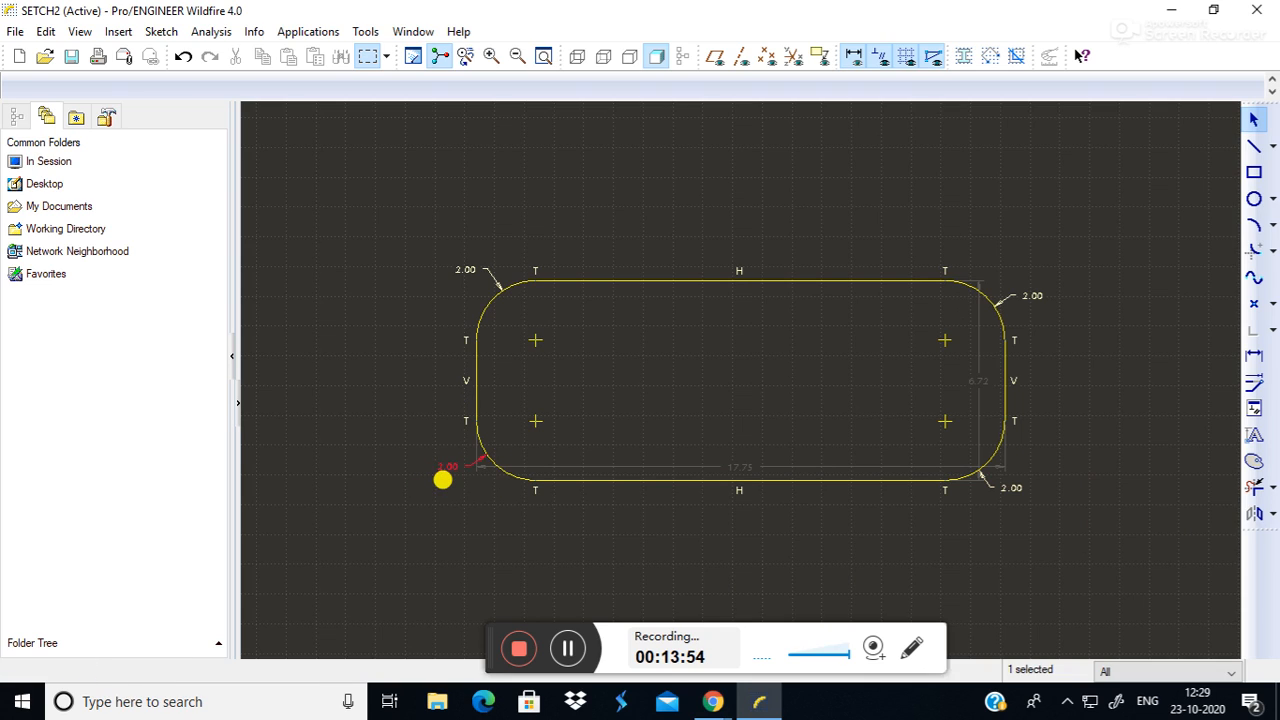
{"action": "left_click", "coordinate": [1172, 432]}
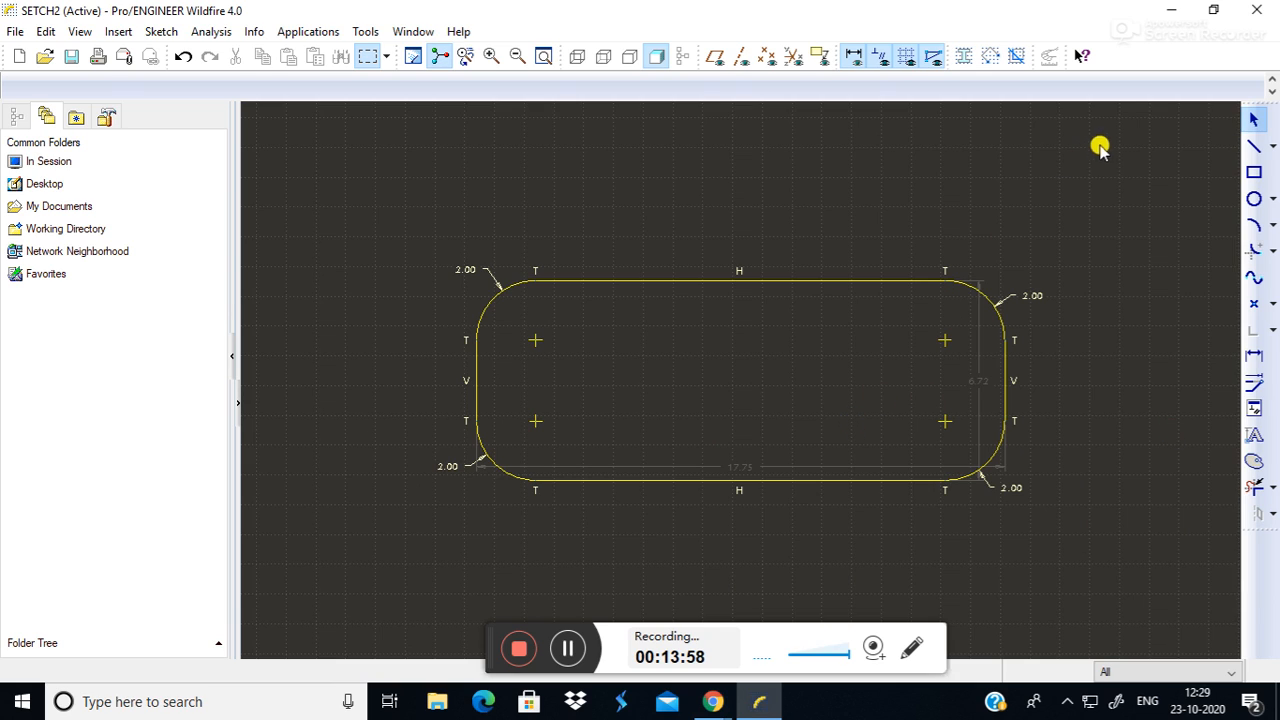
Delete the whole filleted rectangle sketch together with its dimensions and constraints.
{"action": "mouse_move", "coordinate": [409, 163]}
{"action": "left_mouse_down"}
{"action": "mouse_move", "coordinate": [440, 290]}
{"action": "mouse_move", "coordinate": [1050, 592]}
{"action": "left_mouse_up"}
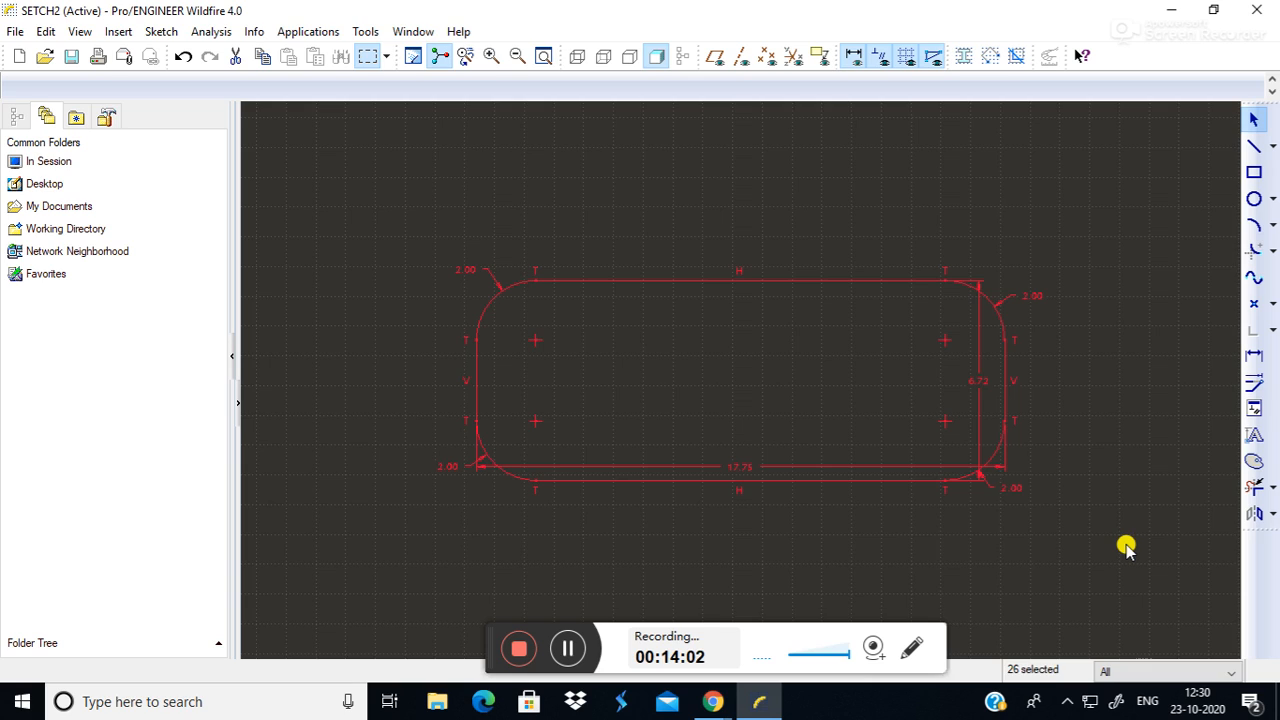
{"action": "key", "text": "Delete"}
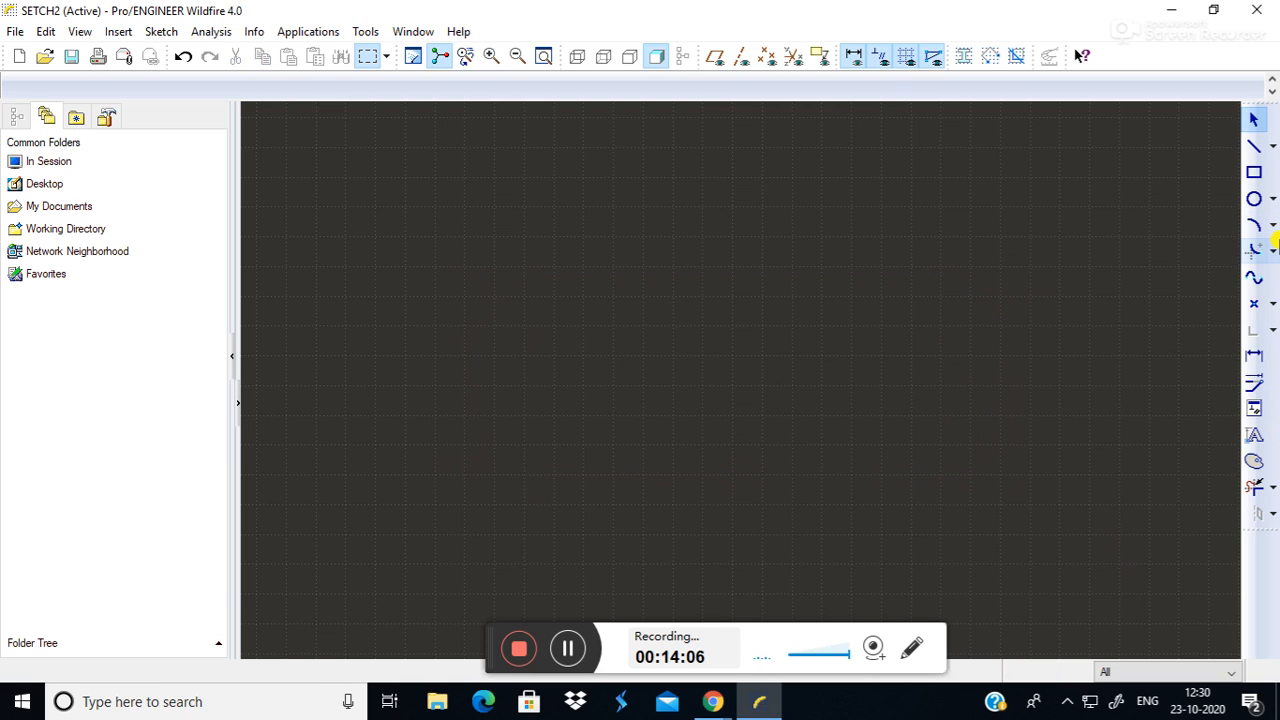
{"action": "left_click", "coordinate": [1272, 250]}
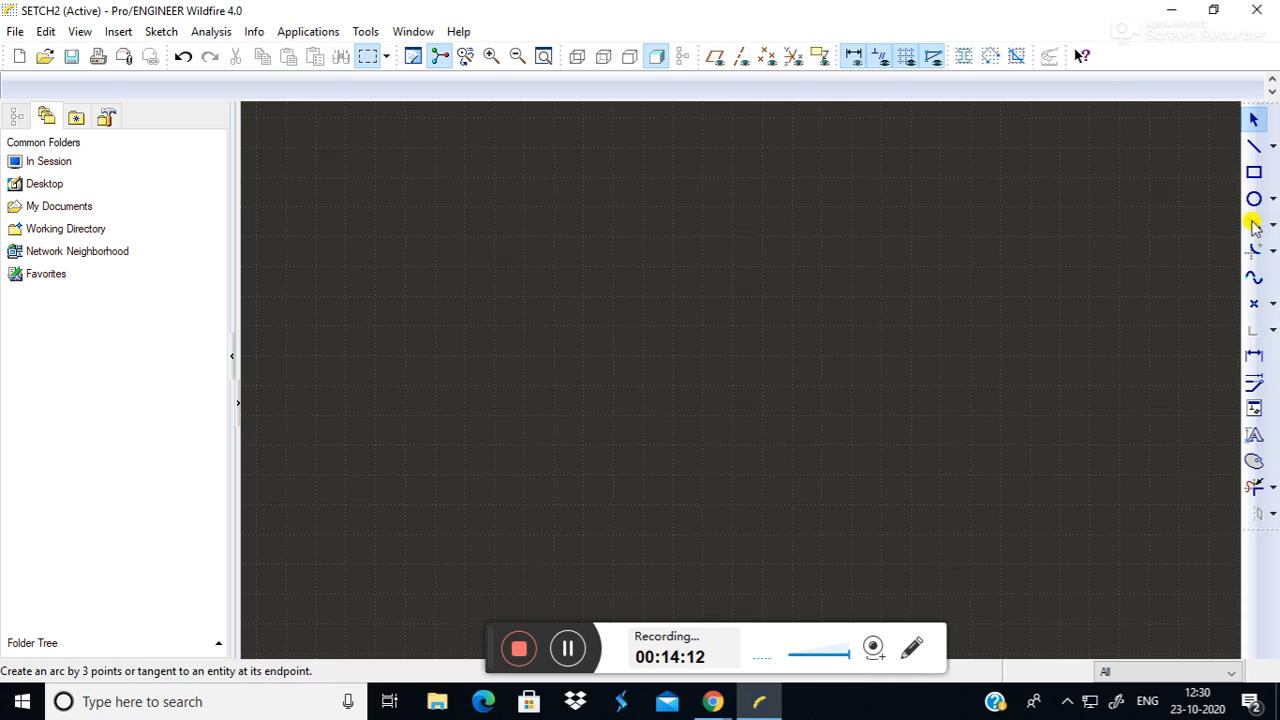
{"action": "left_click", "coordinate": [1255, 172]}
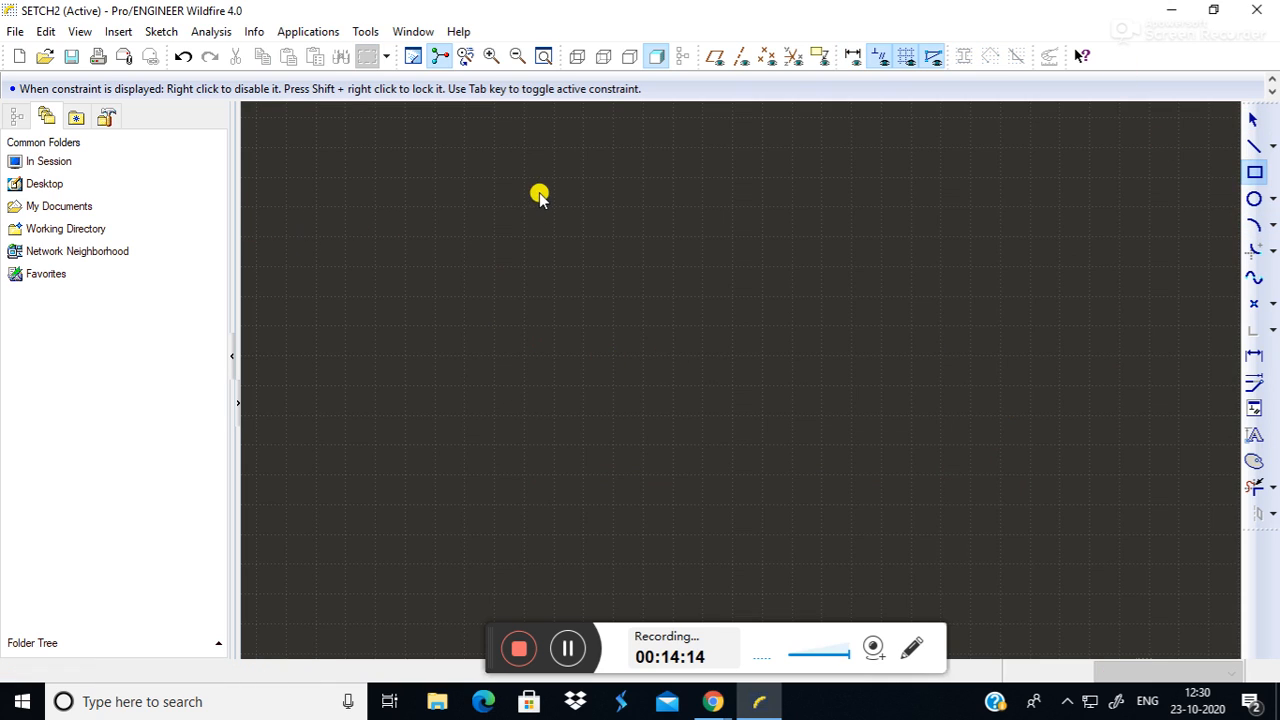
{"action": "left_click", "coordinate": [512, 208]}
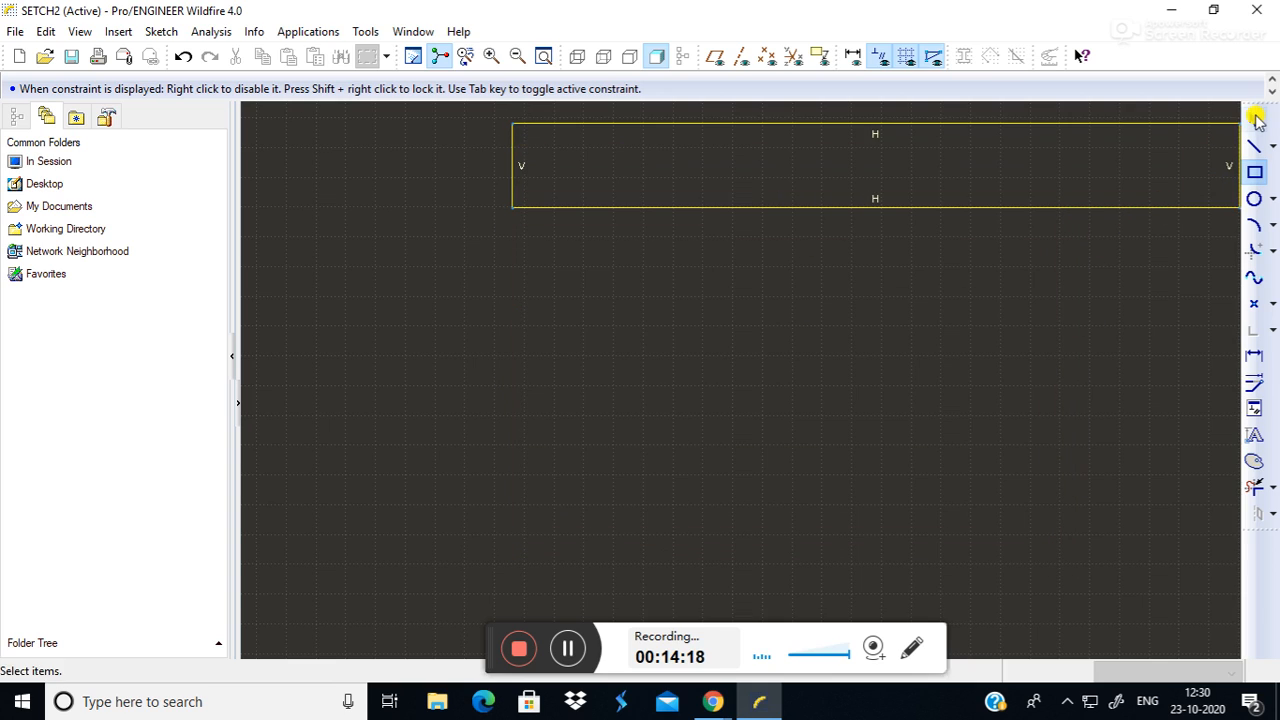
Draw a closed parallelogram from lines, with horizontal edges about 9.6 long and a height of about 9.3, and postpone the Windows restart.
{"action": "left_click", "coordinate": [1257, 147]}
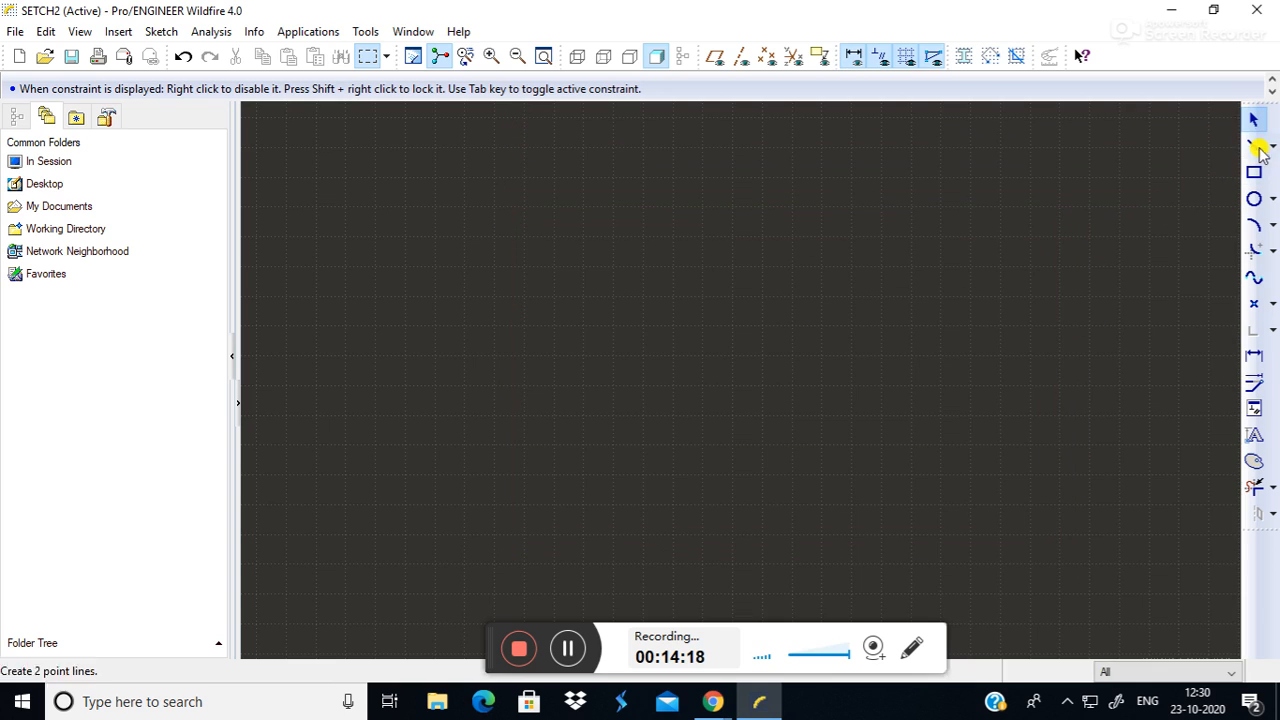
{"action": "left_click", "coordinate": [488, 260]}
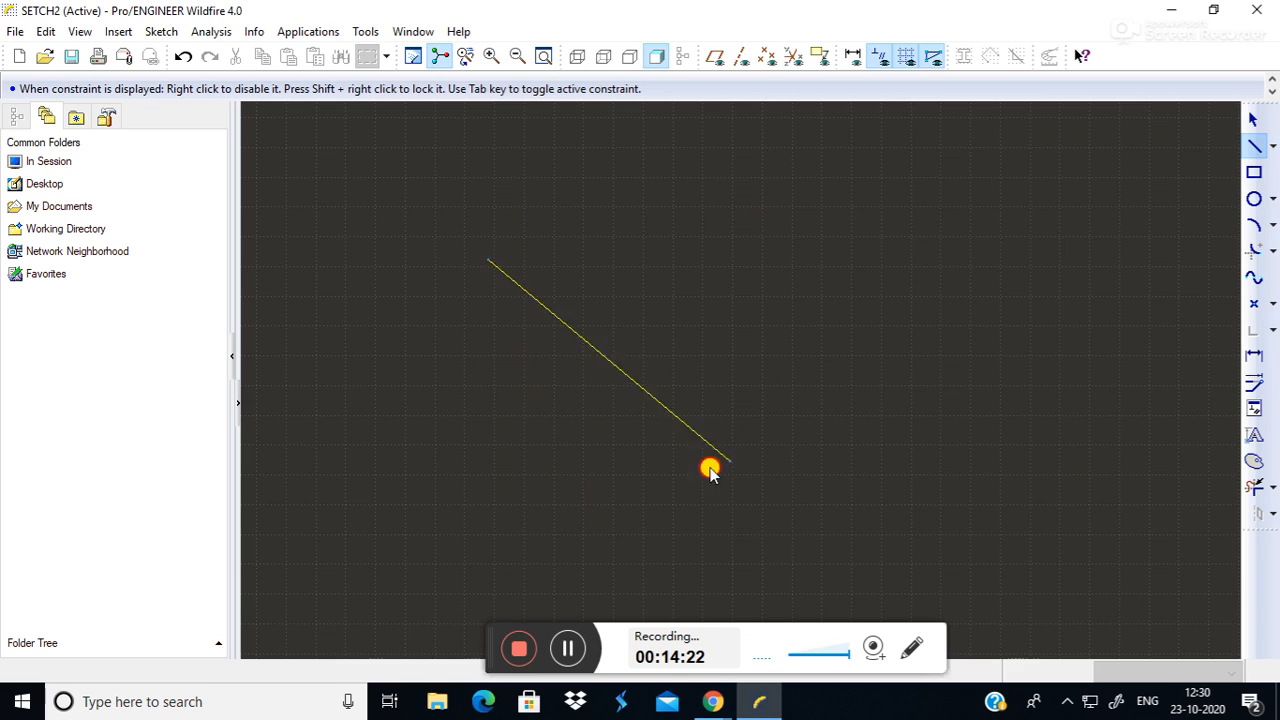
{"action": "left_click", "coordinate": [665, 503]}
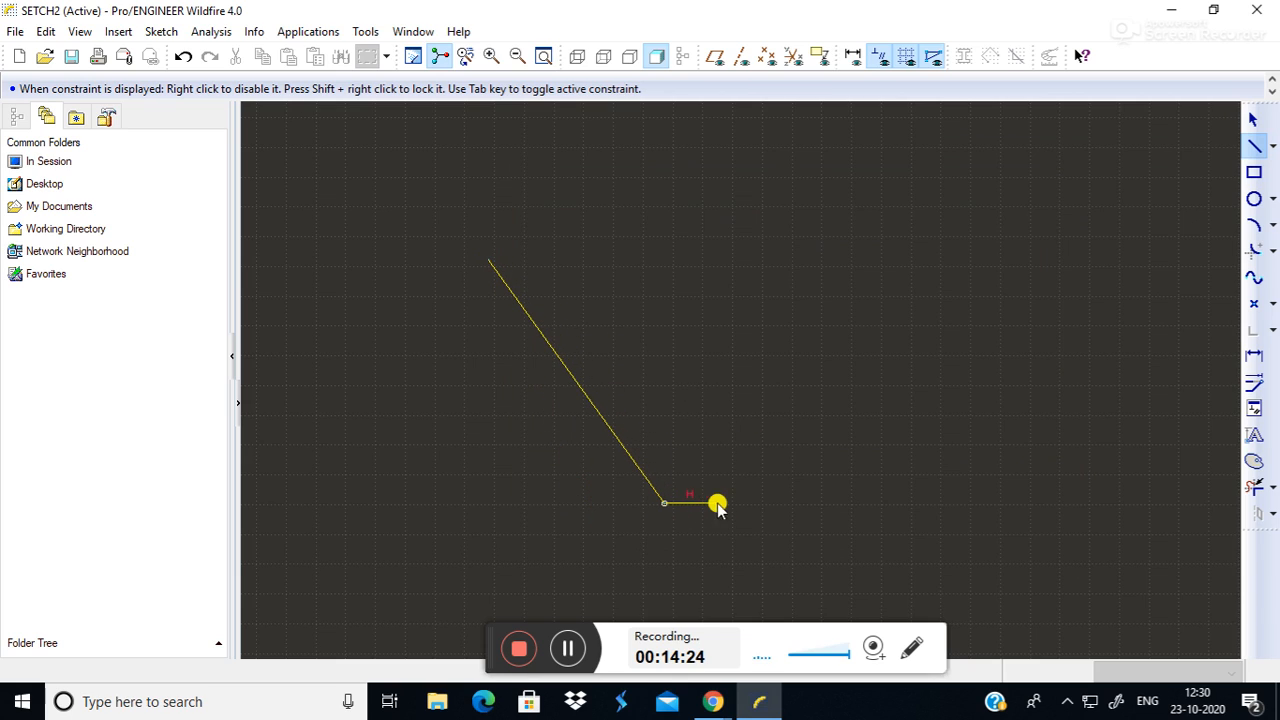
{"action": "left_click", "coordinate": [948, 503]}
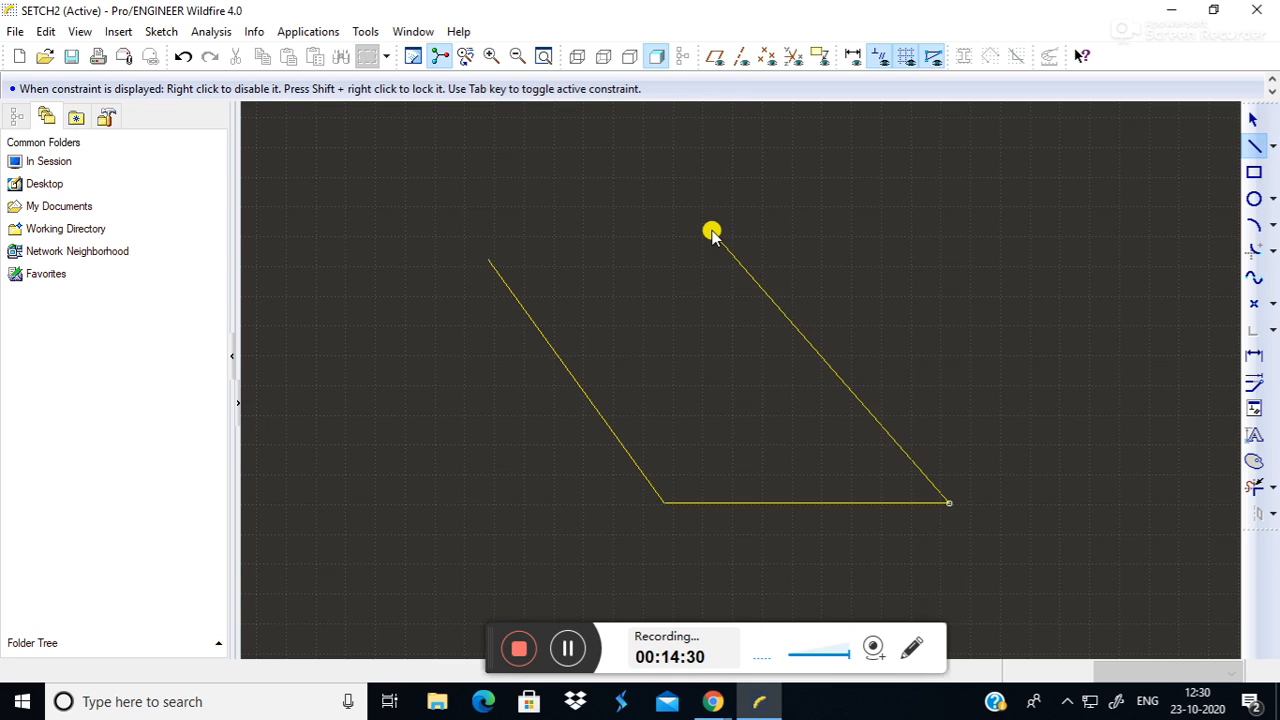
{"action": "left_click", "coordinate": [747, 227]}
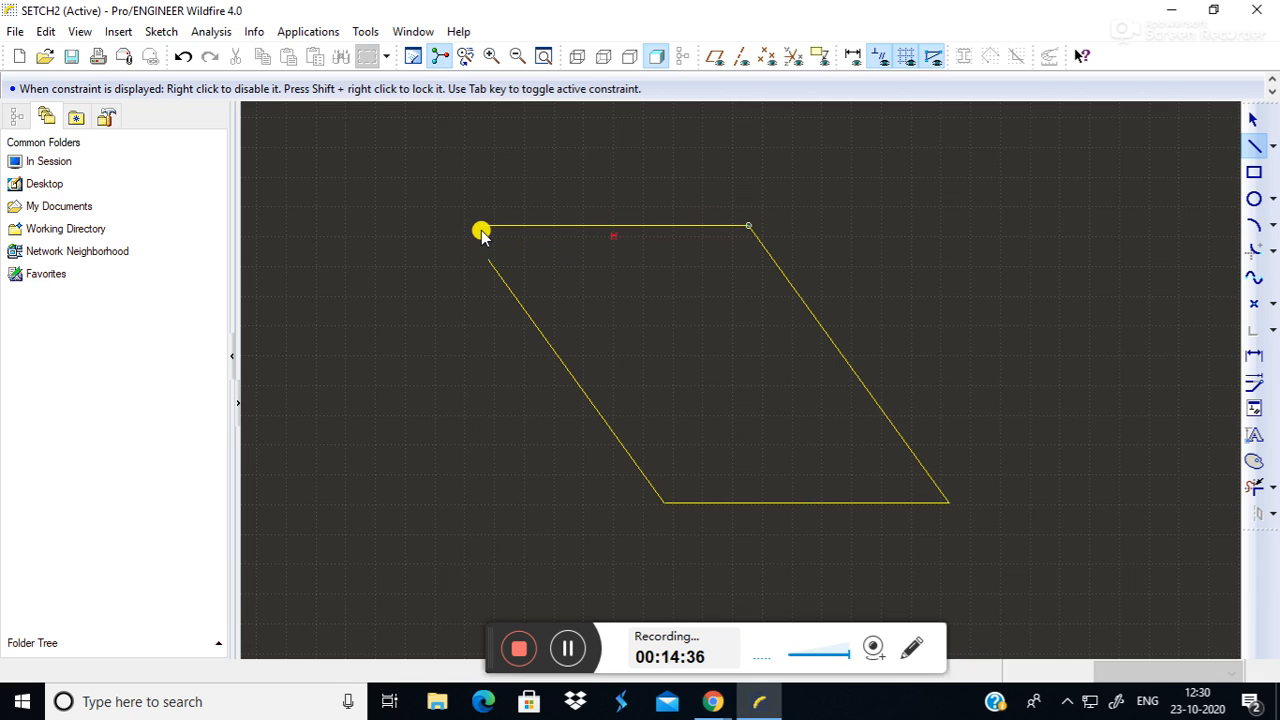
{"action": "left_click", "coordinate": [464, 227]}
{"action": "left_click", "coordinate": [486, 259]}
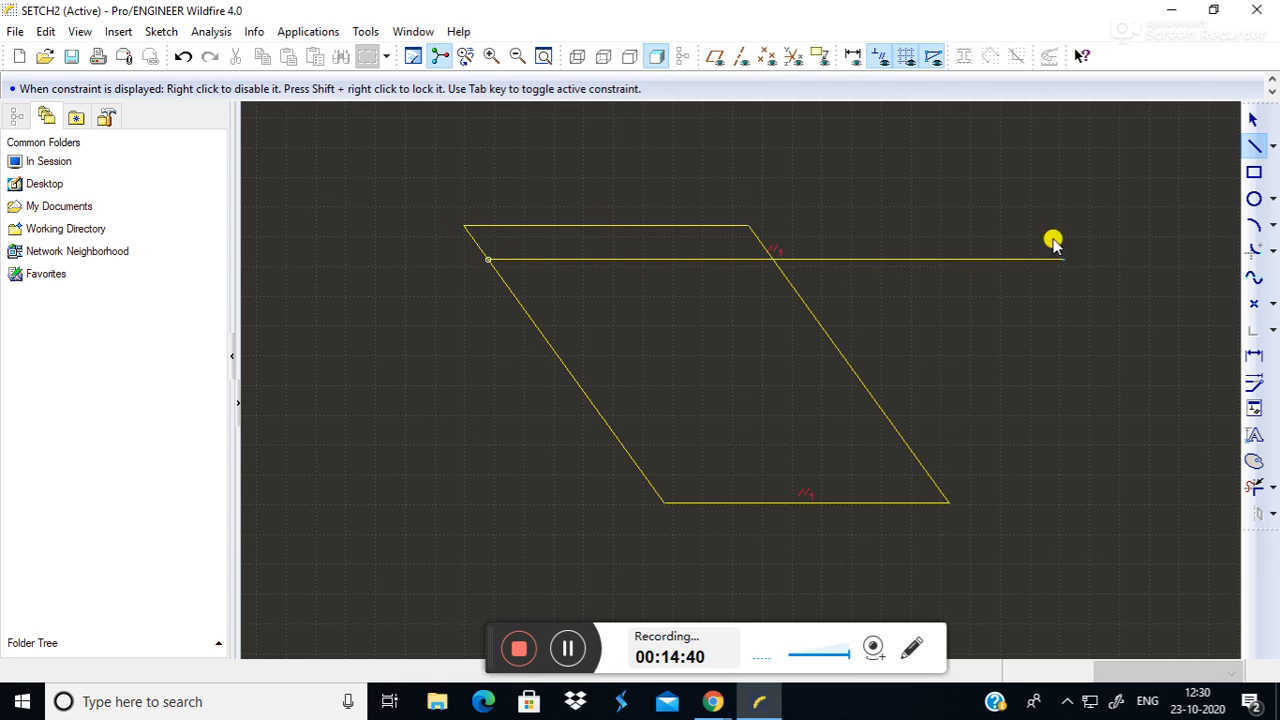
{"action": "left_click", "coordinate": [1253, 120]}
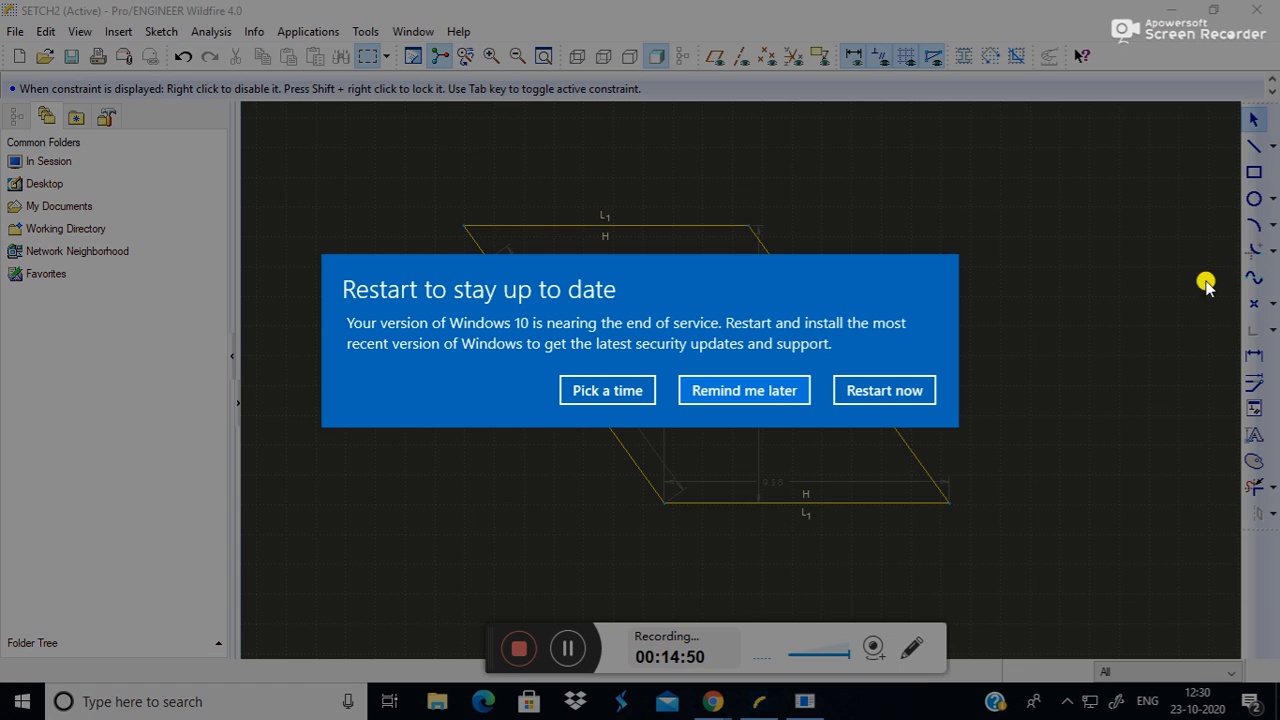
{"action": "left_click", "coordinate": [770, 396]}
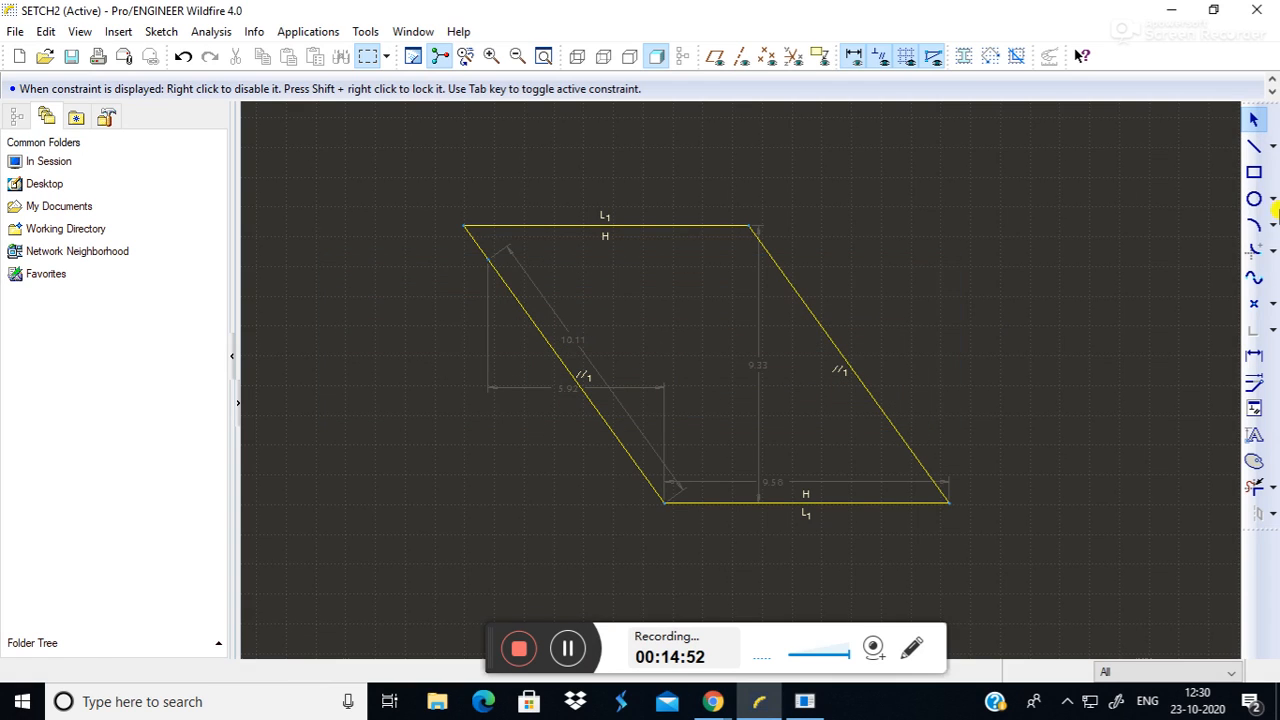
Add elliptical fillets to the parallelogram's upper-left and upper-right corners.
{"action": "left_click", "coordinate": [1272, 252]}
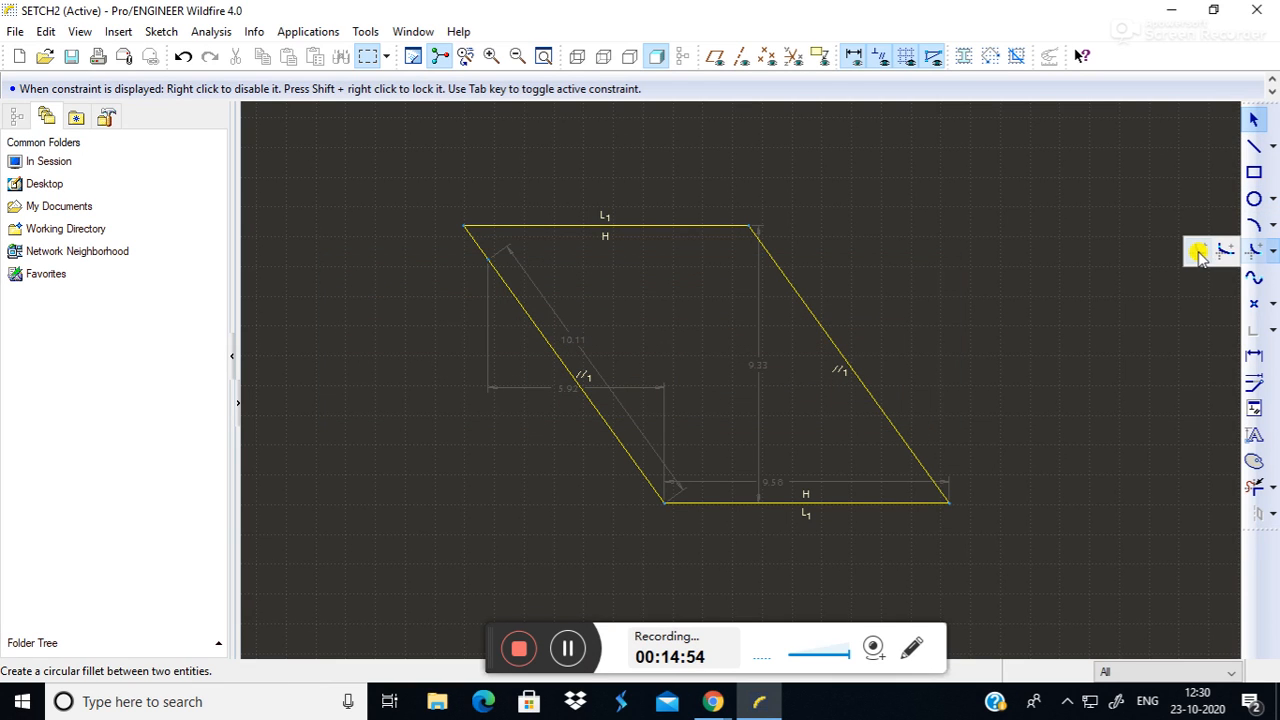
{"action": "left_click", "coordinate": [1226, 256]}
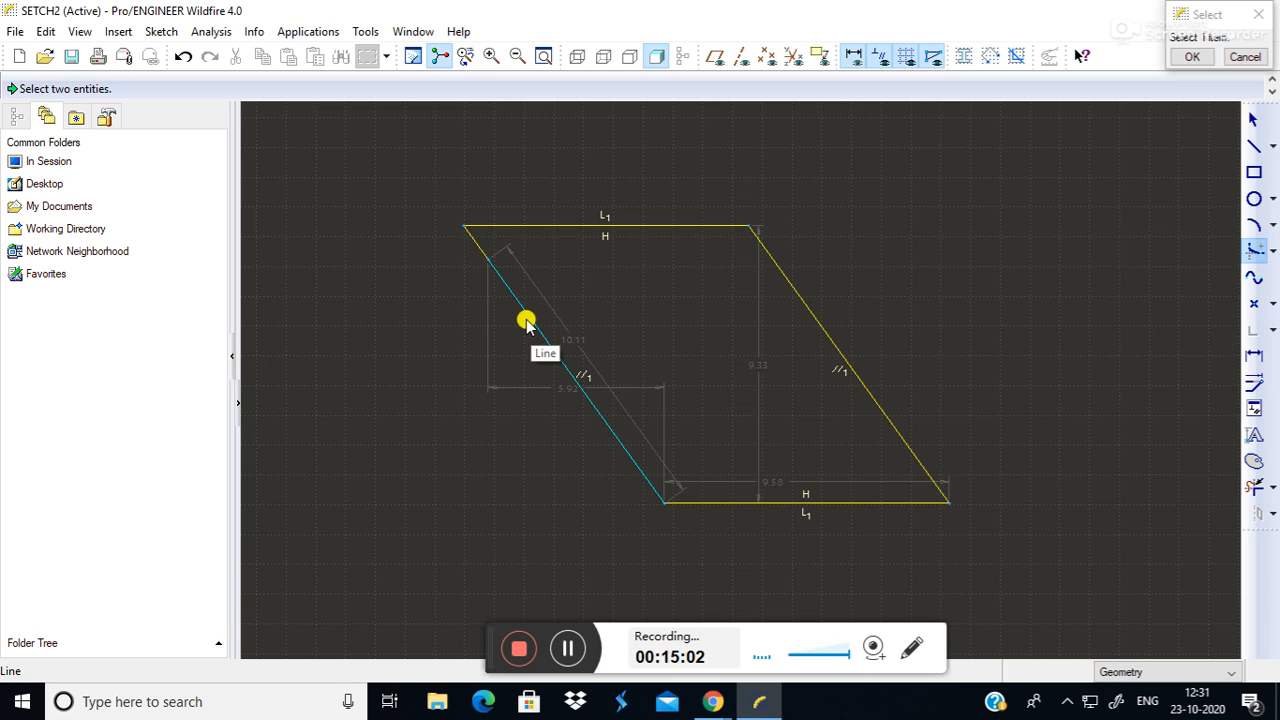
{"action": "left_click", "coordinate": [482, 252]}
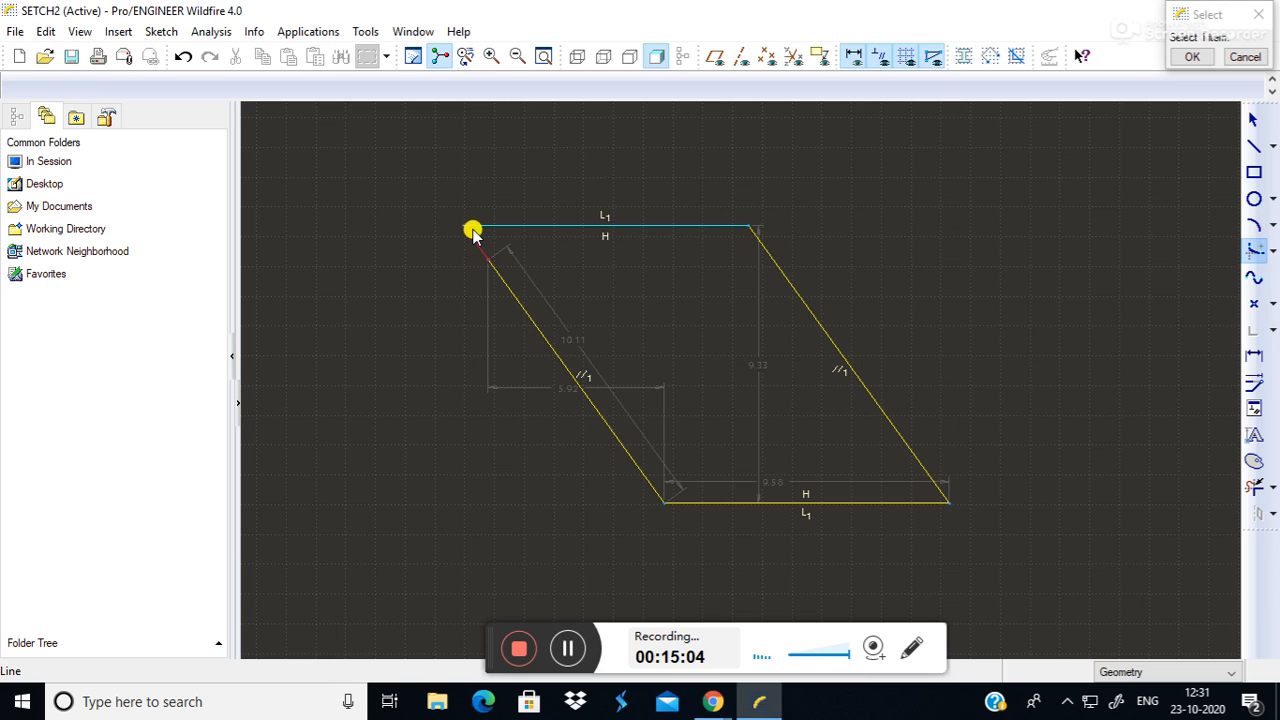
{"action": "left_click", "coordinate": [487, 228]}
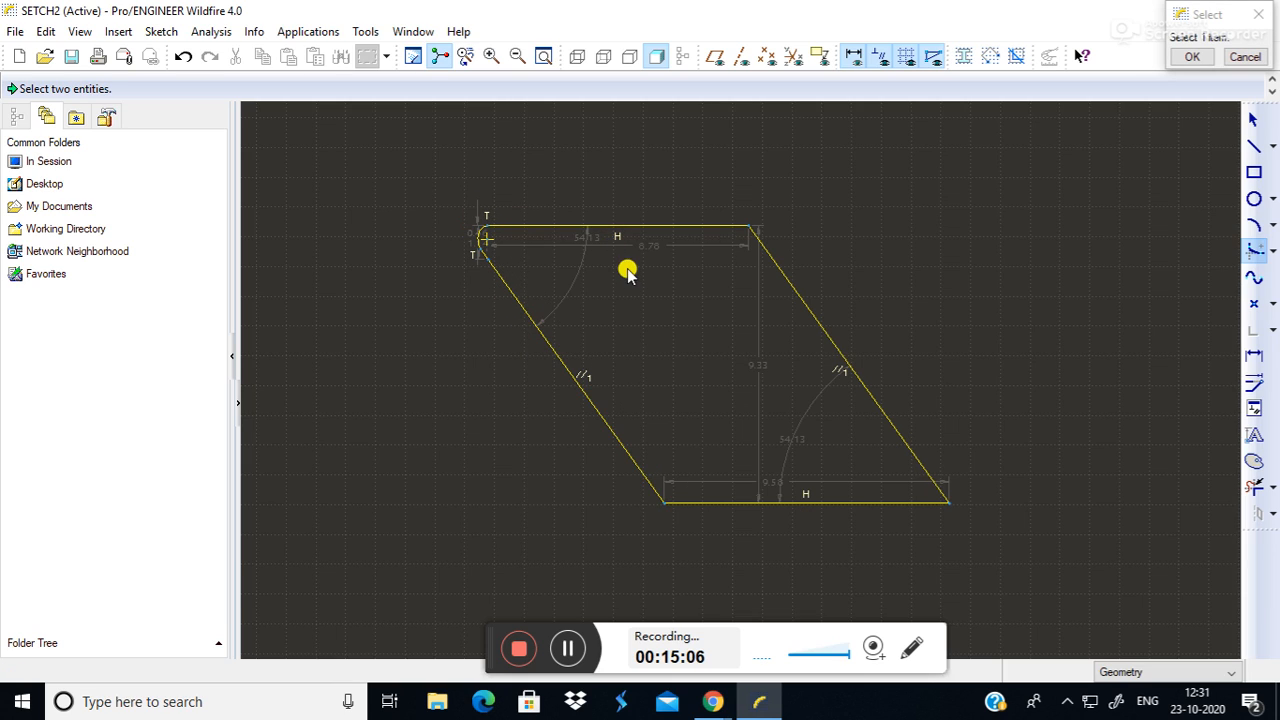
{"action": "left_click", "coordinate": [728, 228]}
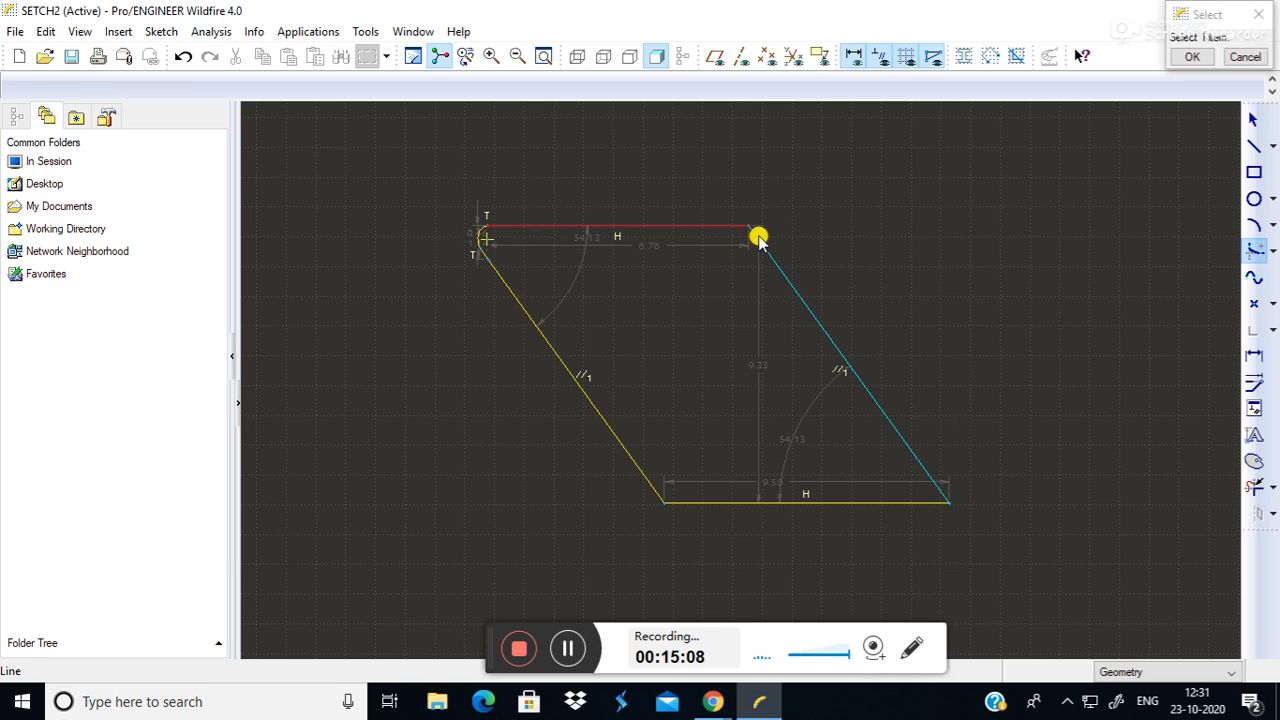
{"action": "left_click", "coordinate": [759, 240]}
Add elliptical fillets to the parallelogram's lower-left and lower-right corners and finish the fillet command.
{"action": "left_click", "coordinate": [650, 486]}
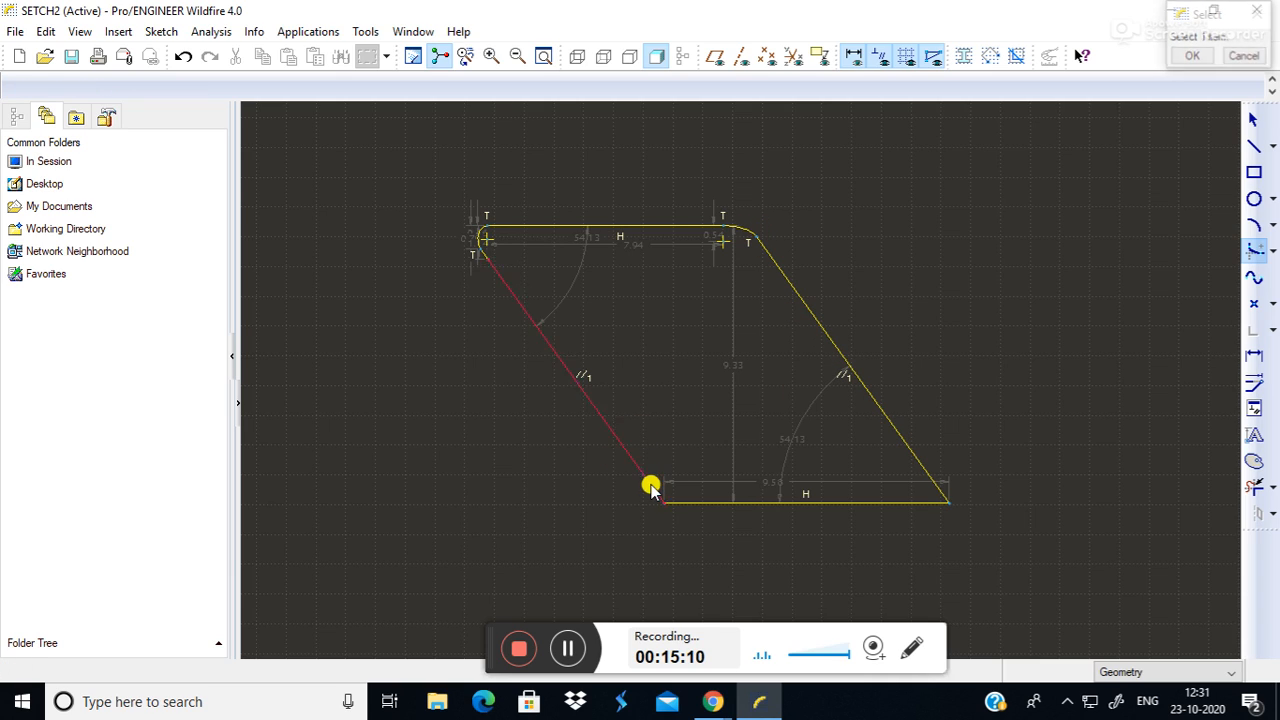
{"action": "left_click", "coordinate": [686, 507]}
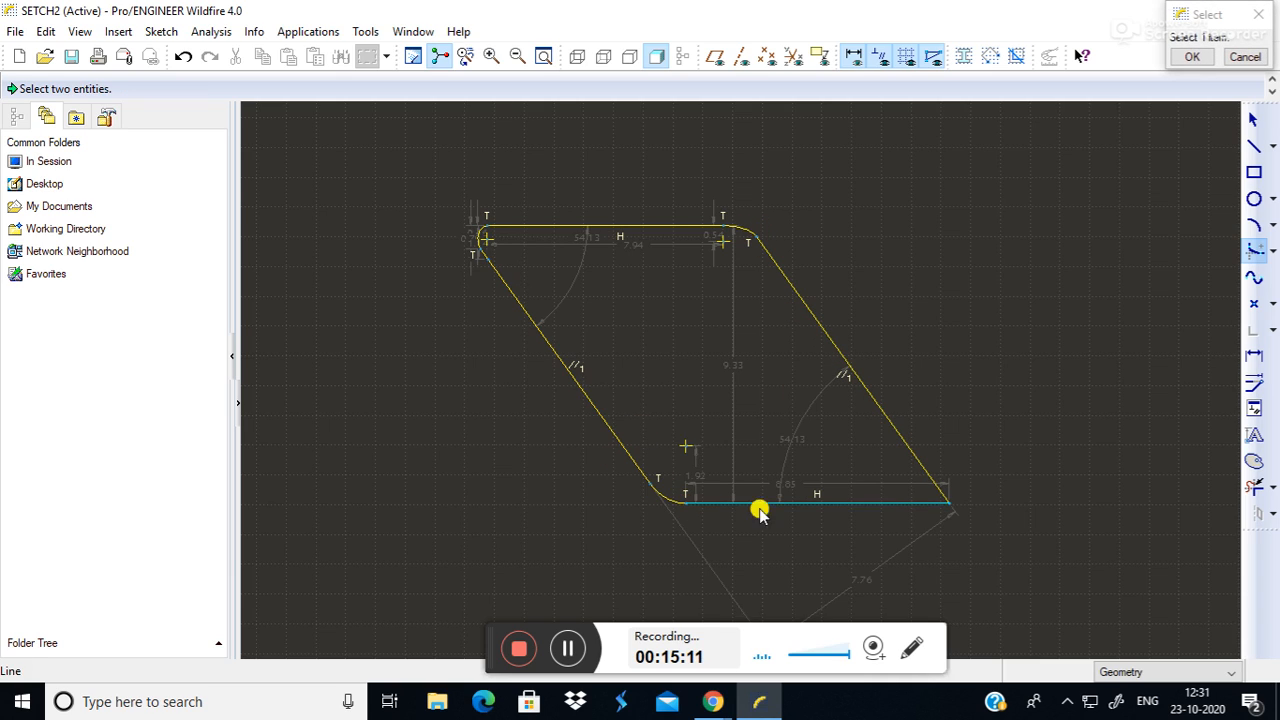
{"action": "left_click", "coordinate": [928, 481]}
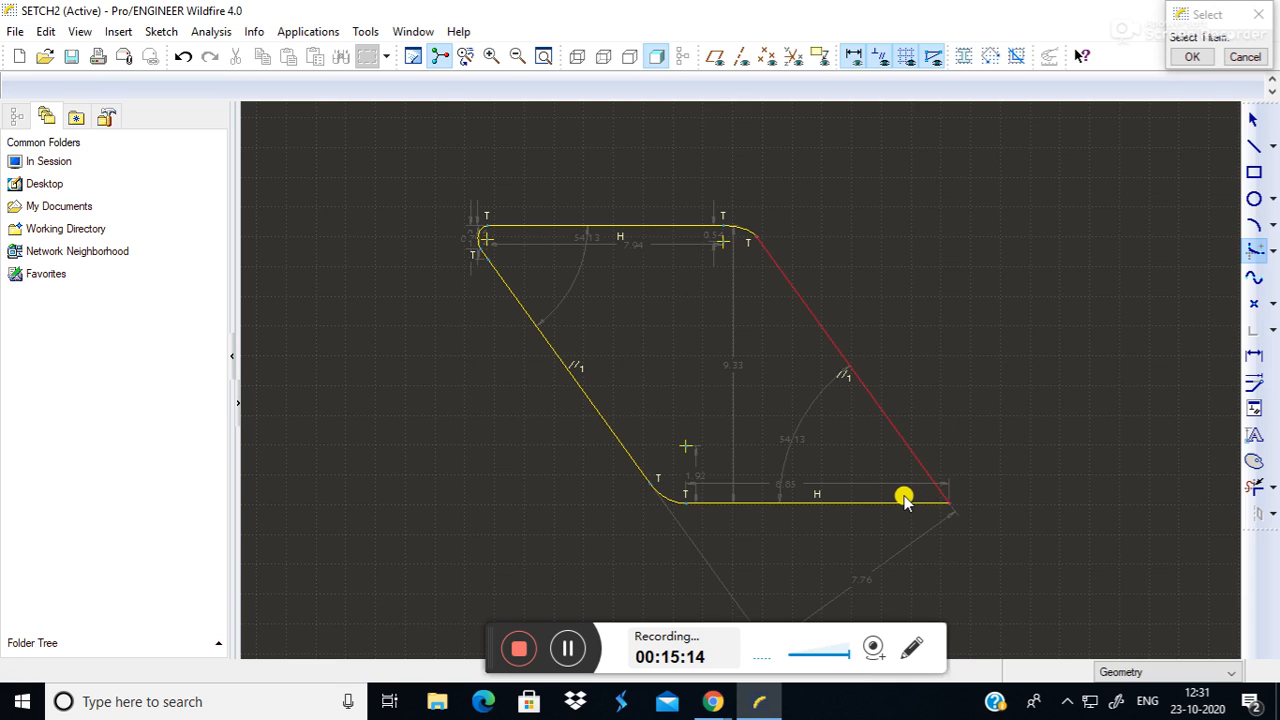
{"action": "left_click", "coordinate": [899, 502]}
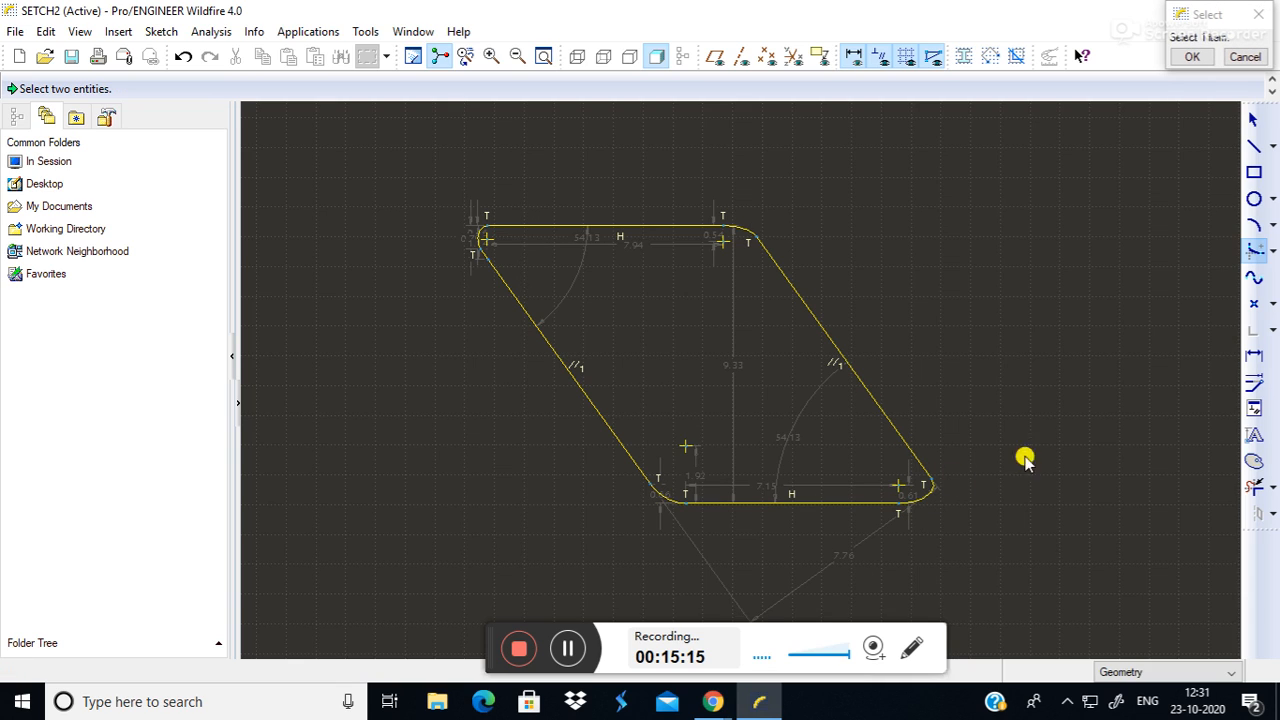
{"action": "left_click", "coordinate": [1192, 57]}
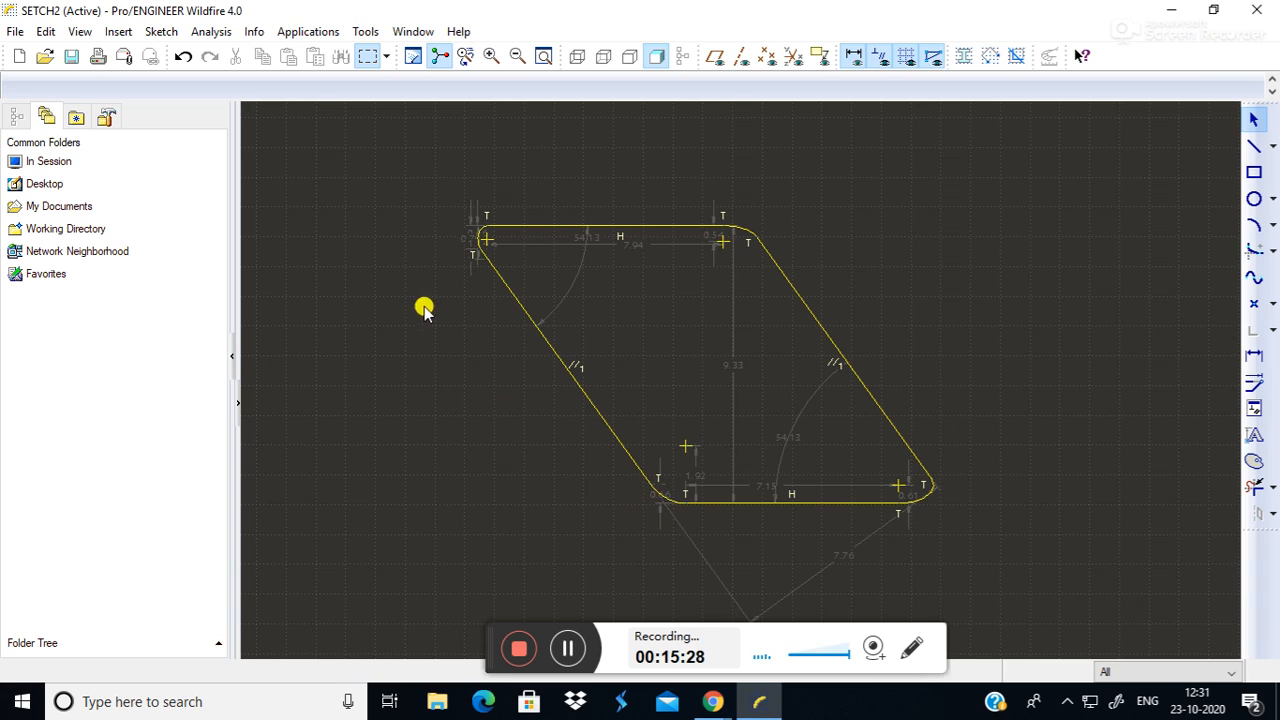
Hide the section dimensions of the filleted parallelogram.
{"action": "left_click", "coordinate": [853, 56]}
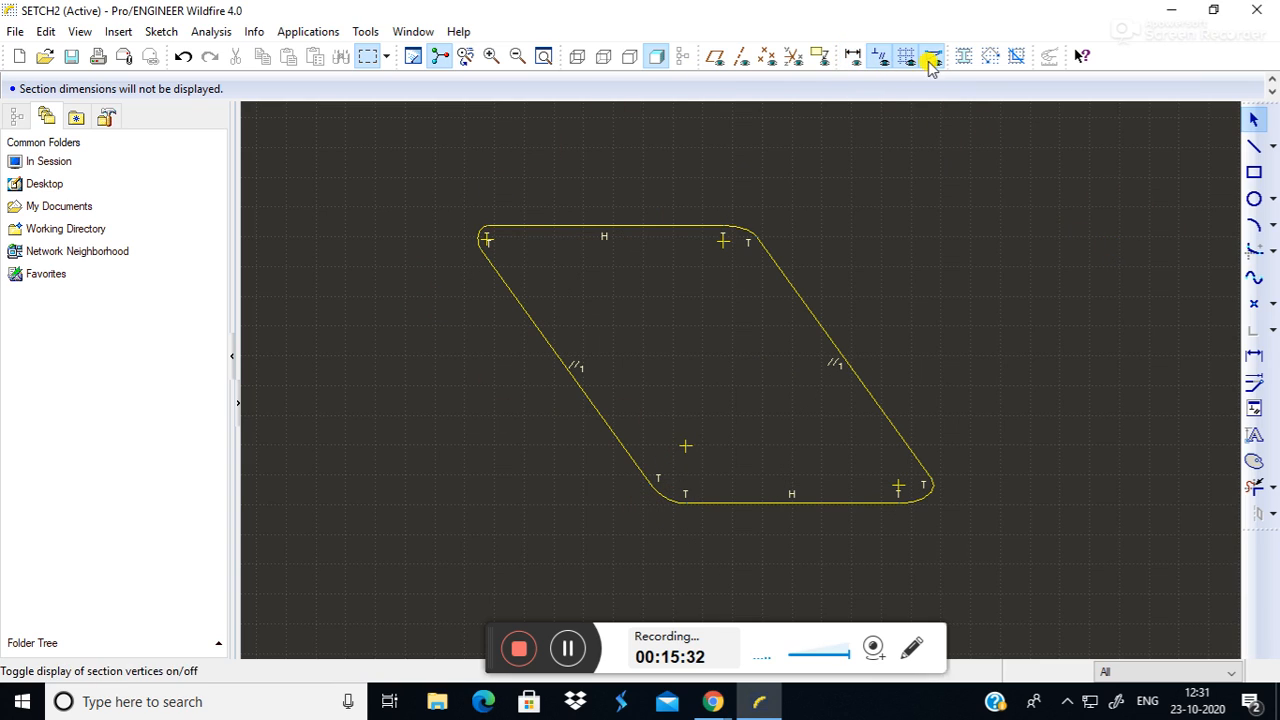
Hide the section constraints and delete the whole filleted parallelogram.
{"action": "left_click", "coordinate": [882, 58]}
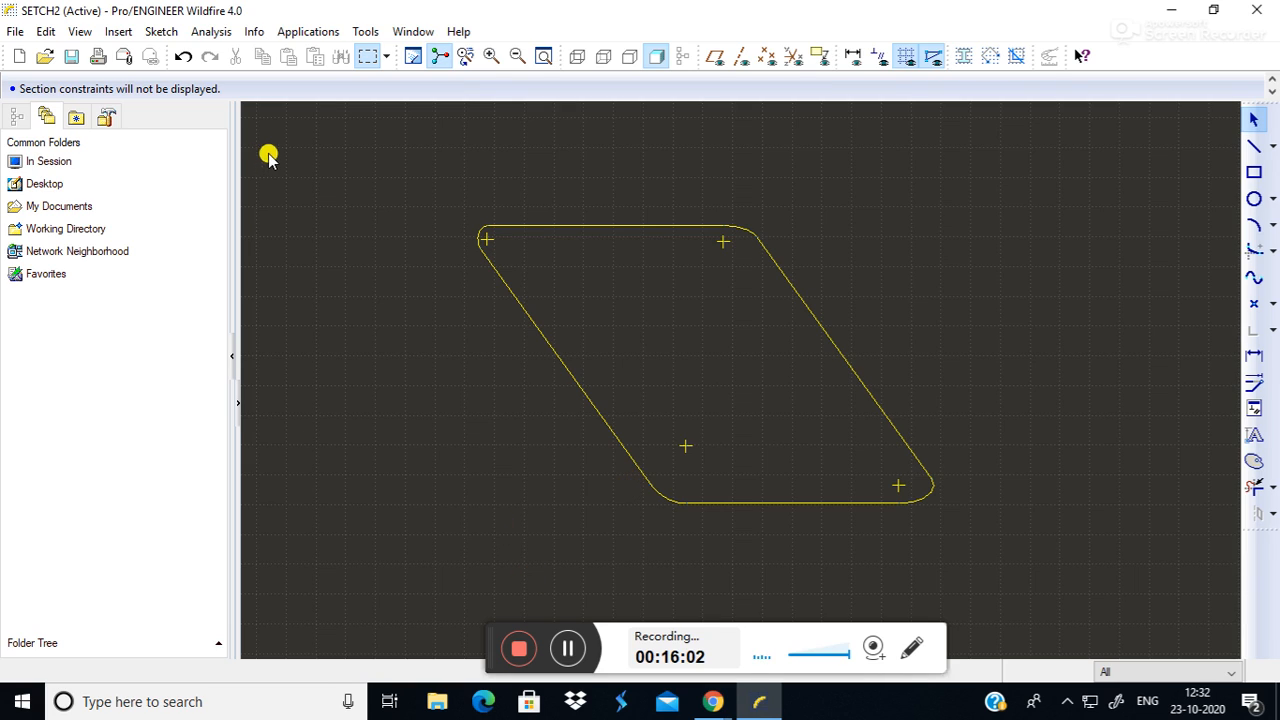
{"action": "mouse_move", "coordinate": [390, 138]}
{"action": "left_mouse_down"}
{"action": "mouse_move", "coordinate": [691, 537]}
{"action": "mouse_move", "coordinate": [1081, 573]}
{"action": "left_mouse_up"}
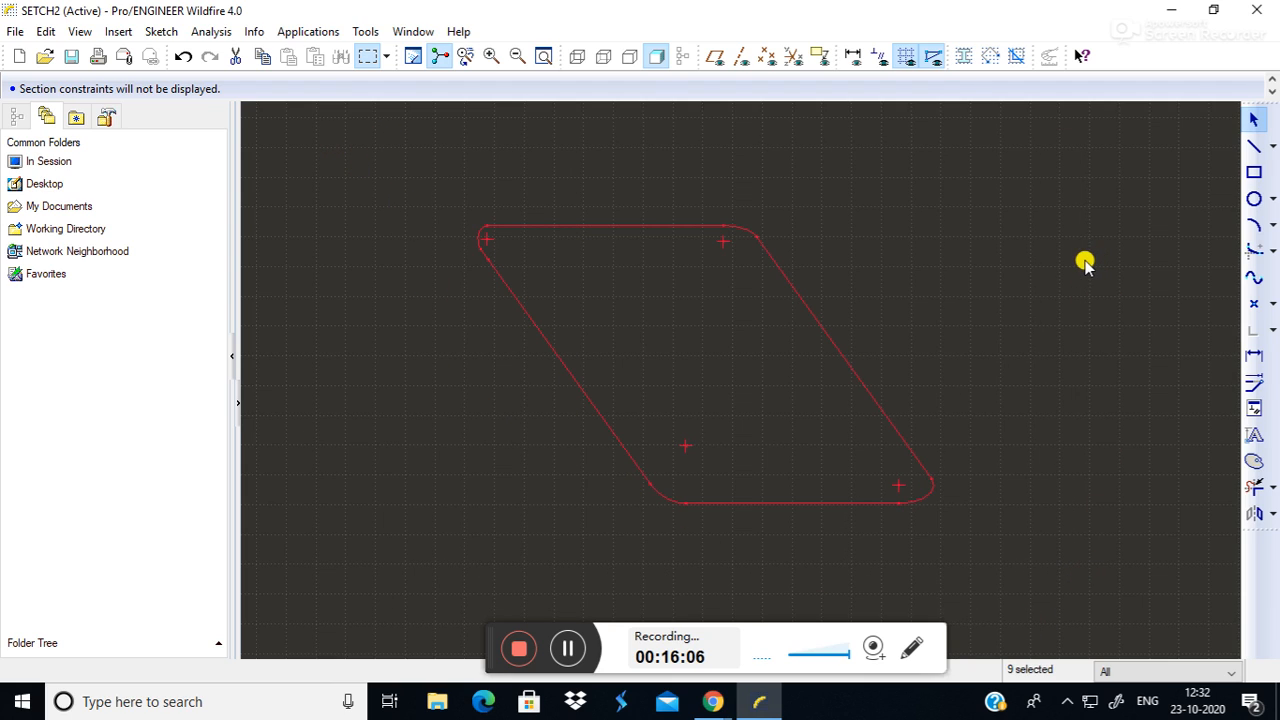
{"action": "key", "text": "Delete"}
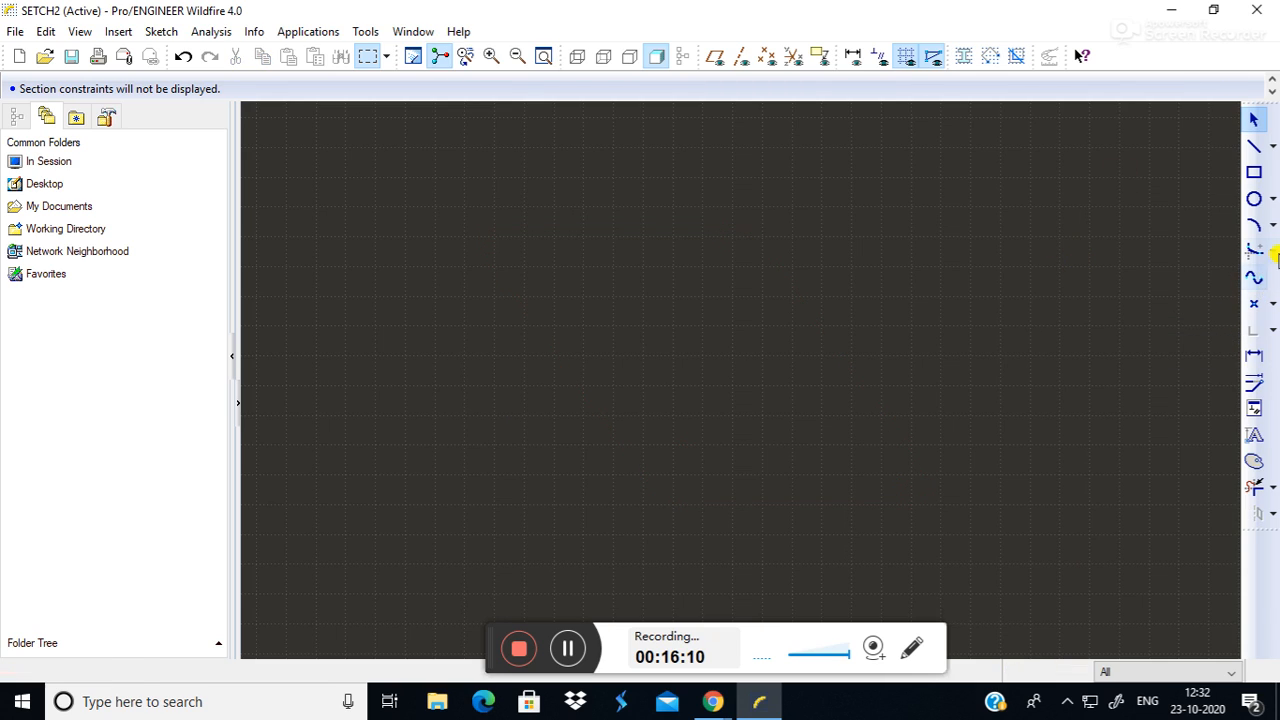
Draw an open S-shaped spline through four points across the middle of the grid.
{"action": "left_click", "coordinate": [1253, 280]}
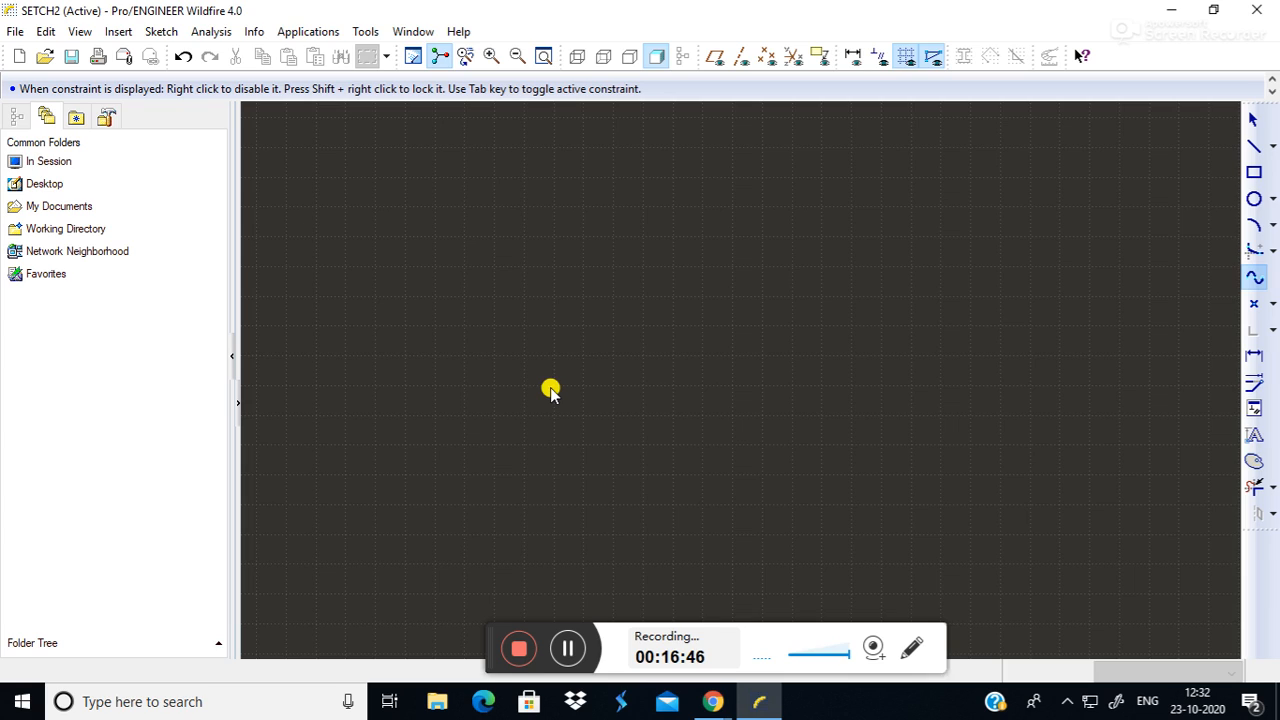
{"action": "left_click", "coordinate": [553, 389]}
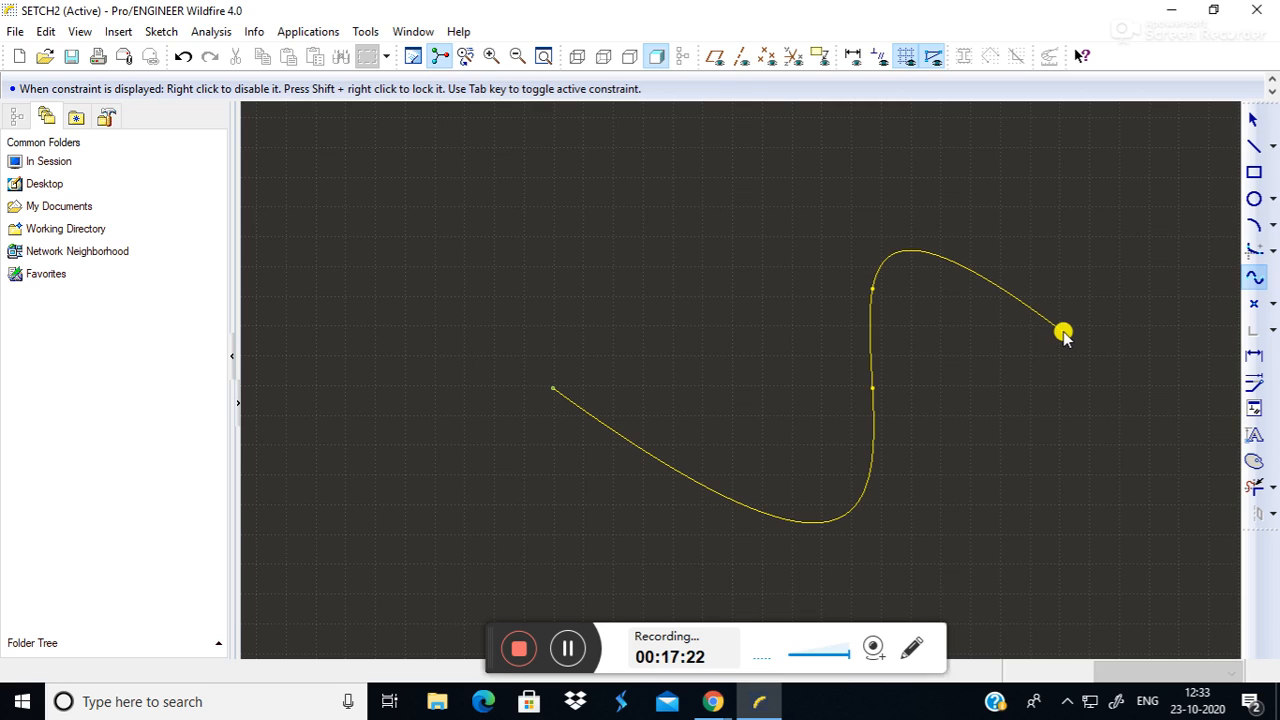
{"action": "left_click", "coordinate": [1063, 332]}
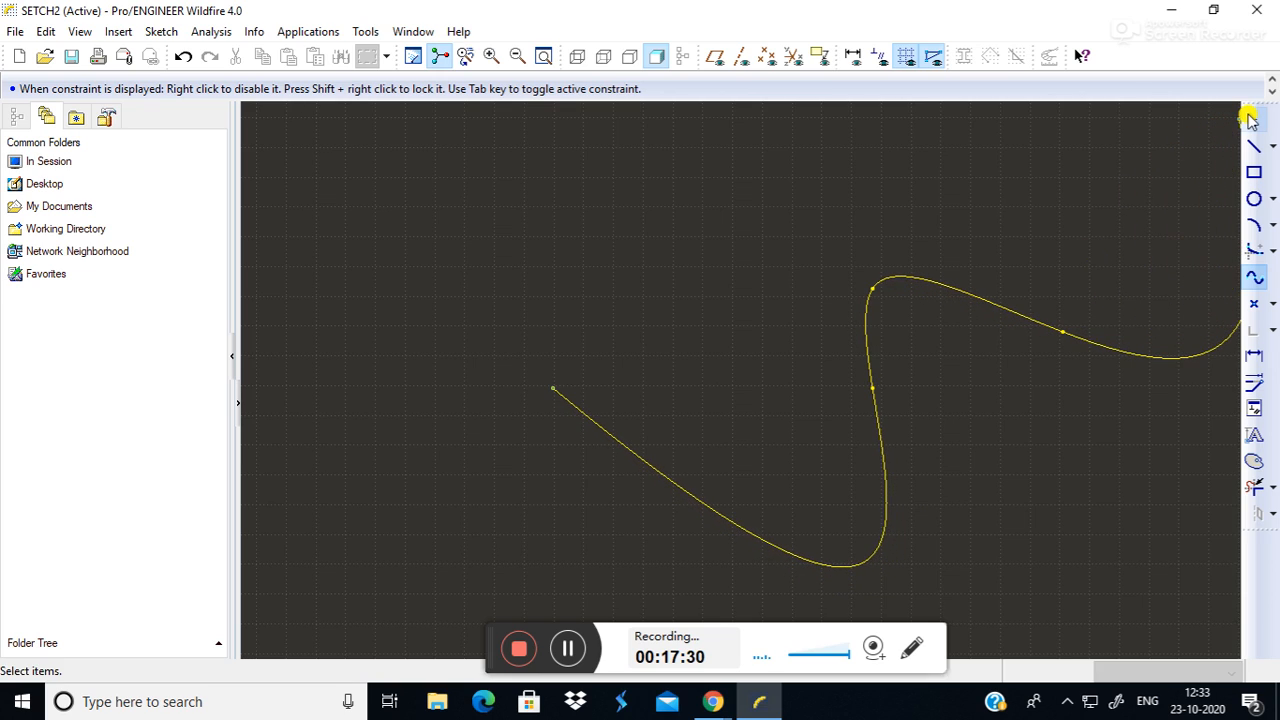
{"action": "left_click", "coordinate": [1252, 119]}
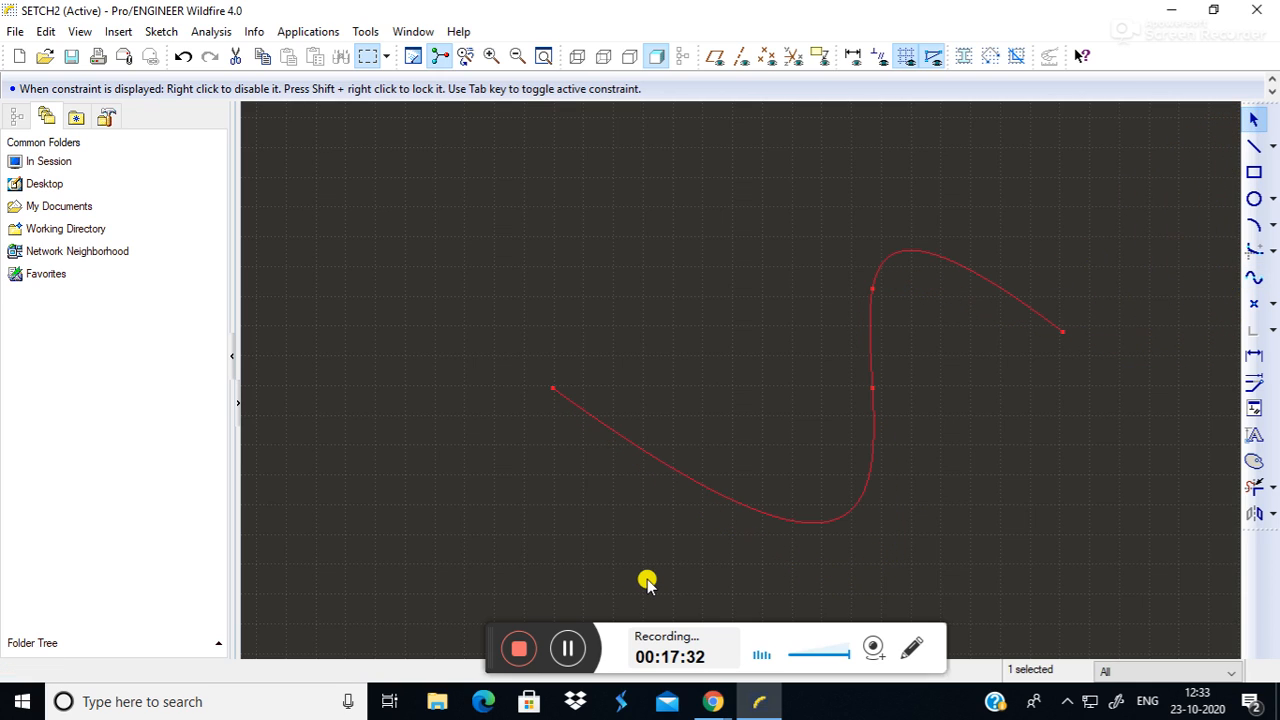
Delete the spline and draw a new open one through four points, with a crest followed by a trough.
{"action": "mouse_move", "coordinate": [448, 190]}
{"action": "left_mouse_down"}
{"action": "mouse_move", "coordinate": [1000, 571]}
{"action": "mouse_move", "coordinate": [1060, 595]}
{"action": "left_mouse_up"}
{"action": "key", "text": "Delete"}
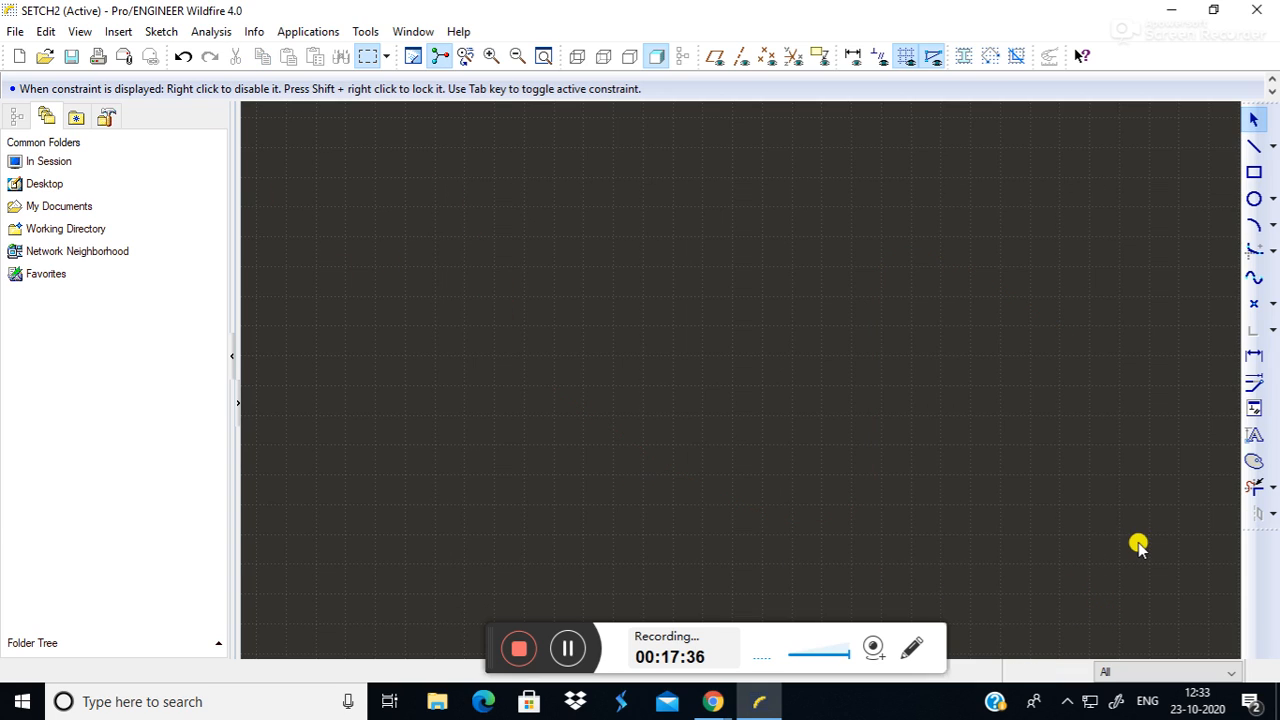
{"action": "left_click", "coordinate": [1253, 278]}
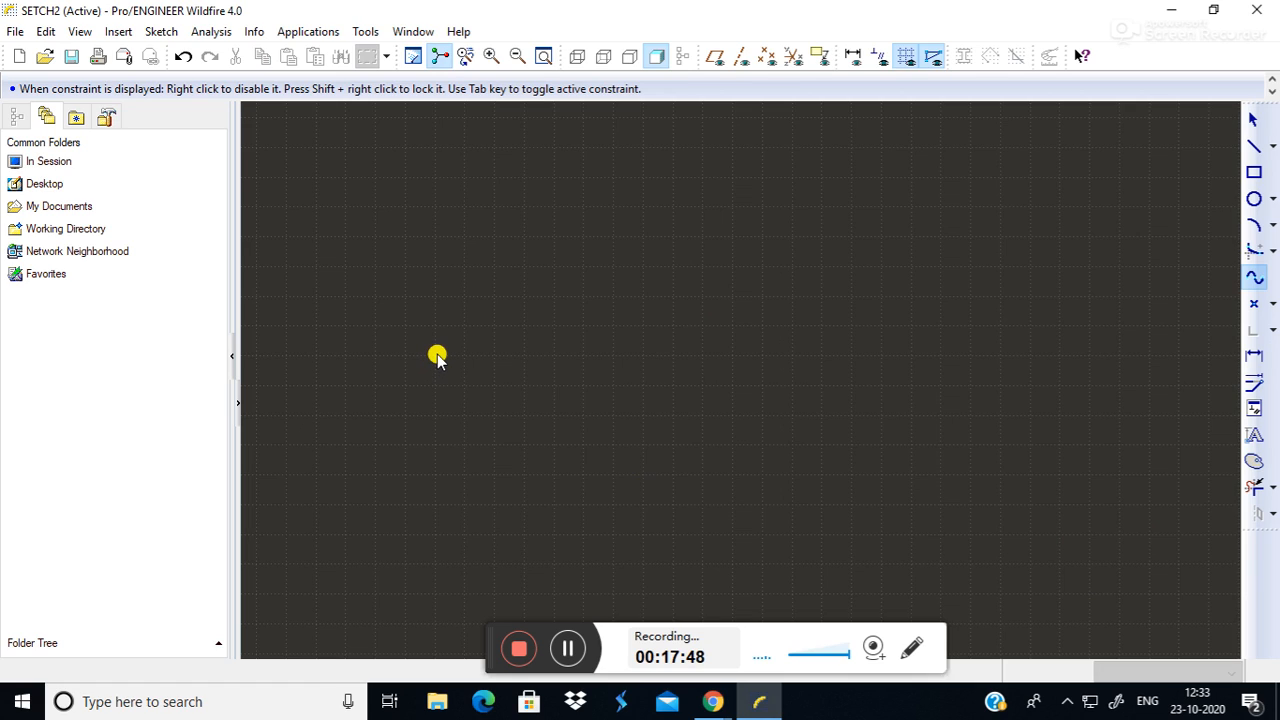
{"action": "left_click", "coordinate": [436, 357]}
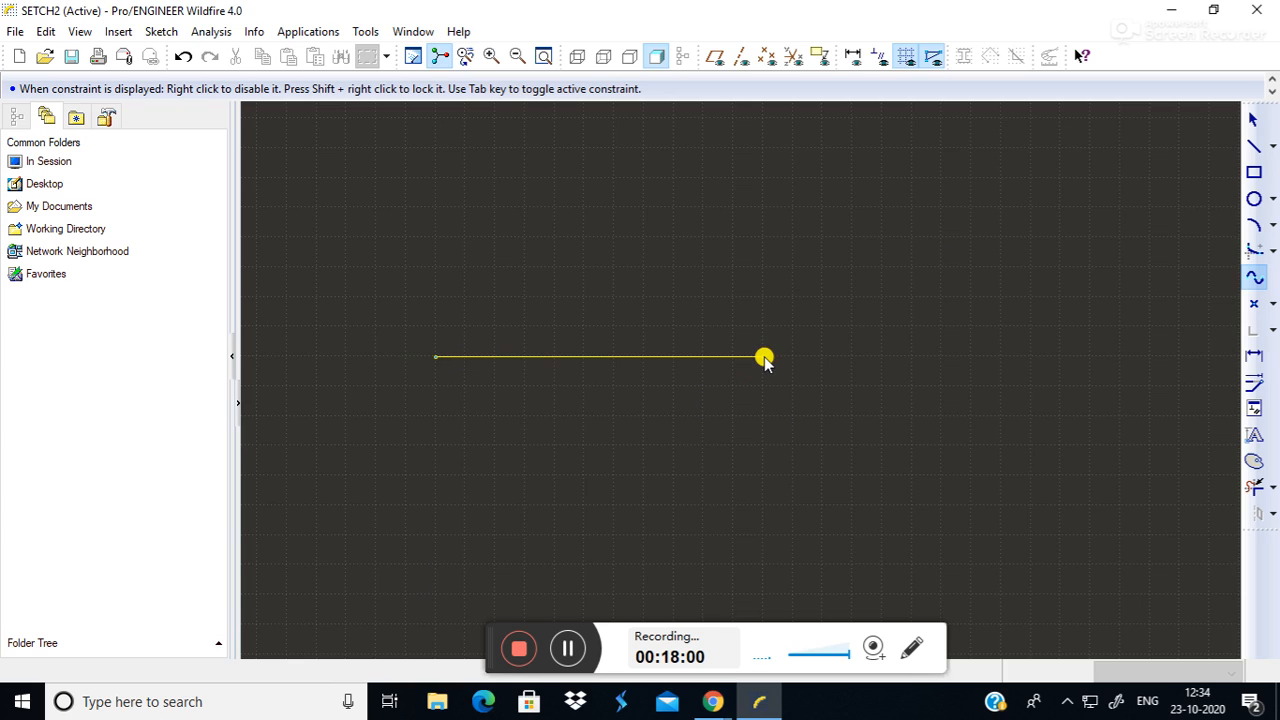
{"action": "left_click", "coordinate": [764, 357]}
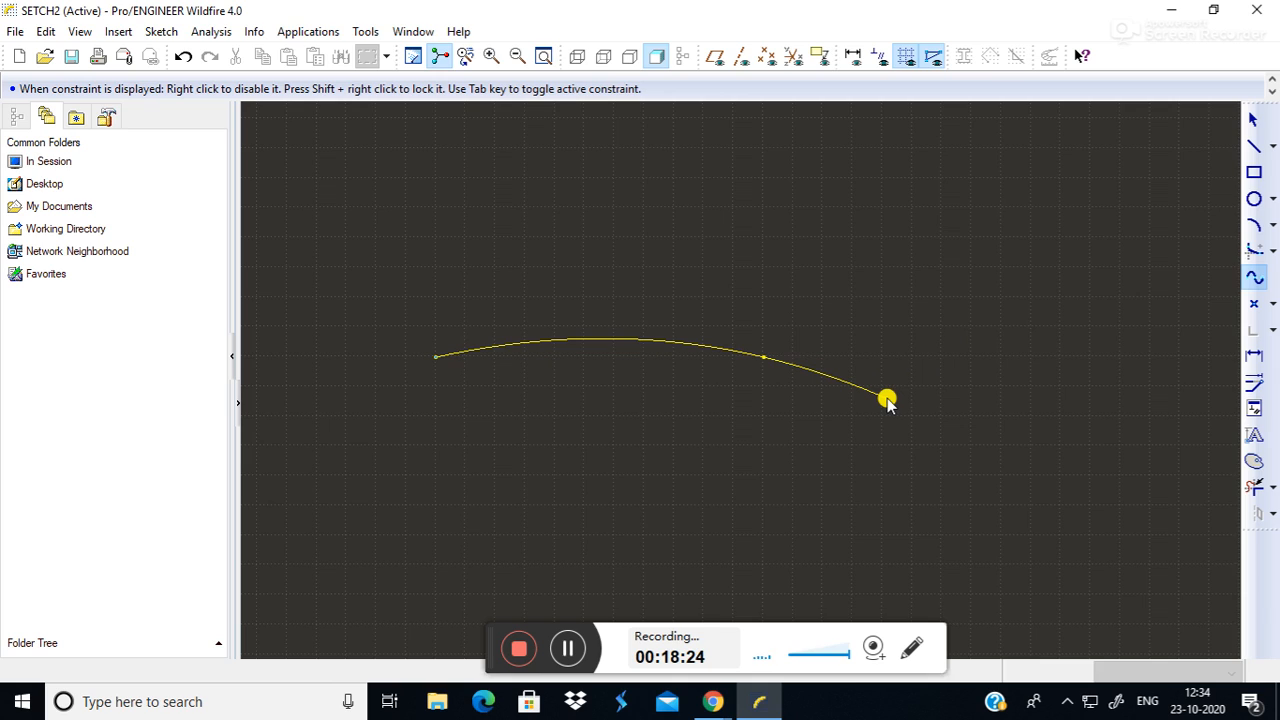
{"action": "left_click", "coordinate": [887, 400]}
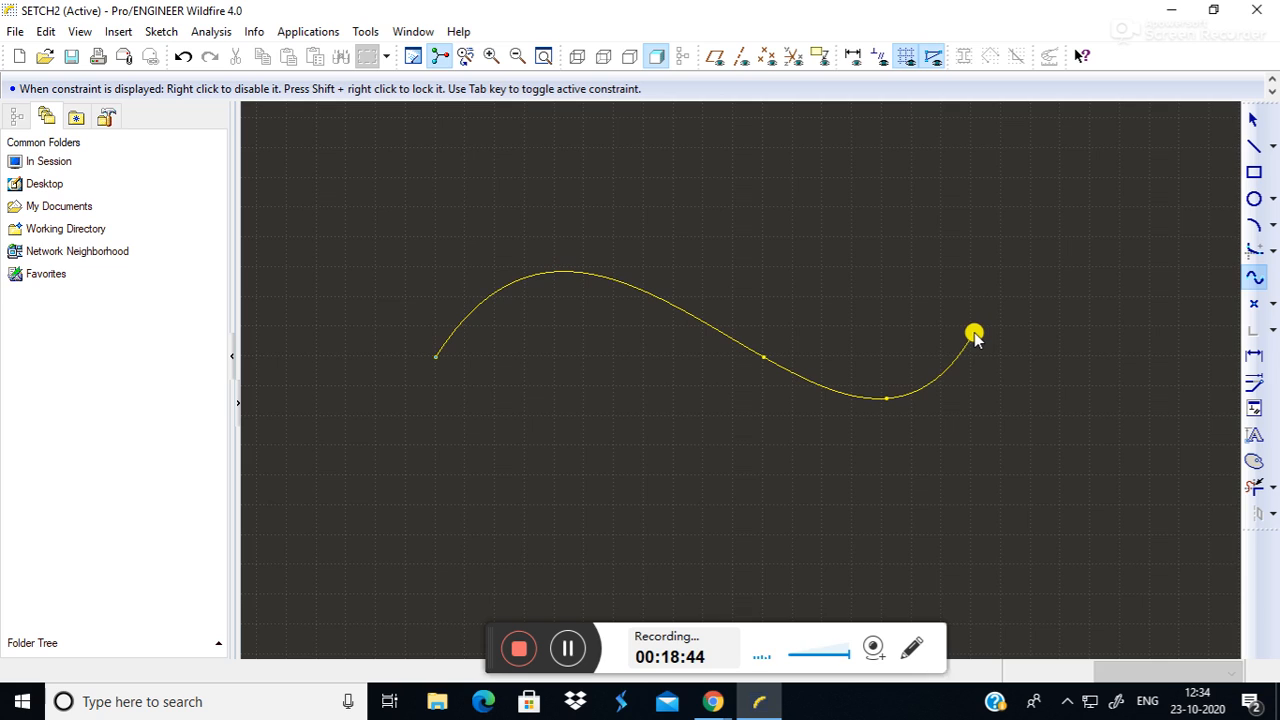
{"action": "left_click", "coordinate": [974, 330]}
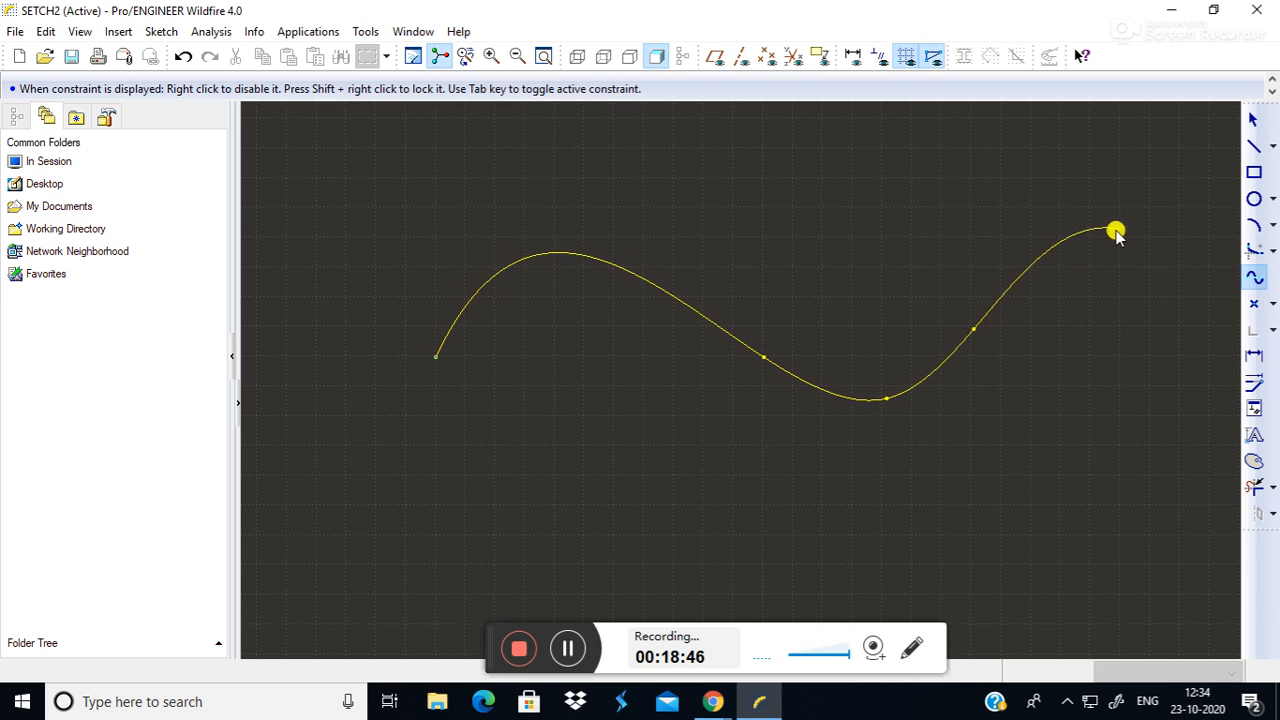
{"action": "left_click", "coordinate": [1252, 119]}
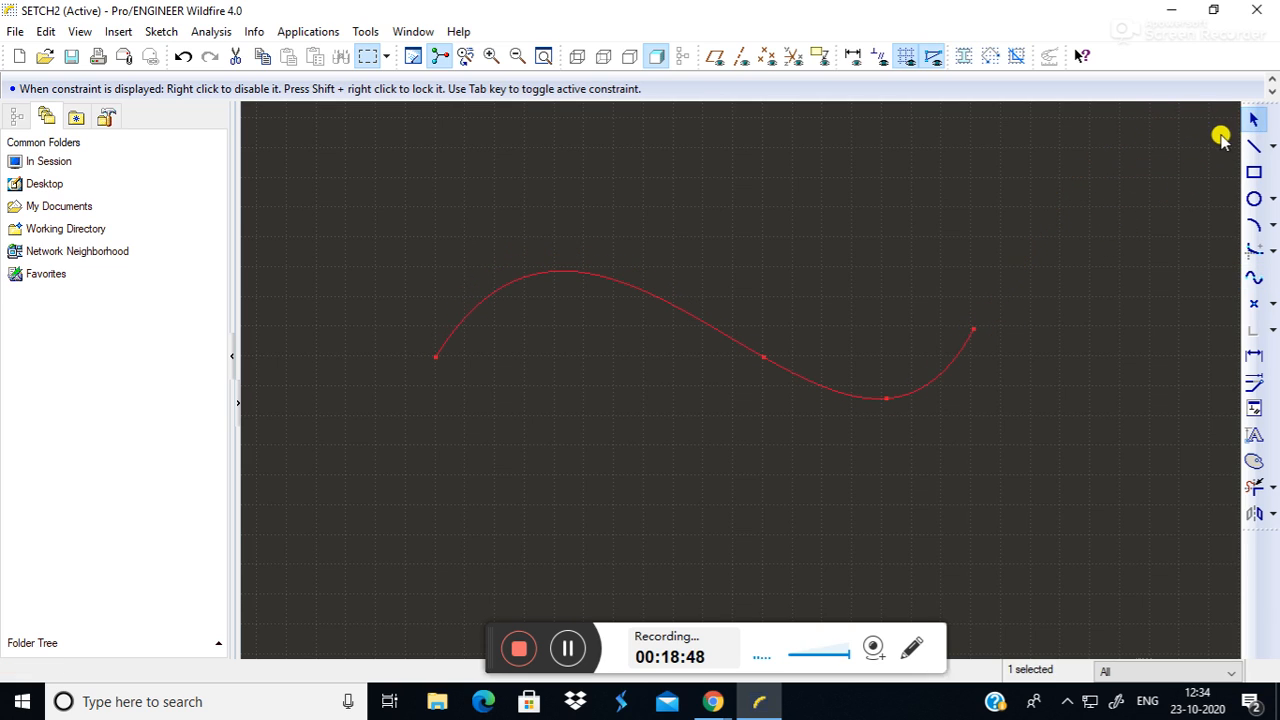
{"action": "left_click", "coordinate": [1129, 241]}
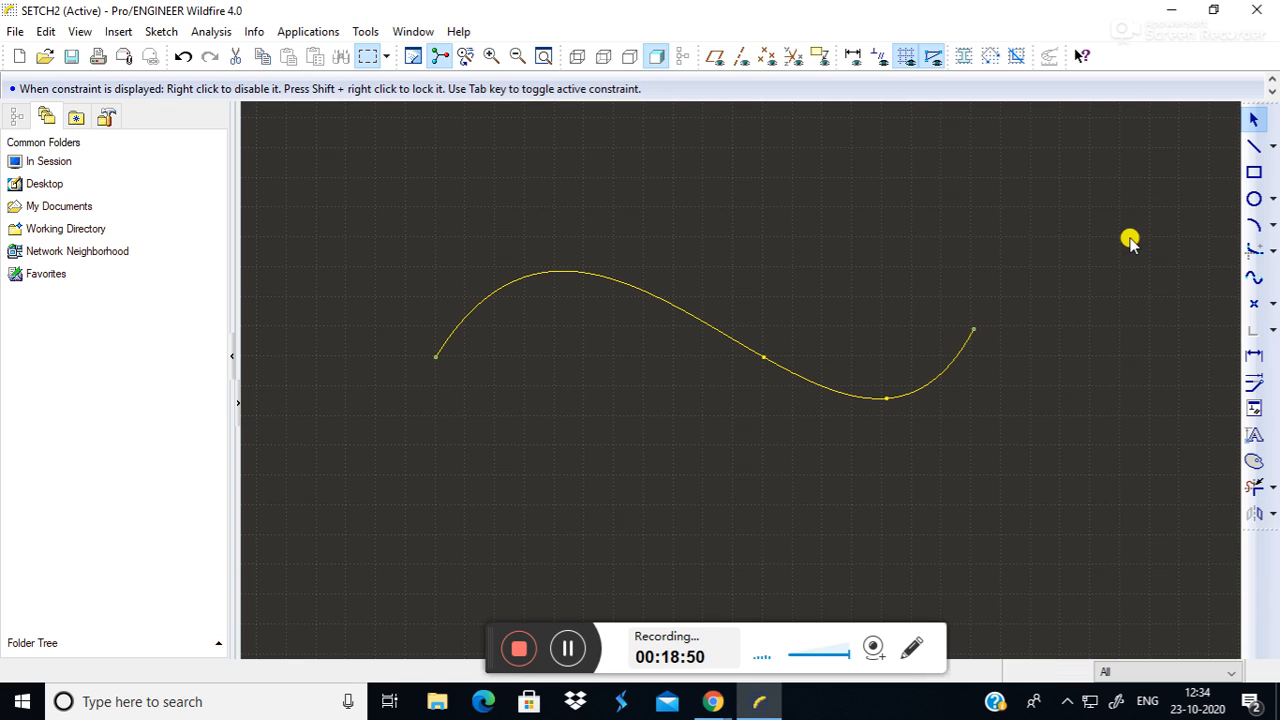
Display the section dimensions and examine the dimensions between the spline's endpoints.
{"action": "left_click", "coordinate": [853, 57]}
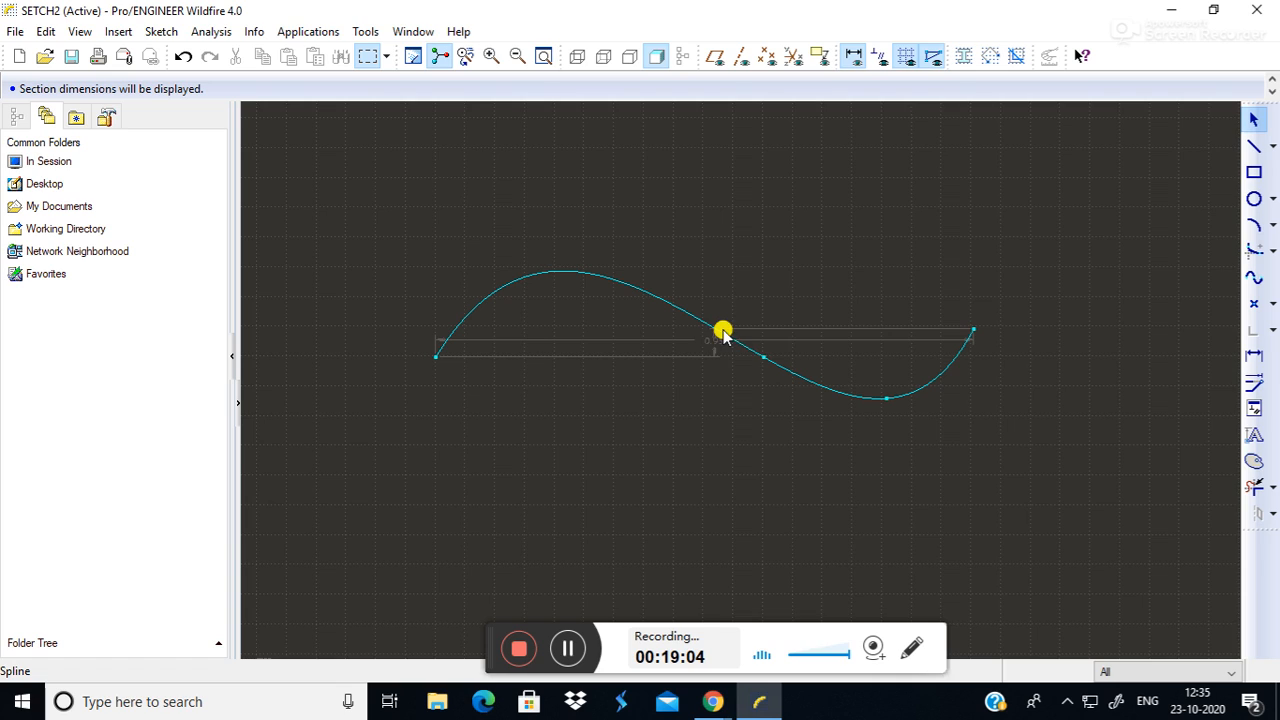
{"action": "left_click", "coordinate": [765, 362]}
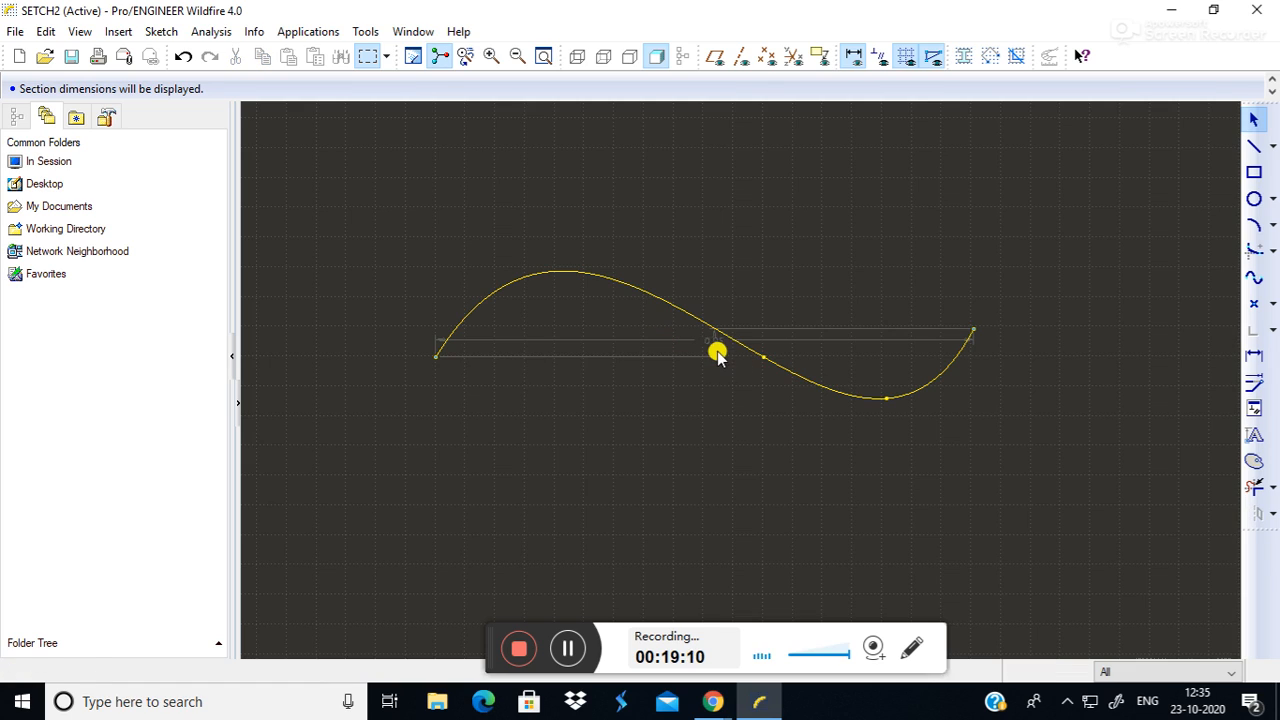
{"action": "left_click", "coordinate": [717, 342]}
{"action": "left_click", "coordinate": [716, 352]}
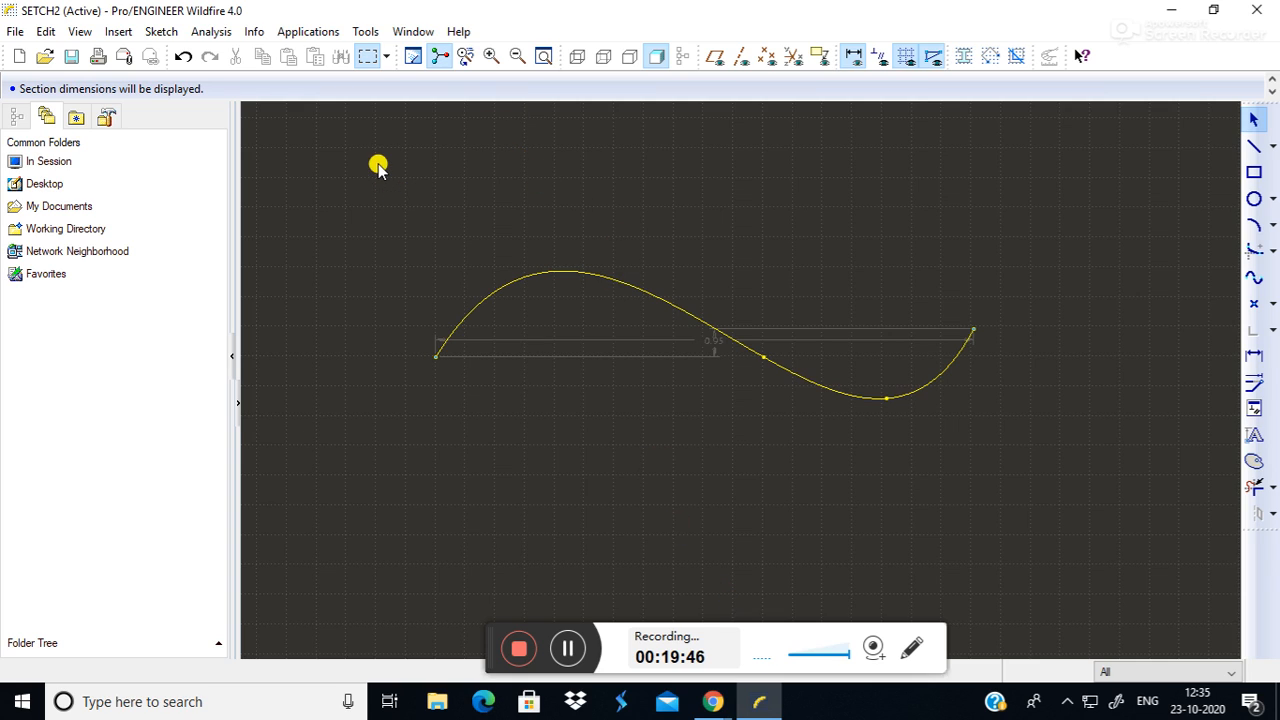
Clear the spline with its dimensions and place a reference coordinate system near the middle of the grid.
{"action": "left_click_drag", "start_coordinate": [372, 168], "coordinate": [1025, 510]}
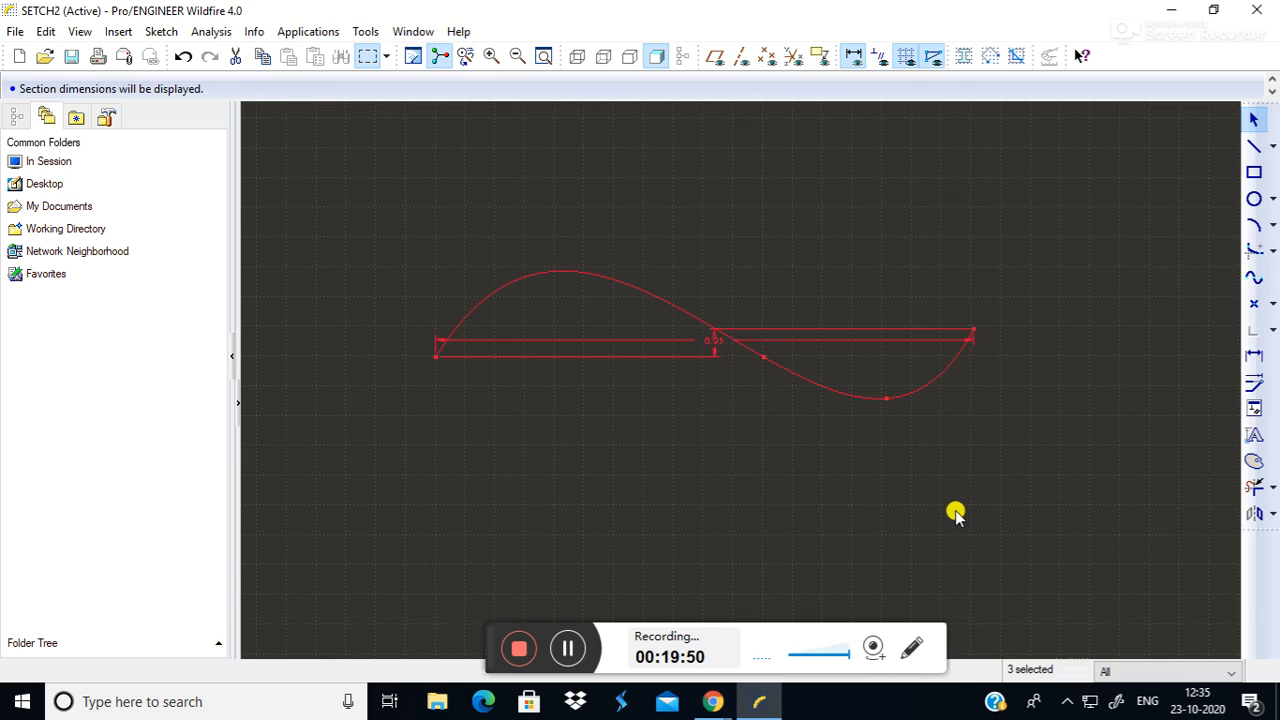
{"action": "key", "text": "Delete"}
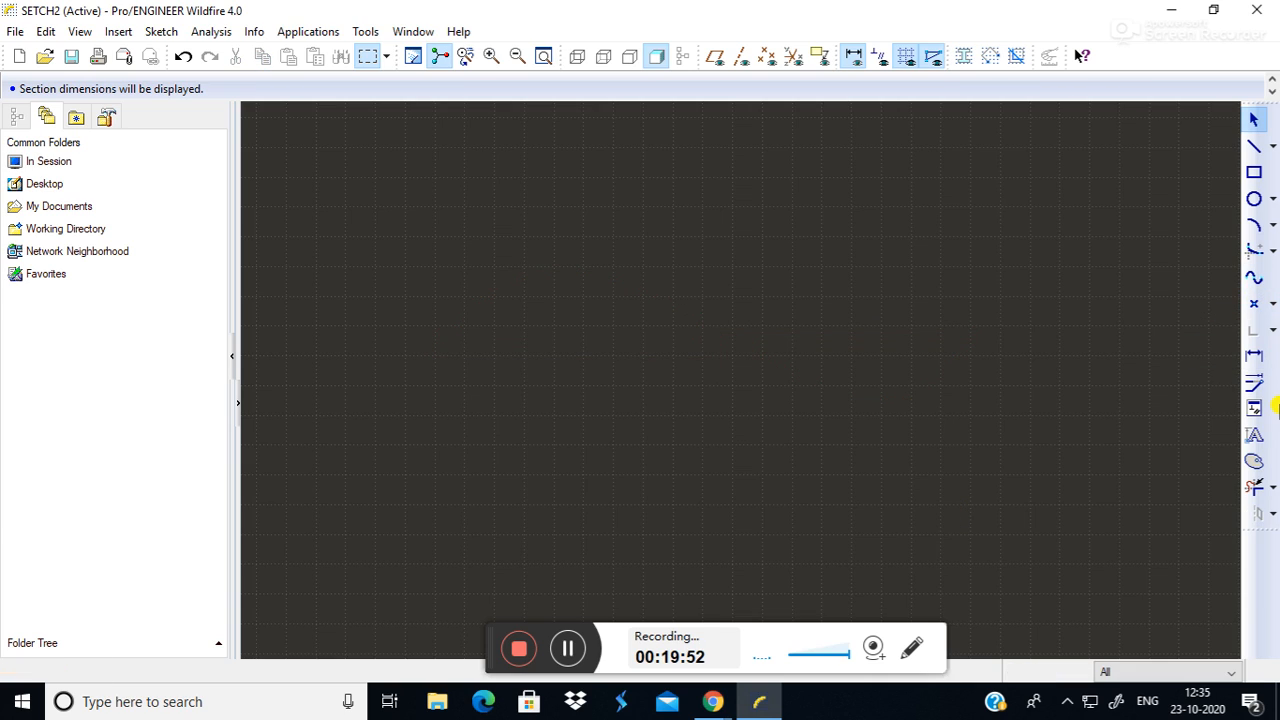
{"action": "left_click", "coordinate": [1273, 304]}
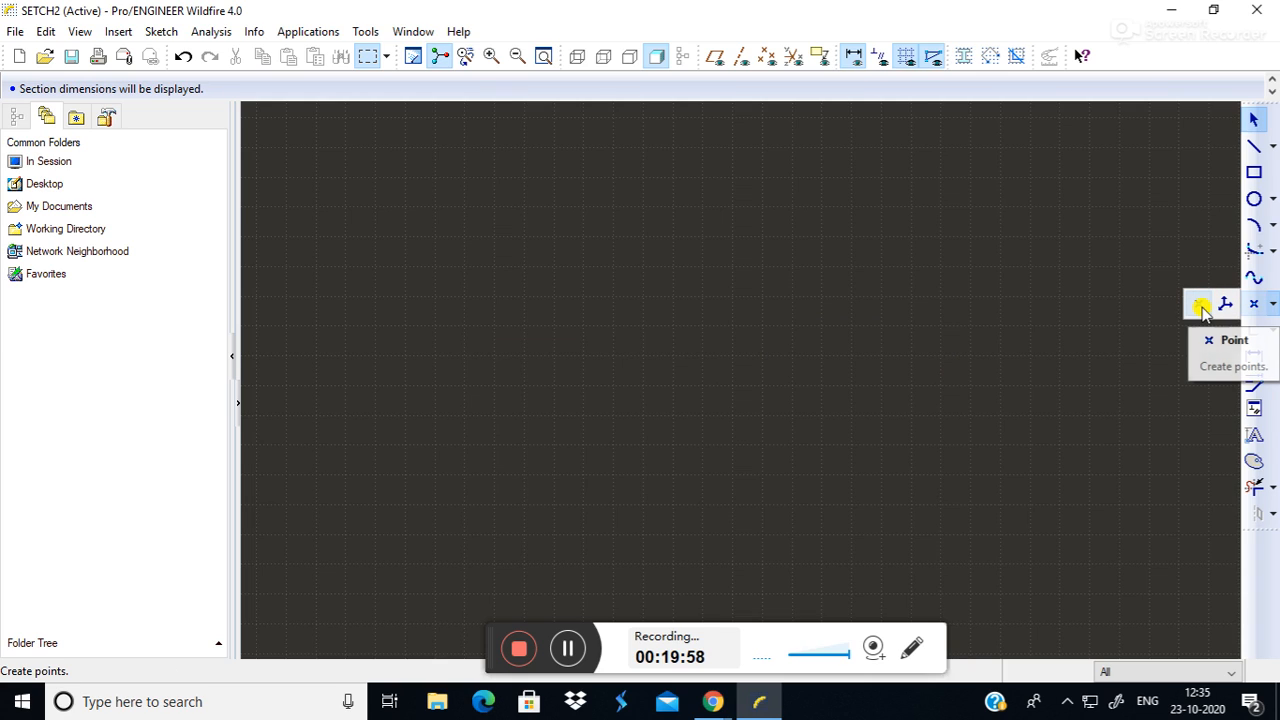
{"action": "left_click", "coordinate": [1201, 308]}
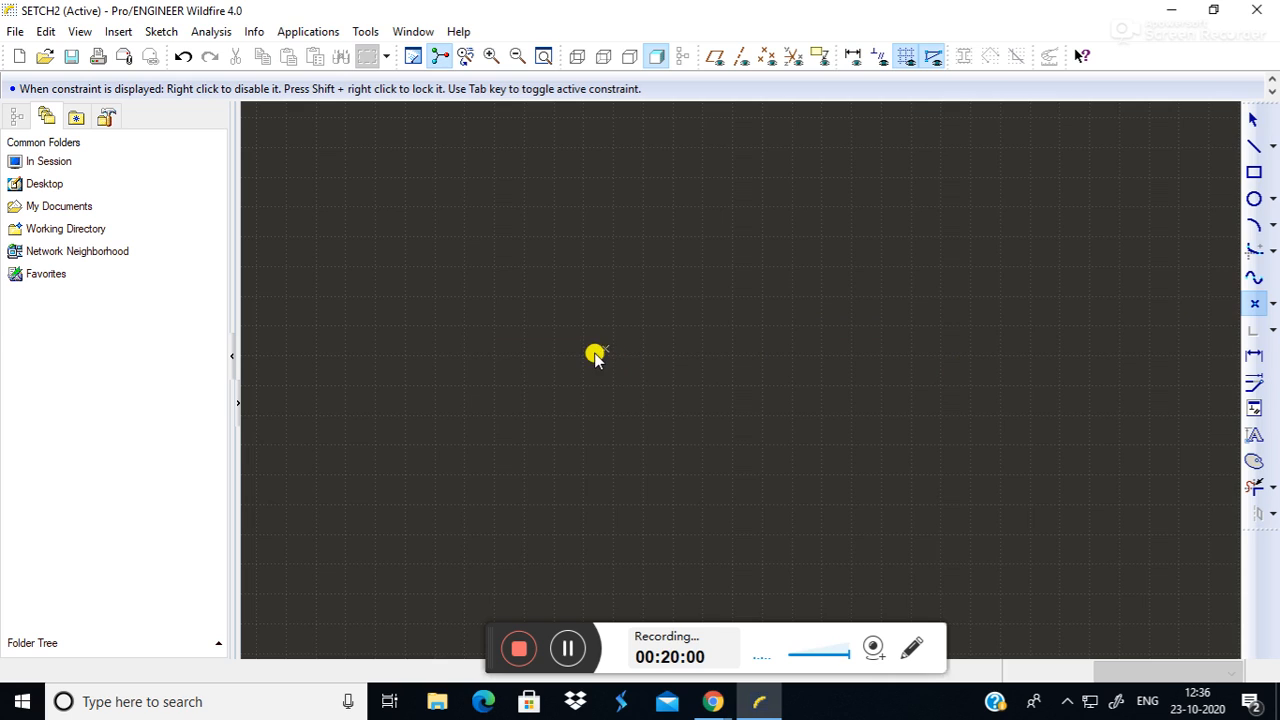
{"action": "left_click", "coordinate": [1273, 303]}
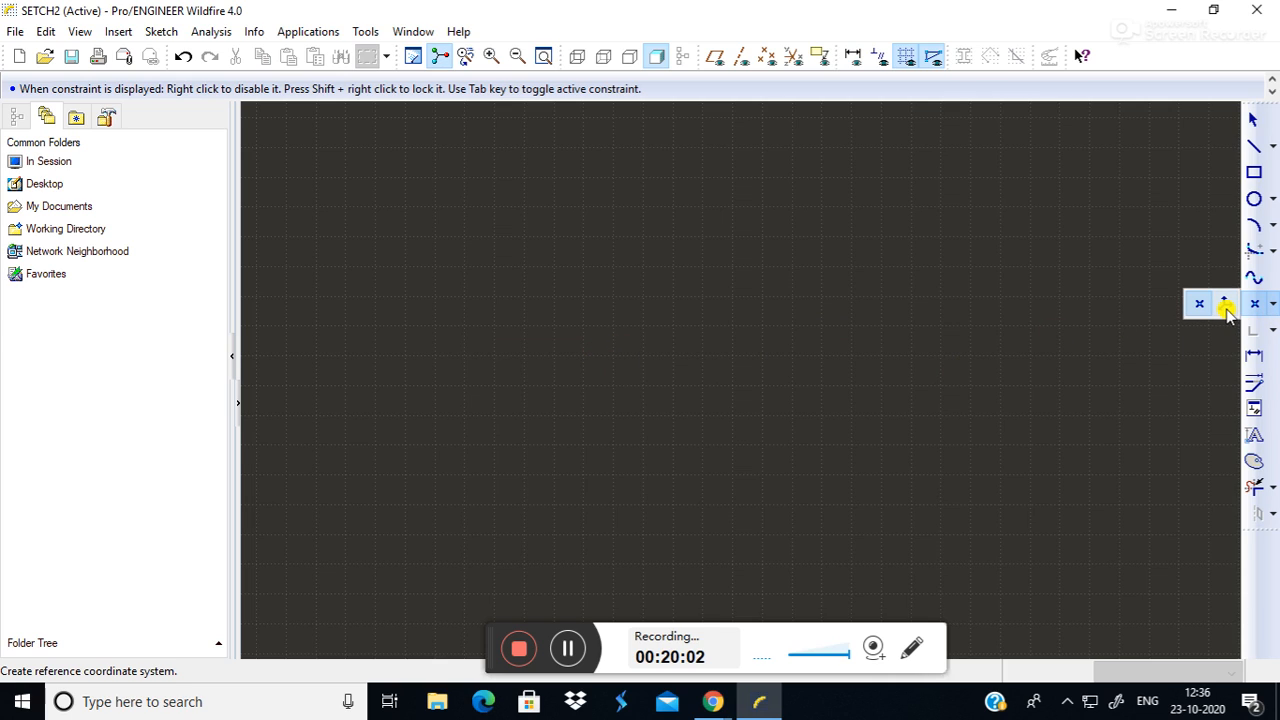
{"action": "left_click", "coordinate": [1226, 306]}
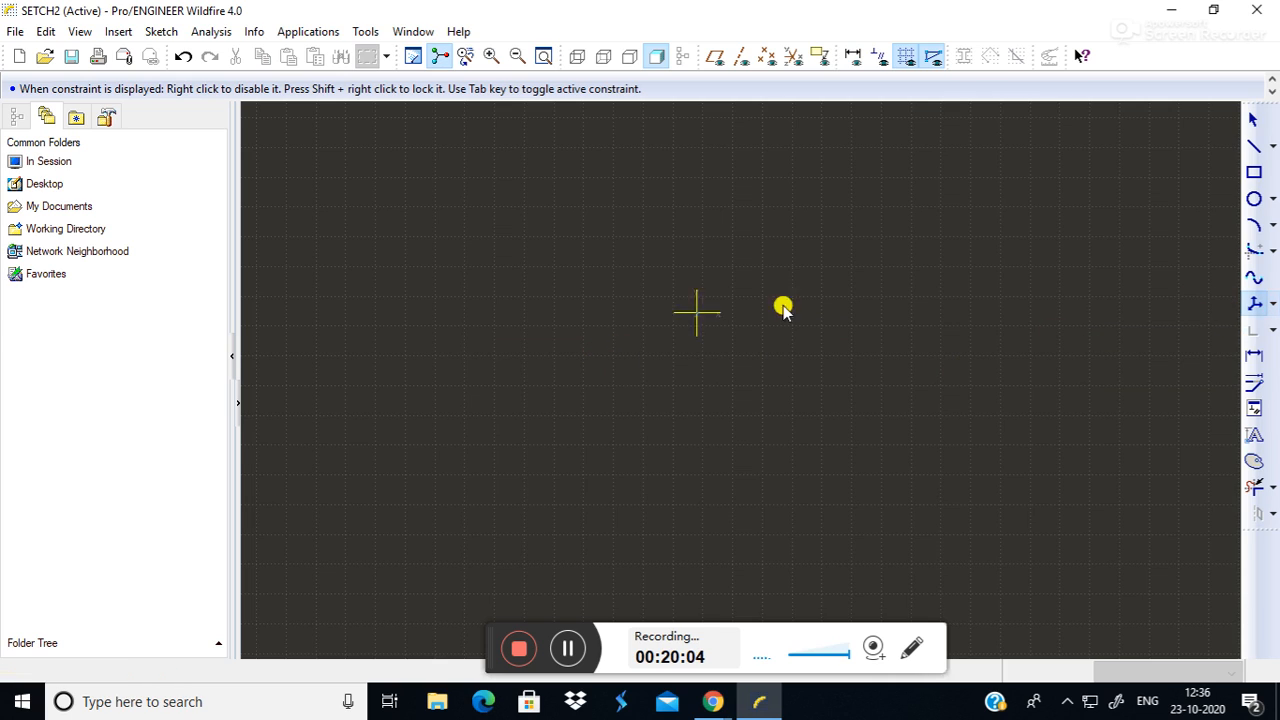
{"action": "left_click", "coordinate": [727, 360]}
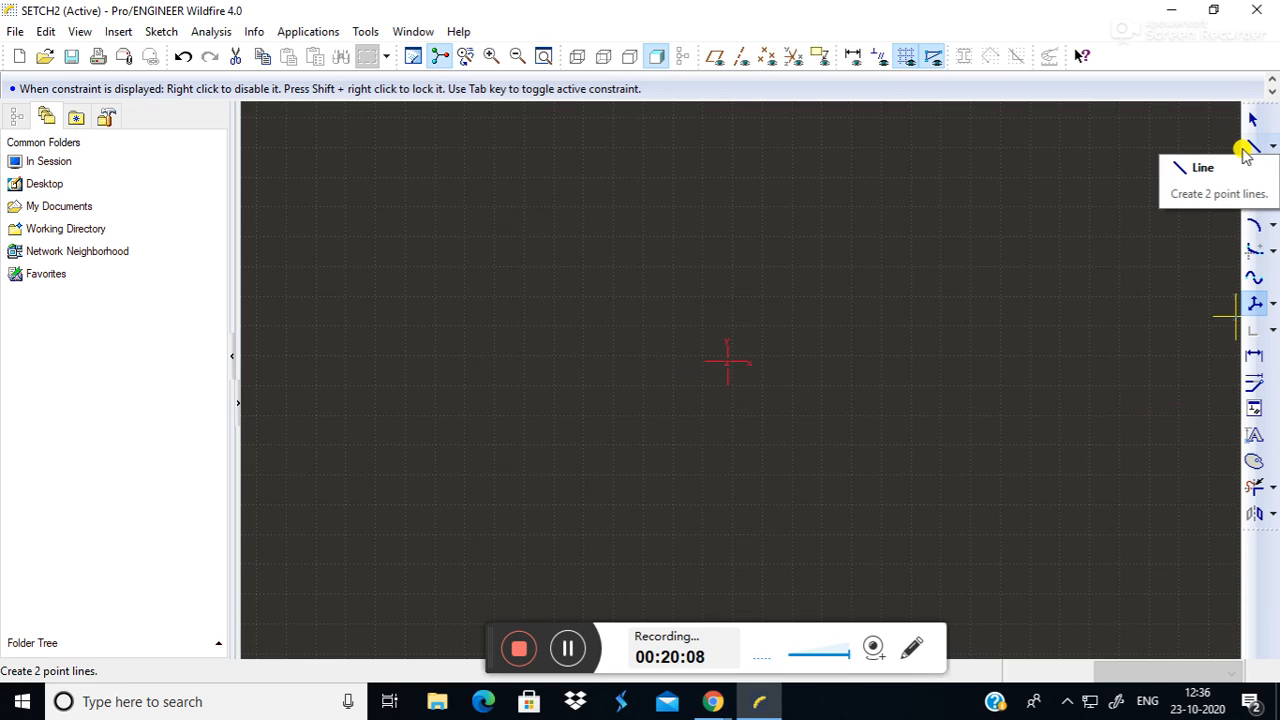
Draw a horizontal line about 14.3 long, about 4.4 above the coordinate system.
{"action": "left_click", "coordinate": [1254, 120]}
{"action": "left_click", "coordinate": [466, 229]}
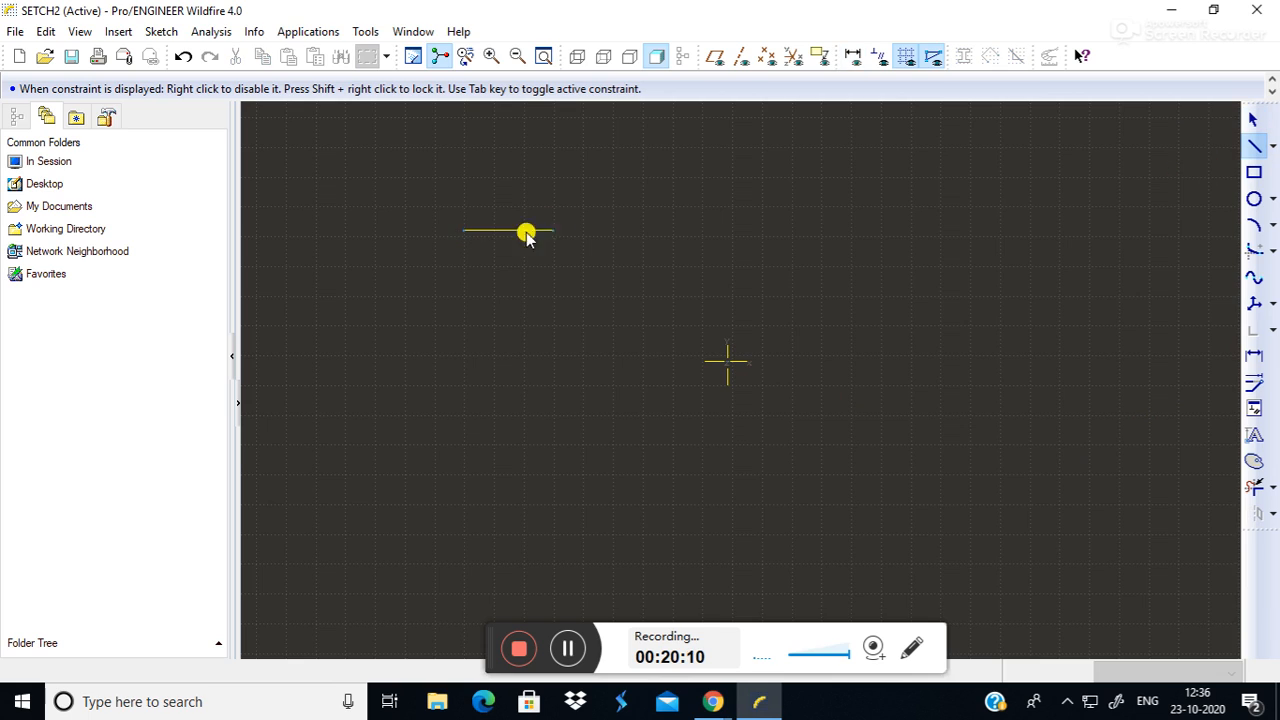
{"action": "left_click", "coordinate": [891, 231]}
{"action": "left_click", "coordinate": [1251, 124]}
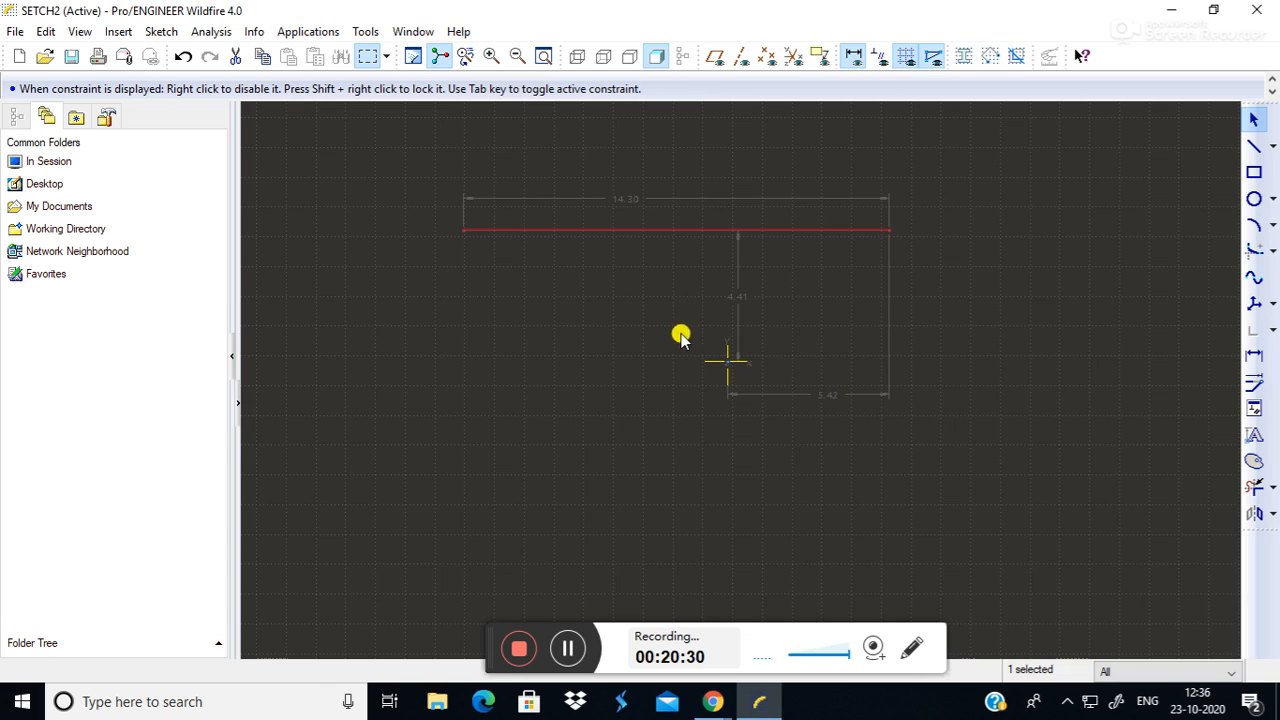
{"action": "left_click", "coordinate": [980, 345]}
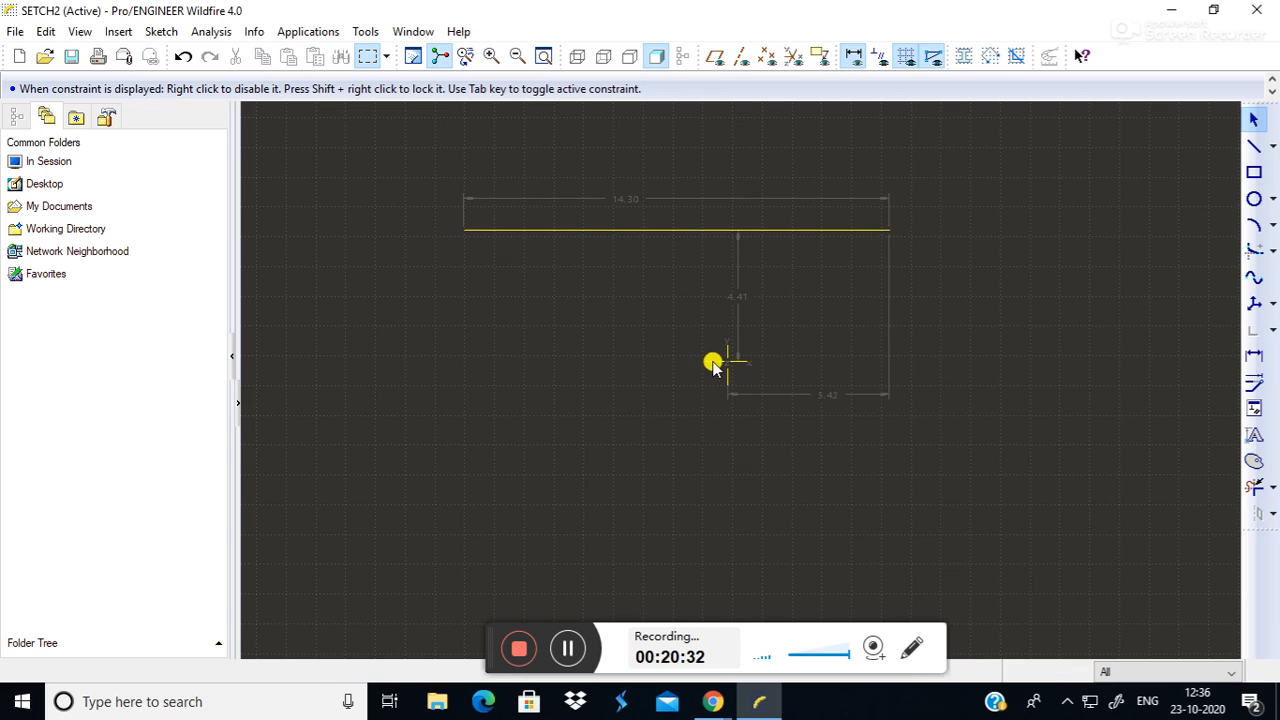
Delete the coordinate system and the horizontal line to empty the sketch.
{"action": "left_click_drag", "start_coordinate": [654, 302], "coordinate": [852, 486]}
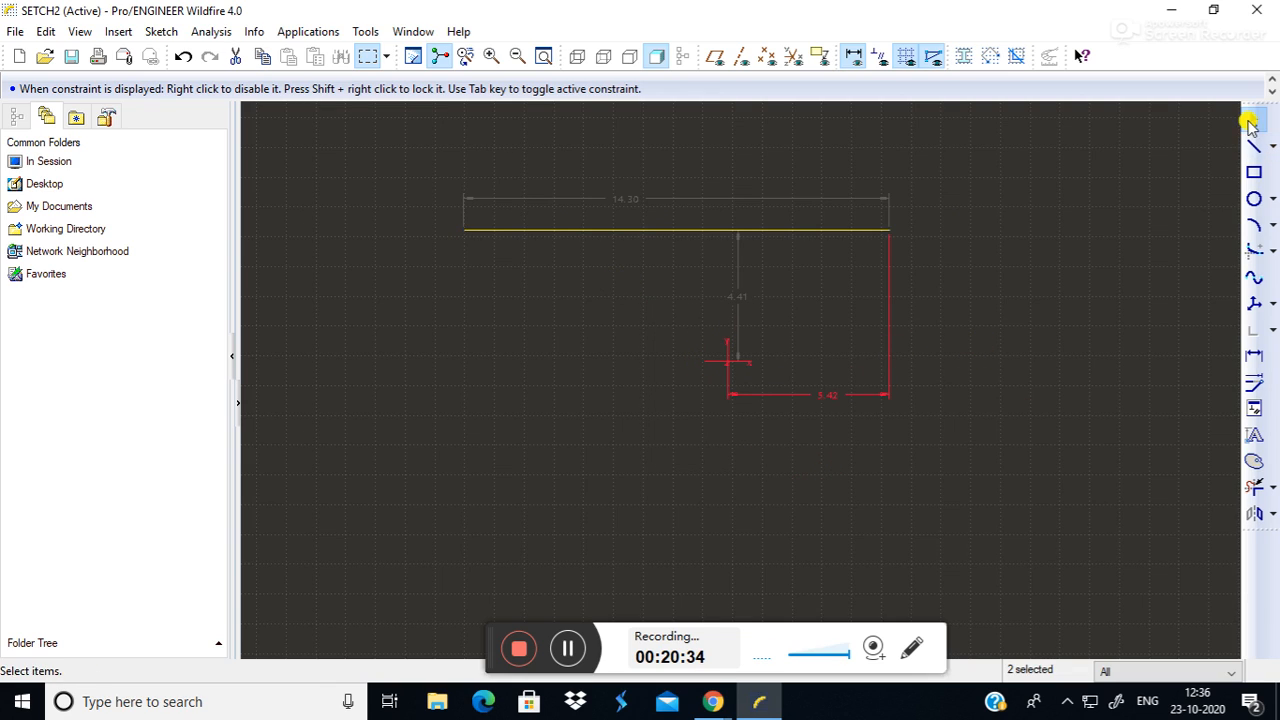
{"action": "key", "text": "Delete"}
{"action": "left_click_drag", "start_coordinate": [374, 157], "coordinate": [906, 448]}
{"action": "key", "text": "Delete"}
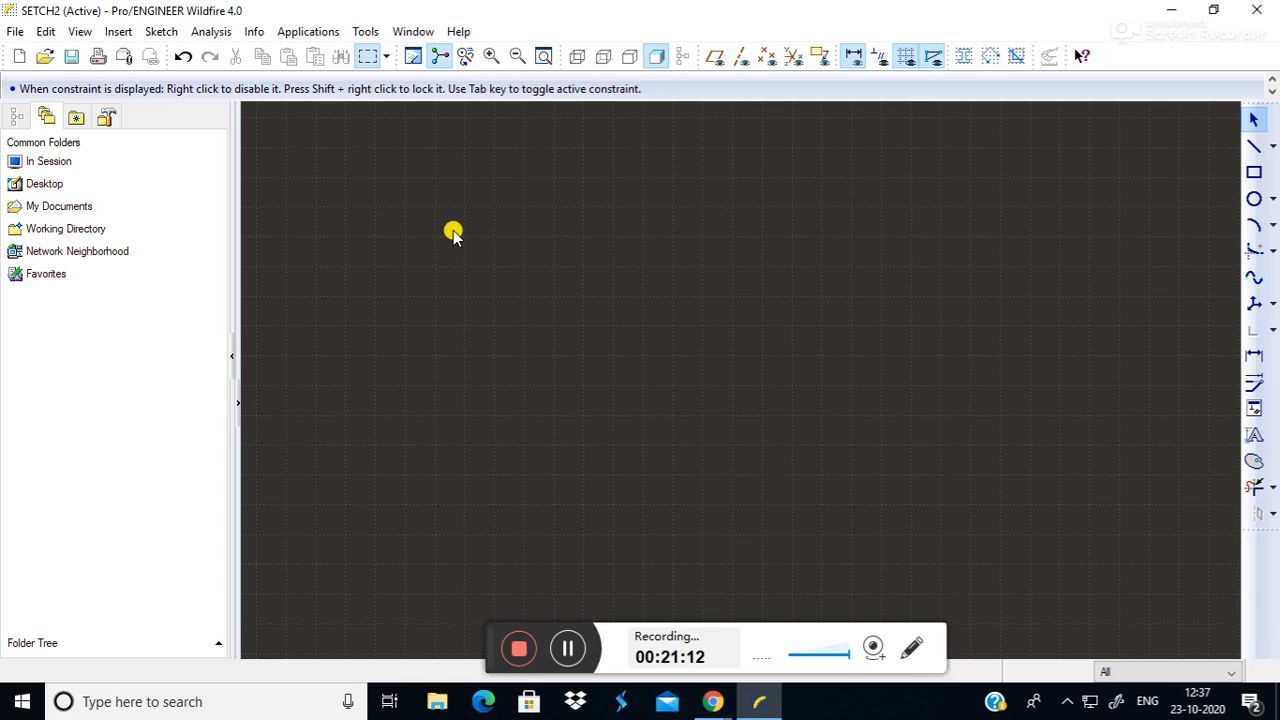
Draw a single horizontal line about 24 long across the grid.
{"action": "left_click", "coordinate": [1254, 146]}
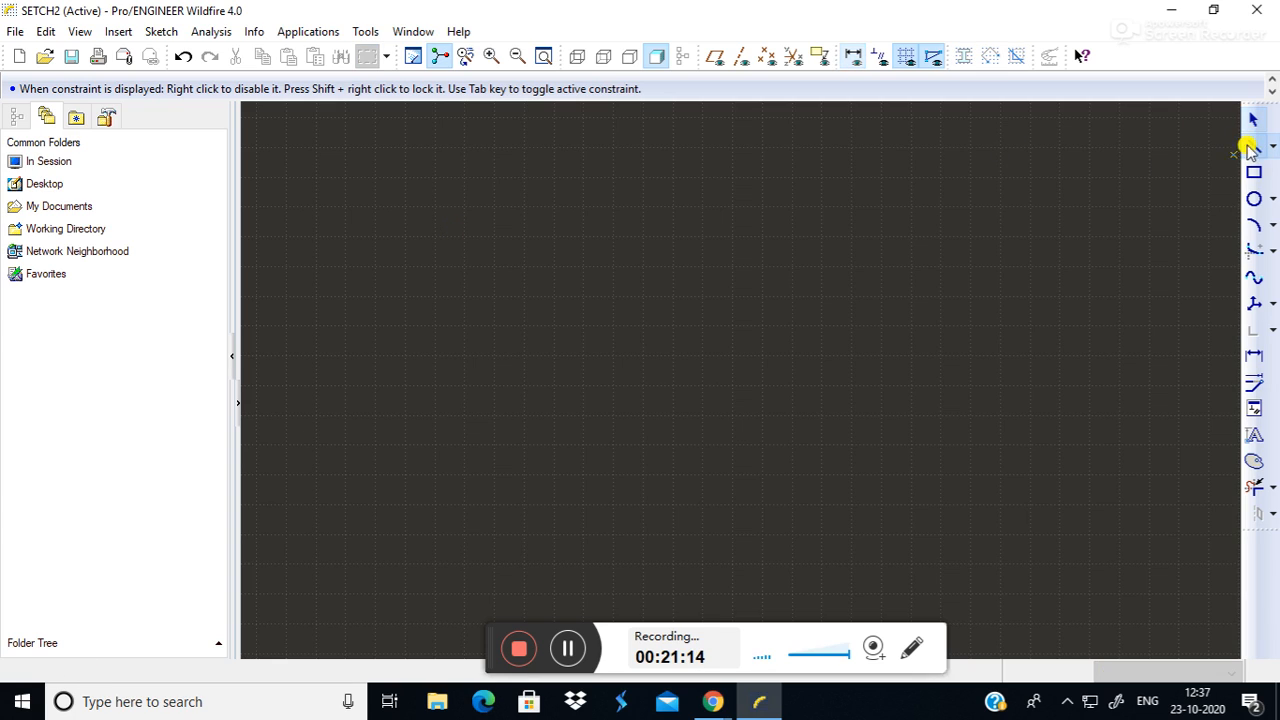
{"action": "left_click", "coordinate": [316, 434]}
{"action": "left_click", "coordinate": [1031, 434]}
{"action": "middle_click", "coordinate": [1222, 122]}
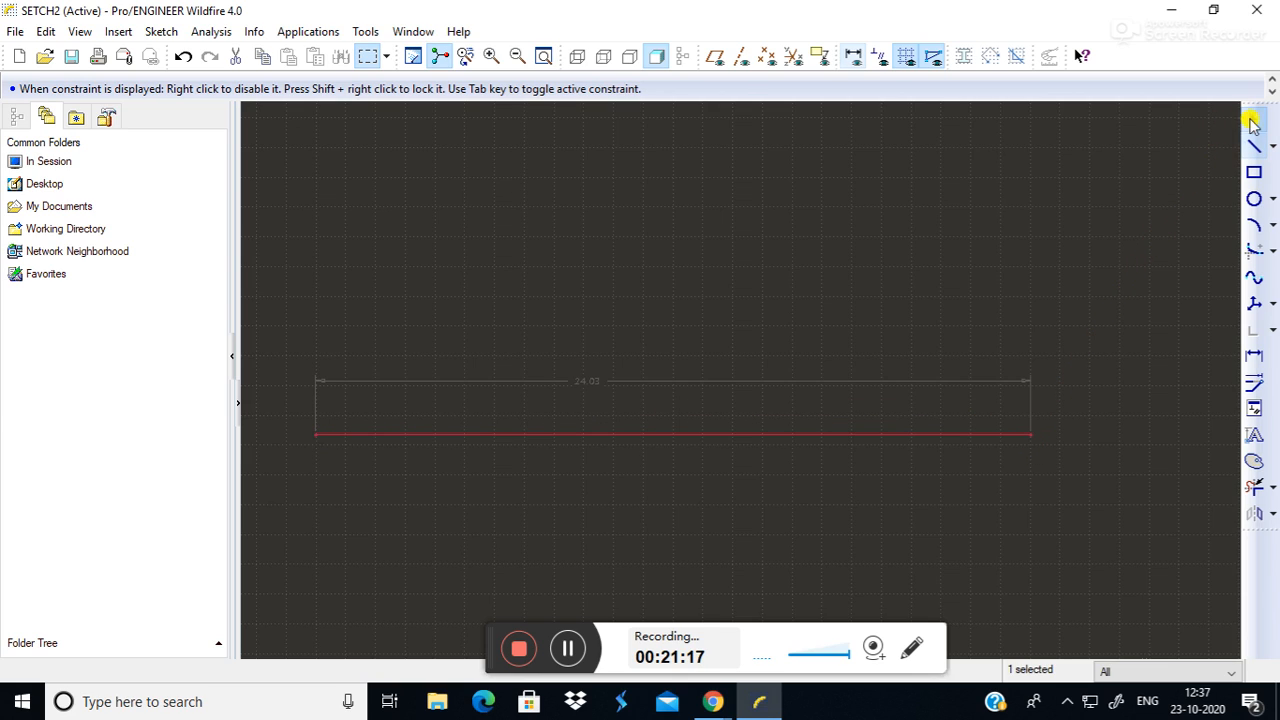
{"action": "double_click", "coordinate": [585, 381]}
{"action": "type", "text": "1"}
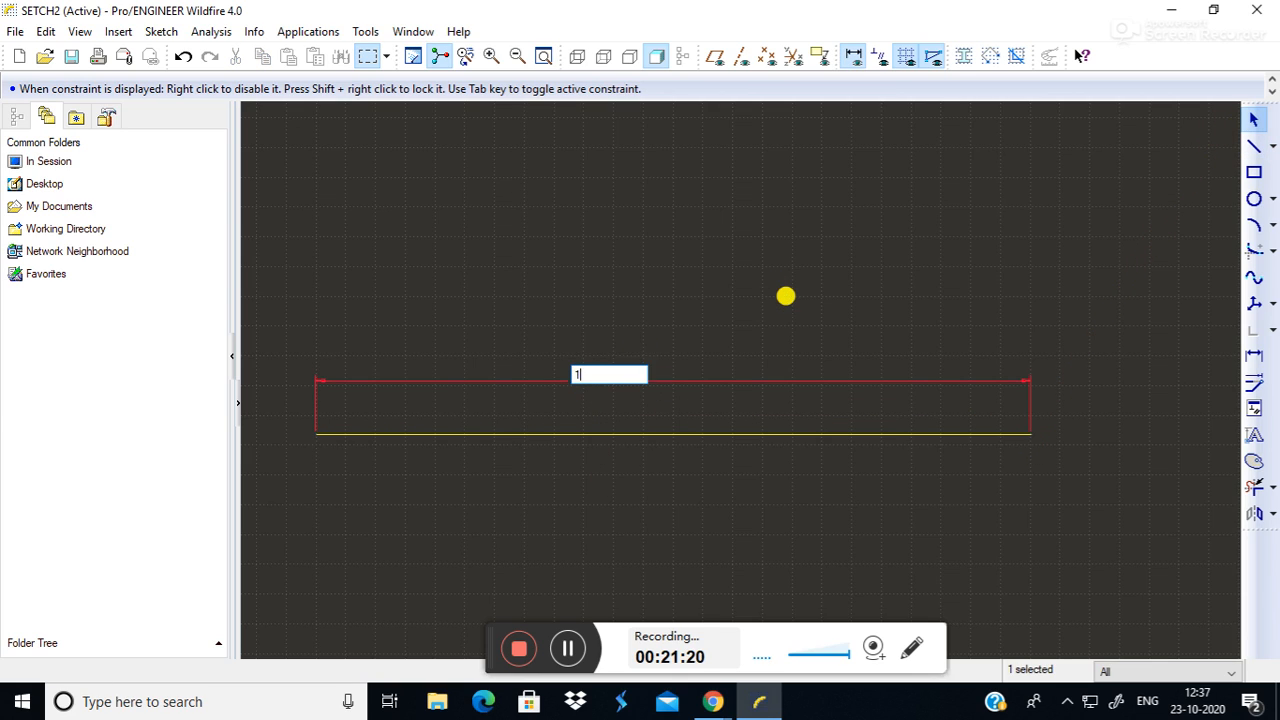
{"action": "type", "text": "000000000"}
{"action": "key", "text": "Return"}
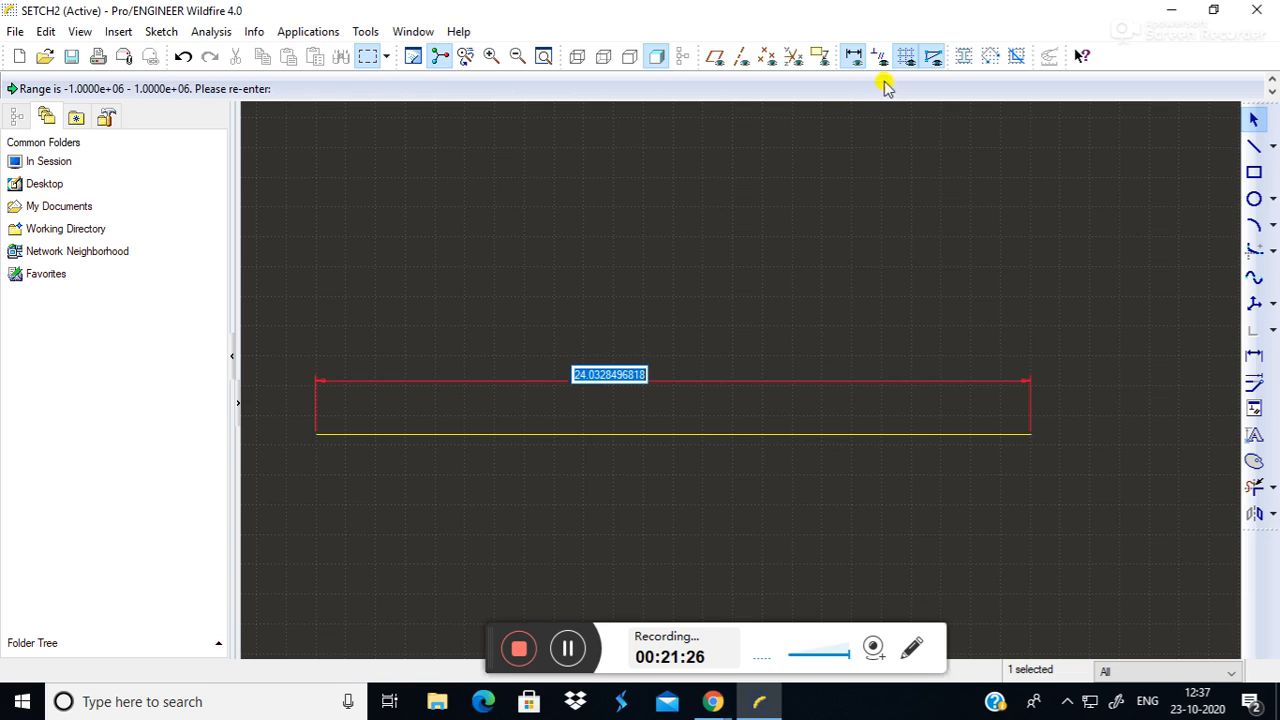
Set the horizontal line's length to 100000.
{"action": "key", "text": "BackSpace"}
{"action": "type", "text": "100000"}
{"action": "key", "text": "Return"}
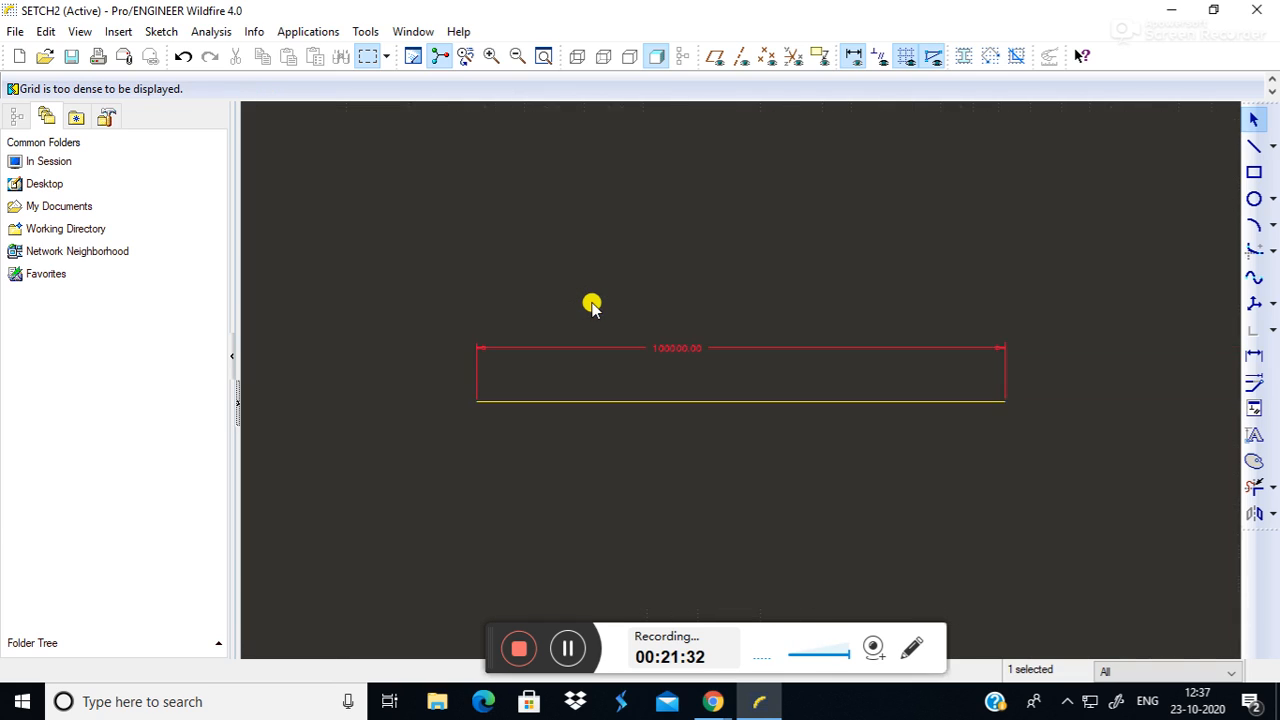
Try to set the horizontal line's length to 10000000.
{"action": "left_click", "coordinate": [688, 358]}
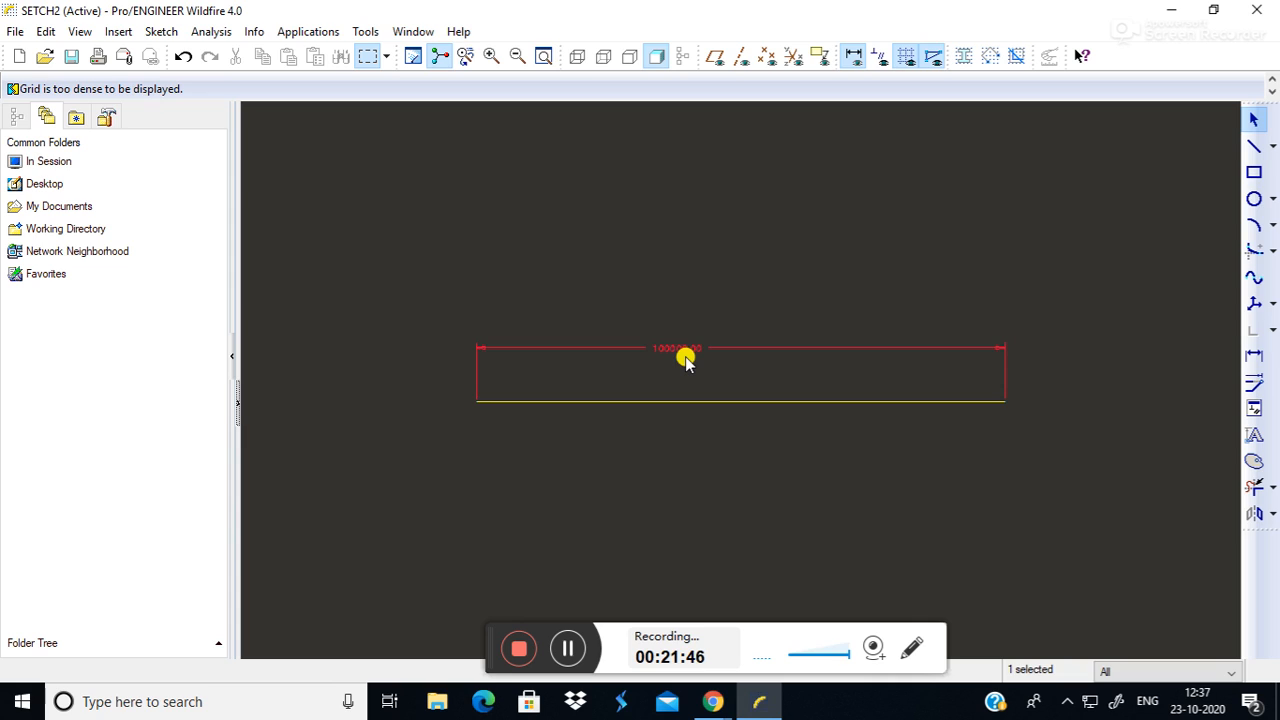
{"action": "double_click", "coordinate": [685, 352]}
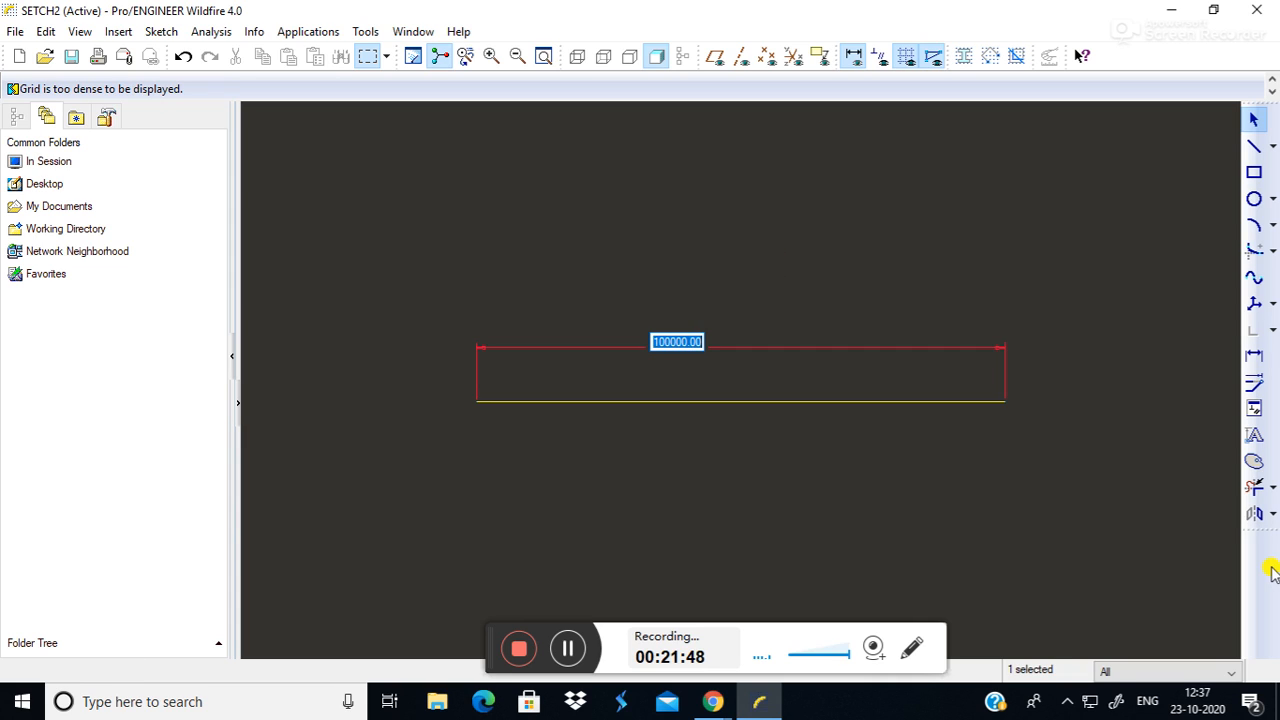
{"action": "key", "text": "Right"}
{"action": "type", "text": "0"}
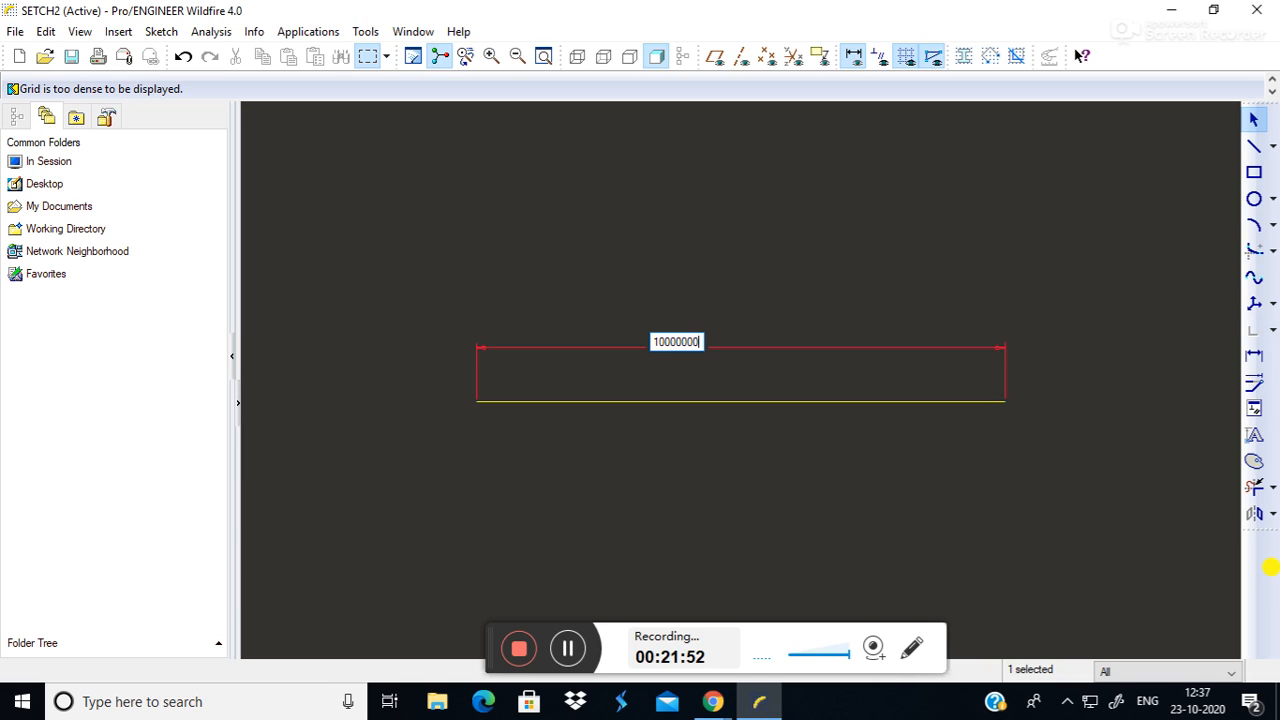
{"action": "key", "text": "Return"}
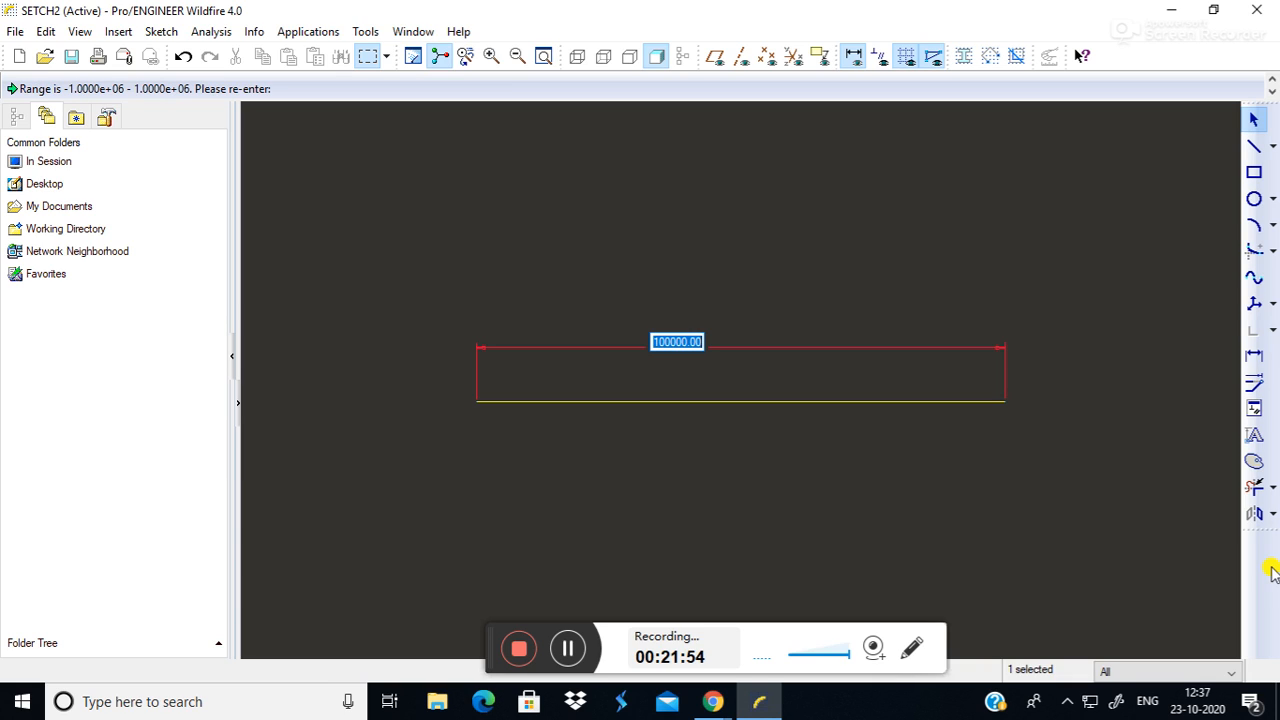
Set the horizontal line's length to 1000000.
{"action": "key", "text": "BackSpace"}
{"action": "type", "text": "100000"}
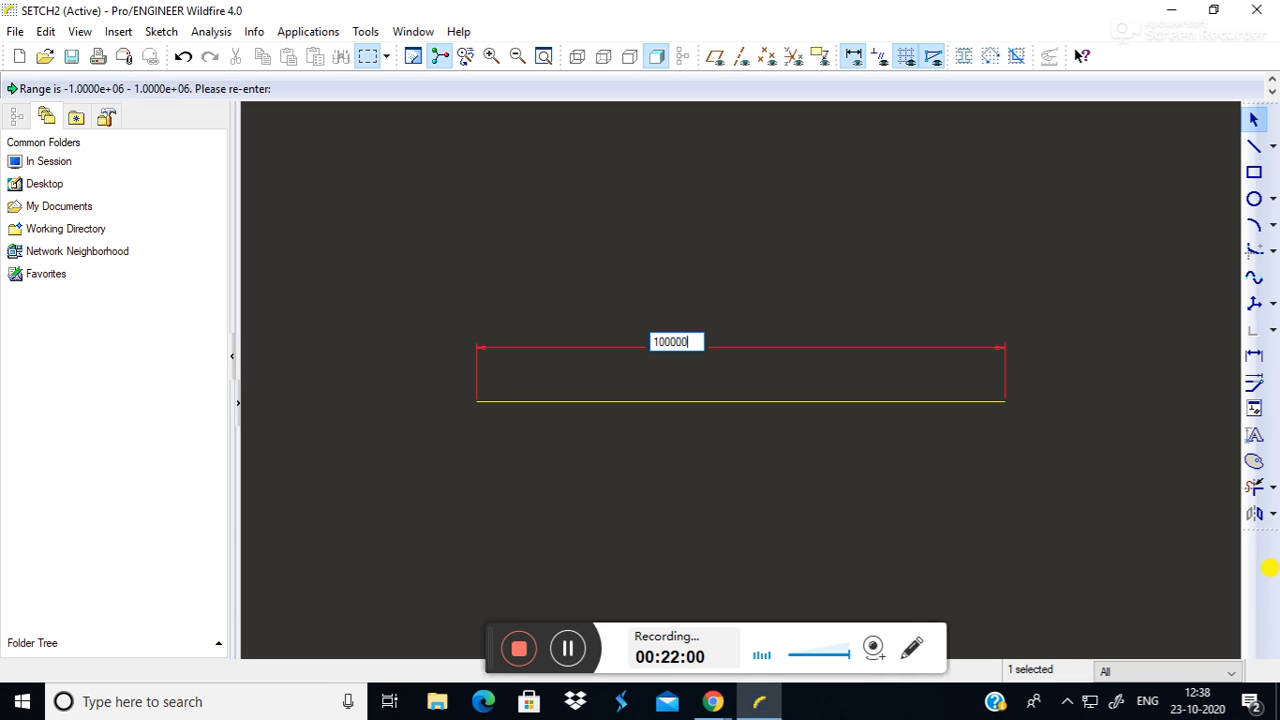
{"action": "type", "text": "0"}
{"action": "key", "text": "Return"}
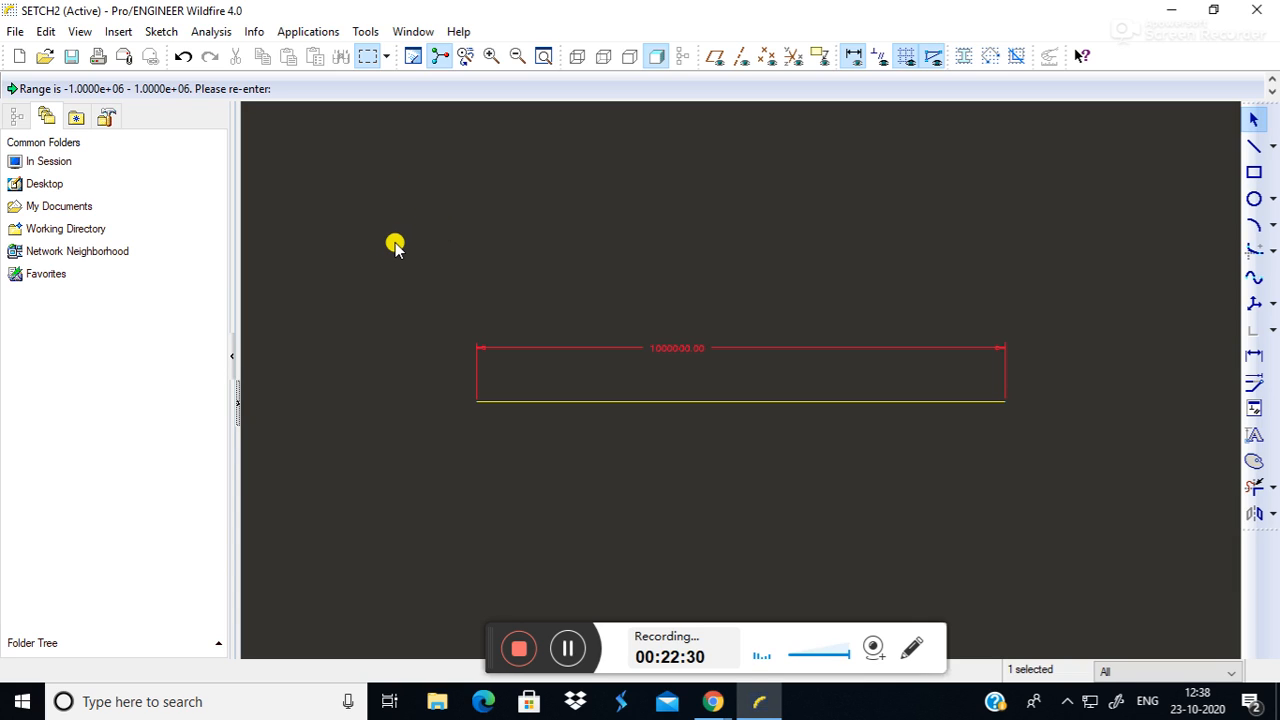
Delete the horizontal line together with its dimension to empty the sketch.
{"action": "mouse_move", "coordinate": [391, 214]}
{"action": "left_mouse_down"}
{"action": "mouse_move", "coordinate": [929, 580]}
{"action": "mouse_move", "coordinate": [1148, 608]}
{"action": "left_mouse_up"}
{"action": "key", "text": "Delete"}
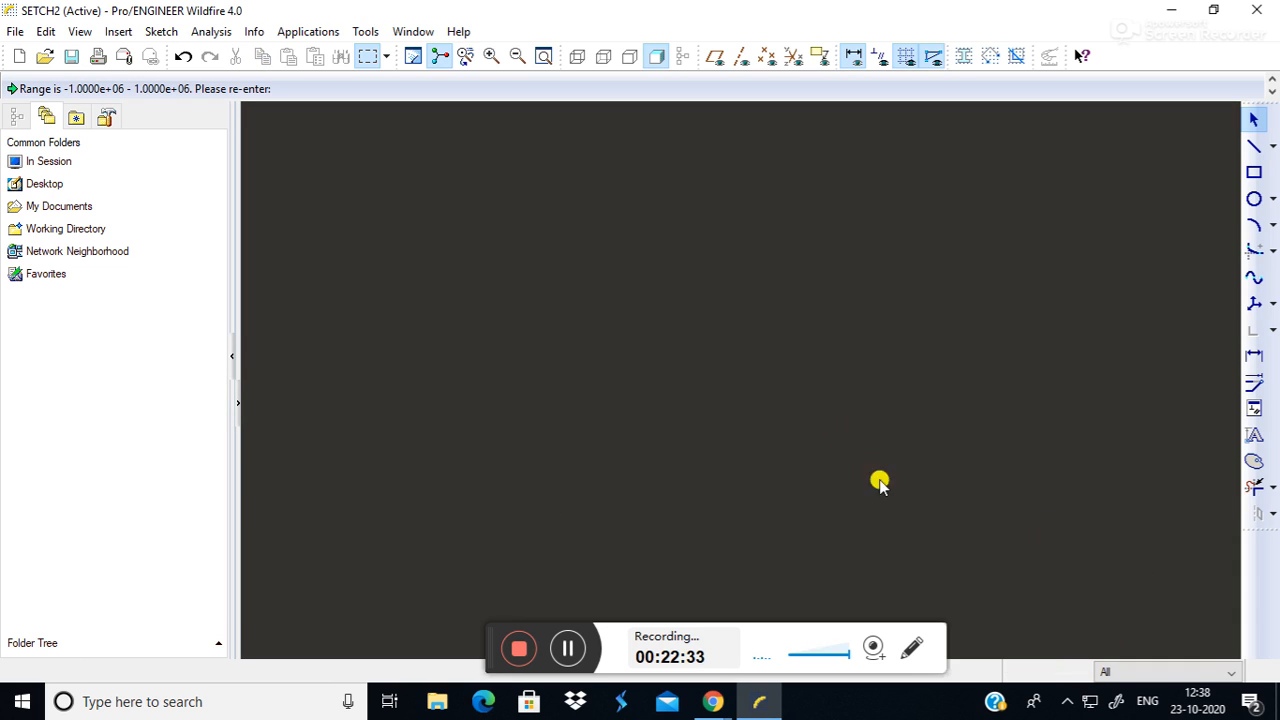
{"action": "left_click", "coordinate": [548, 51]}
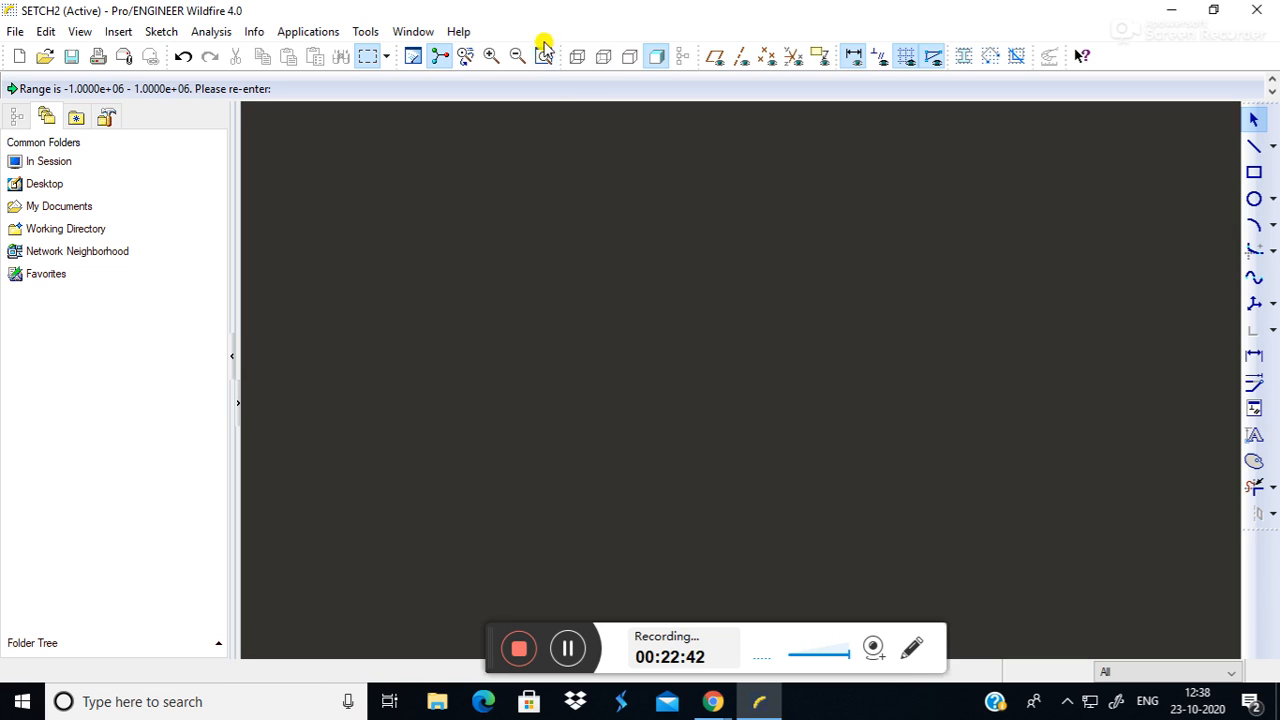
{"action": "left_click", "coordinate": [517, 58]}
{"action": "left_click", "coordinate": [518, 57]}
{"action": "left_click", "coordinate": [546, 59]}
{"action": "left_click", "coordinate": [1256, 148]}
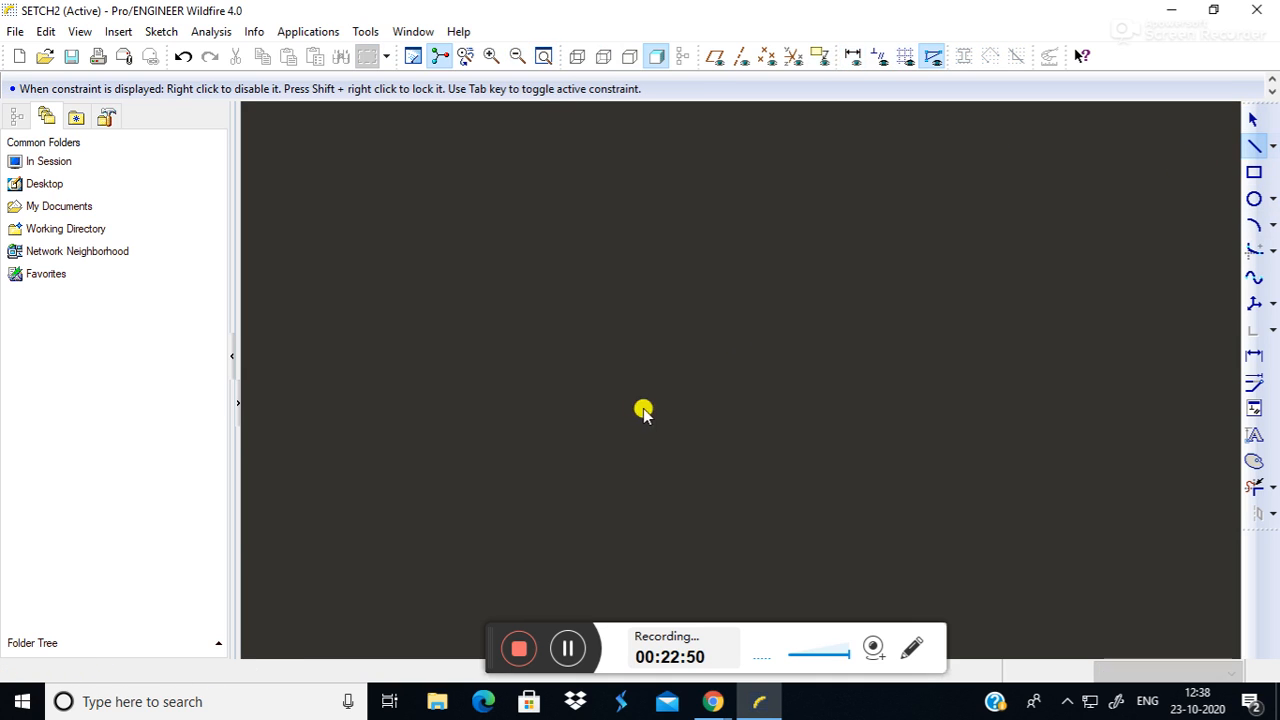
{"action": "left_click", "coordinate": [557, 410]}
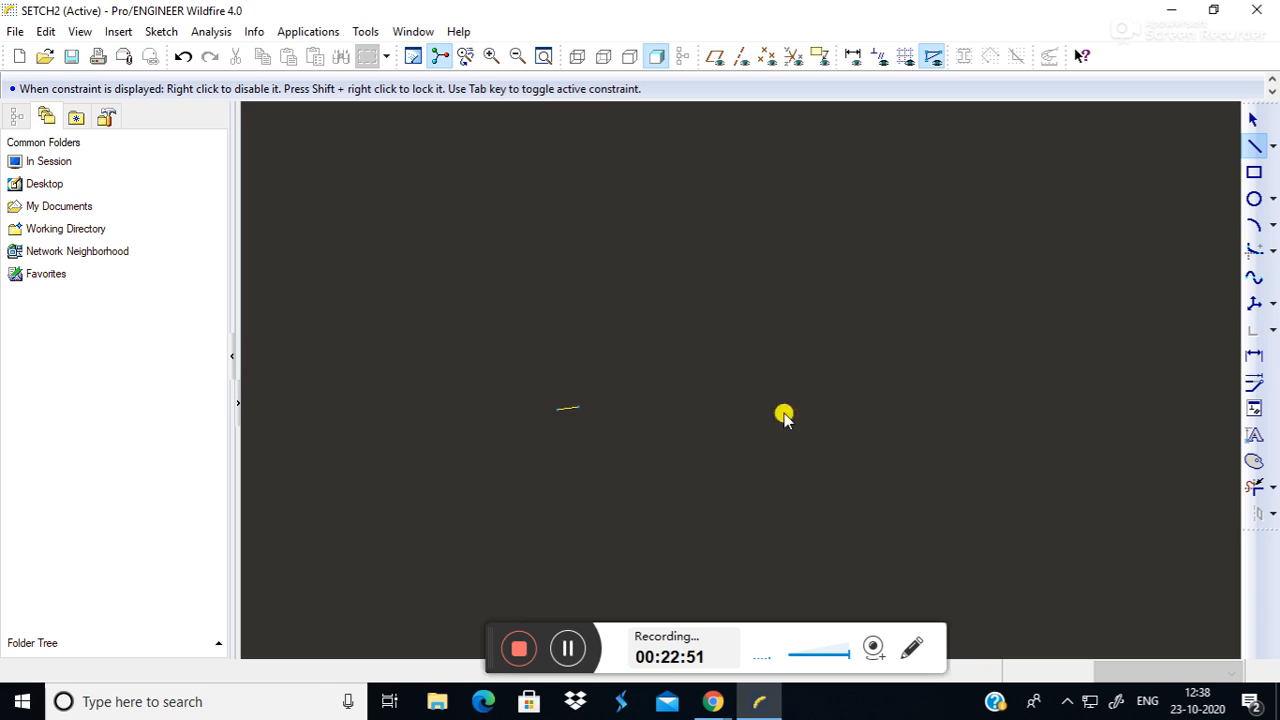
{"action": "left_click", "coordinate": [691, 400]}
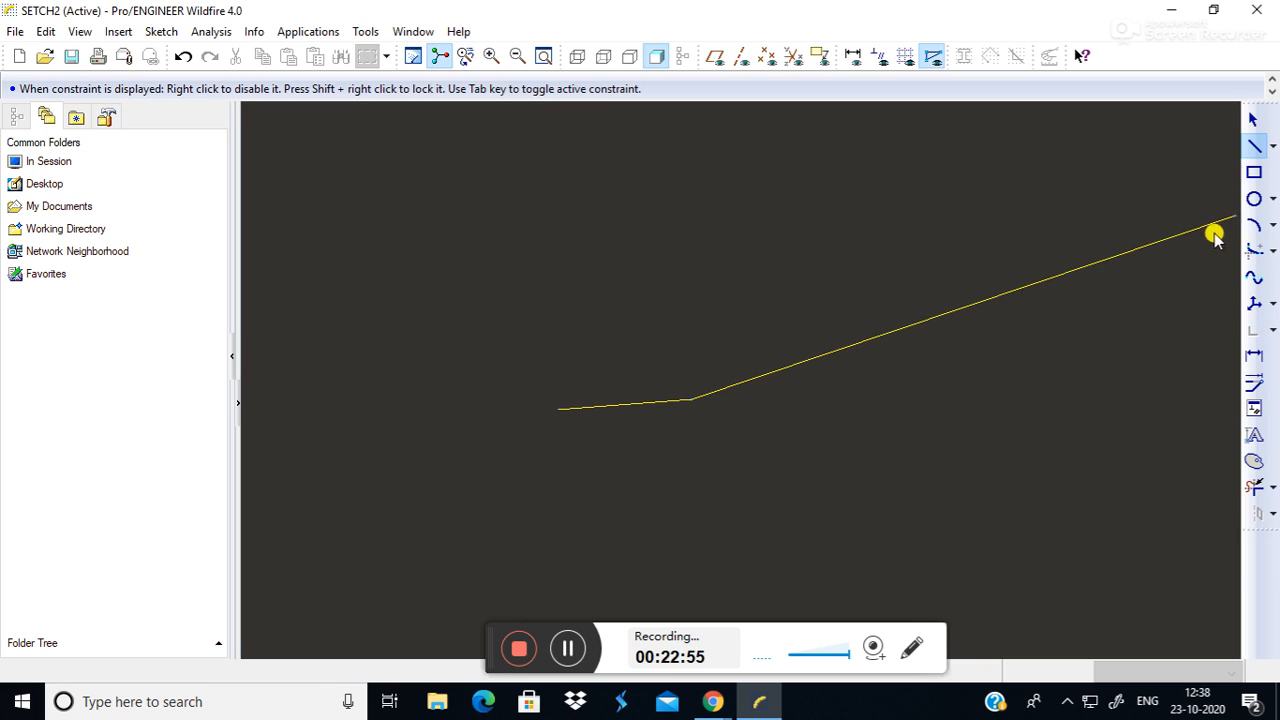
{"action": "left_click", "coordinate": [1253, 119]}
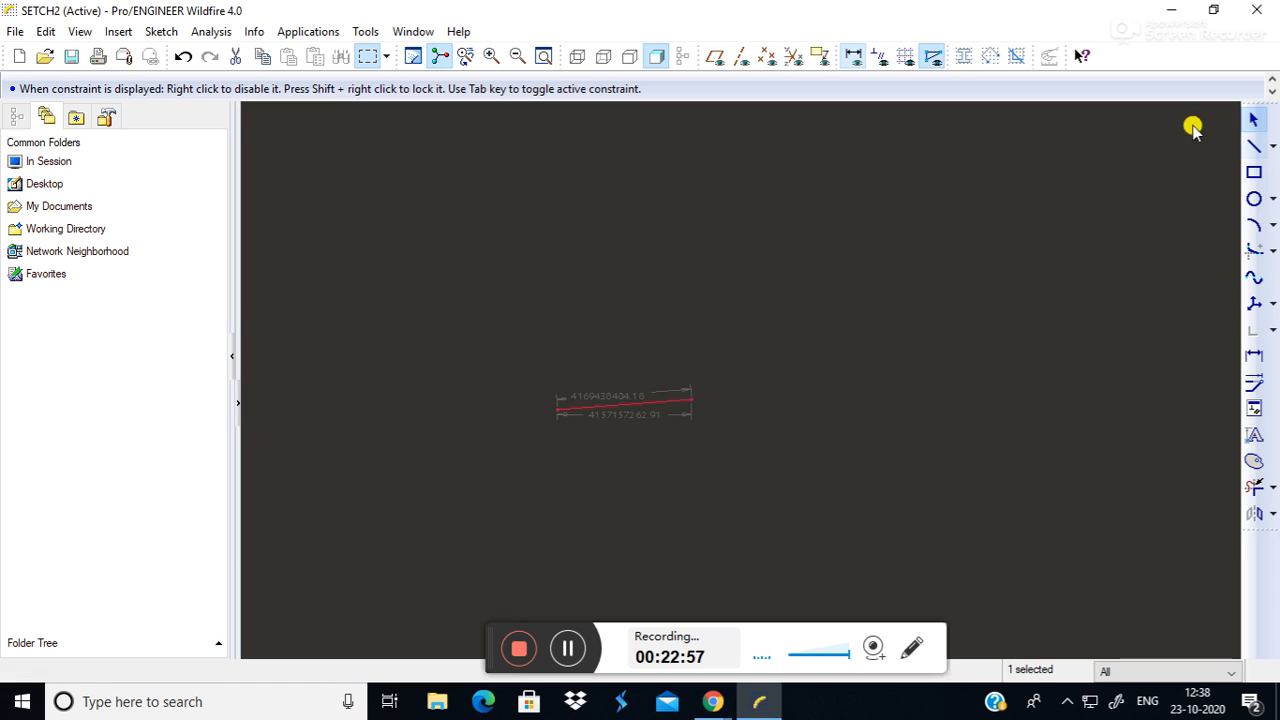
Try to set the slanted line's length to 90.
{"action": "double_click", "coordinate": [605, 396]}
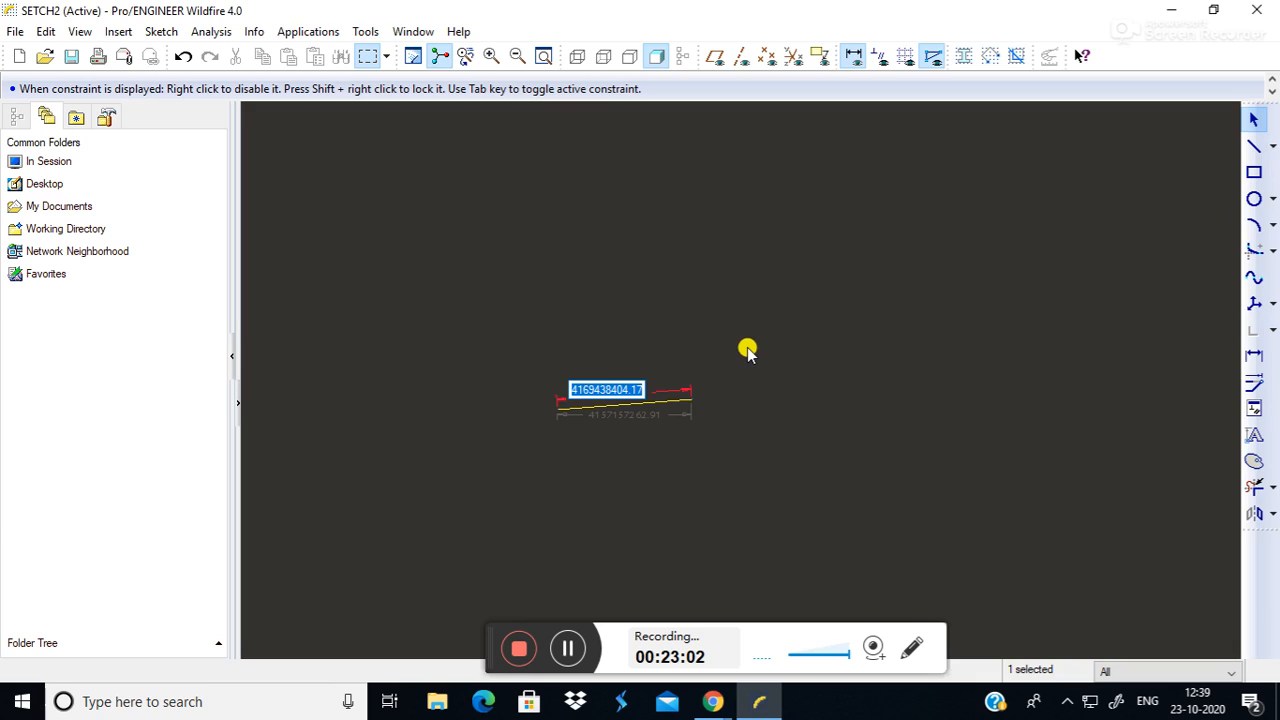
{"action": "key", "text": "BackSpace"}
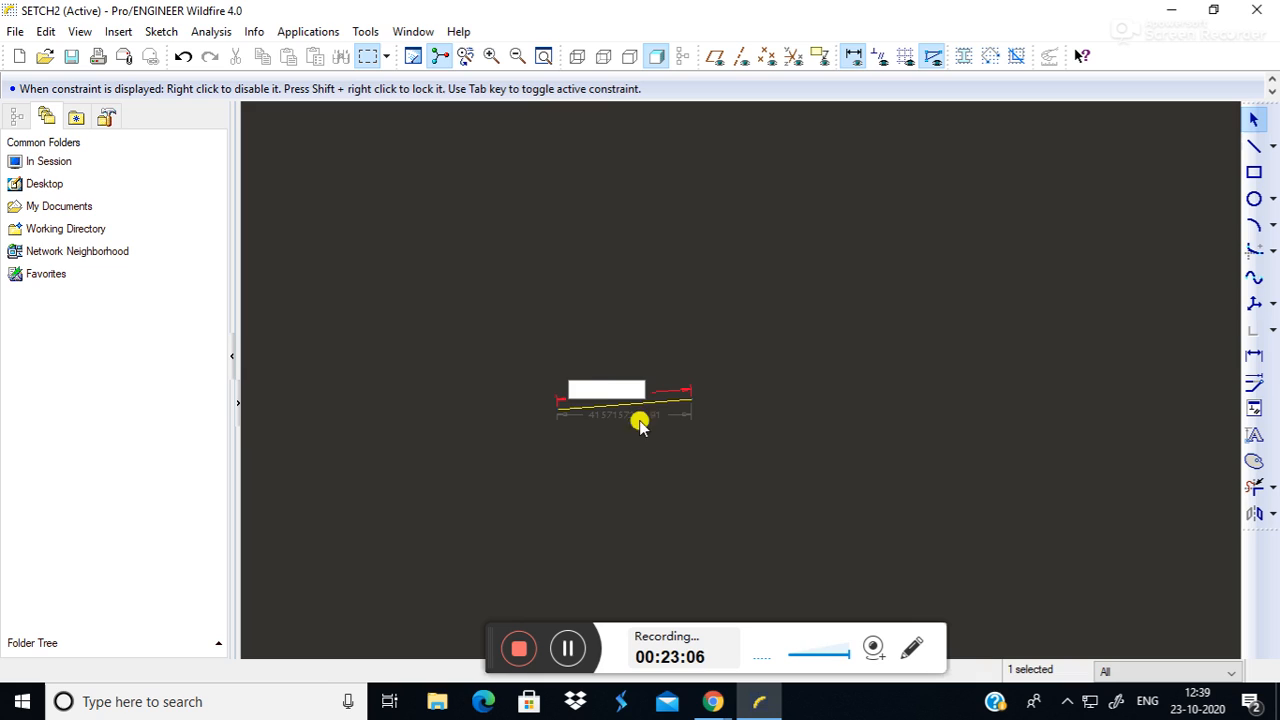
{"action": "type", "text": "90"}
{"action": "key", "text": "Return"}
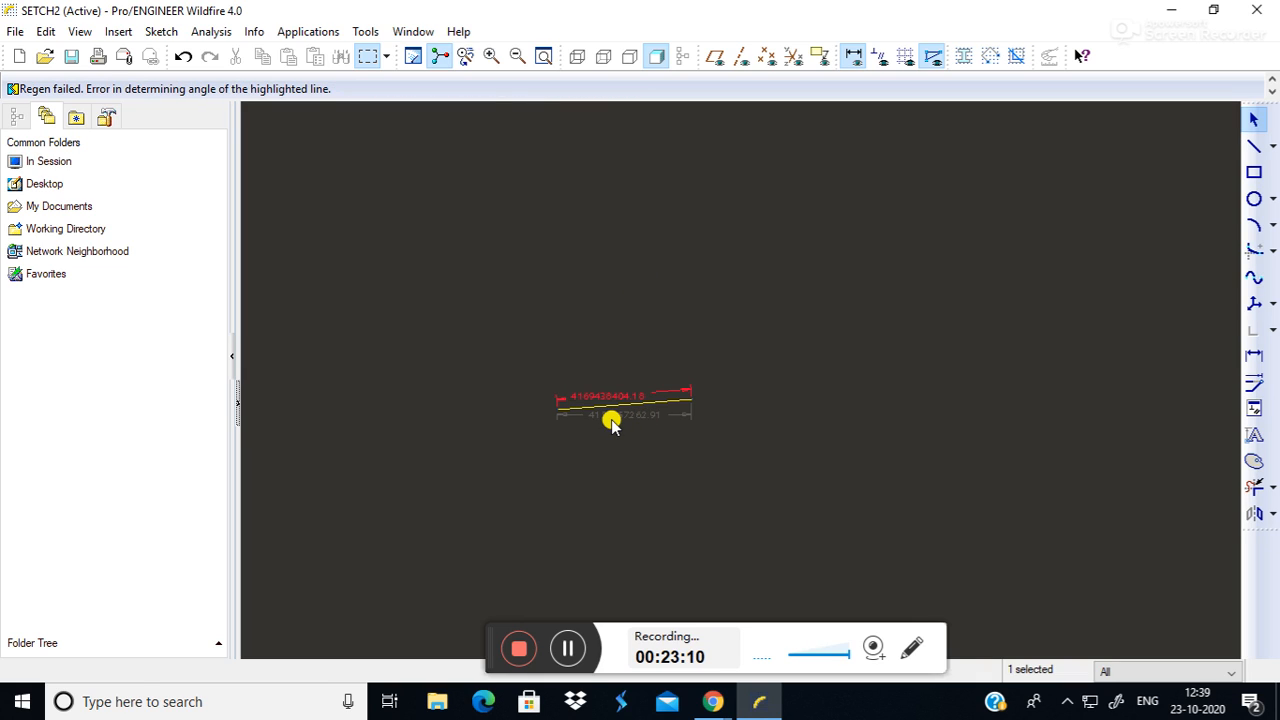
Set the slanted line's horizontal dimension to 10.
{"action": "double_click", "coordinate": [636, 411]}
{"action": "type", "text": "10"}
{"action": "key", "text": "Return"}
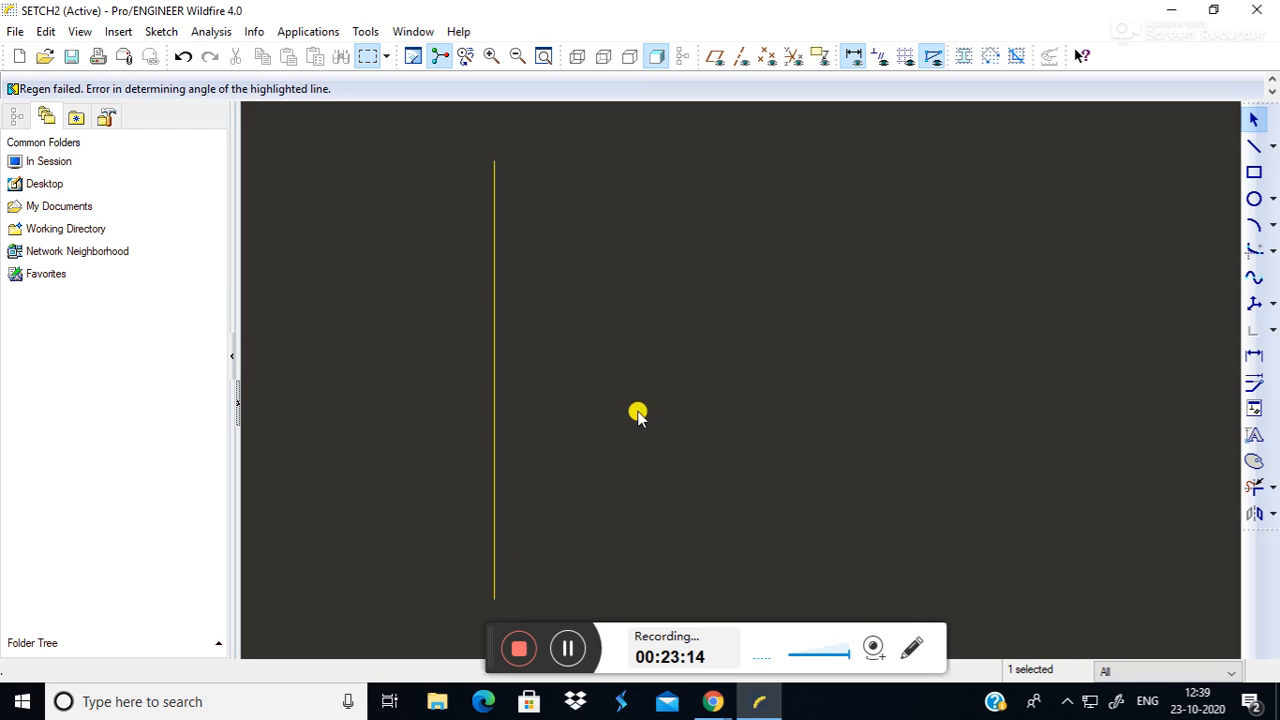
Turn off the display of section dimensions and delete the tall vertical line.
{"action": "left_click", "coordinate": [853, 56]}
{"action": "left_click", "coordinate": [539, 61]}
{"action": "mouse_move", "coordinate": [463, 152]}
{"action": "left_mouse_down"}
{"action": "mouse_move", "coordinate": [543, 609]}
{"action": "mouse_move", "coordinate": [600, 622]}
{"action": "left_mouse_up"}
{"action": "key", "text": "Delete"}
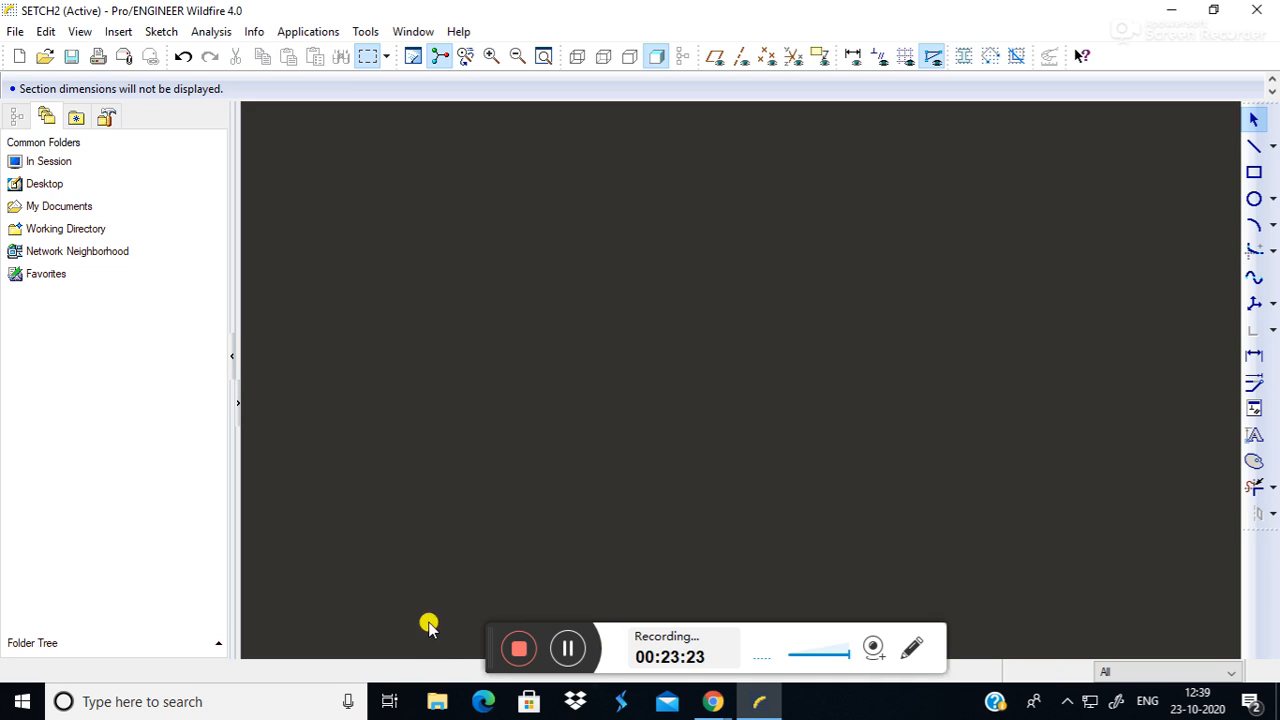
Draw a very short, slightly slanted line in the empty sketch and finish the Line command.
{"action": "left_click", "coordinate": [1254, 146]}
{"action": "left_click", "coordinate": [555, 351]}
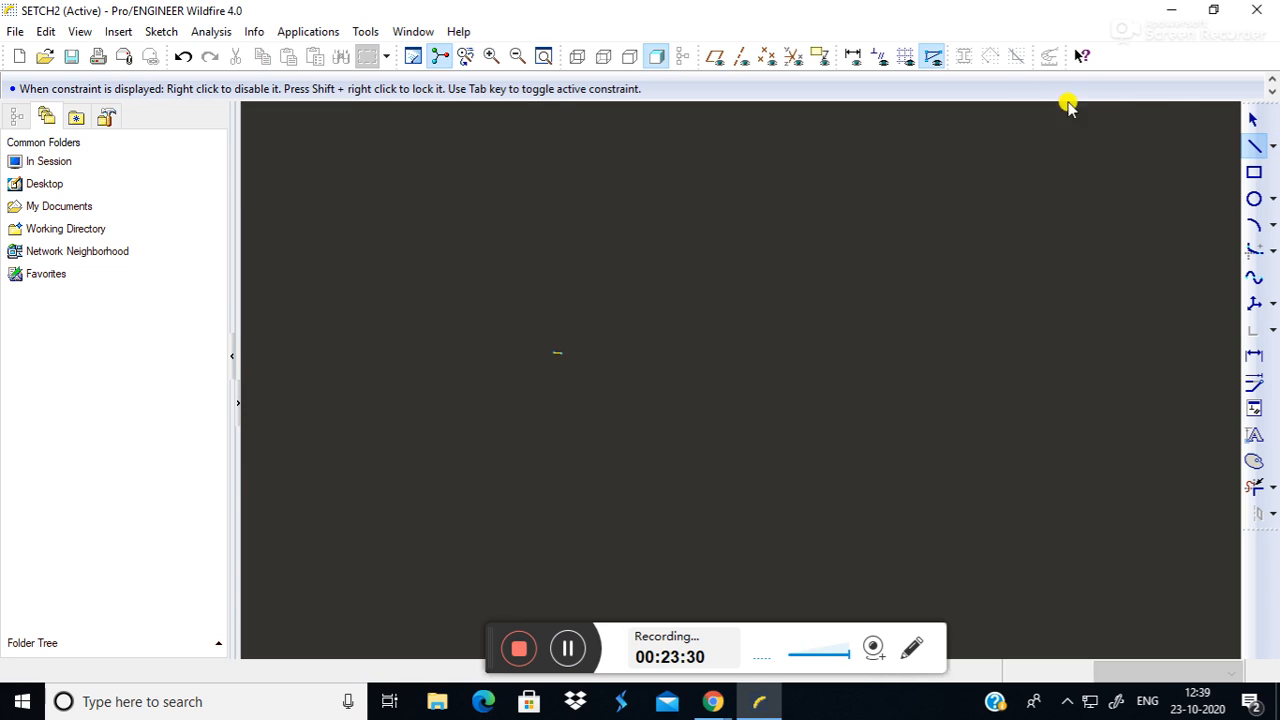
{"action": "left_click", "coordinate": [1253, 119]}
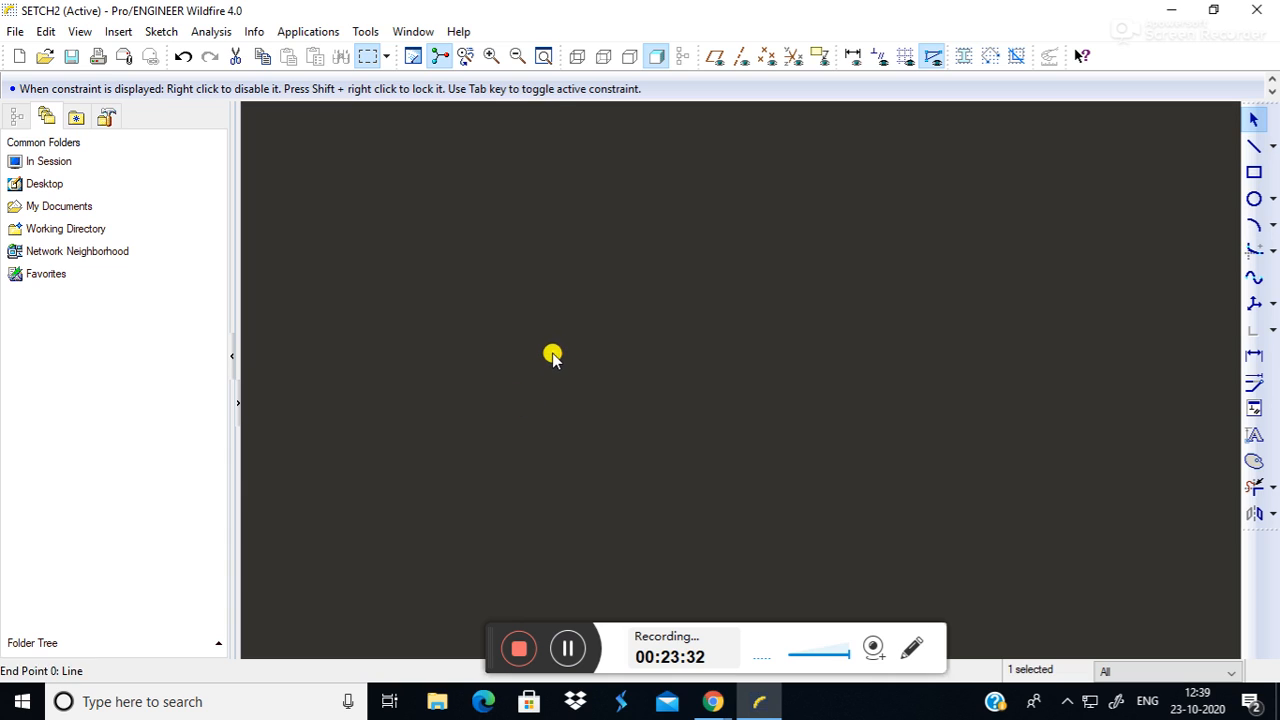
Magnify the area around the very short line until both of its endpoints can be examined clearly.
{"action": "left_click", "coordinate": [474, 56]}
{"action": "left_click", "coordinate": [491, 56]}
{"action": "left_click", "coordinate": [490, 226]}
{"action": "left_click", "coordinate": [686, 548]}
{"action": "left_click", "coordinate": [586, 294]}
{"action": "left_click", "coordinate": [771, 386]}
{"action": "left_click", "coordinate": [434, 397]}
{"action": "left_click", "coordinate": [674, 509]}
{"action": "left_click", "coordinate": [558, 249]}
{"action": "left_click", "coordinate": [675, 375]}
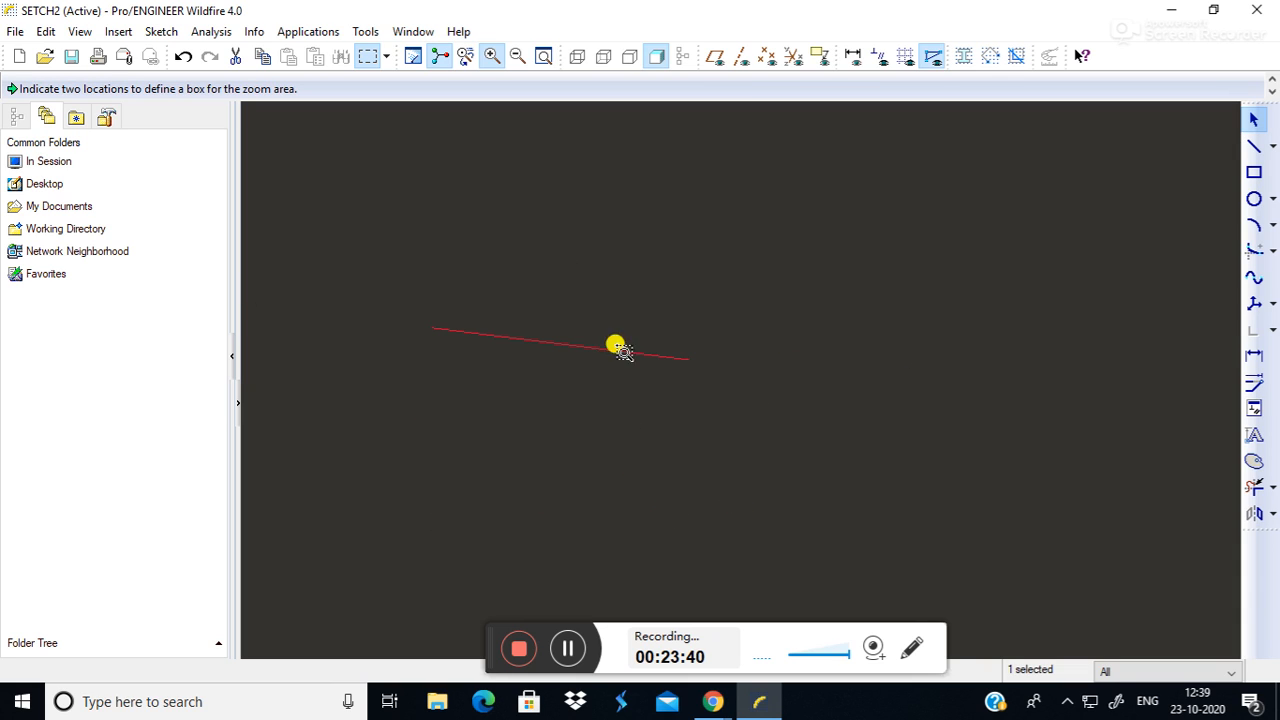
{"action": "left_click", "coordinate": [361, 275]}
{"action": "left_click", "coordinate": [754, 414]}
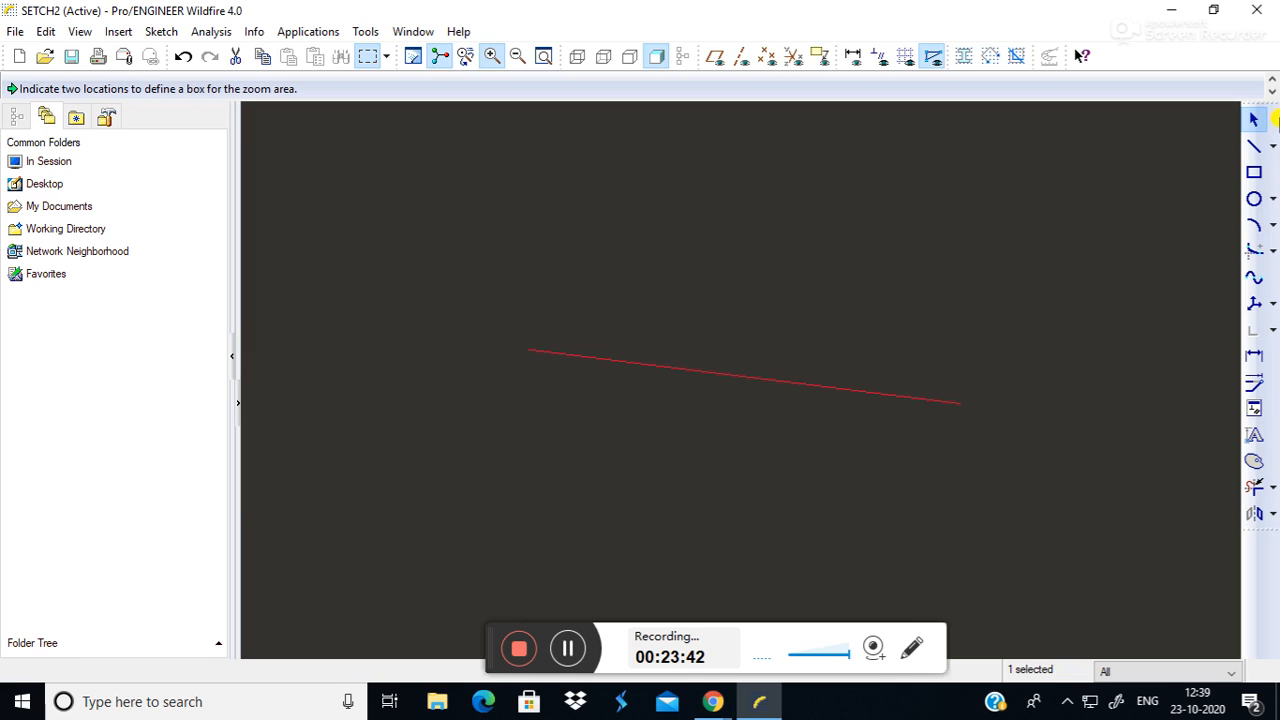
{"action": "left_click", "coordinate": [1251, 118]}
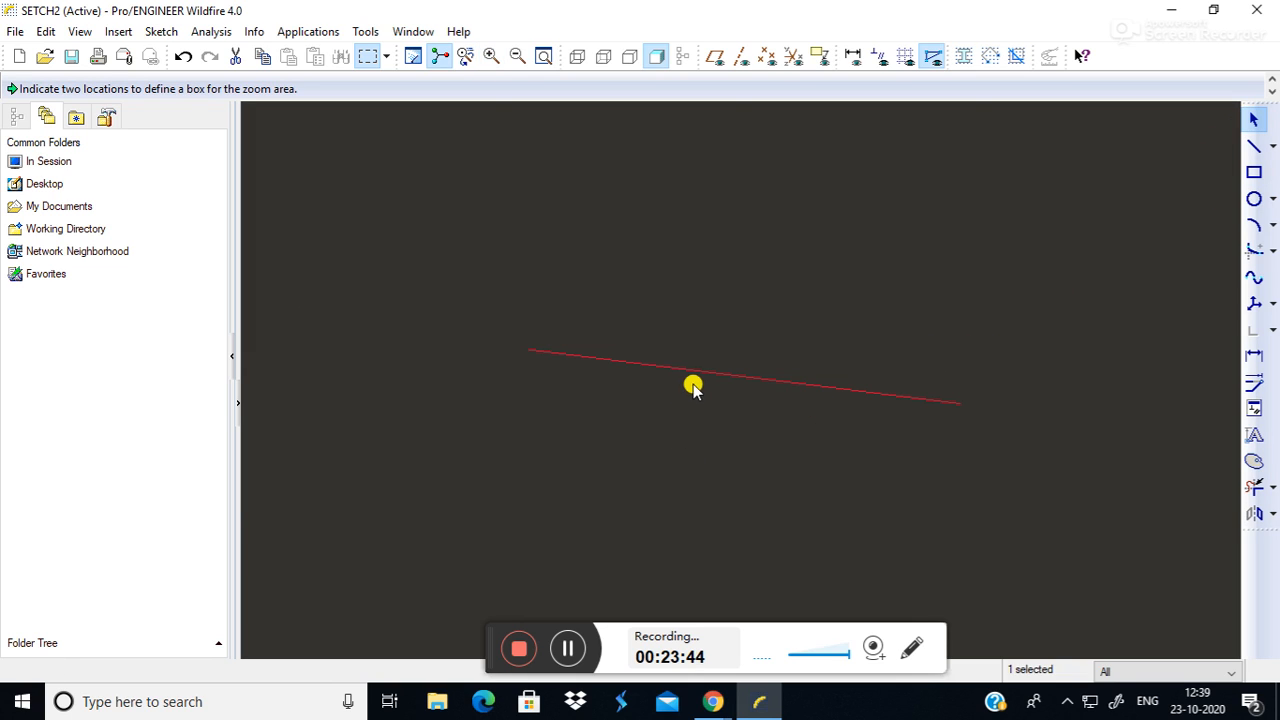
Turn on the display of section dimensions and deselect the slanted line.
{"action": "left_click", "coordinate": [853, 56]}
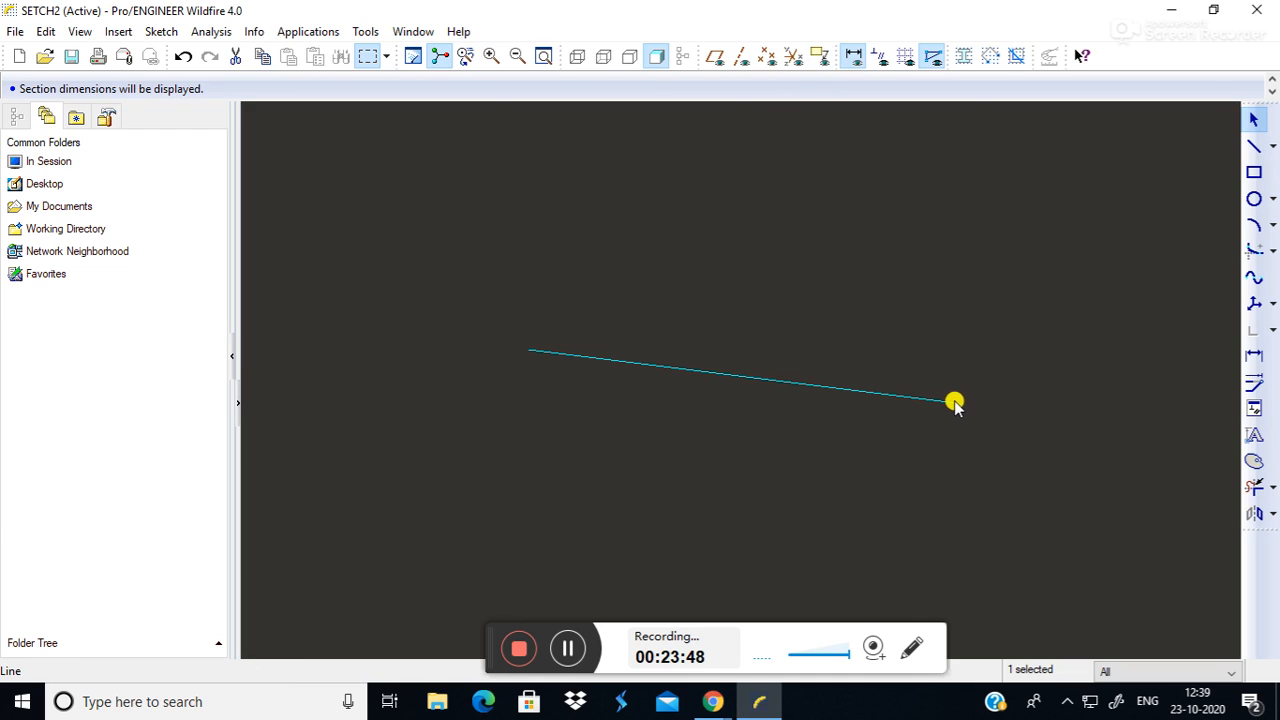
{"action": "left_click", "coordinate": [526, 352]}
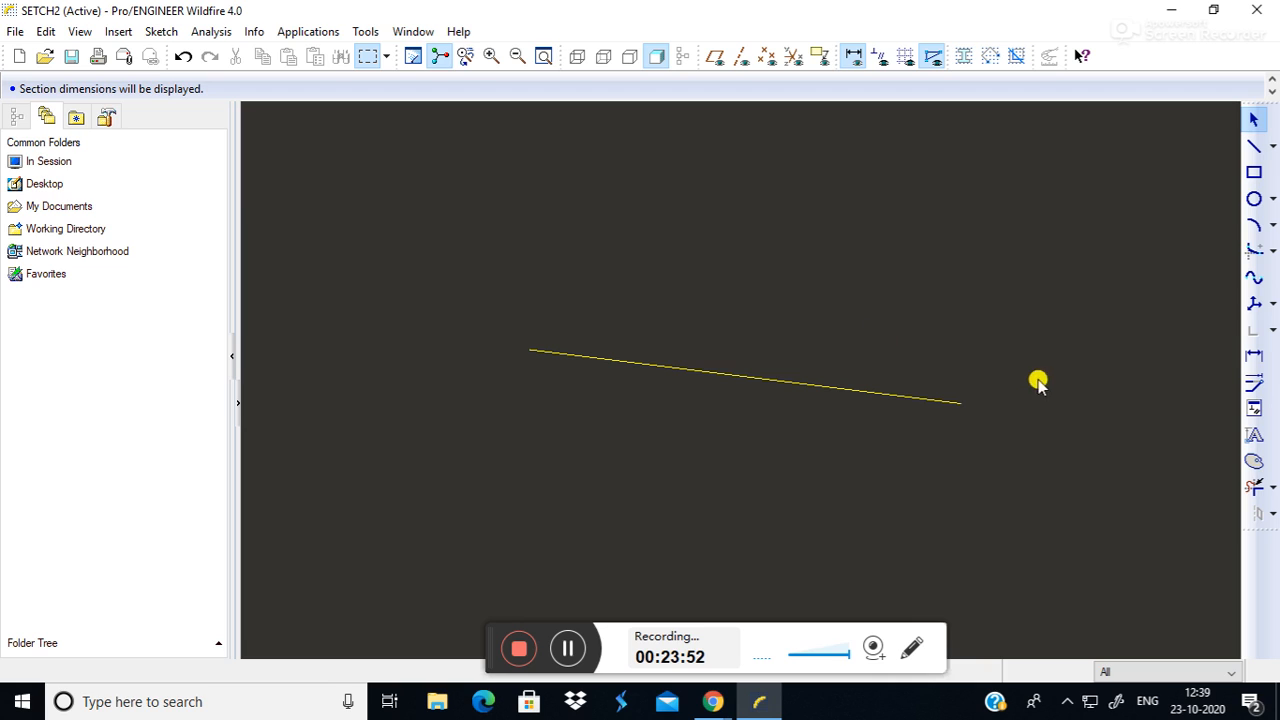
{"action": "middle_click_drag", "start_coordinate": [872, 319], "coordinate": [863, 323]}
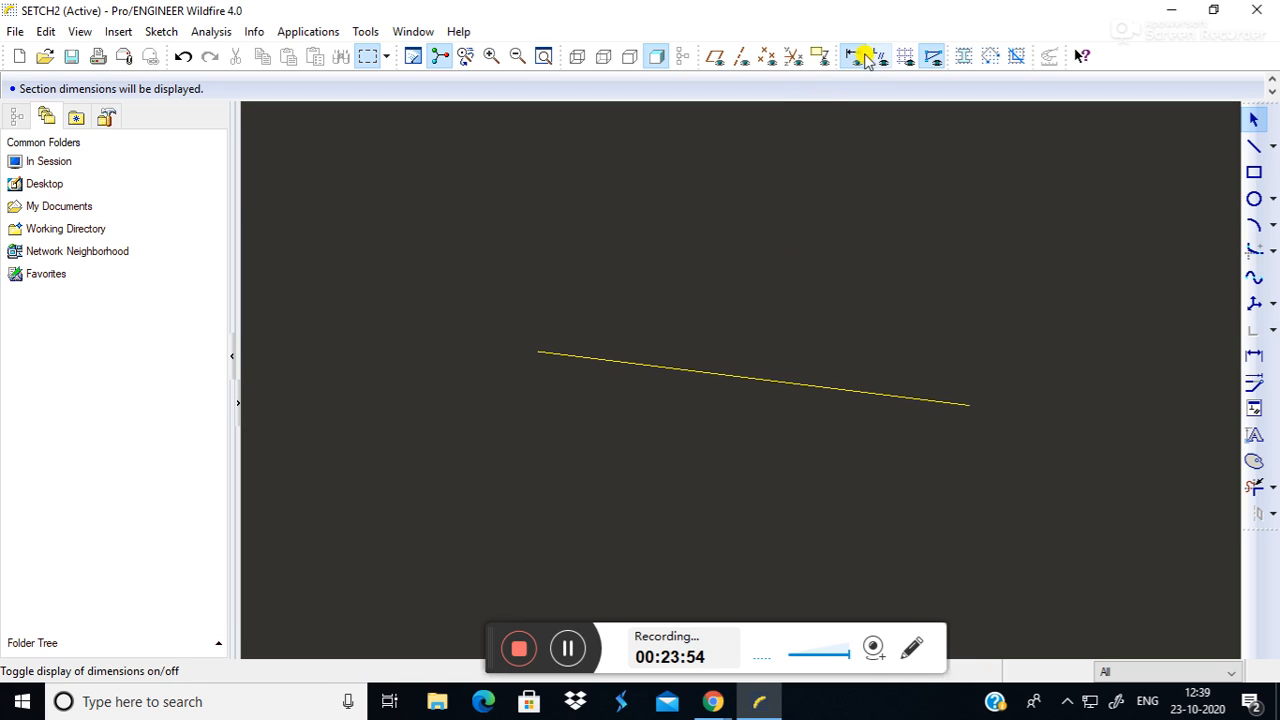
Try to dimension the distance between the two endpoints of the slanted line.
{"action": "left_click", "coordinate": [1253, 358]}
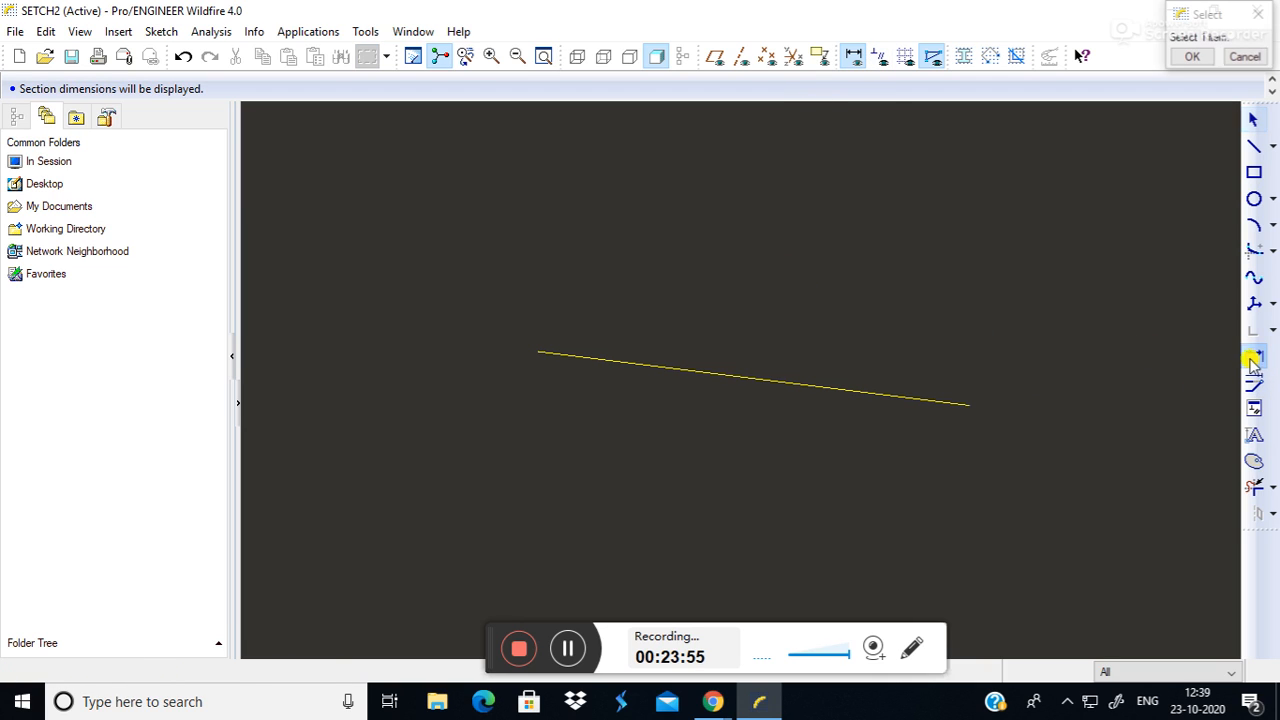
{"action": "left_click", "coordinate": [975, 412]}
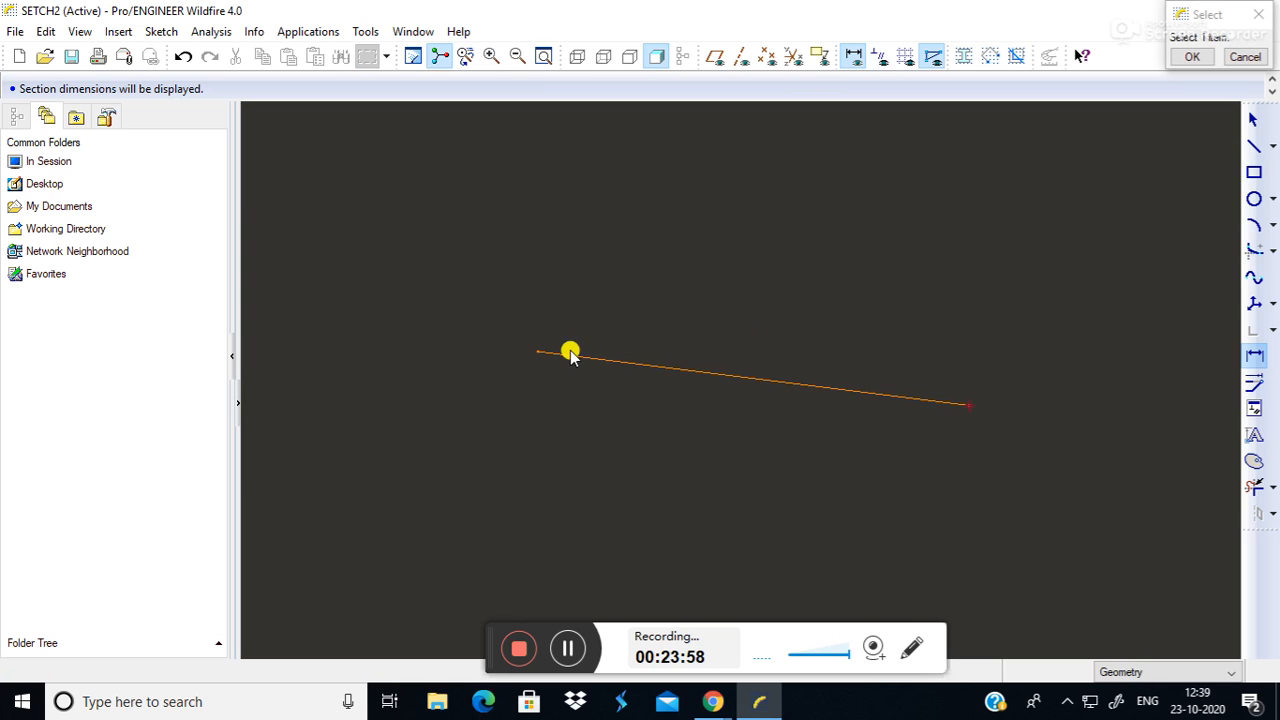
{"action": "left_click", "coordinate": [537, 353]}
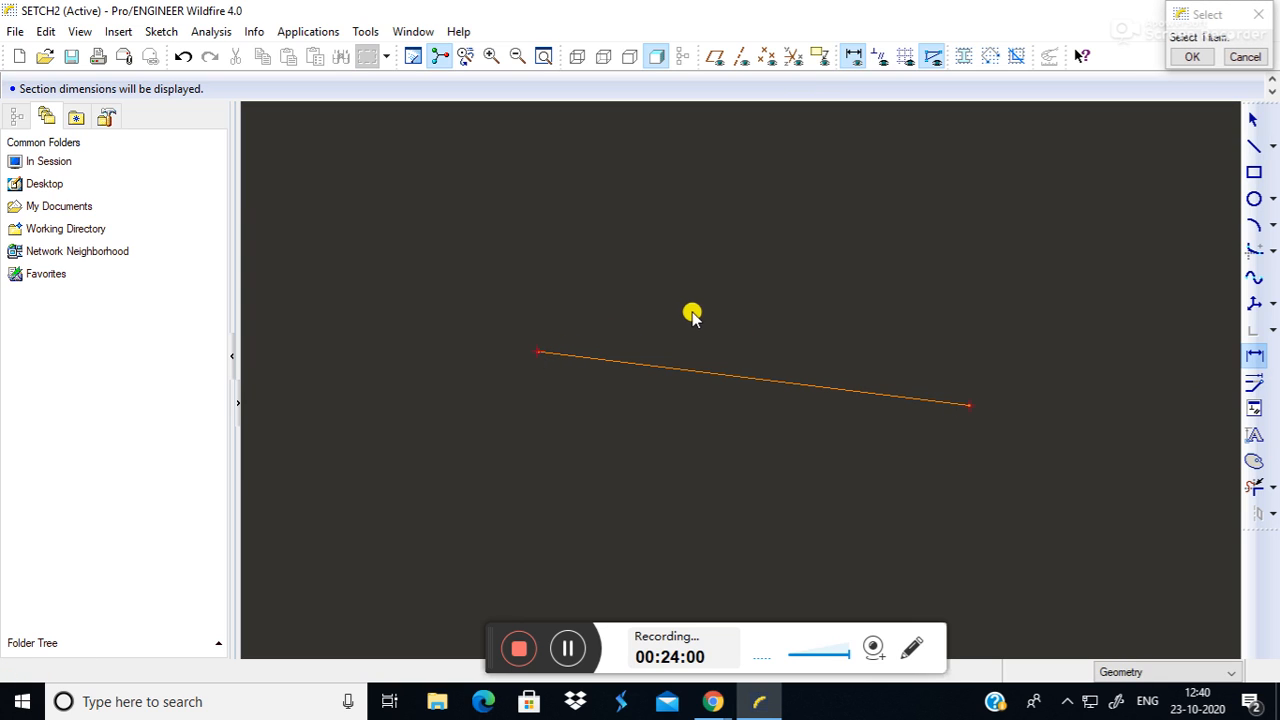
{"action": "middle_click", "coordinate": [720, 327]}
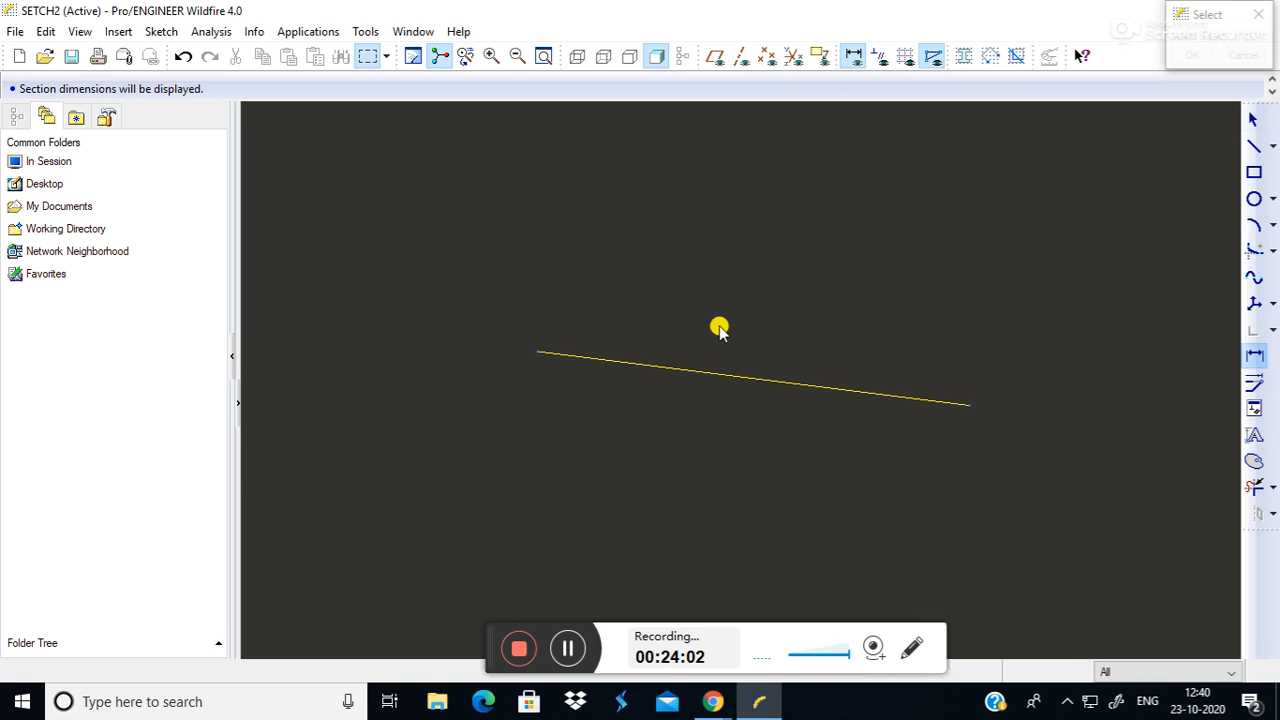
{"action": "middle_click", "coordinate": [779, 278]}
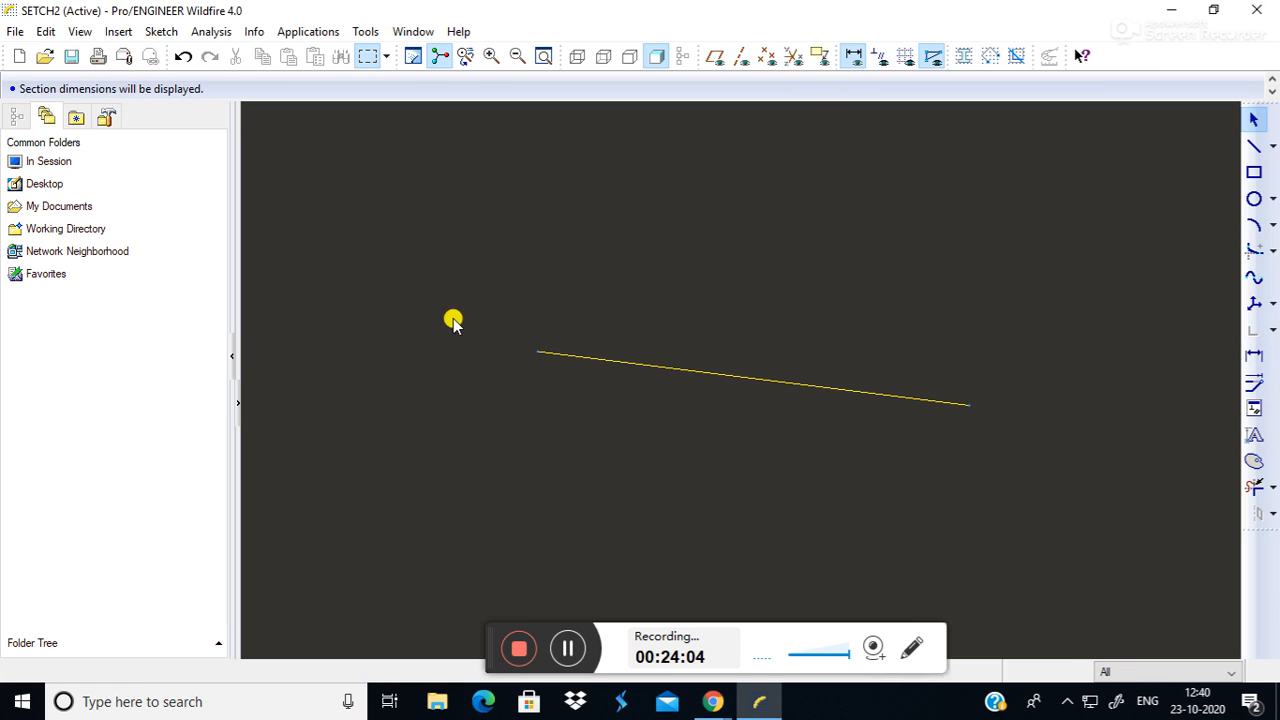
{"action": "left_click_drag", "start_coordinate": [463, 277], "coordinate": [1049, 506]}
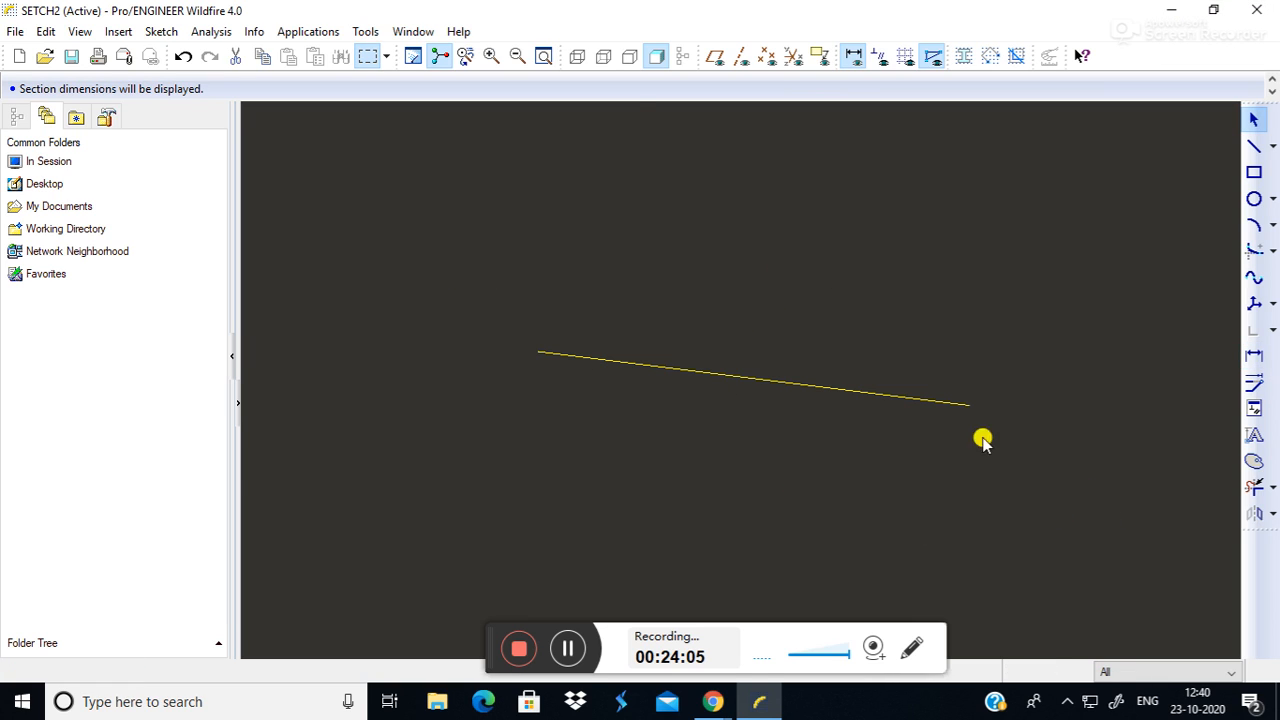
{"action": "left_click", "coordinate": [519, 57]}
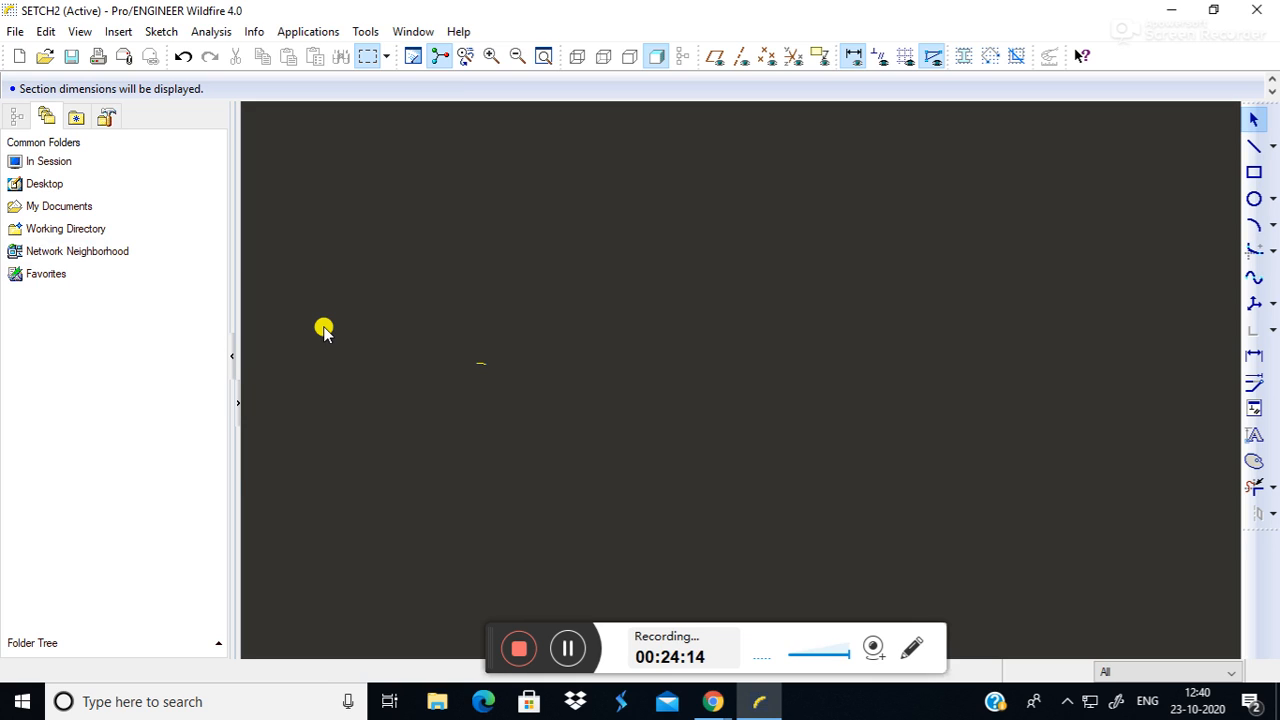
Create a new Sketch file with the default name s2d0001 and maximize its window.
{"action": "left_click", "coordinate": [19, 58]}
{"action": "left_click", "coordinate": [518, 251]}
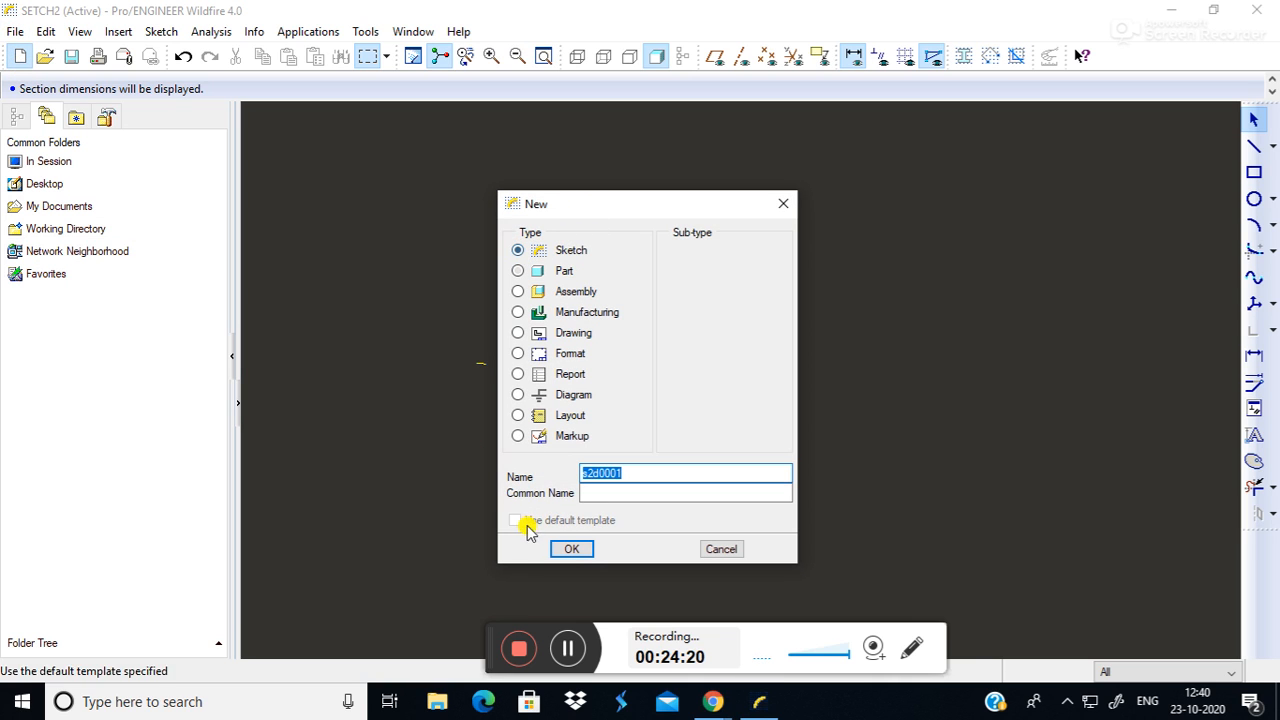
{"action": "left_click", "coordinate": [570, 549]}
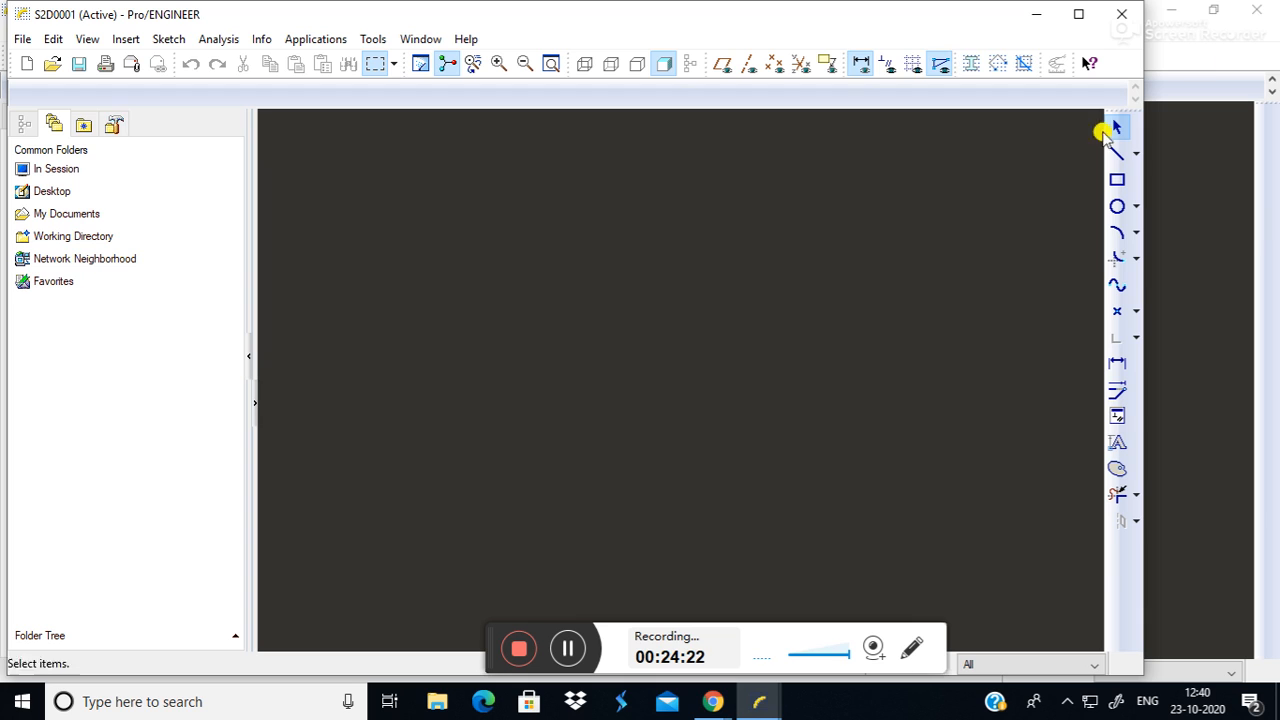
{"action": "left_click", "coordinate": [1078, 14]}
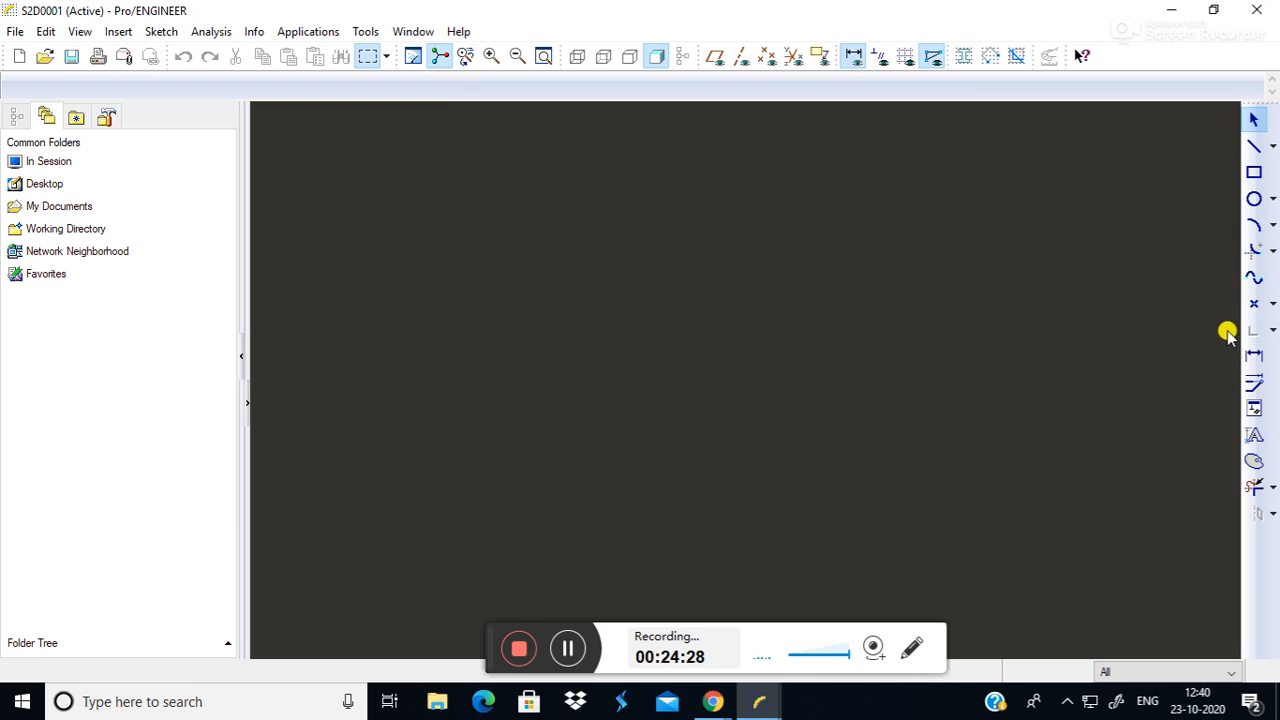
Place a coordinate system in the lower-left area of the empty sketch.
{"action": "left_click", "coordinate": [1273, 304]}
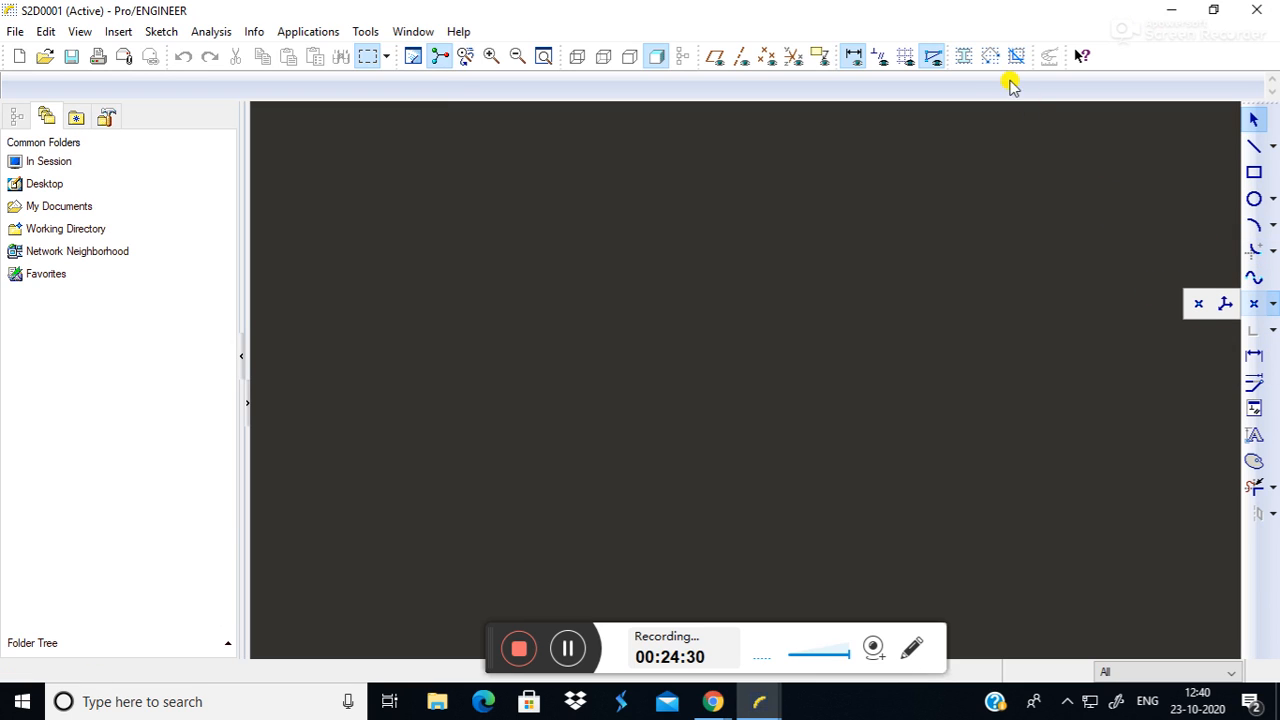
{"action": "left_click", "coordinate": [908, 57]}
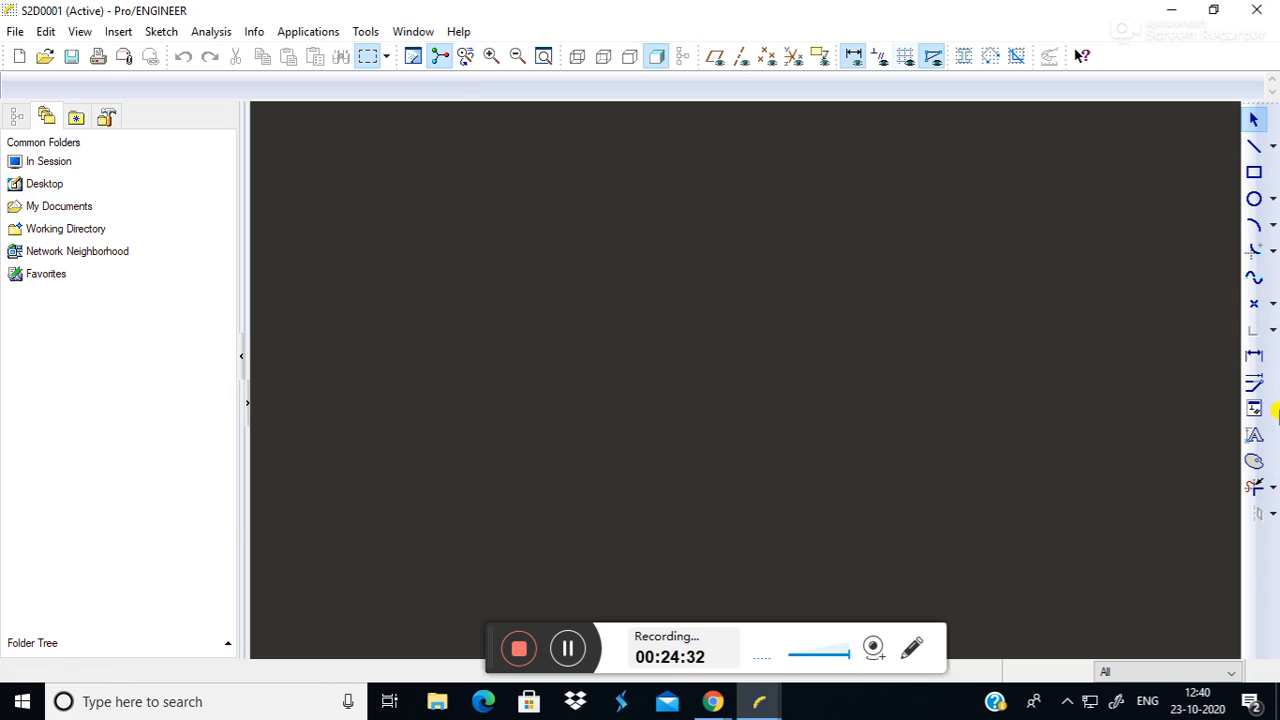
{"action": "left_click", "coordinate": [1272, 304]}
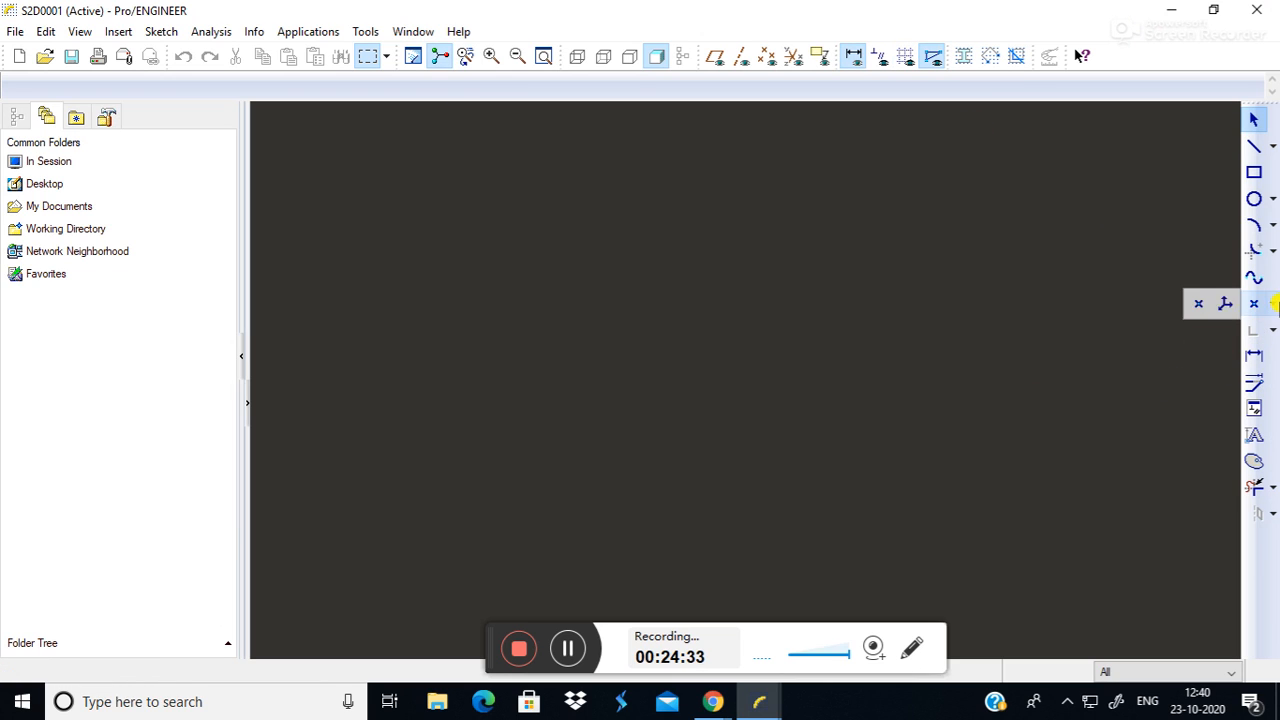
{"action": "left_click", "coordinate": [1189, 306]}
{"action": "left_click", "coordinate": [1270, 308]}
{"action": "left_click", "coordinate": [1226, 303]}
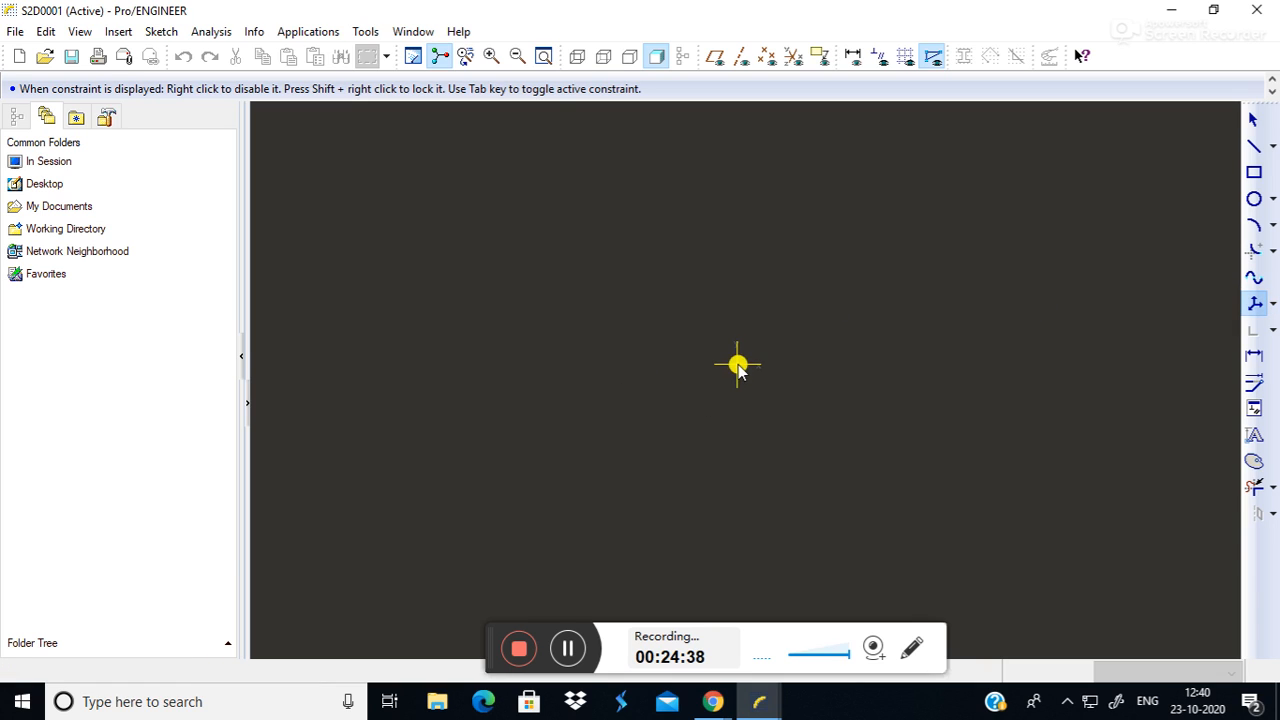
{"action": "left_click", "coordinate": [331, 580]}
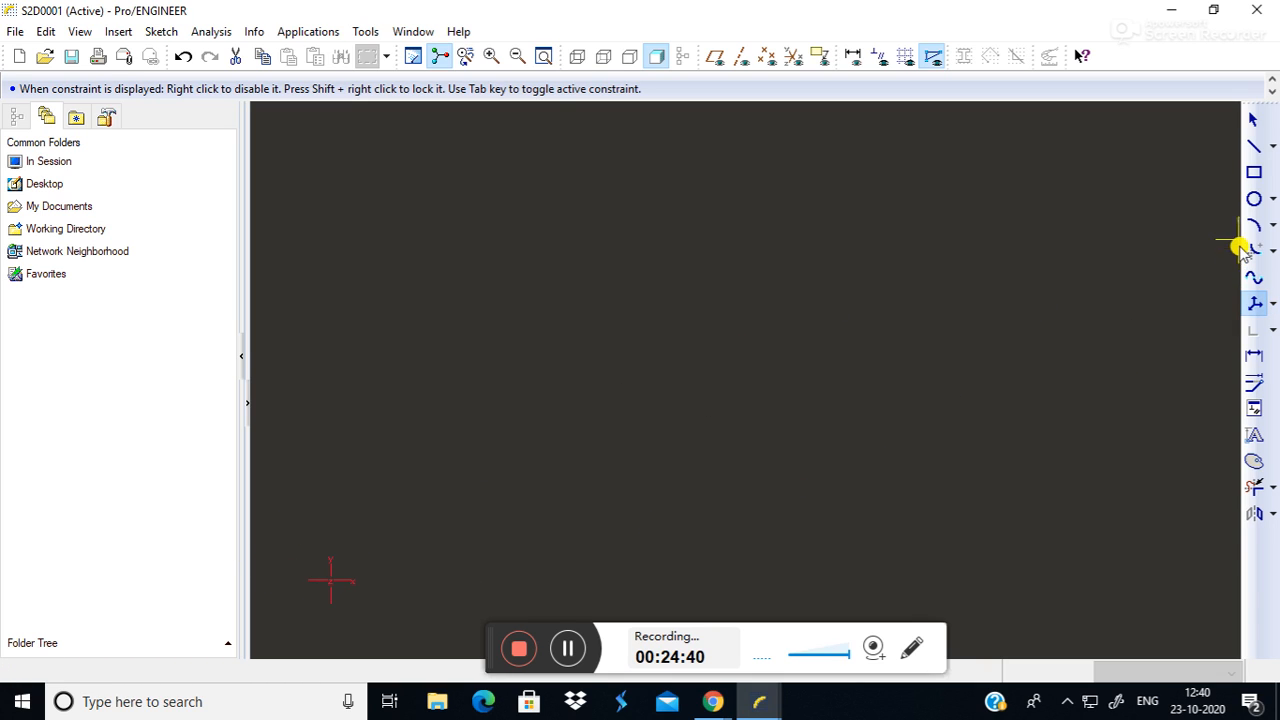
Draw a horizontal line about 21.2 long, above and to the right of the coordinate system.
{"action": "left_click", "coordinate": [1254, 146]}
{"action": "left_click", "coordinate": [377, 296]}
{"action": "left_click", "coordinate": [1077, 296]}
{"action": "left_click", "coordinate": [1254, 119]}
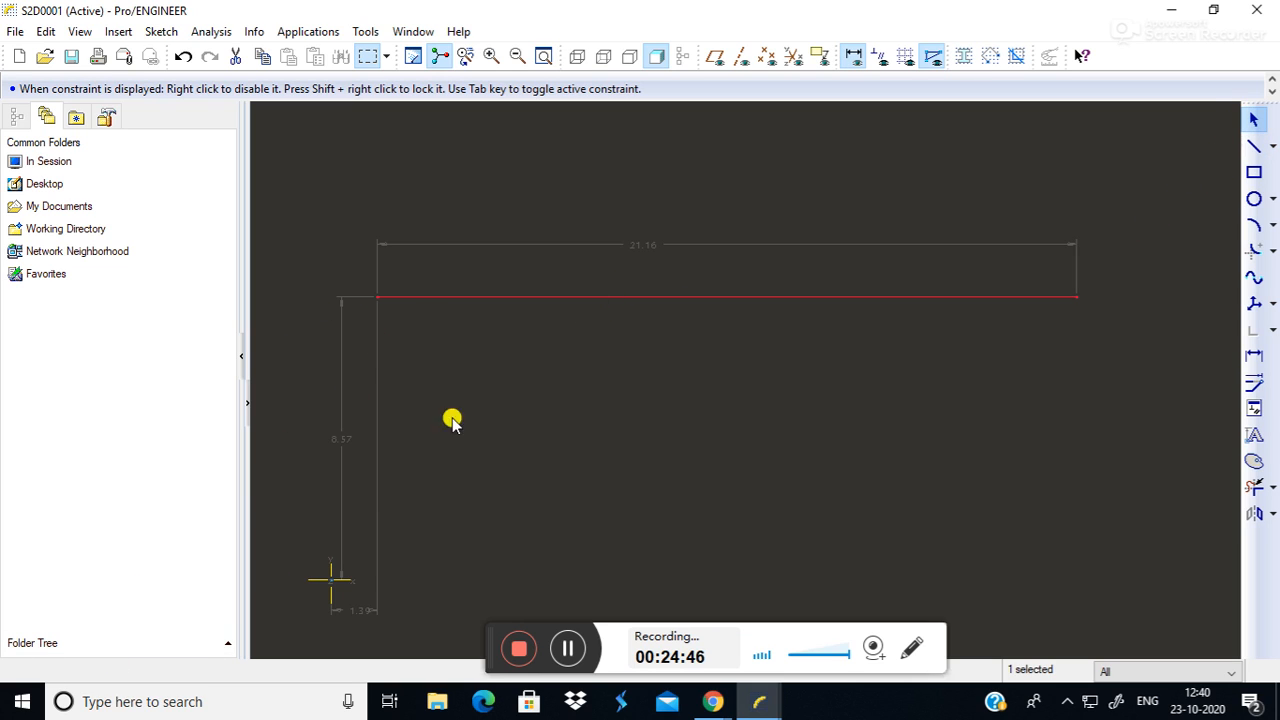
Draw a rectangle about 7 wide and 3.9 high below the horizontal line.
{"action": "left_click", "coordinate": [1254, 172]}
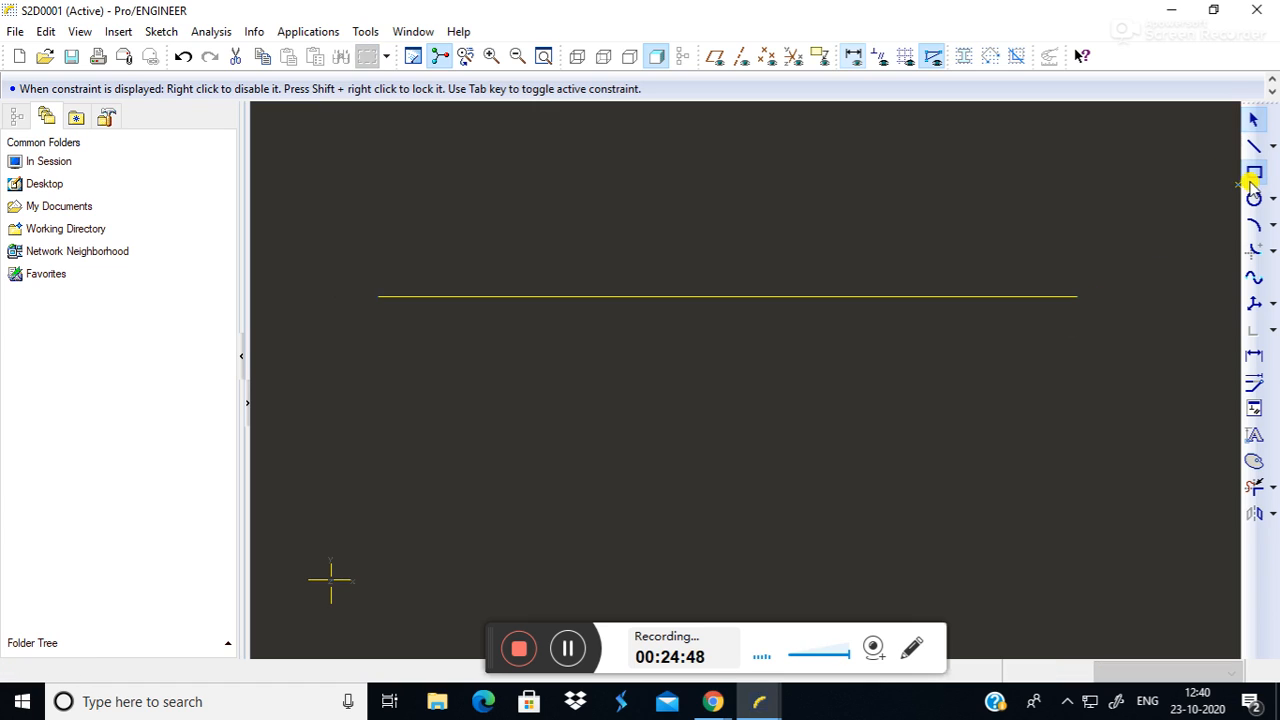
{"action": "left_click", "coordinate": [556, 364]}
{"action": "left_click", "coordinate": [786, 491]}
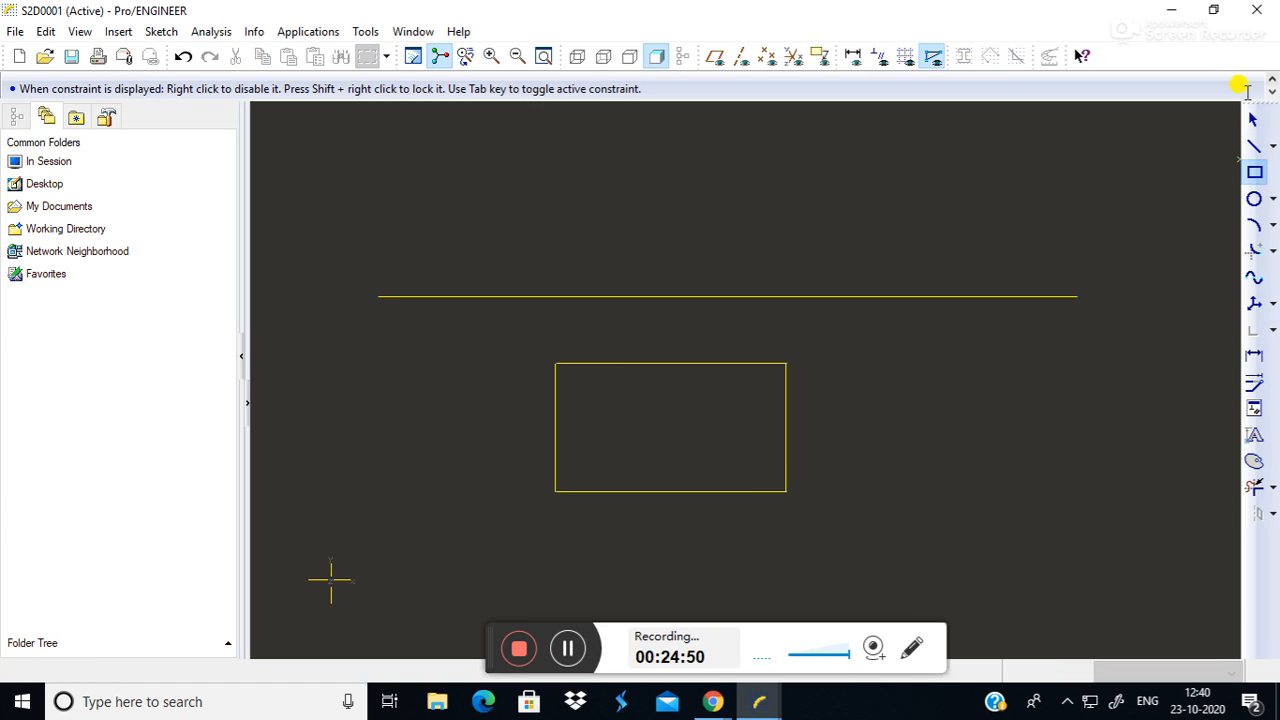
{"action": "left_click", "coordinate": [1256, 121]}
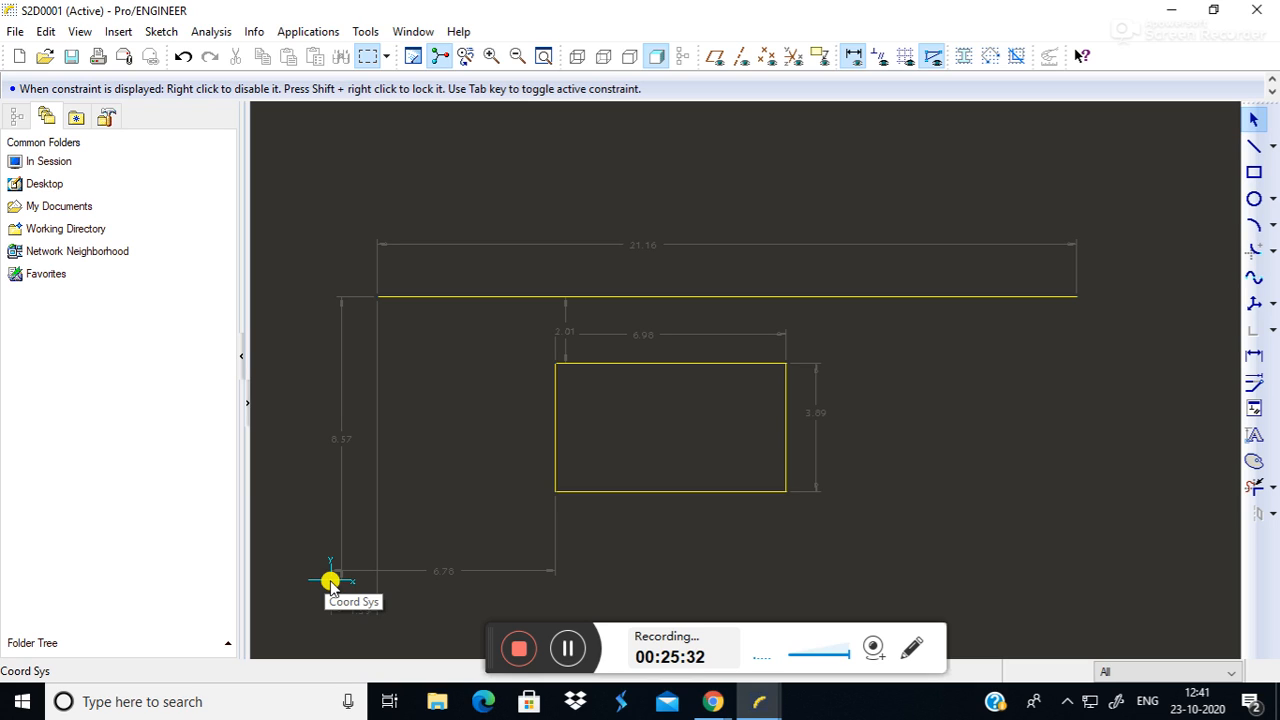
Select the coordinate system and the horizontal line, and shift the rectangle's top edge down to a height of about 3.8.
{"action": "left_click", "coordinate": [331, 582]}
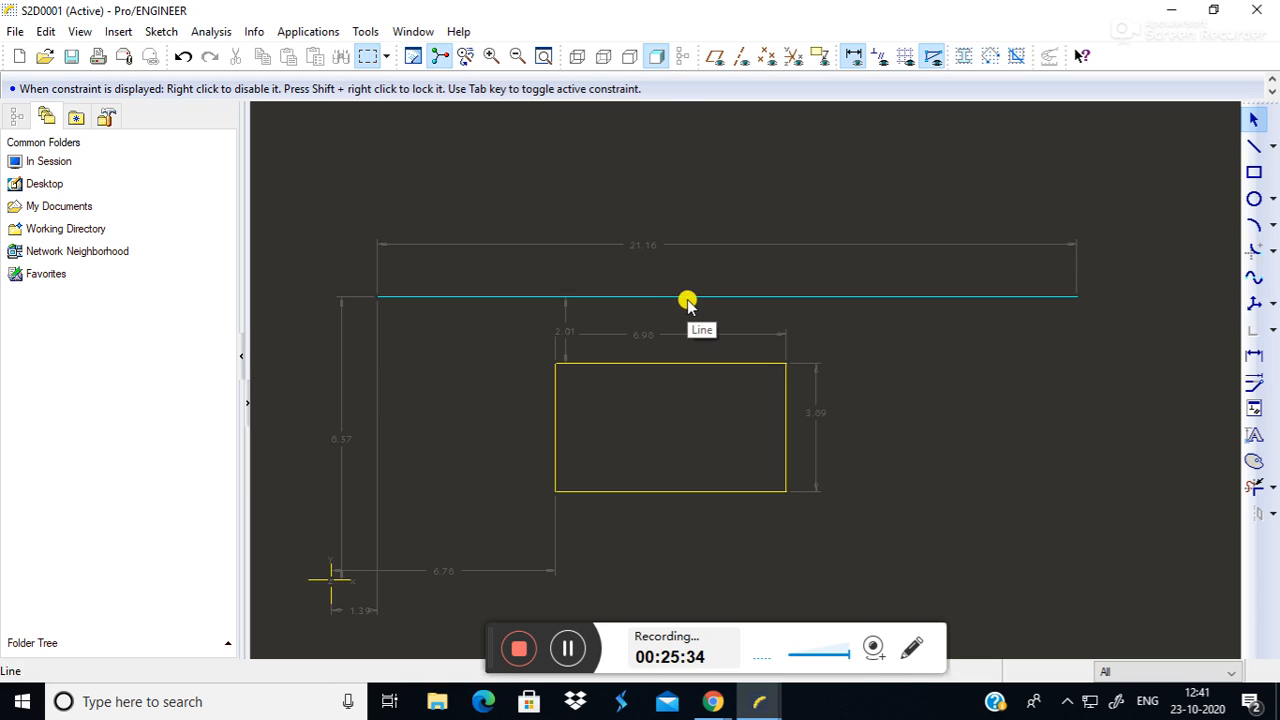
{"action": "left_click", "coordinate": [689, 296]}
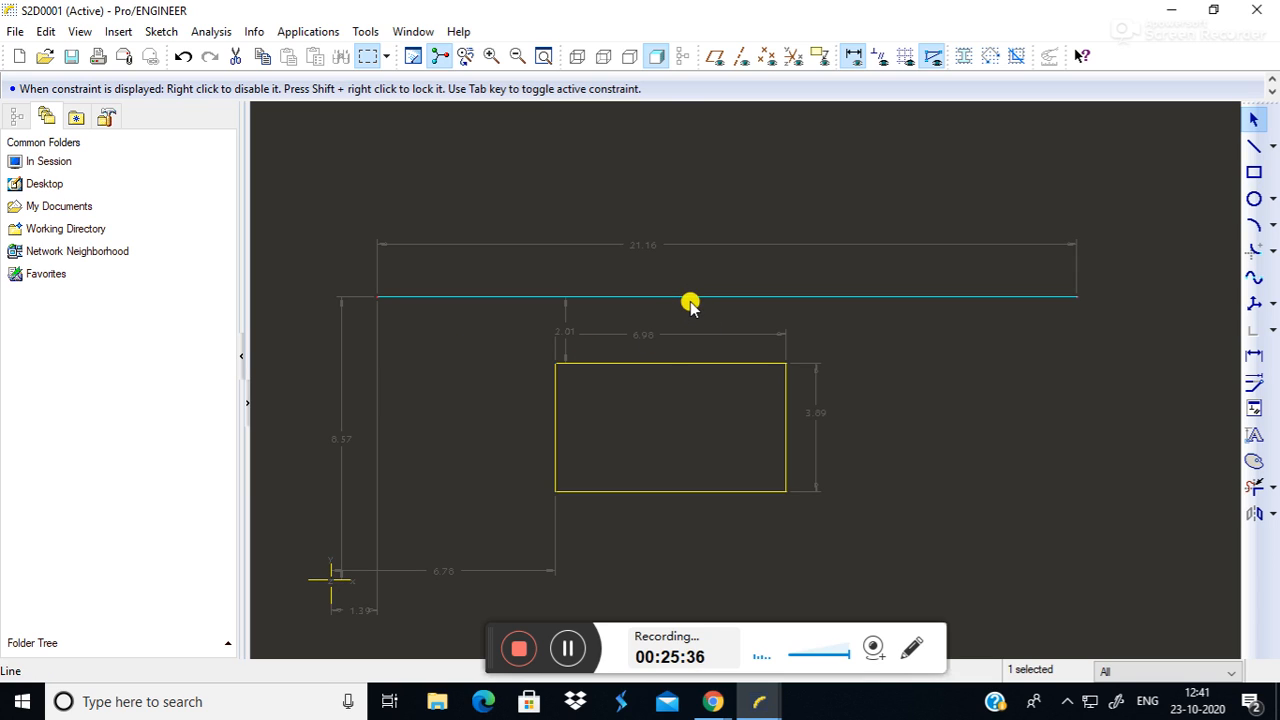
{"action": "left_click_drag", "start_coordinate": [666, 365], "coordinate": [686, 369]}
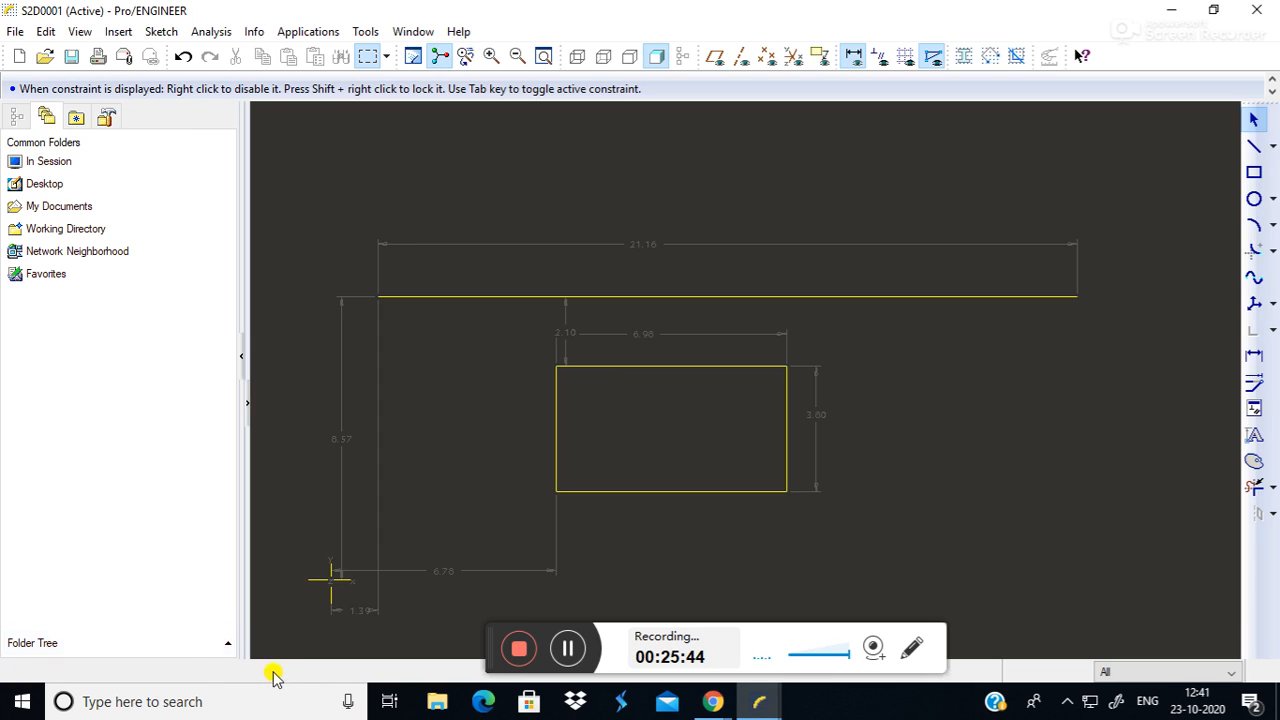
Delete the coordinate system, the horizontal line and the rectangle from the sketch.
{"action": "left_click", "coordinate": [327, 578]}
{"action": "mouse_move", "coordinate": [312, 170]}
{"action": "left_mouse_down"}
{"action": "mouse_move", "coordinate": [780, 614]}
{"action": "mouse_move", "coordinate": [1170, 622]}
{"action": "left_mouse_up"}
{"action": "key", "text": "Delete"}
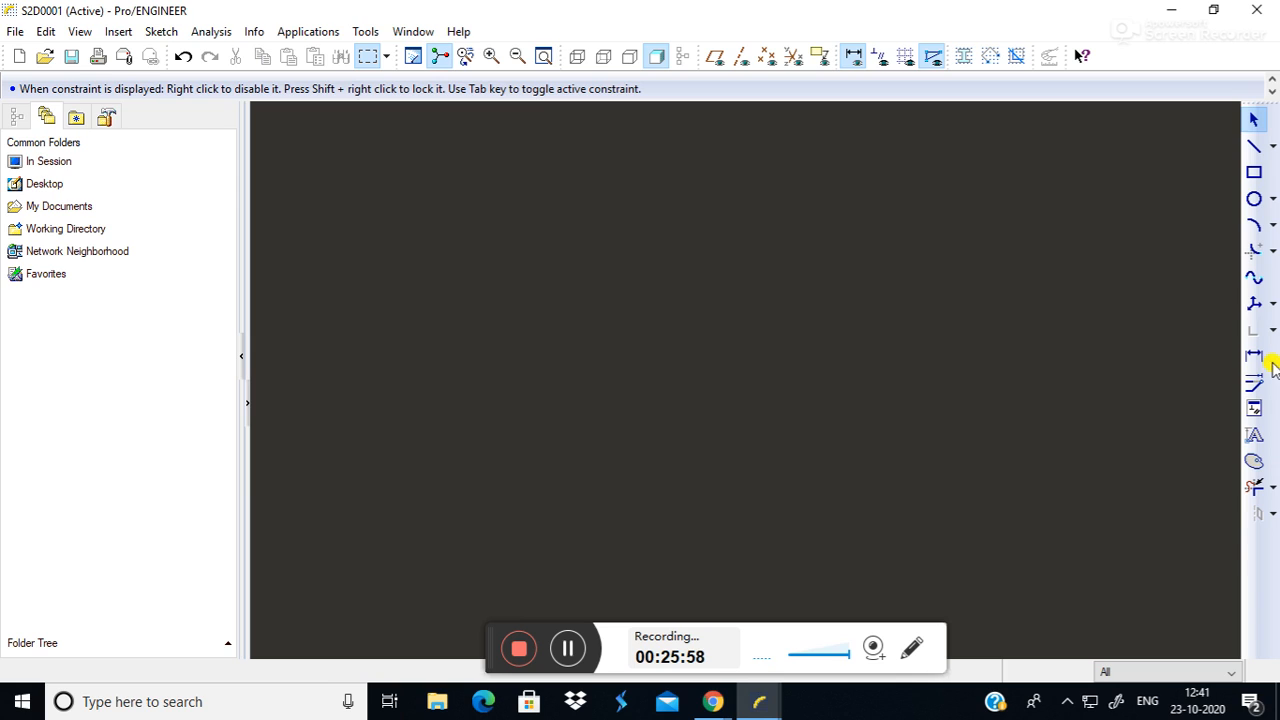
Place three separate points: two about 12.1 apart horizontally, and a third about 4.4 farther right and 2.3 higher.
{"action": "left_click", "coordinate": [1268, 308]}
{"action": "left_click", "coordinate": [1185, 300]}
{"action": "left_click", "coordinate": [1273, 303]}
{"action": "left_click", "coordinate": [1207, 307]}
{"action": "left_click", "coordinate": [486, 318]}
{"action": "left_click", "coordinate": [885, 306]}
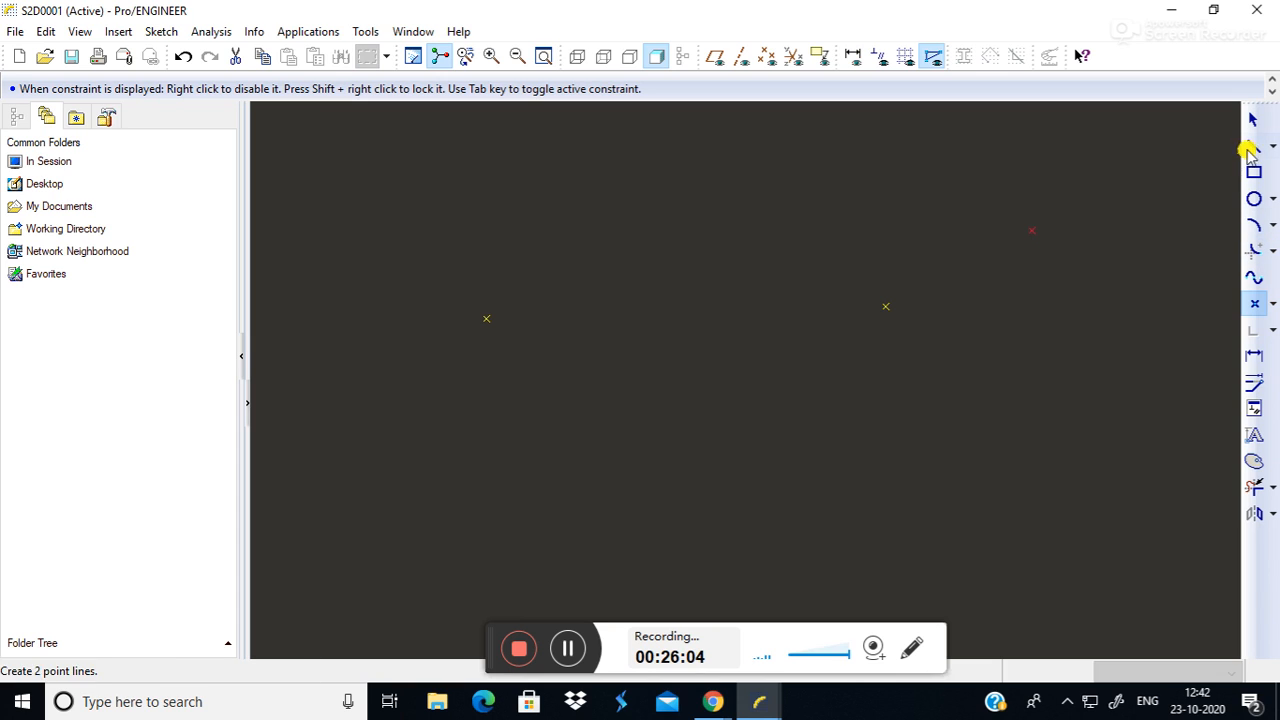
Draw a horizontal line about 16.1 long above the two lower points and select it.
{"action": "left_click", "coordinate": [1253, 146]}
{"action": "left_click", "coordinate": [390, 258]}
{"action": "left_click", "coordinate": [920, 257]}
{"action": "left_click", "coordinate": [1253, 119]}
{"action": "left_click", "coordinate": [886, 257]}
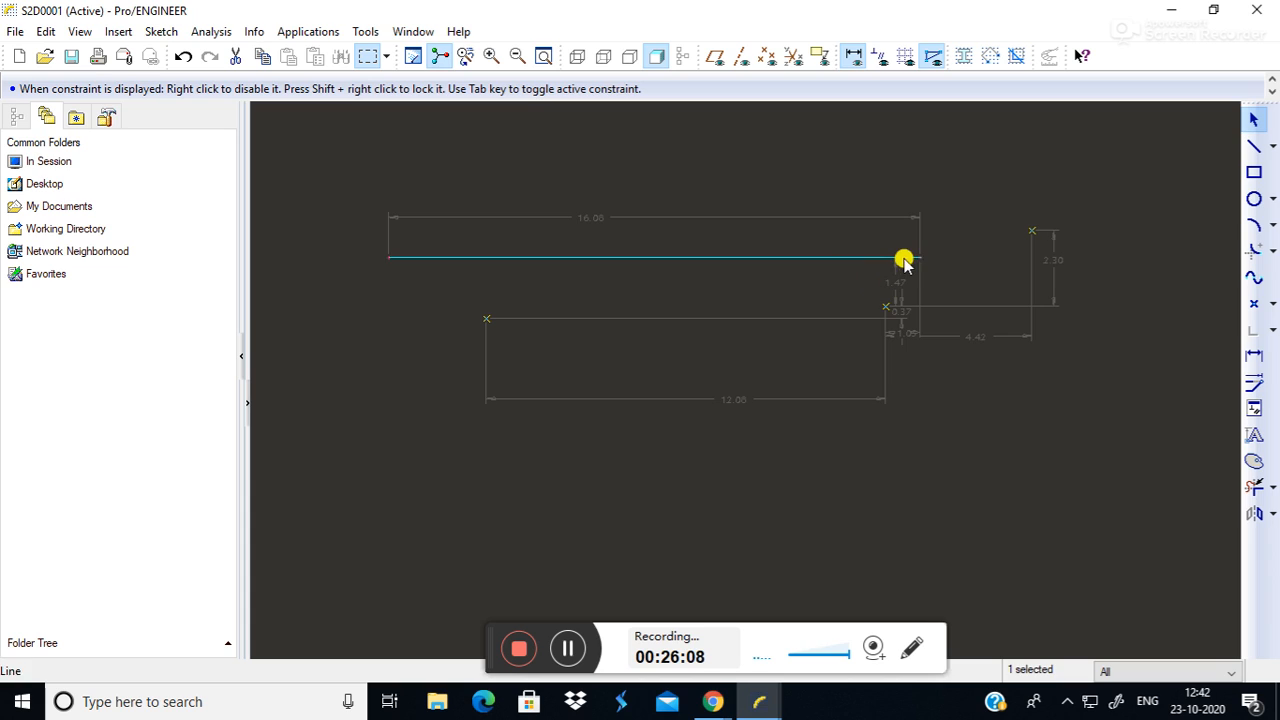
Place one point at the horizontal line's midpoint and another on the line near its left end.
{"action": "left_click", "coordinate": [1258, 303]}
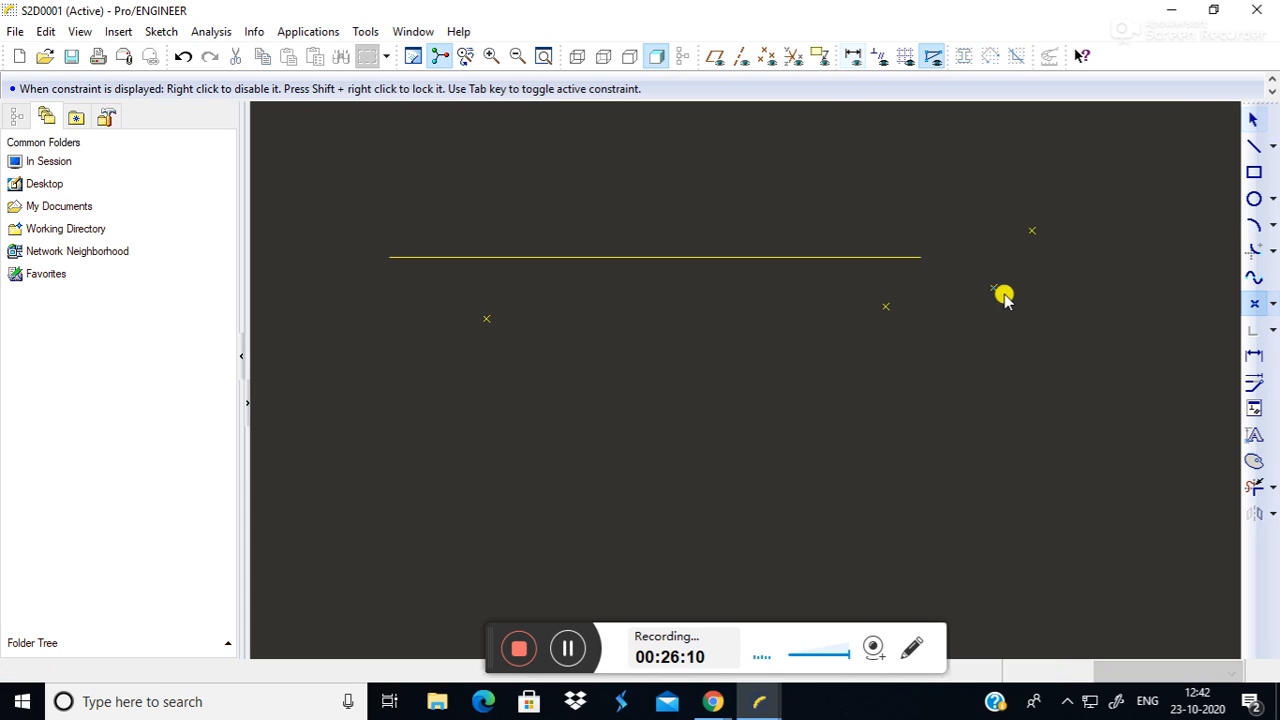
{"action": "left_click", "coordinate": [650, 257]}
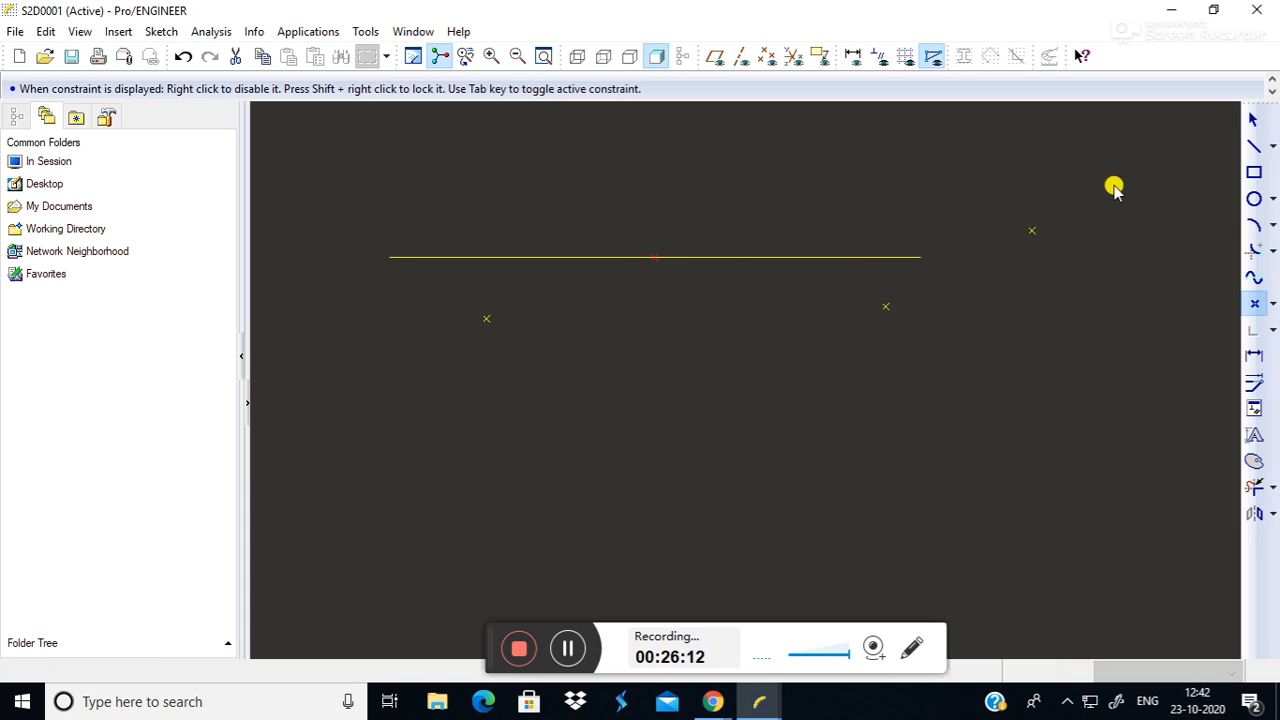
{"action": "left_click", "coordinate": [1174, 165]}
{"action": "left_click", "coordinate": [1256, 118]}
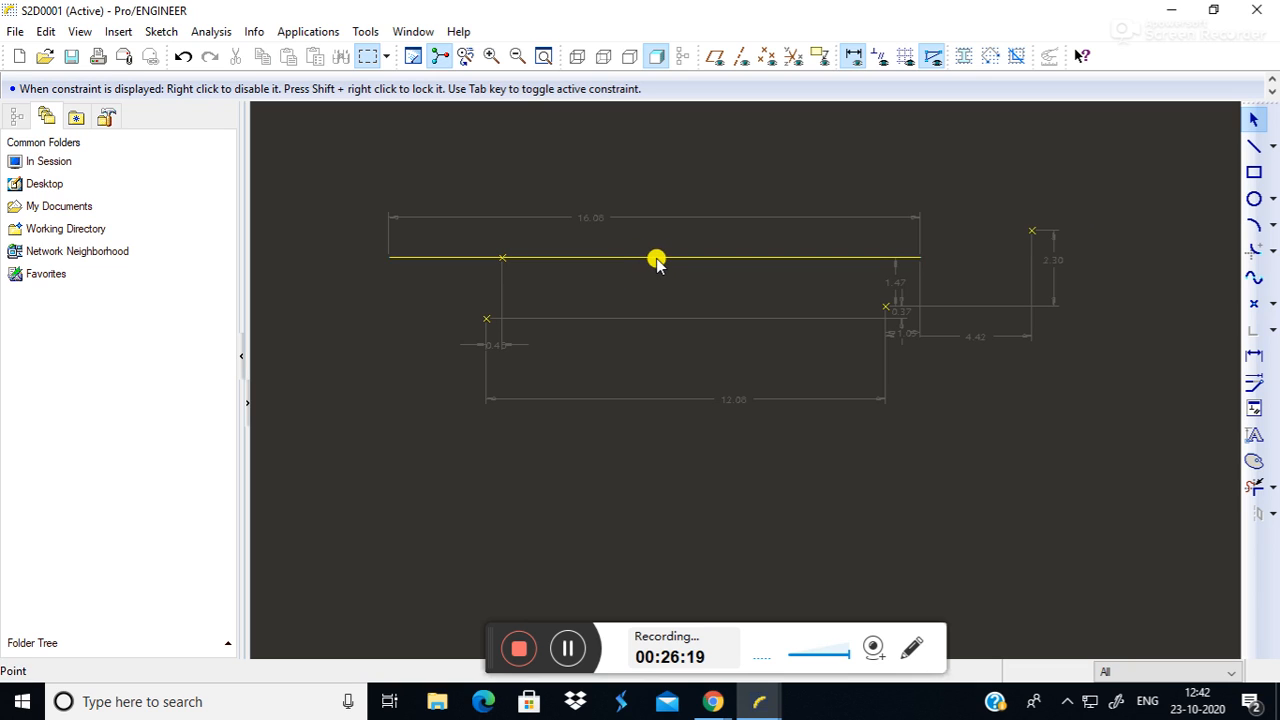
Draw a vertical line about 7.6 long downward from the horizontal line's midpoint.
{"action": "left_click", "coordinate": [1254, 146]}
{"action": "left_click", "coordinate": [651, 264]}
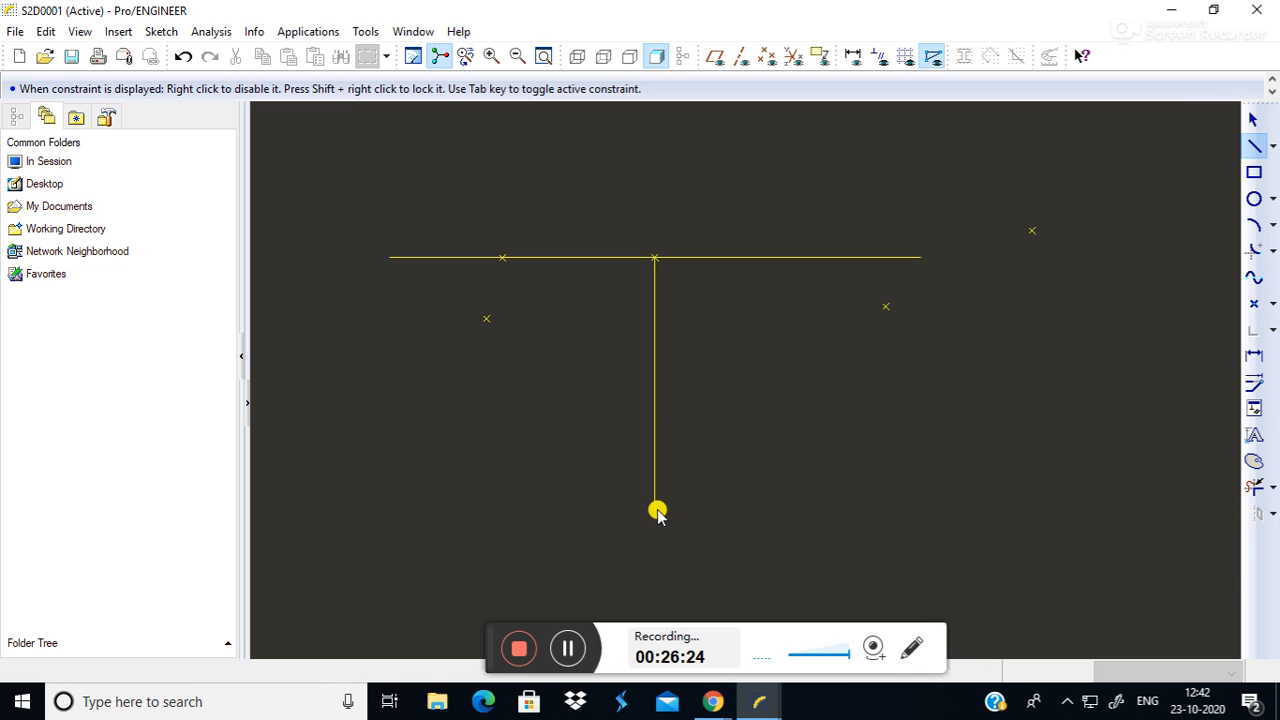
{"action": "left_click", "coordinate": [656, 510]}
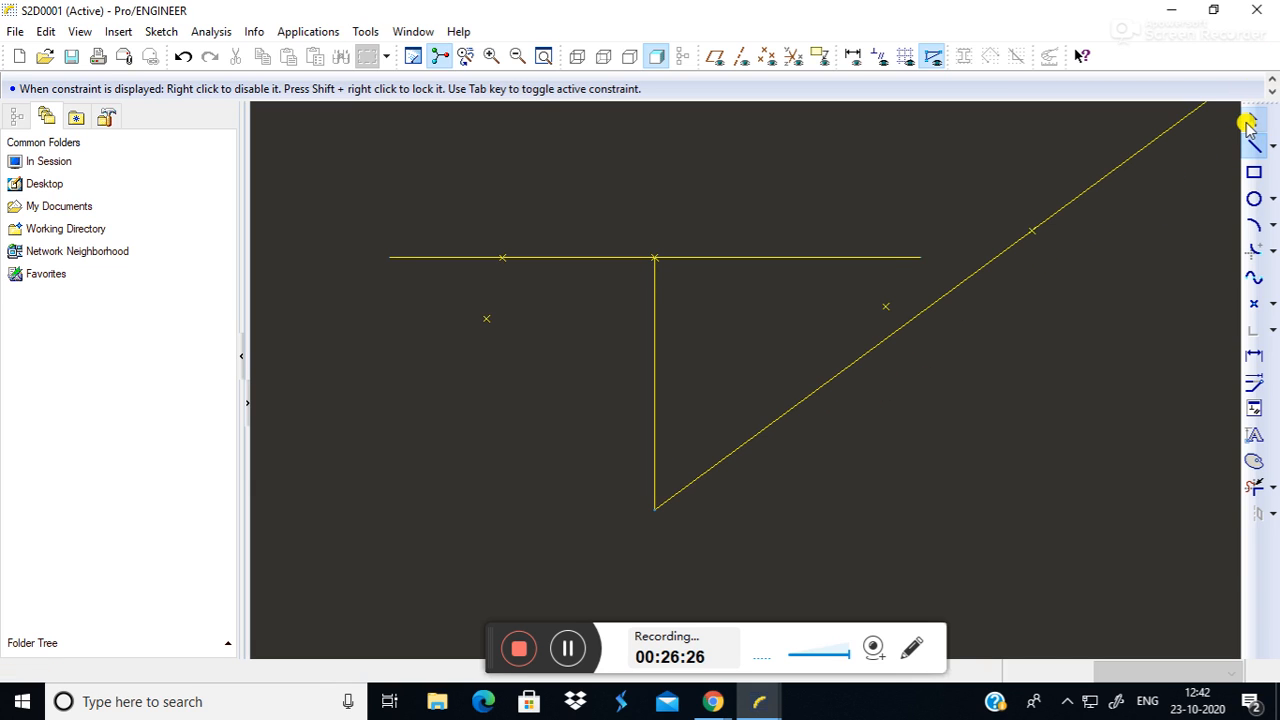
{"action": "left_click", "coordinate": [1253, 119]}
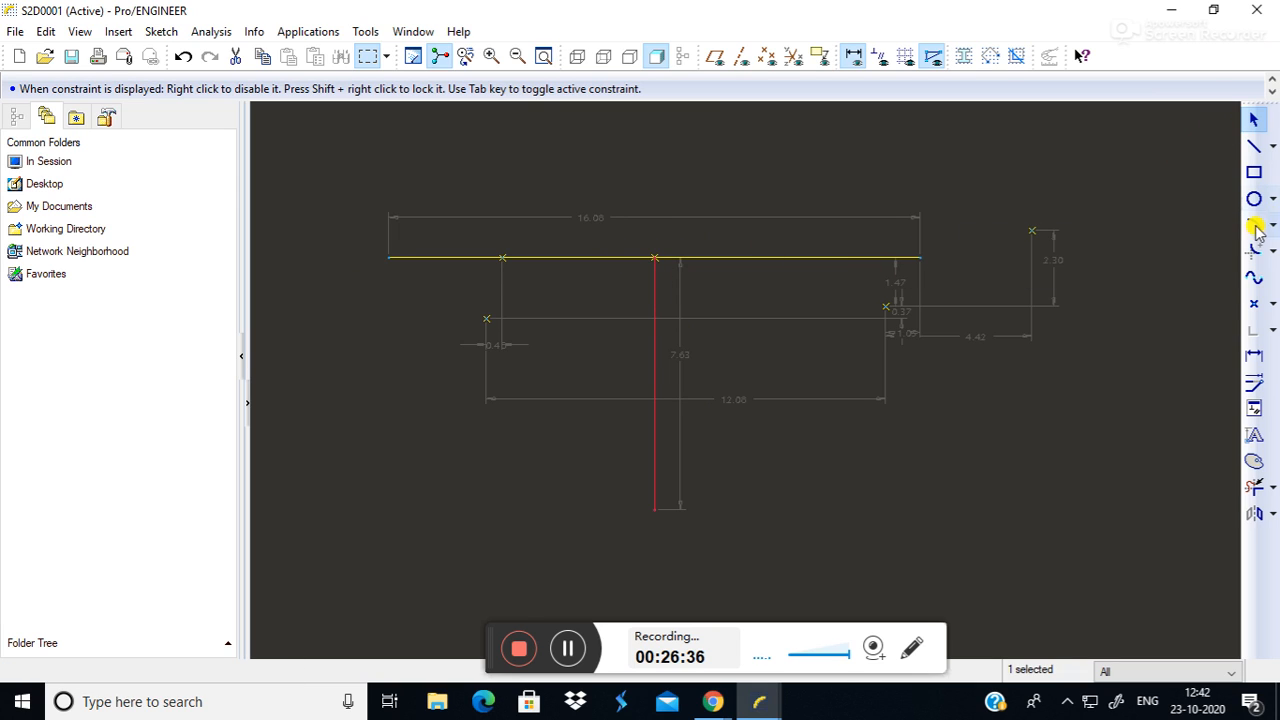
Add a point on the horizontal line right of its midpoint and set its distance from the midpoint to 5.
{"action": "left_click", "coordinate": [1254, 303]}
{"action": "left_click", "coordinate": [731, 257]}
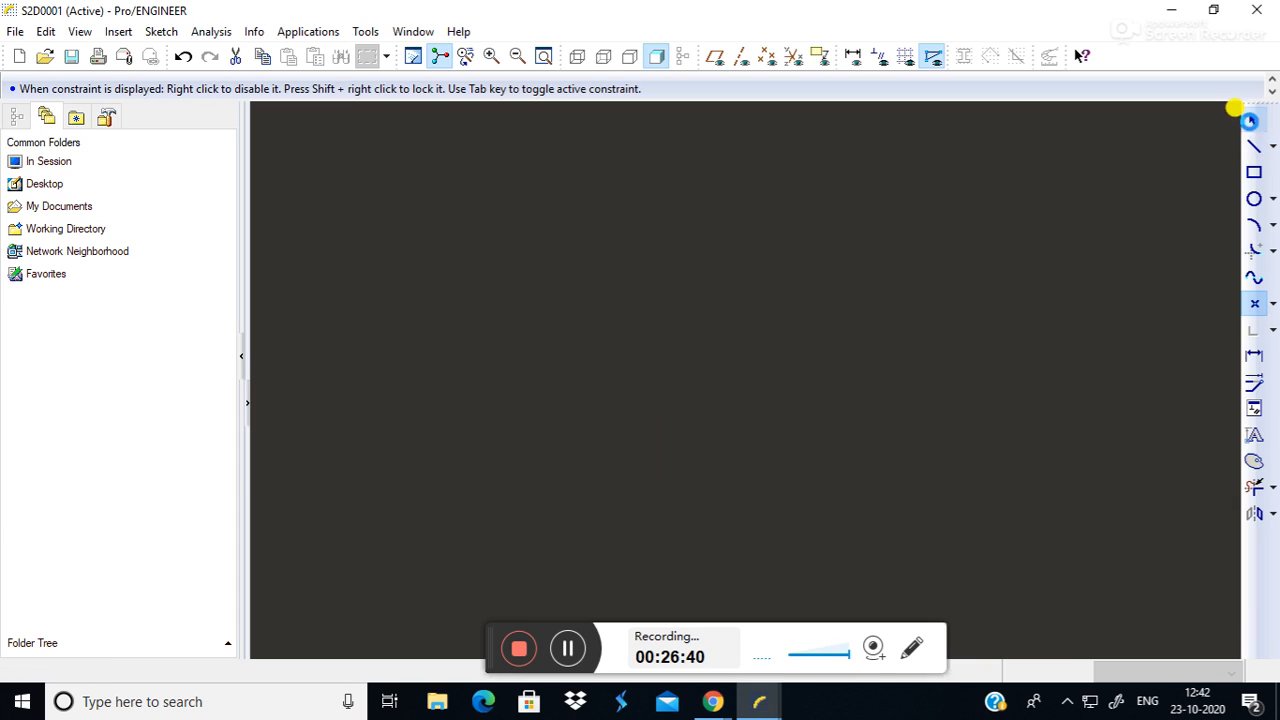
{"action": "left_click", "coordinate": [1252, 120]}
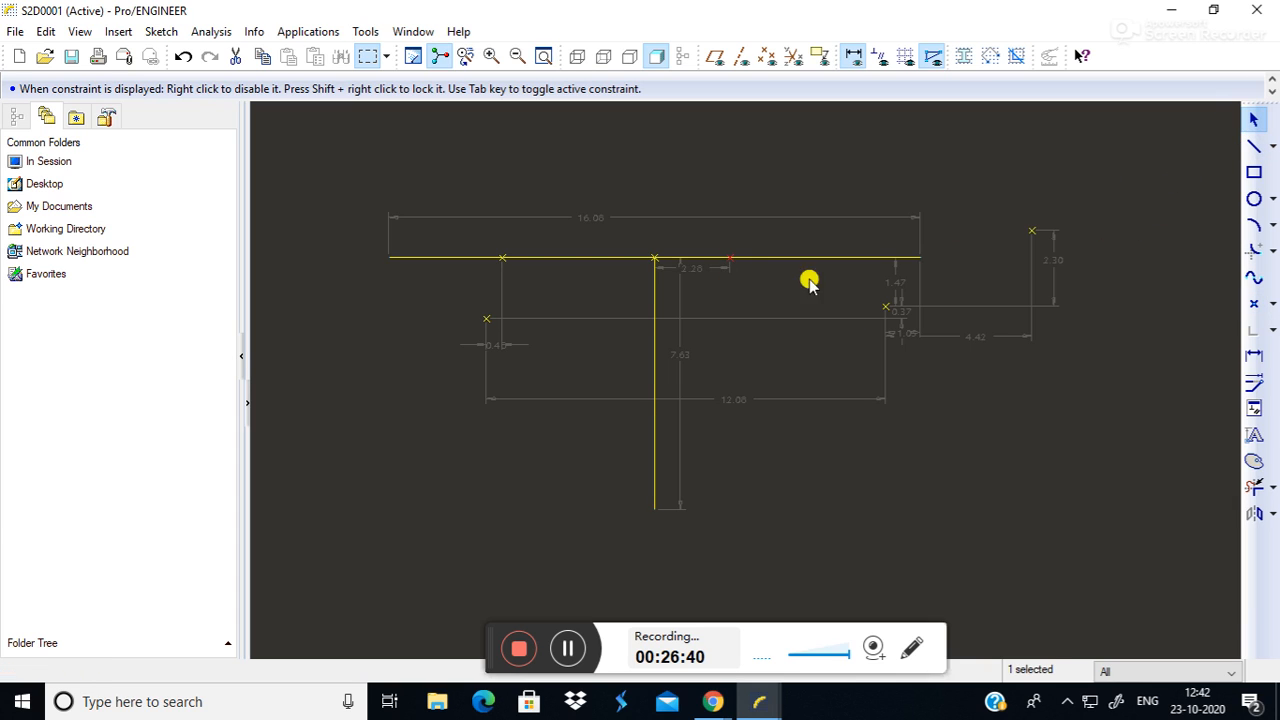
{"action": "double_click", "coordinate": [694, 271]}
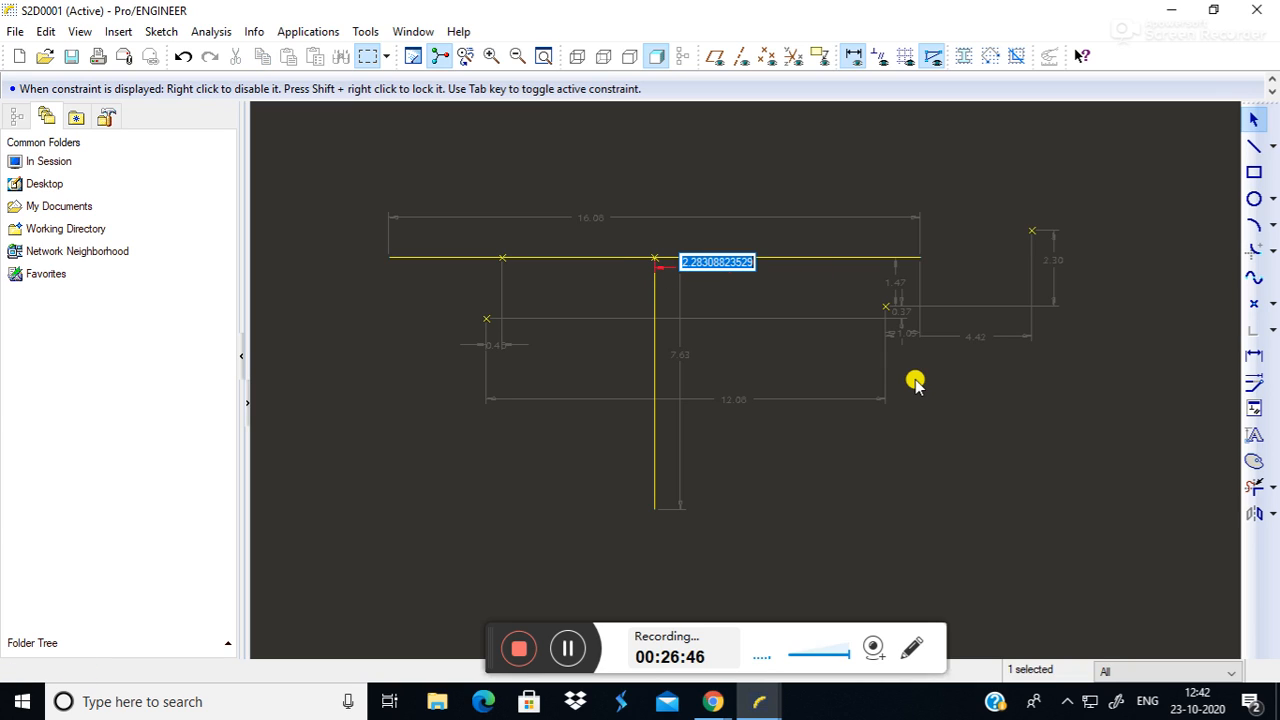
{"action": "type", "text": "5"}
{"action": "key", "text": "Return"}
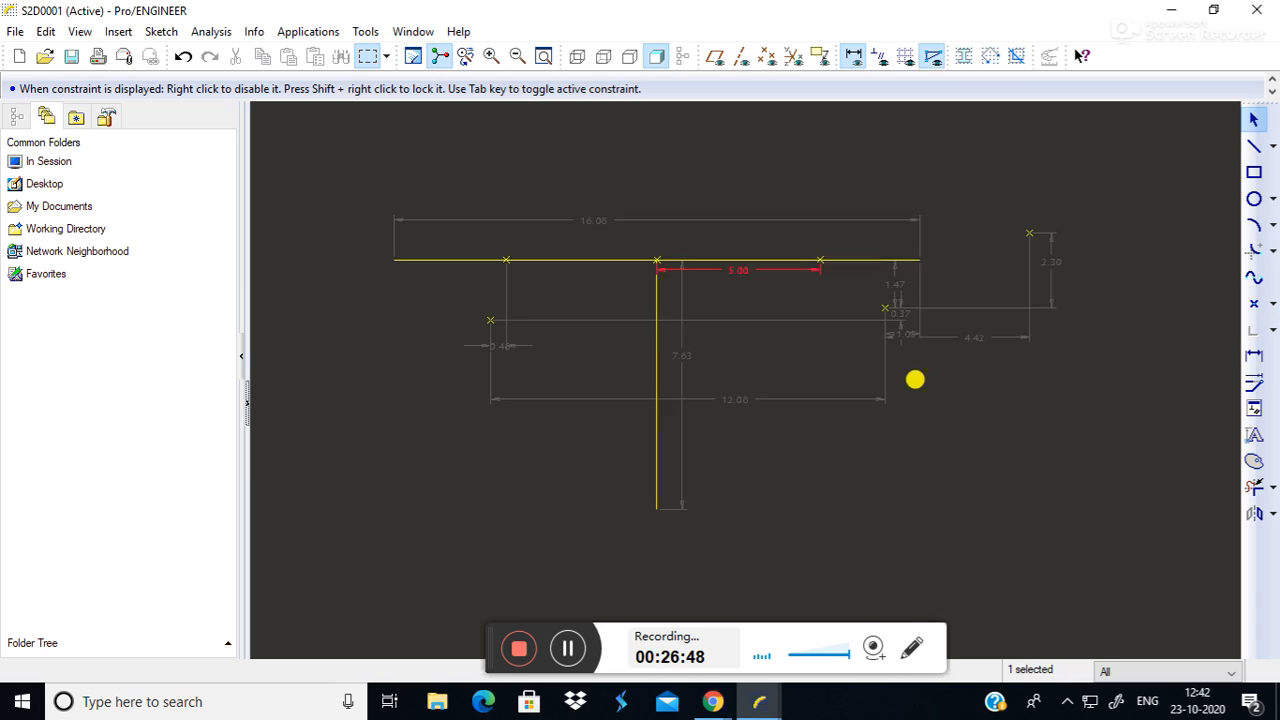
{"action": "left_click", "coordinate": [974, 508]}
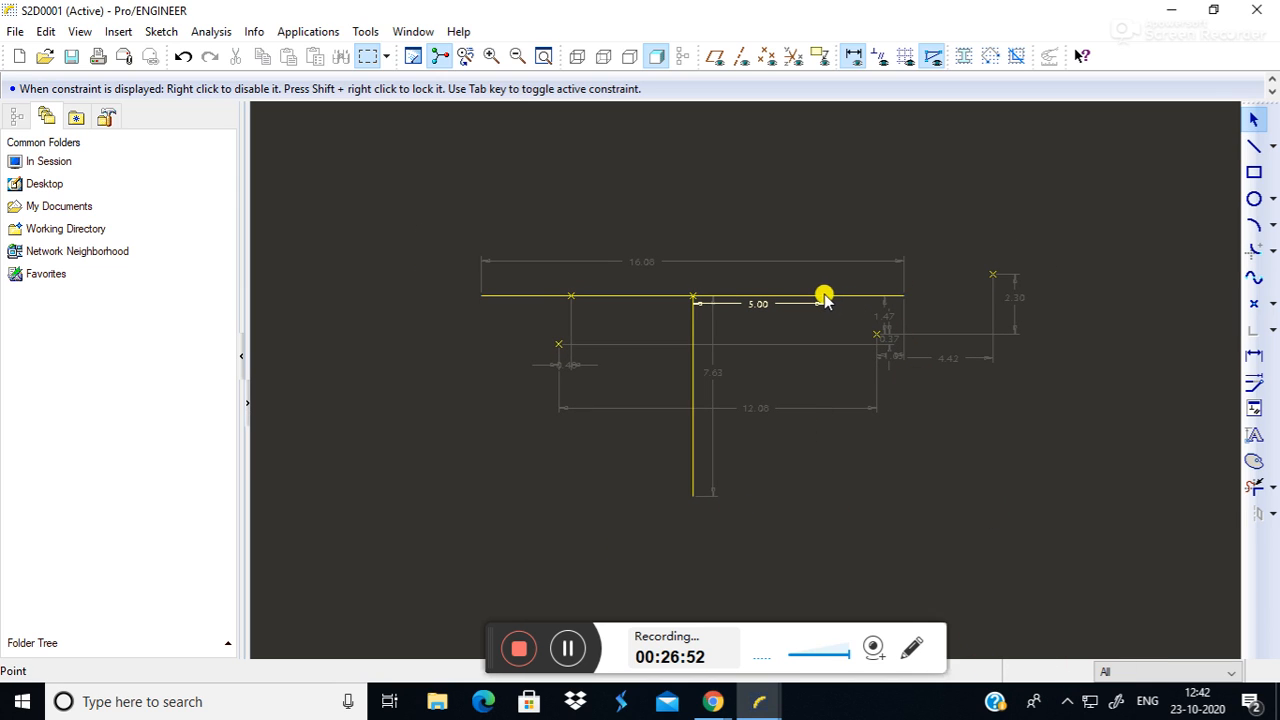
Draw a second vertical line down from the new point, equal in length to the first, and display the section constraints.
{"action": "left_click", "coordinate": [1256, 146]}
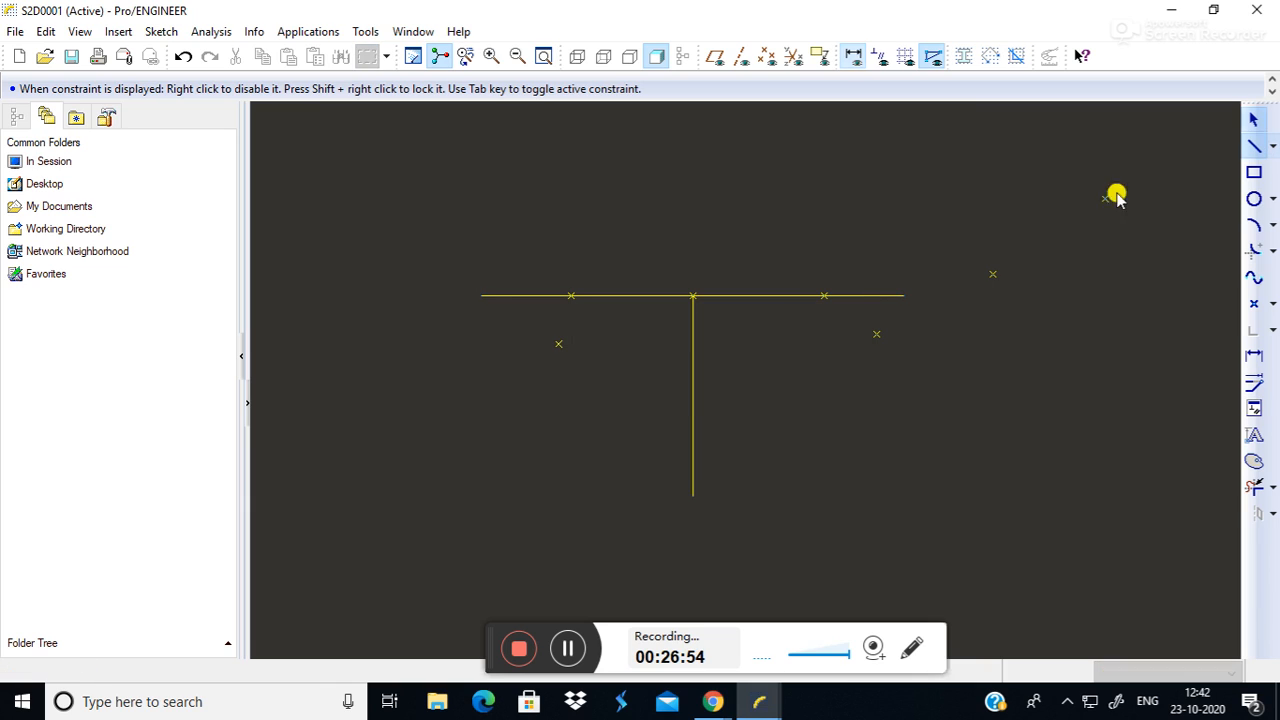
{"action": "left_click", "coordinate": [825, 296]}
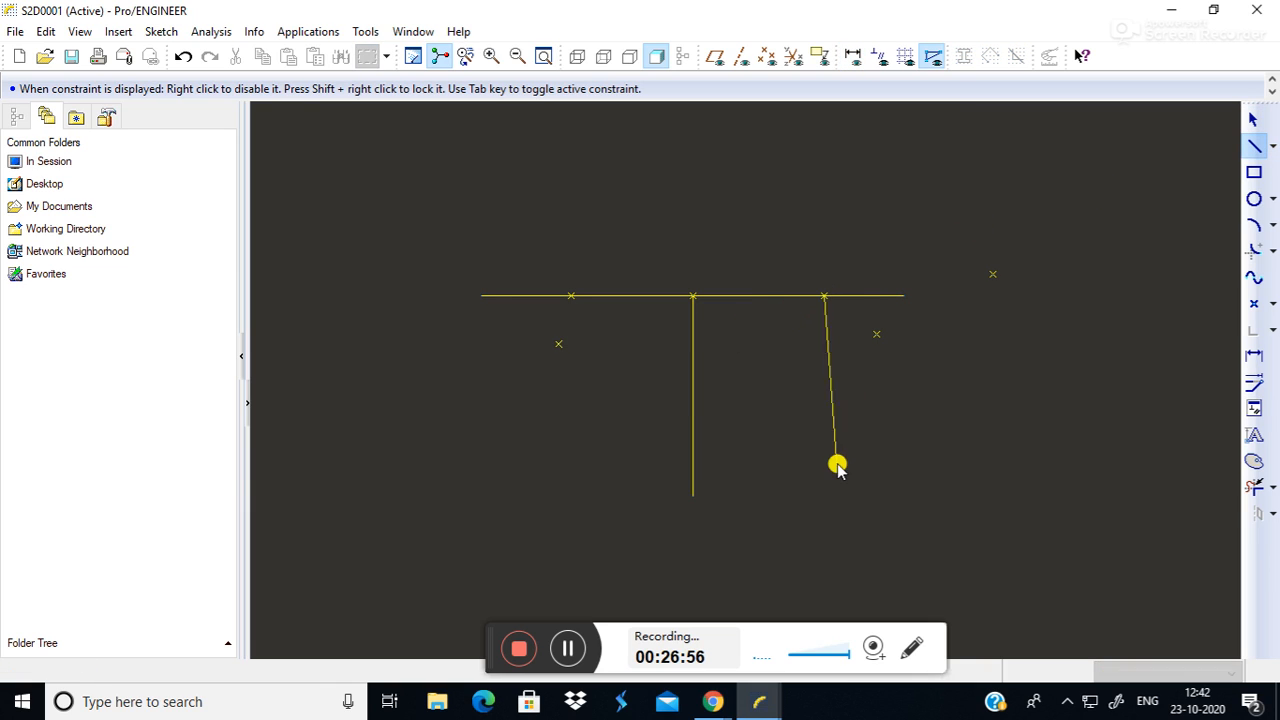
{"action": "left_click", "coordinate": [824, 494]}
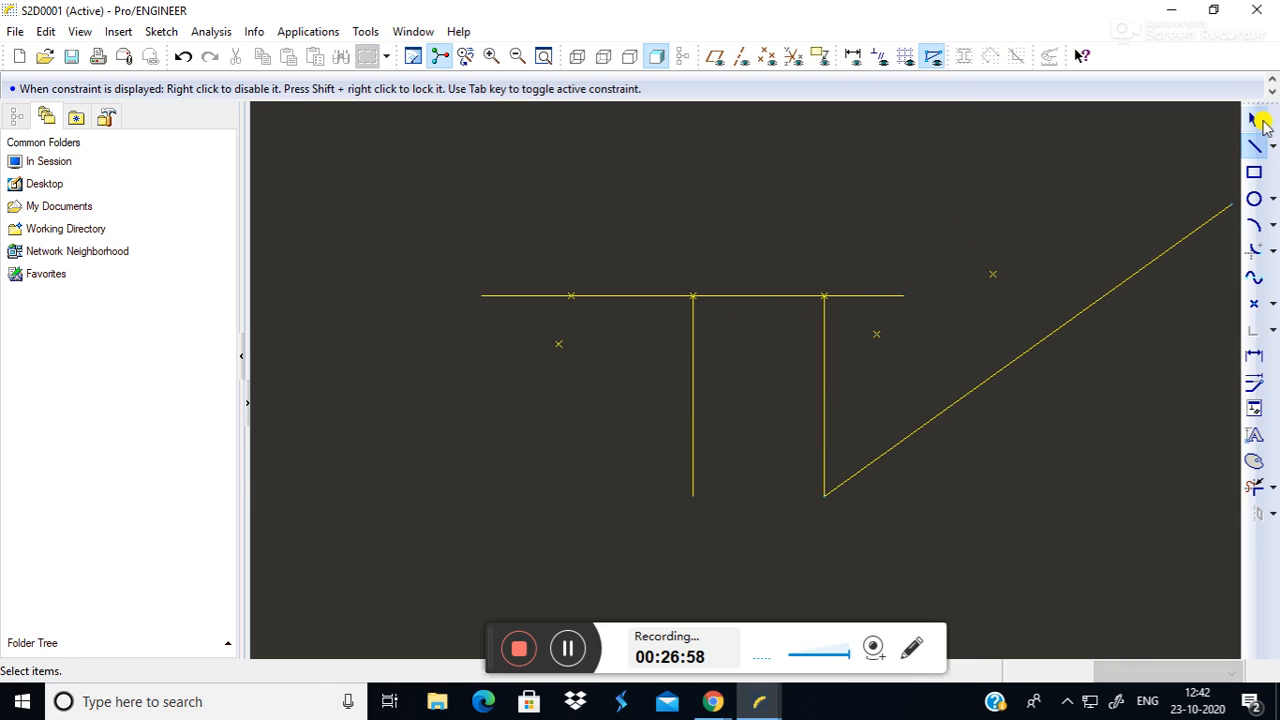
{"action": "left_click", "coordinate": [1254, 119]}
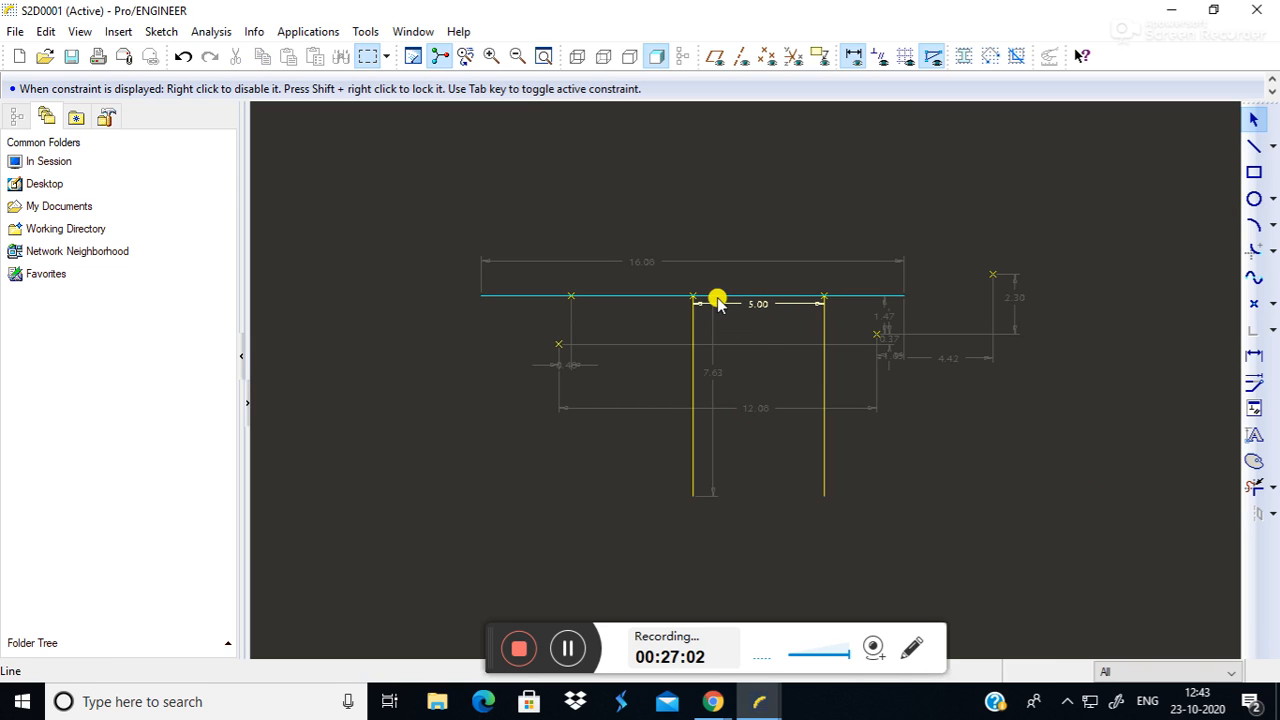
{"action": "left_click", "coordinate": [880, 56]}
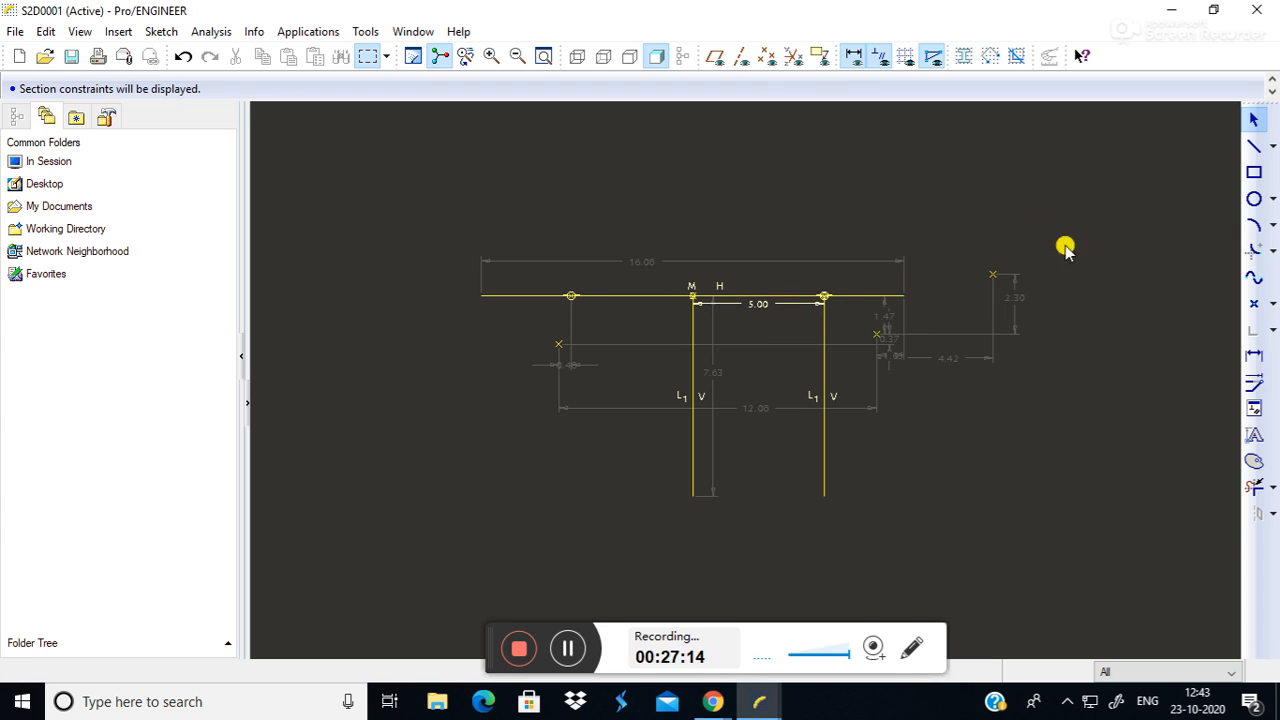
Add a point on the horizontal line between the two vertical lines and set its distance from the midpoint to 3.
{"action": "left_click", "coordinate": [1250, 303]}
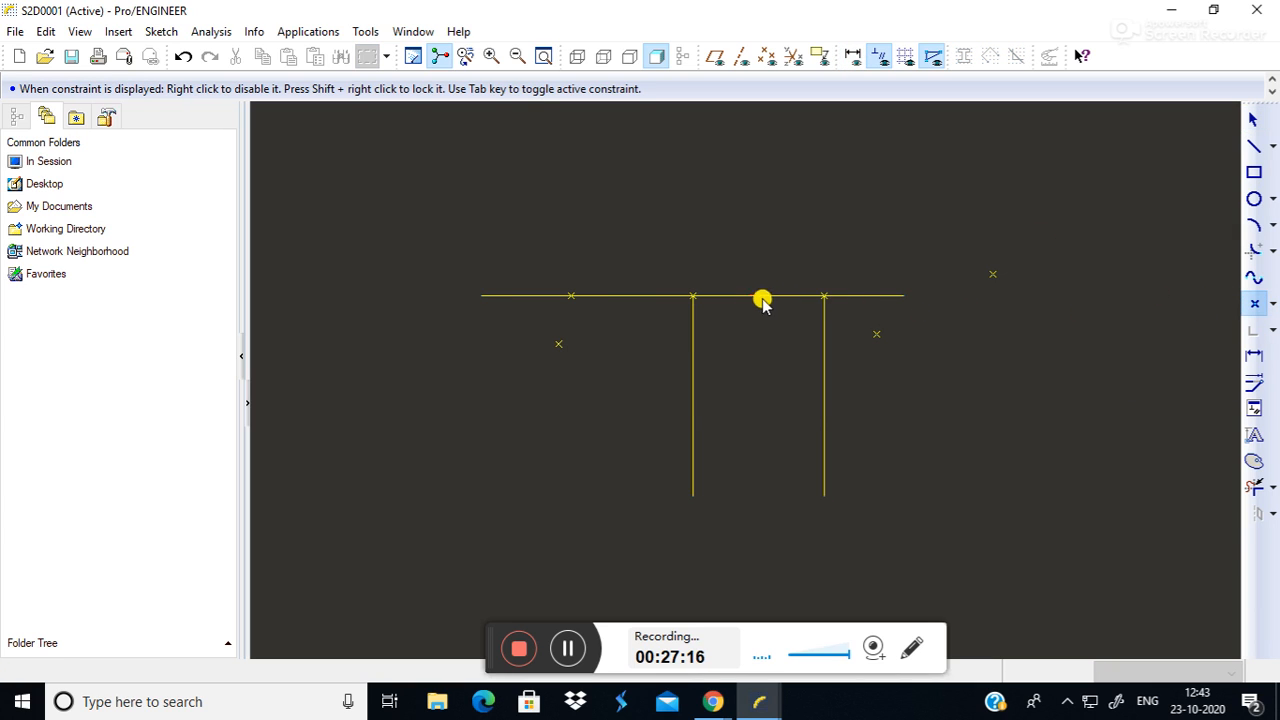
{"action": "left_click", "coordinate": [745, 299]}
{"action": "left_click", "coordinate": [1254, 119]}
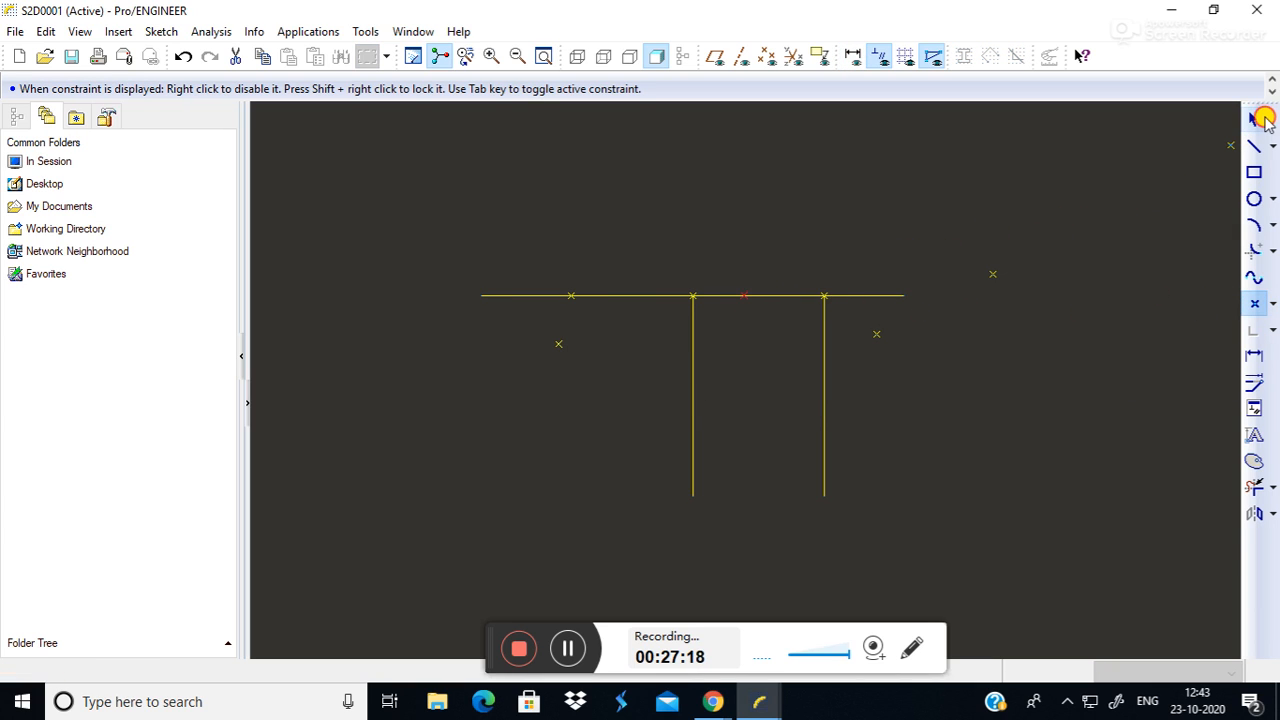
{"action": "double_click", "coordinate": [731, 305]}
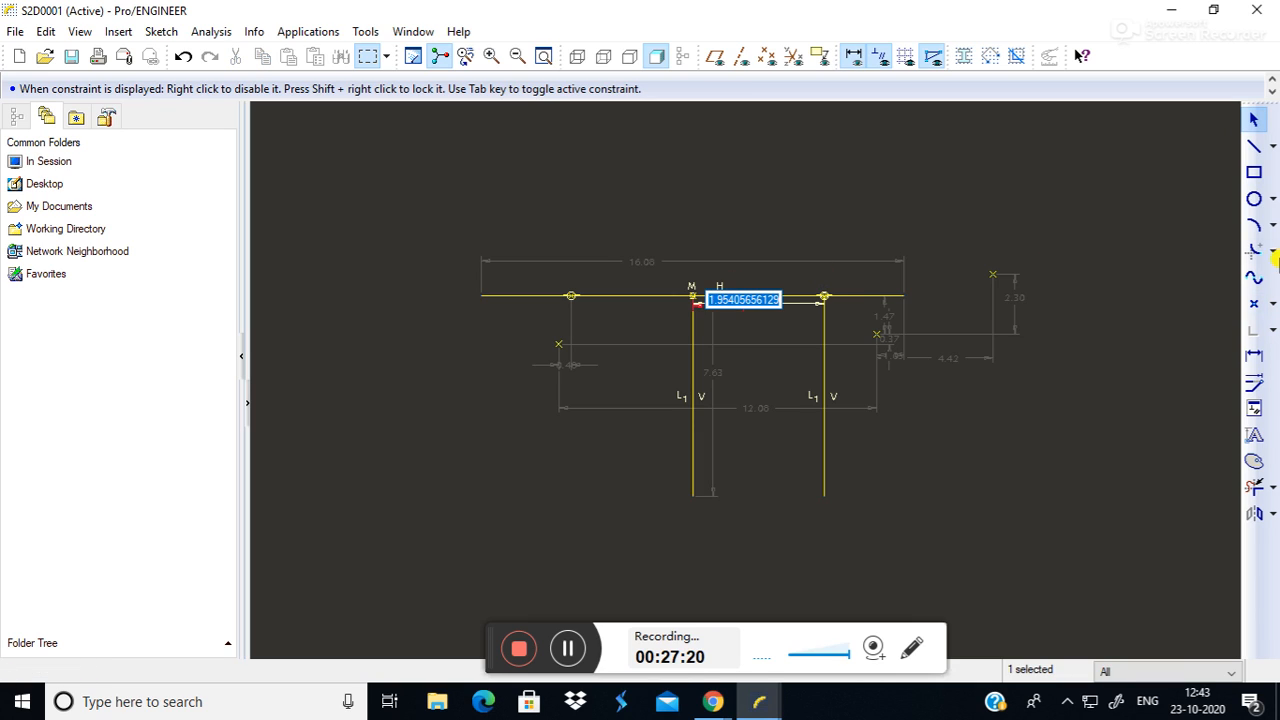
{"action": "type", "text": "3"}
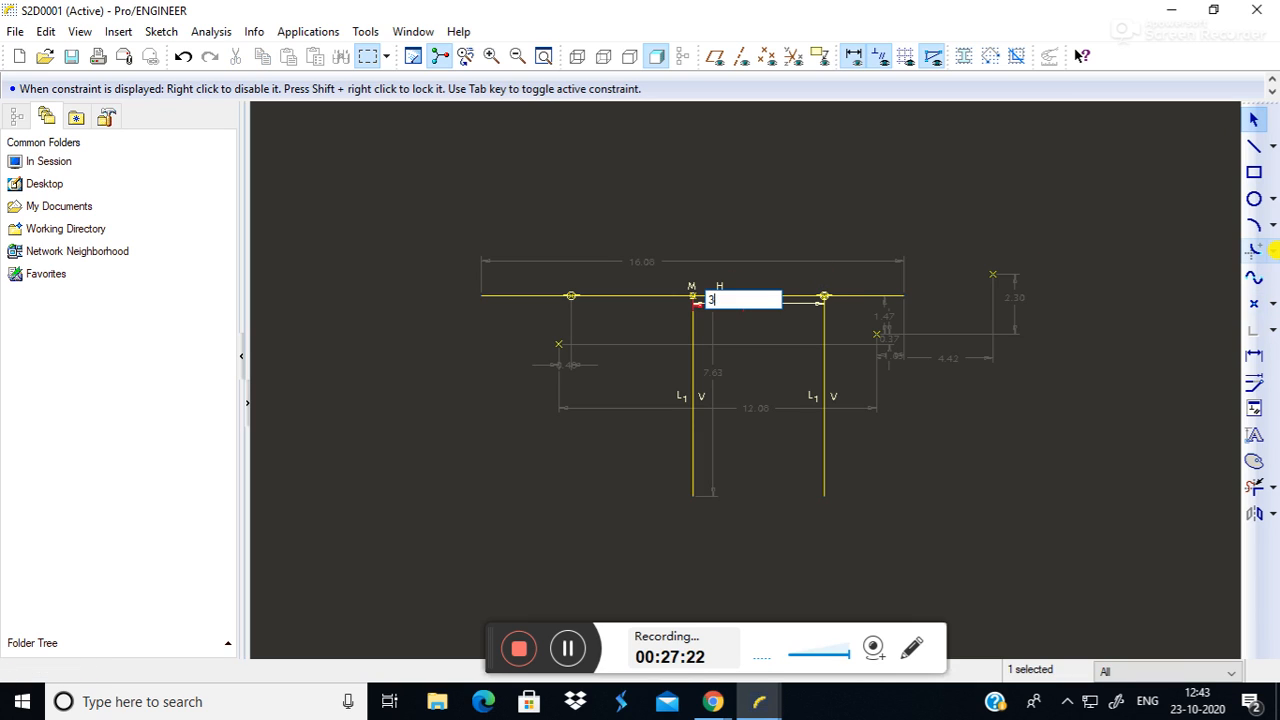
{"action": "key", "text": "Return"}
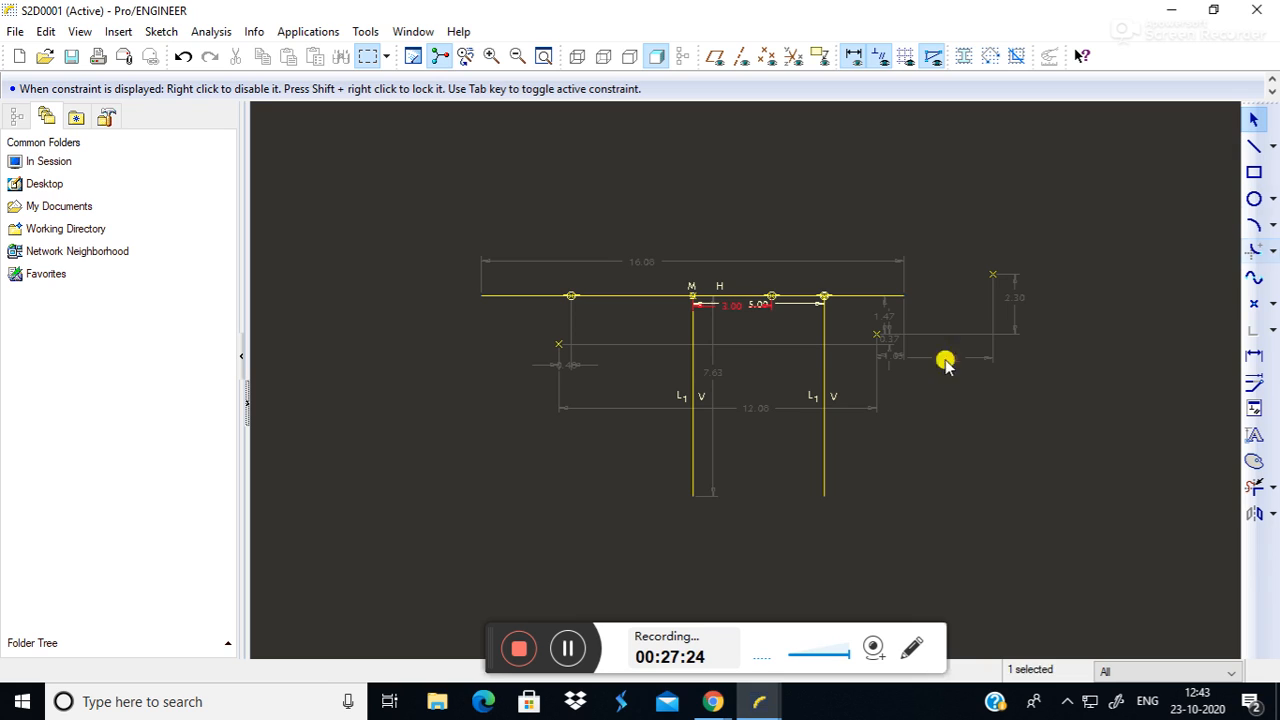
Draw a third vertical line down from the new point, equal in length to the first vertical line.
{"action": "left_click", "coordinate": [1254, 148]}
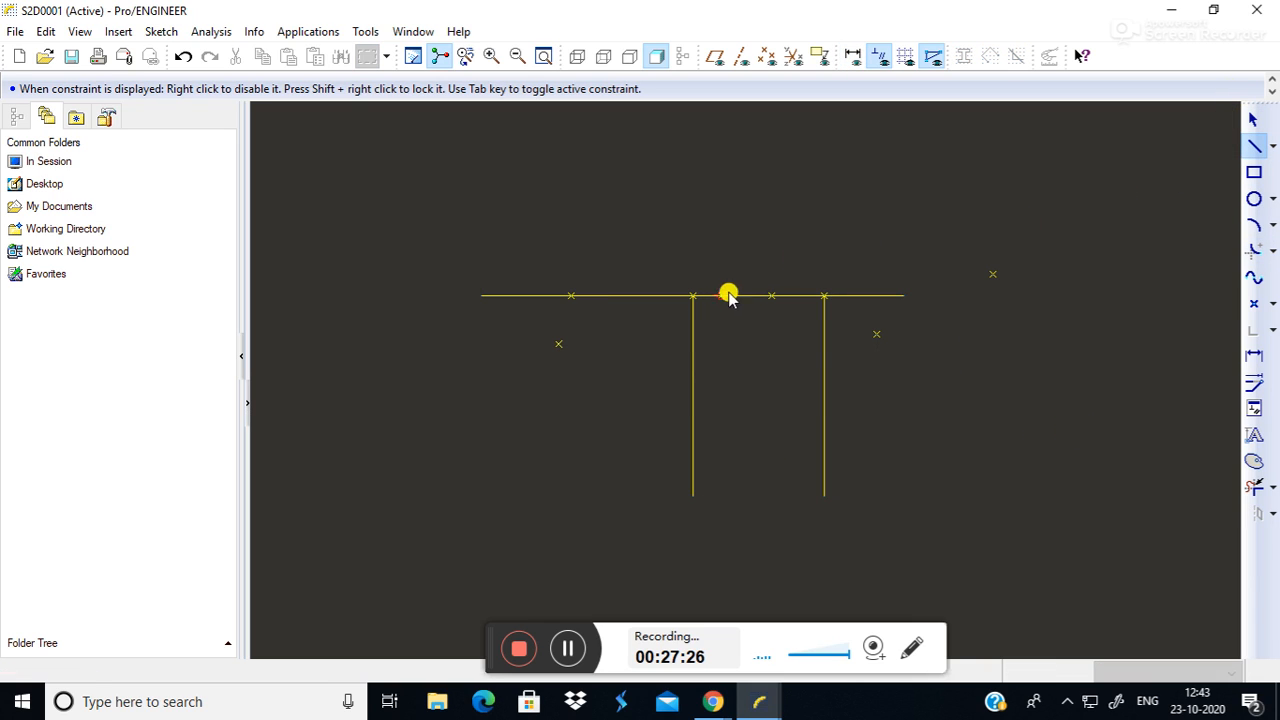
{"action": "left_click", "coordinate": [771, 296]}
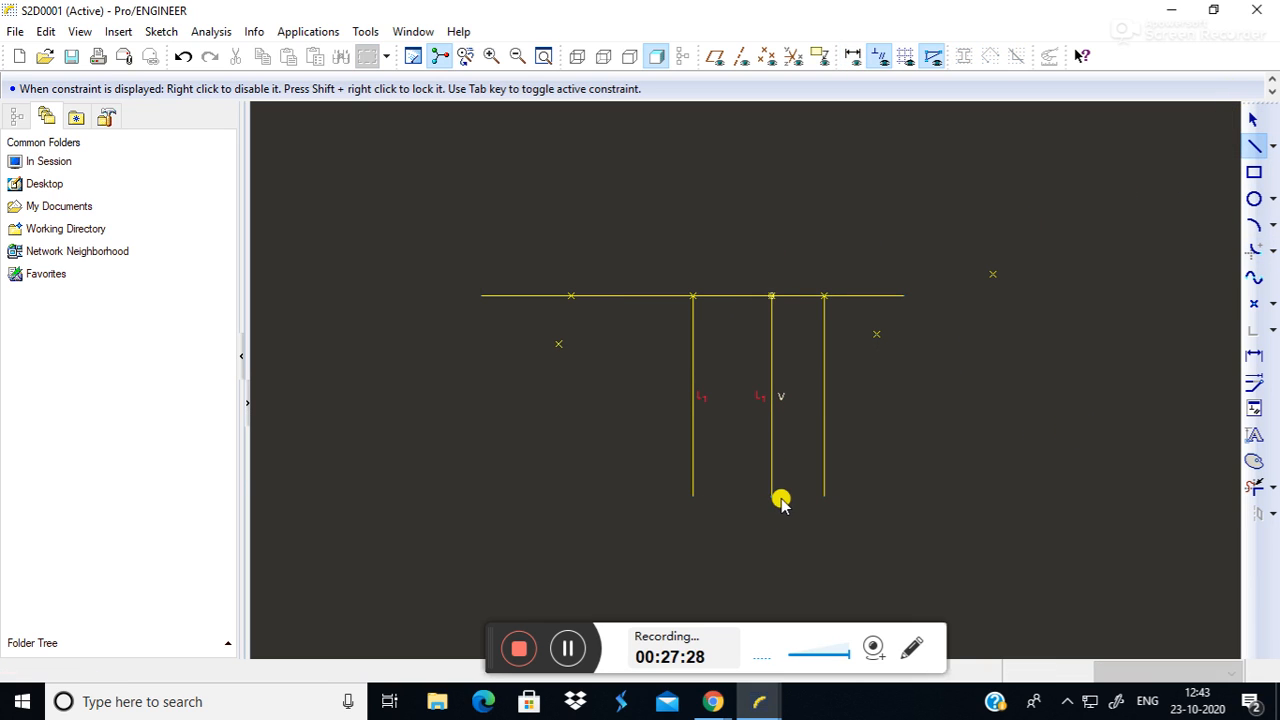
{"action": "left_click", "coordinate": [779, 499]}
{"action": "left_click", "coordinate": [1253, 120]}
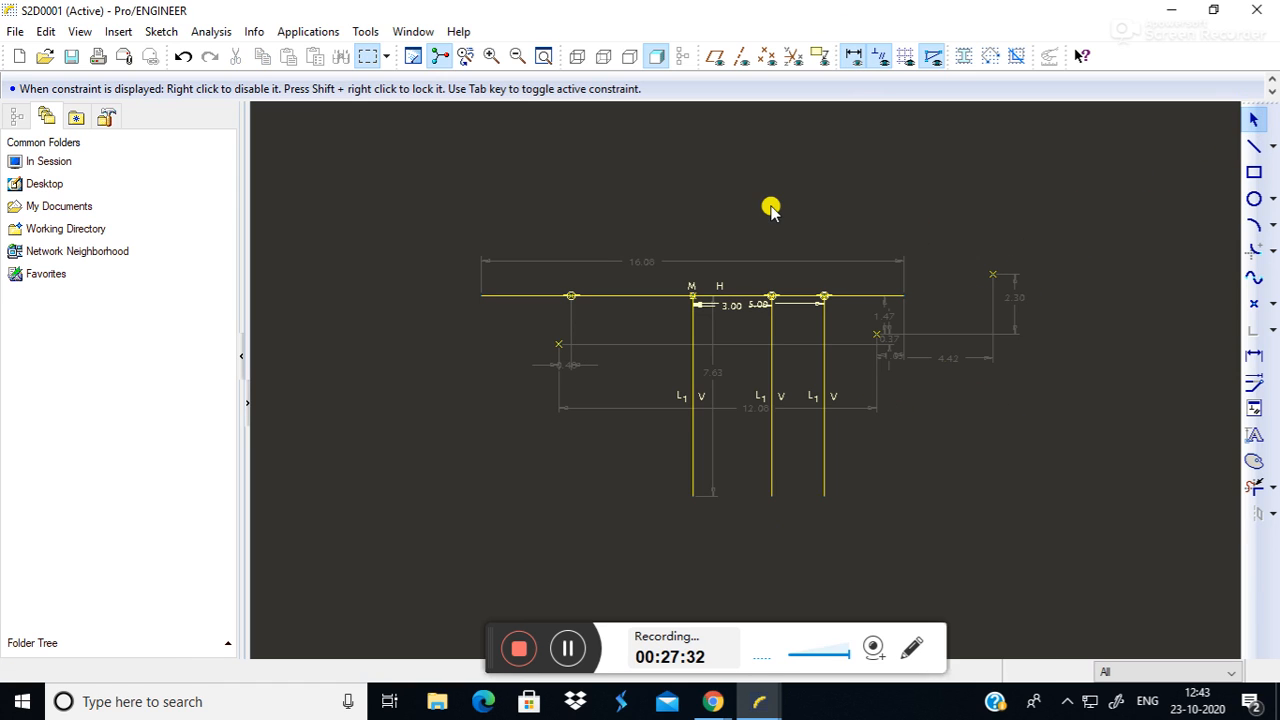
Hide the section constraints and dimensions, and delete all lines and points from the sketch.
{"action": "left_click", "coordinate": [880, 56]}
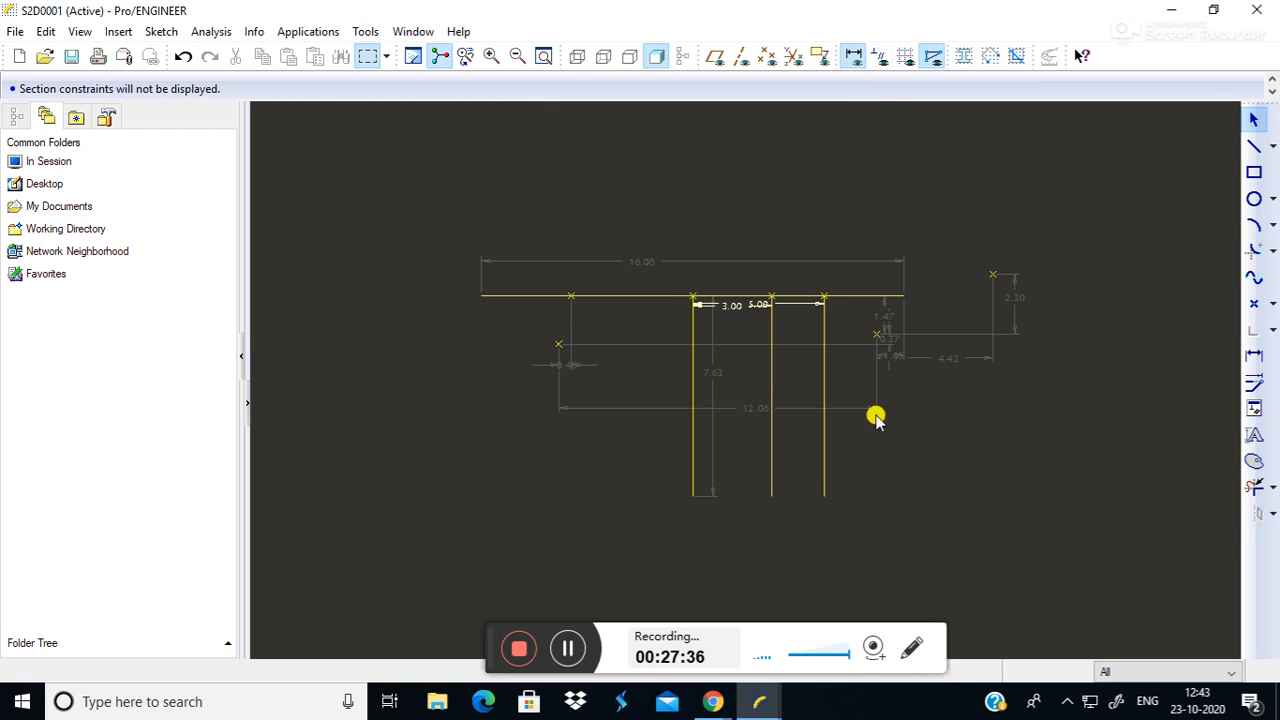
{"action": "left_click", "coordinate": [856, 56]}
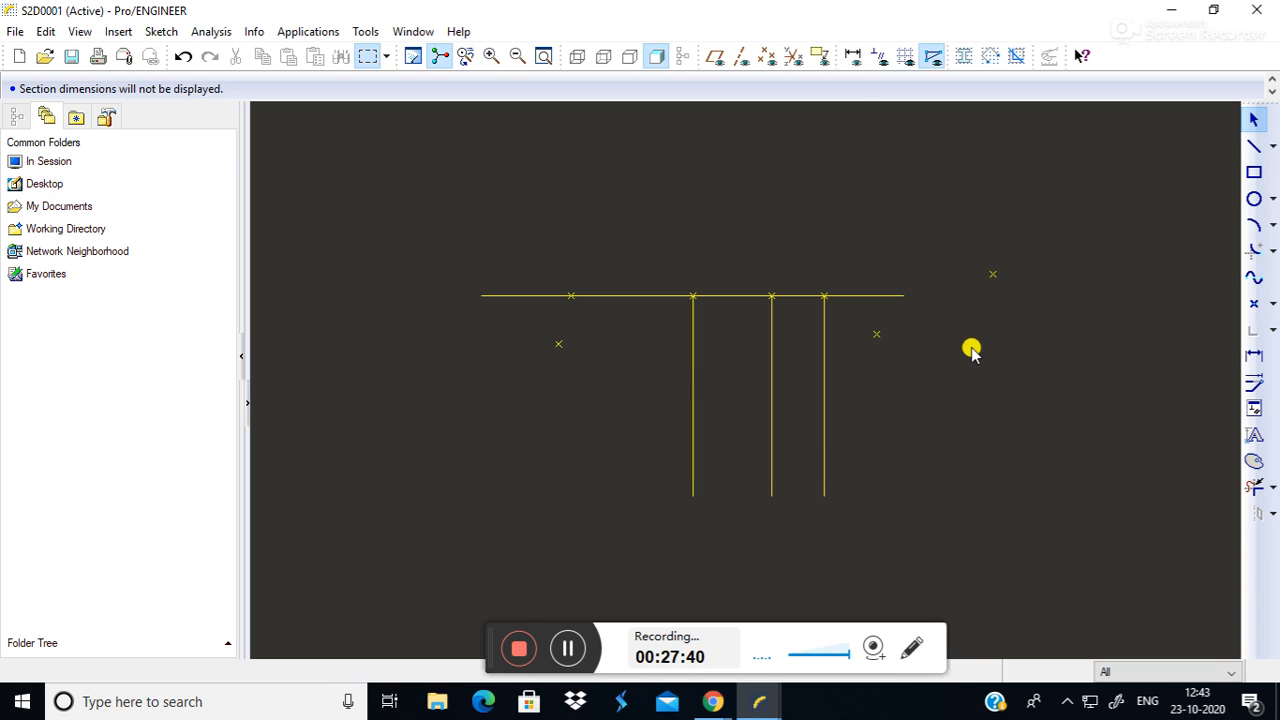
{"action": "mouse_move", "coordinate": [368, 195]}
{"action": "left_mouse_down"}
{"action": "mouse_move", "coordinate": [531, 523]}
{"action": "mouse_move", "coordinate": [1065, 575]}
{"action": "mouse_move", "coordinate": [1084, 596]}
{"action": "left_mouse_up"}
{"action": "key", "text": "Delete"}
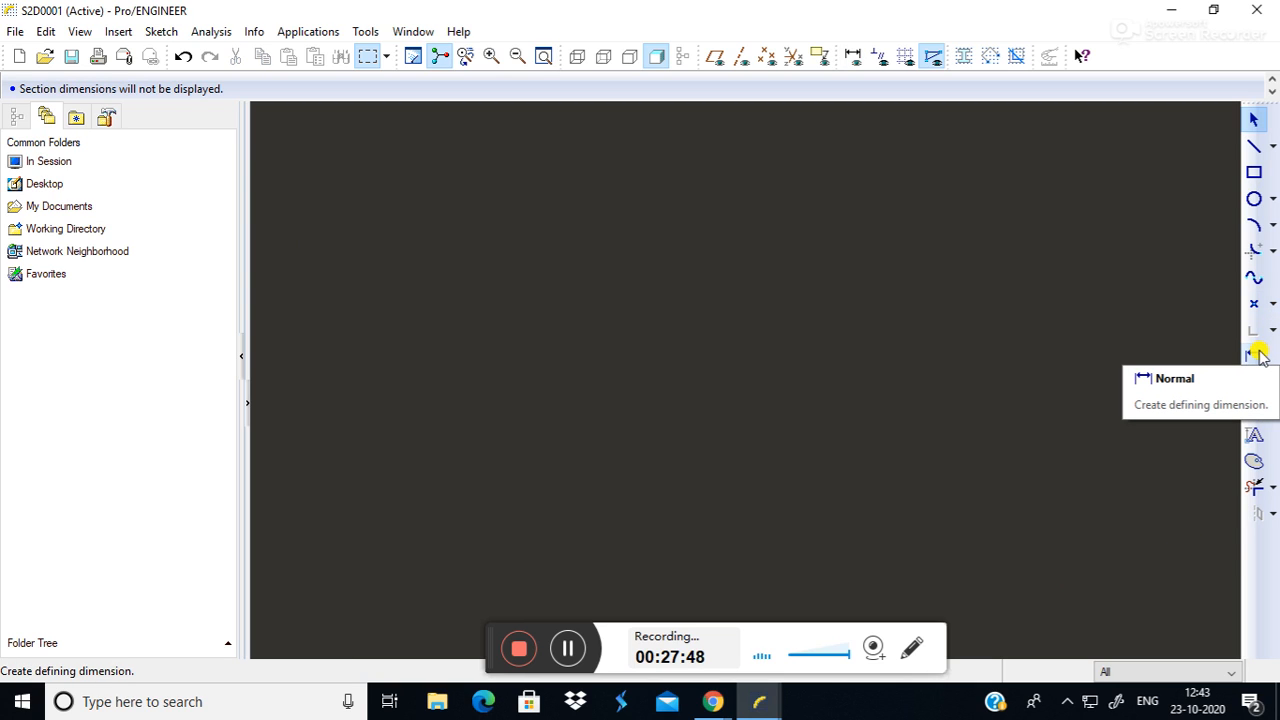
Turn the dimension display back on and draw a rectangle about 15.1 wide and 8.8 high.
{"action": "left_click", "coordinate": [1253, 172]}
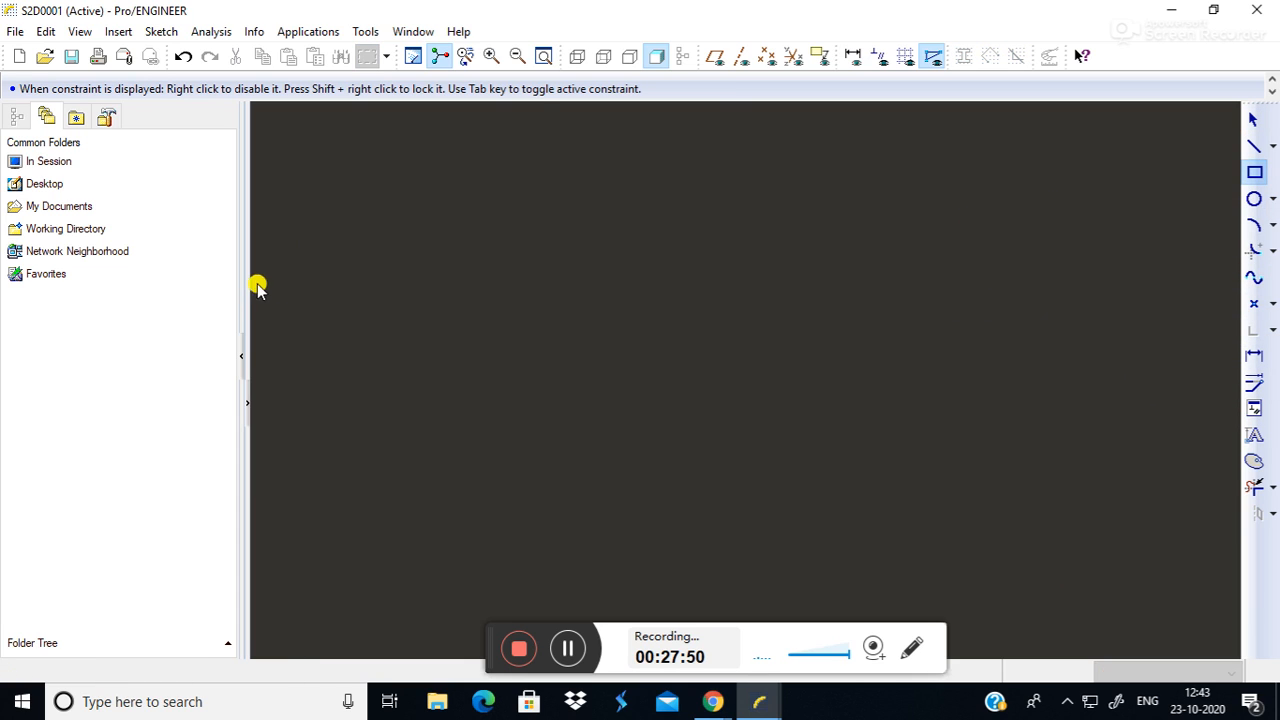
{"action": "left_click", "coordinate": [853, 56]}
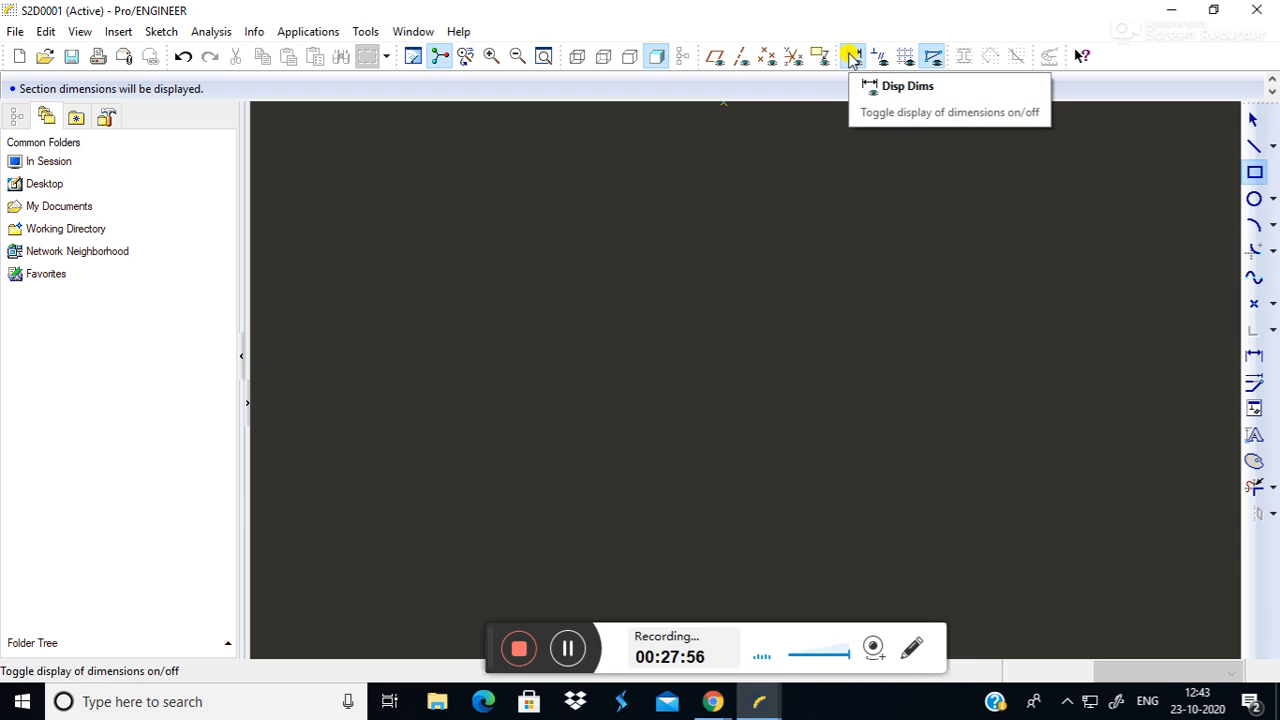
{"action": "left_click", "coordinate": [506, 240]}
{"action": "left_click", "coordinate": [903, 473]}
{"action": "left_click", "coordinate": [1256, 119]}
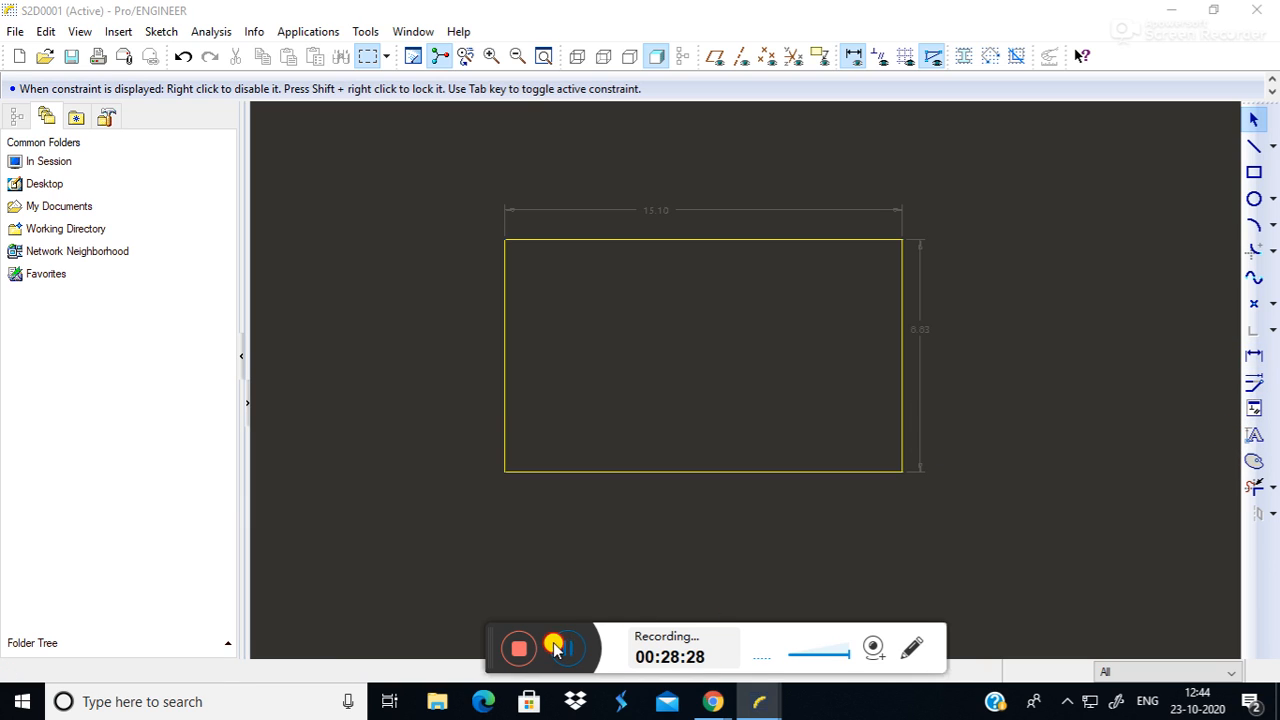
{"action": "left_click", "coordinate": [568, 648]}
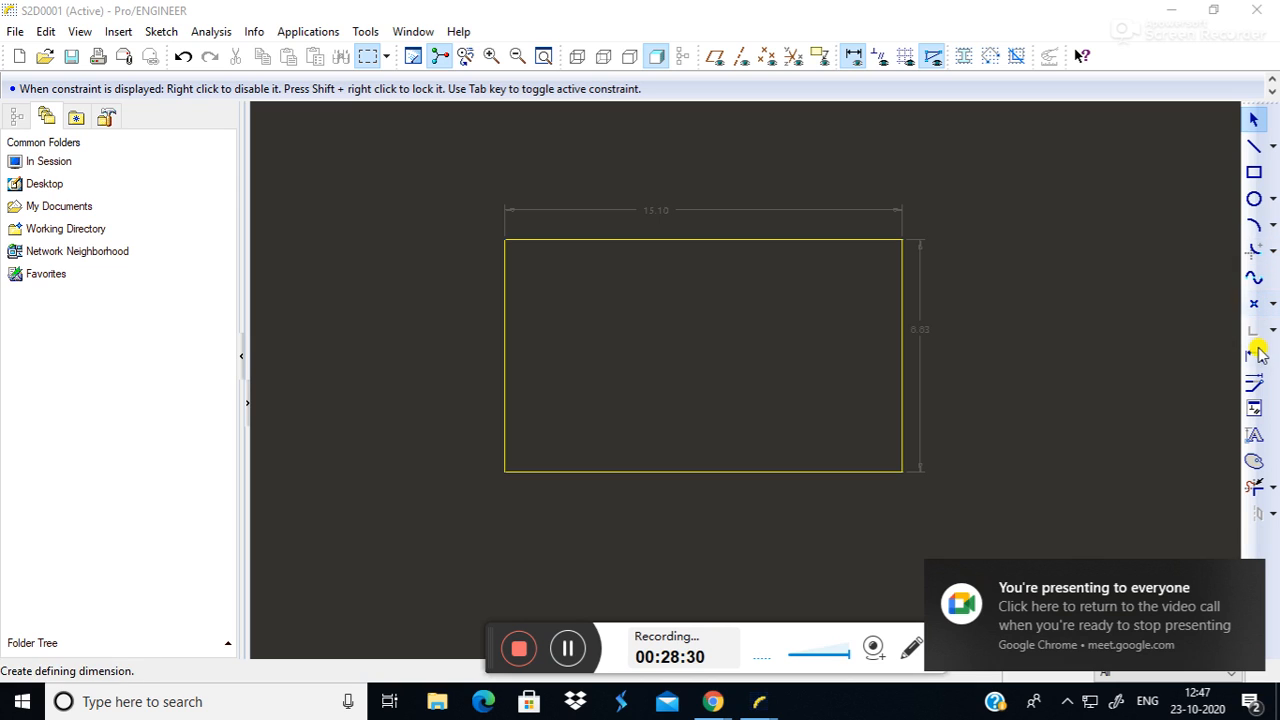
{"action": "left_click", "coordinate": [1248, 579]}
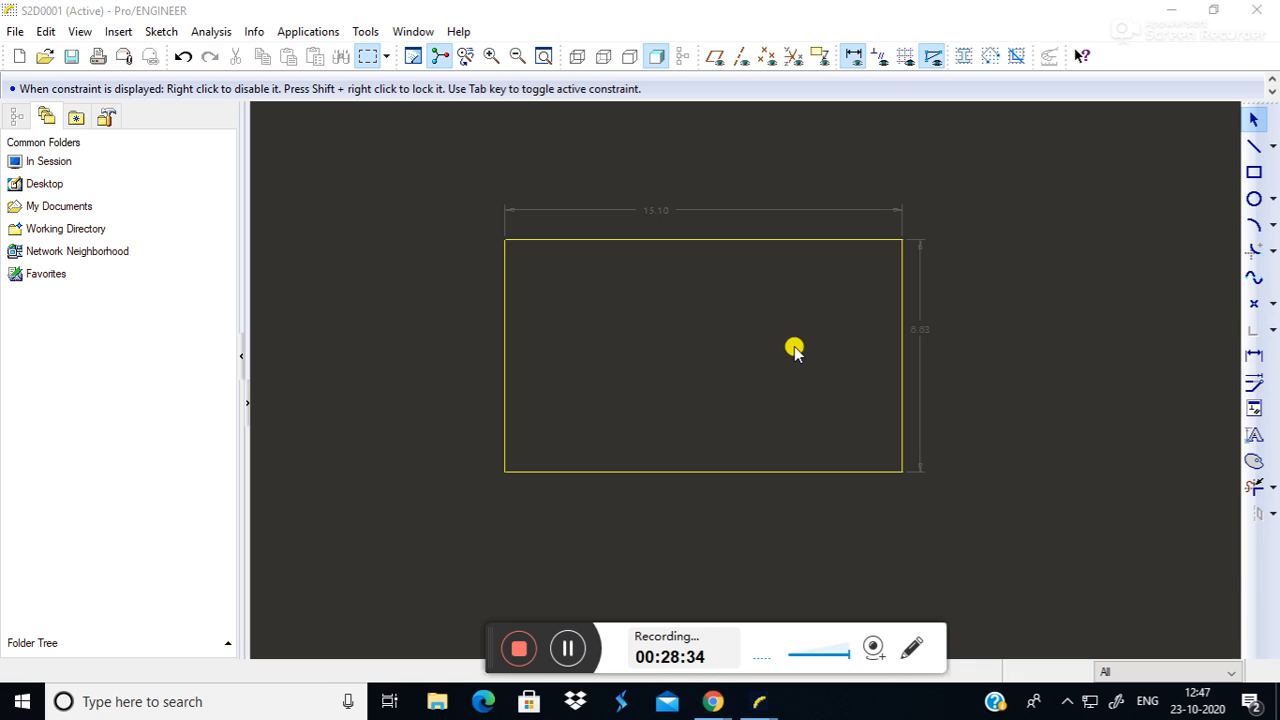
Add a defining width dimension between the rectangle's two lower corners, placed below the lower edge.
{"action": "left_click", "coordinate": [1254, 356]}
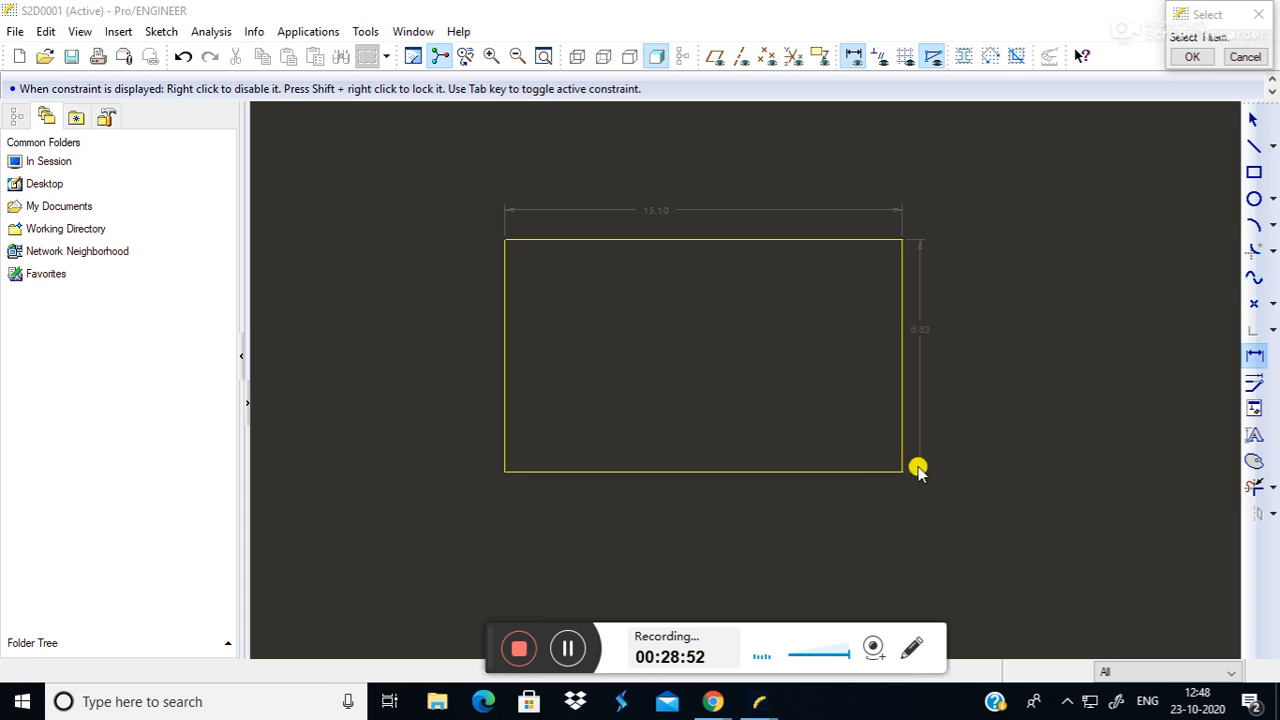
{"action": "left_click", "coordinate": [901, 475]}
{"action": "left_click", "coordinate": [503, 474], "text": "ctrl"}
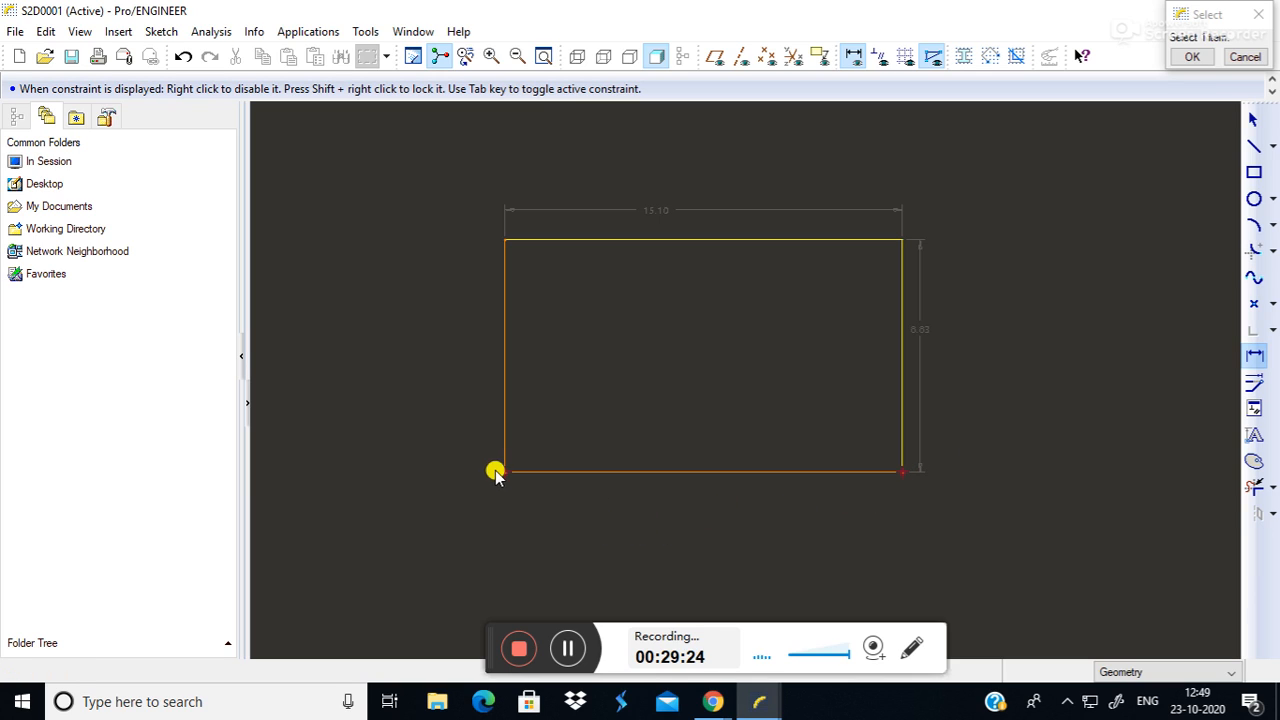
{"action": "left_click", "coordinate": [686, 472]}
{"action": "middle_click", "coordinate": [684, 510]}
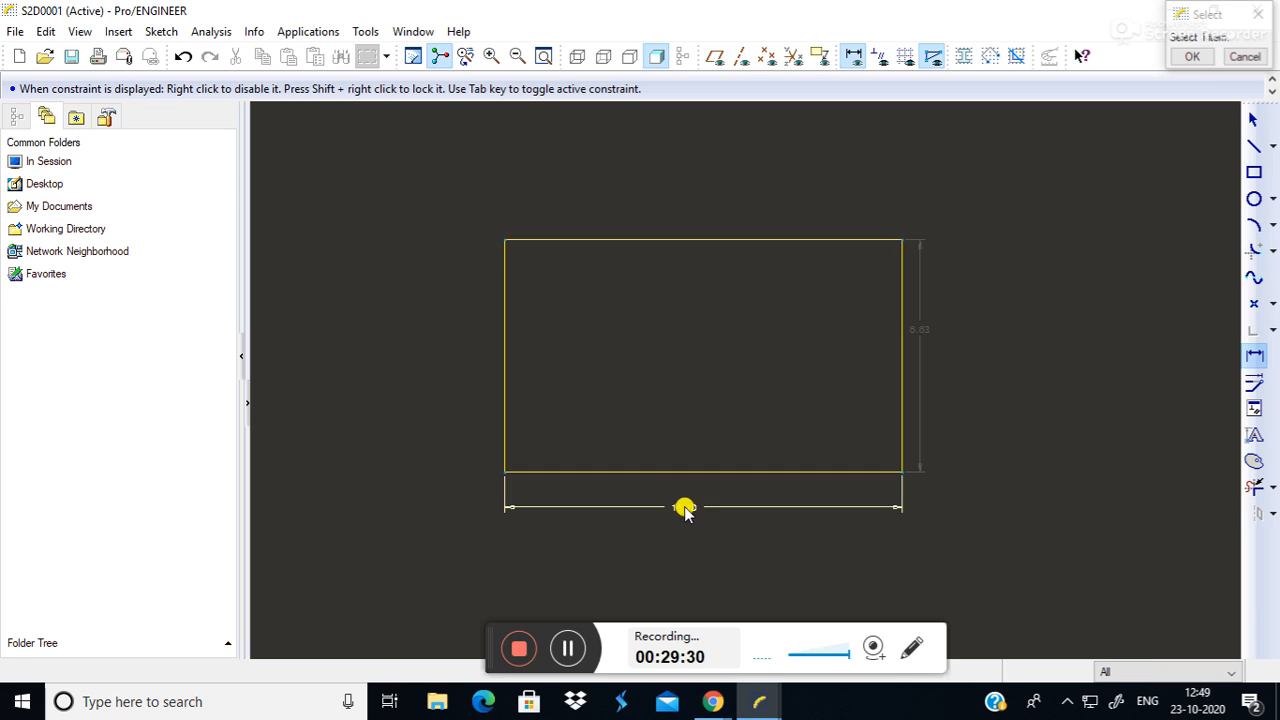
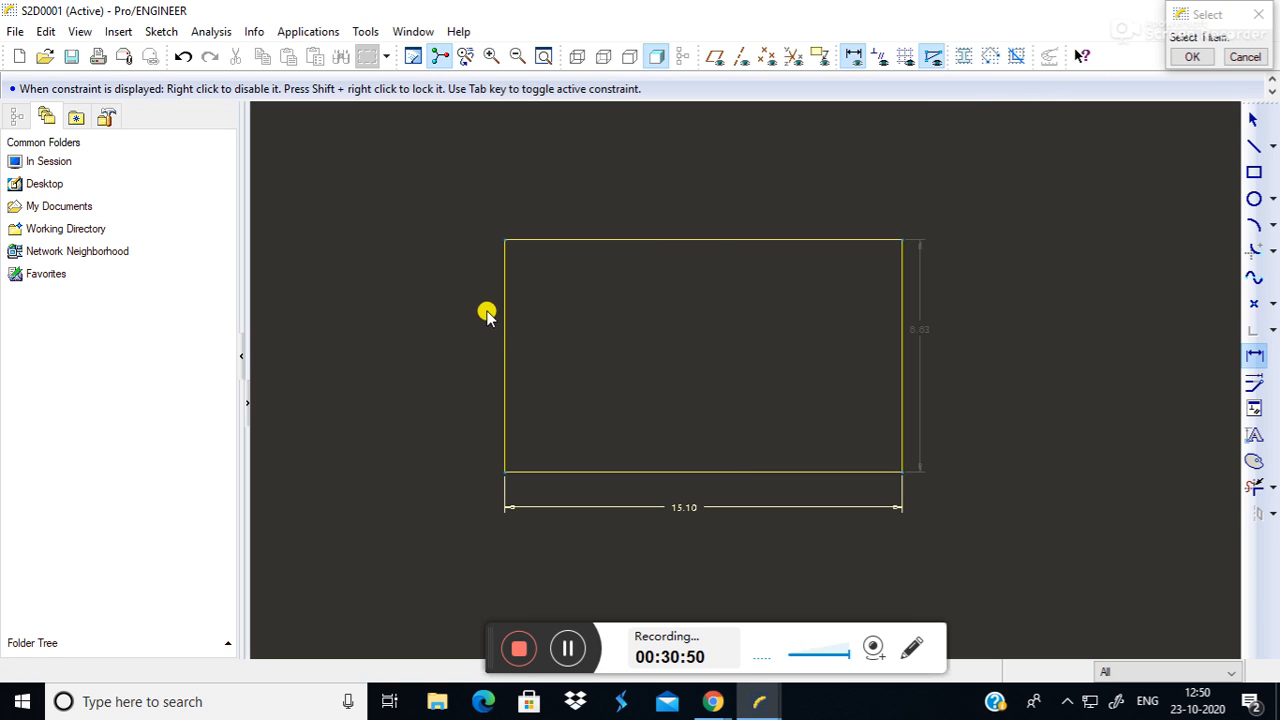
Add a defining height dimension between the rectangle's two left corners, placed outside the left edge.
{"action": "left_click", "coordinate": [505, 241]}
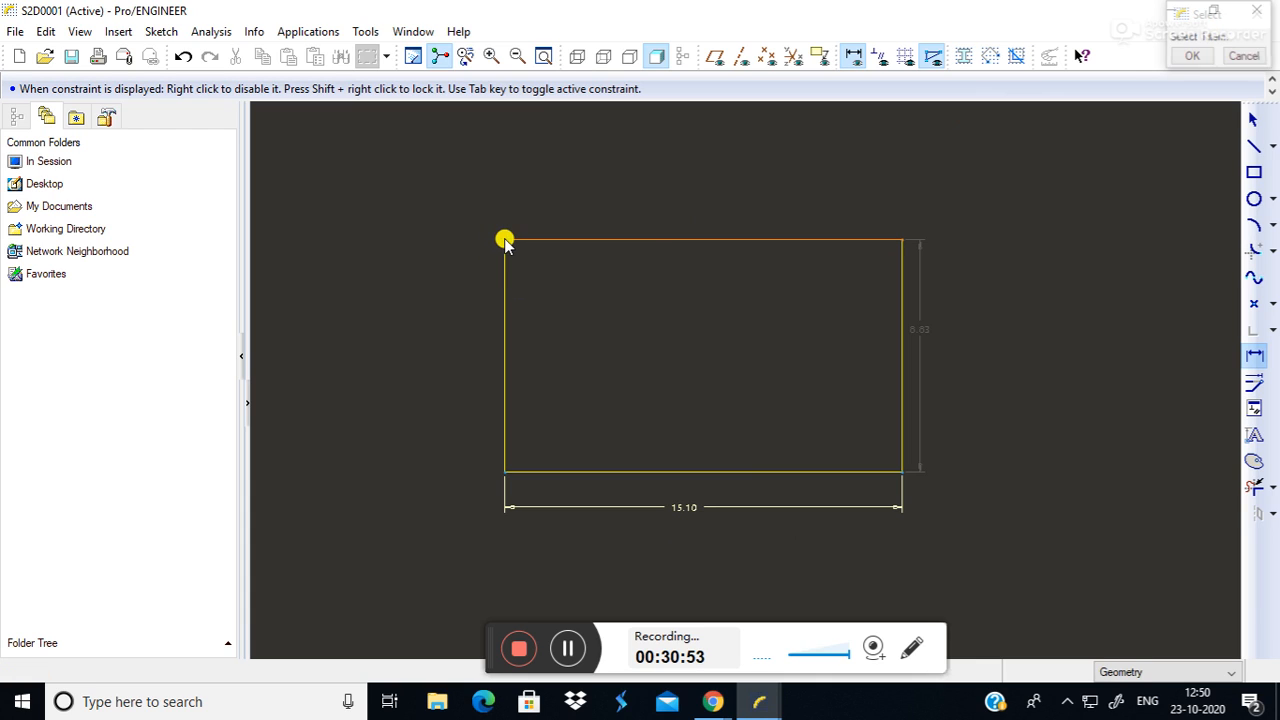
{"action": "left_click", "coordinate": [506, 471], "text": "ctrl"}
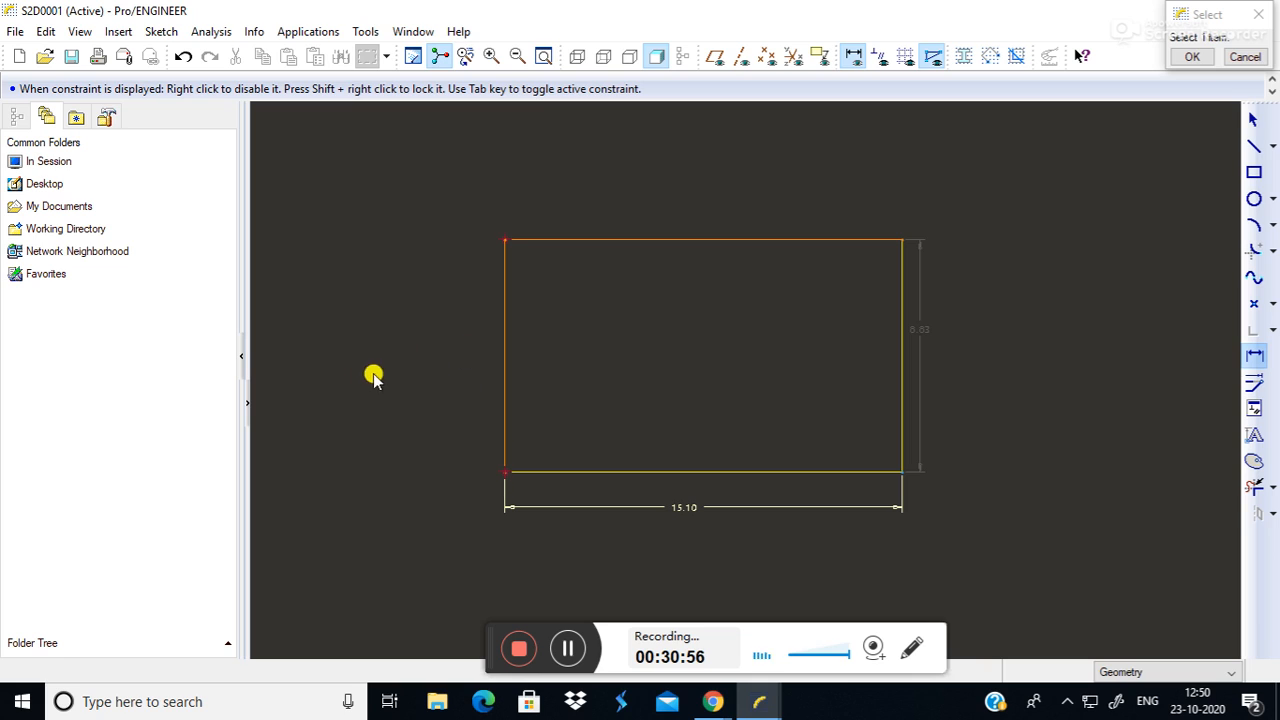
{"action": "middle_click", "coordinate": [453, 357]}
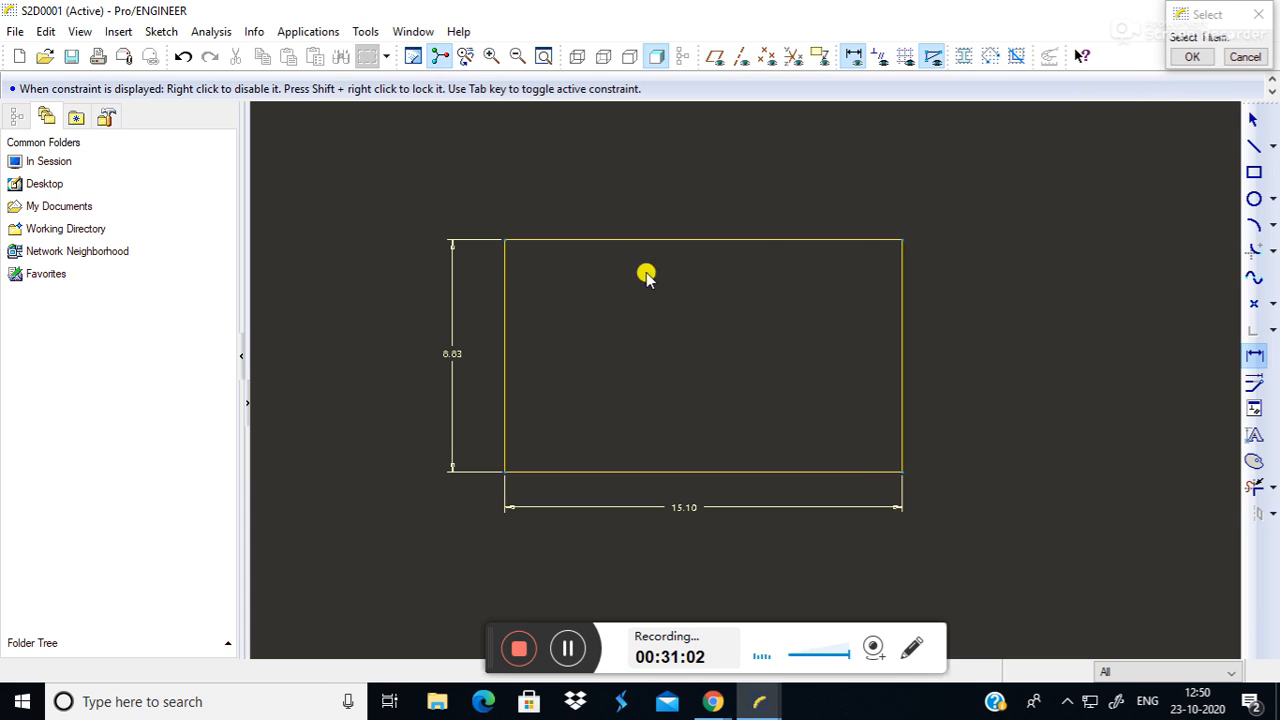
Try to add a second width dimension between the rectangle's upper corners, and delete it in the conflict resolution.
{"action": "left_click", "coordinate": [505, 239]}
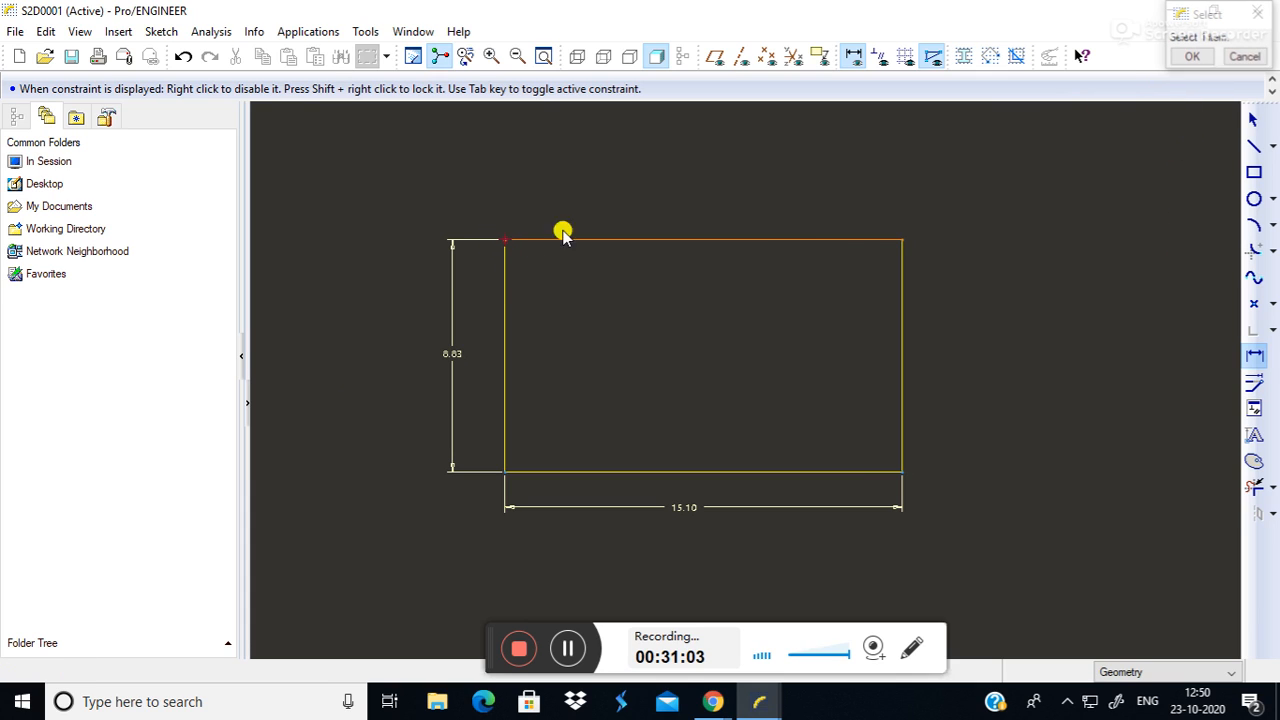
{"action": "left_click", "coordinate": [902, 240]}
{"action": "middle_click", "coordinate": [660, 174]}
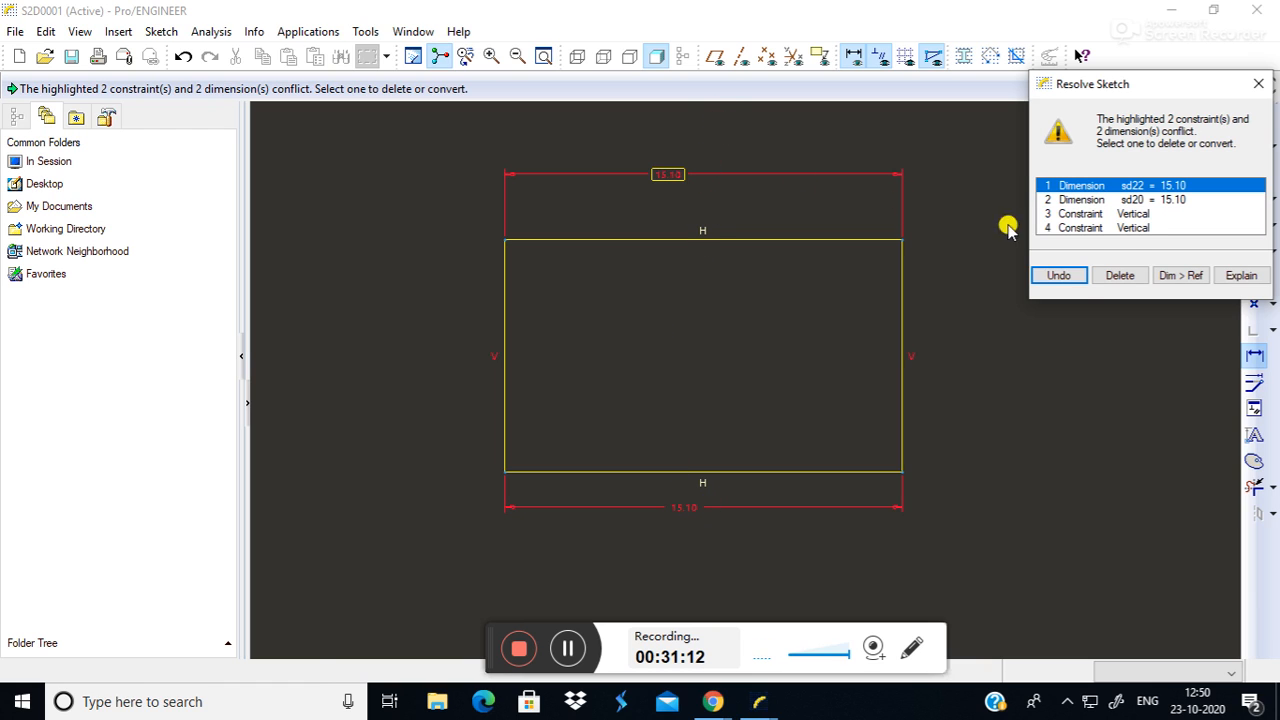
{"action": "left_click", "coordinate": [1120, 275]}
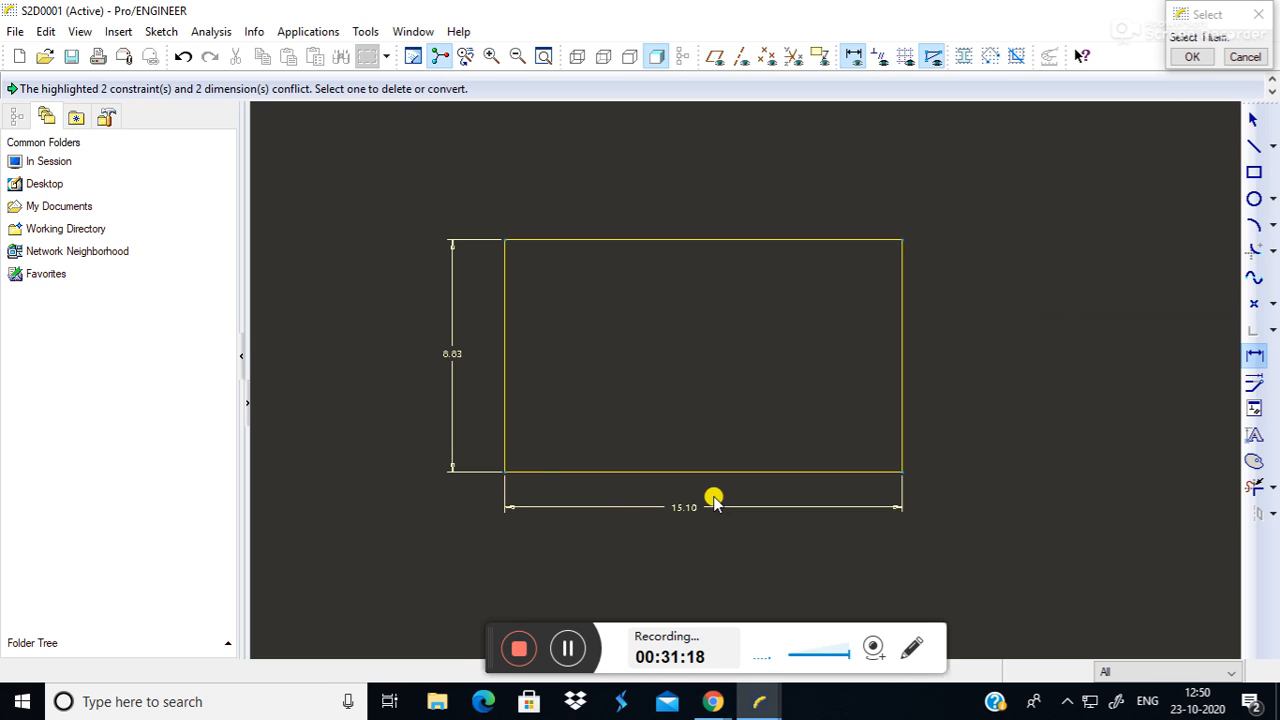
{"action": "left_click", "coordinate": [1196, 57]}
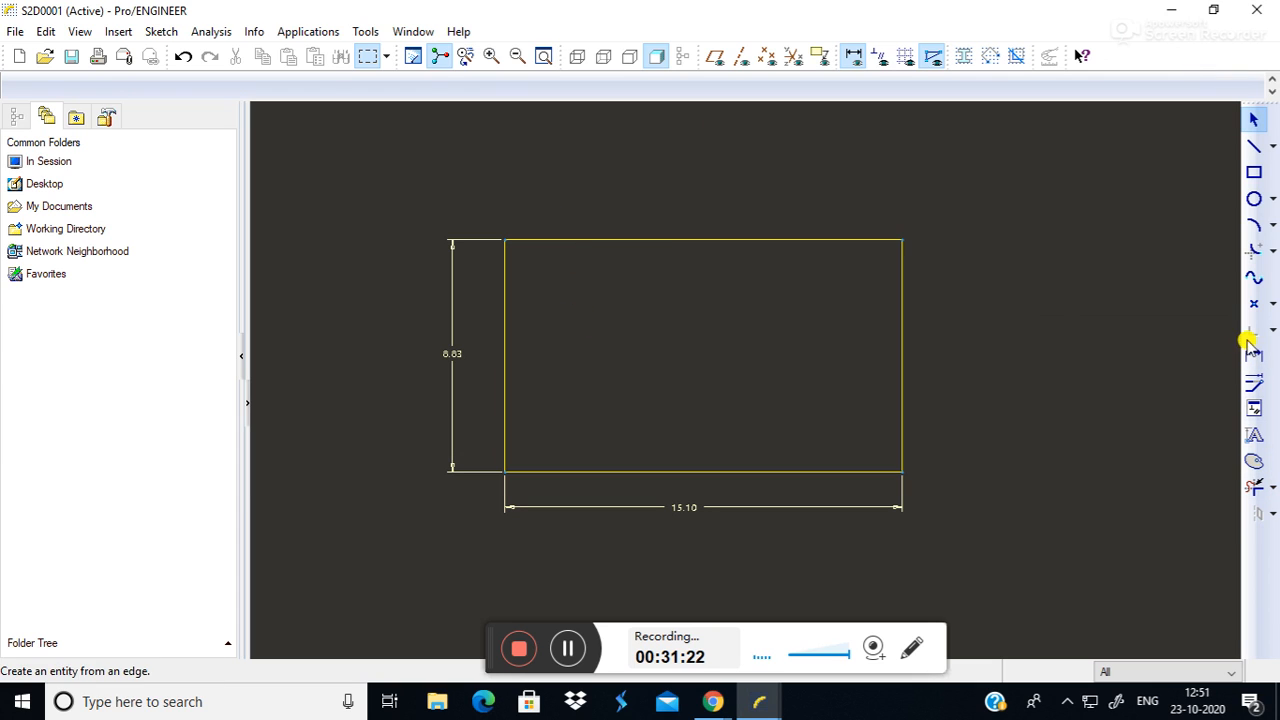
Delete the dimensioned rectangle and draw a horizontal line about 12.5 long in its place.
{"action": "mouse_move", "coordinate": [374, 177]}
{"action": "left_mouse_down"}
{"action": "mouse_move", "coordinate": [814, 546]}
{"action": "mouse_move", "coordinate": [957, 567]}
{"action": "left_mouse_up"}
{"action": "key", "text": "Delete"}
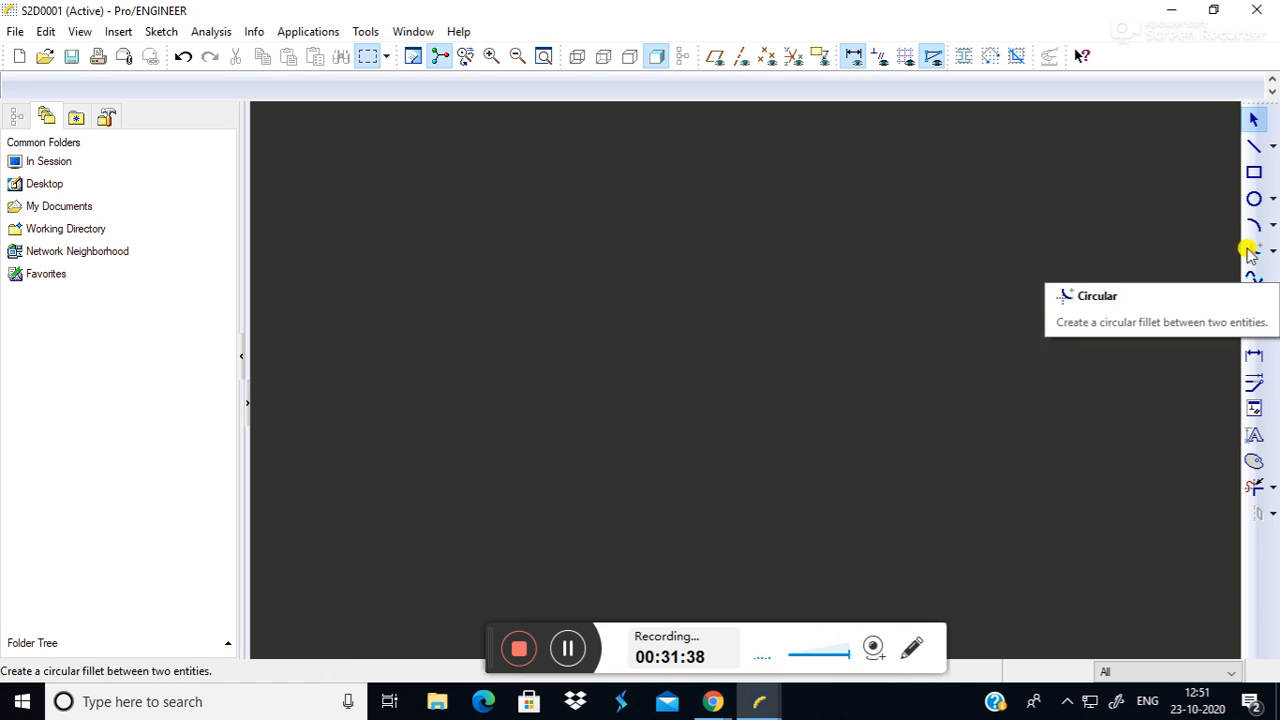
{"action": "left_click", "coordinate": [1254, 146]}
{"action": "left_click", "coordinate": [513, 329]}
{"action": "left_click", "coordinate": [845, 329]}
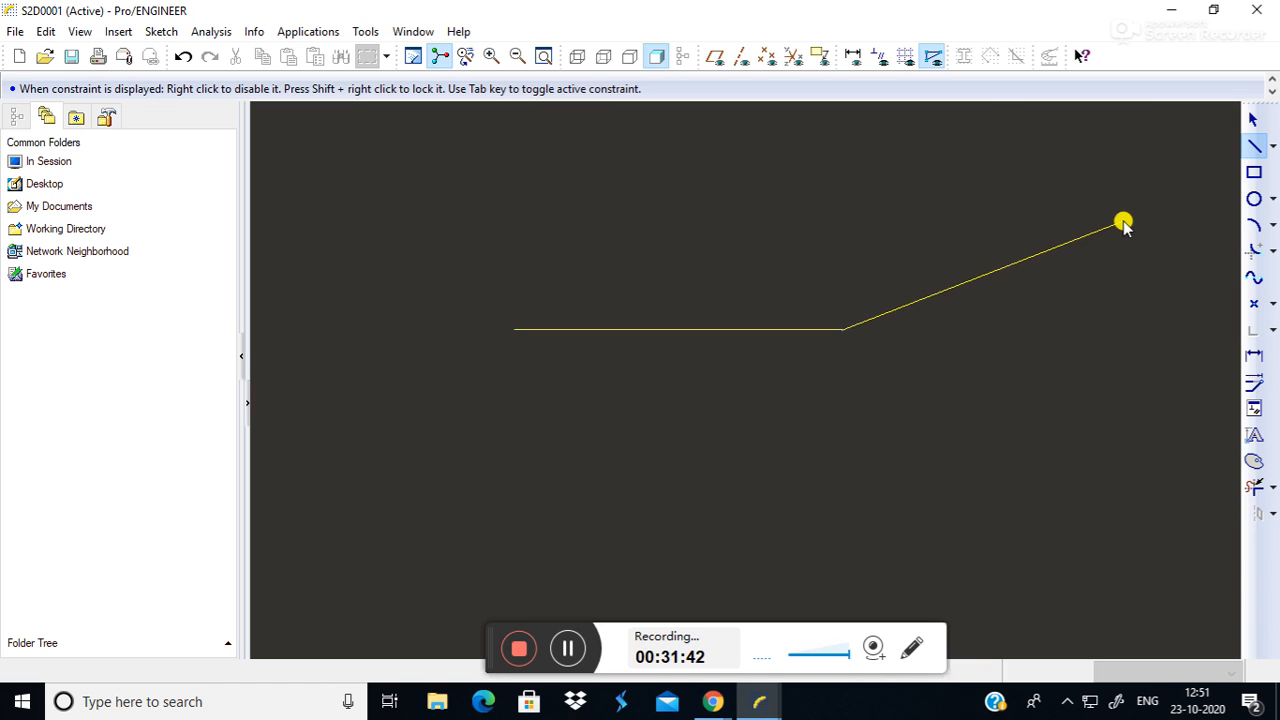
{"action": "middle_click", "coordinate": [1237, 124]}
Draw a vertical line about 7.9 long, about 3.1 beyond the horizontal line's right end and crossing its level.
{"action": "left_click", "coordinate": [1254, 146]}
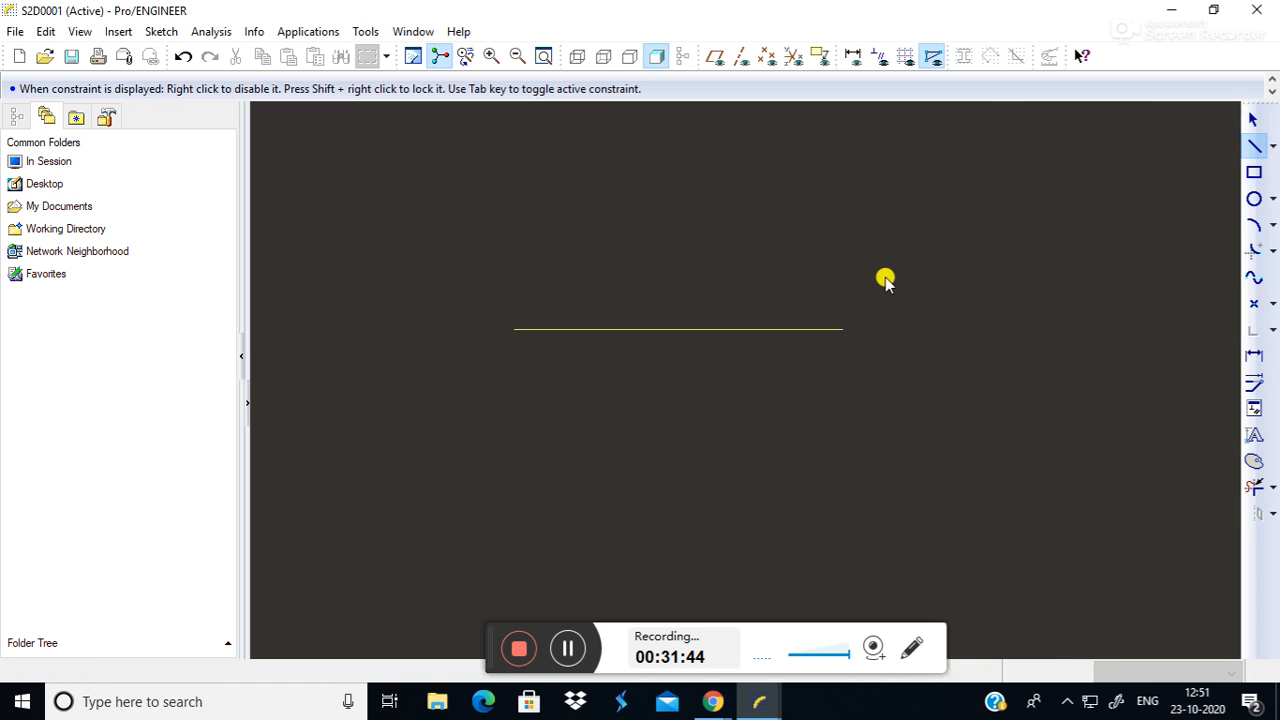
{"action": "left_click", "coordinate": [923, 252]}
{"action": "left_click", "coordinate": [922, 457]}
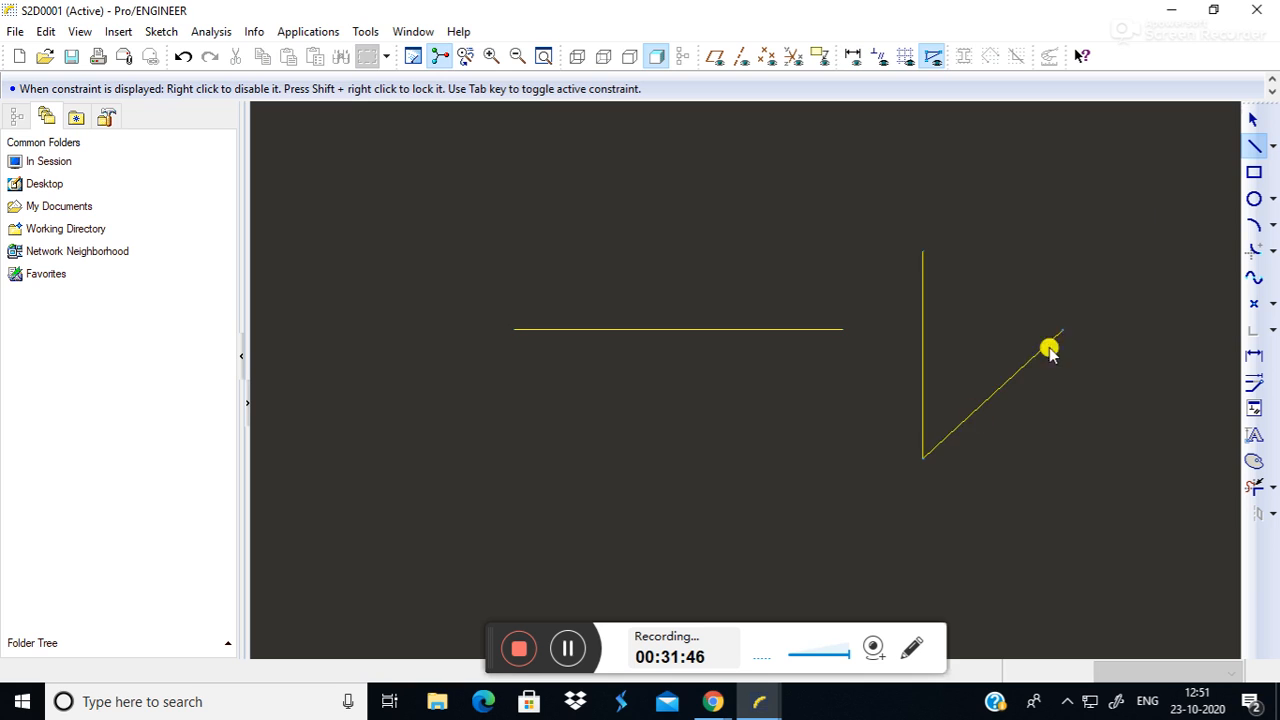
{"action": "left_click", "coordinate": [1254, 119]}
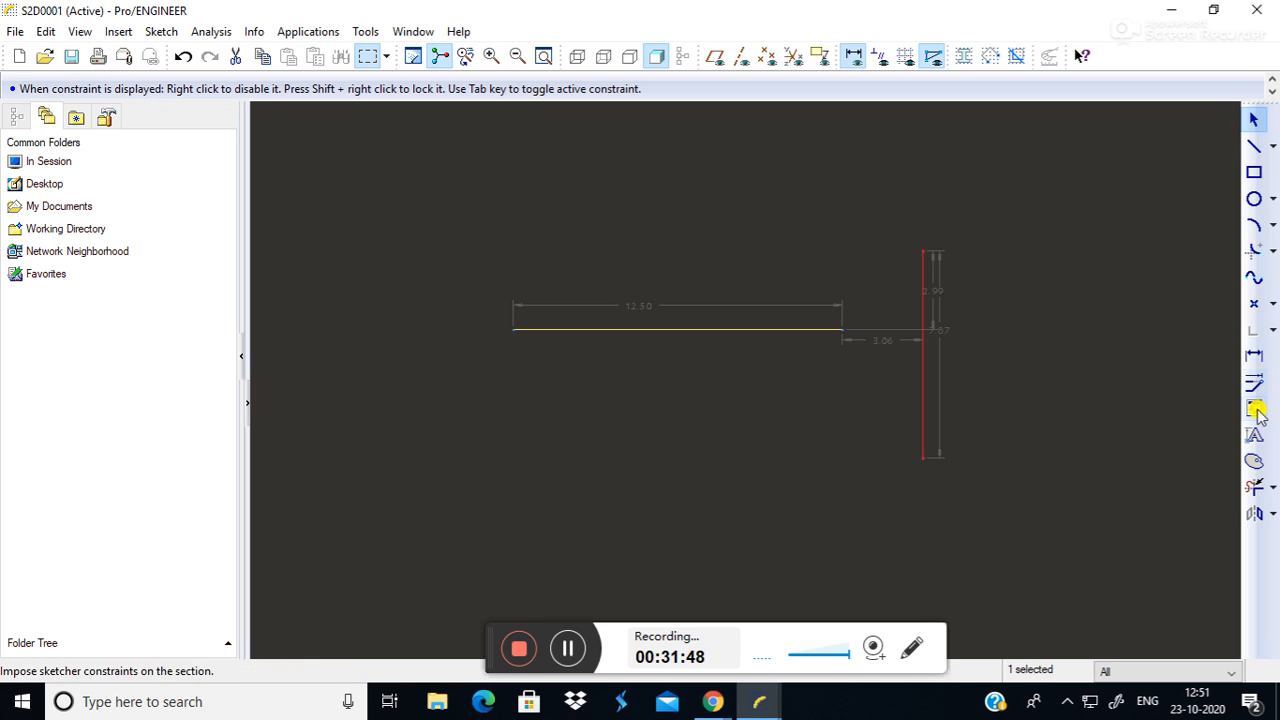
{"action": "left_click", "coordinate": [831, 330]}
{"action": "left_click", "coordinate": [923, 343]}
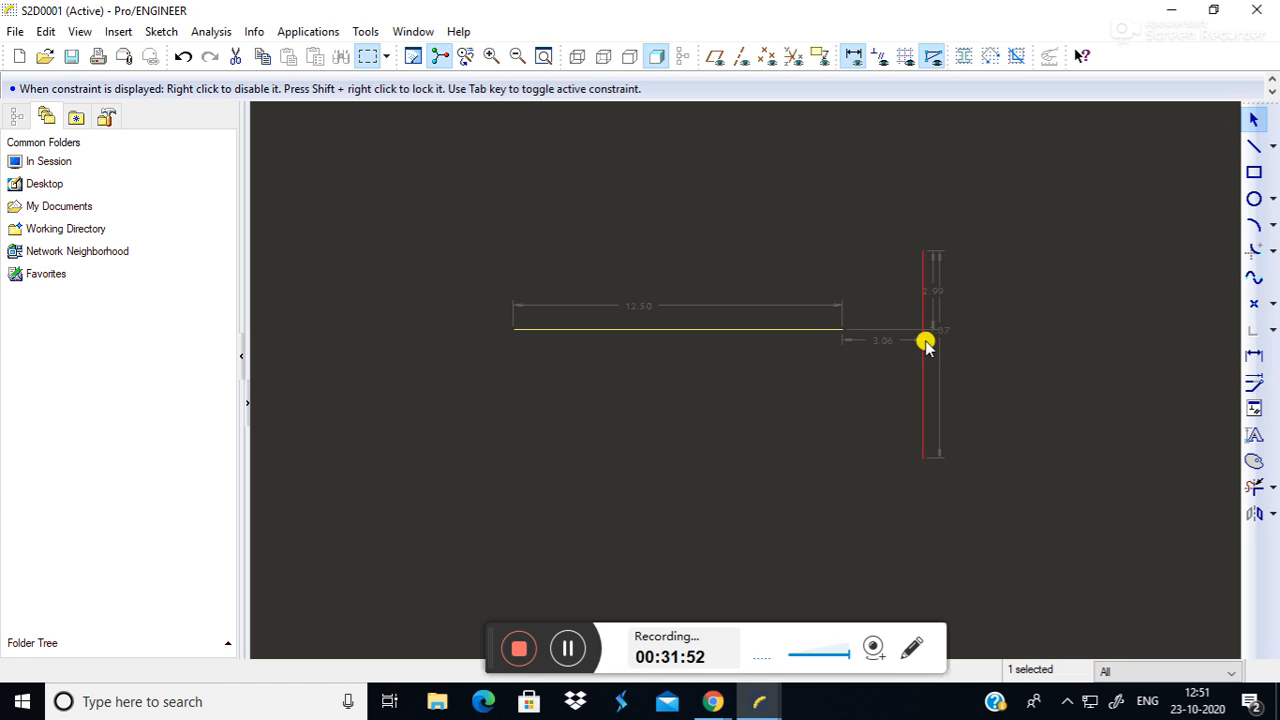
{"action": "left_click", "coordinate": [1253, 381]}
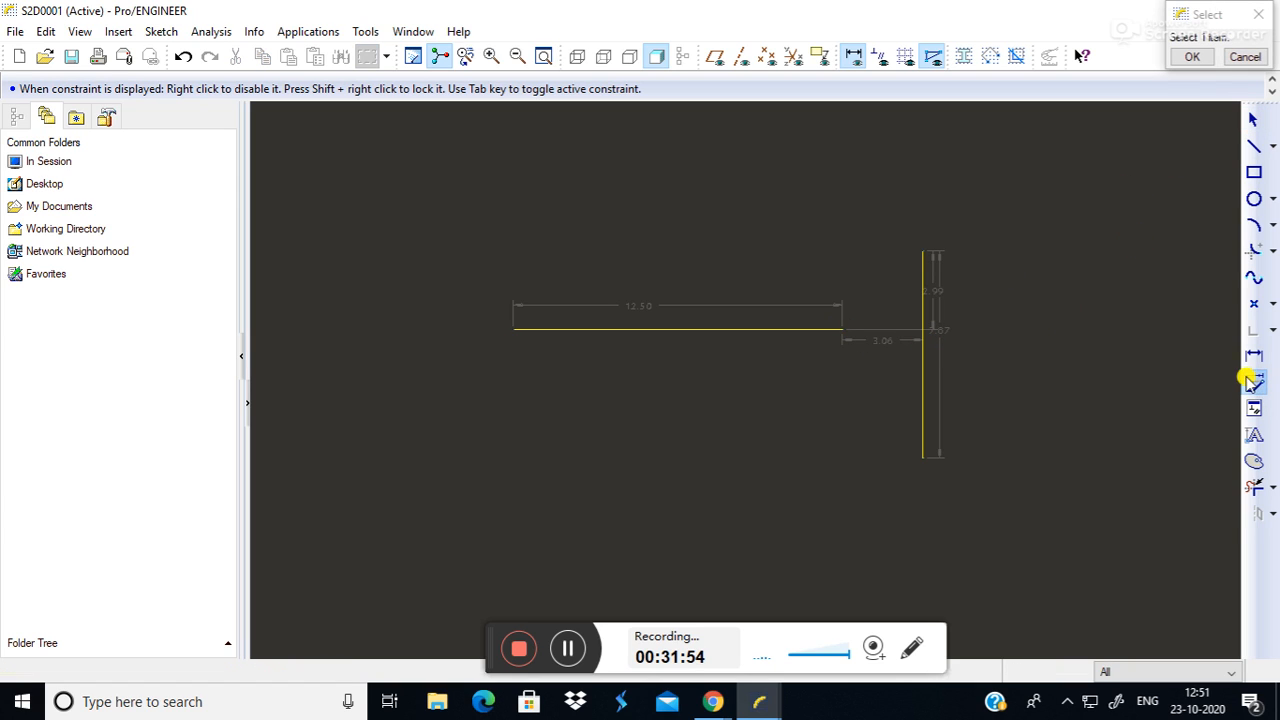
{"action": "left_click", "coordinate": [826, 331]}
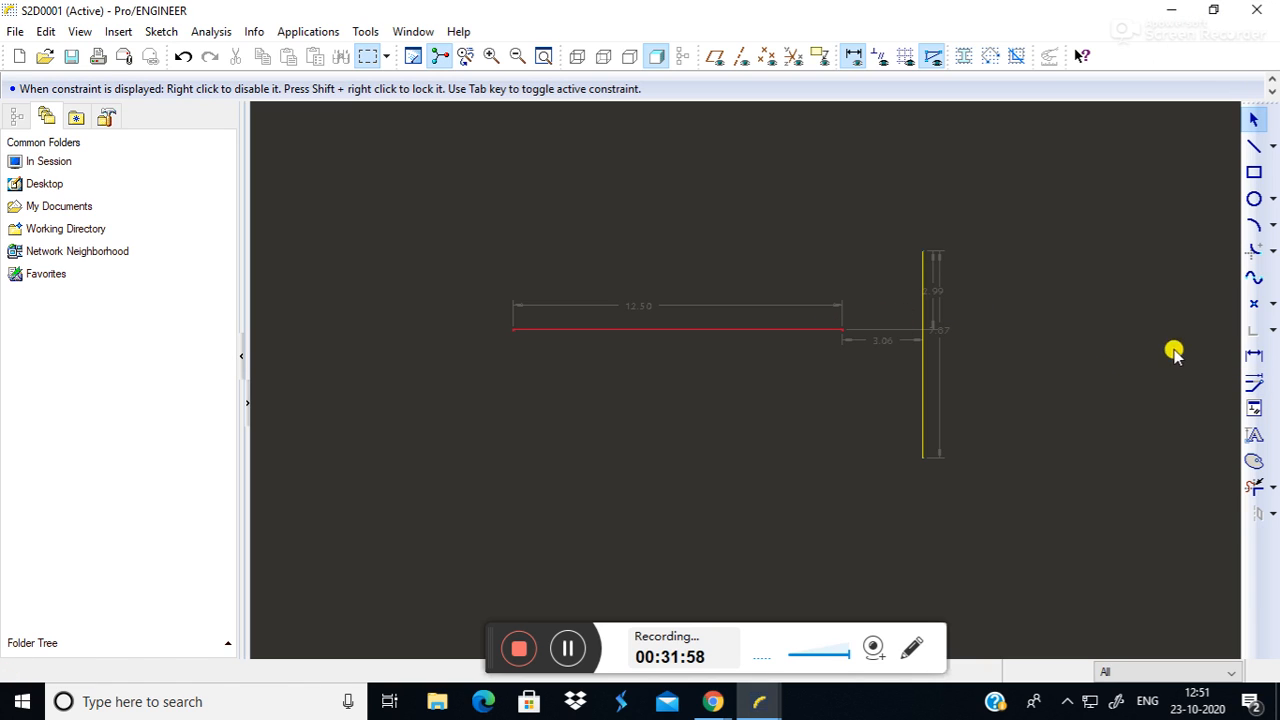
{"action": "left_click", "coordinate": [1255, 379]}
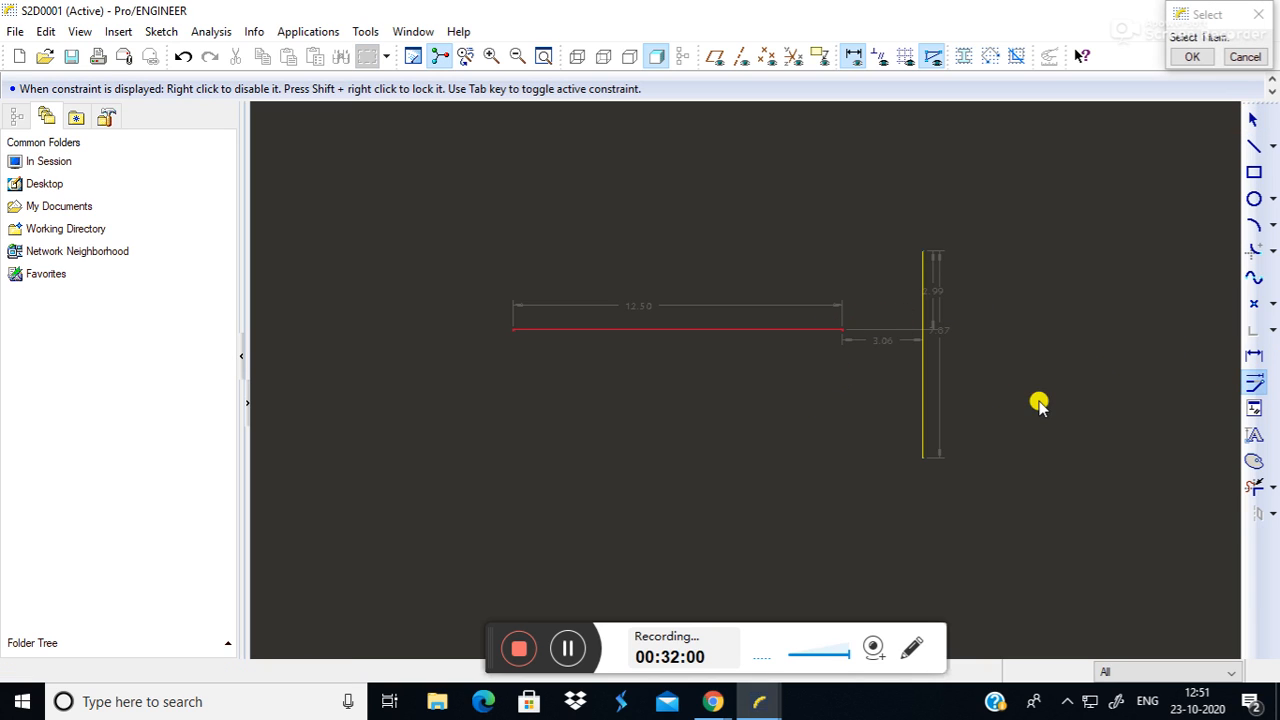
{"action": "left_click", "coordinate": [1256, 119]}
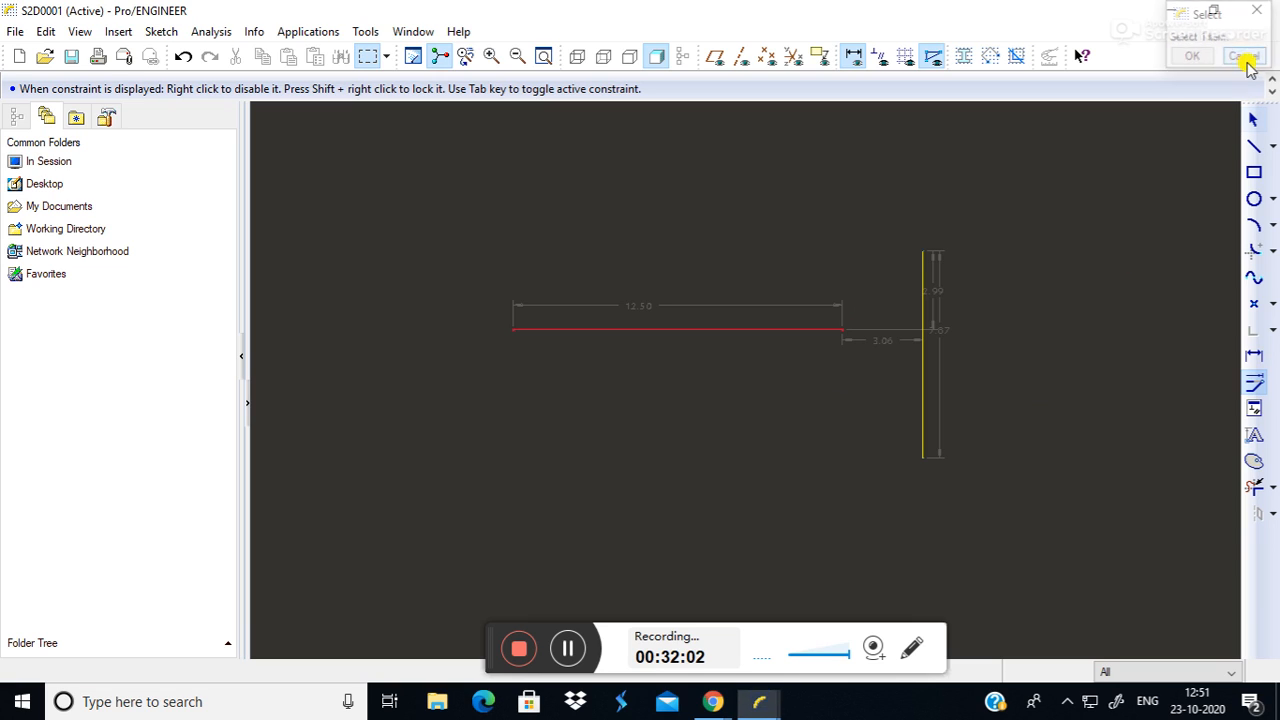
{"action": "left_click", "coordinate": [1045, 272]}
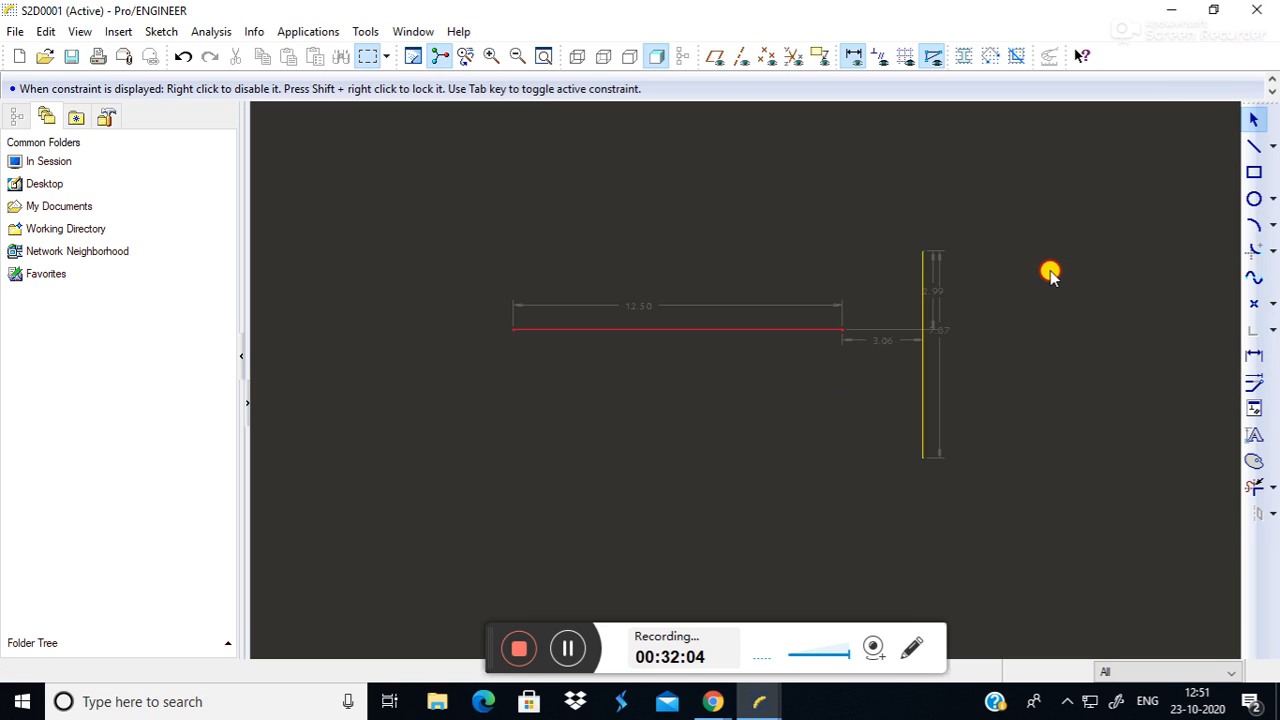
Set the horizontal line's length dimension to 12.
{"action": "double_click", "coordinate": [643, 304]}
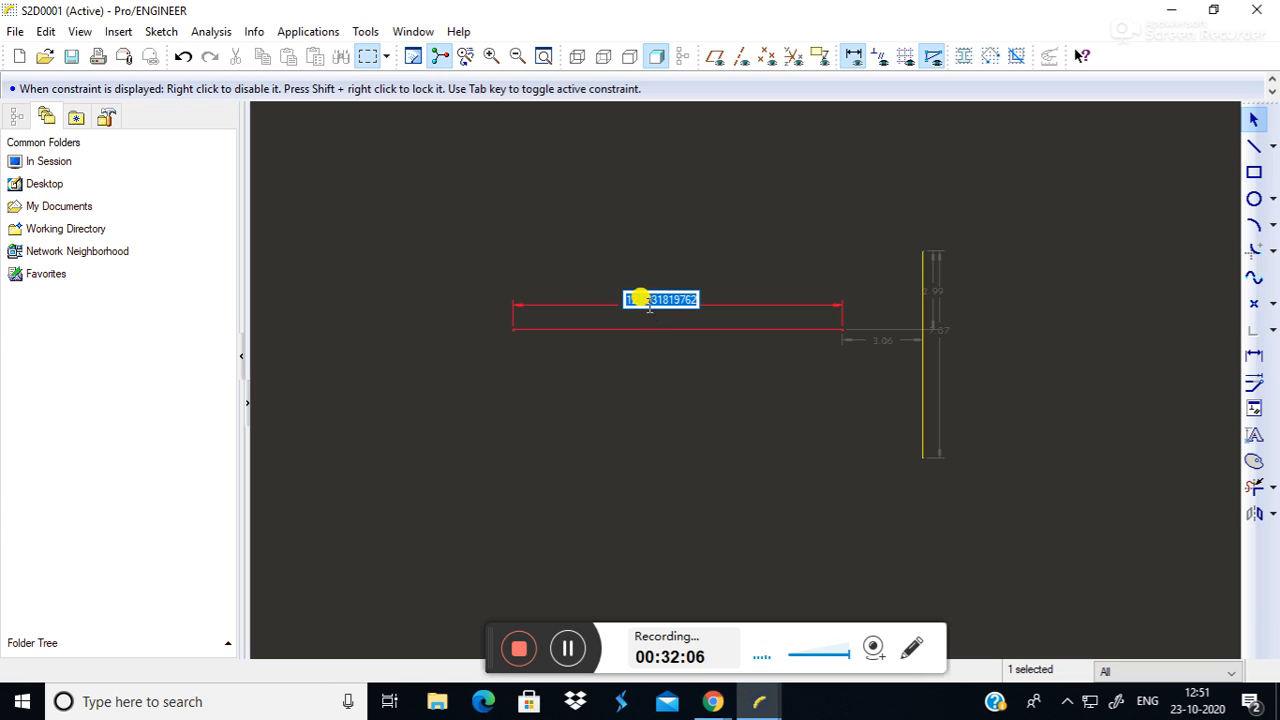
{"action": "type", "text": "1"}
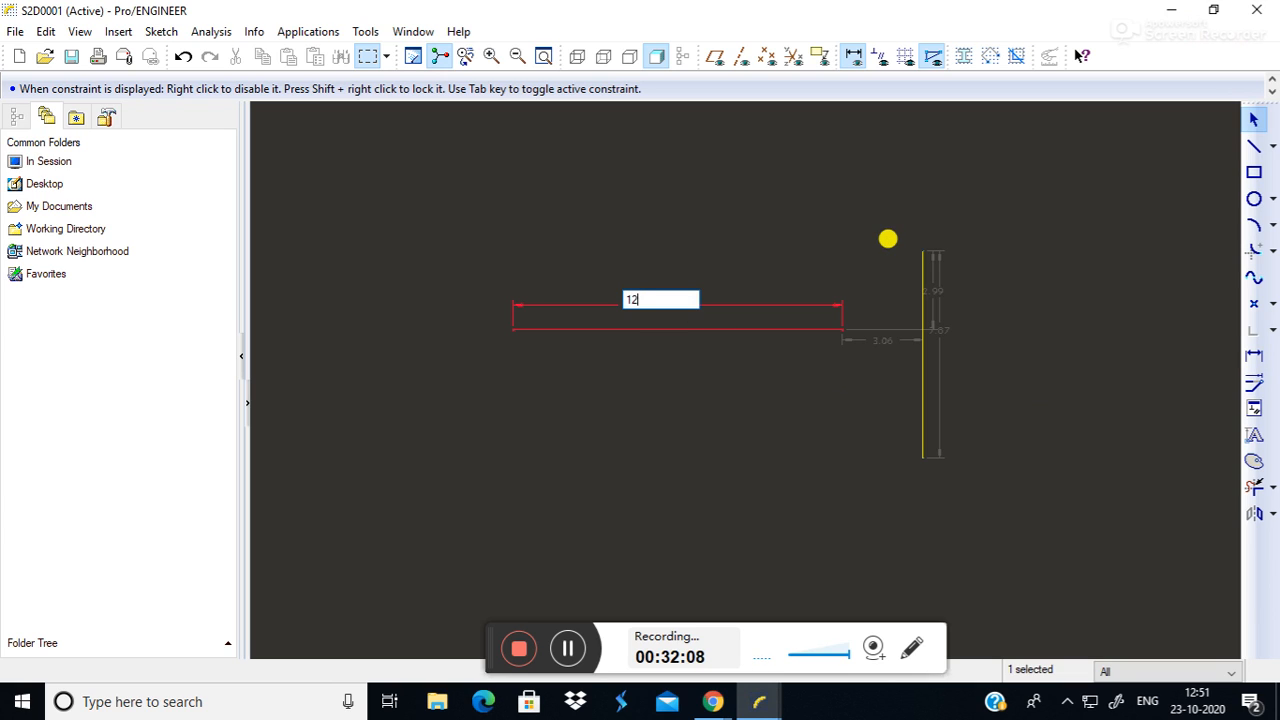
{"action": "type", "text": "2"}
{"action": "key", "text": "Return"}
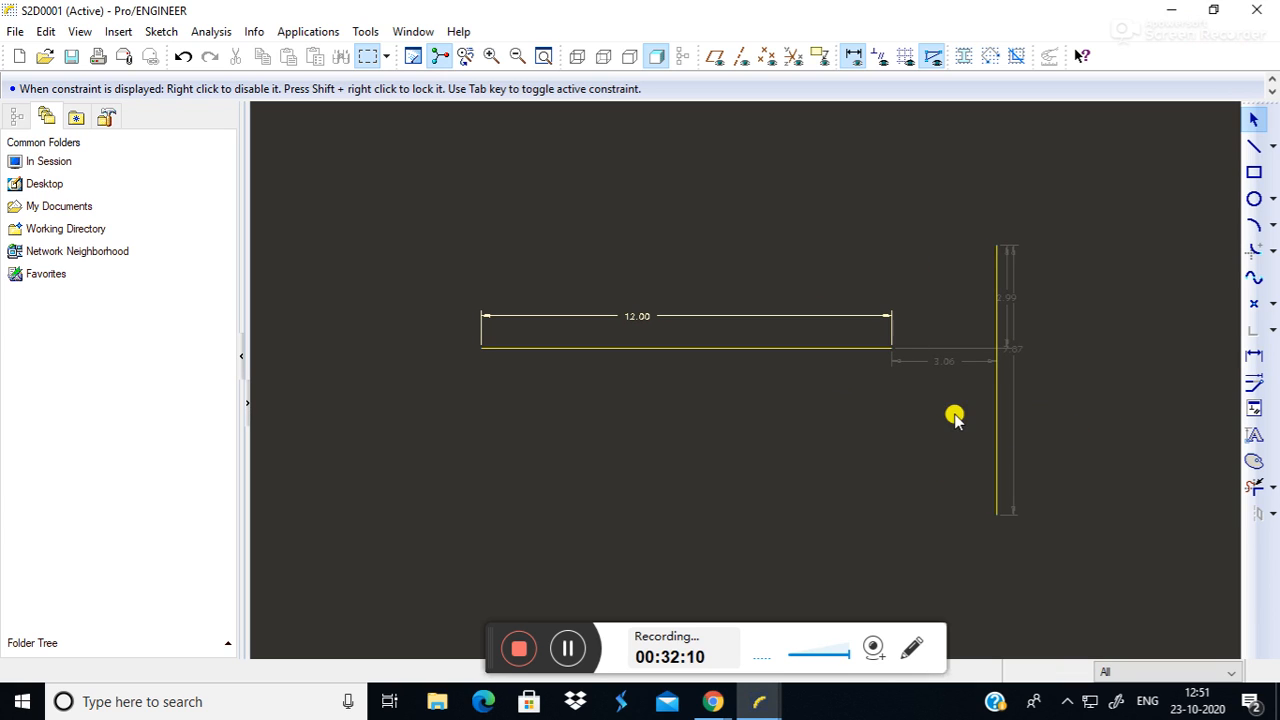
Set the horizontal gap between the horizontal line's right end and the vertical line to 4.
{"action": "left_click", "coordinate": [948, 366]}
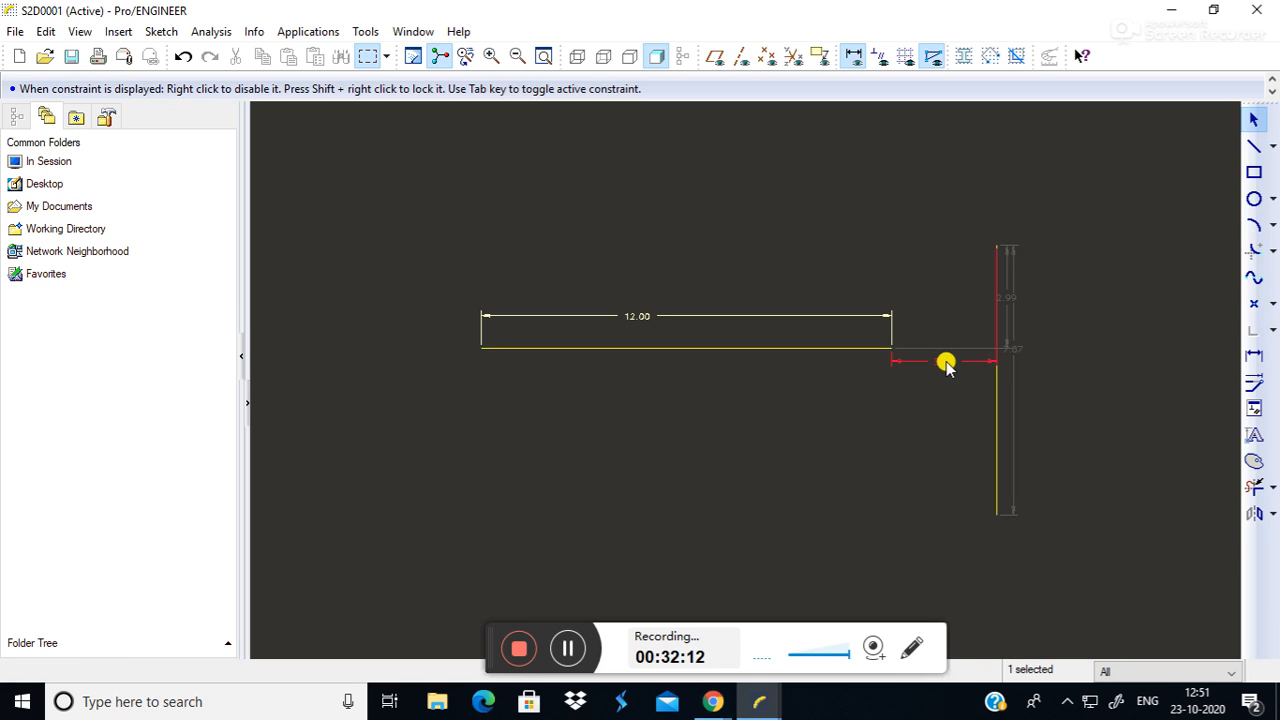
{"action": "double_click", "coordinate": [946, 364]}
{"action": "type", "text": "4"}
{"action": "key", "text": "Return"}
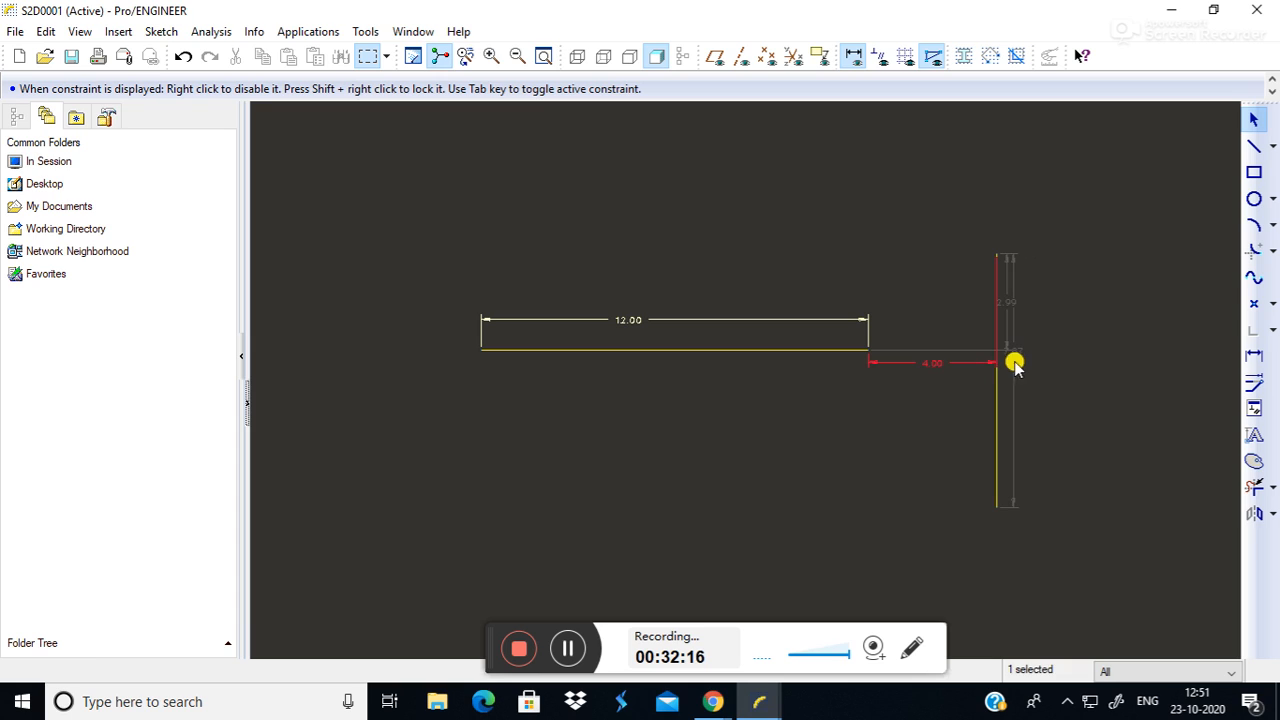
Set the vertical line's overall length dimension to 7 and clear the selection.
{"action": "double_click", "coordinate": [1011, 350]}
{"action": "type", "text": "7"}
{"action": "key", "text": "Return"}
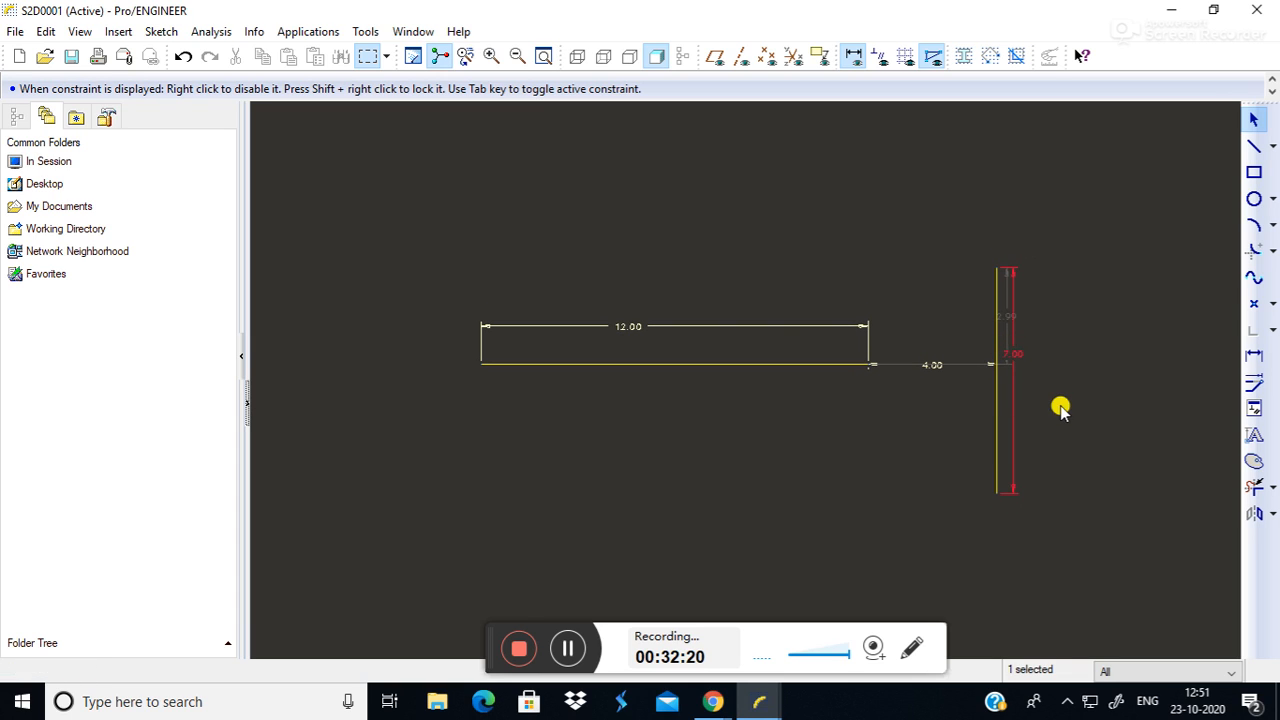
{"action": "left_click", "coordinate": [1035, 413]}
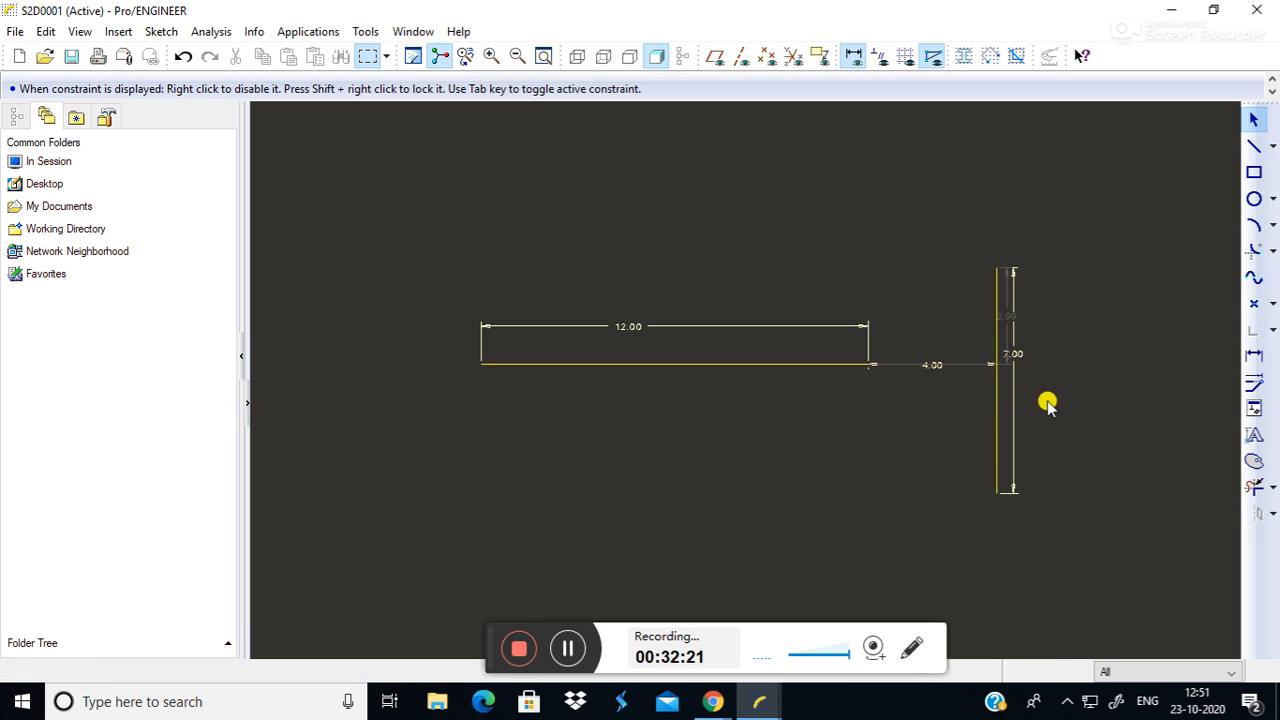
Try to modify the horizontal line's endpoint nearest the vertical line with the Modify tool, picking the endpoint and the vertical line.
{"action": "left_click", "coordinate": [1252, 406]}
{"action": "left_click", "coordinate": [1210, 164]}
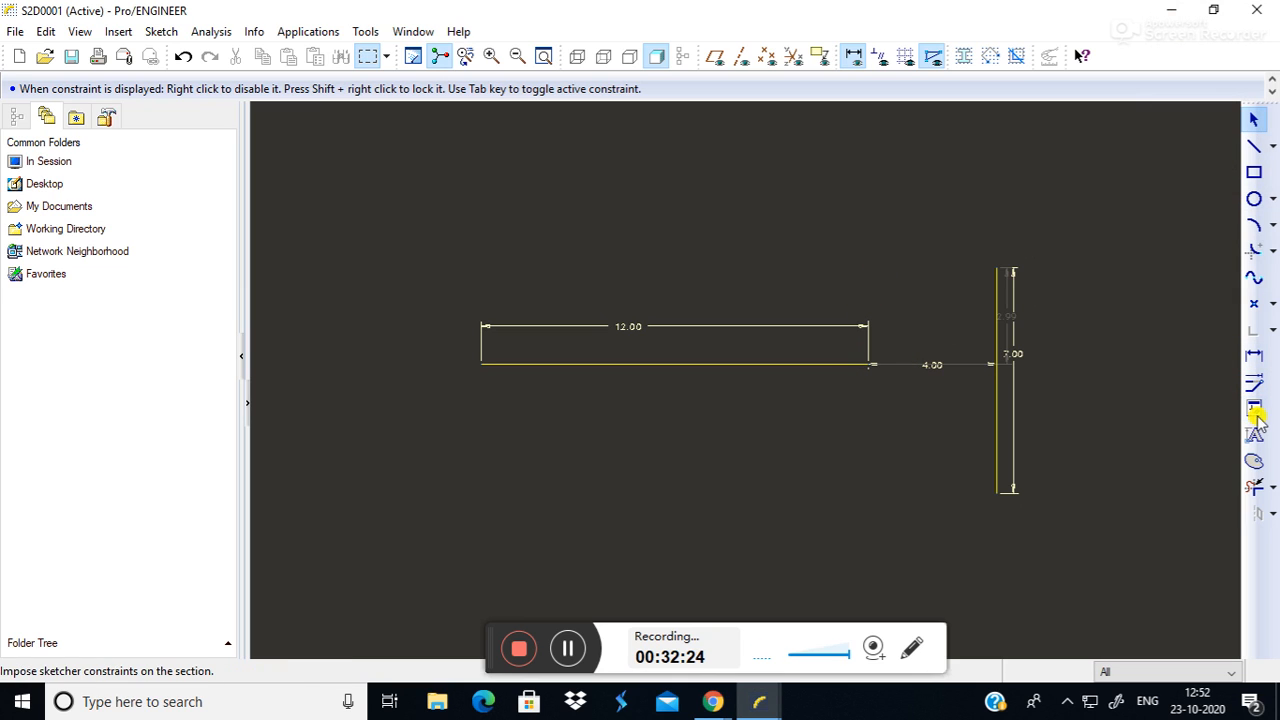
{"action": "left_click", "coordinate": [1254, 382]}
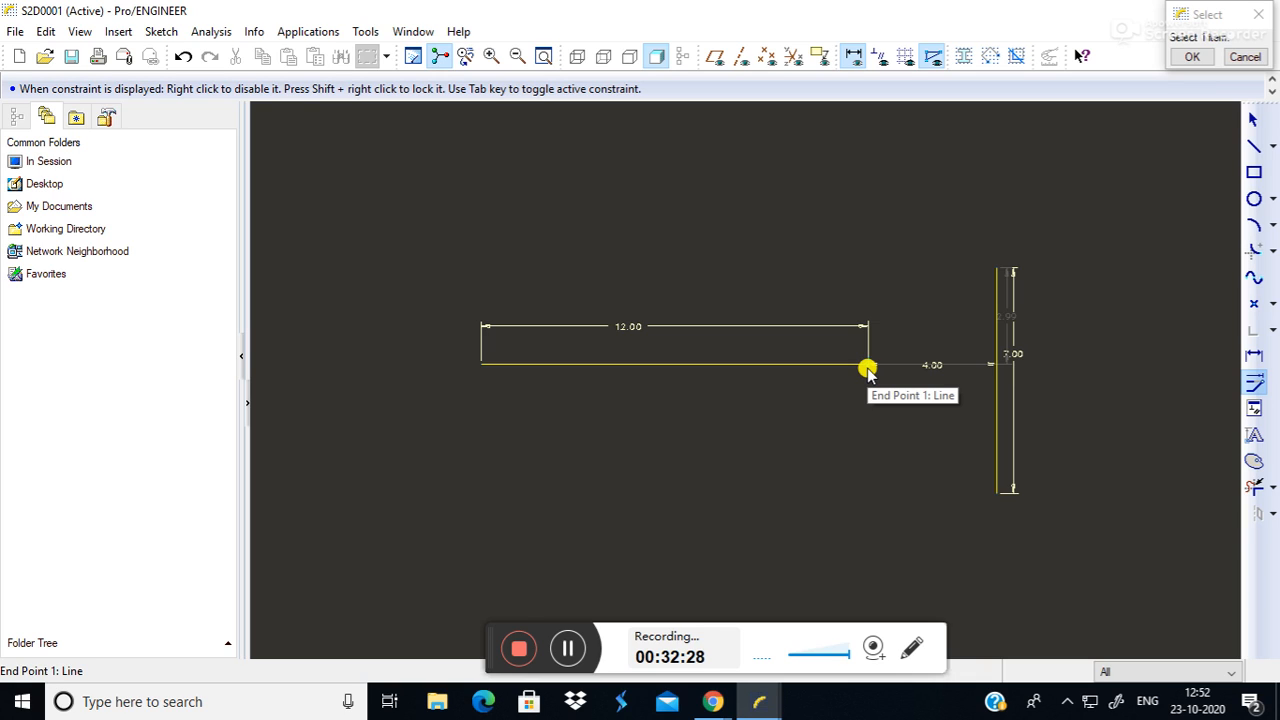
{"action": "left_click", "coordinate": [868, 368]}
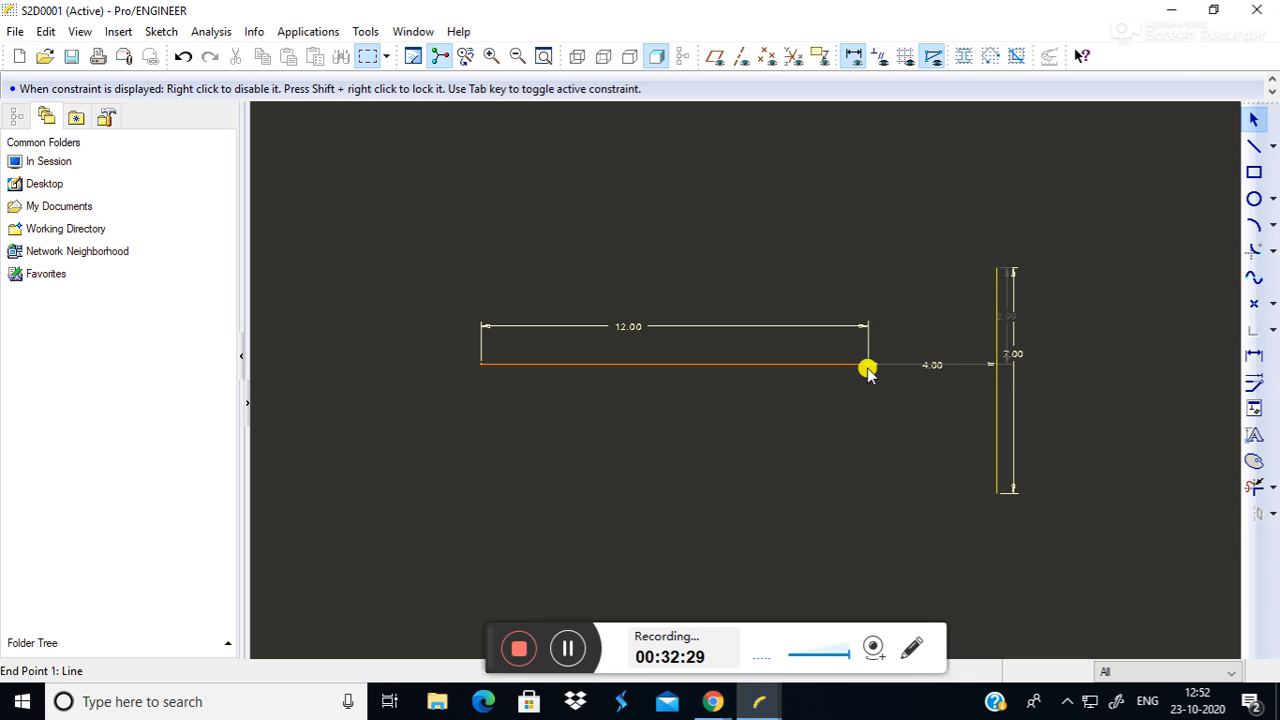
{"action": "left_click", "coordinate": [998, 370]}
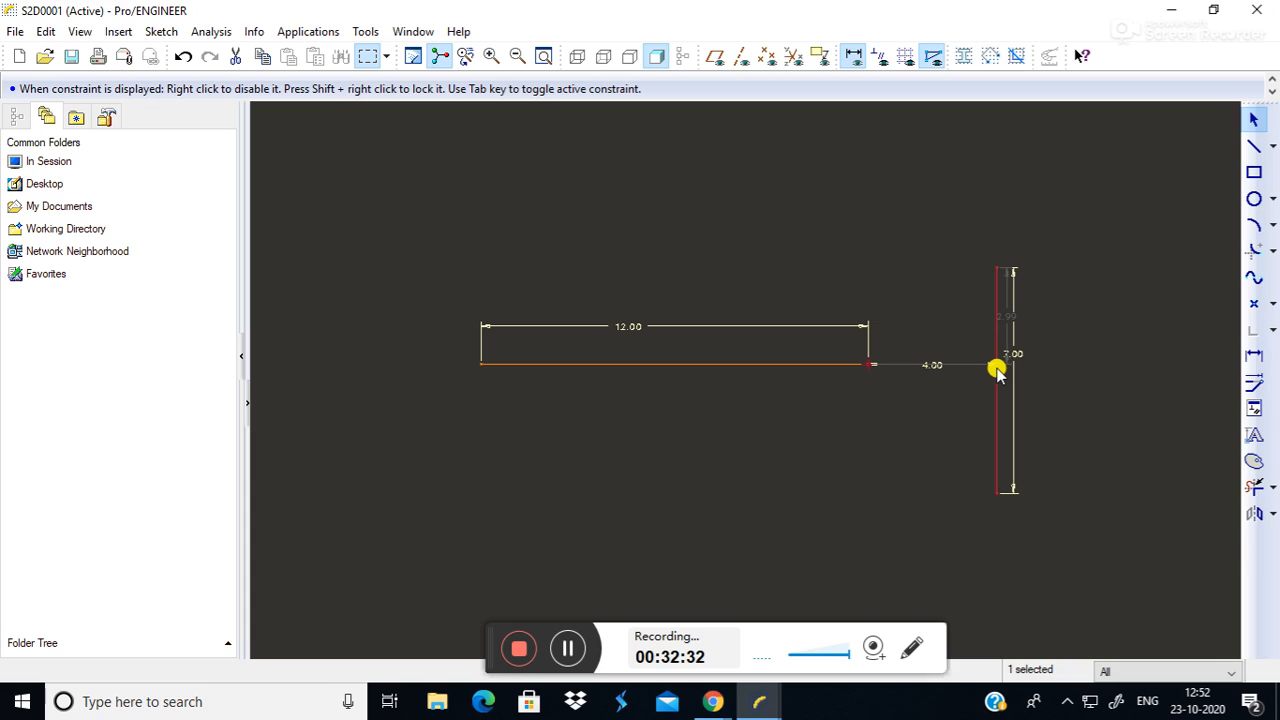
{"action": "left_click", "coordinate": [1115, 395]}
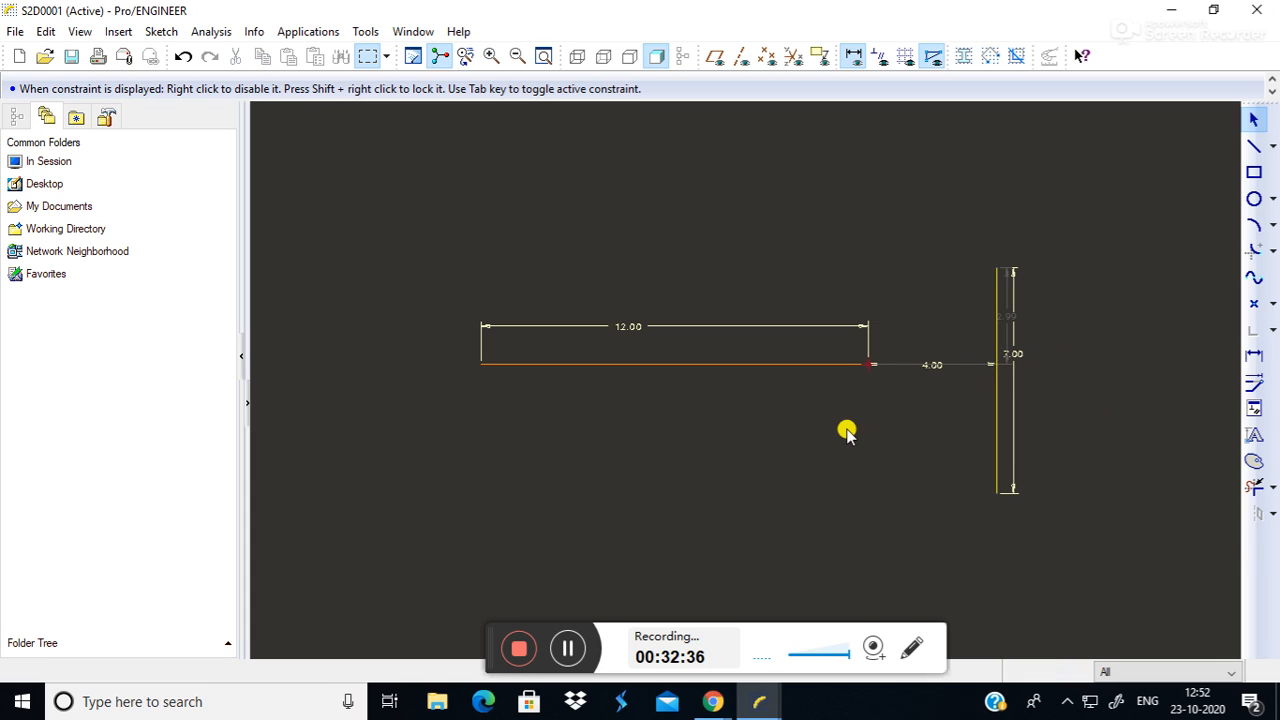
{"action": "left_click", "coordinate": [1258, 387]}
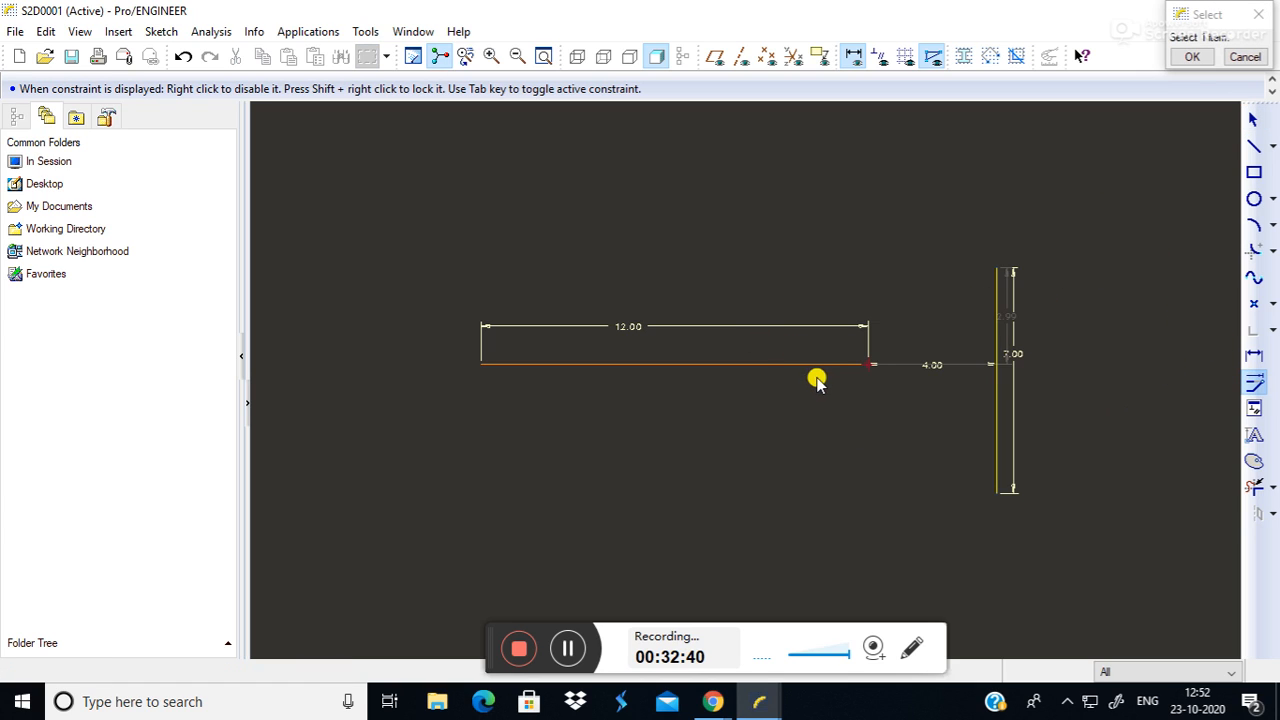
{"action": "left_click", "coordinate": [867, 365]}
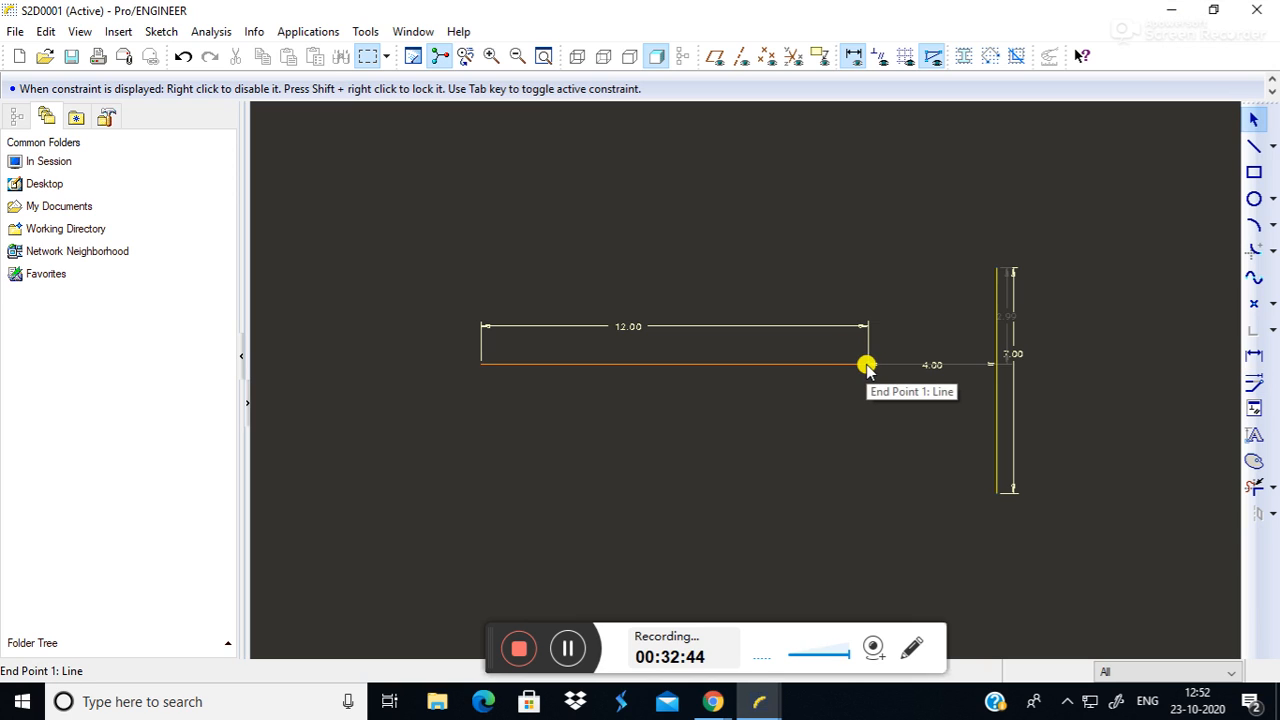
{"action": "left_click", "coordinate": [998, 370]}
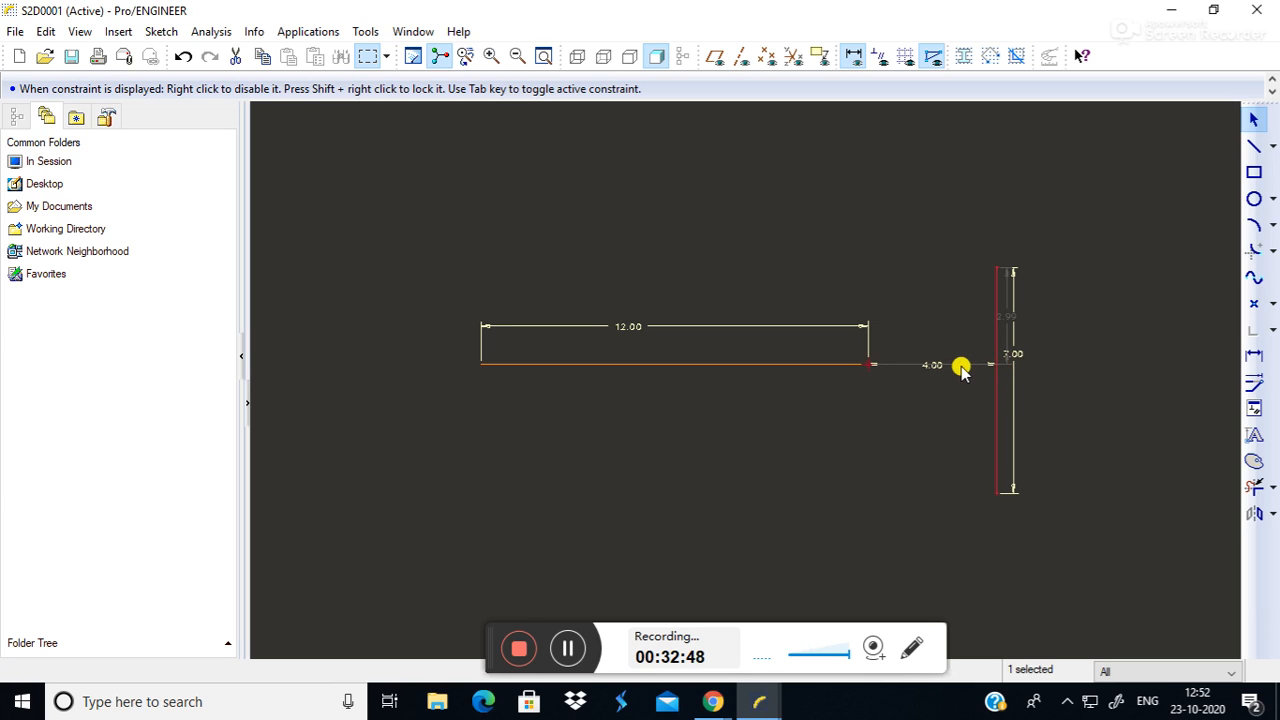
{"action": "middle_click_drag", "start_coordinate": [961, 367], "coordinate": [967, 373]}
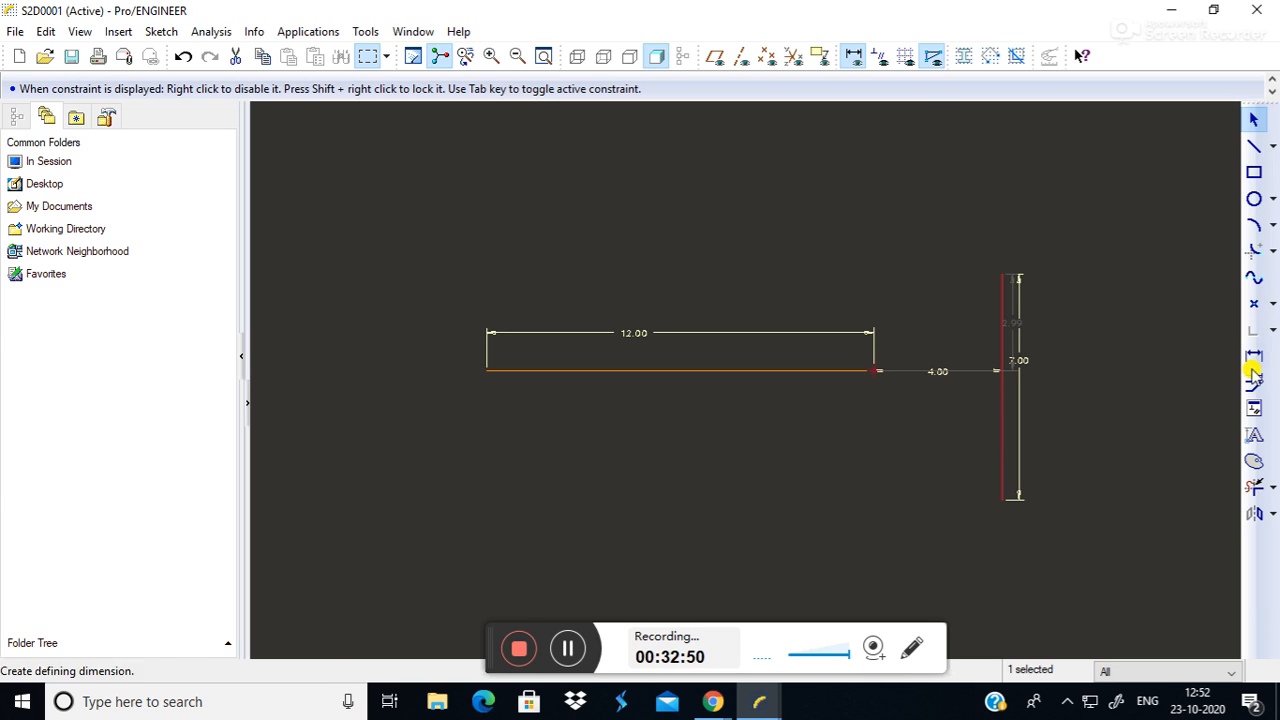
Delete the 12.00 horizontal line together with its length dimension.
{"action": "left_click", "coordinate": [1108, 248]}
{"action": "mouse_move", "coordinate": [331, 226]}
{"action": "left_mouse_down"}
{"action": "mouse_move", "coordinate": [1005, 655]}
{"action": "mouse_move", "coordinate": [1088, 543]}
{"action": "mouse_move", "coordinate": [900, 546]}
{"action": "mouse_move", "coordinate": [945, 530]}
{"action": "left_mouse_up"}
{"action": "left_click", "coordinate": [1194, 414]}
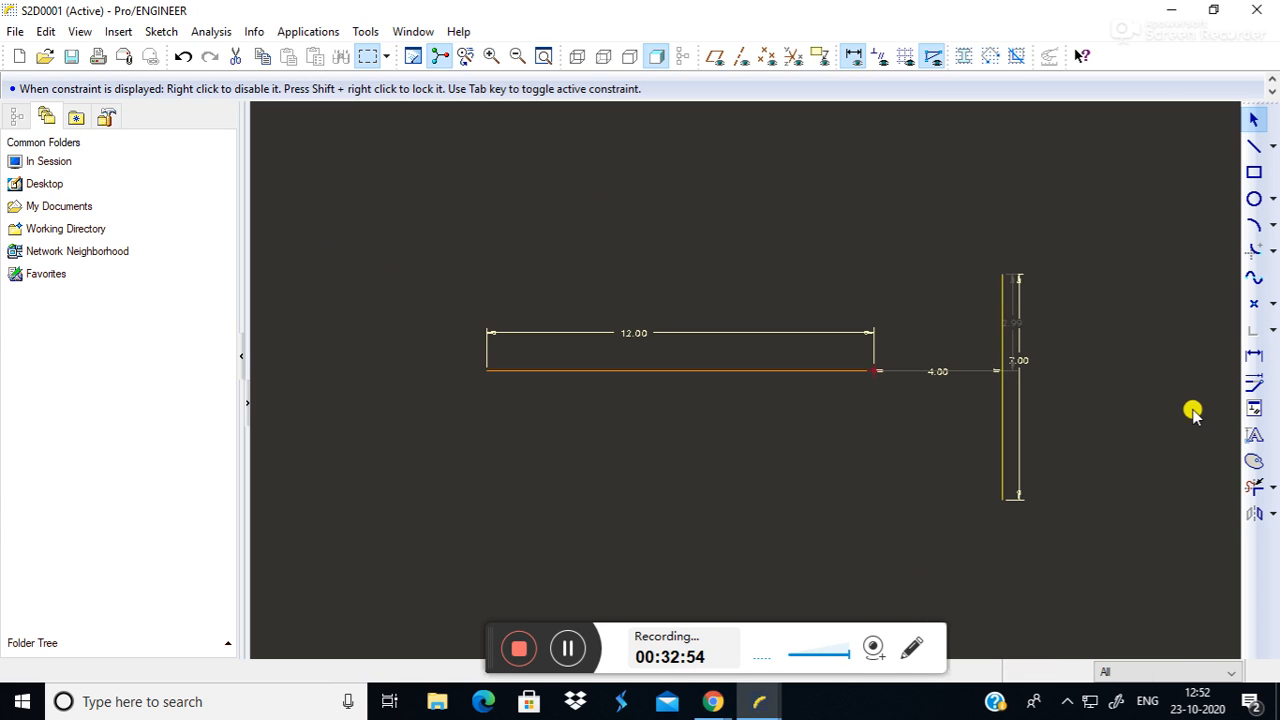
{"action": "left_click_drag", "start_coordinate": [502, 192], "coordinate": [888, 531]}
{"action": "left_click", "coordinate": [888, 531]}
{"action": "left_click_drag", "start_coordinate": [497, 246], "coordinate": [775, 460]}
{"action": "left_click_drag", "start_coordinate": [427, 262], "coordinate": [906, 482]}
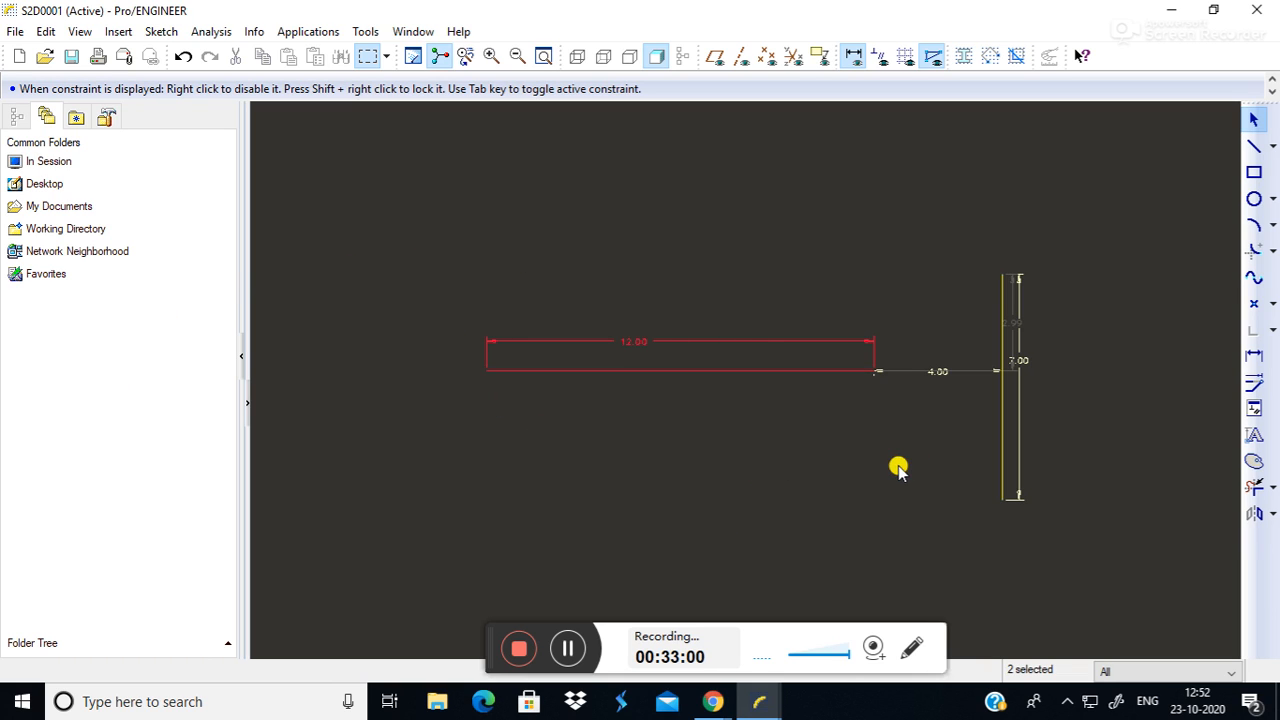
{"action": "key", "text": "Delete"}
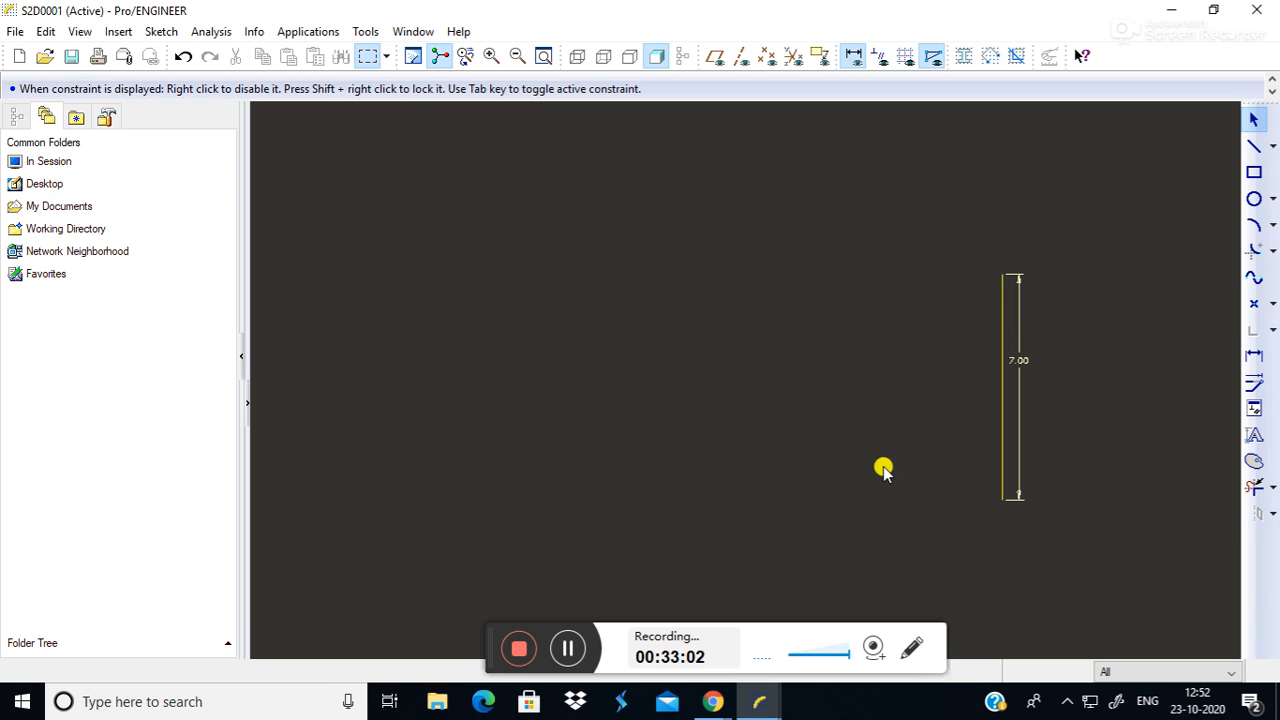
Sketch a horizontal line about 10.44 long to the left of the vertical line, ending short of it.
{"action": "left_click", "coordinate": [1254, 146]}
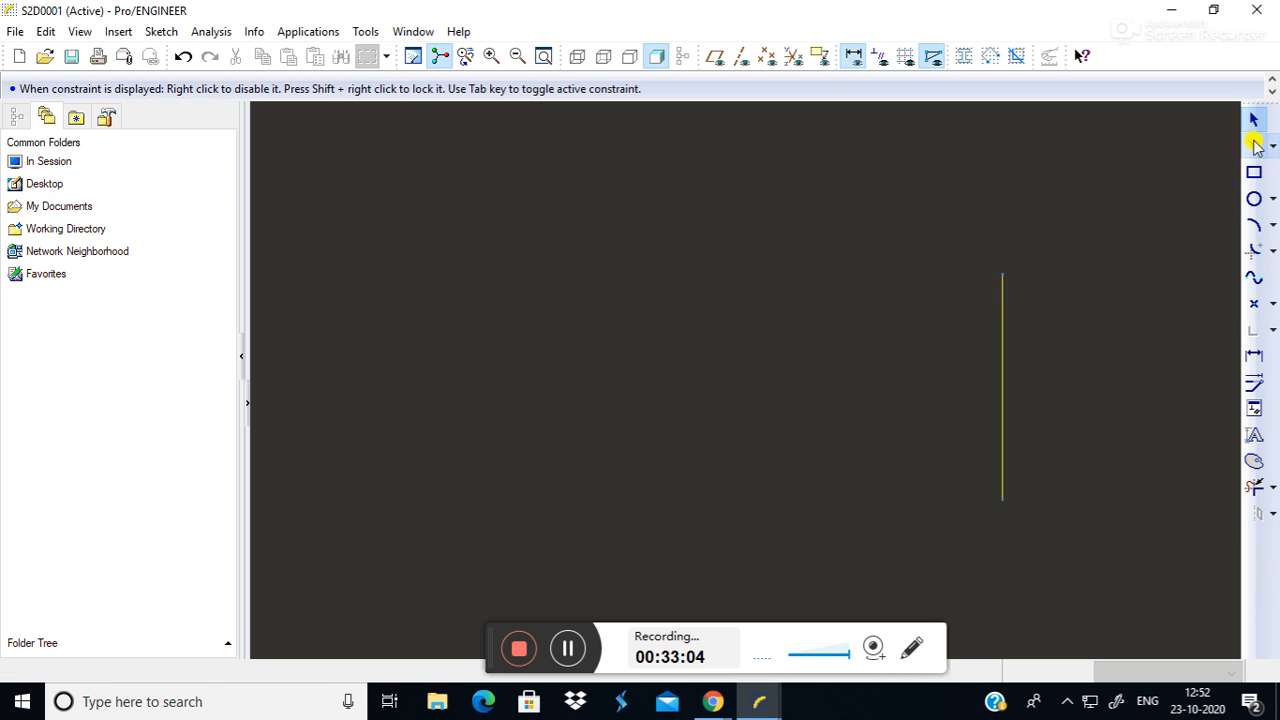
{"action": "left_click", "coordinate": [546, 421]}
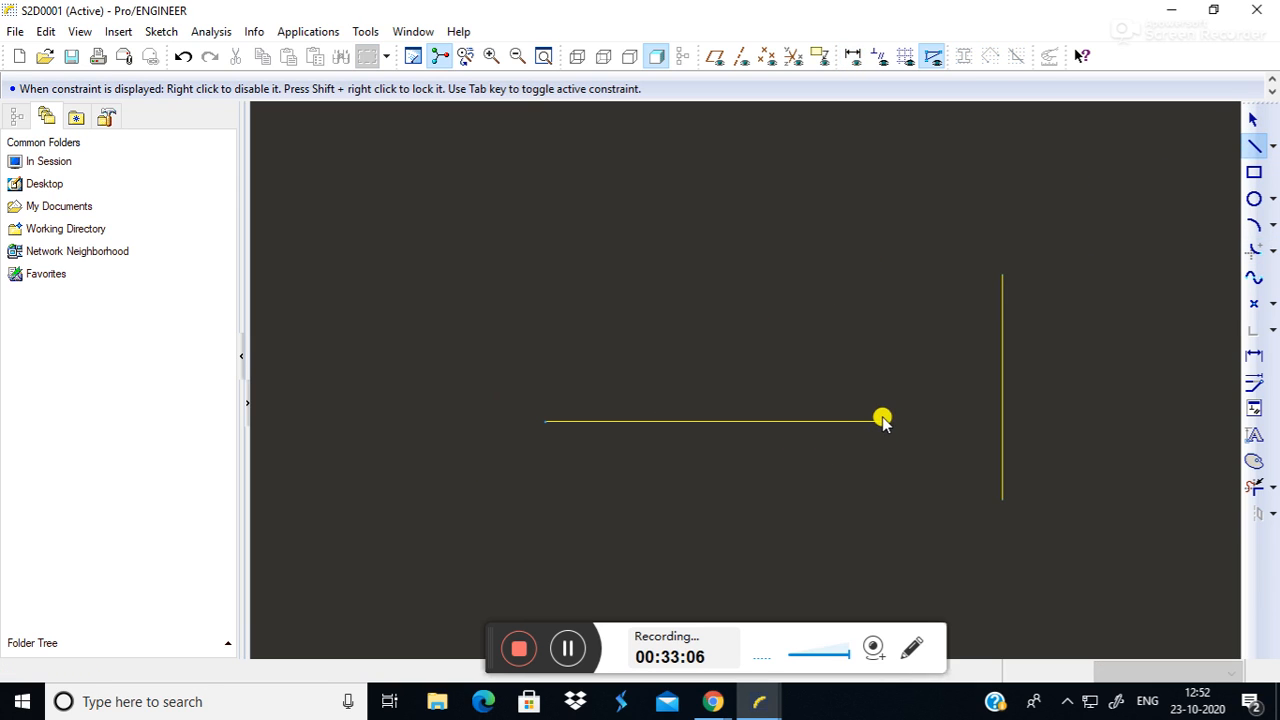
{"action": "left_click", "coordinate": [882, 421]}
{"action": "left_click", "coordinate": [1254, 119]}
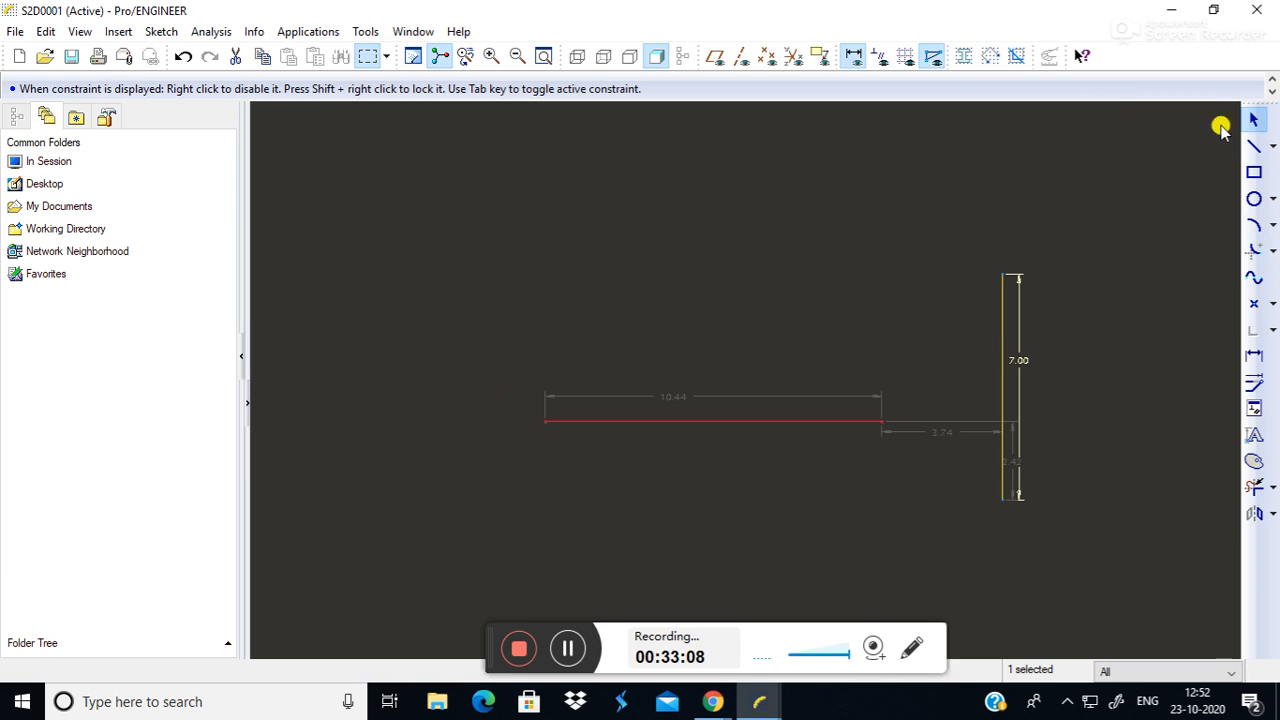
Set the horizontal line's length to 10.
{"action": "double_click", "coordinate": [671, 396]}
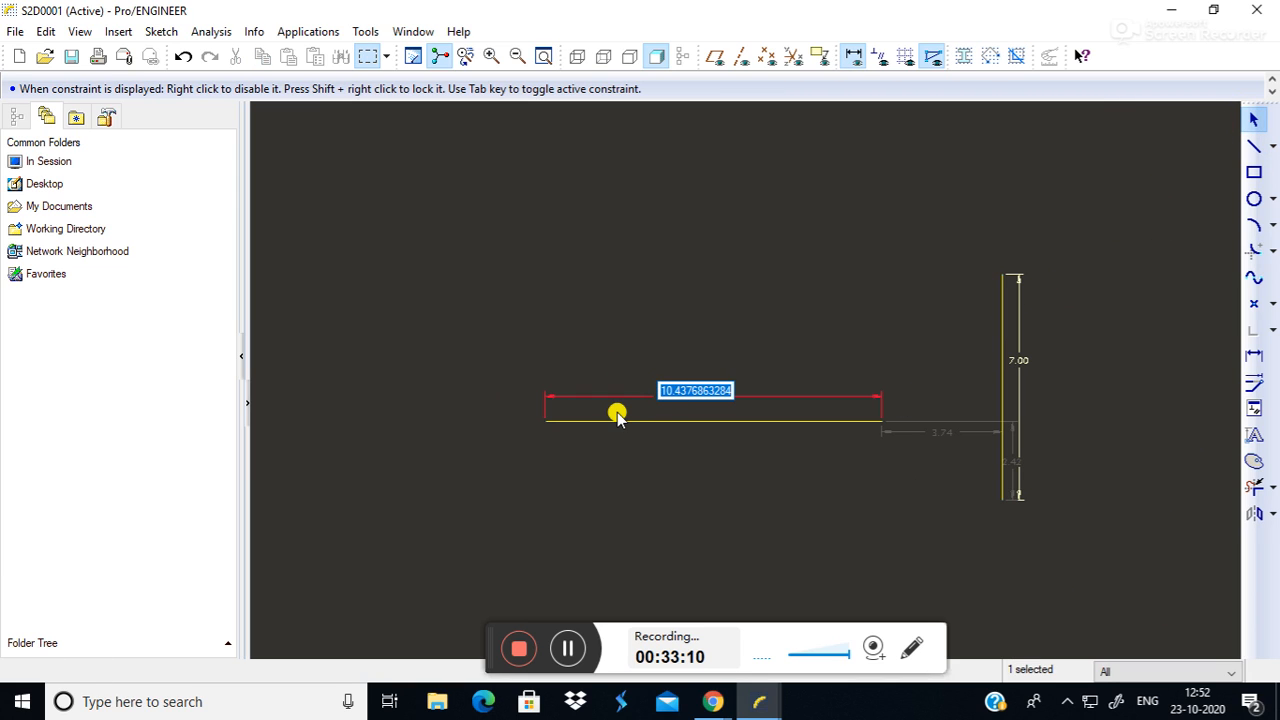
{"action": "type", "text": "0"}
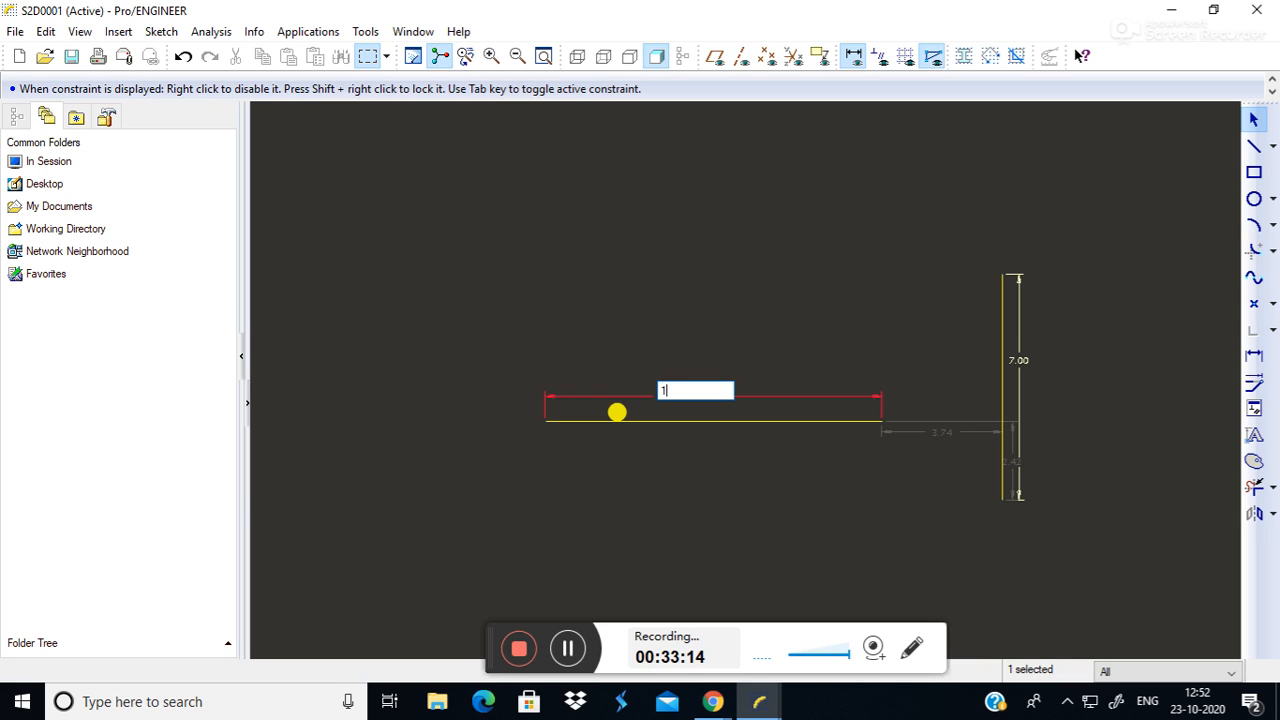
{"action": "key", "text": "Return"}
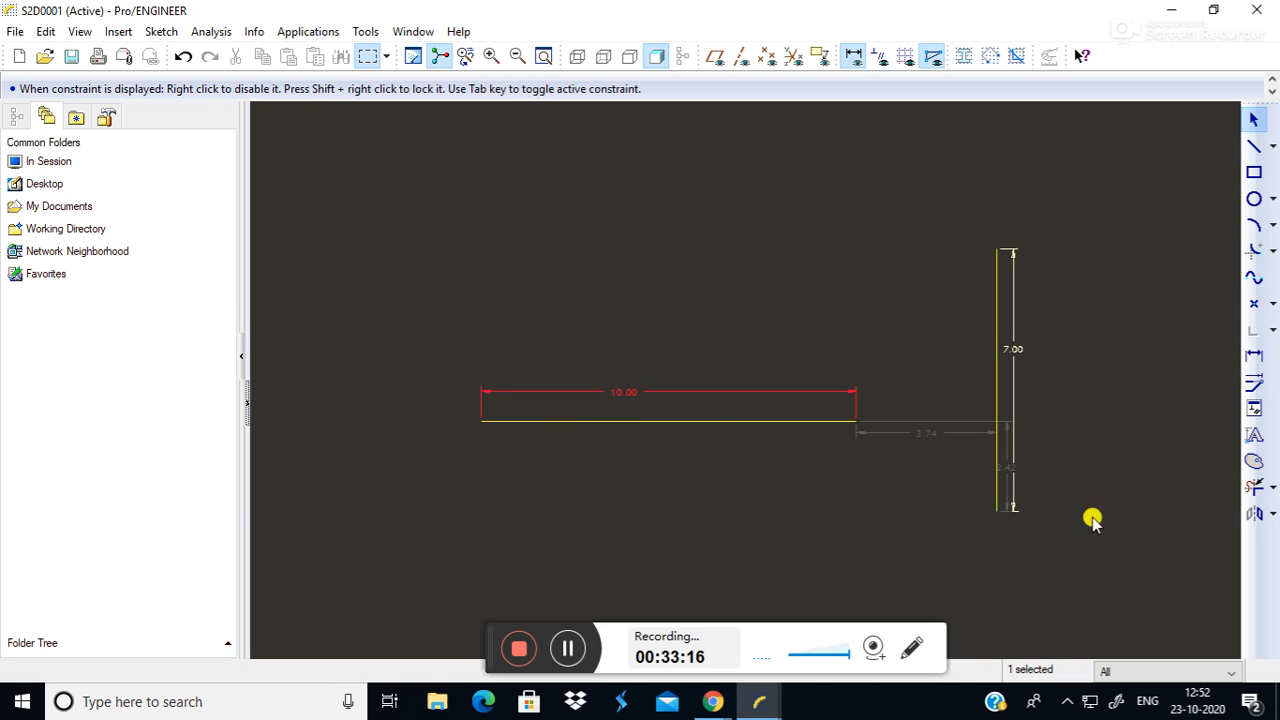
{"action": "left_click", "coordinate": [1178, 472]}
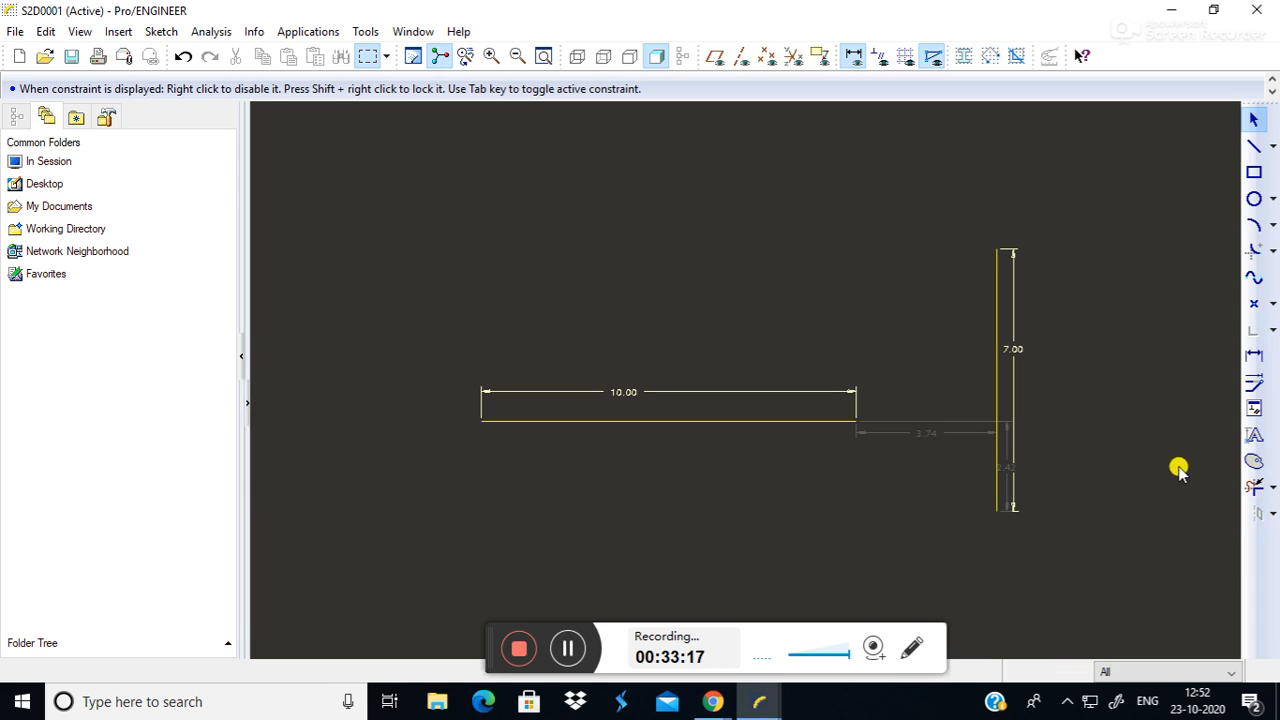
Try the Modify tool on the 10.00 horizontal line and its endpoint facing the vertical line.
{"action": "left_click", "coordinate": [1254, 382]}
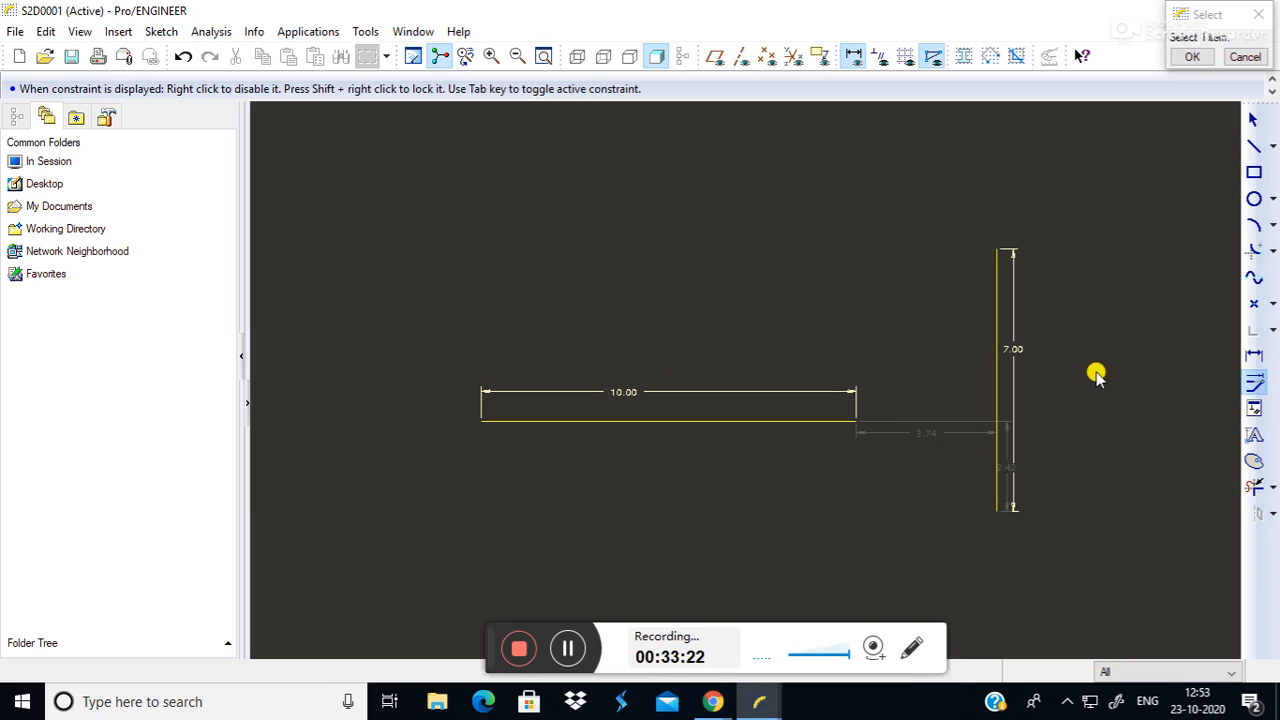
{"action": "left_click", "coordinate": [1261, 388]}
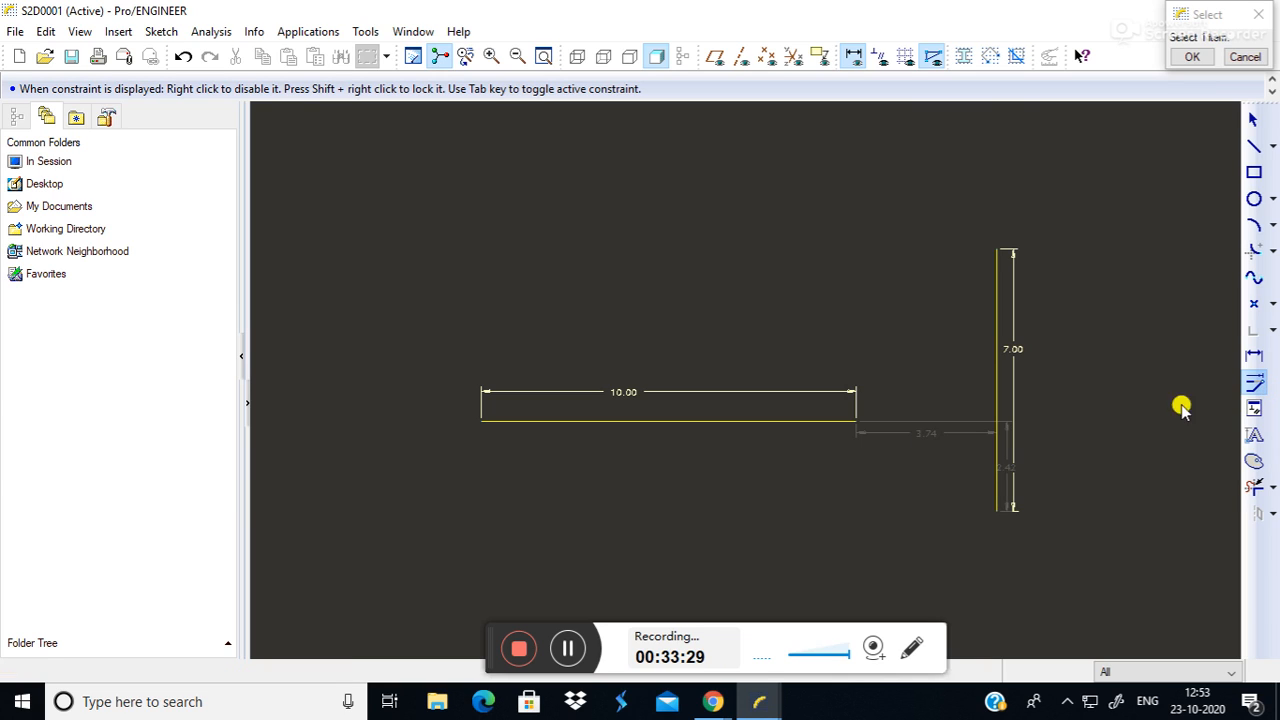
{"action": "left_click", "coordinate": [851, 421]}
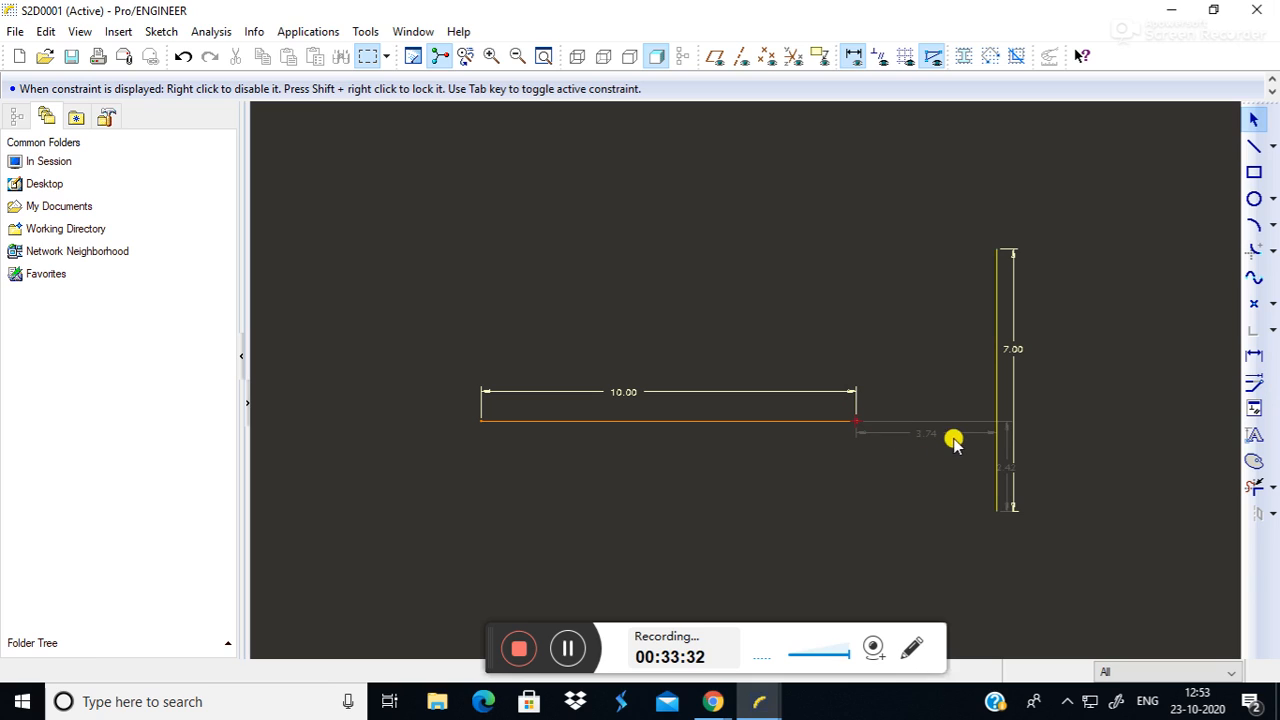
{"action": "left_click", "coordinate": [996, 438]}
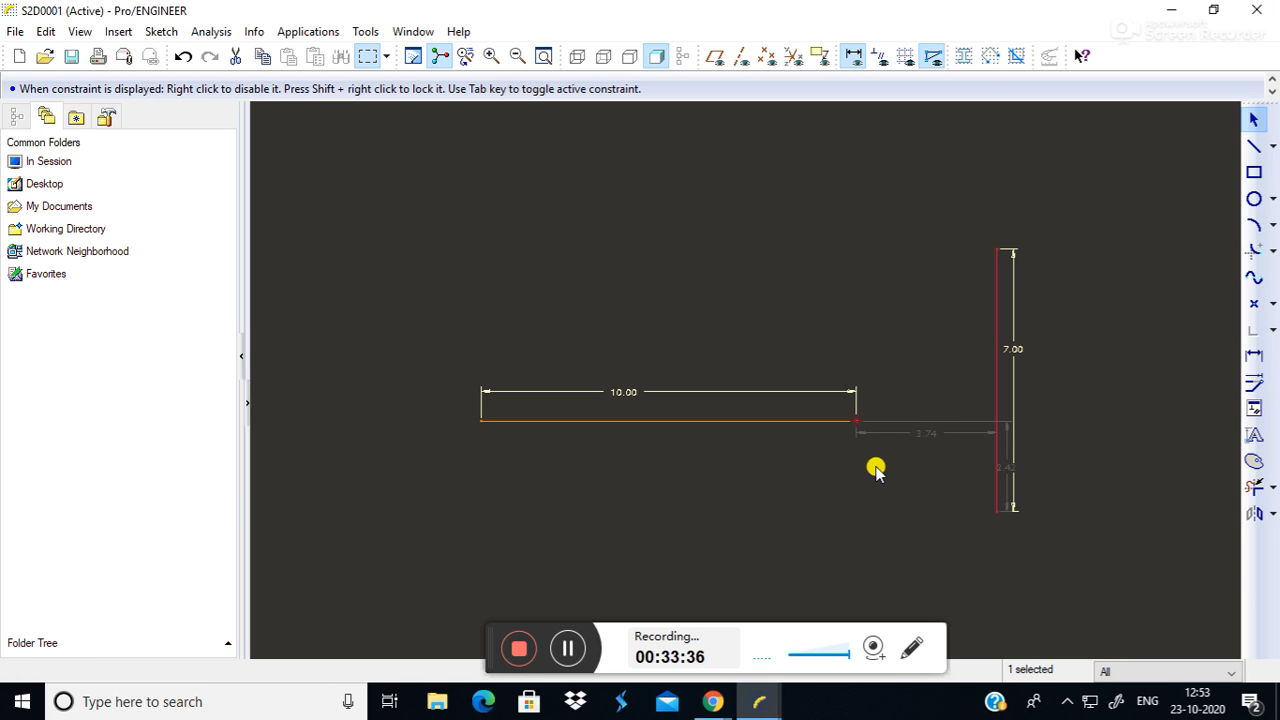
{"action": "left_click", "coordinate": [1152, 358]}
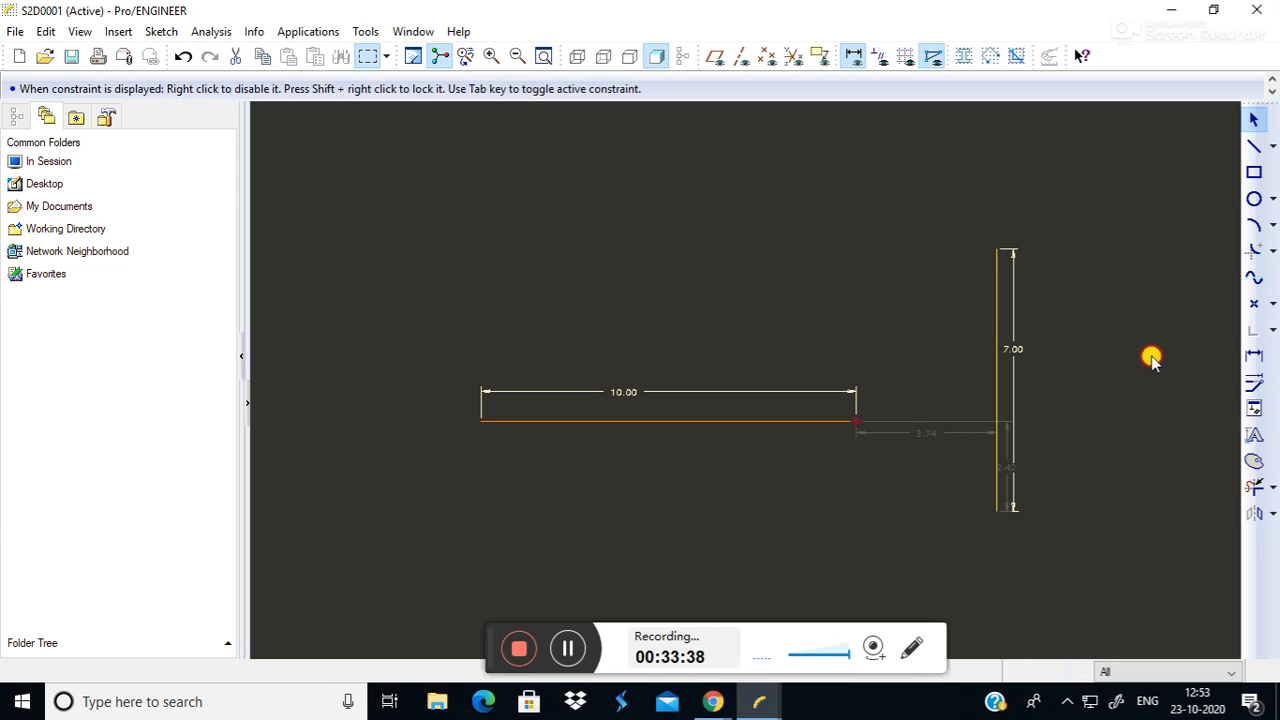
{"action": "left_click", "coordinate": [1253, 381]}
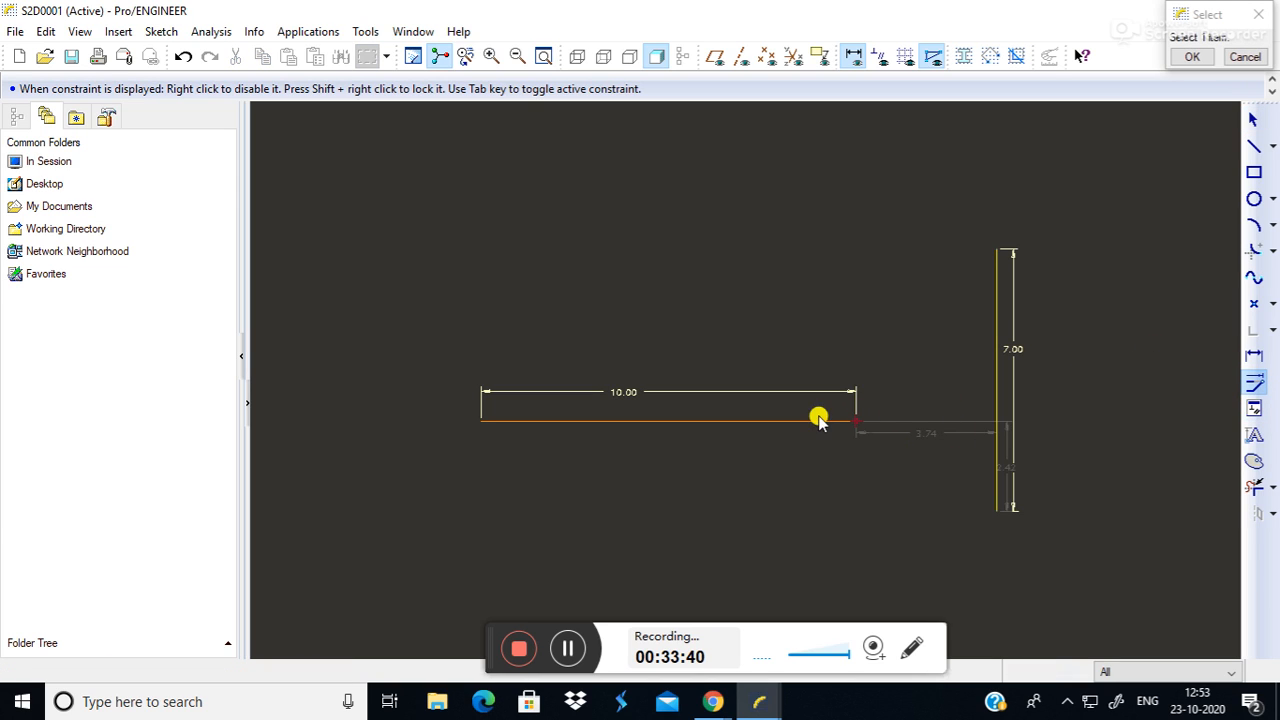
{"action": "left_click", "coordinate": [831, 422]}
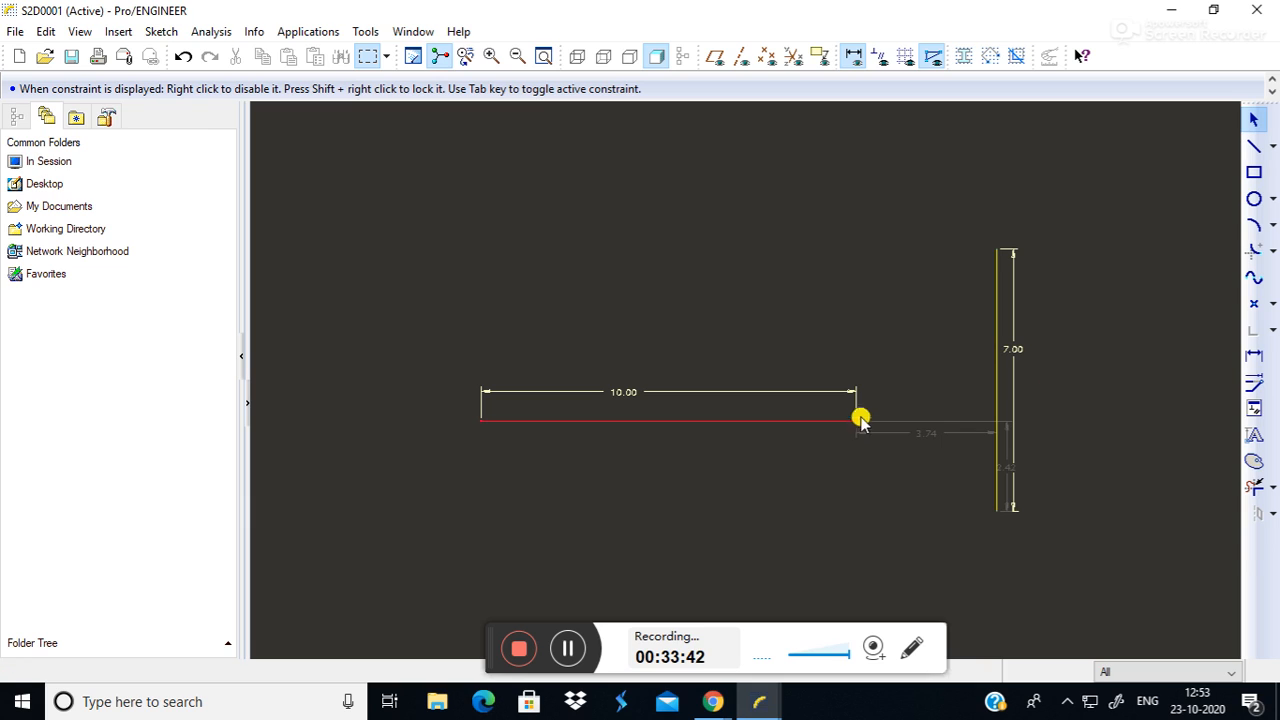
{"action": "left_click", "coordinate": [1253, 381]}
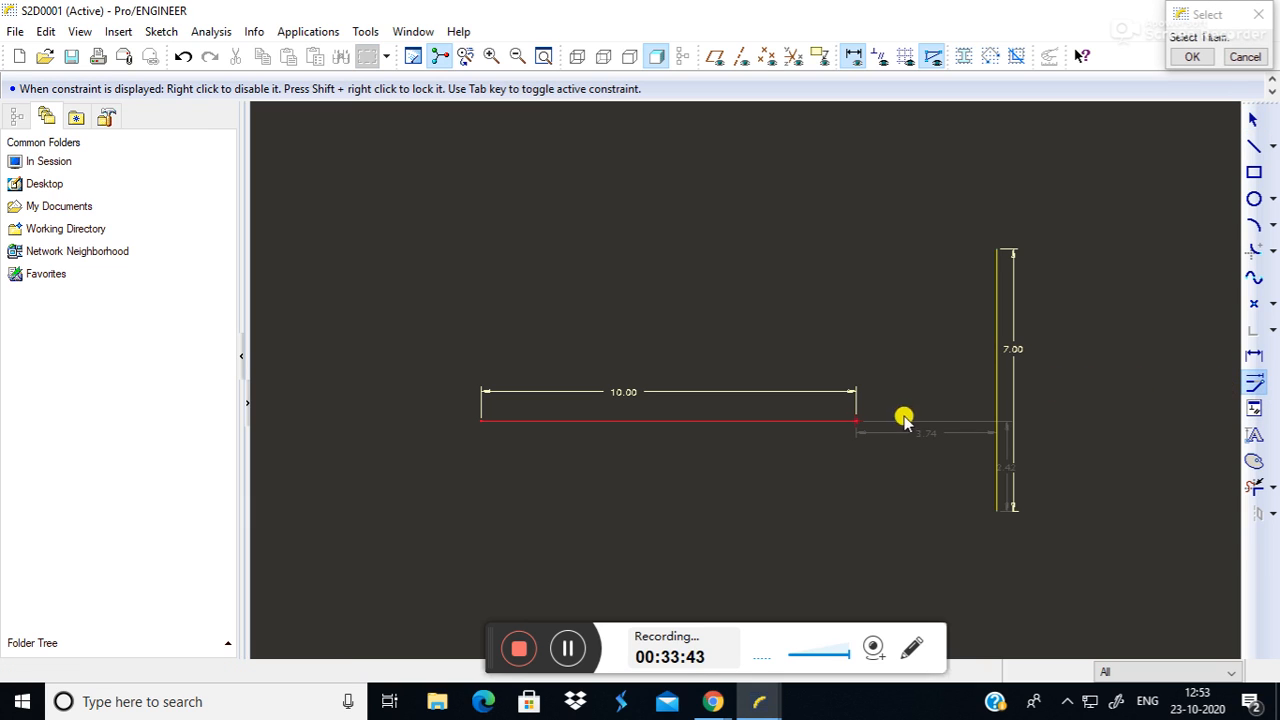
{"action": "left_click", "coordinate": [855, 427]}
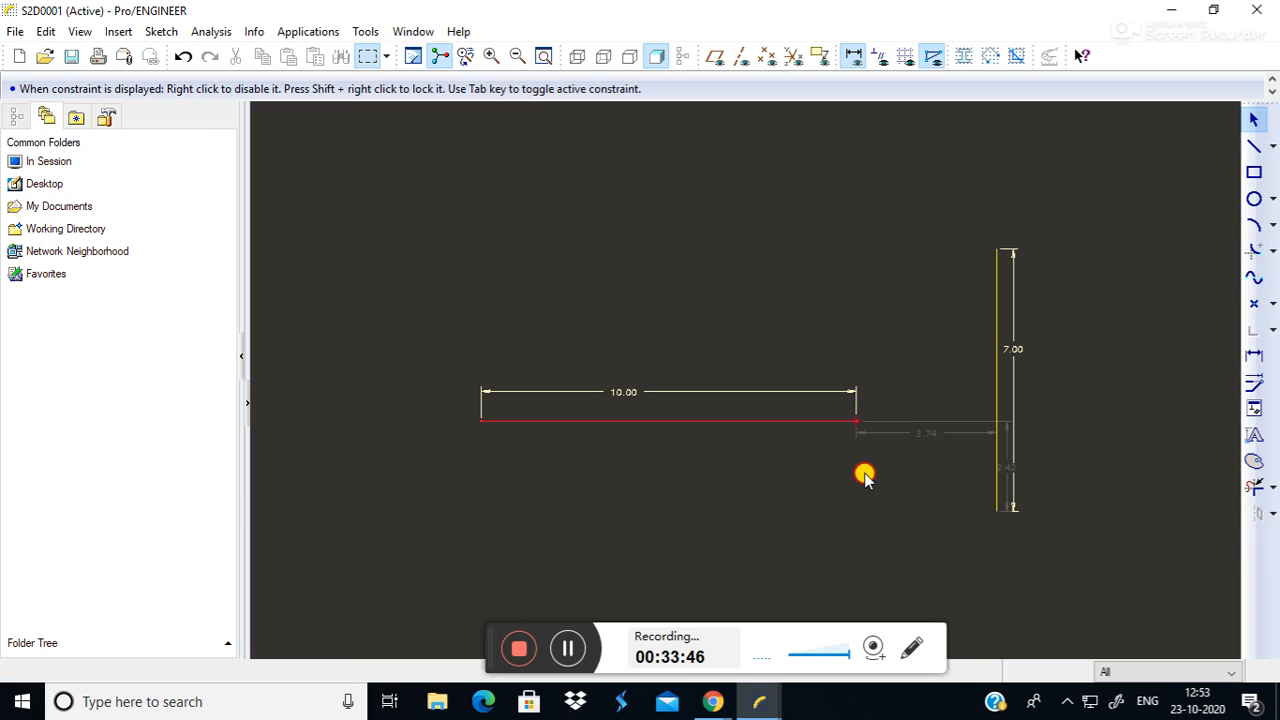
Delete the horizontal line and the vertical line to clear the sketch.
{"action": "left_click_drag", "start_coordinate": [399, 288], "coordinate": [877, 505]}
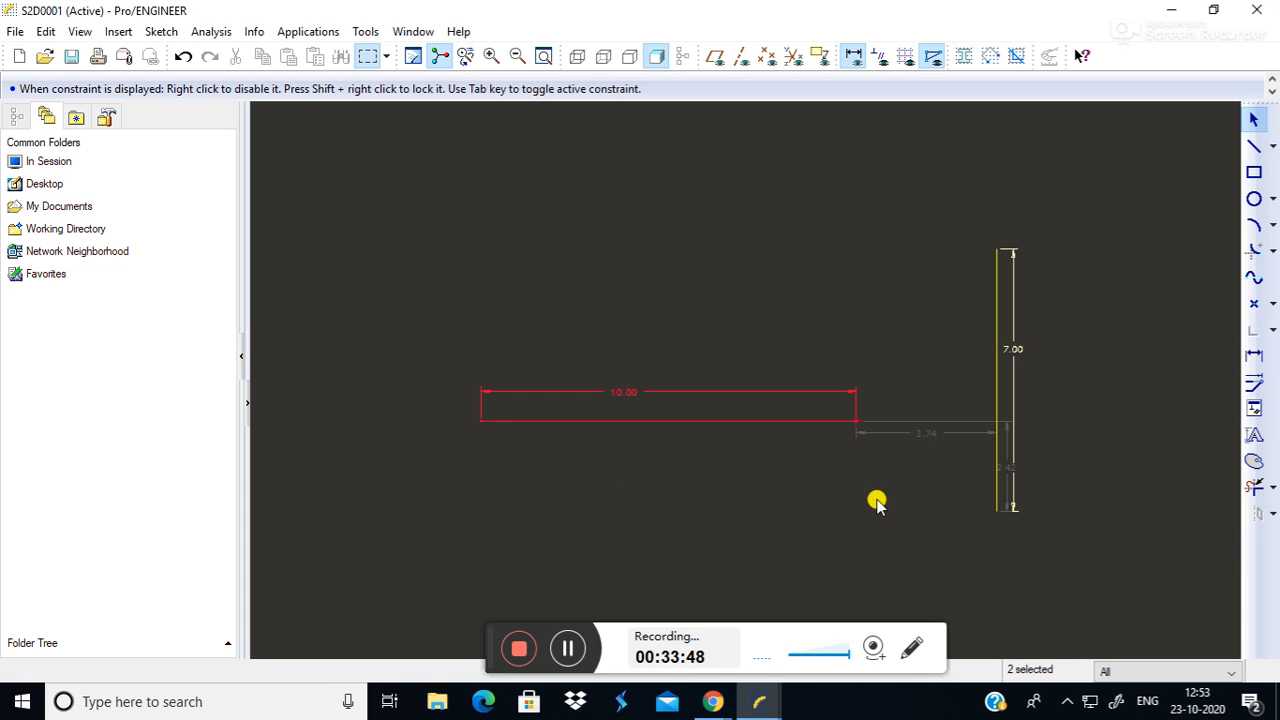
{"action": "key", "text": "Delete"}
{"action": "left_click_drag", "start_coordinate": [922, 218], "coordinate": [1093, 569]}
{"action": "key", "text": "Delete"}
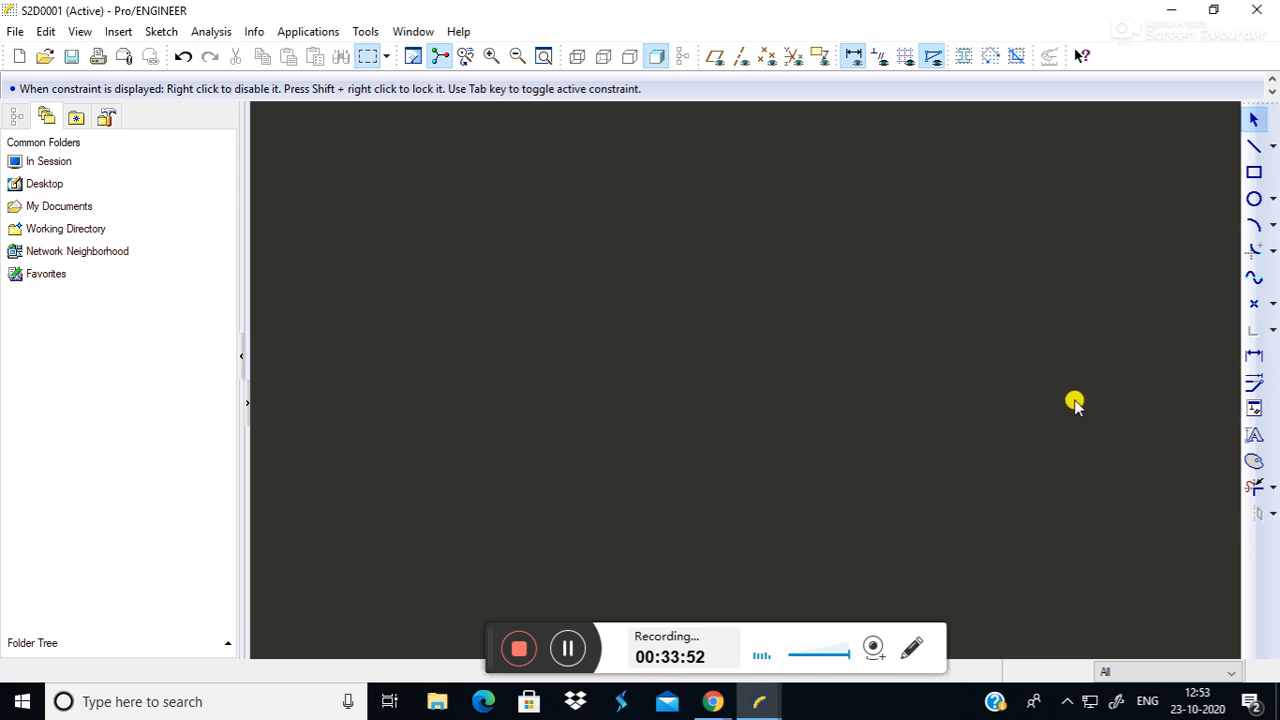
Start sketcher text on a horizontal height line about 8.24 long drawn left to right, entering A as the text line.
{"action": "left_click", "coordinate": [1255, 438]}
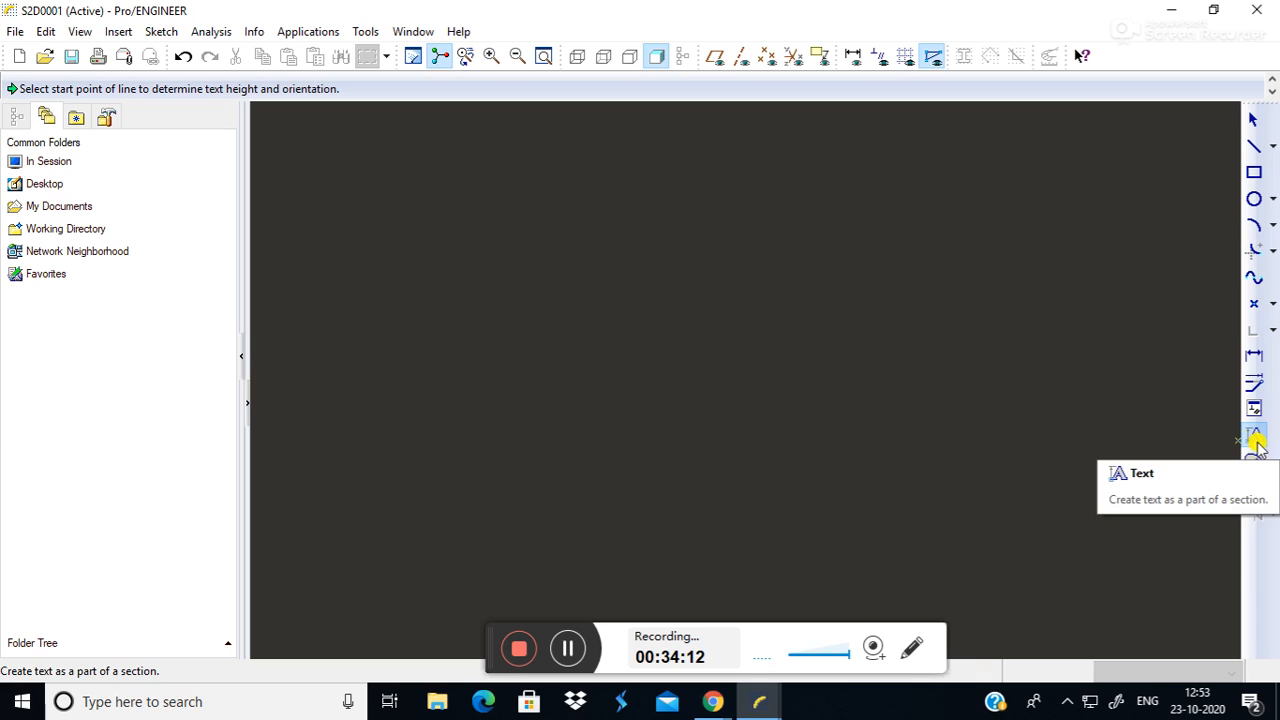
{"action": "left_click", "coordinate": [465, 182]}
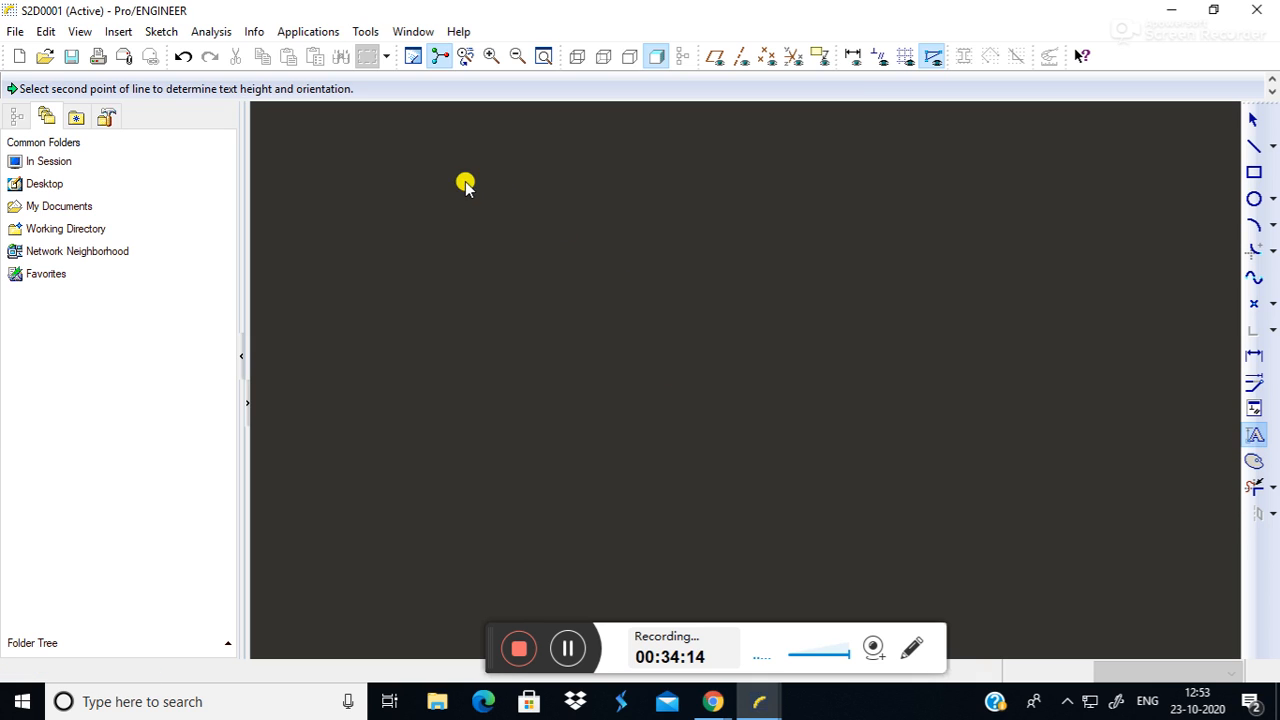
{"action": "left_click", "coordinate": [773, 180]}
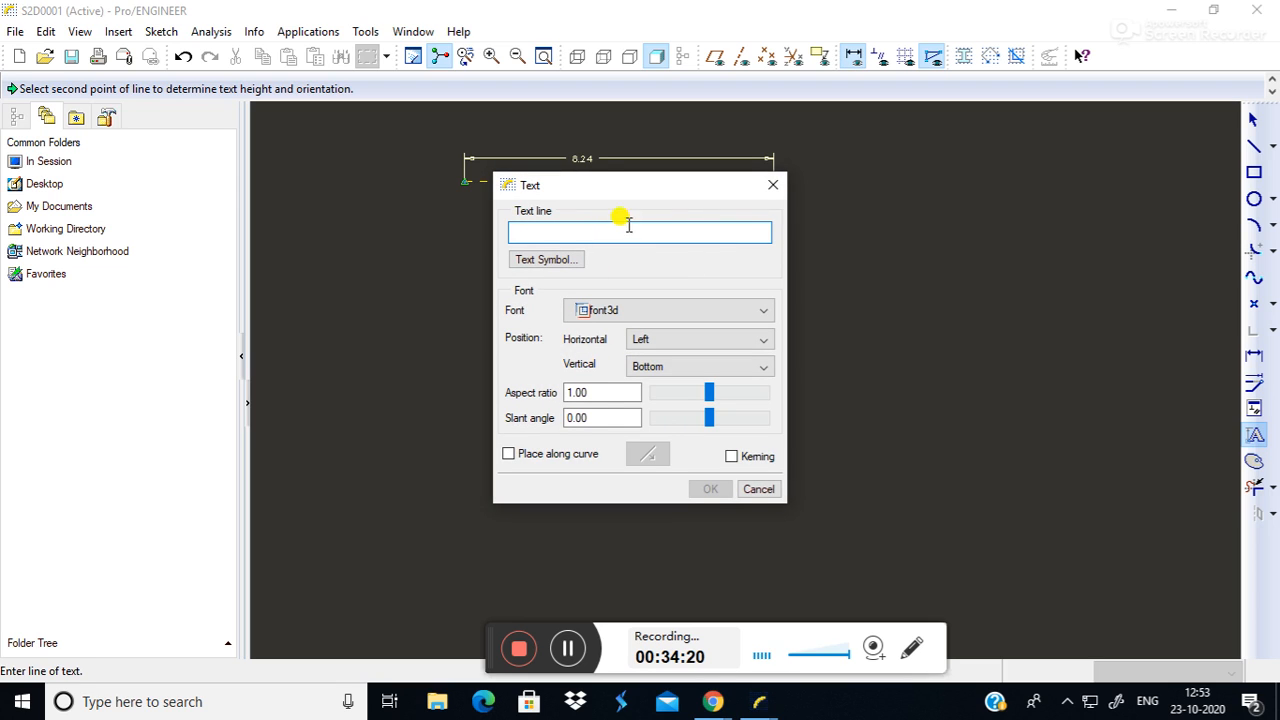
{"action": "type", "text": "A"}
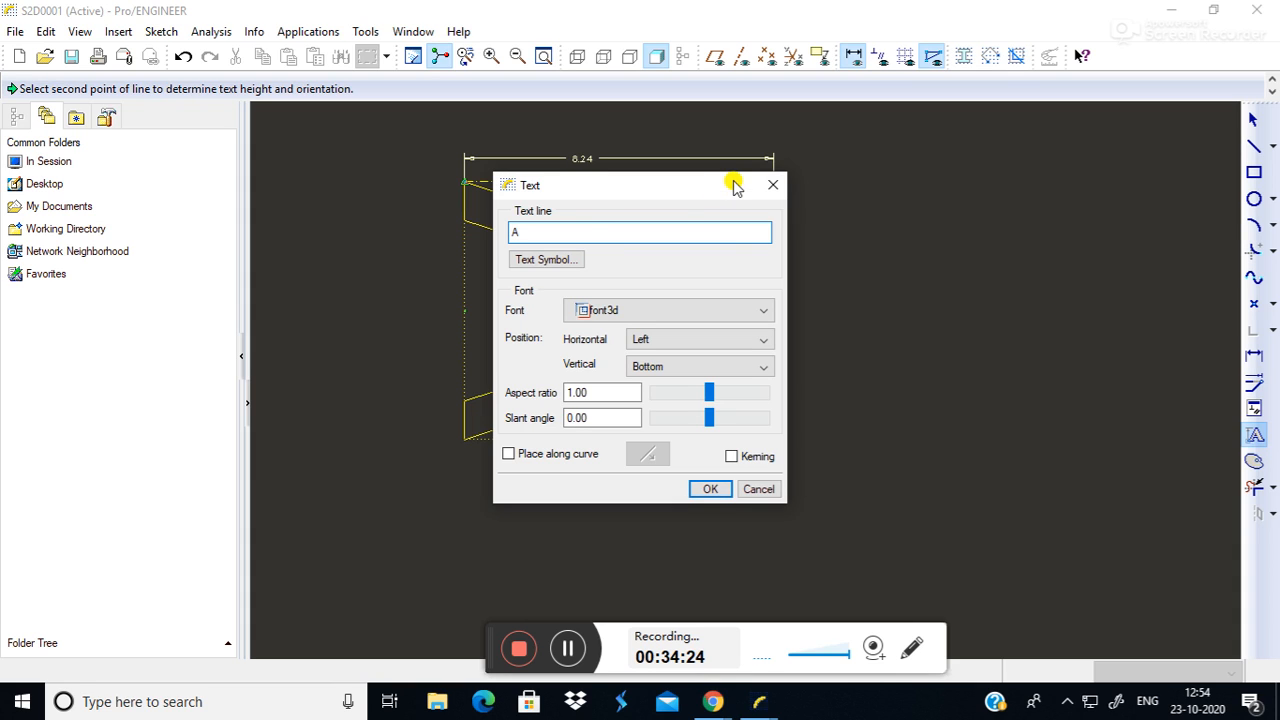
{"action": "mouse_move", "coordinate": [677, 193]}
{"action": "left_mouse_down"}
{"action": "mouse_move", "coordinate": [1052, 206]}
{"action": "mouse_move", "coordinate": [1089, 177]}
{"action": "mouse_move", "coordinate": [1049, 185]}
{"action": "left_mouse_up"}
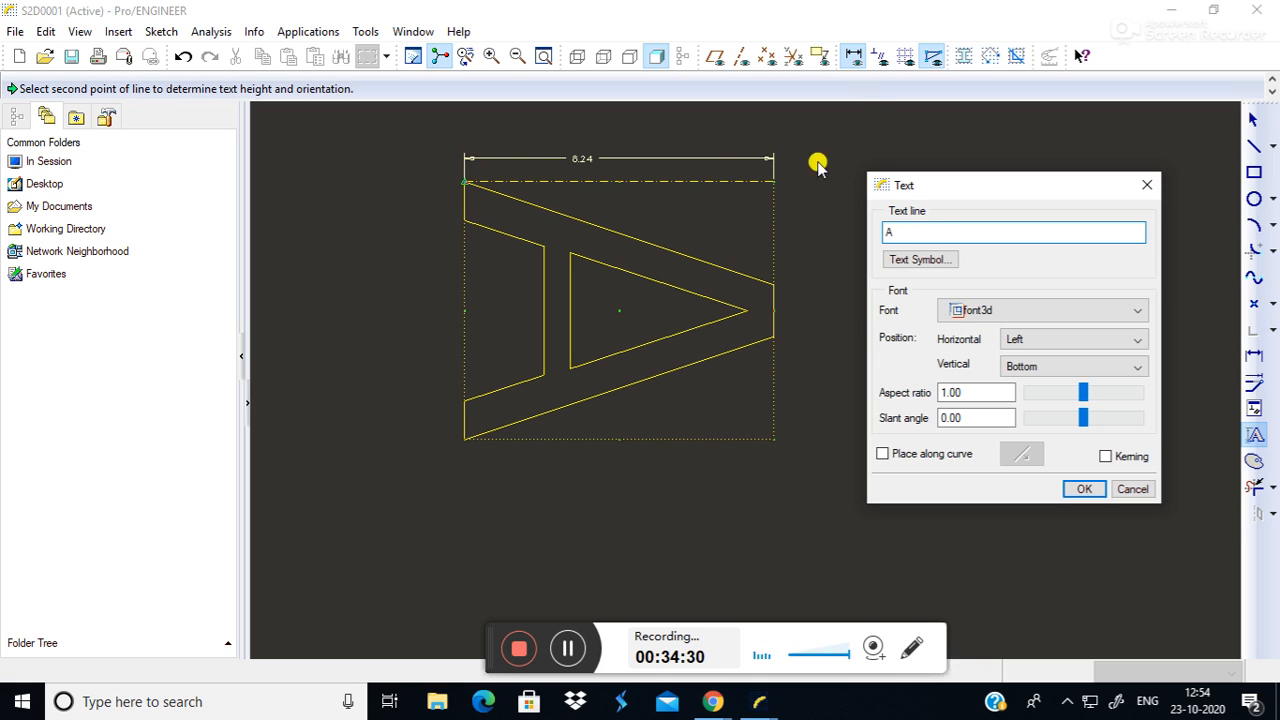
Try the Center and Right horizontal positions for the text A, and restore Left.
{"action": "left_click", "coordinate": [1086, 340]}
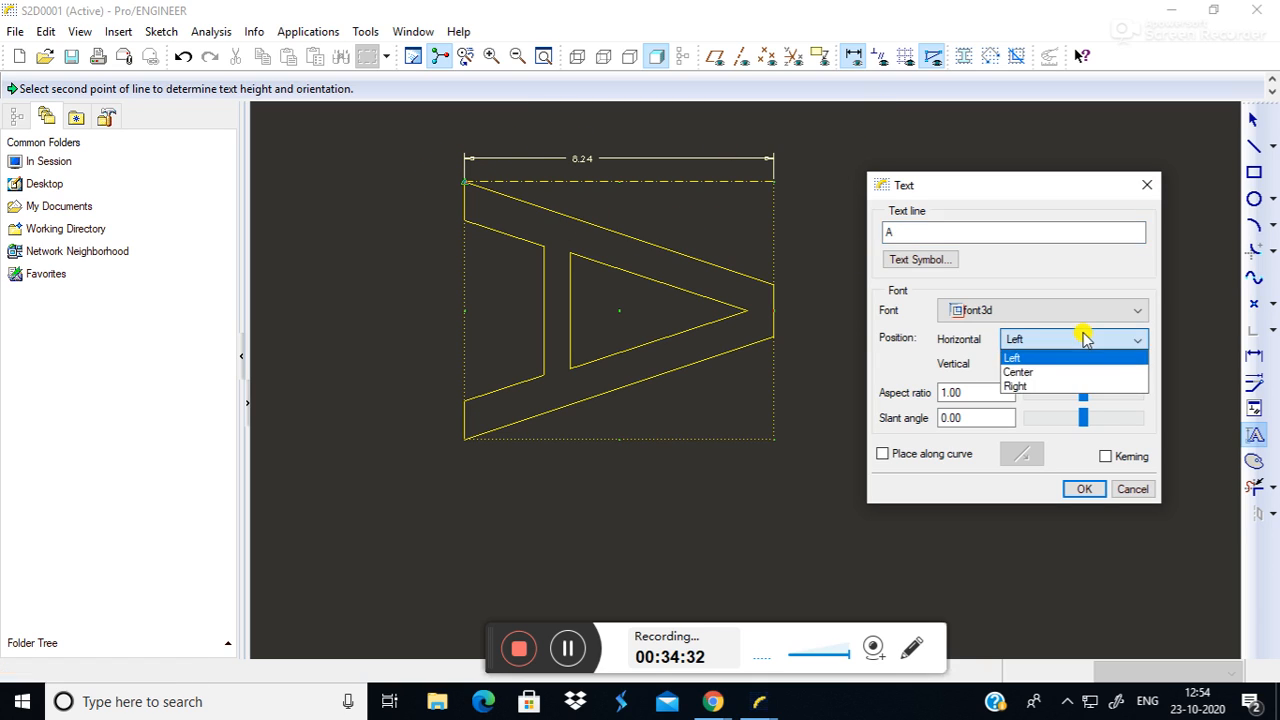
{"action": "left_click", "coordinate": [1057, 371]}
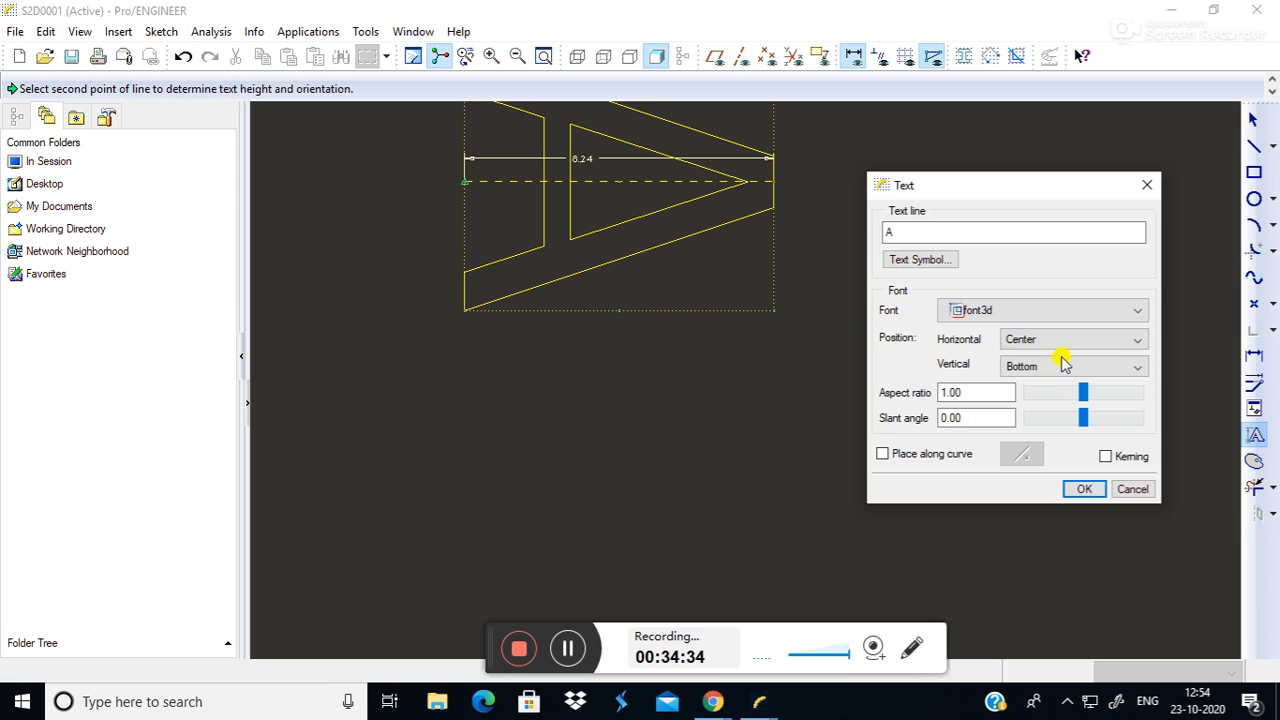
{"action": "left_click", "coordinate": [1063, 340]}
{"action": "left_click", "coordinate": [1051, 357]}
{"action": "left_click", "coordinate": [1063, 340]}
{"action": "left_click", "coordinate": [1052, 381]}
{"action": "left_click", "coordinate": [1051, 338]}
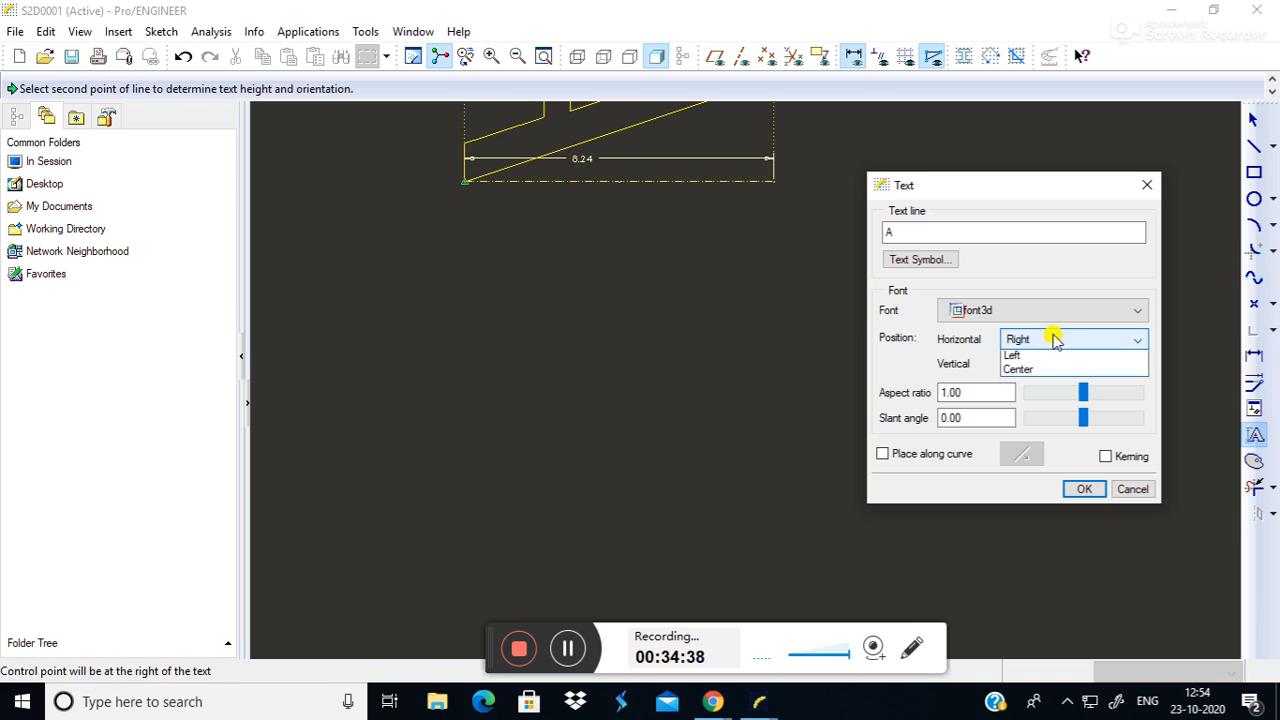
{"action": "left_click", "coordinate": [1047, 356]}
Try the other vertical positions for the text A, and restore Bottom.
{"action": "left_click", "coordinate": [1043, 368]}
{"action": "left_click", "coordinate": [1030, 398]}
{"action": "left_click", "coordinate": [1046, 366]}
{"action": "left_click", "coordinate": [1028, 415]}
{"action": "left_click", "coordinate": [1040, 368]}
{"action": "left_click", "coordinate": [1036, 386]}
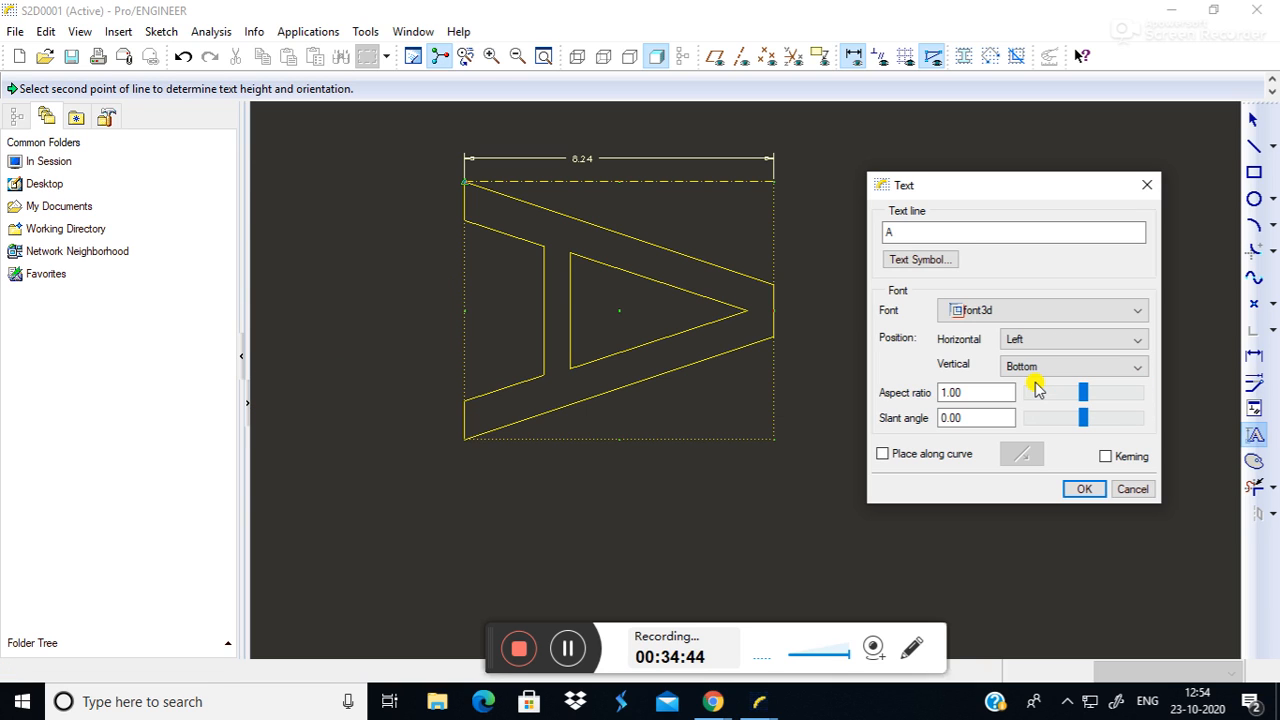
Try the Place along curve option for the text without picking a curve.
{"action": "left_click", "coordinate": [979, 412]}
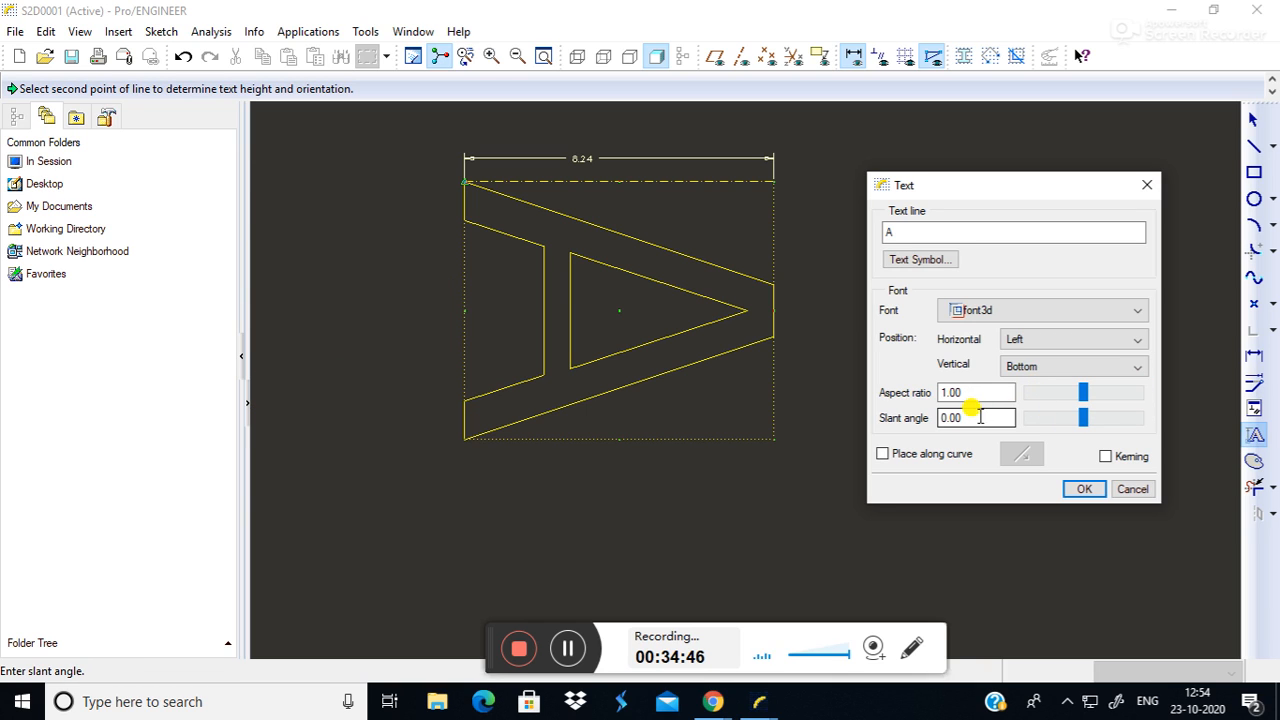
{"action": "left_click", "coordinate": [882, 454]}
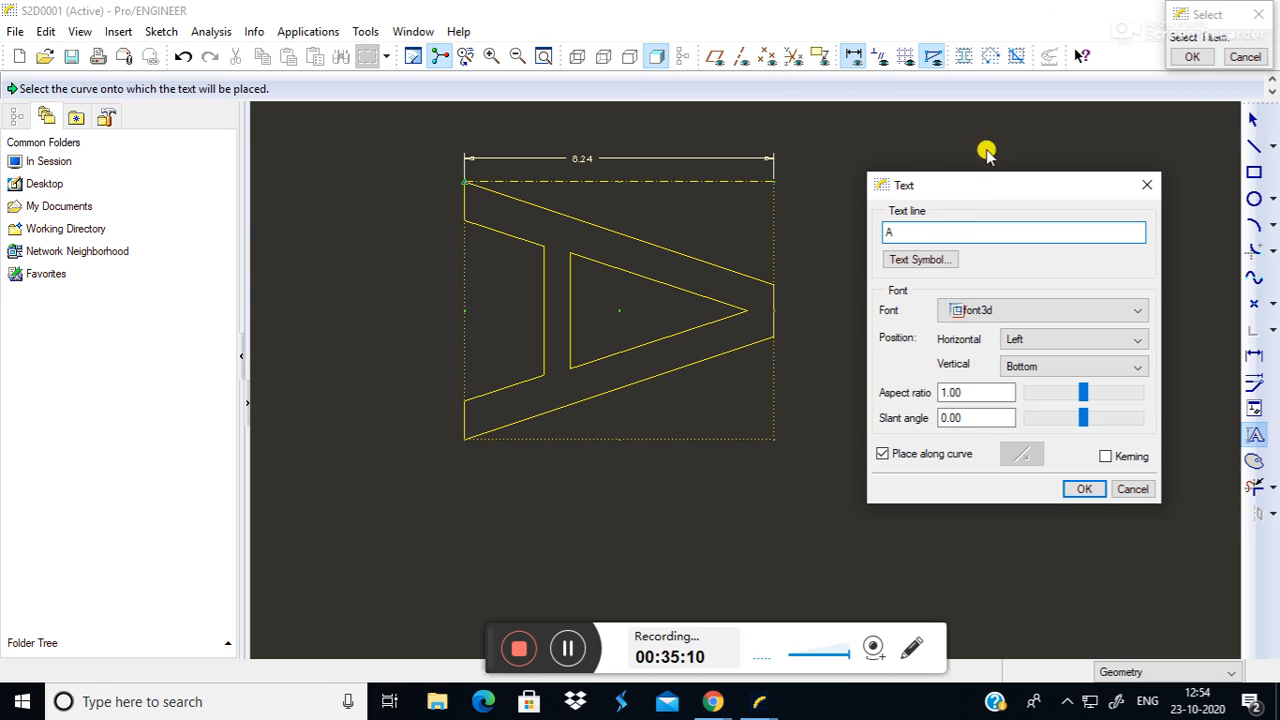
{"action": "left_click", "coordinate": [1194, 60]}
Change the text line to AB and finish the text.
{"action": "type", "text": "b"}
{"action": "key", "text": "BackSpace"}
{"action": "type", "text": "B"}
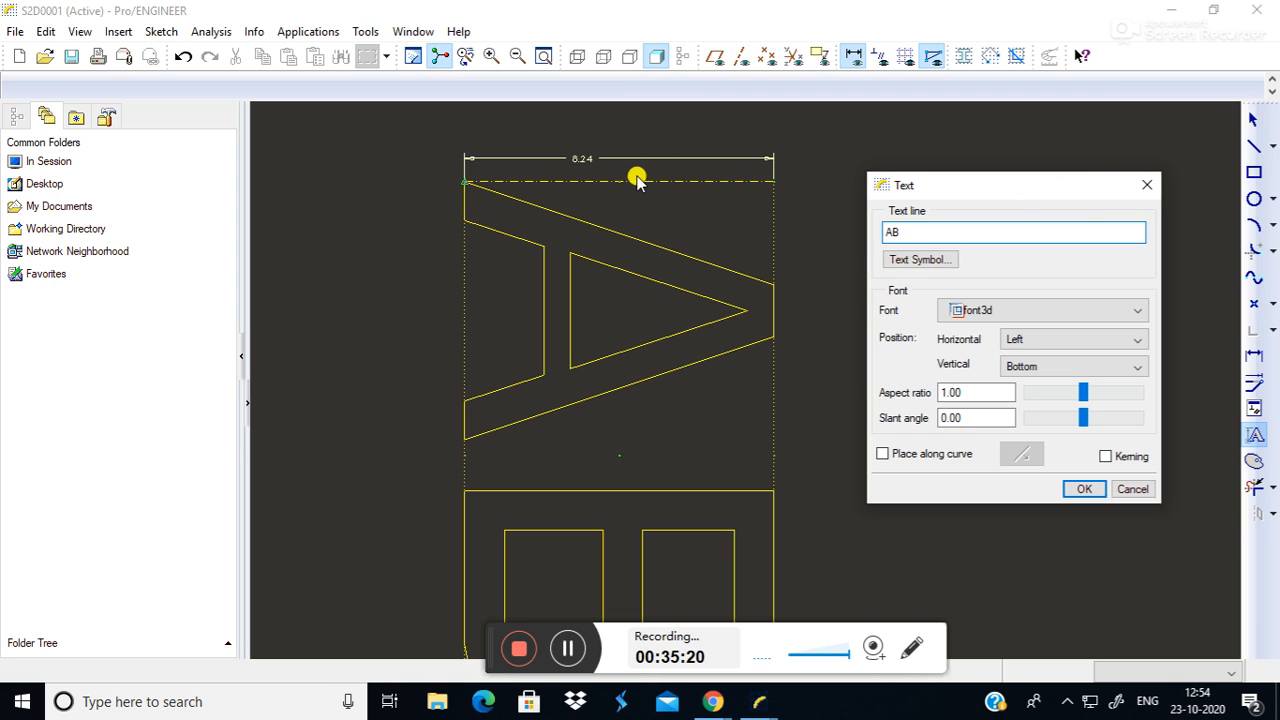
{"action": "left_click", "coordinate": [1143, 187]}
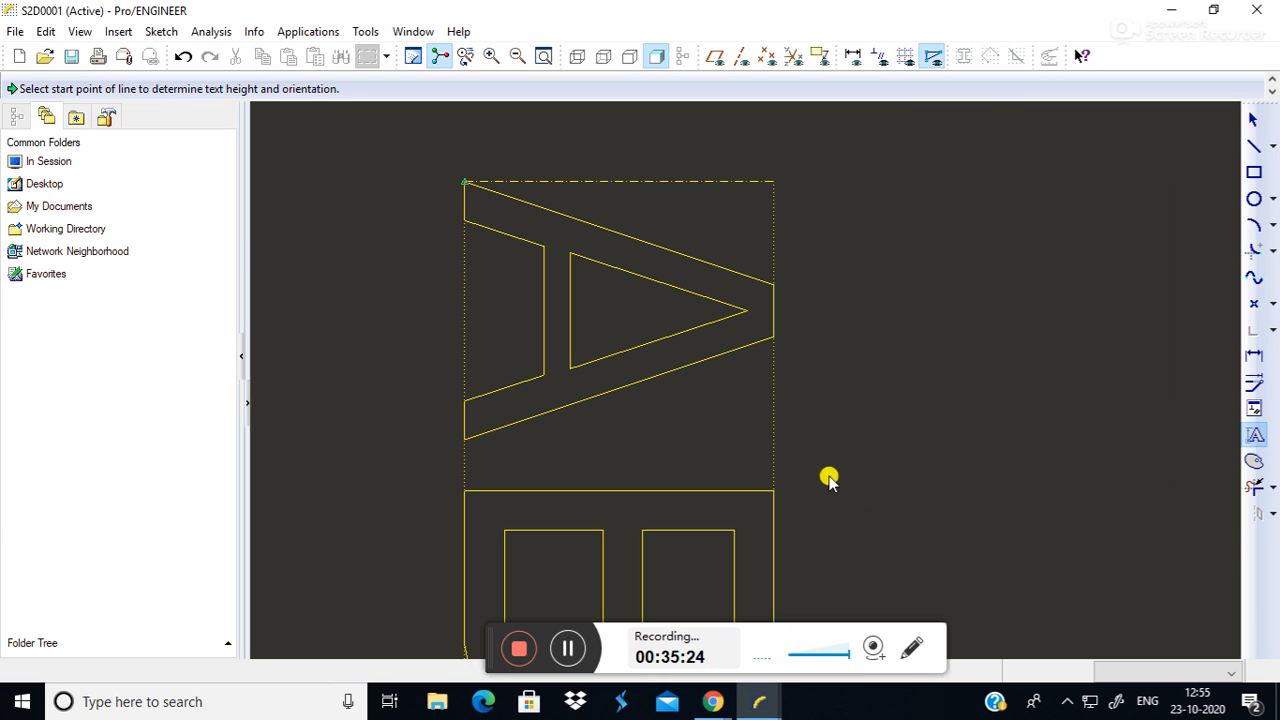
{"action": "left_click", "coordinate": [872, 470]}
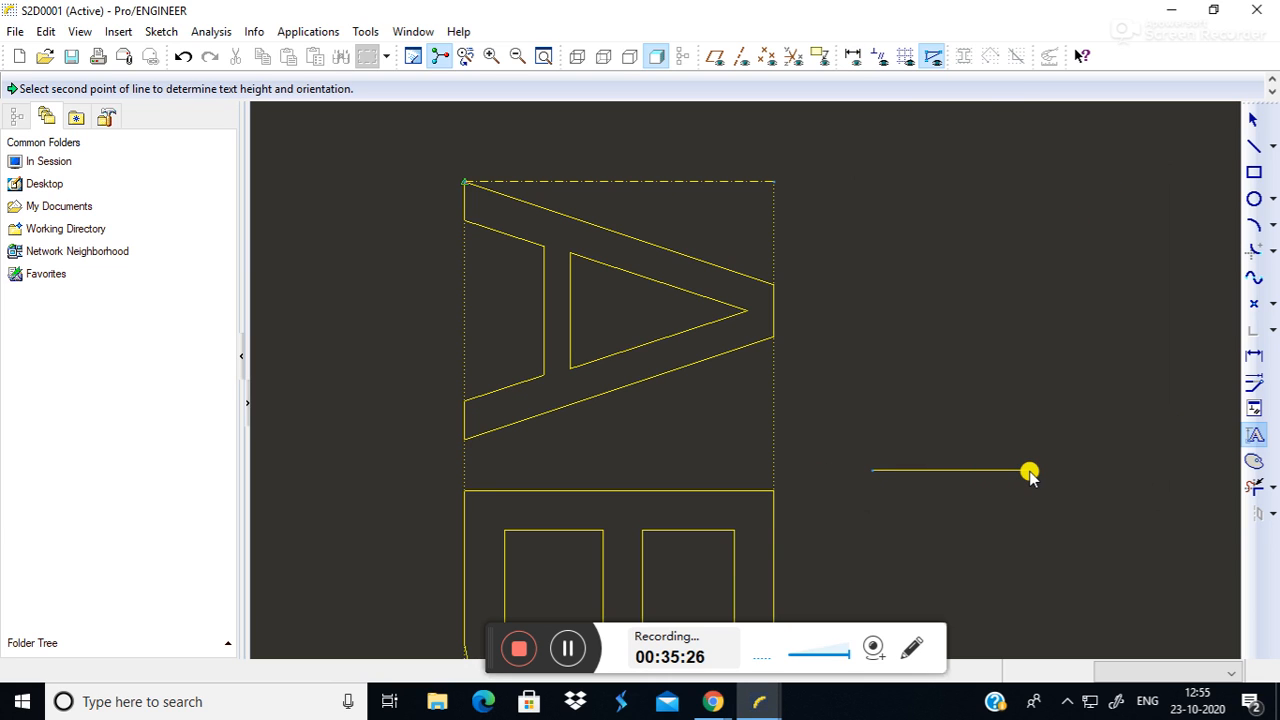
{"action": "left_click", "coordinate": [1030, 472]}
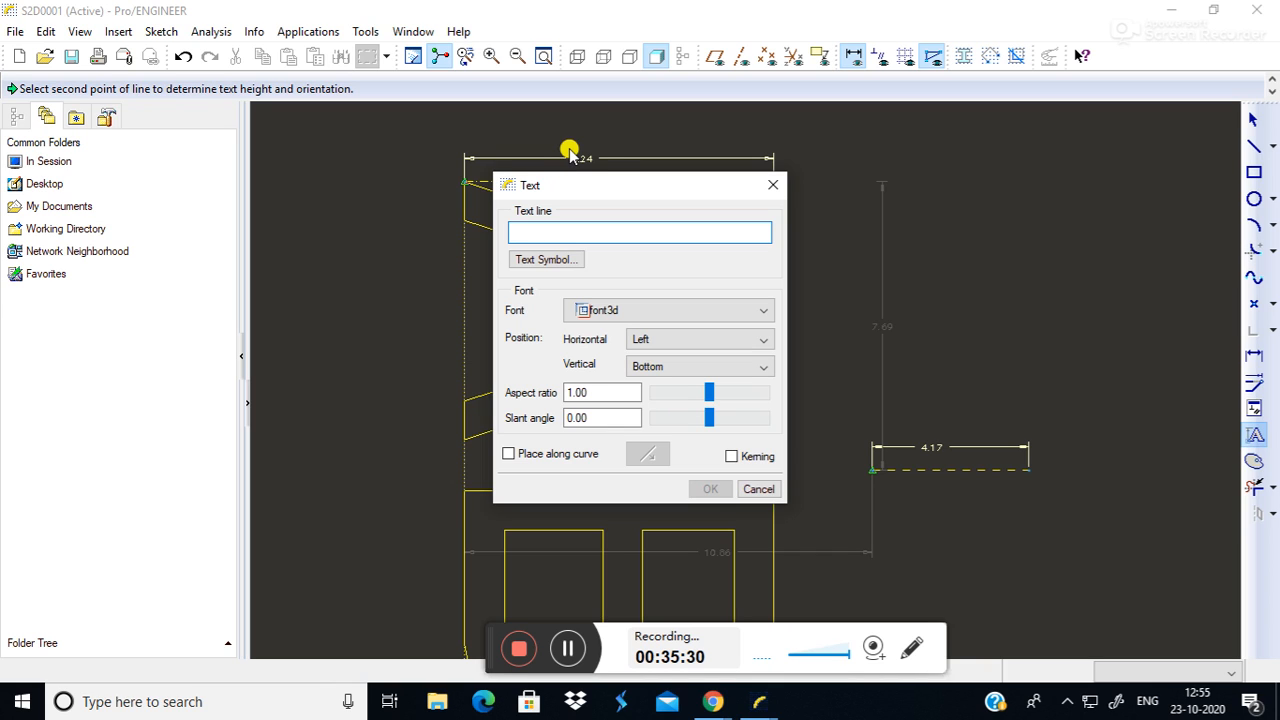
{"action": "left_click", "coordinate": [759, 489]}
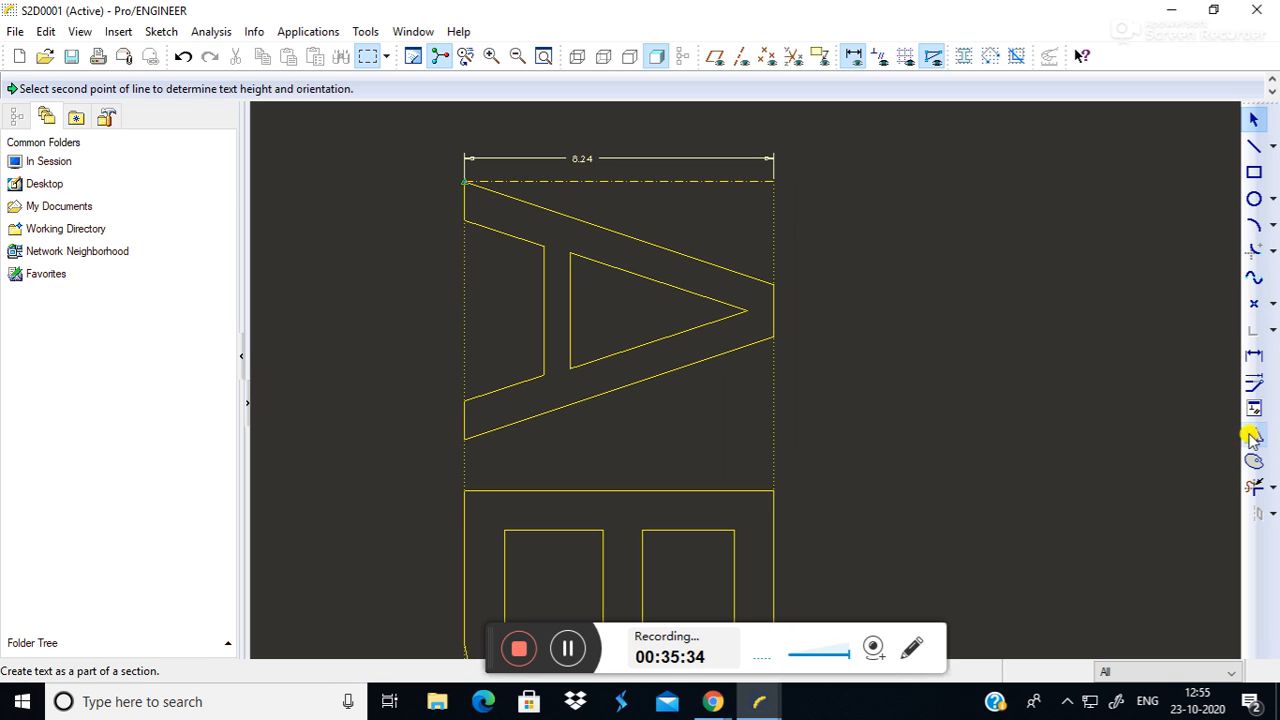
Create the text A beside the large A, using a vertical height line about 2.75 long drawn downward.
{"action": "left_click", "coordinate": [1252, 435]}
{"action": "left_click", "coordinate": [875, 320]}
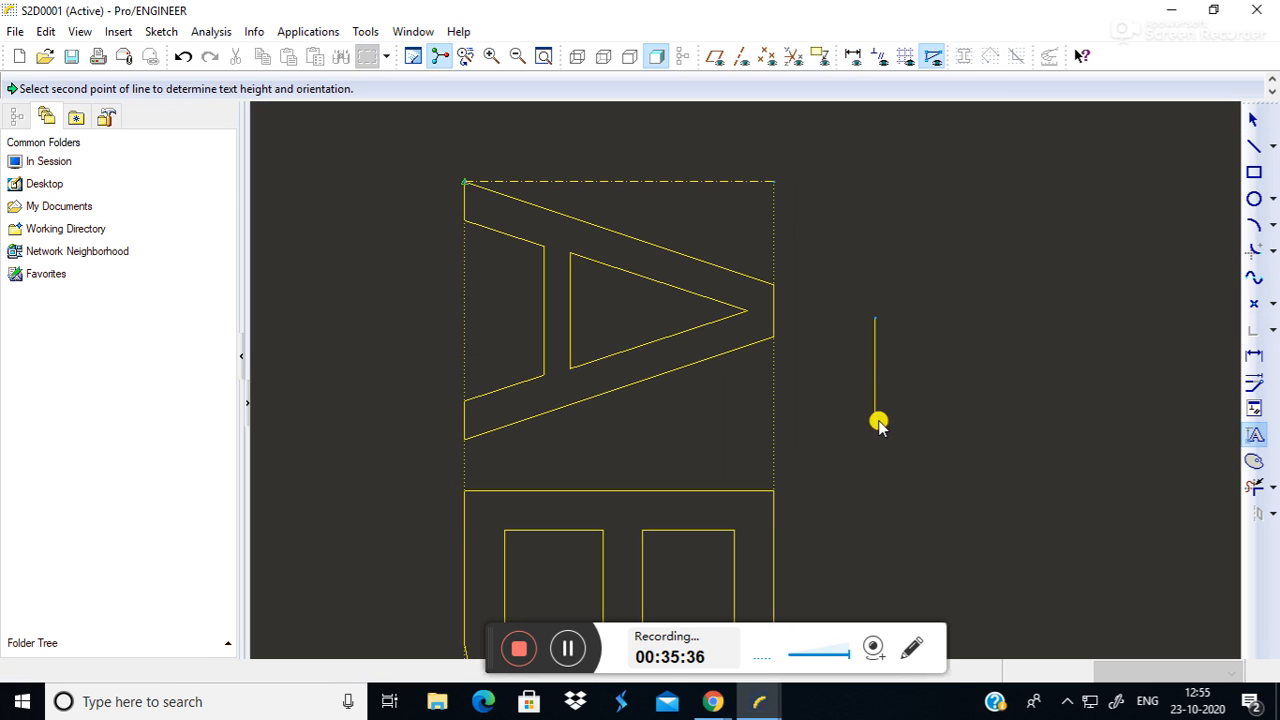
{"action": "left_click", "coordinate": [876, 421]}
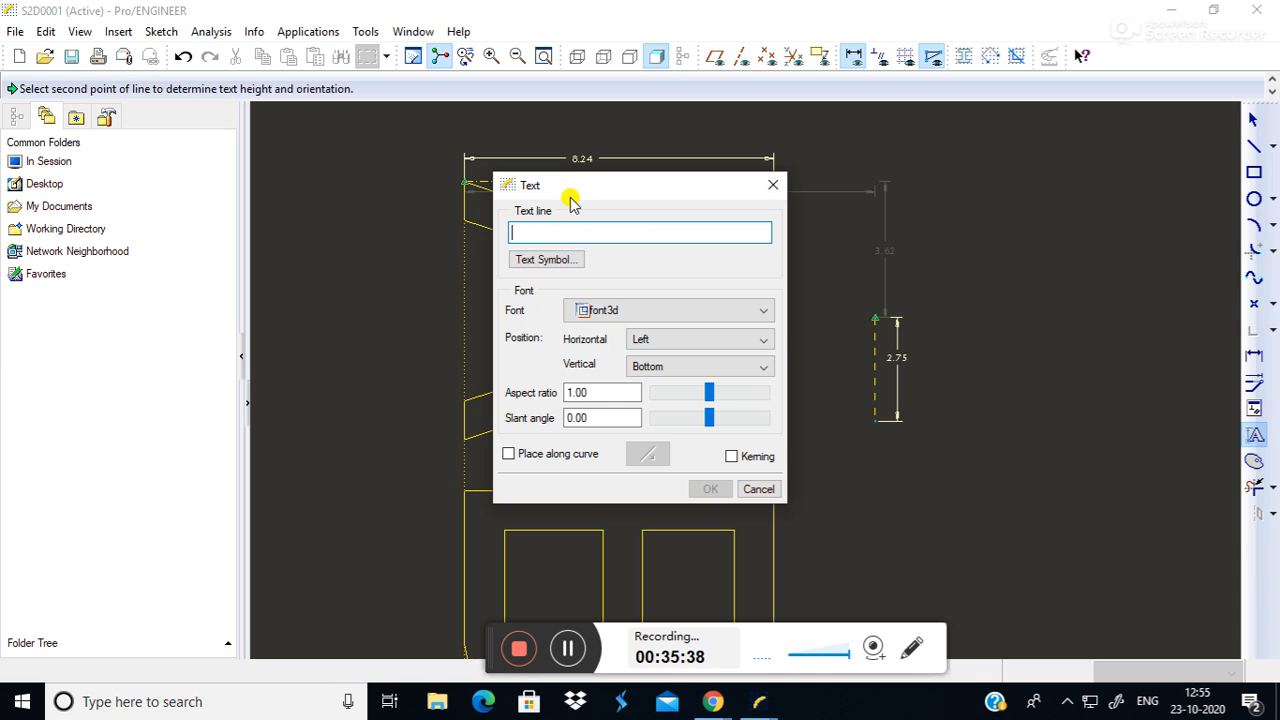
{"action": "type", "text": "A"}
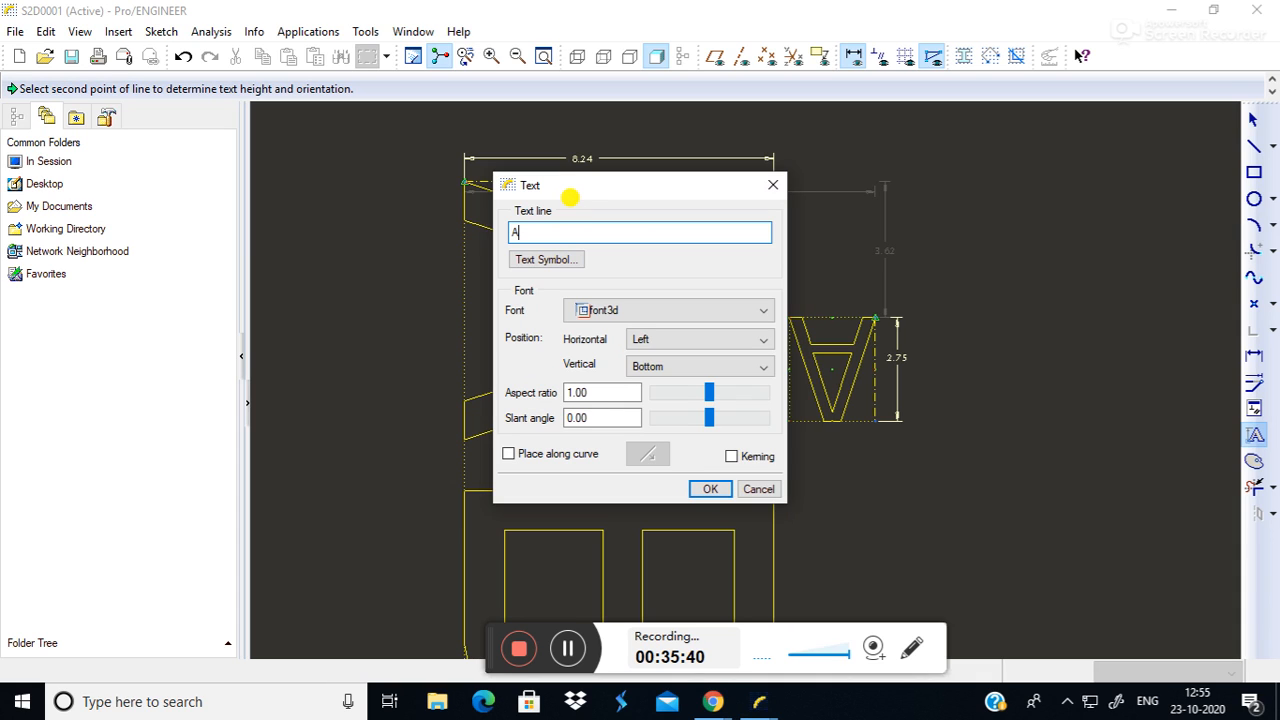
{"action": "left_click", "coordinate": [770, 186]}
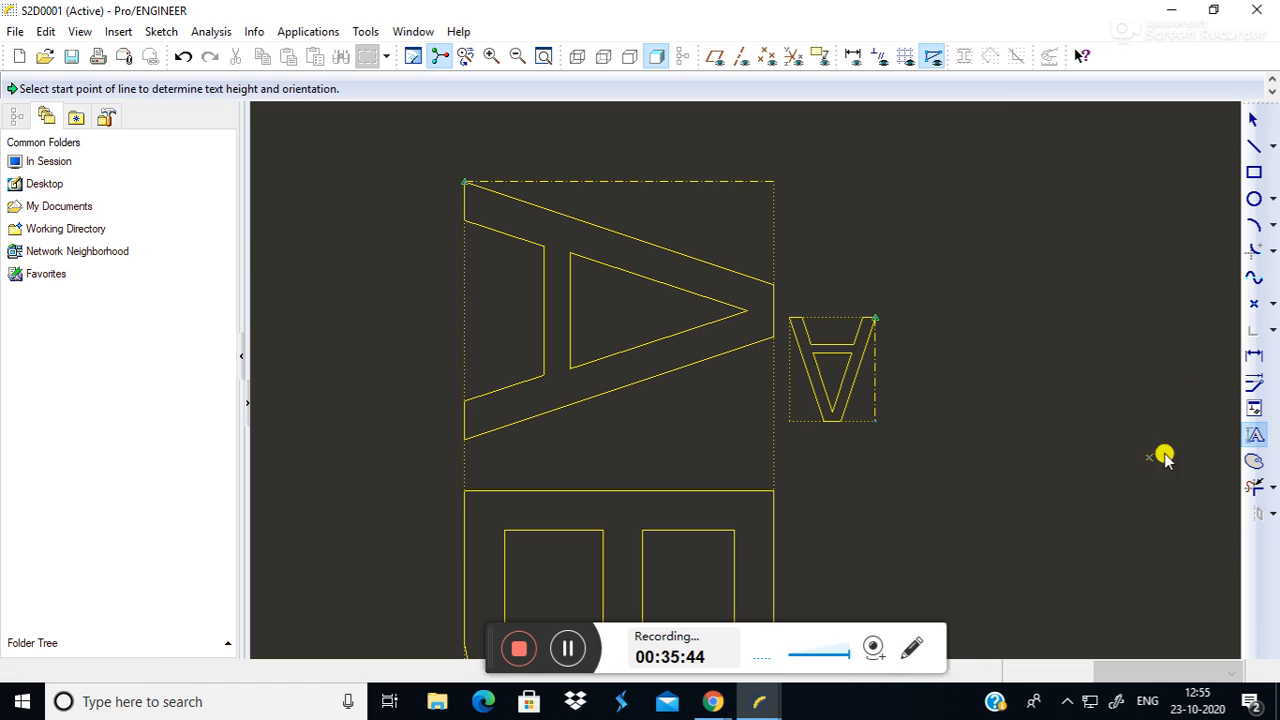
Create another text A to the lower right of the inverted A, using a vertical height line about 2.09 long drawn upward.
{"action": "left_click", "coordinate": [972, 503]}
{"action": "left_click", "coordinate": [972, 420]}
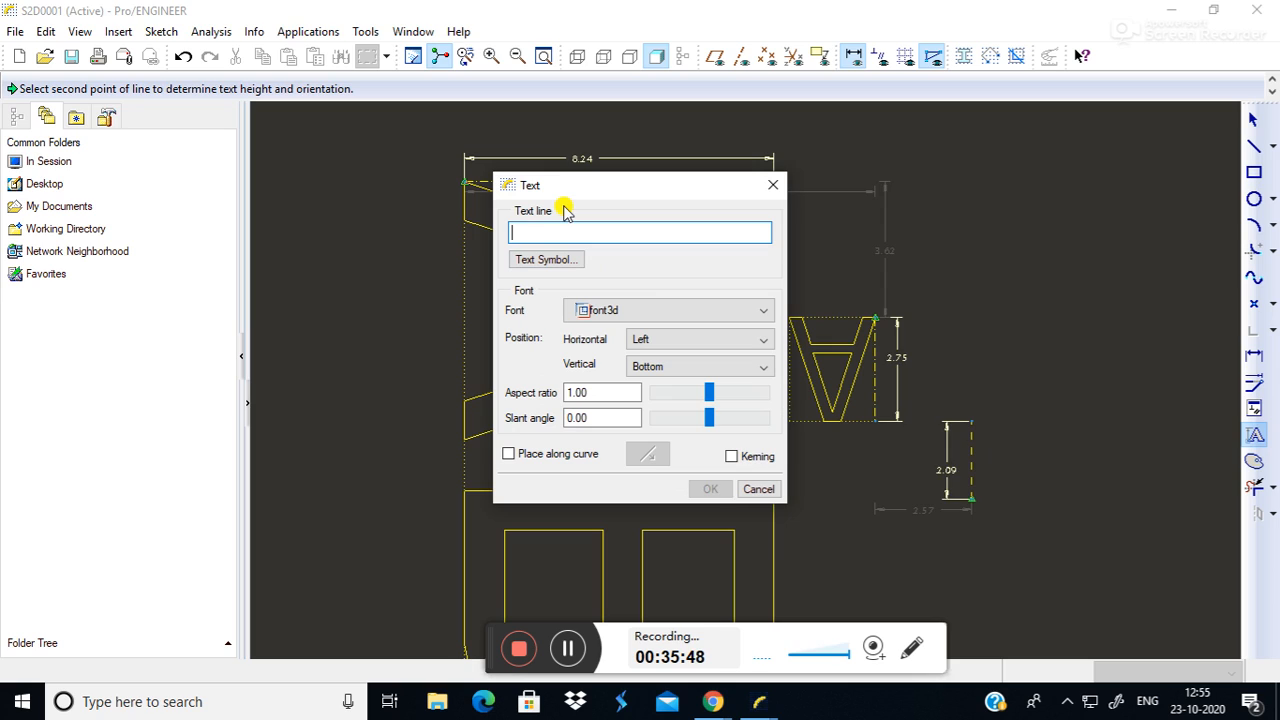
{"action": "type", "text": "A"}
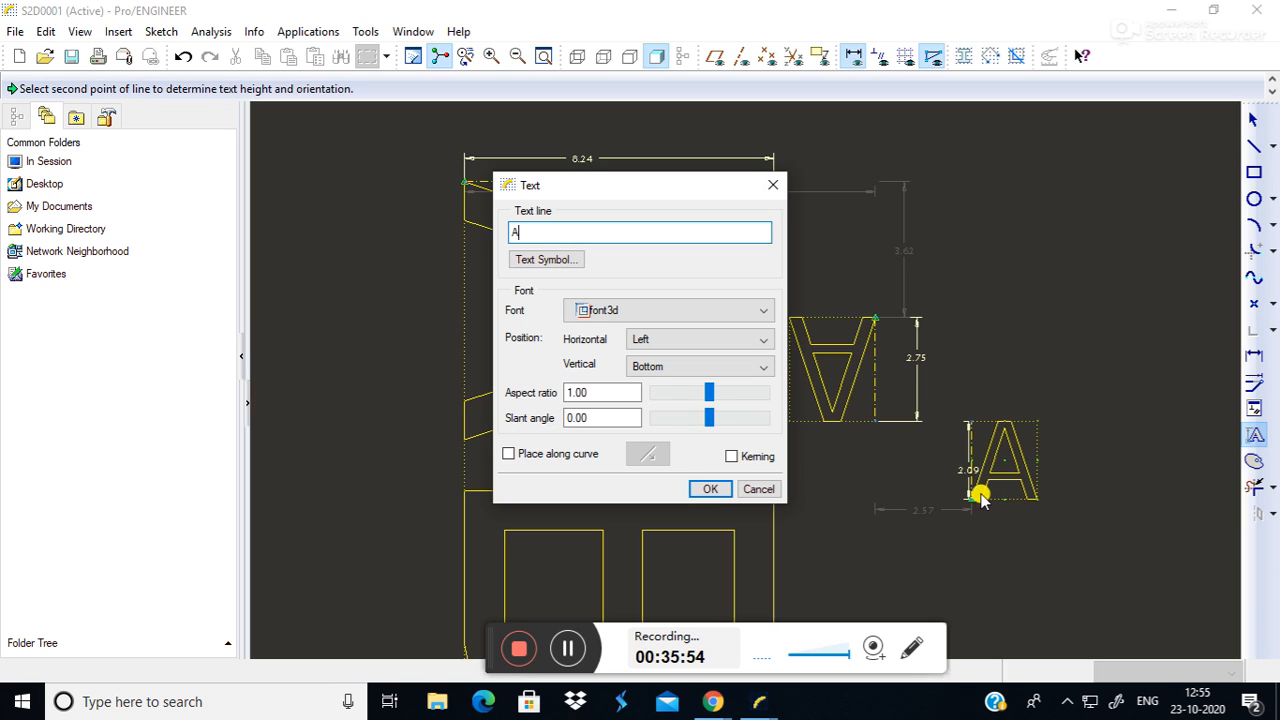
{"action": "left_click", "coordinate": [772, 184]}
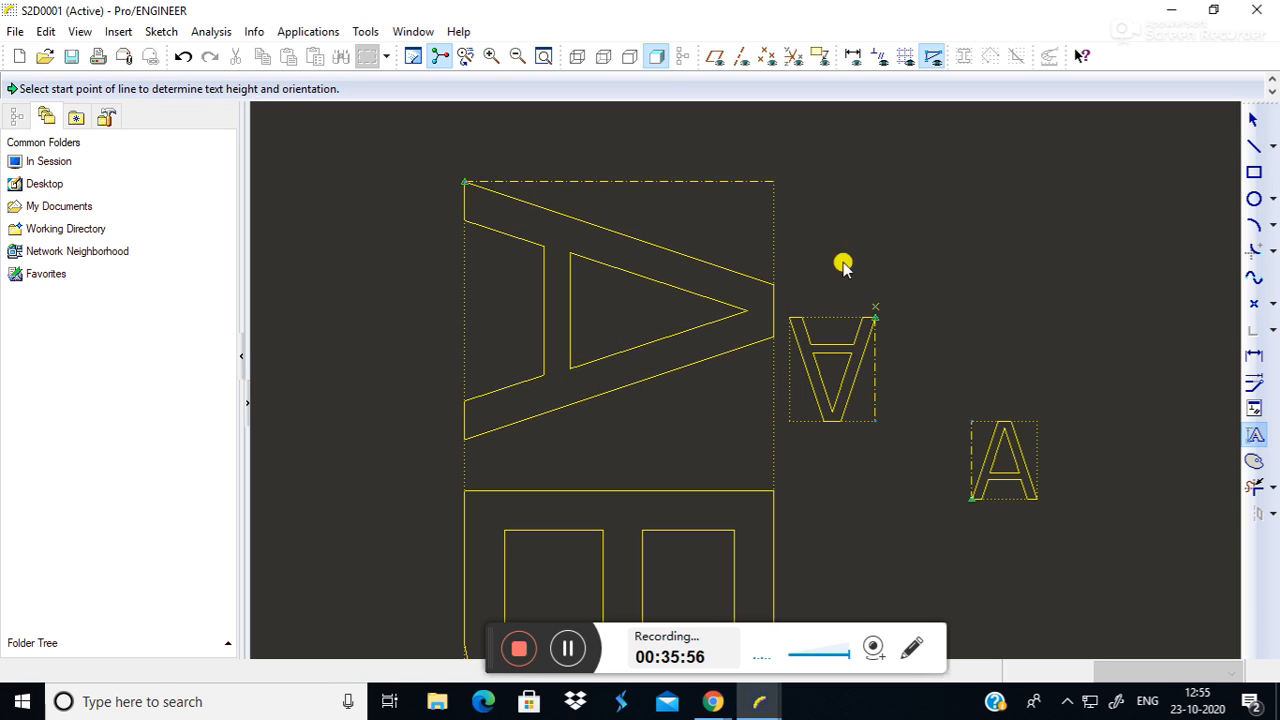
Create the text AB above the upright A, using a slanted height line about 3.01 long drawn up and to the left.
{"action": "left_click", "coordinate": [993, 353]}
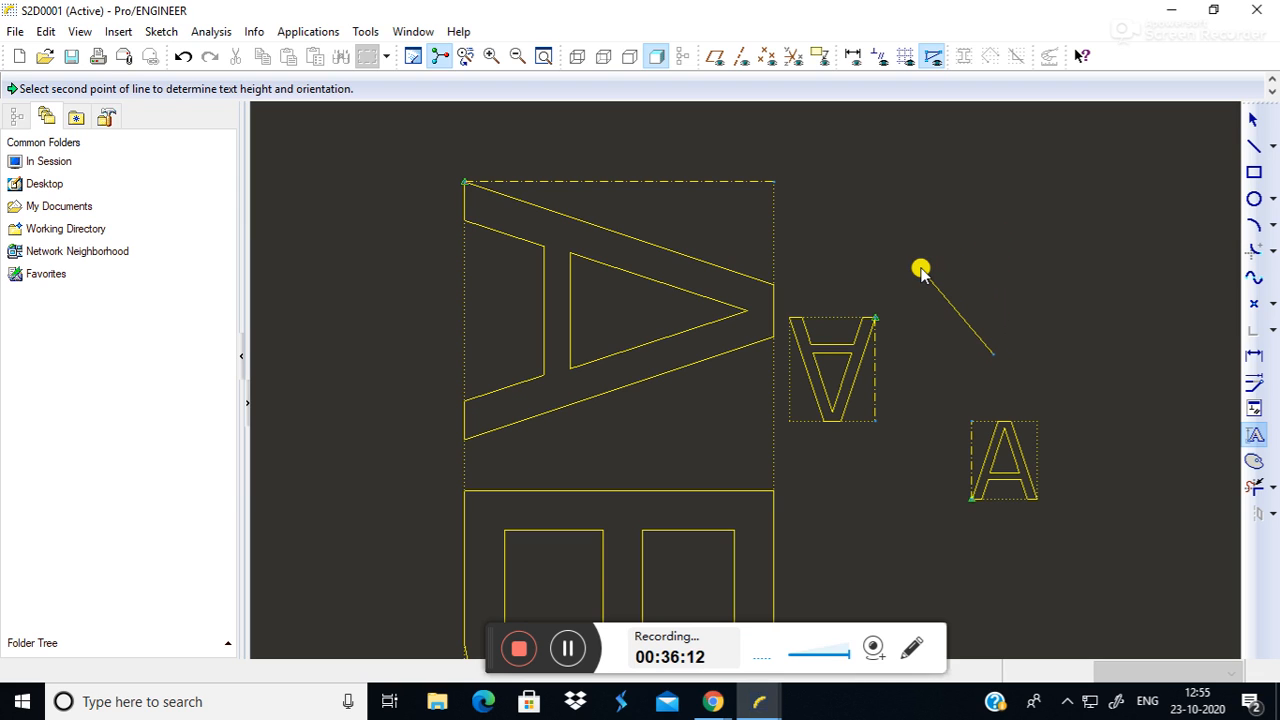
{"action": "left_click", "coordinate": [920, 272]}
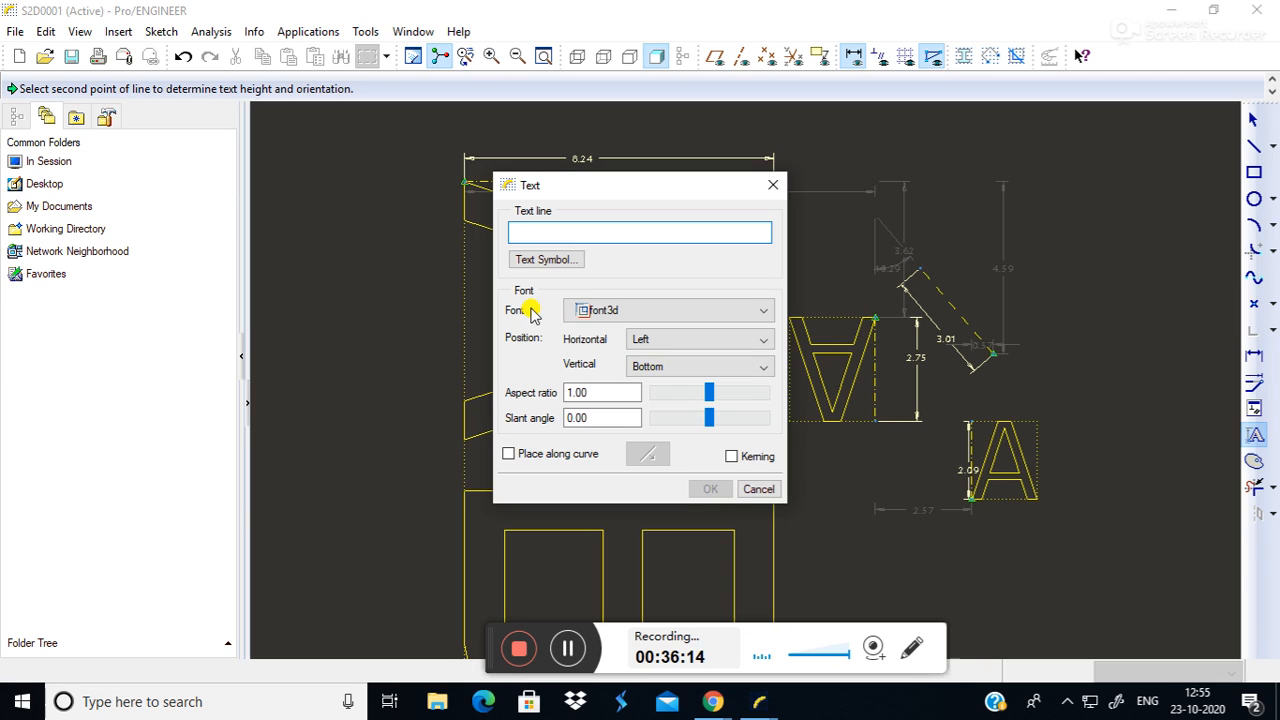
{"action": "type", "text": "A"}
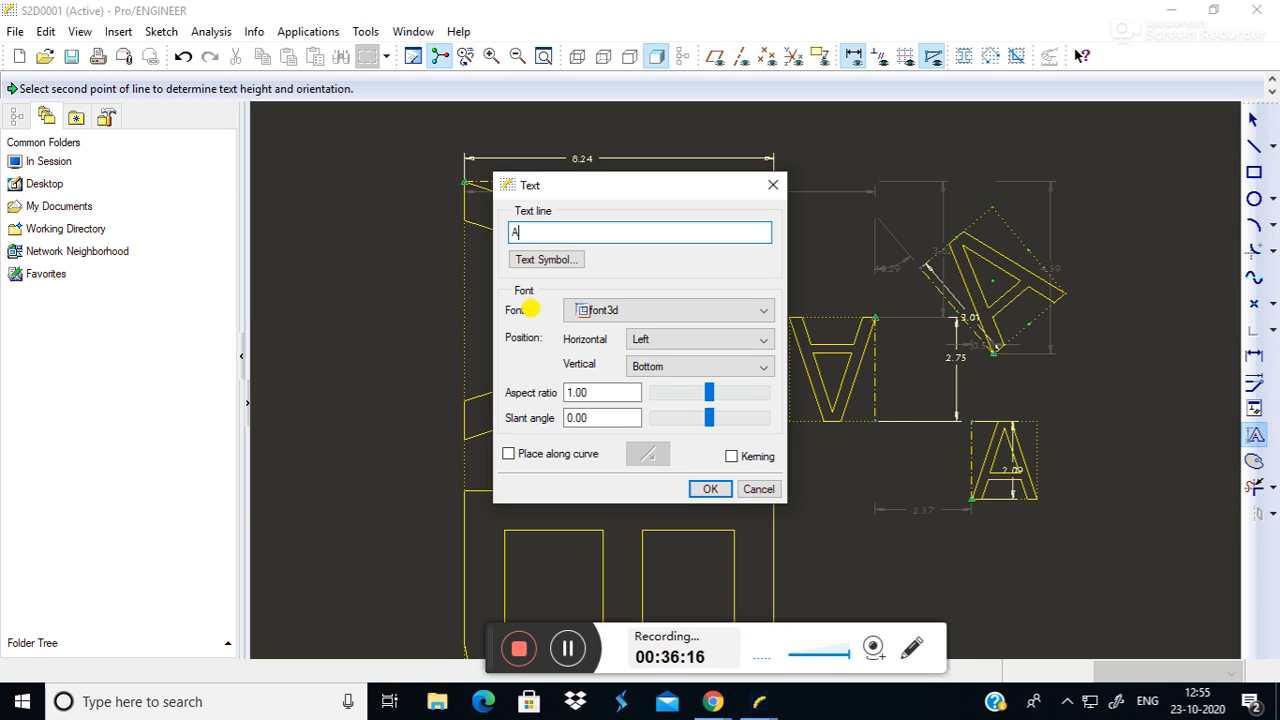
{"action": "type", "text": "B"}
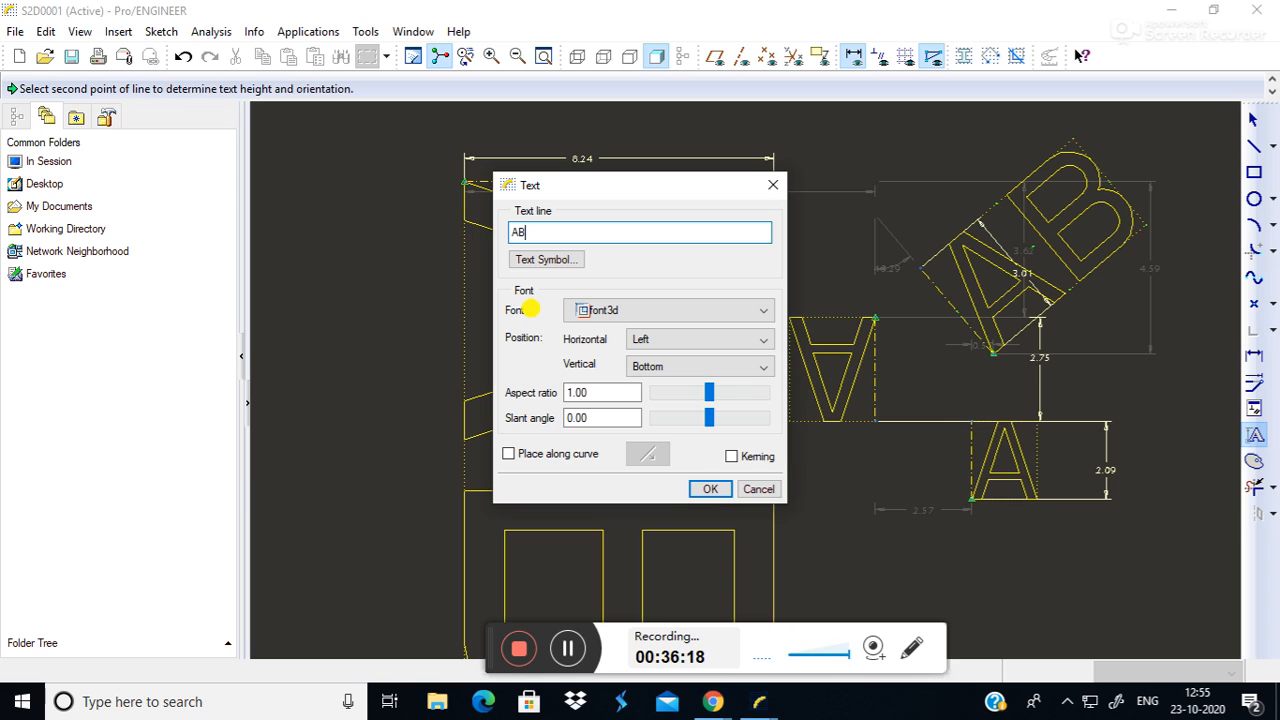
{"action": "left_click", "coordinate": [772, 185]}
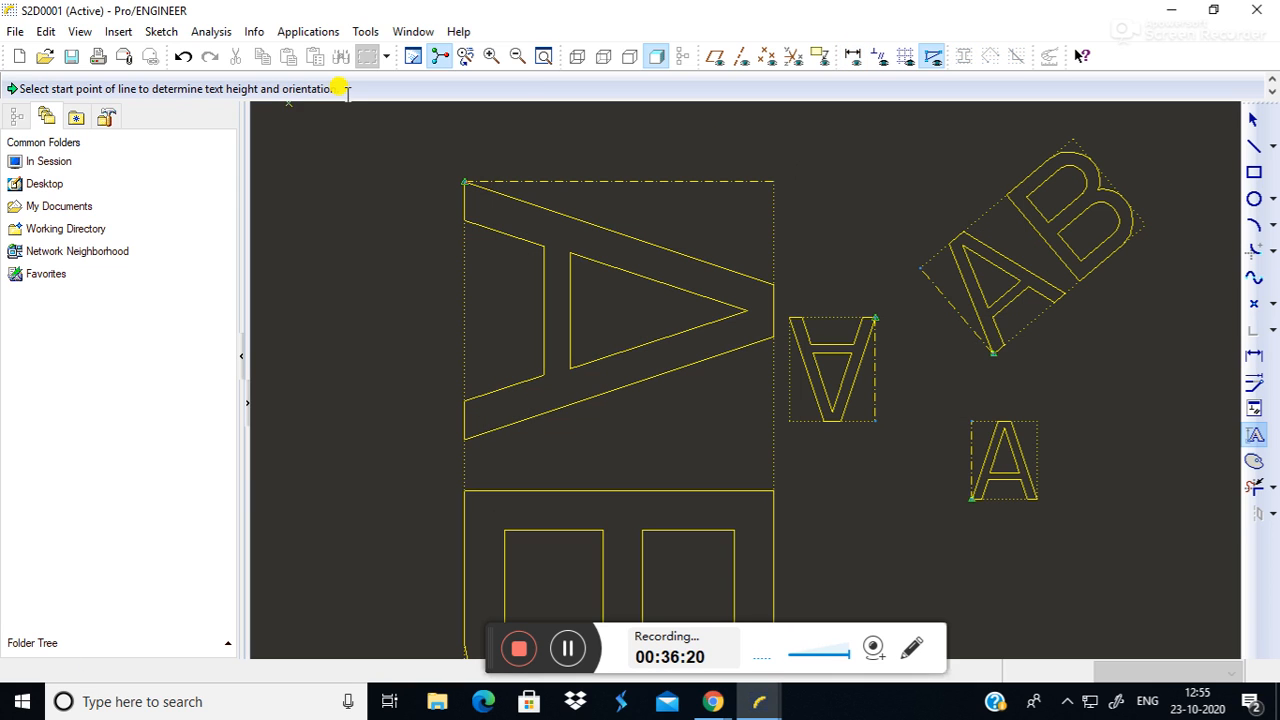
Delete all the text entities to clear the sketch.
{"action": "left_click", "coordinate": [516, 58]}
{"action": "left_click", "coordinate": [481, 135]}
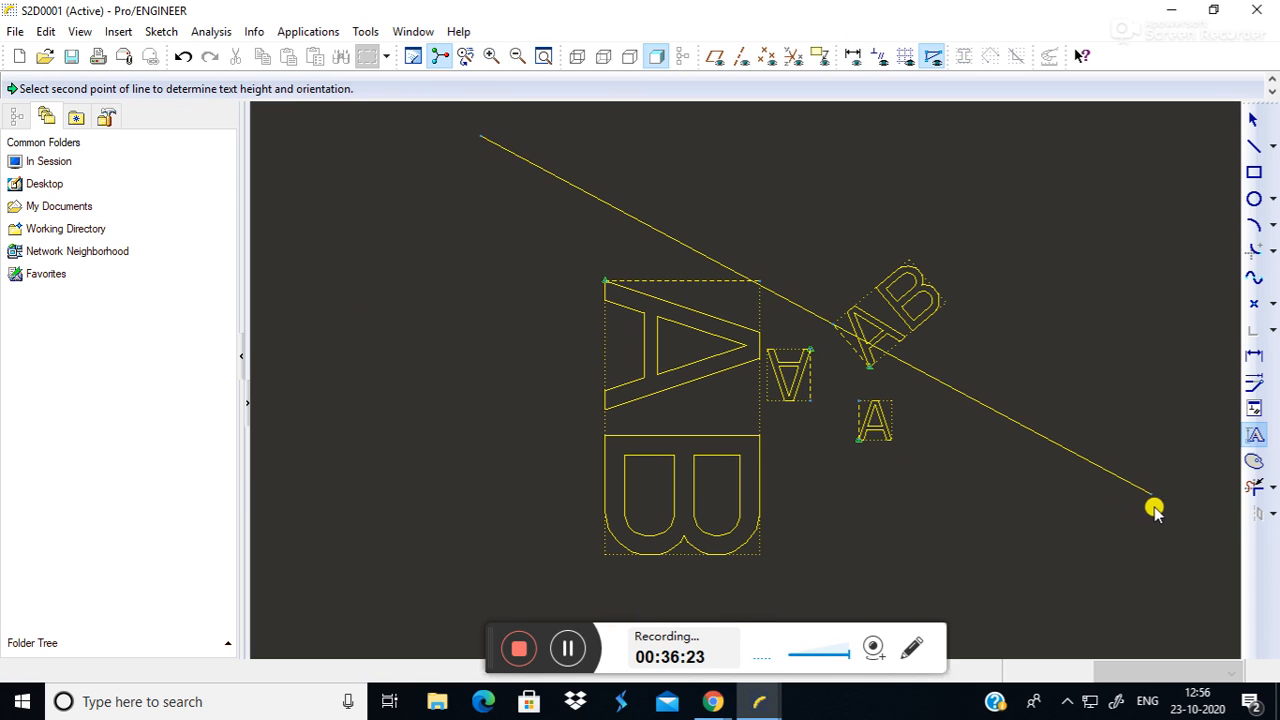
{"action": "left_click", "coordinate": [1254, 119]}
{"action": "mouse_move", "coordinate": [522, 170]}
{"action": "left_mouse_down"}
{"action": "mouse_move", "coordinate": [886, 543]}
{"action": "mouse_move", "coordinate": [988, 555]}
{"action": "left_mouse_up"}
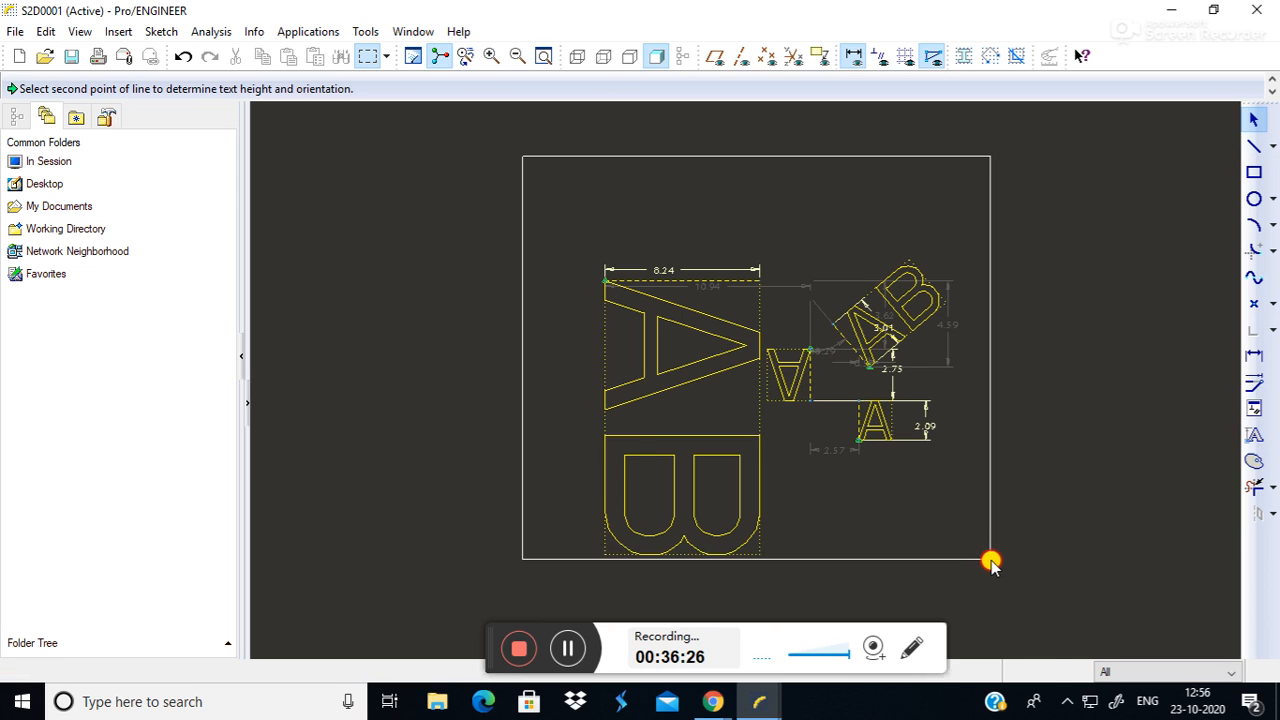
{"action": "key", "text": "Delete"}
{"action": "mouse_move", "coordinate": [440, 206]}
{"action": "left_mouse_down"}
{"action": "mouse_move", "coordinate": [856, 620]}
{"action": "mouse_move", "coordinate": [911, 583]}
{"action": "left_mouse_up"}
{"action": "left_click", "coordinate": [649, 283]}
{"action": "left_click_drag", "start_coordinate": [509, 249], "coordinate": [854, 508]}
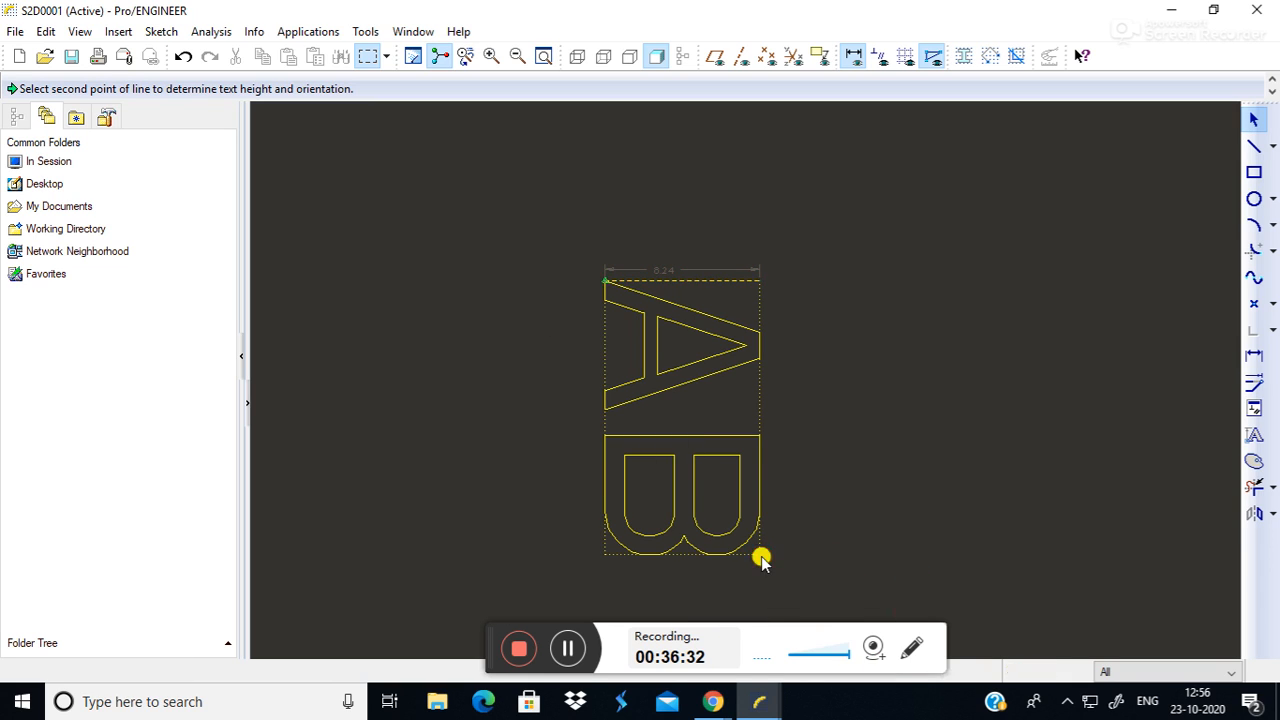
{"action": "key", "text": "Delete"}
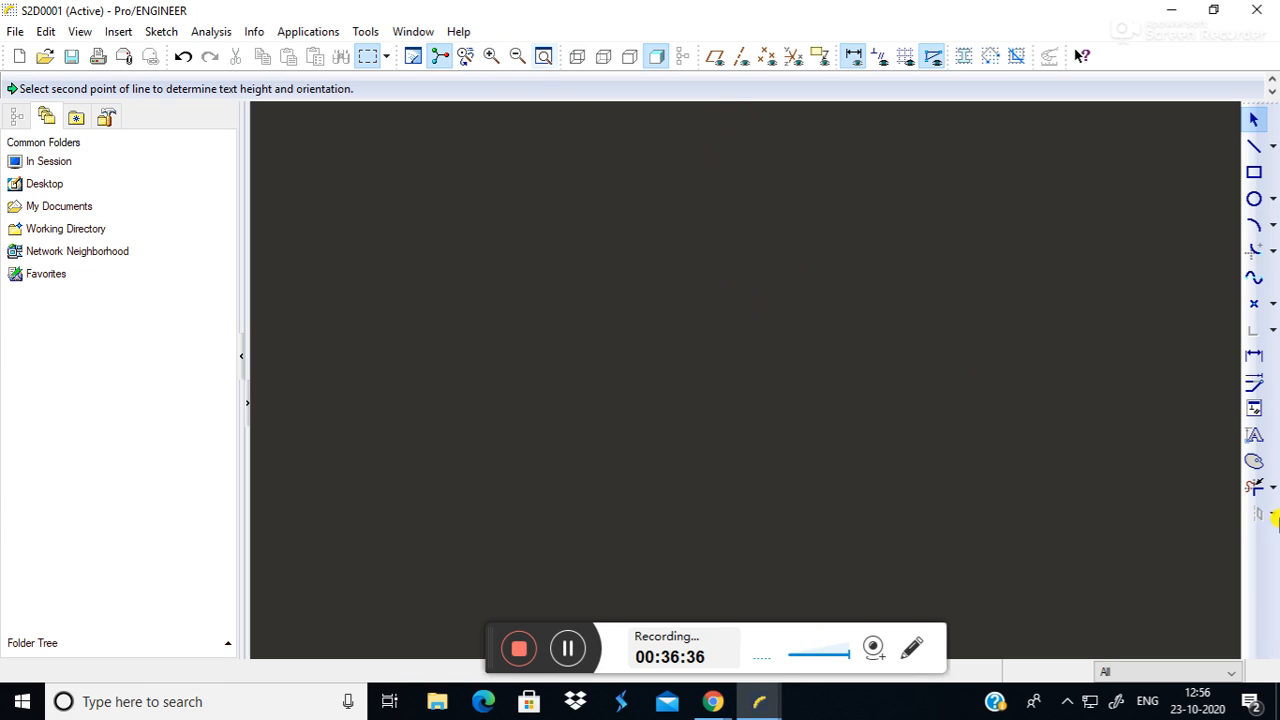
Create the text ABC in the empty sketch, using a vertical height line about 6.49 long drawn upward.
{"action": "left_click", "coordinate": [1252, 435]}
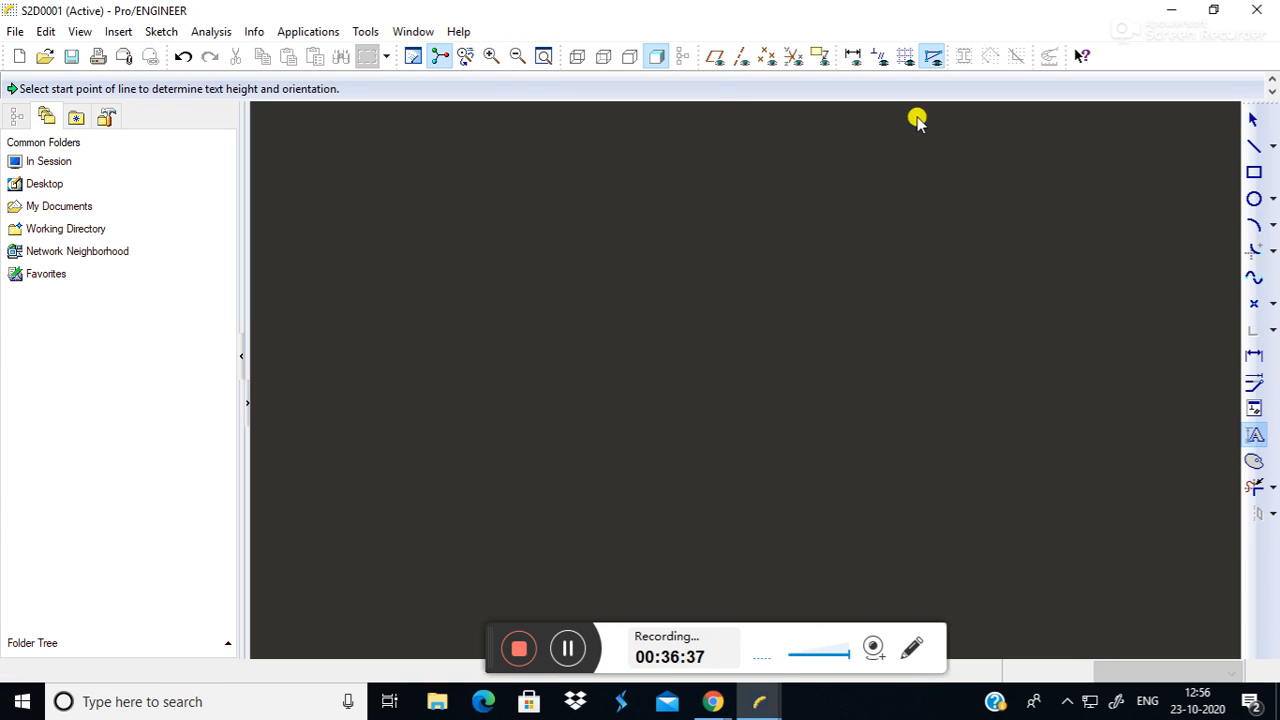
{"action": "left_click", "coordinate": [882, 58]}
{"action": "left_click", "coordinate": [880, 57]}
{"action": "left_click", "coordinate": [905, 56]}
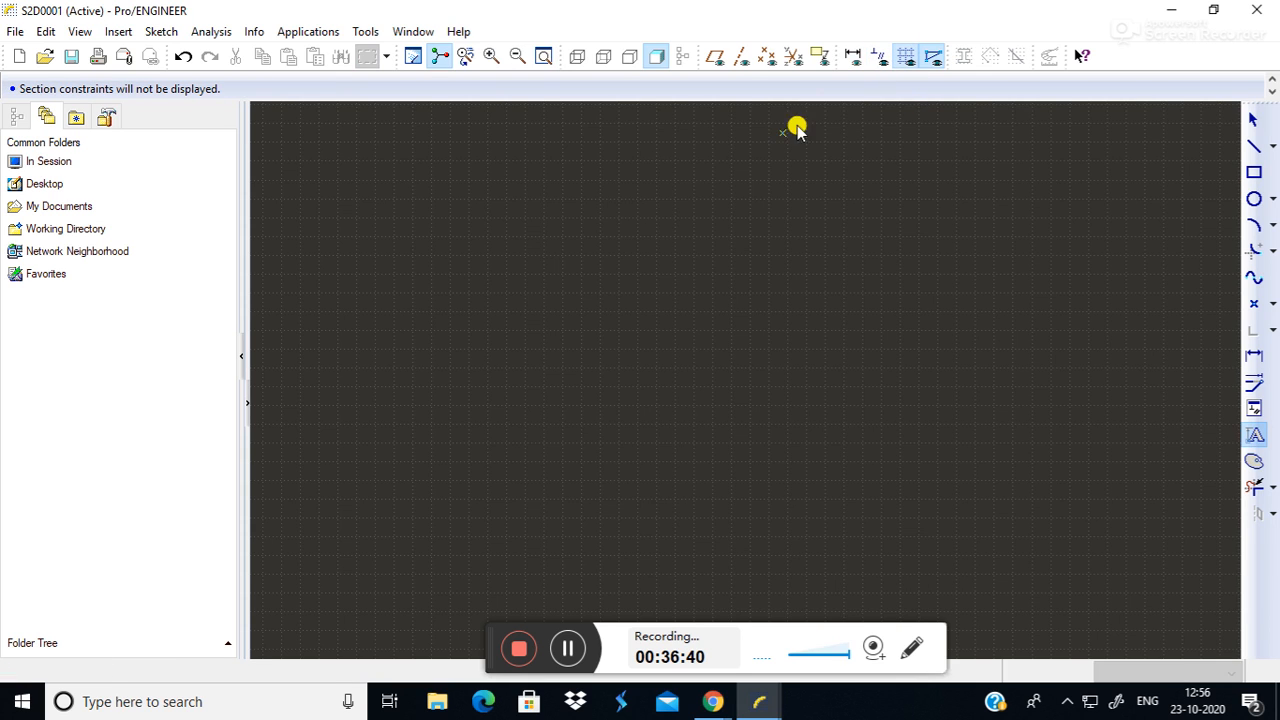
{"action": "left_click", "coordinate": [609, 455]}
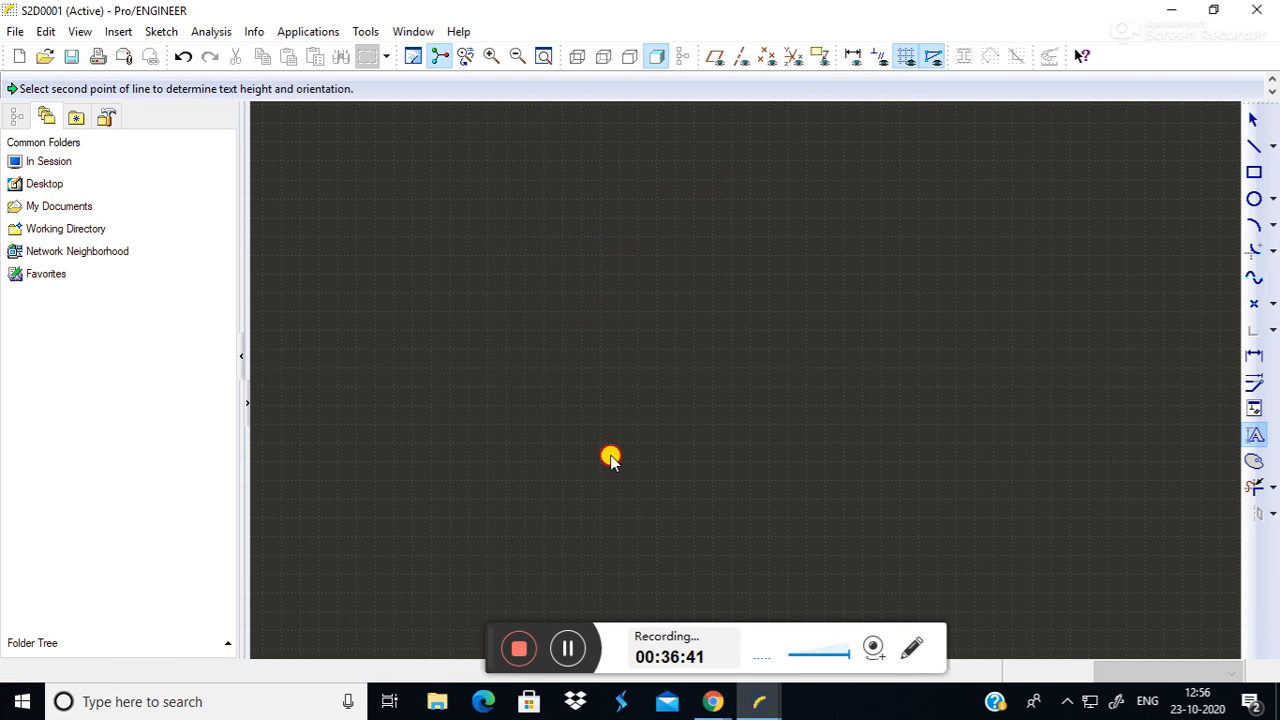
{"action": "left_click", "coordinate": [614, 335]}
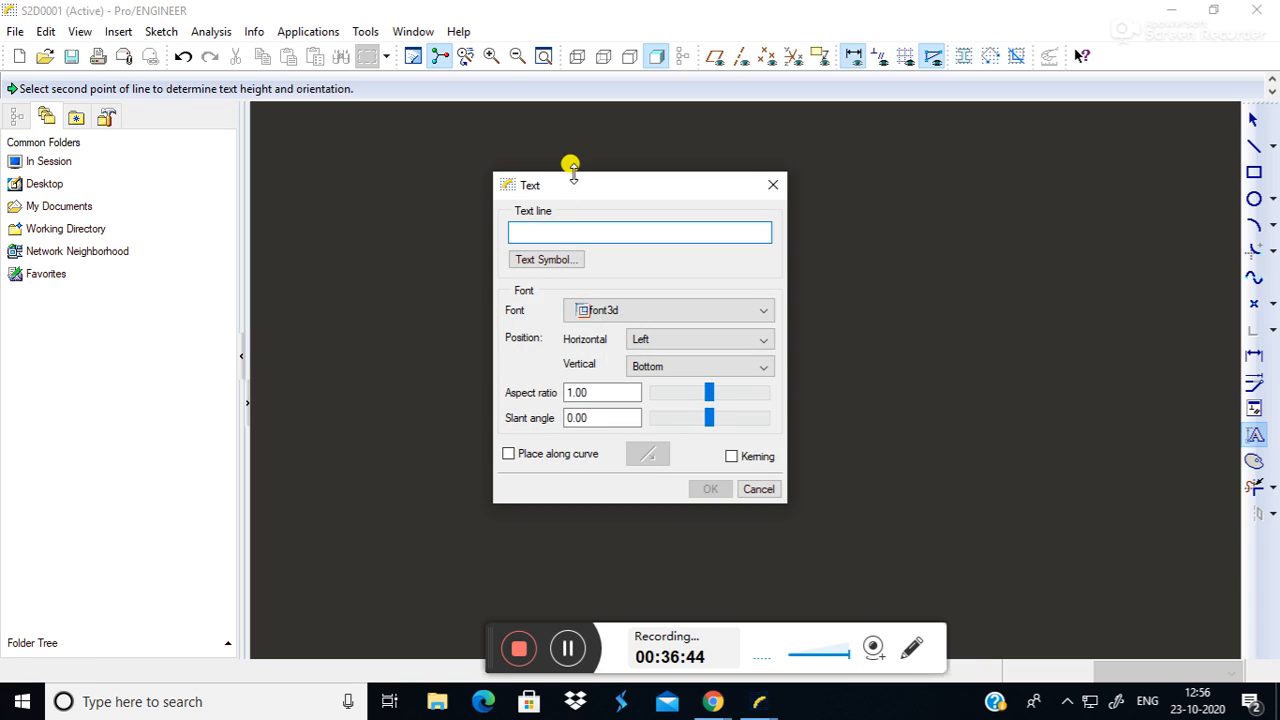
{"action": "left_click_drag", "start_coordinate": [572, 175], "coordinate": [871, 178]}
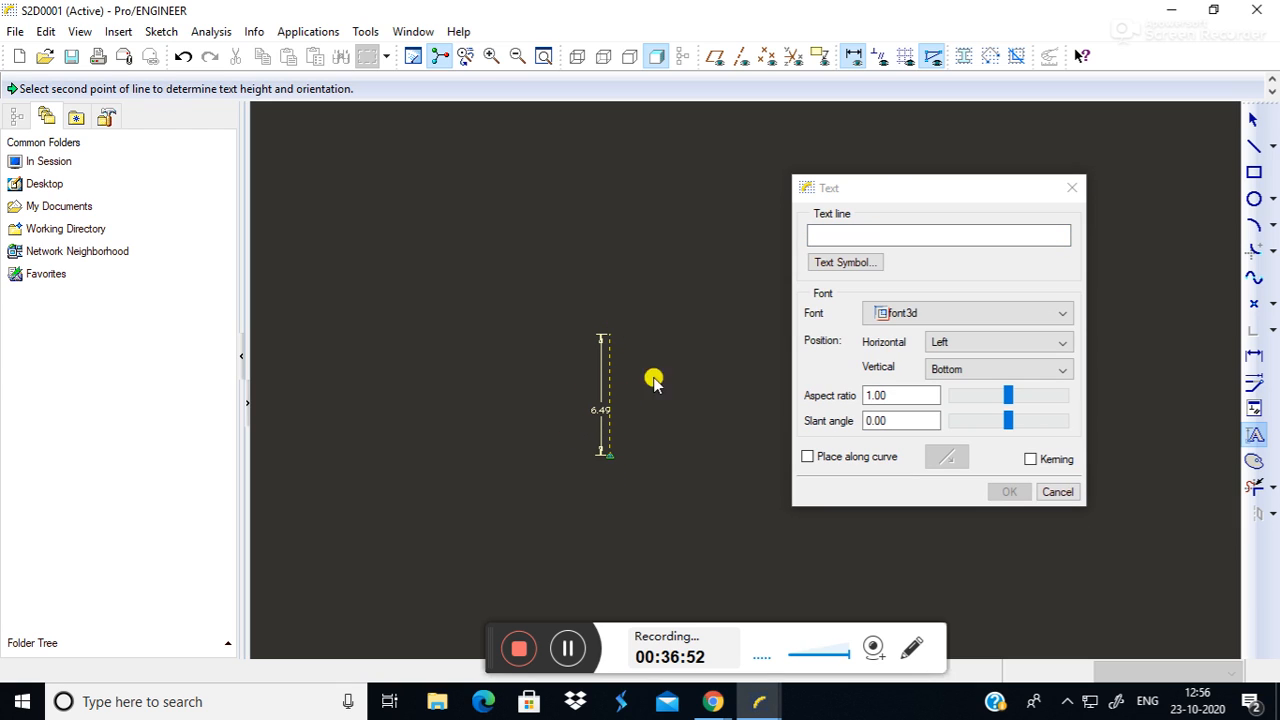
{"action": "left_click", "coordinate": [840, 234]}
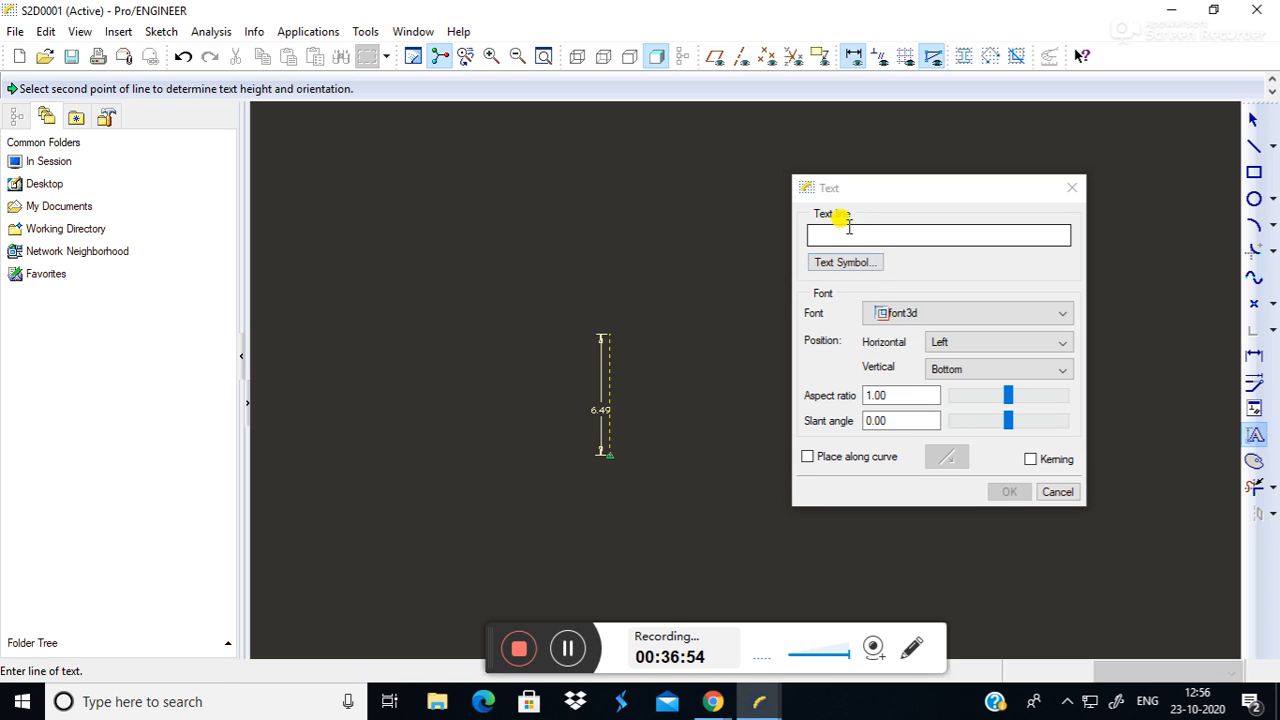
{"action": "left_click", "coordinate": [938, 236]}
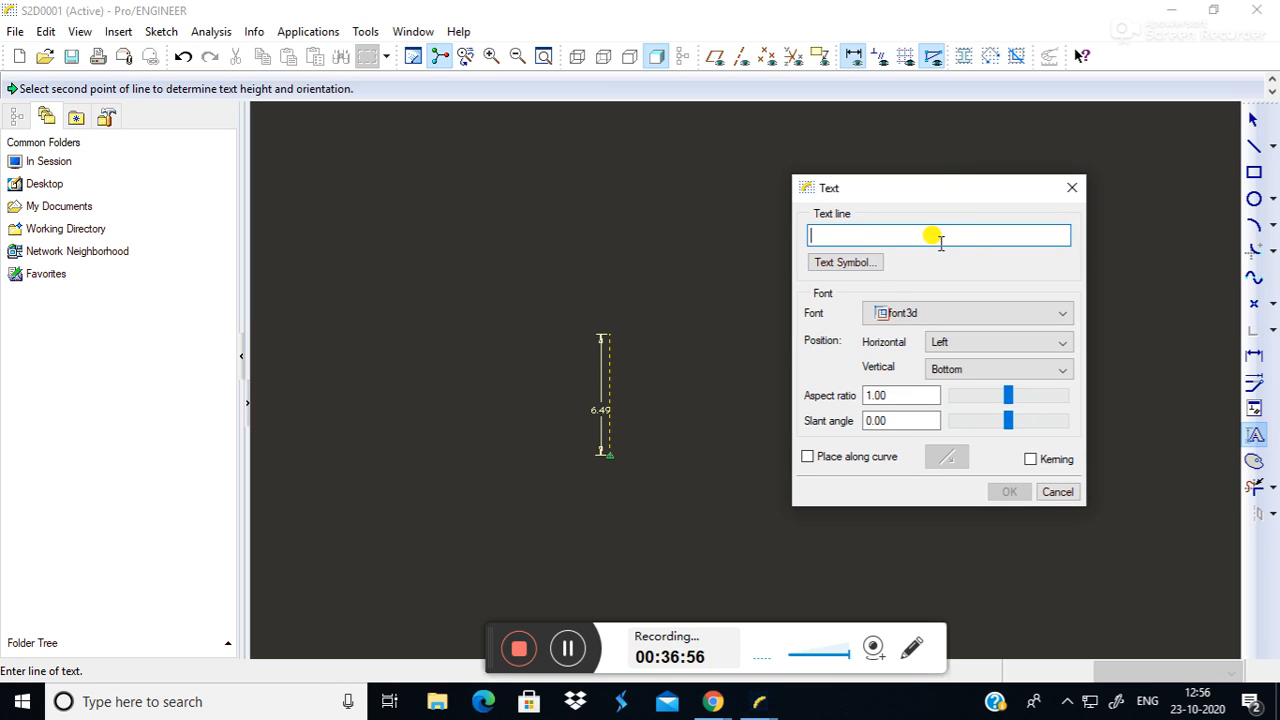
{"action": "type", "text": "ABC"}
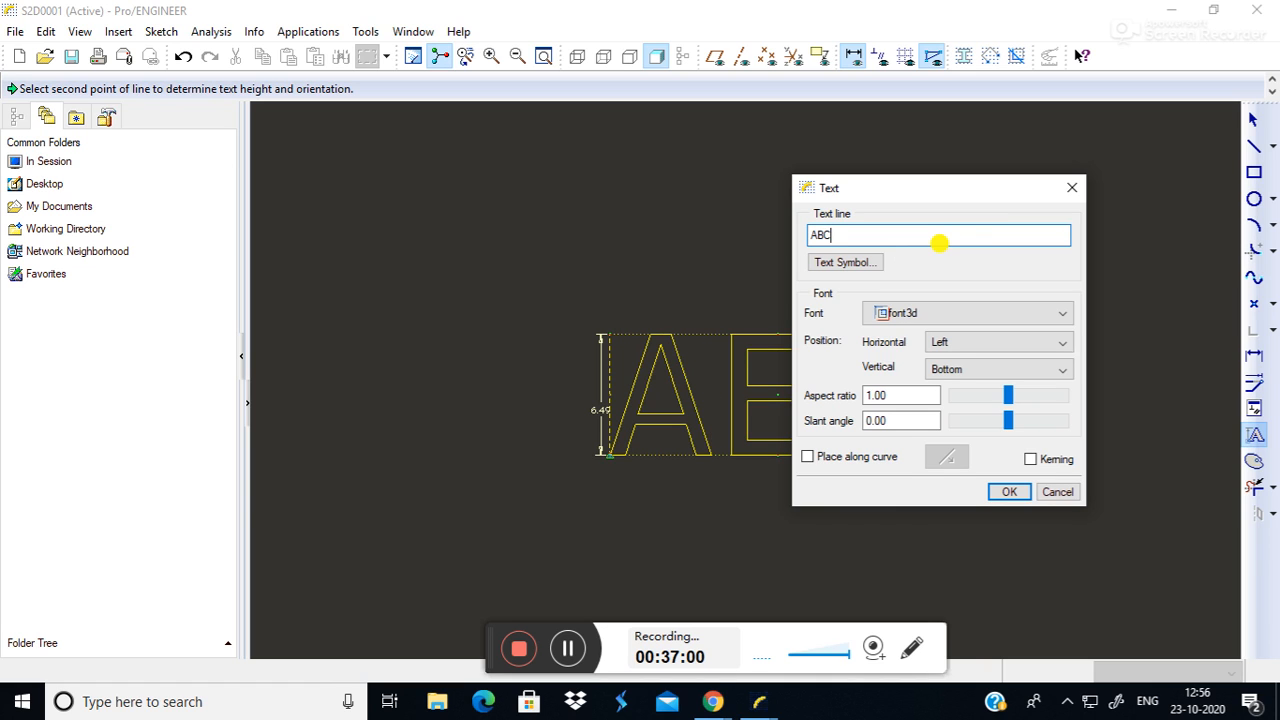
Try setting the aspect ratio of the text ABC to 0.50 and accept the text.
{"action": "left_click_drag", "start_coordinate": [894, 188], "coordinate": [428, 155]}
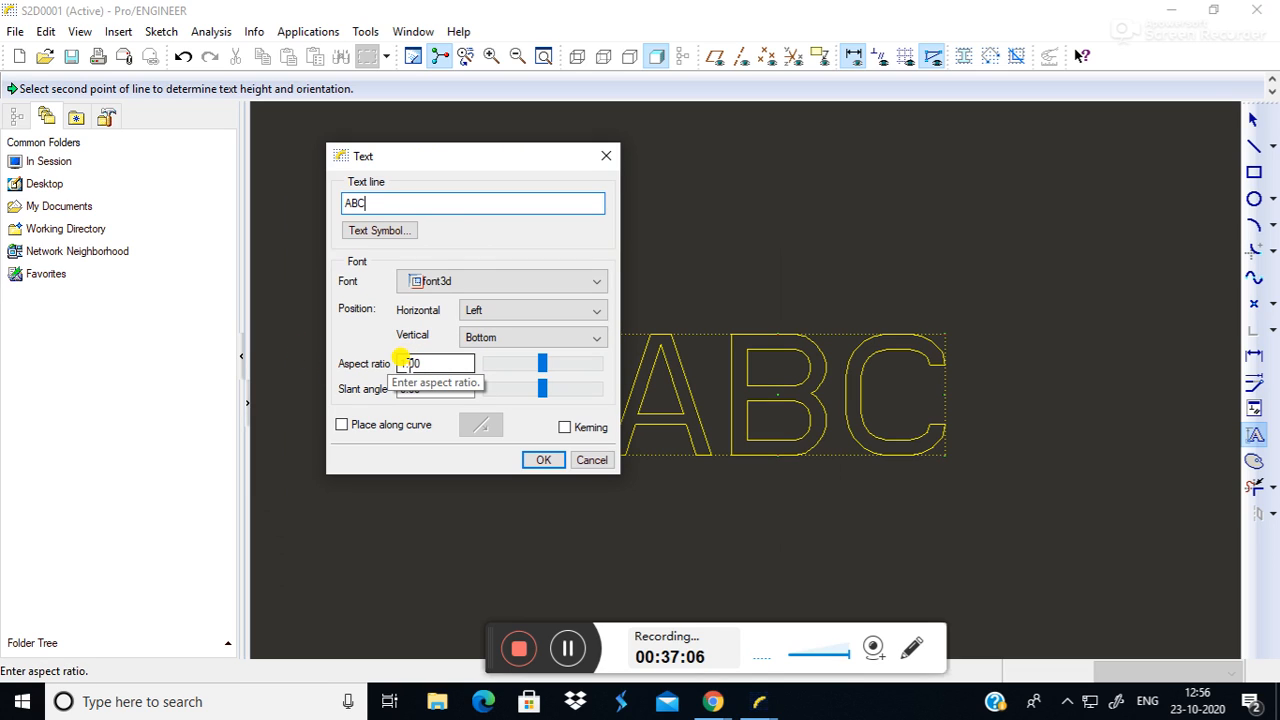
{"action": "left_click", "coordinate": [424, 363]}
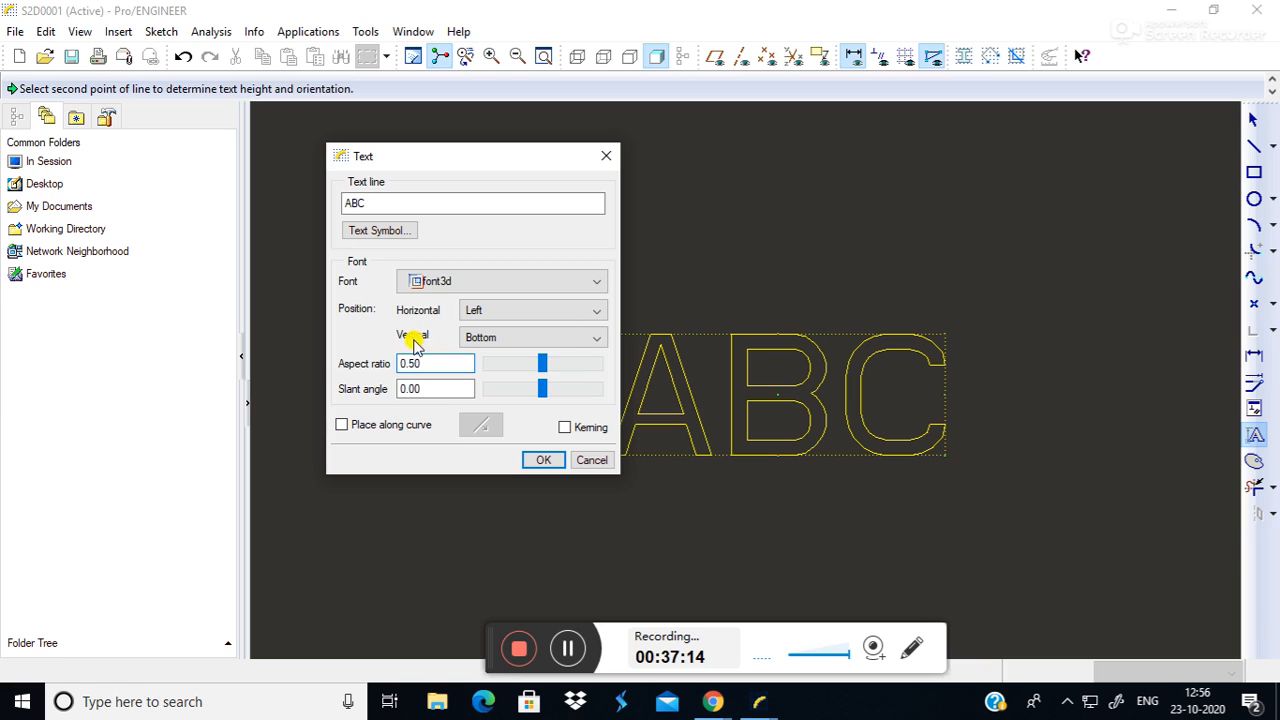
{"action": "left_click", "coordinate": [543, 459]}
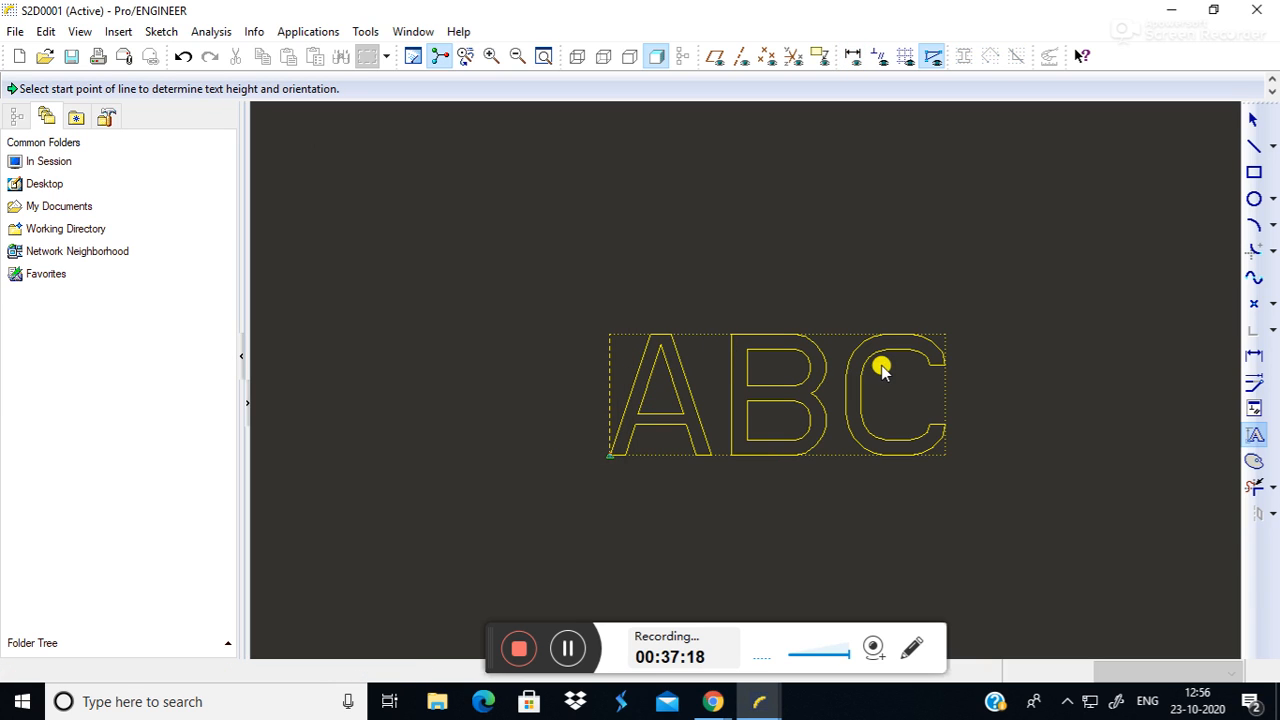
Create the text a above ABC with an aspect ratio of 1.07, using a vertical height line about 4.60 long drawn upward.
{"action": "left_click", "coordinate": [817, 304]}
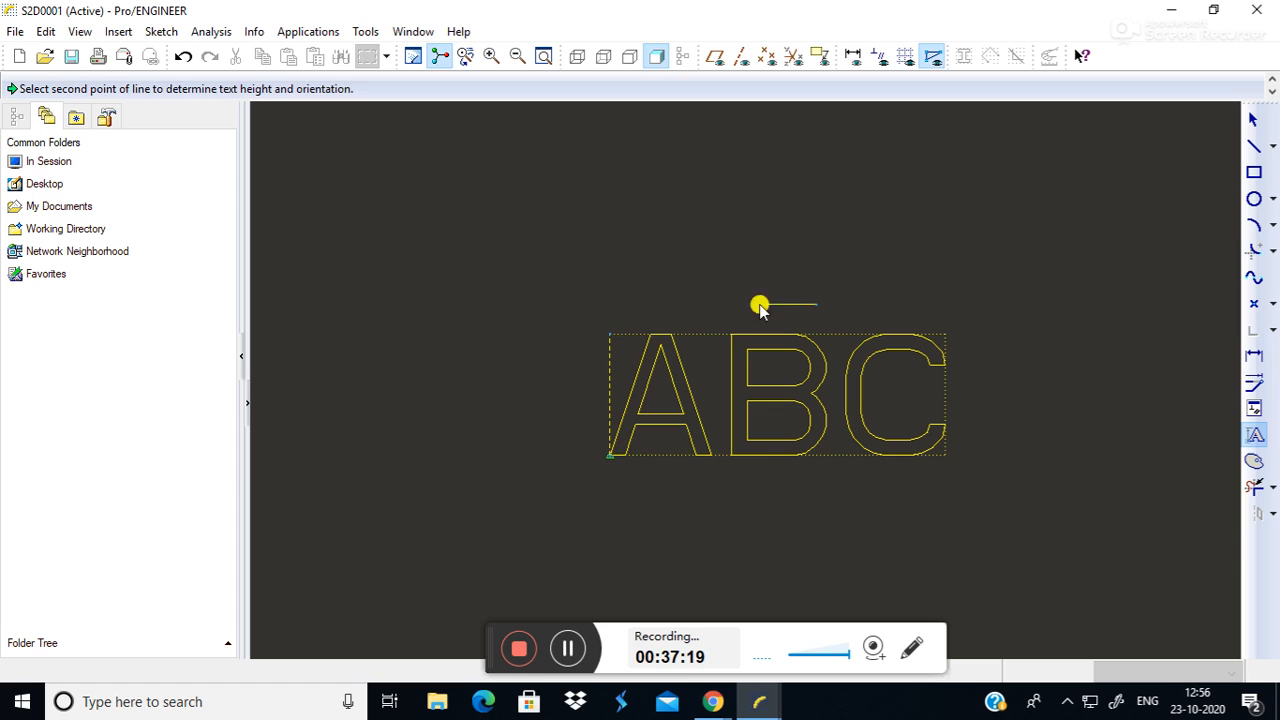
{"action": "left_click", "coordinate": [818, 219]}
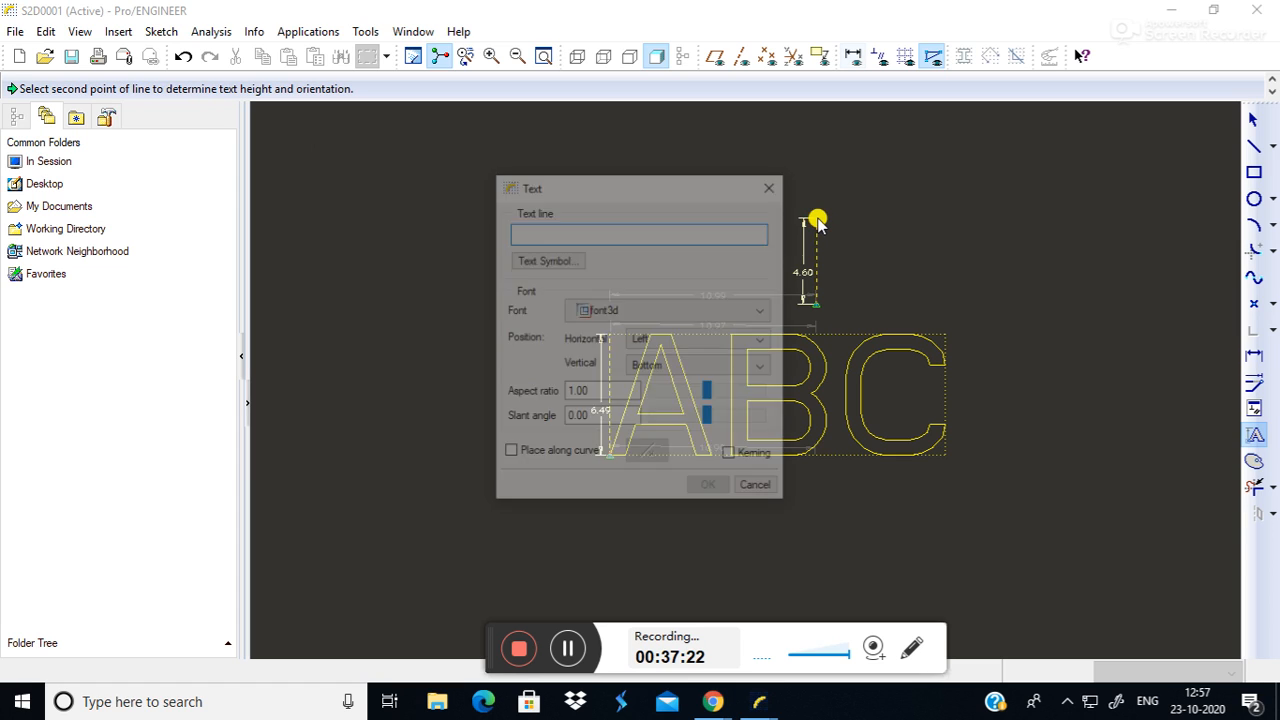
{"action": "type", "text": "a"}
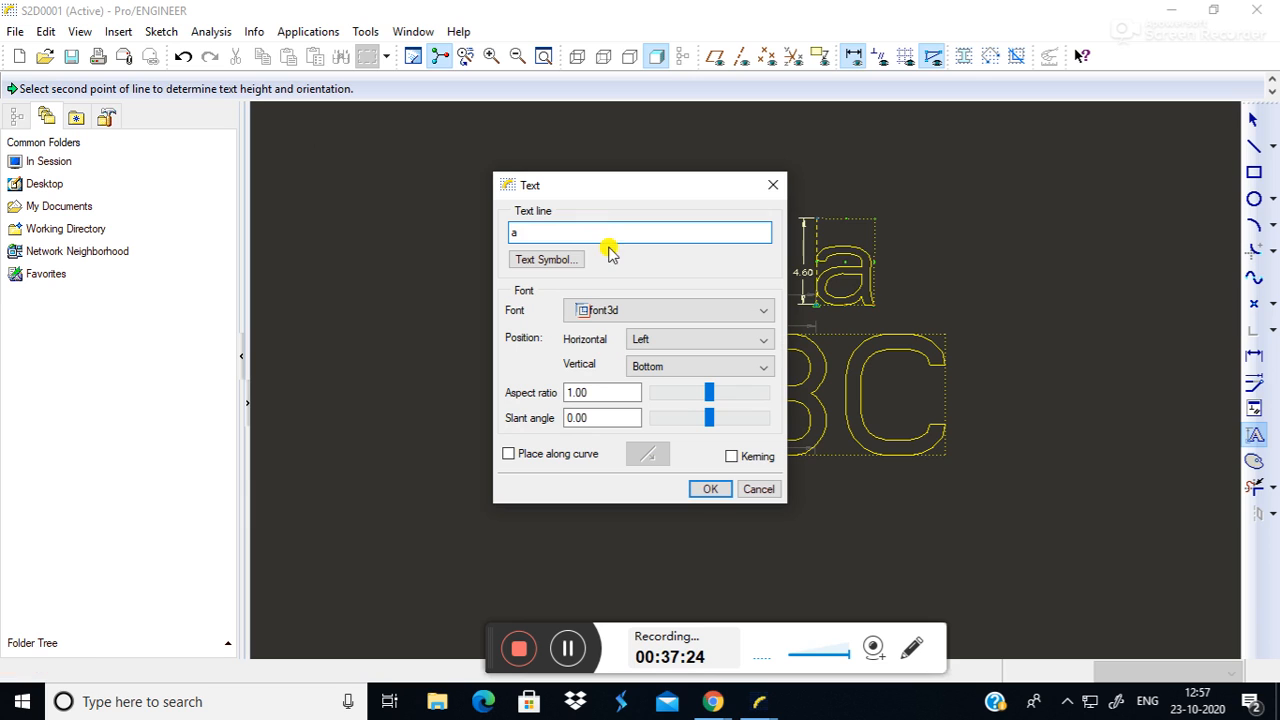
{"action": "left_click_drag", "start_coordinate": [686, 186], "coordinate": [490, 229]}
{"action": "left_click_drag", "start_coordinate": [519, 444], "coordinate": [516, 475]}
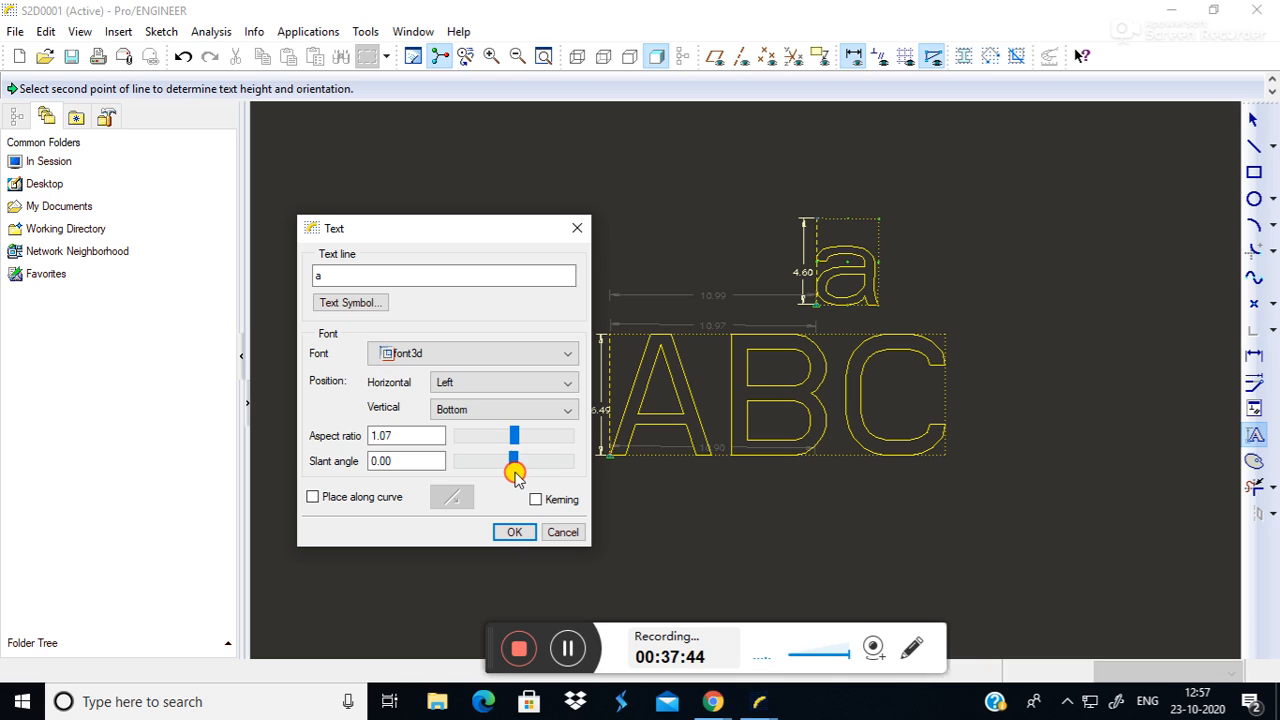
{"action": "left_click", "coordinate": [543, 383]}
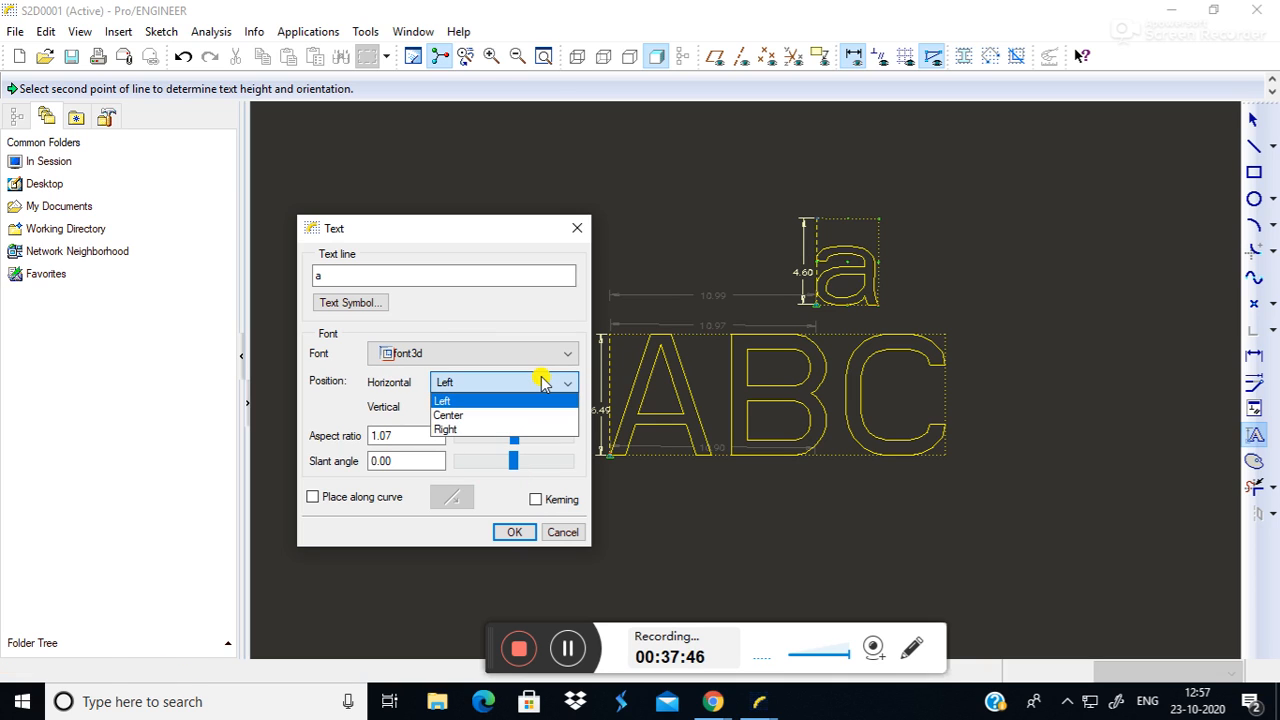
{"action": "left_click", "coordinate": [535, 384]}
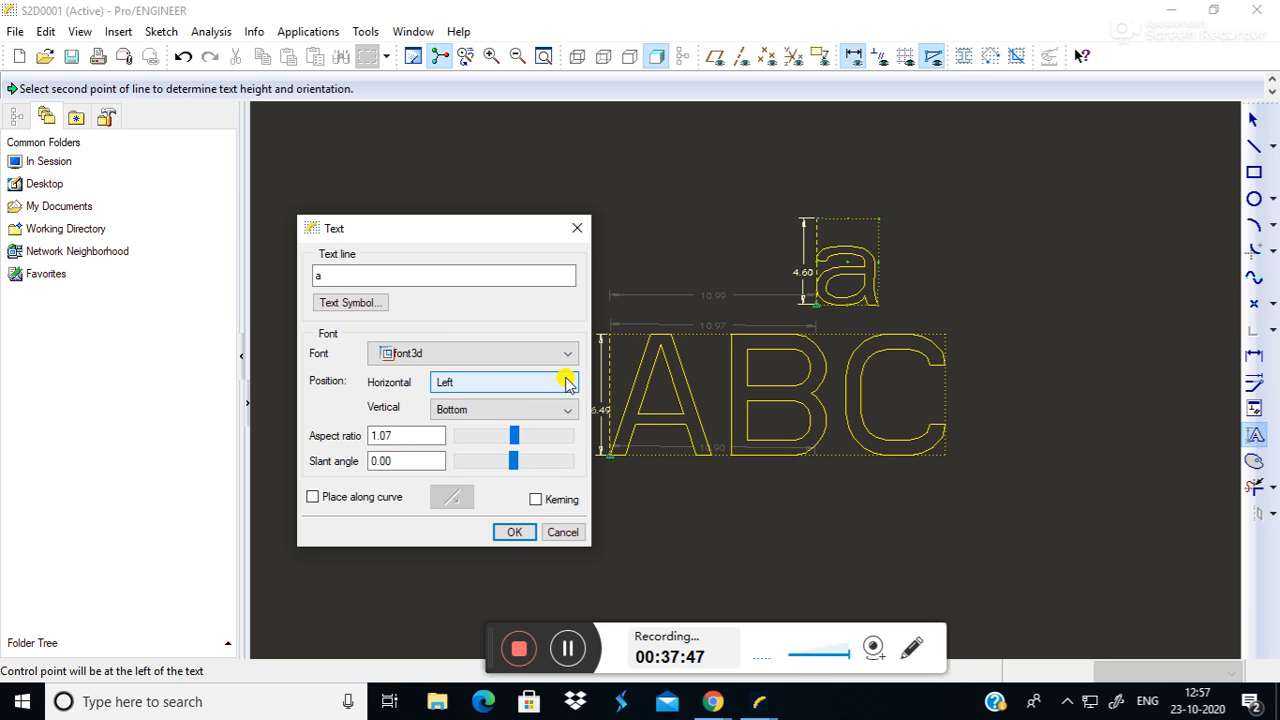
{"action": "left_click", "coordinate": [577, 229]}
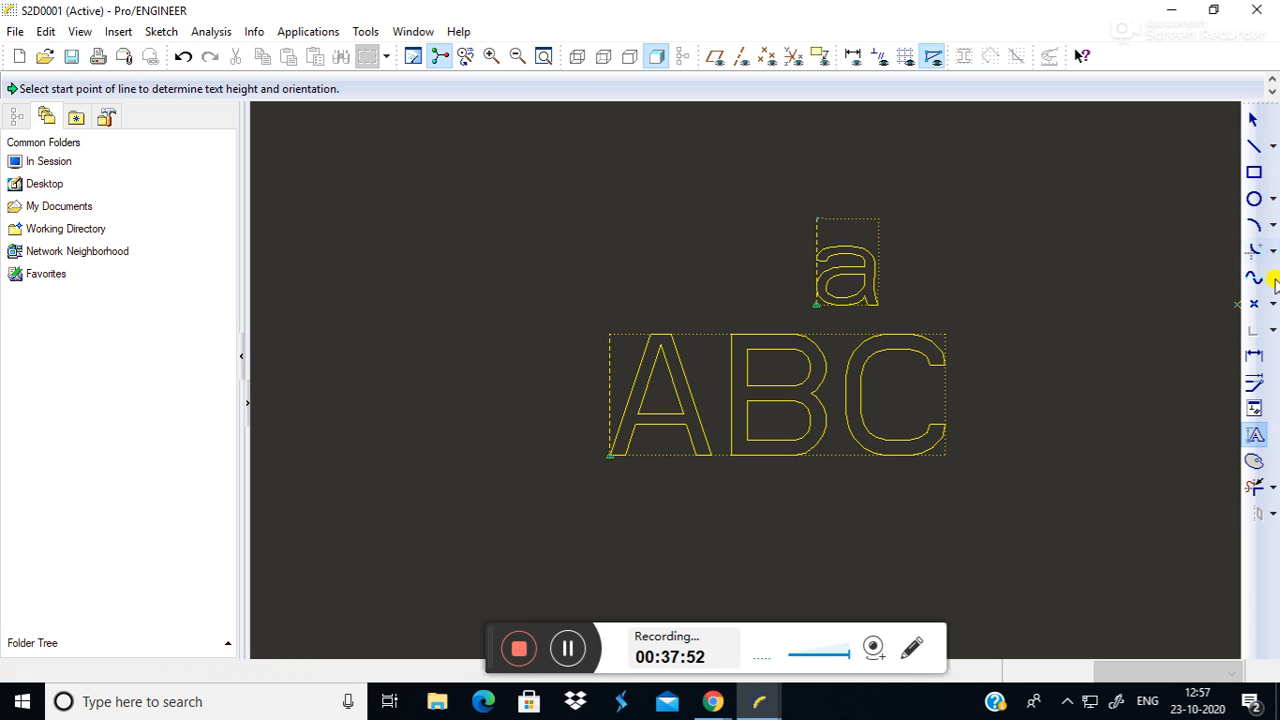
Sketch an upward-bulging arc with level endpoints to the upper left of the text ABC.
{"action": "left_click", "coordinate": [1255, 228]}
{"action": "left_click", "coordinate": [407, 217]}
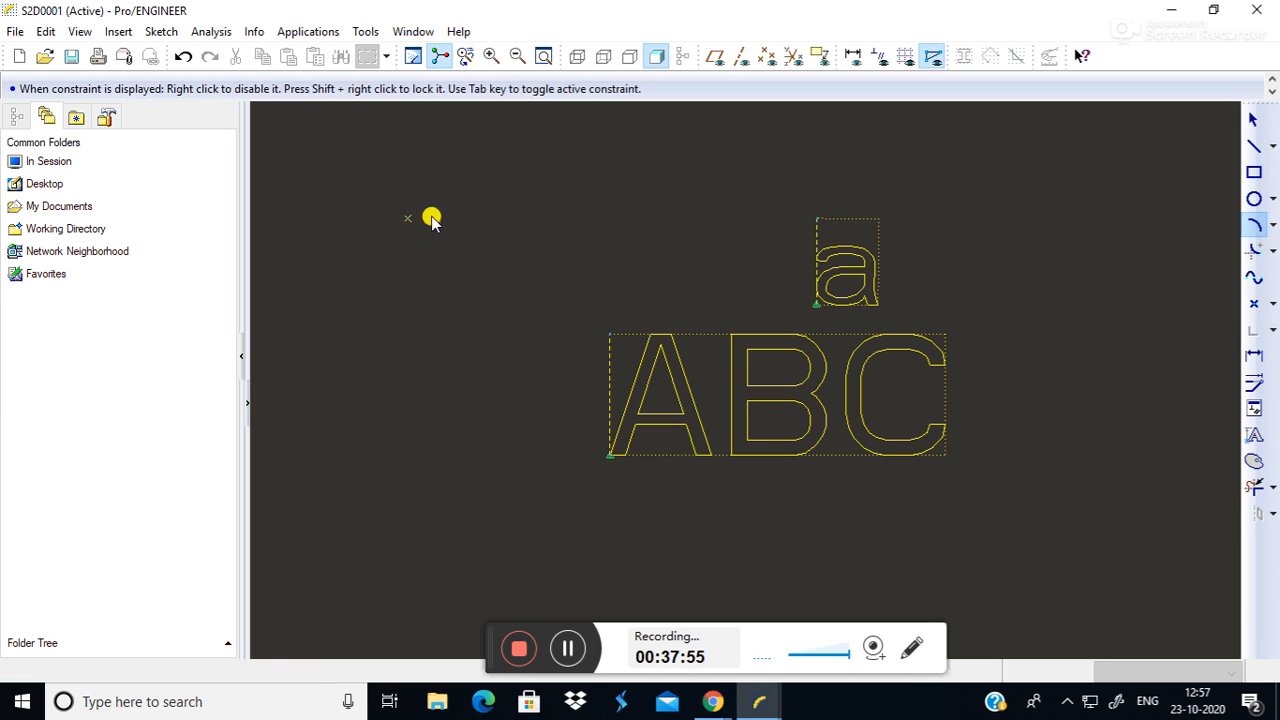
{"action": "left_click", "coordinate": [645, 217]}
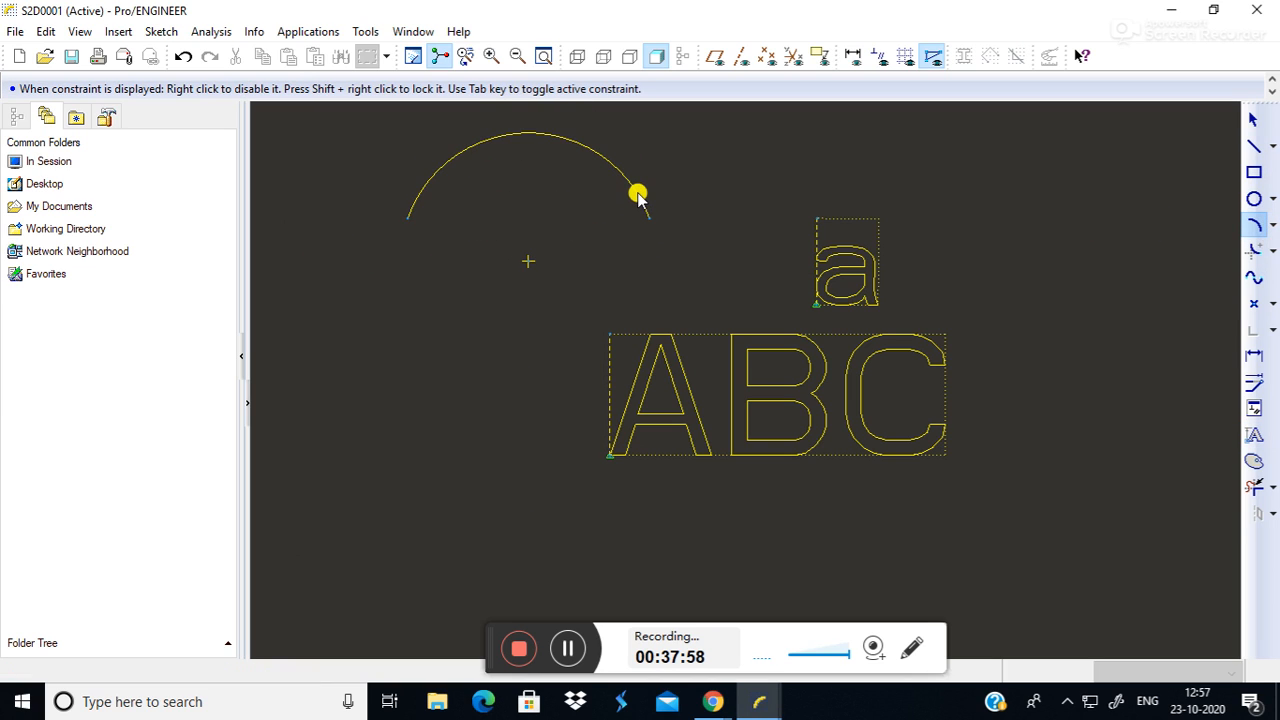
{"action": "left_click", "coordinate": [638, 195]}
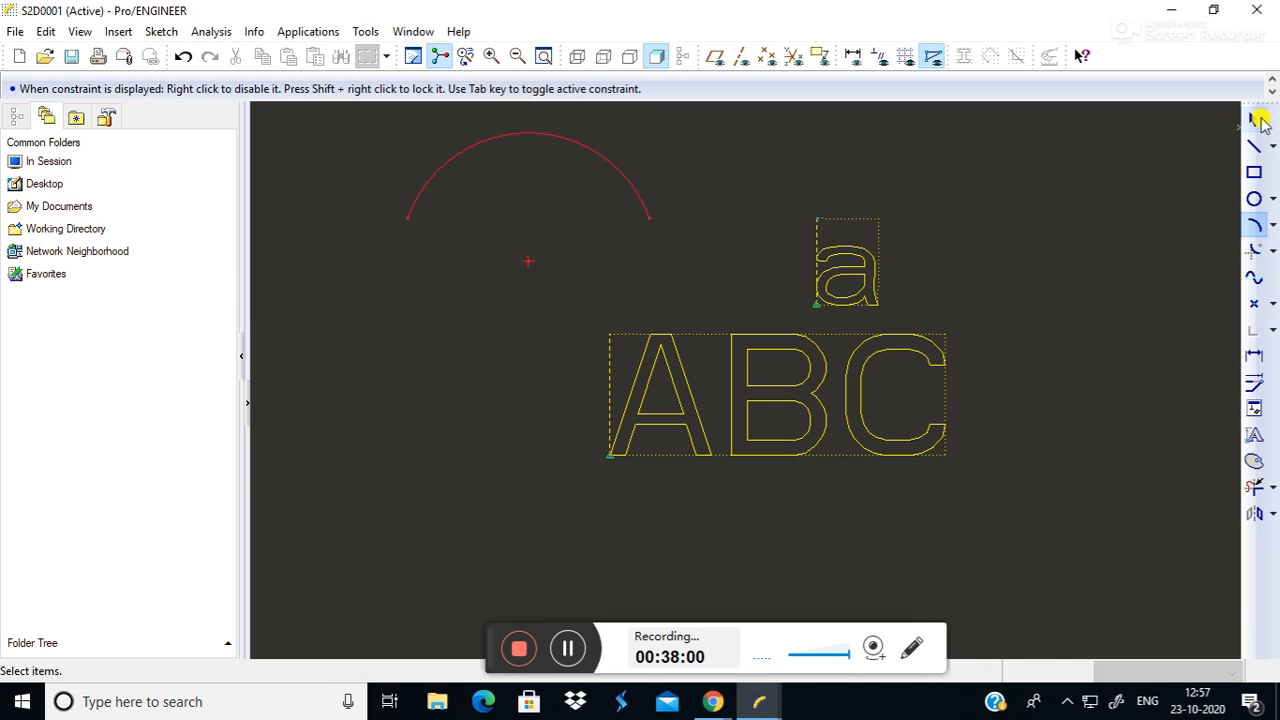
{"action": "left_click", "coordinate": [1254, 120]}
{"action": "left_click", "coordinate": [1090, 435]}
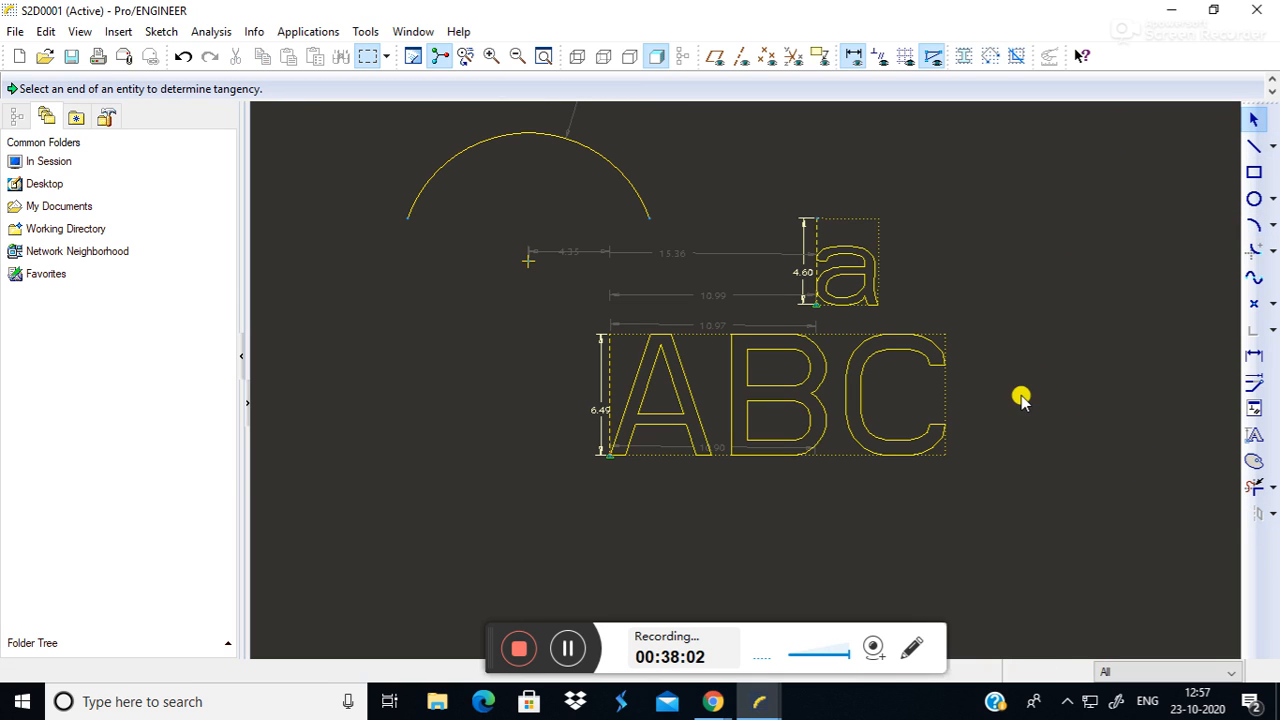
{"action": "middle_click_drag", "start_coordinate": [443, 277], "coordinate": [481, 398]}
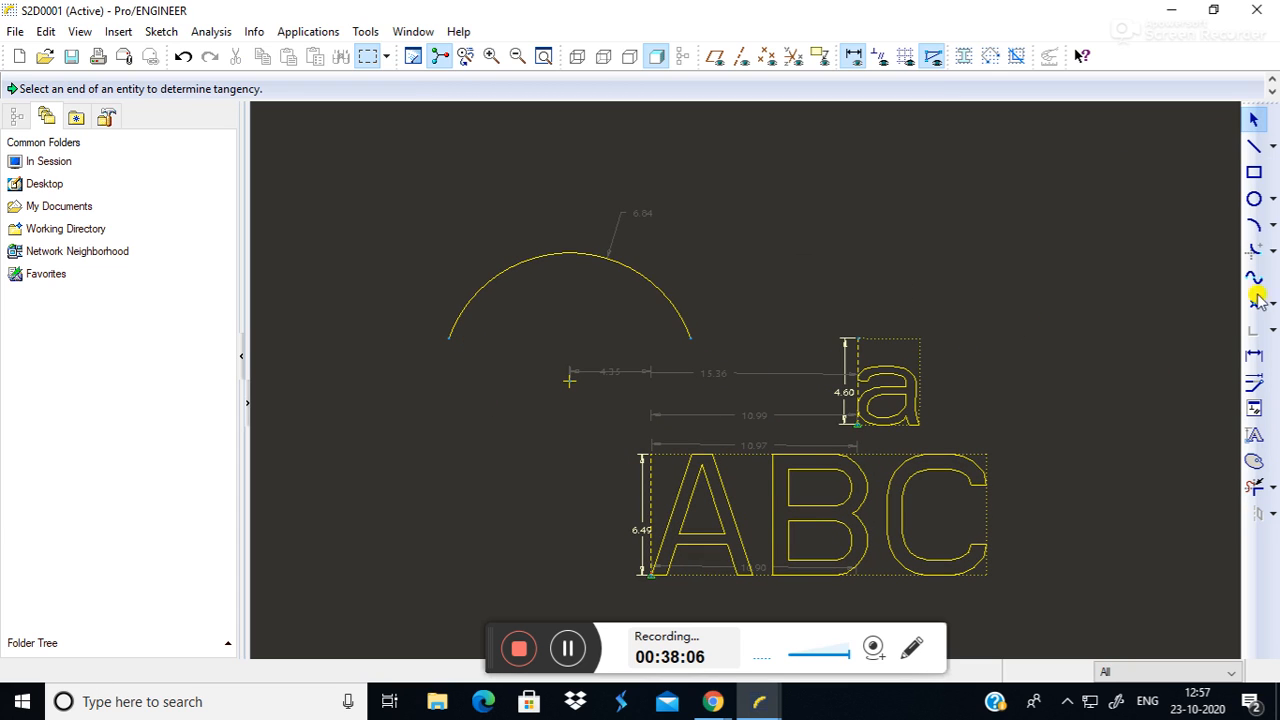
{"action": "left_click", "coordinate": [1255, 437]}
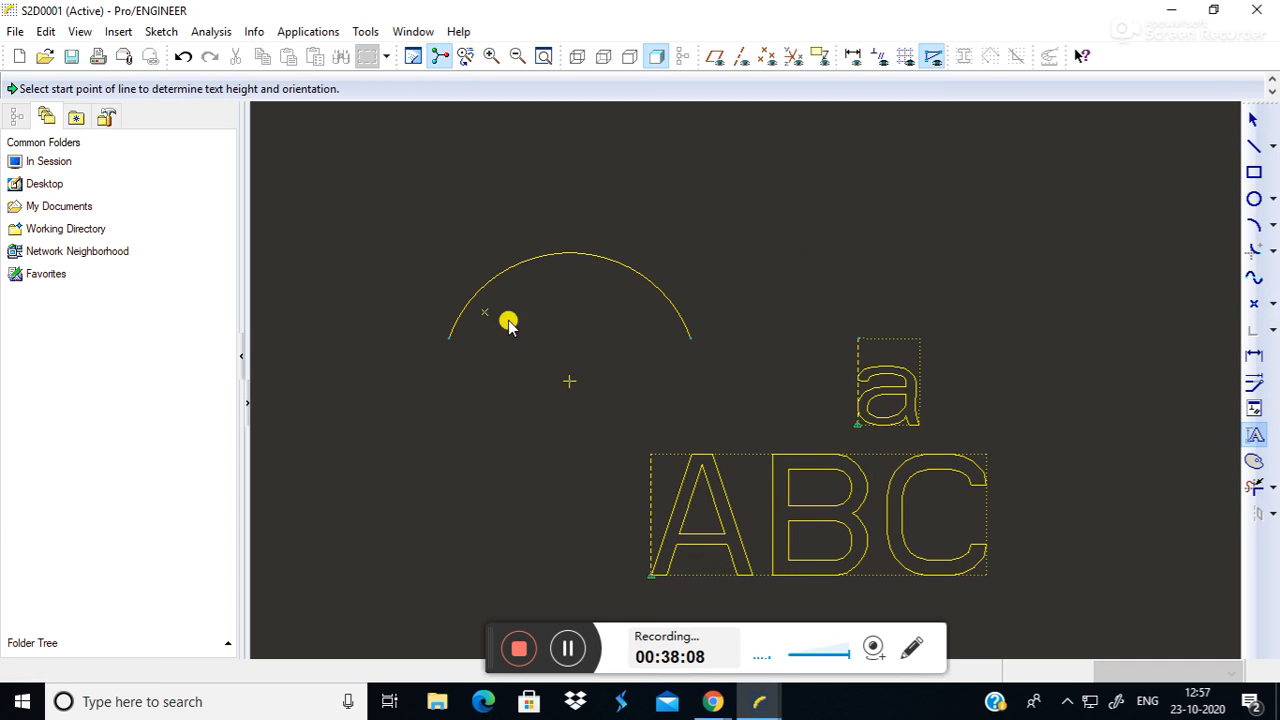
{"action": "left_click", "coordinate": [489, 369]}
{"action": "left_click", "coordinate": [481, 350]}
{"action": "left_click", "coordinate": [771, 186]}
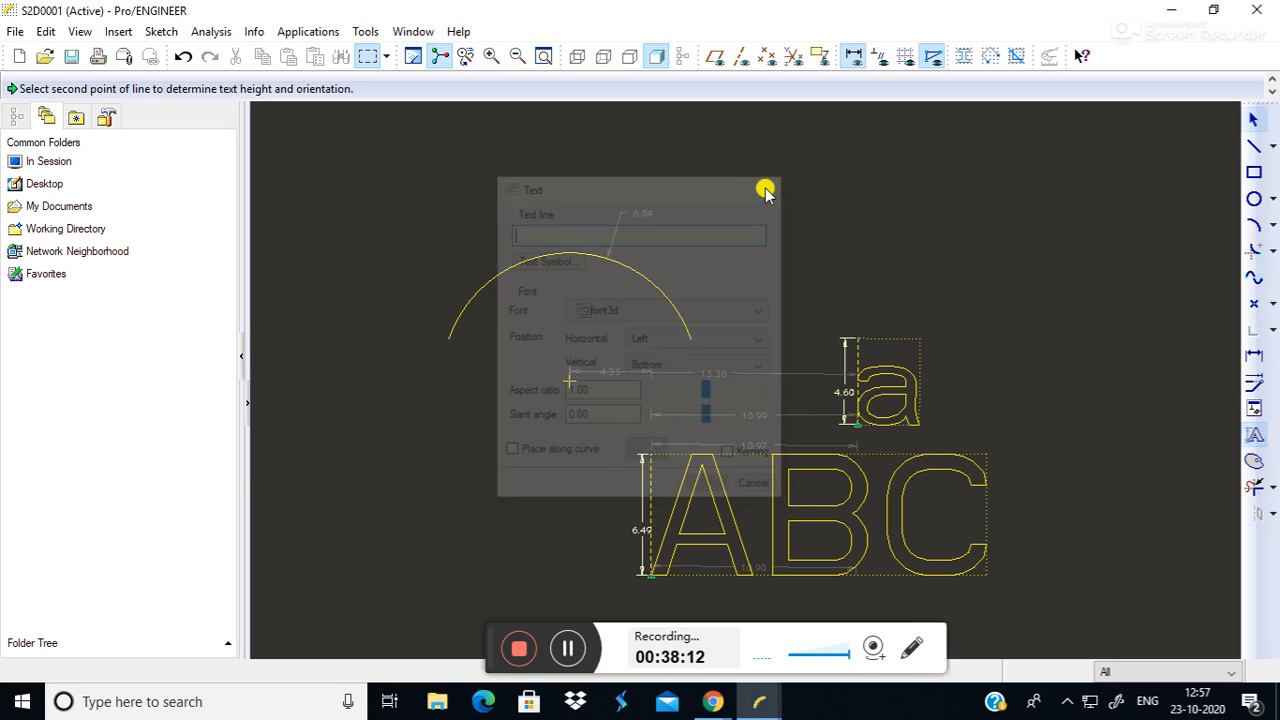
Start the text Ab with a slanted height line about 3.36 long from inside the arc to its left endpoint.
{"action": "left_click", "coordinate": [1255, 437]}
{"action": "left_click", "coordinate": [501, 376]}
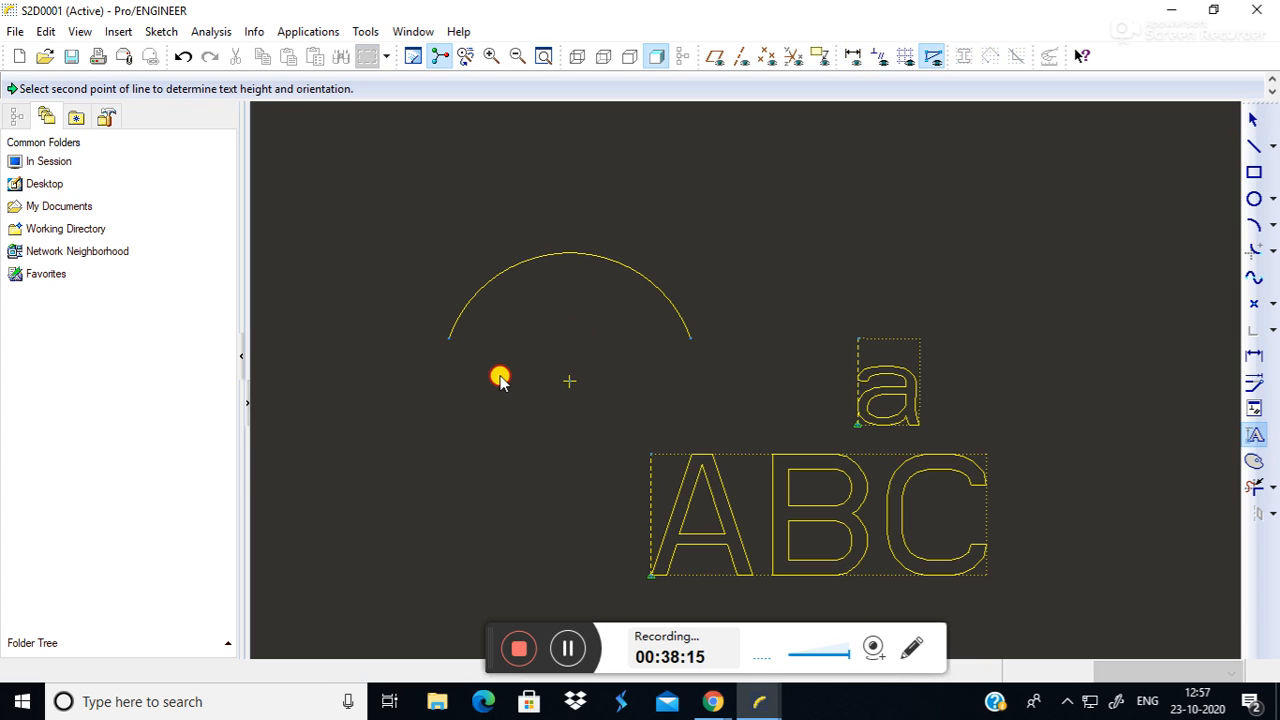
{"action": "left_click", "coordinate": [451, 348]}
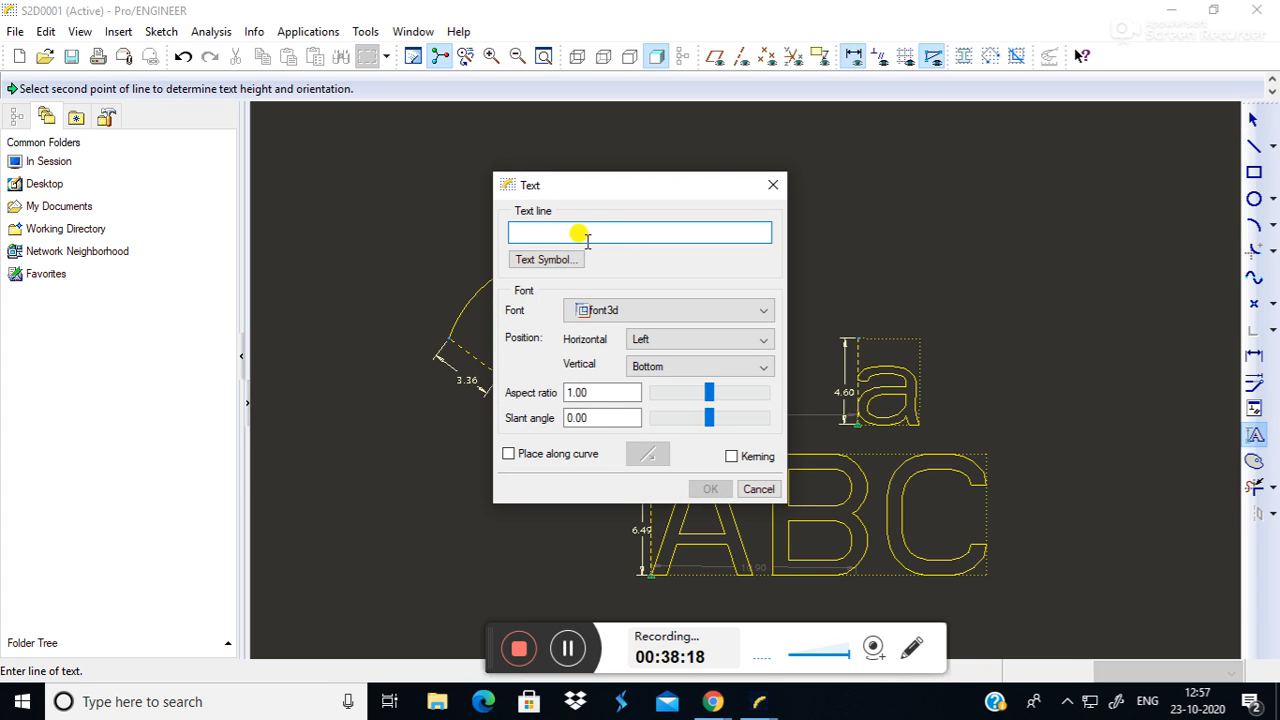
{"action": "type", "text": "Ab"}
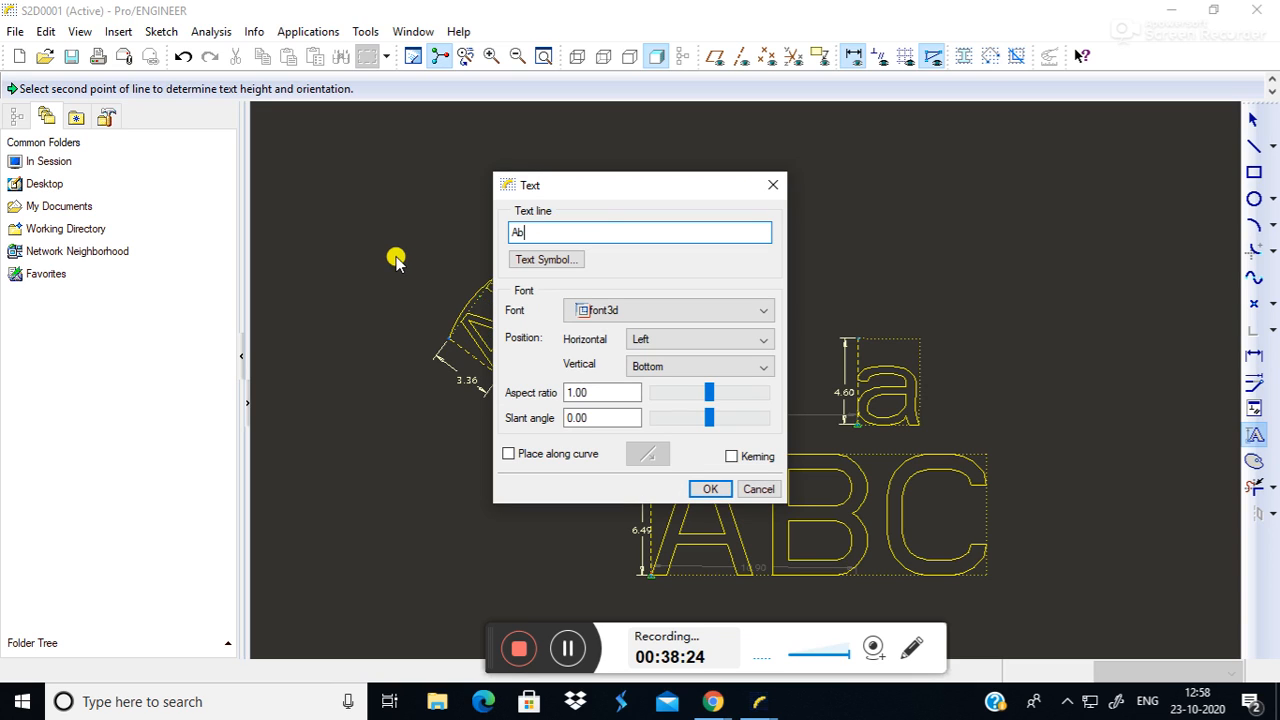
Place the text along the arc and extend its wording to Abcdef.
{"action": "left_click", "coordinate": [508, 453]}
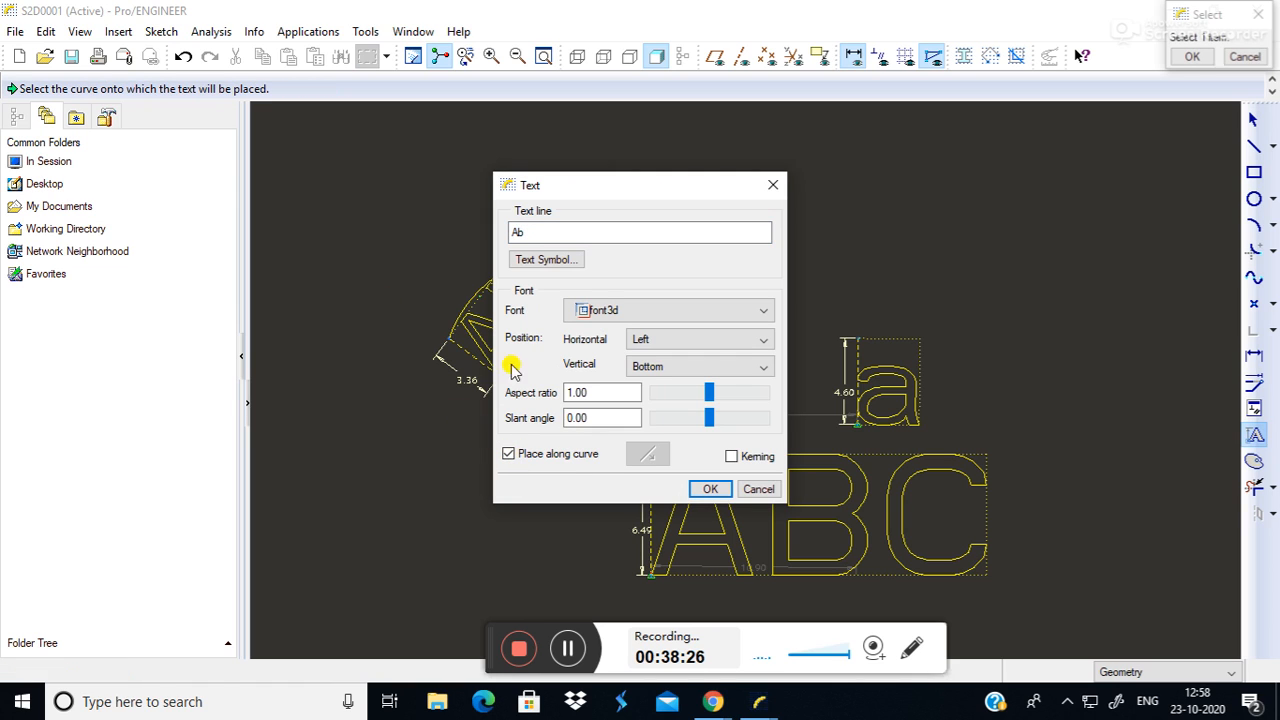
{"action": "left_click_drag", "start_coordinate": [602, 185], "coordinate": [928, 182]}
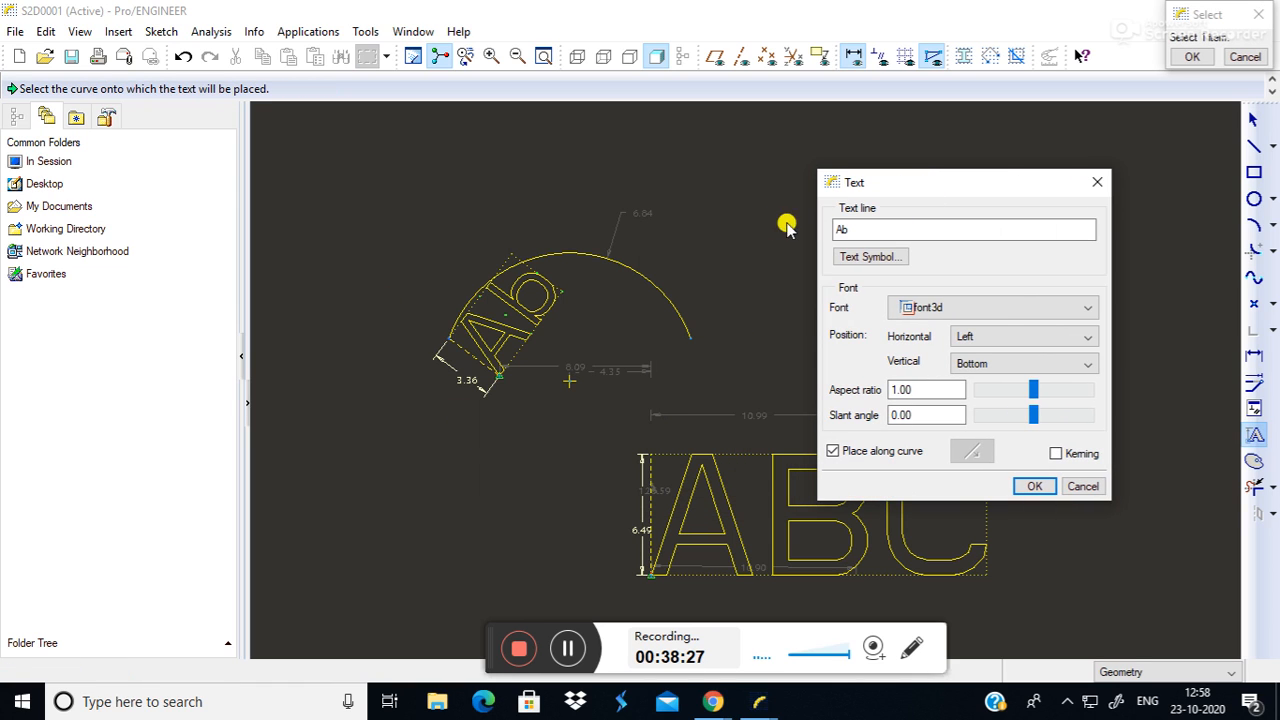
{"action": "left_click", "coordinate": [626, 276]}
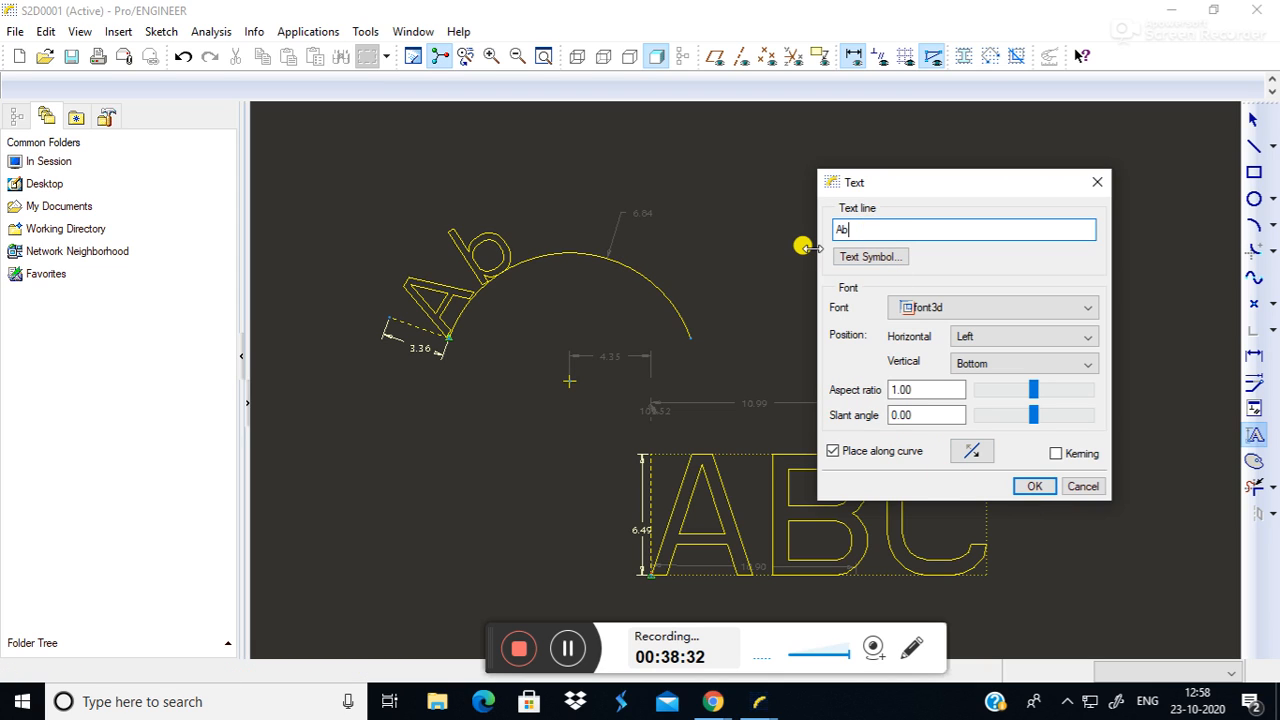
{"action": "type", "text": "c"}
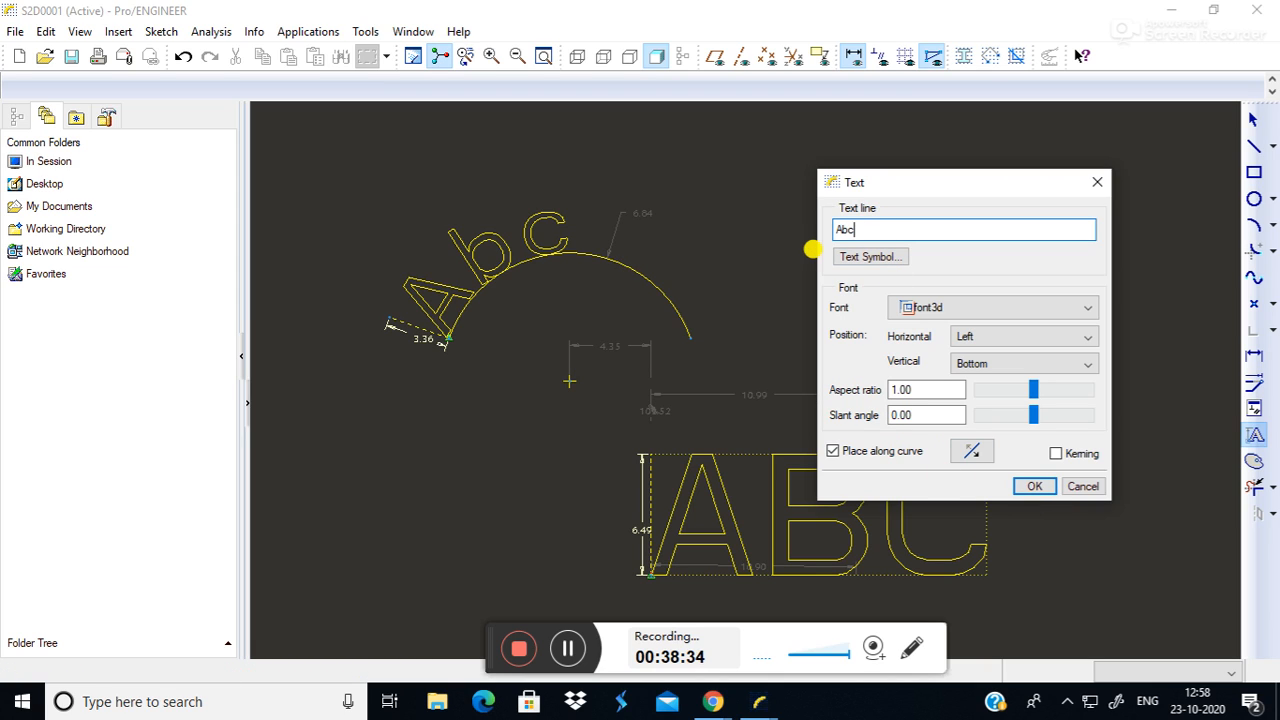
{"action": "type", "text": "def"}
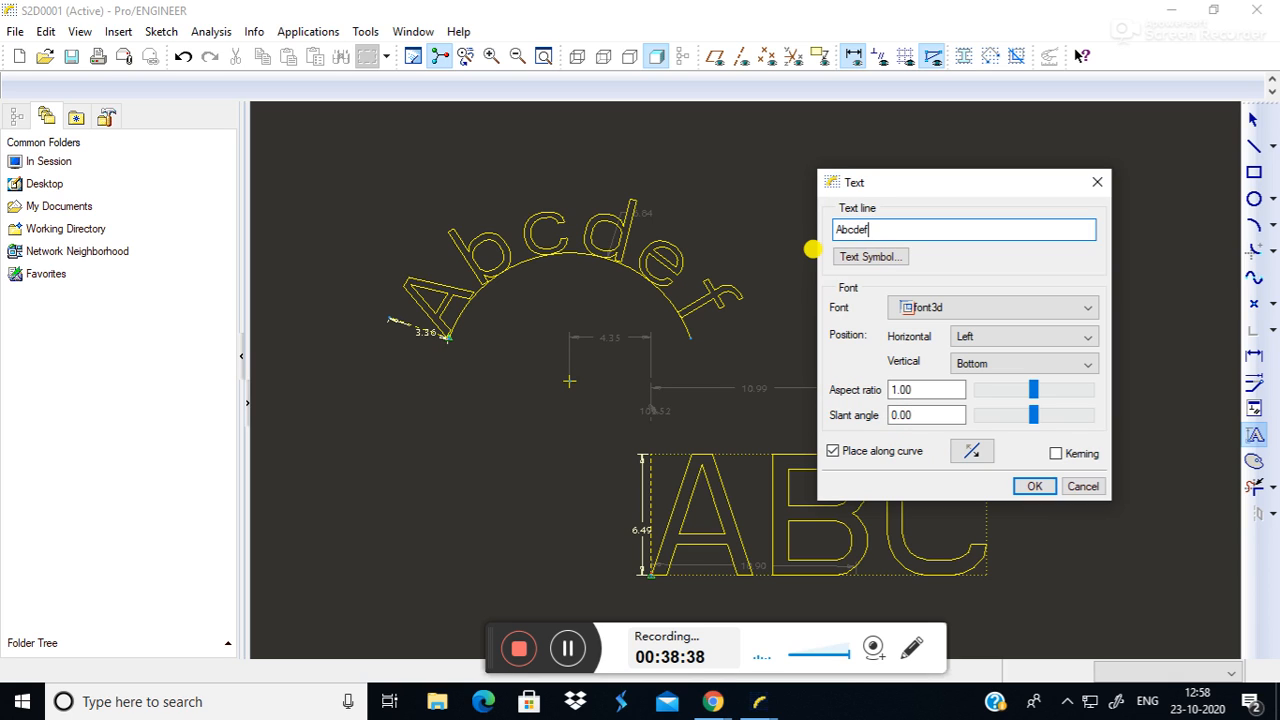
Try the isofont and font_hebrew fonts on the text Abcdef along the arc.
{"action": "left_click", "coordinate": [1065, 306]}
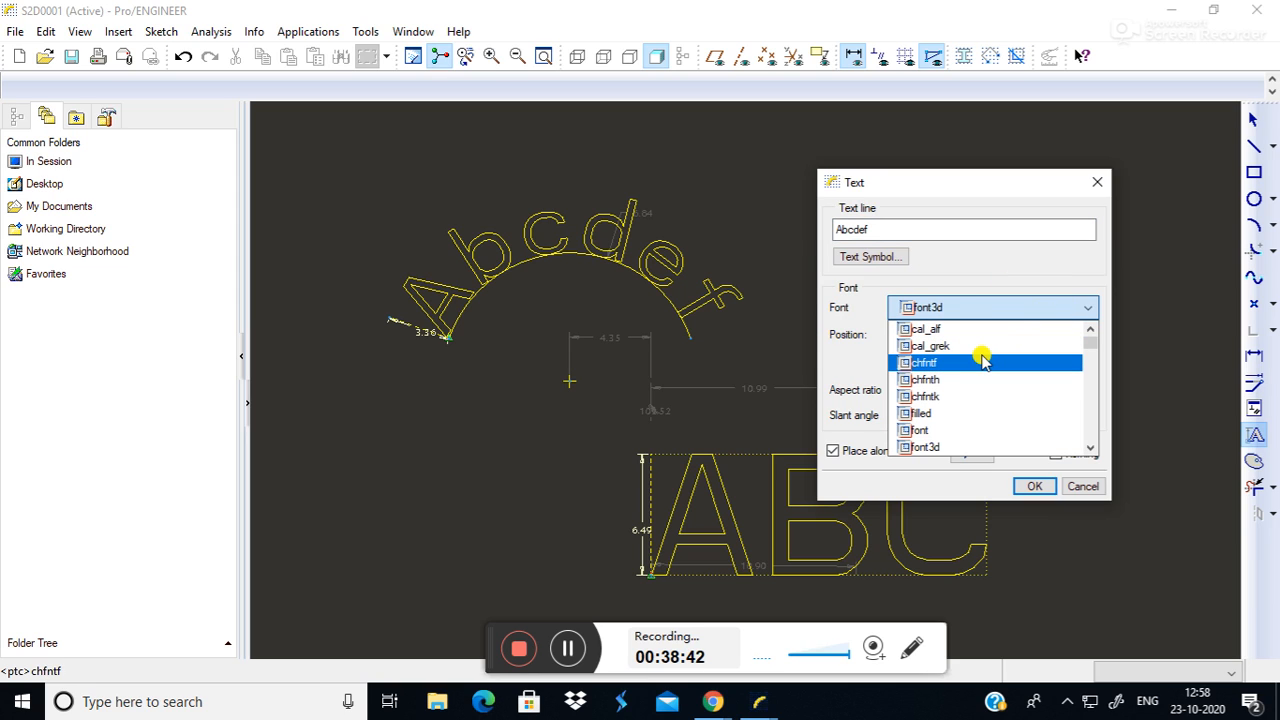
{"action": "scroll", "coordinate": [983, 362], "scroll_direction": "down", "scroll_amount": 3}
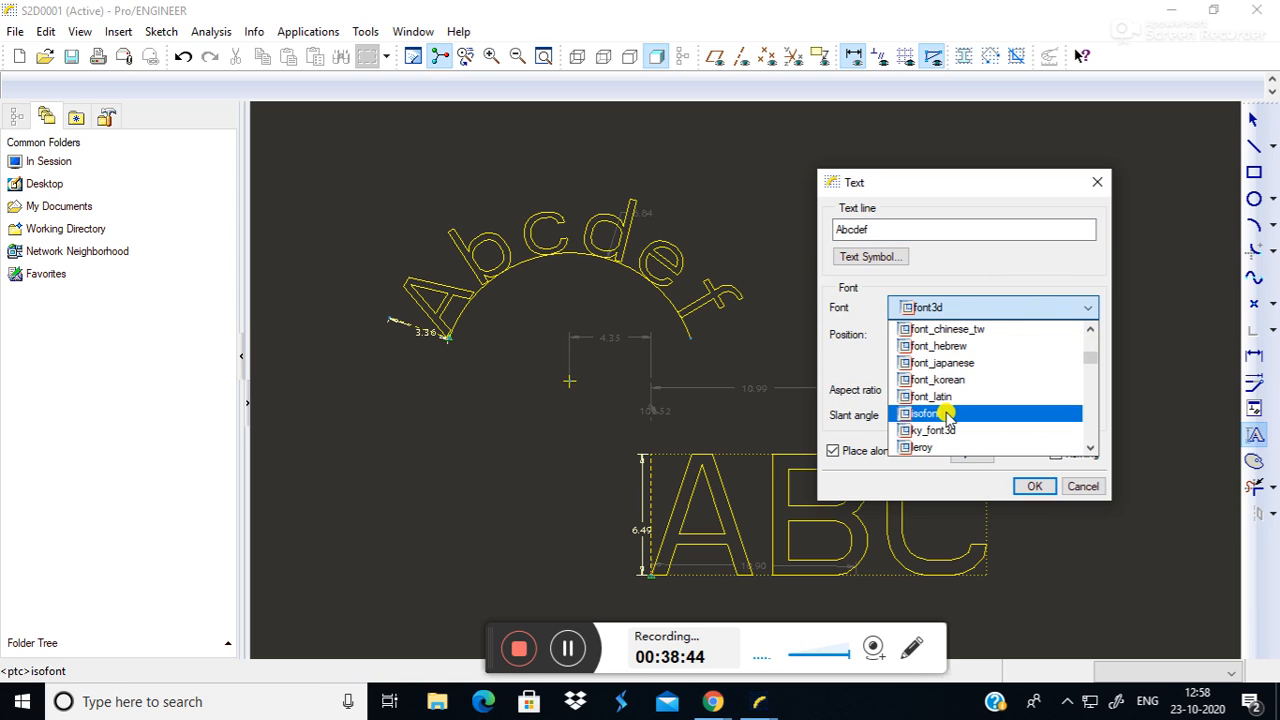
{"action": "left_click", "coordinate": [940, 415]}
{"action": "left_click", "coordinate": [1006, 306]}
{"action": "left_click", "coordinate": [987, 345]}
Set the arc text's font to CG Times Bold with a slant angle of 17.00 and finish the text.
{"action": "left_click", "coordinate": [1043, 309]}
{"action": "scroll", "coordinate": [1030, 330], "scroll_direction": "down", "scroll_amount": 1}
{"action": "scroll", "coordinate": [1017, 380], "scroll_direction": "down", "scroll_amount": 6}
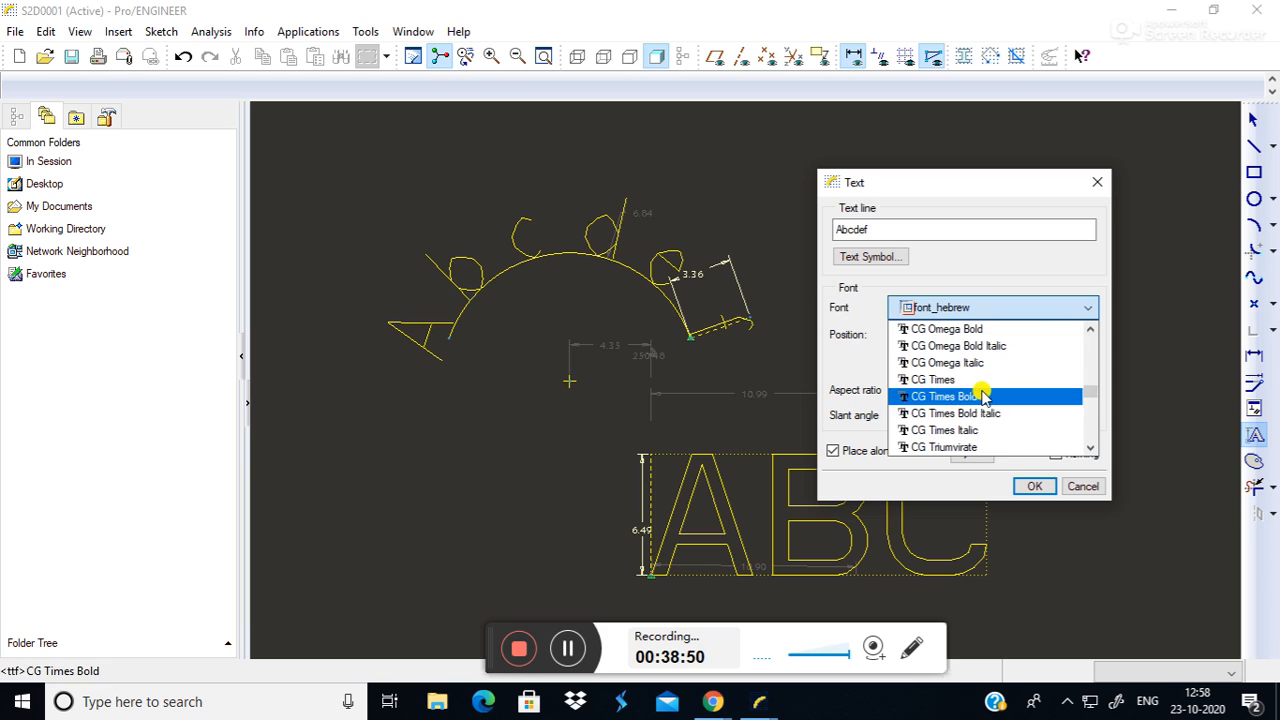
{"action": "left_click", "coordinate": [988, 396]}
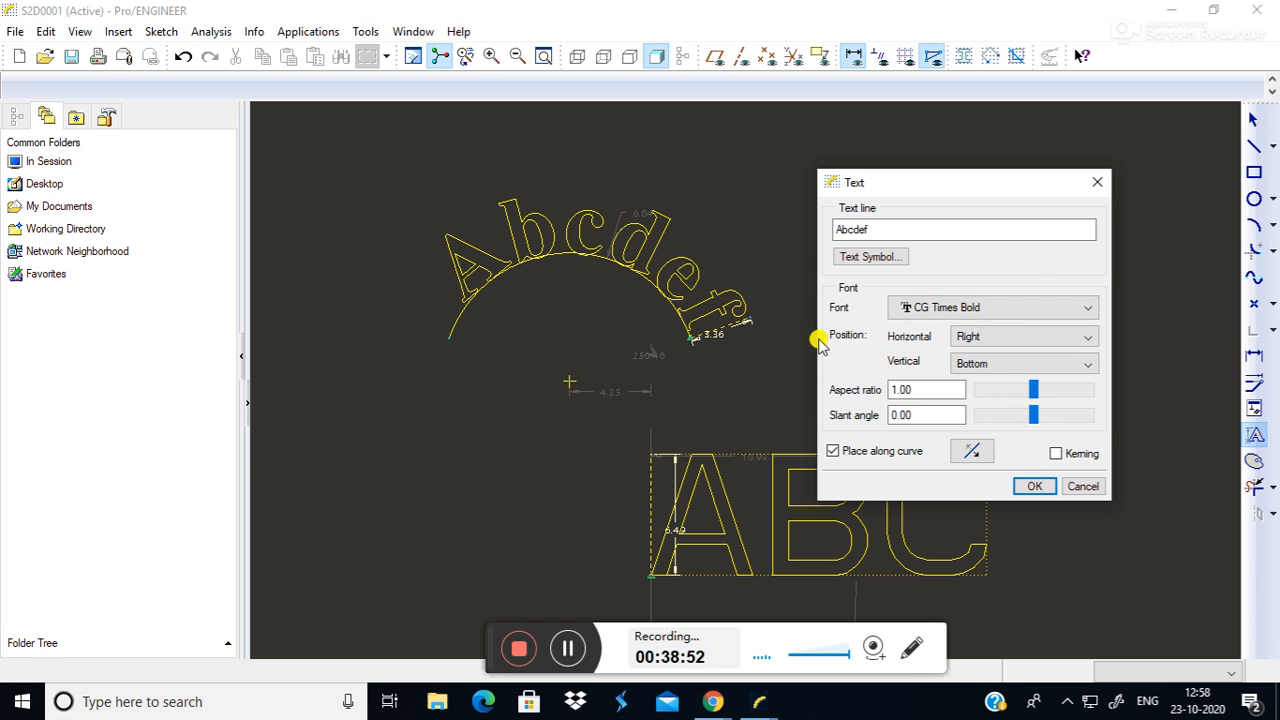
{"action": "left_click_drag", "start_coordinate": [1040, 390], "coordinate": [1050, 414]}
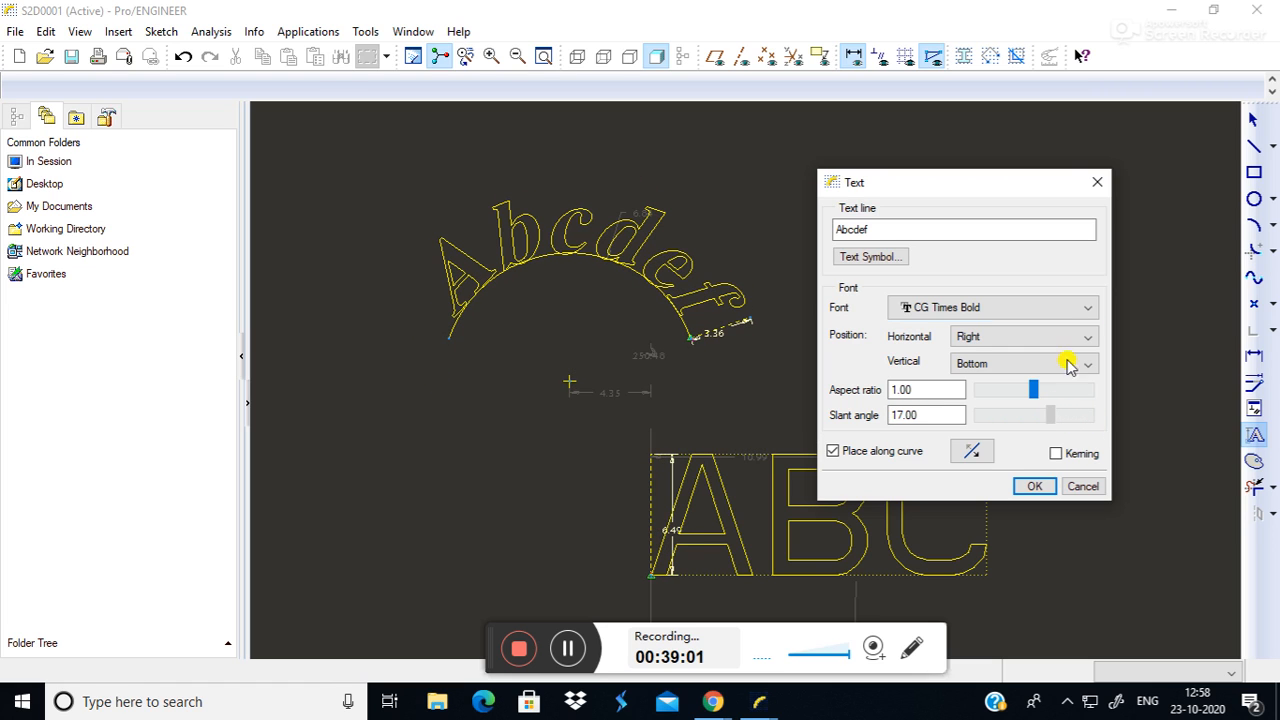
{"action": "left_click", "coordinate": [1098, 181]}
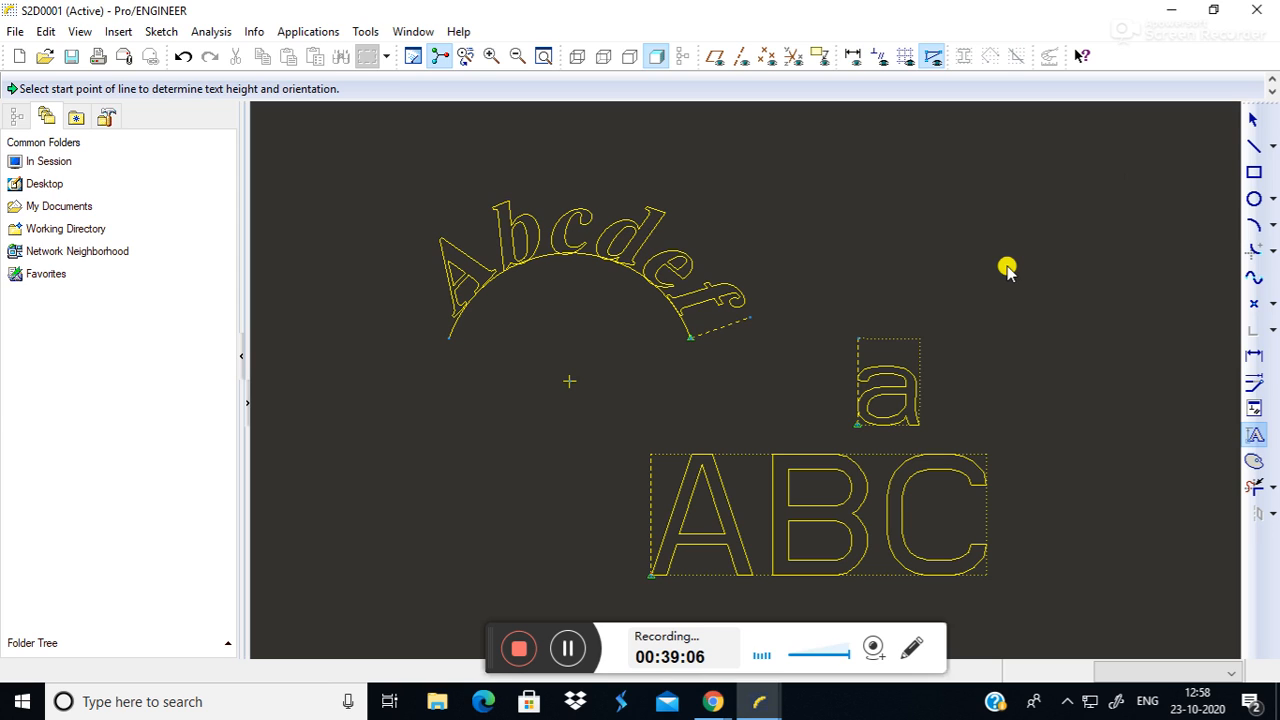
Sketch a wavy four-point spline above the text a, dipping first and then rising to a crest near its right end.
{"action": "left_click", "coordinate": [1252, 277]}
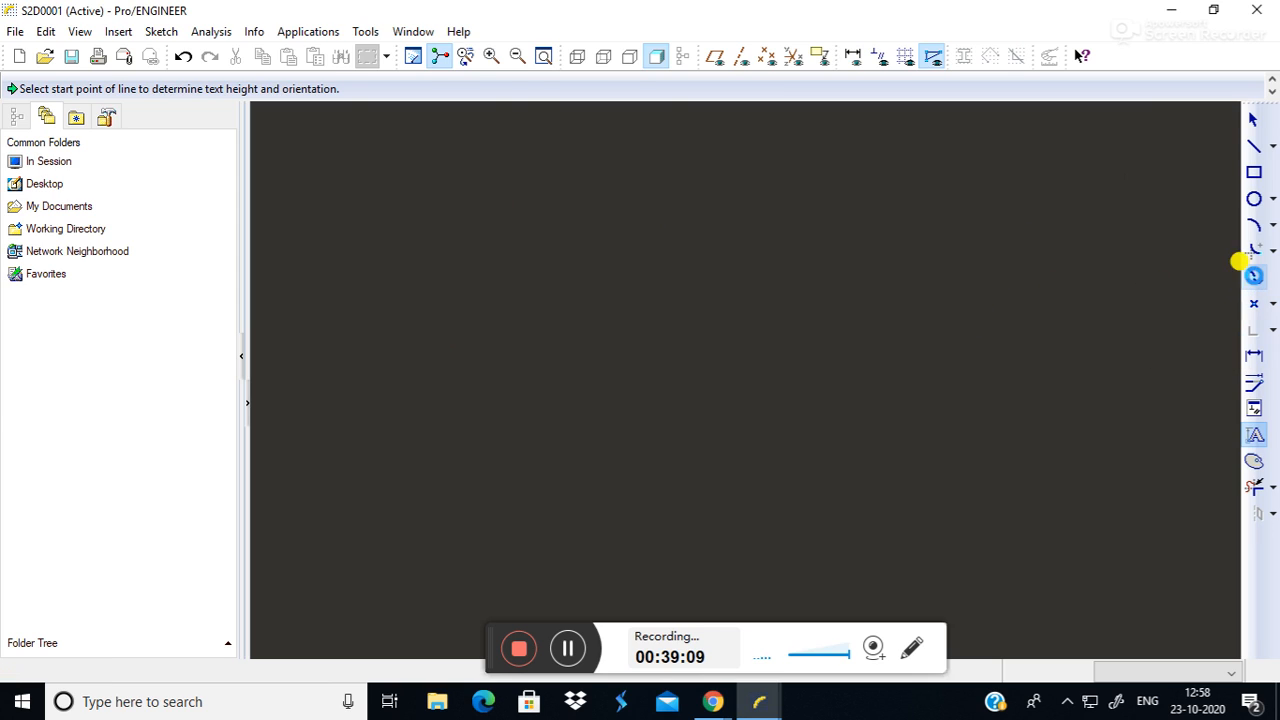
{"action": "left_click", "coordinate": [782, 249]}
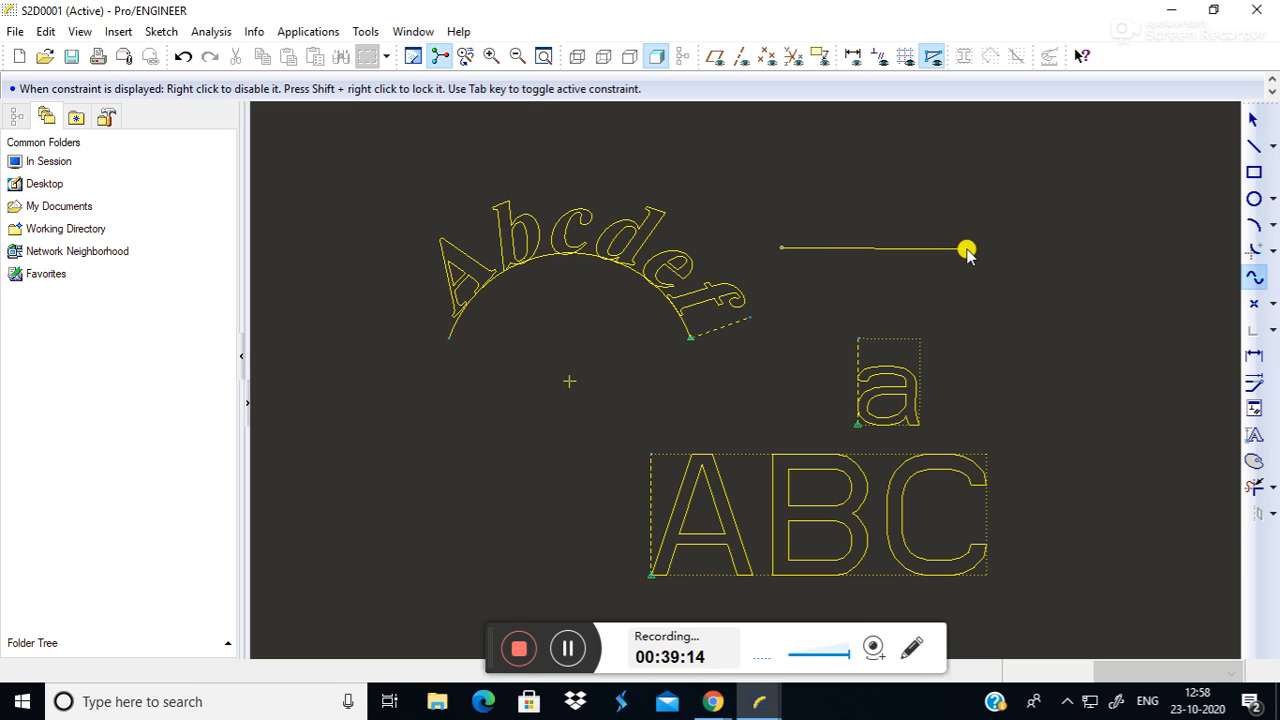
{"action": "left_click", "coordinate": [970, 247]}
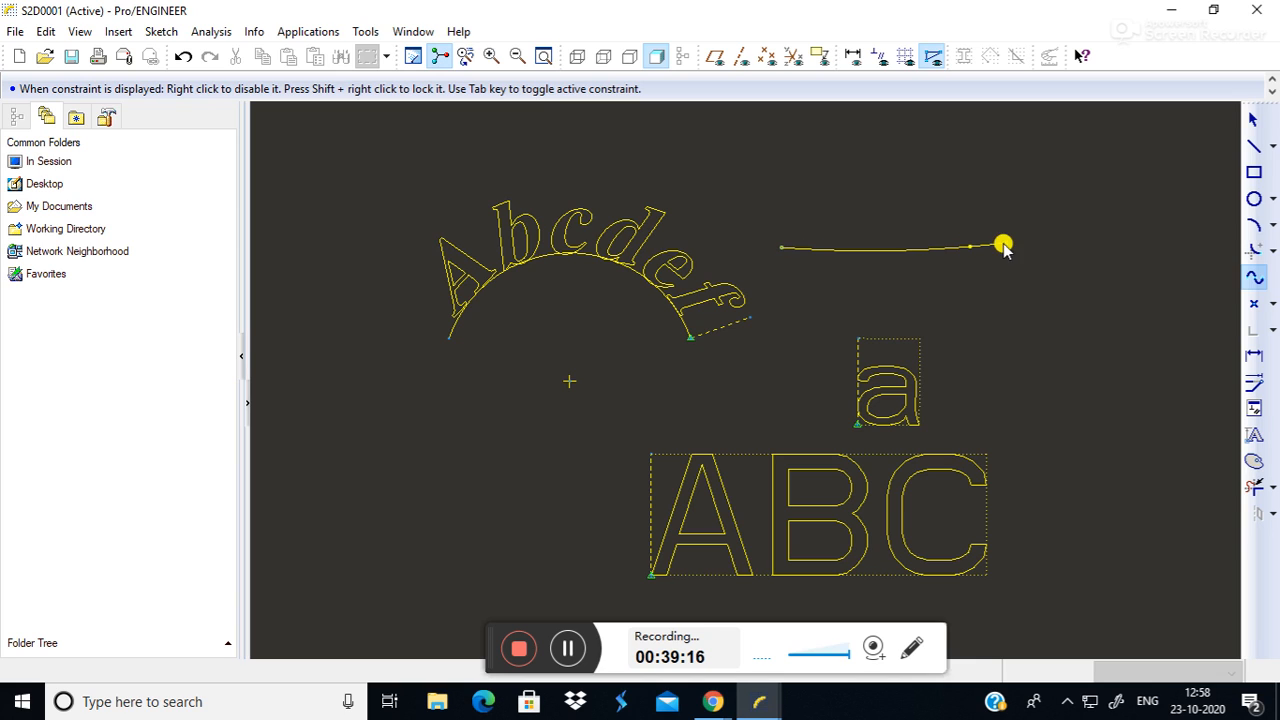
{"action": "left_click", "coordinate": [1139, 146]}
{"action": "left_click", "coordinate": [1176, 164]}
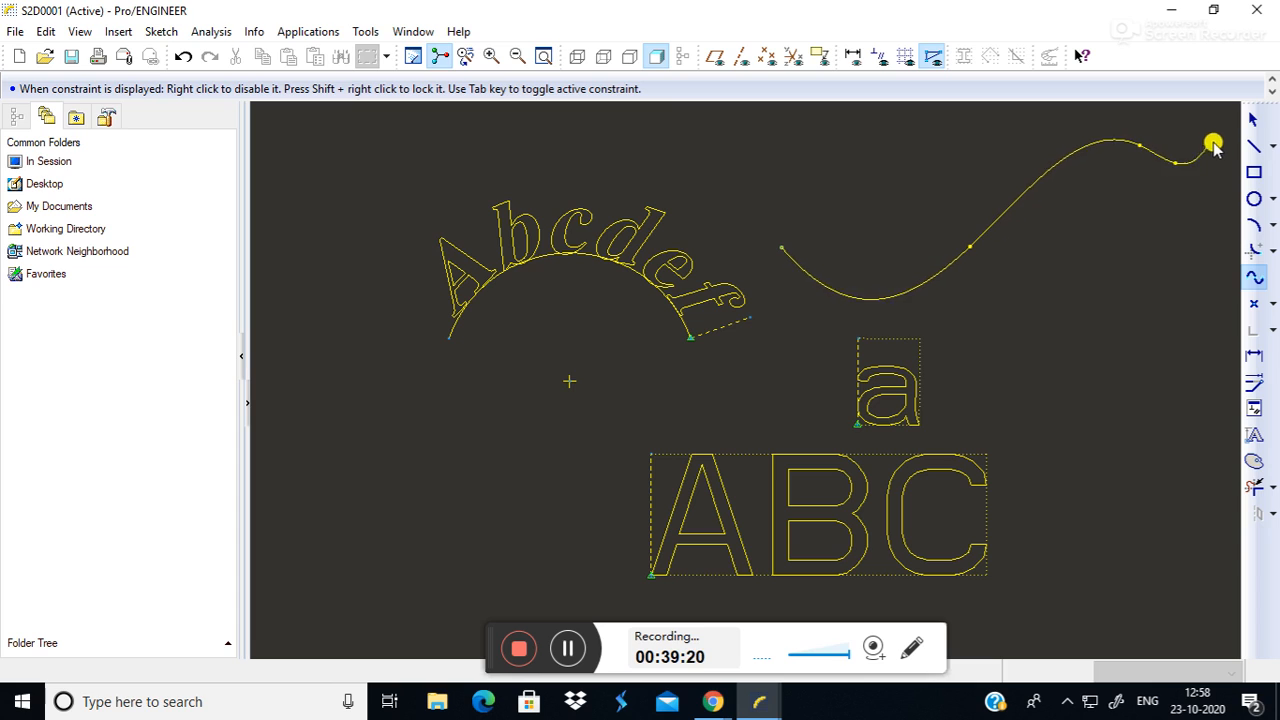
{"action": "left_click", "coordinate": [1254, 119]}
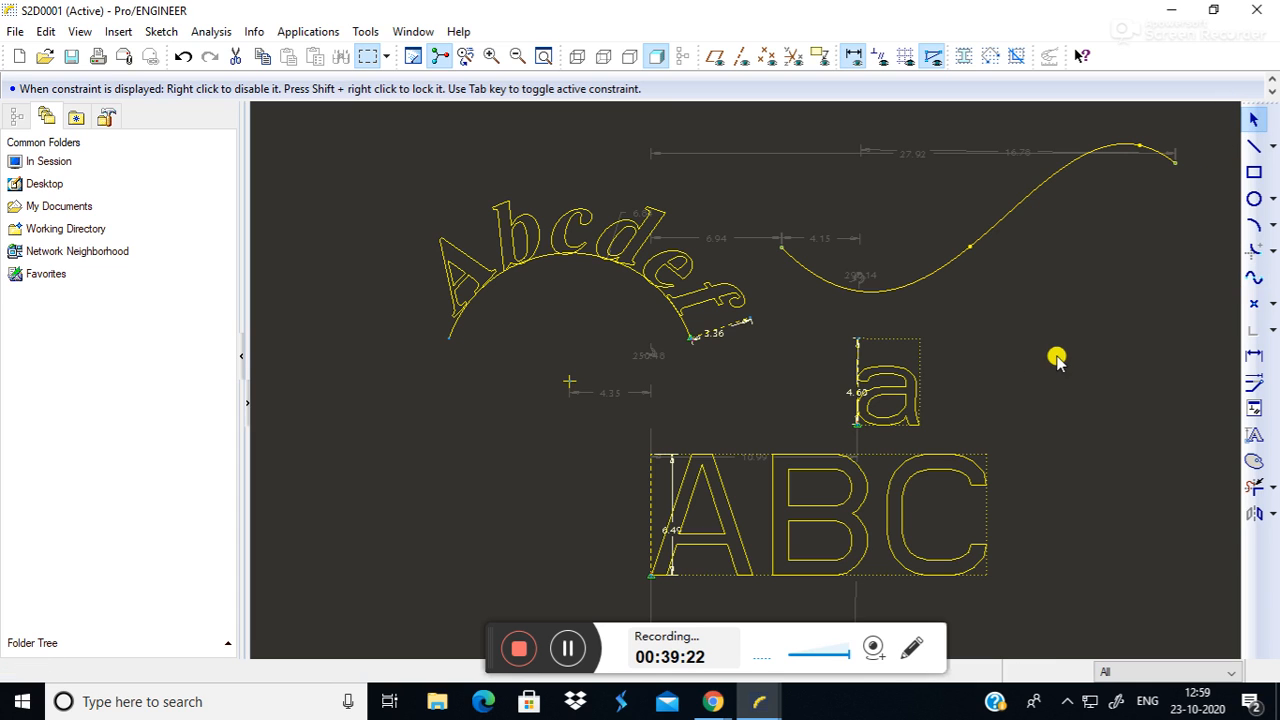
Start the text Abcd at the spline's left endpoint with a height line about 3.36 long slanting up and to the left.
{"action": "left_click", "coordinate": [1254, 434]}
{"action": "left_click", "coordinate": [788, 250]}
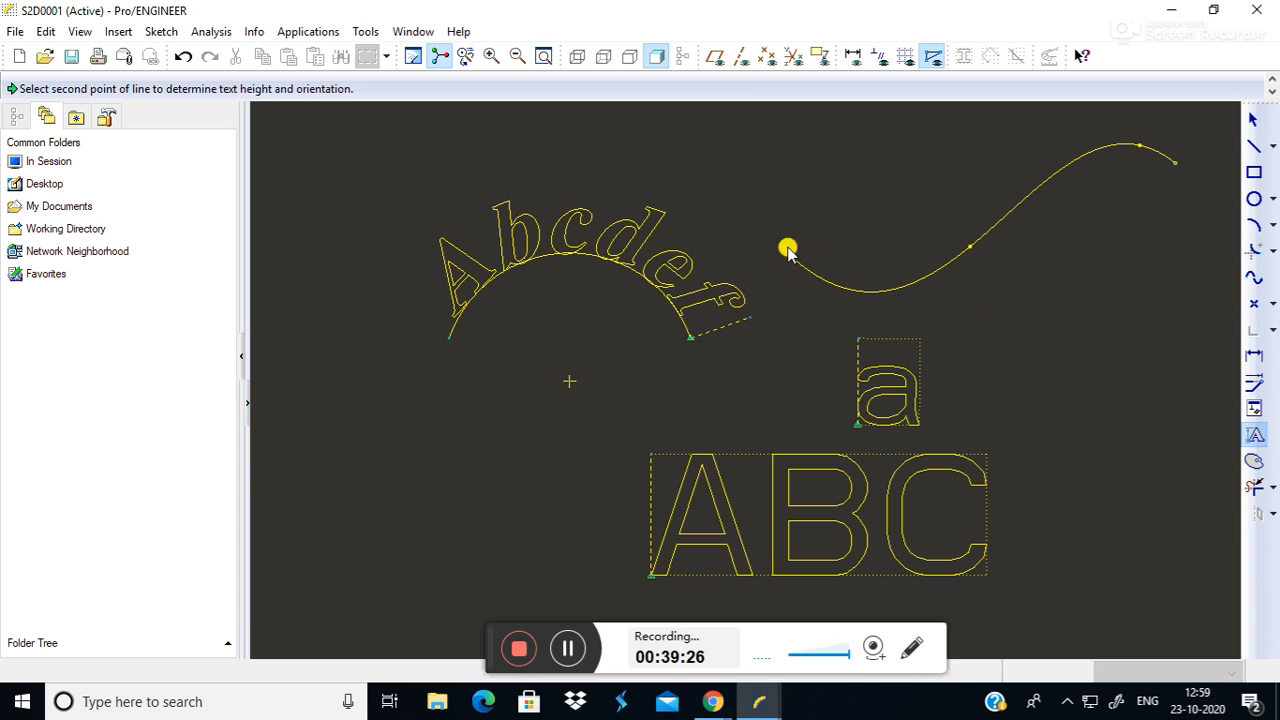
{"action": "left_click", "coordinate": [765, 199]}
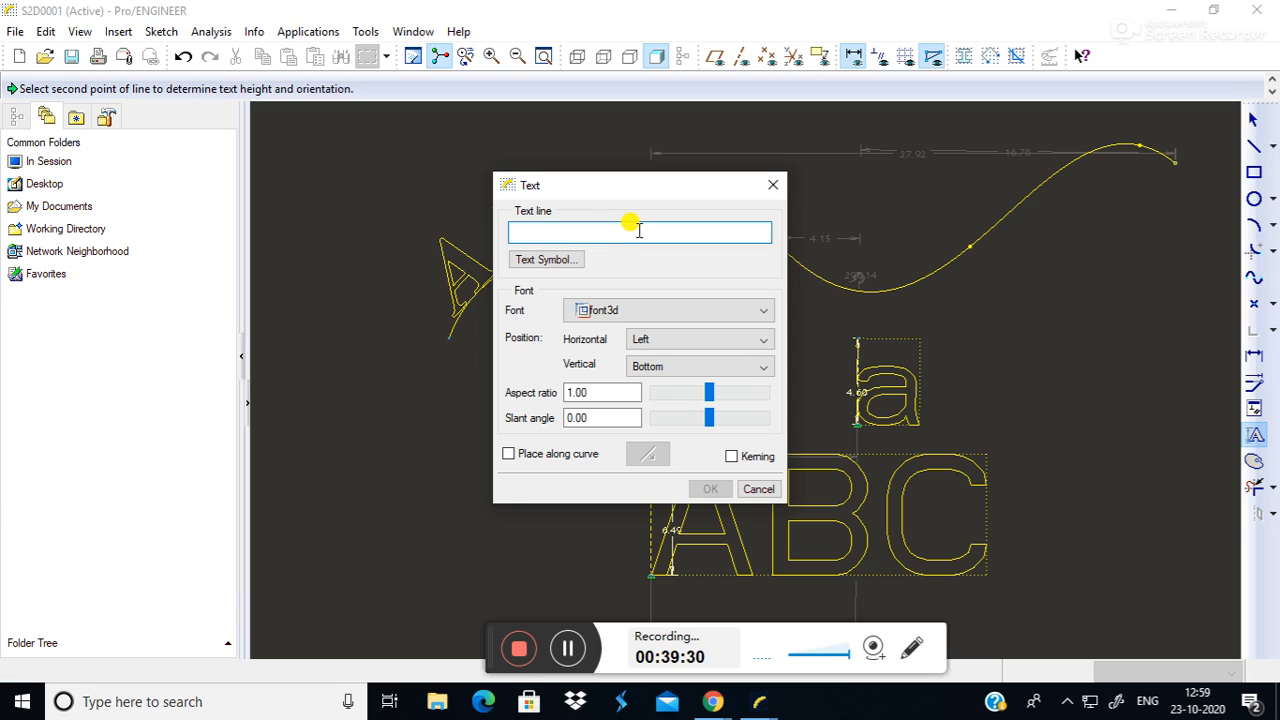
{"action": "type", "text": "Ab"}
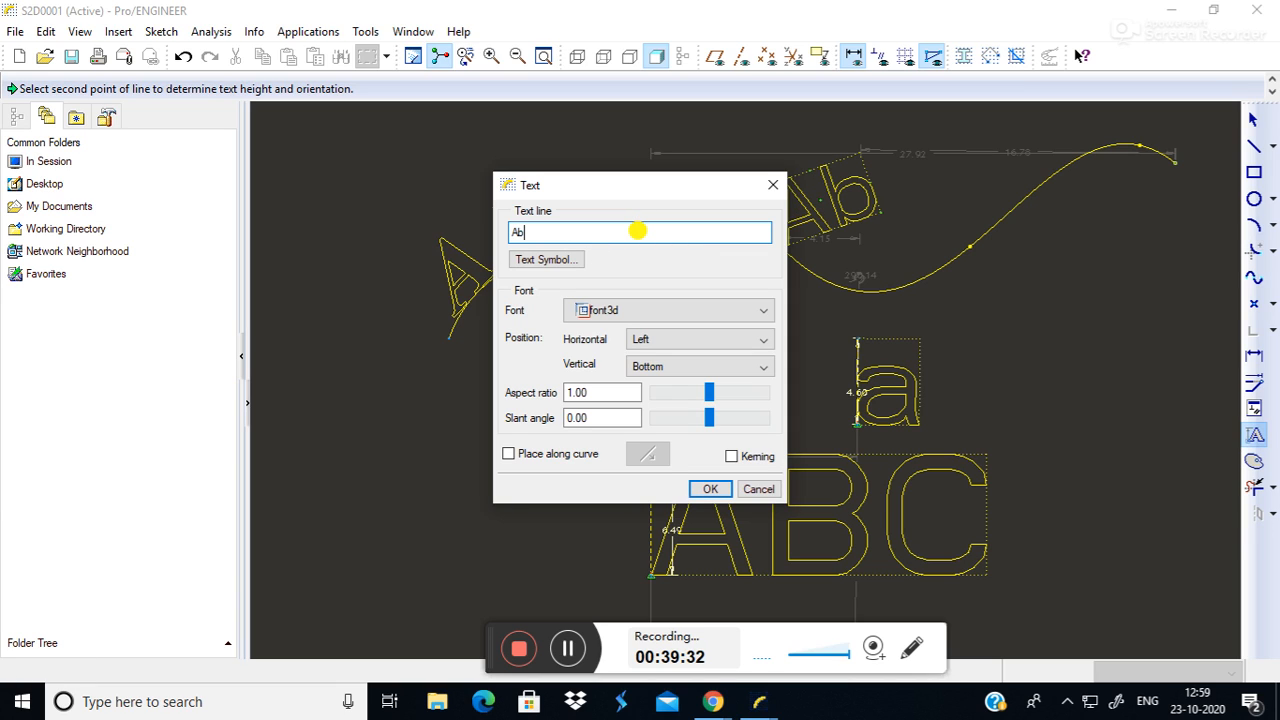
{"action": "type", "text": "cd"}
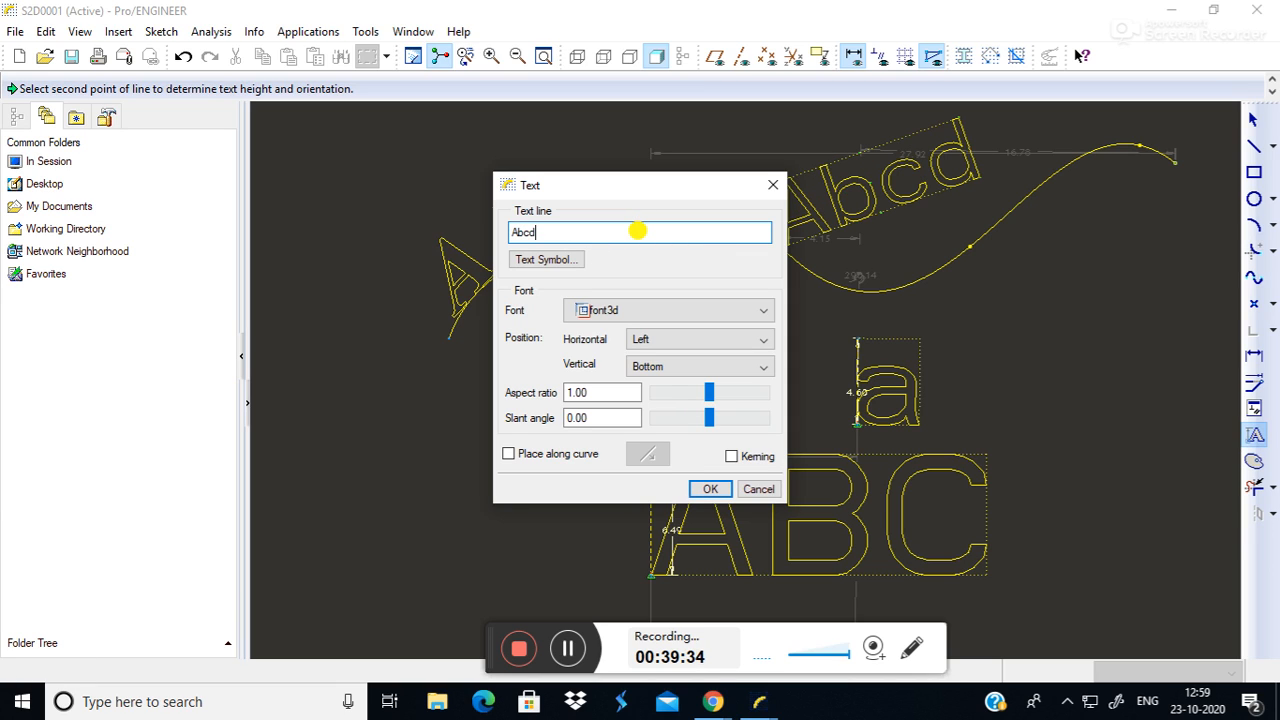
{"action": "left_click_drag", "start_coordinate": [572, 188], "coordinate": [389, 192]}
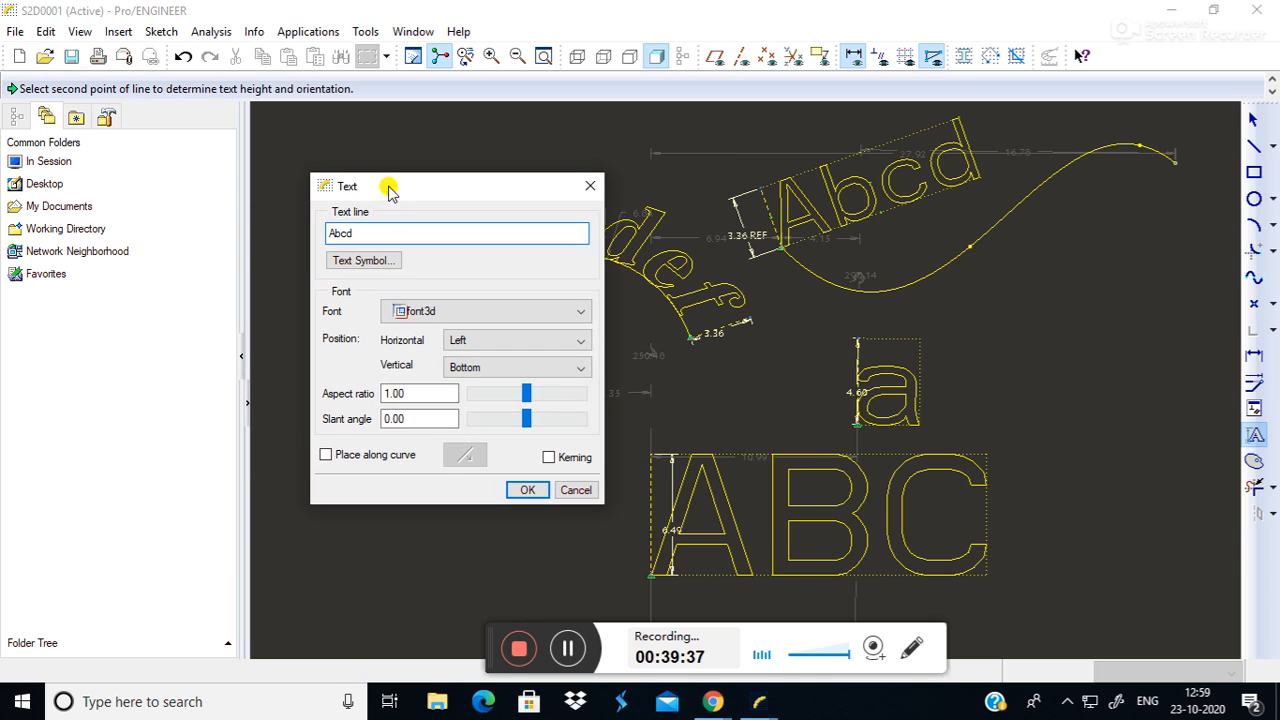
Place the text Abcd along the spline curve.
{"action": "left_click", "coordinate": [325, 454]}
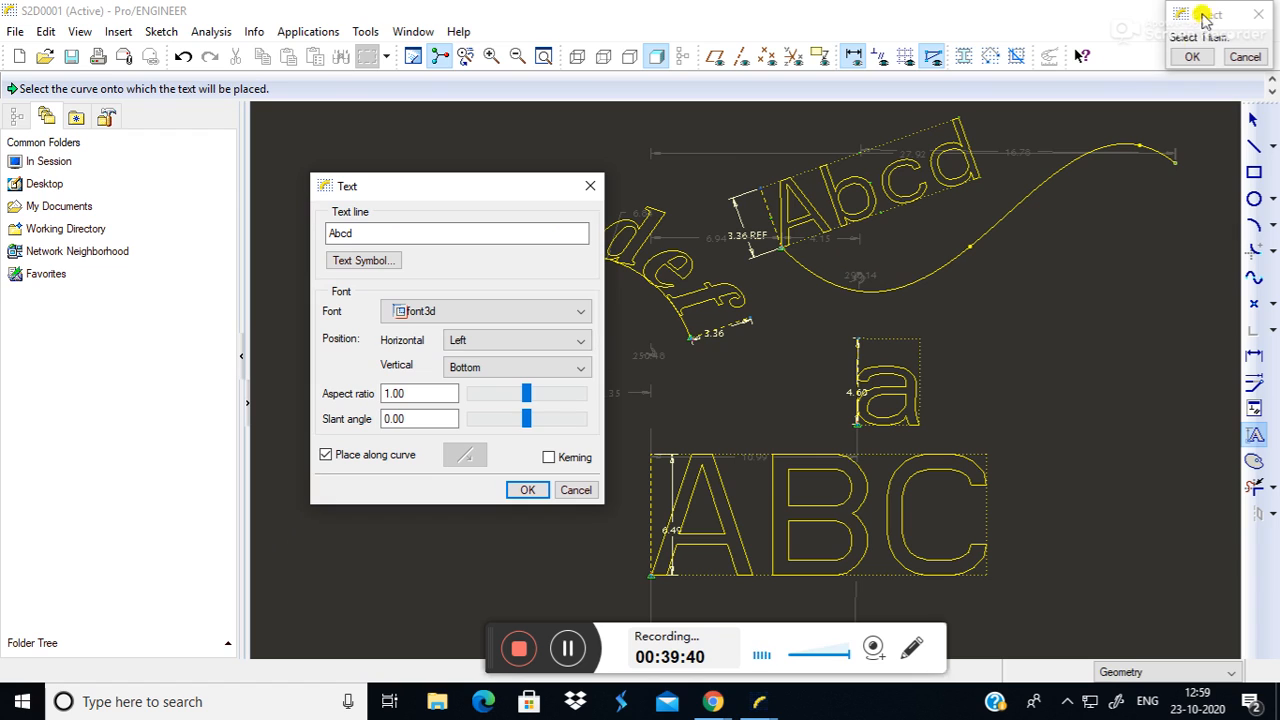
{"action": "left_click_drag", "start_coordinate": [1196, 15], "coordinate": [1202, 119]}
{"action": "left_click", "coordinate": [1030, 207]}
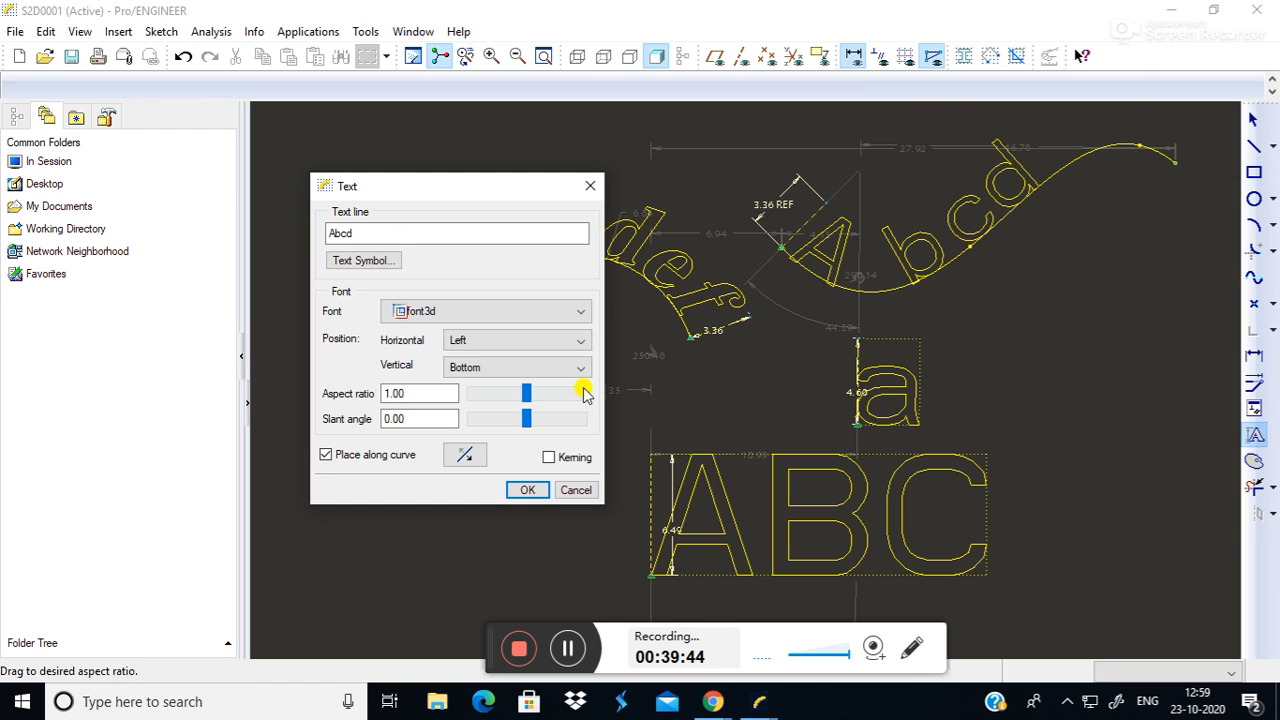
Extend the spline text's wording to Abcdefg, reduce its aspect ratio to narrow the letters, and finish the text.
{"action": "left_click", "coordinate": [398, 230]}
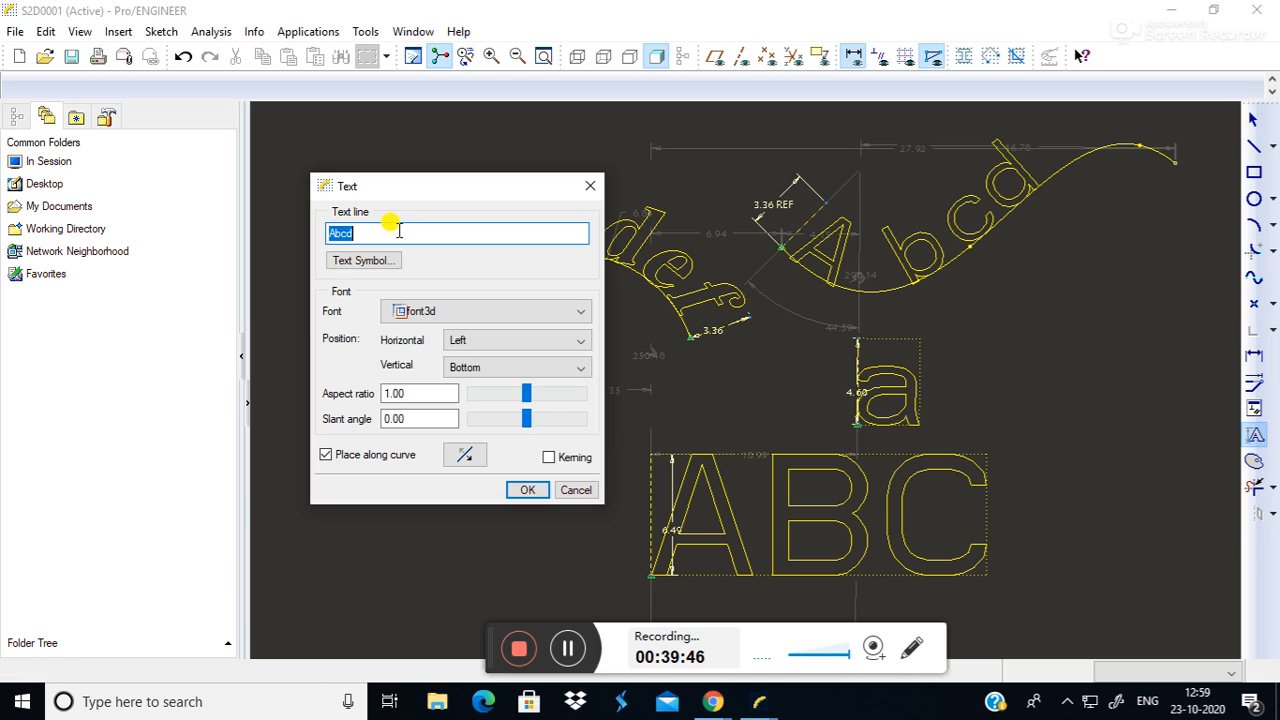
{"action": "type", "text": "ef"}
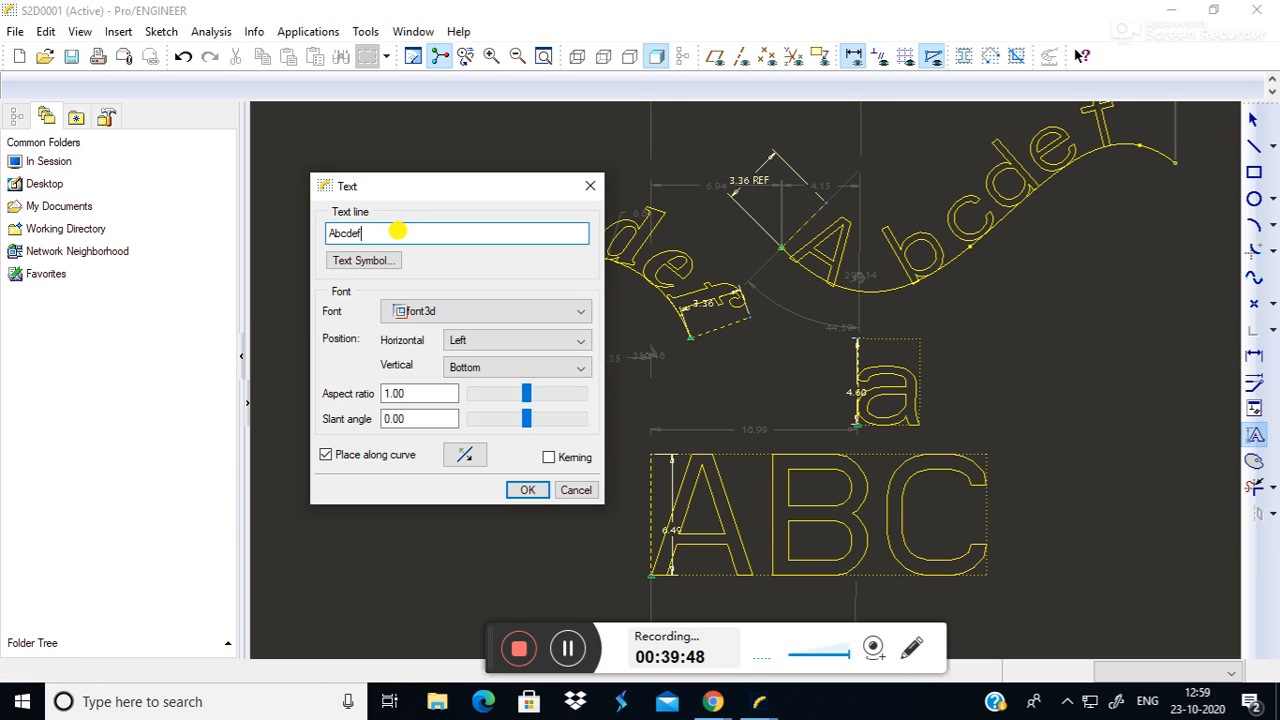
{"action": "type", "text": "g"}
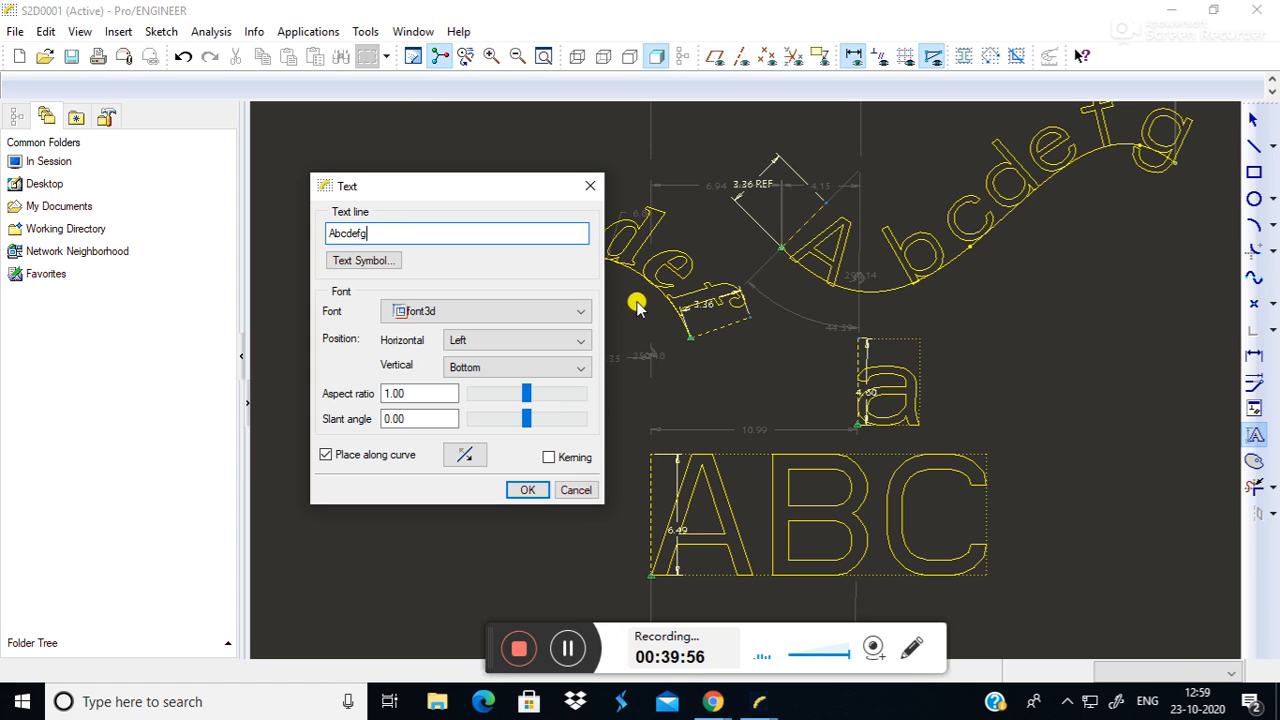
{"action": "mouse_move", "coordinate": [526, 393]}
{"action": "left_mouse_down"}
{"action": "mouse_move", "coordinate": [560, 397]}
{"action": "mouse_move", "coordinate": [489, 394]}
{"action": "mouse_move", "coordinate": [507, 393]}
{"action": "left_mouse_up"}
{"action": "left_click", "coordinate": [596, 182]}
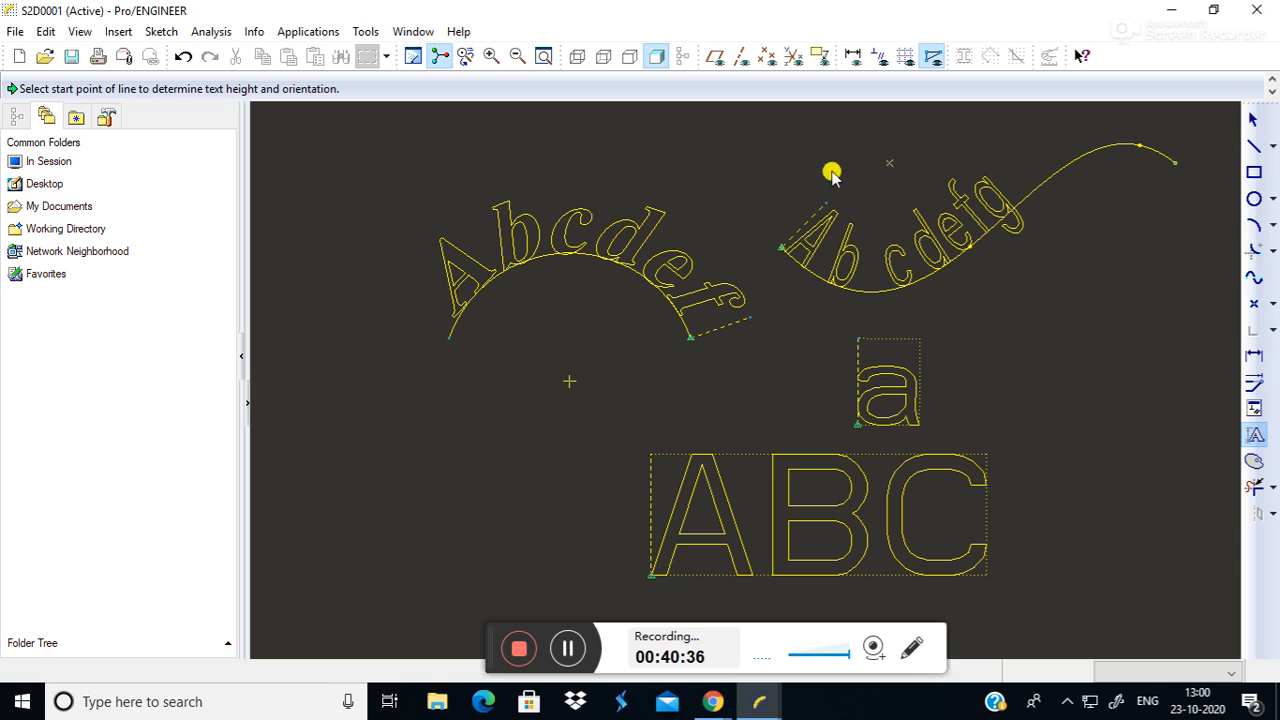
Select all the sketched texts and curves together and delete them.
{"action": "left_click", "coordinate": [1253, 120]}
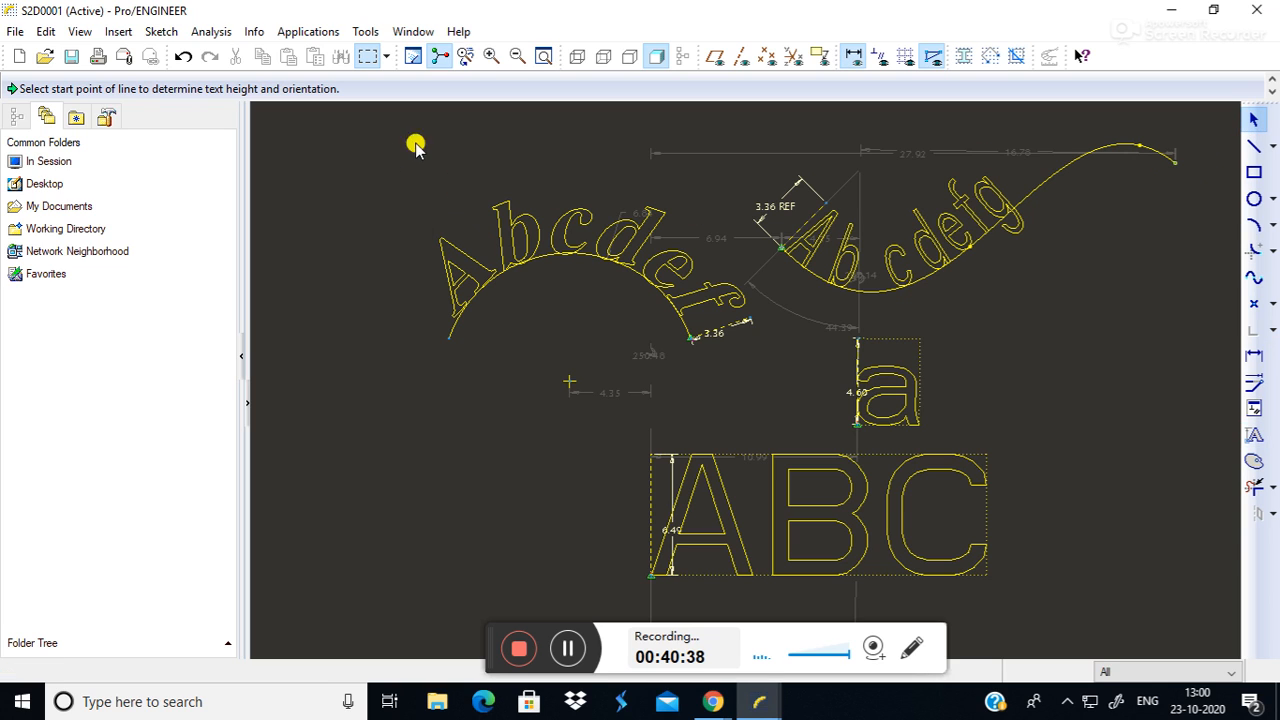
{"action": "mouse_move", "coordinate": [356, 119]}
{"action": "left_mouse_down"}
{"action": "mouse_move", "coordinate": [829, 606]}
{"action": "mouse_move", "coordinate": [1194, 627]}
{"action": "left_mouse_up"}
{"action": "key", "text": "Delete"}
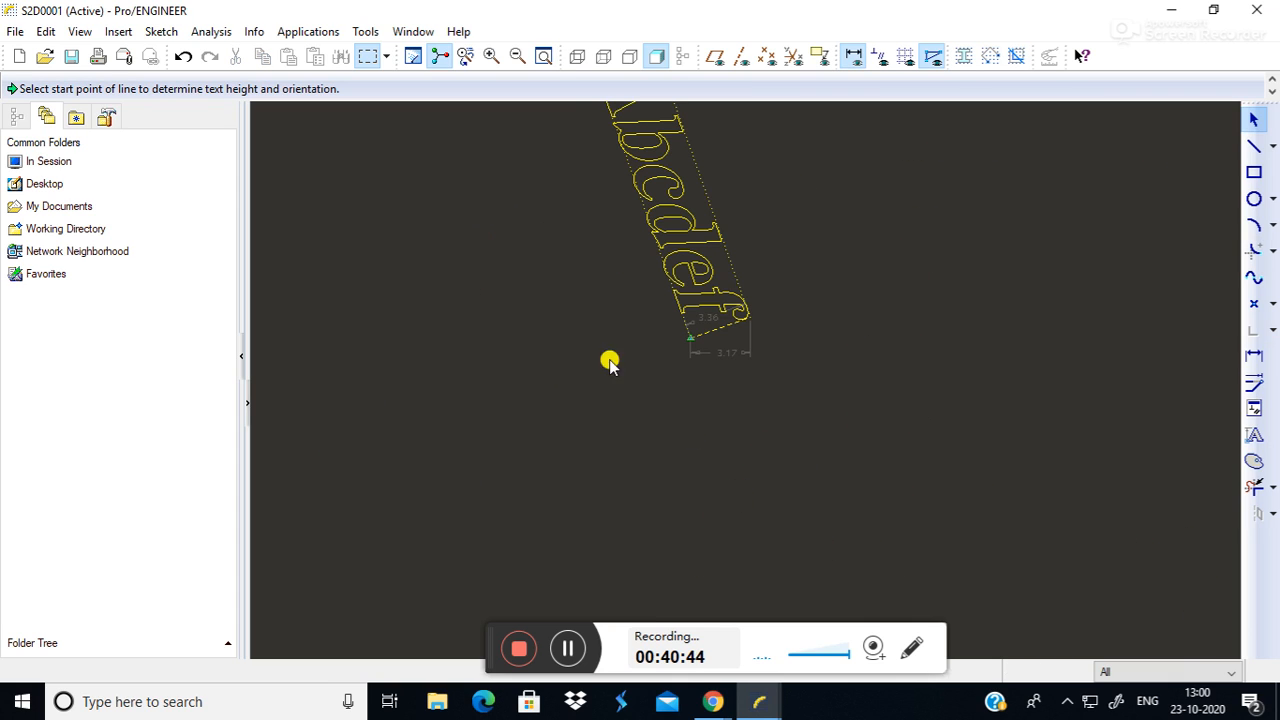
Delete the remaining slanted text Abcdef from the sketch.
{"action": "left_click", "coordinate": [517, 57]}
{"action": "left_click_drag", "start_coordinate": [549, 131], "coordinate": [881, 555]}
{"action": "left_click", "coordinate": [883, 552]}
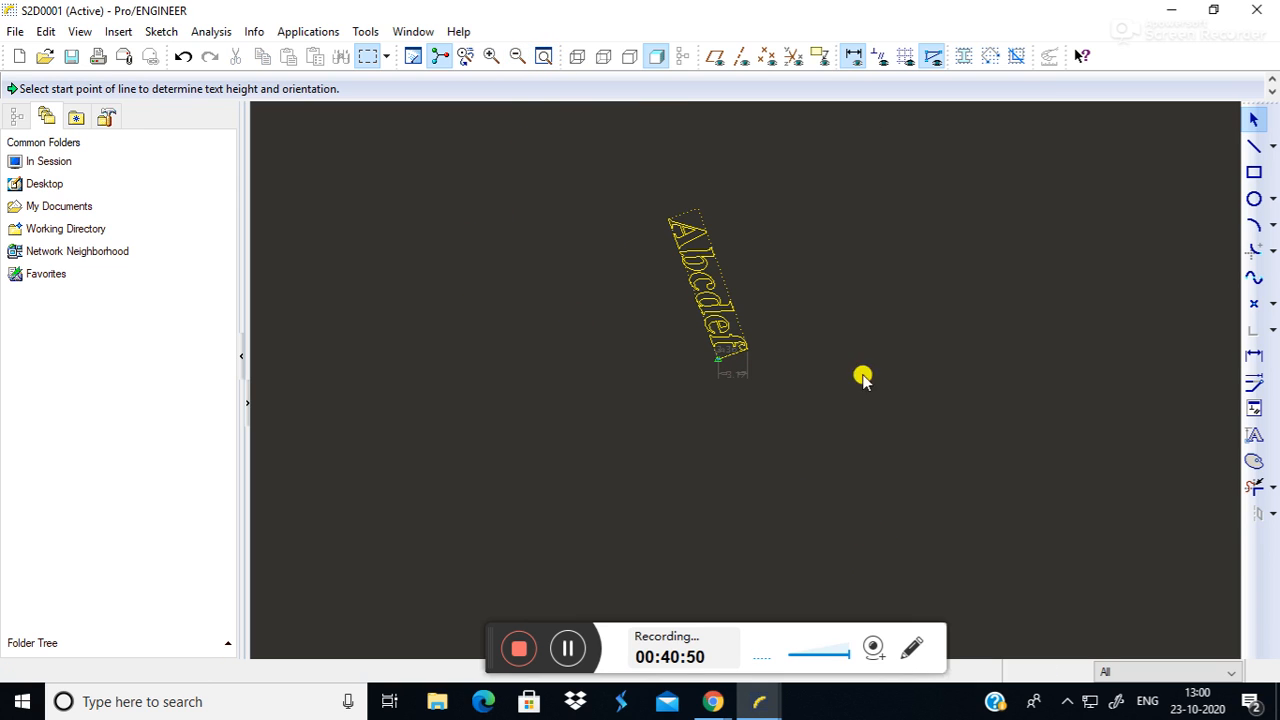
{"action": "left_click_drag", "start_coordinate": [594, 150], "coordinate": [866, 400]}
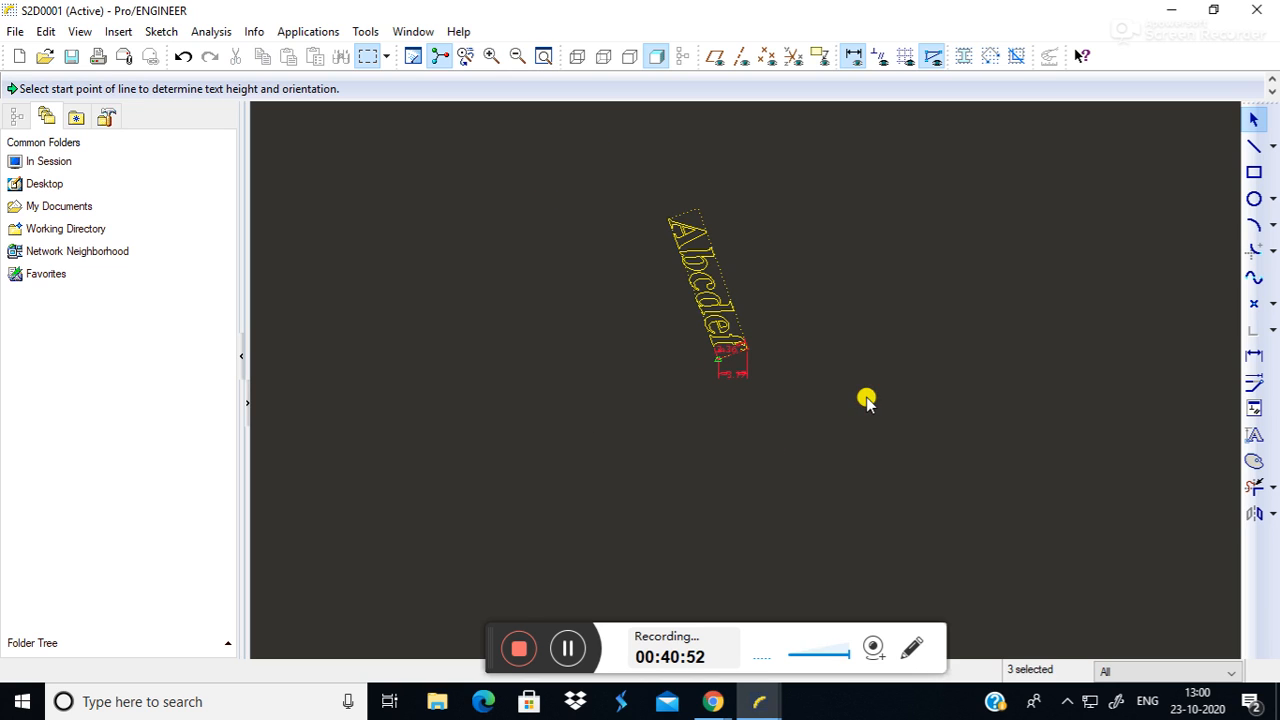
{"action": "left_click_drag", "start_coordinate": [637, 150], "coordinate": [746, 406]}
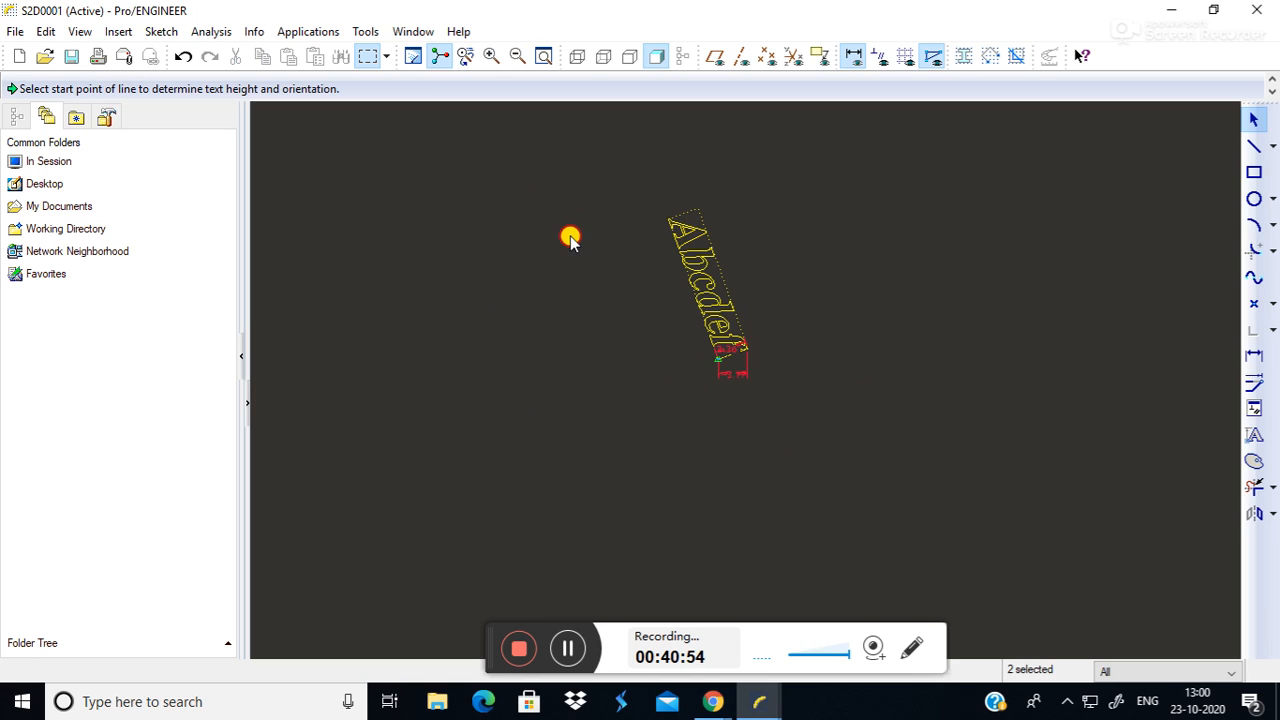
{"action": "left_click_drag", "start_coordinate": [611, 169], "coordinate": [798, 506]}
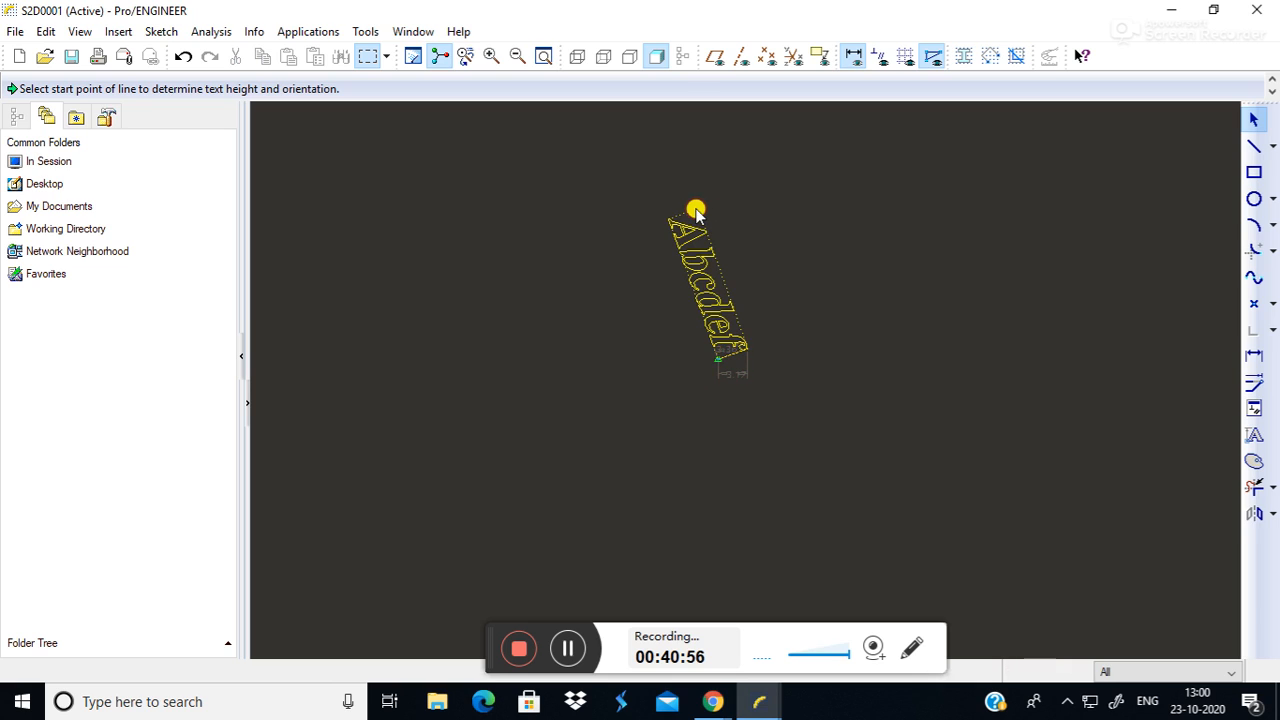
{"action": "left_click", "coordinate": [673, 229]}
{"action": "key", "text": "Delete"}
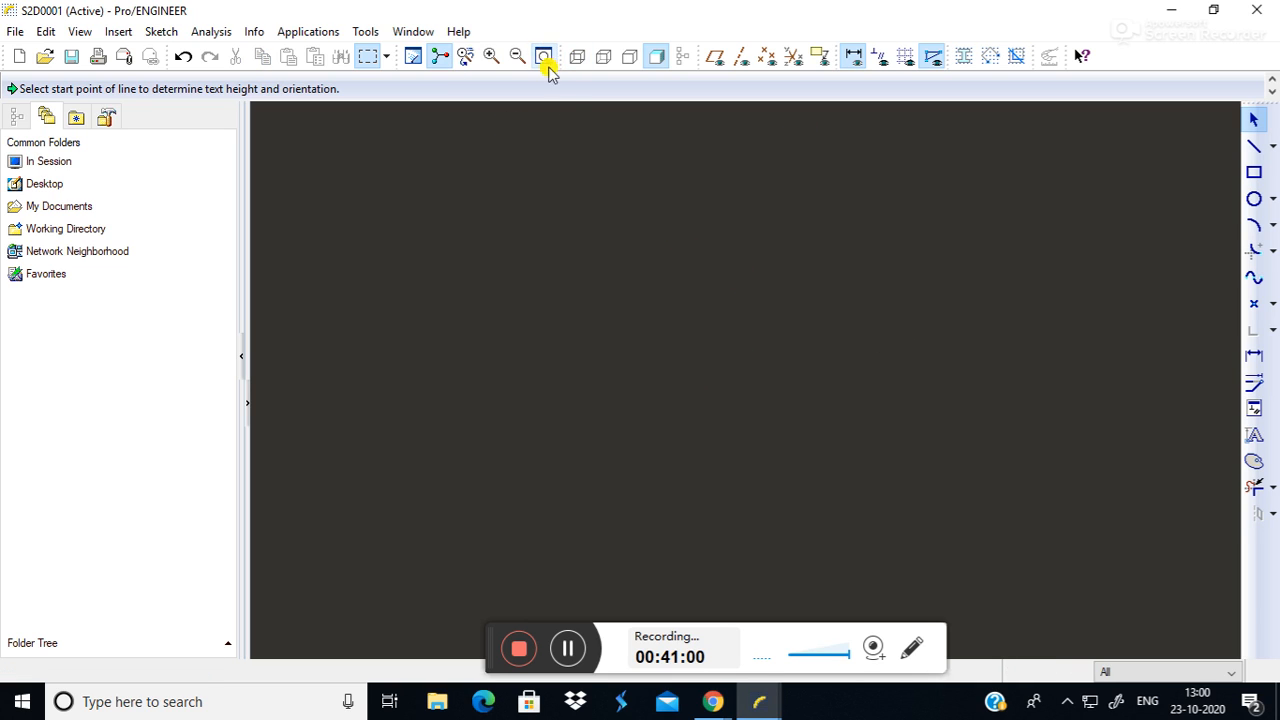
Open the Sketcher Palette, look through its polygons, profiles and shapes, and preview the I-profile.
{"action": "left_click", "coordinate": [1250, 463]}
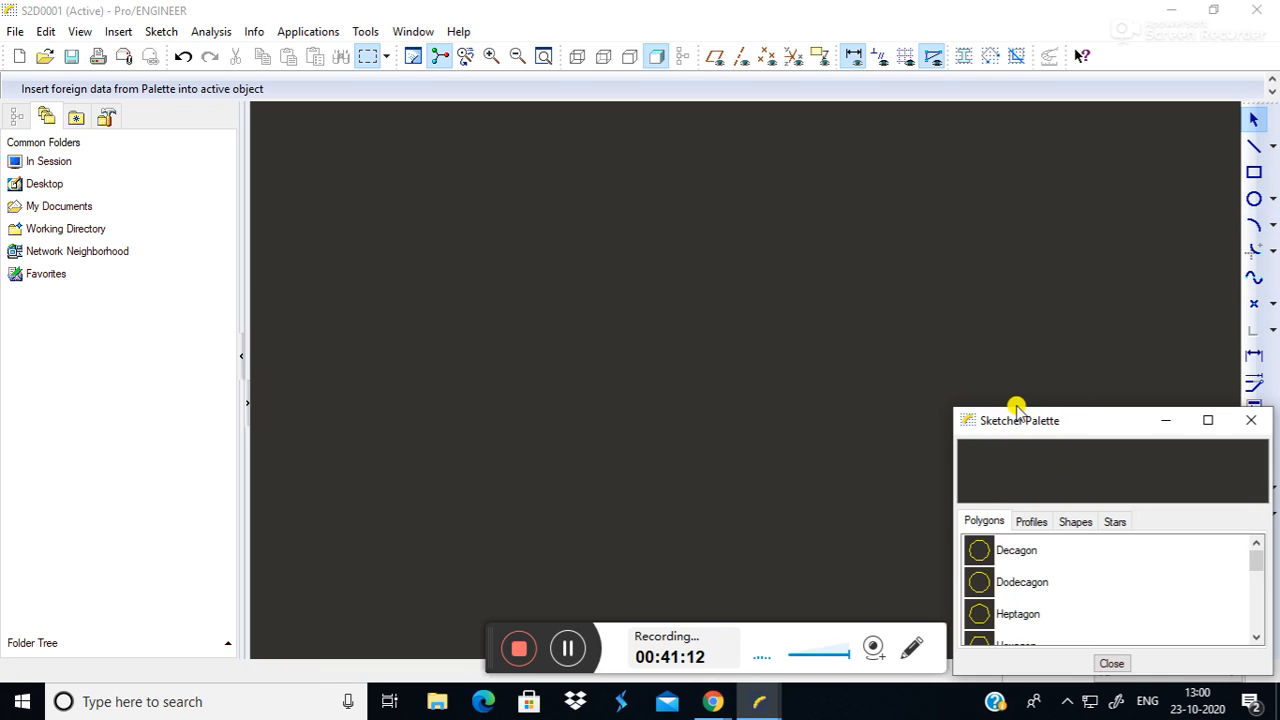
{"action": "scroll", "coordinate": [1024, 572], "scroll_direction": "down", "scroll_amount": 2}
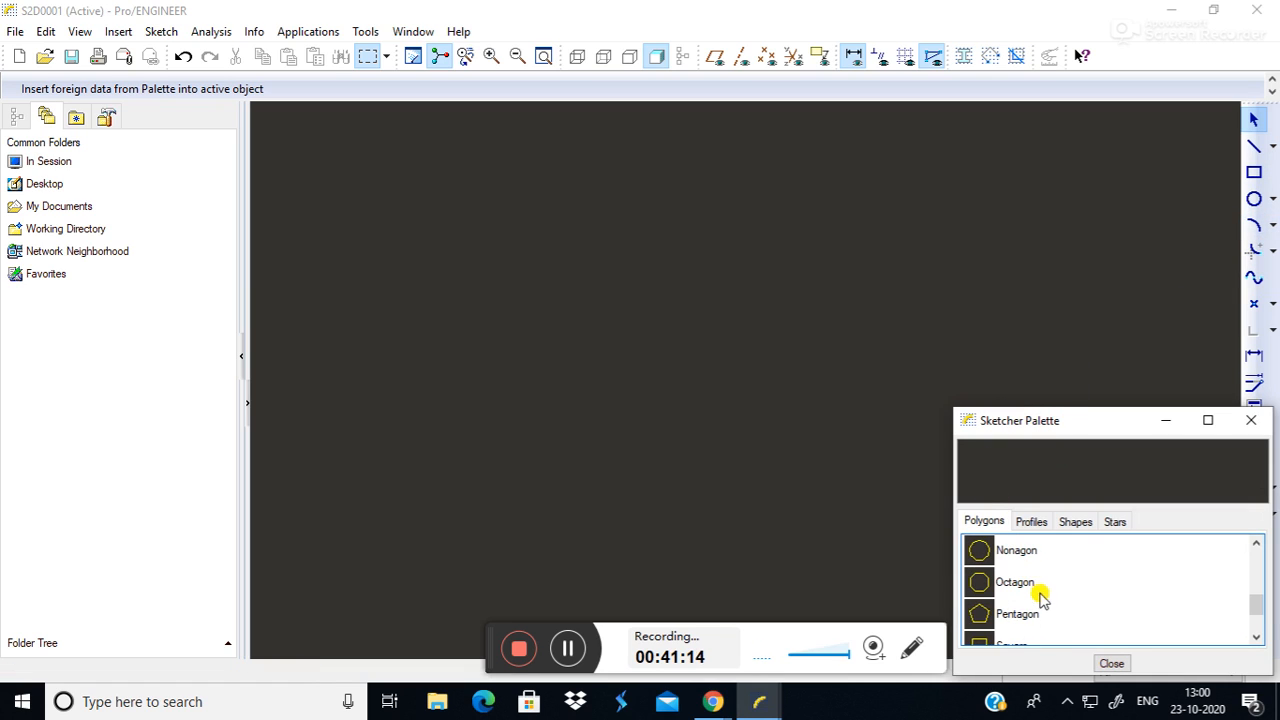
{"action": "scroll", "coordinate": [1040, 608], "scroll_direction": "up", "scroll_amount": 3}
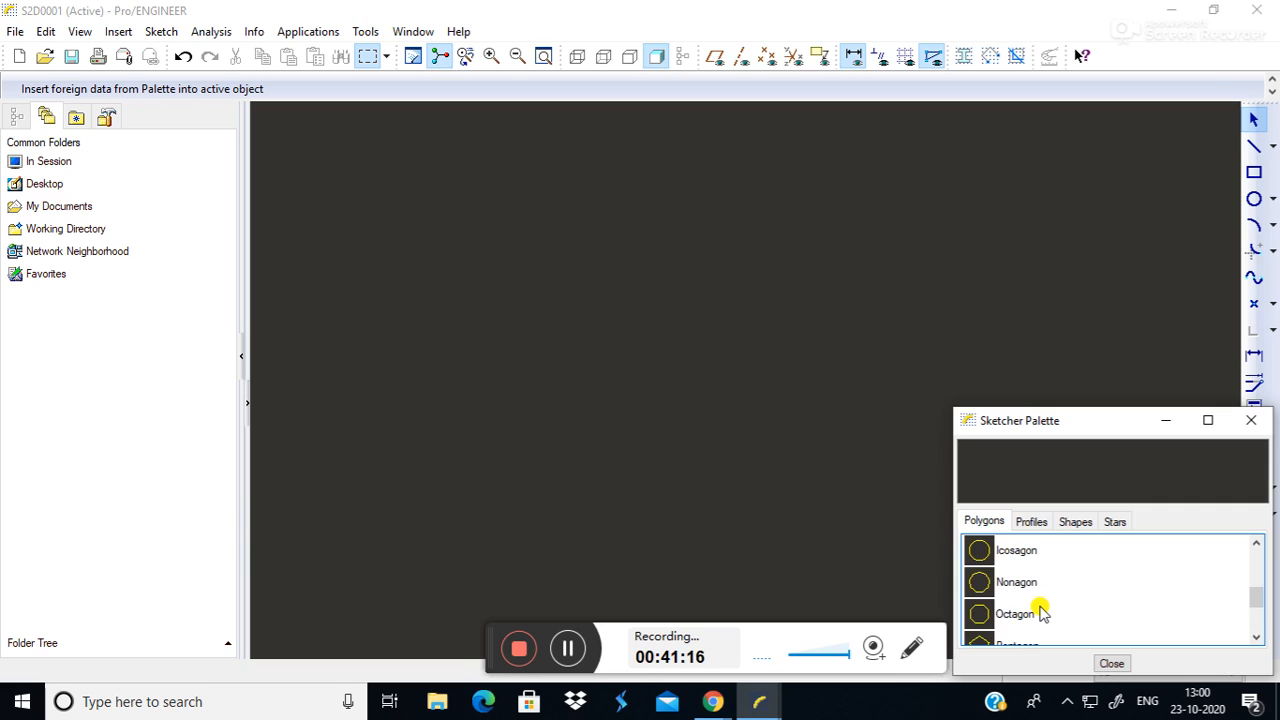
{"action": "left_click", "coordinate": [1030, 522]}
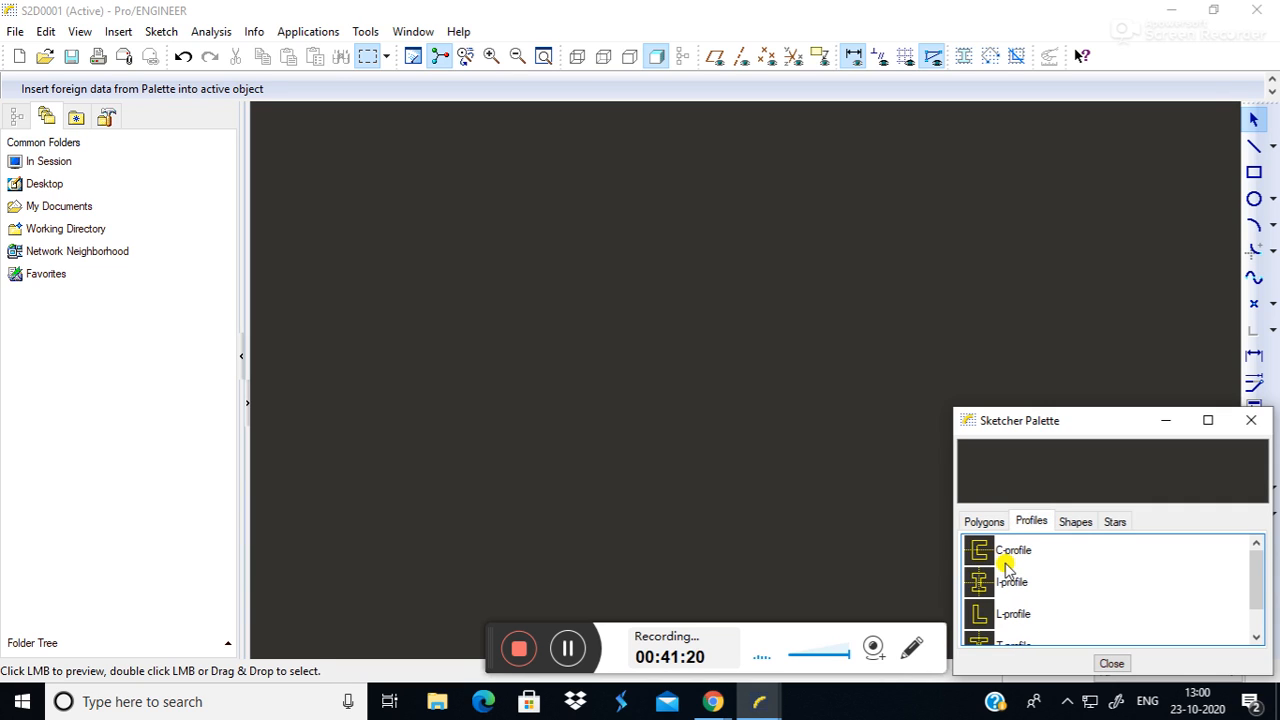
{"action": "scroll", "coordinate": [1006, 566], "scroll_direction": "down", "scroll_amount": 1}
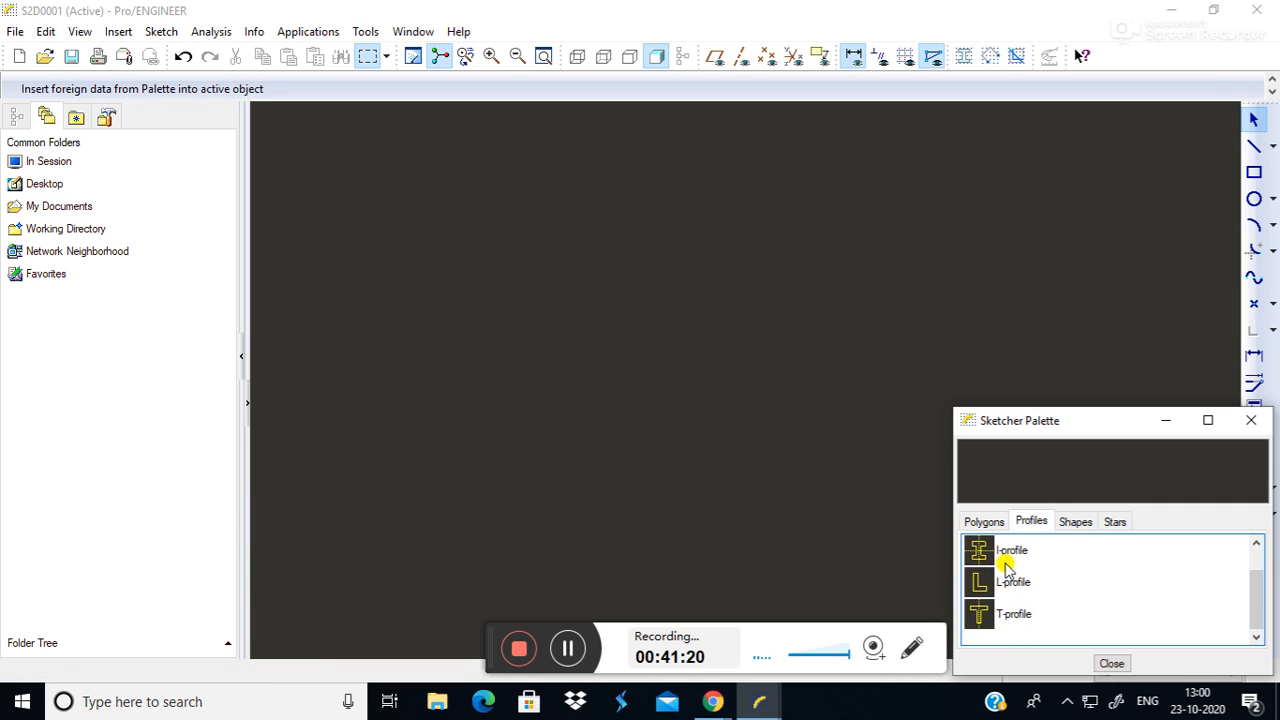
{"action": "left_click", "coordinate": [1075, 524]}
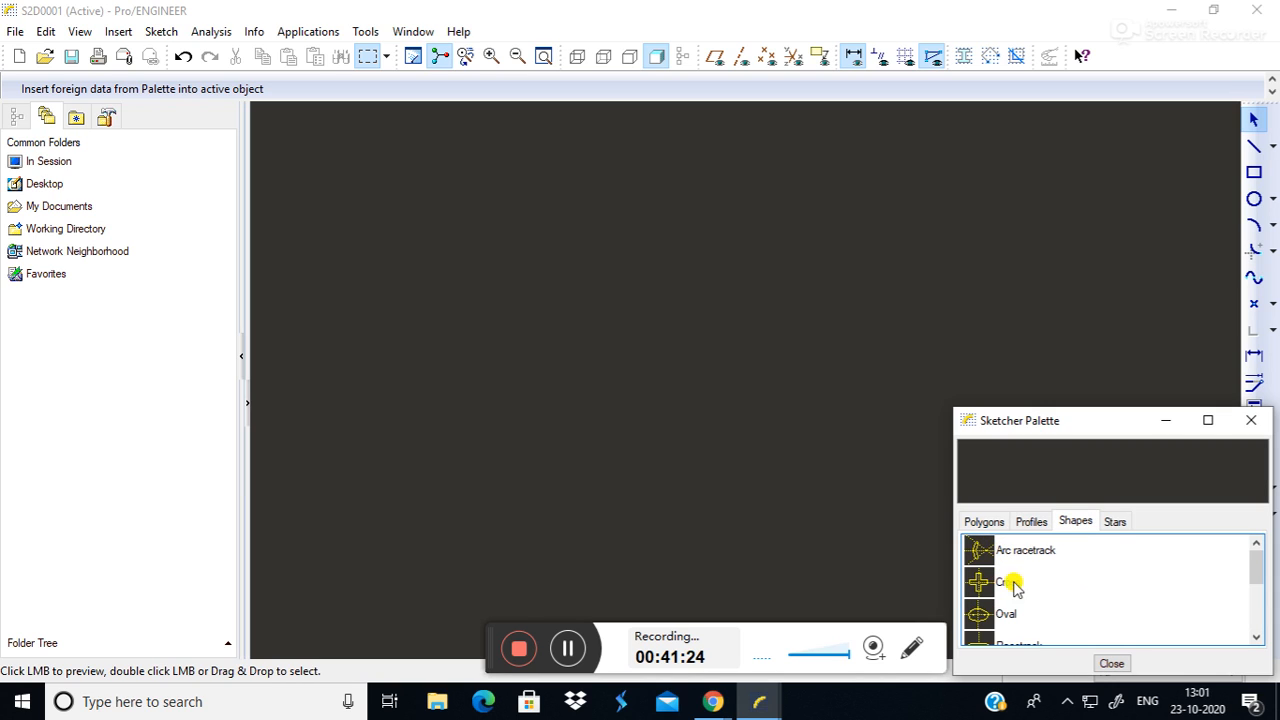
{"action": "scroll", "coordinate": [990, 584], "scroll_direction": "down", "scroll_amount": 1}
{"action": "scroll", "coordinate": [1000, 588], "scroll_direction": "down", "scroll_amount": 1}
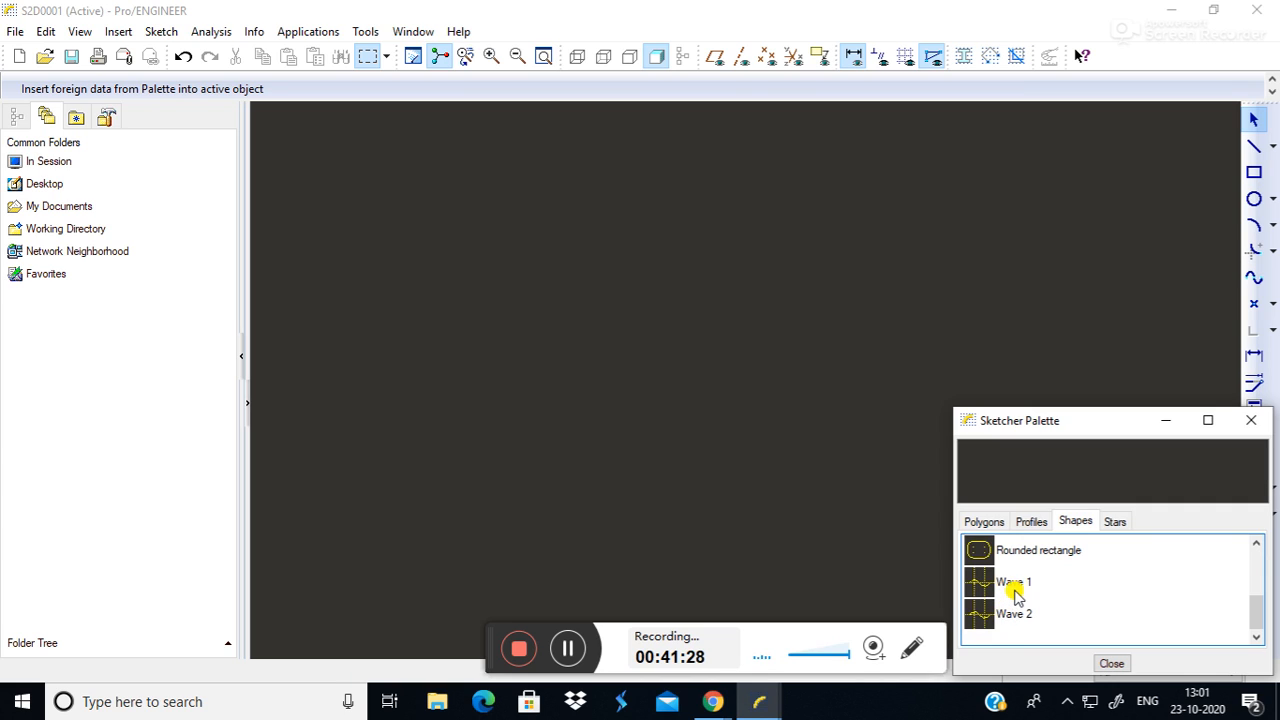
{"action": "scroll", "coordinate": [1015, 597], "scroll_direction": "up", "scroll_amount": 3}
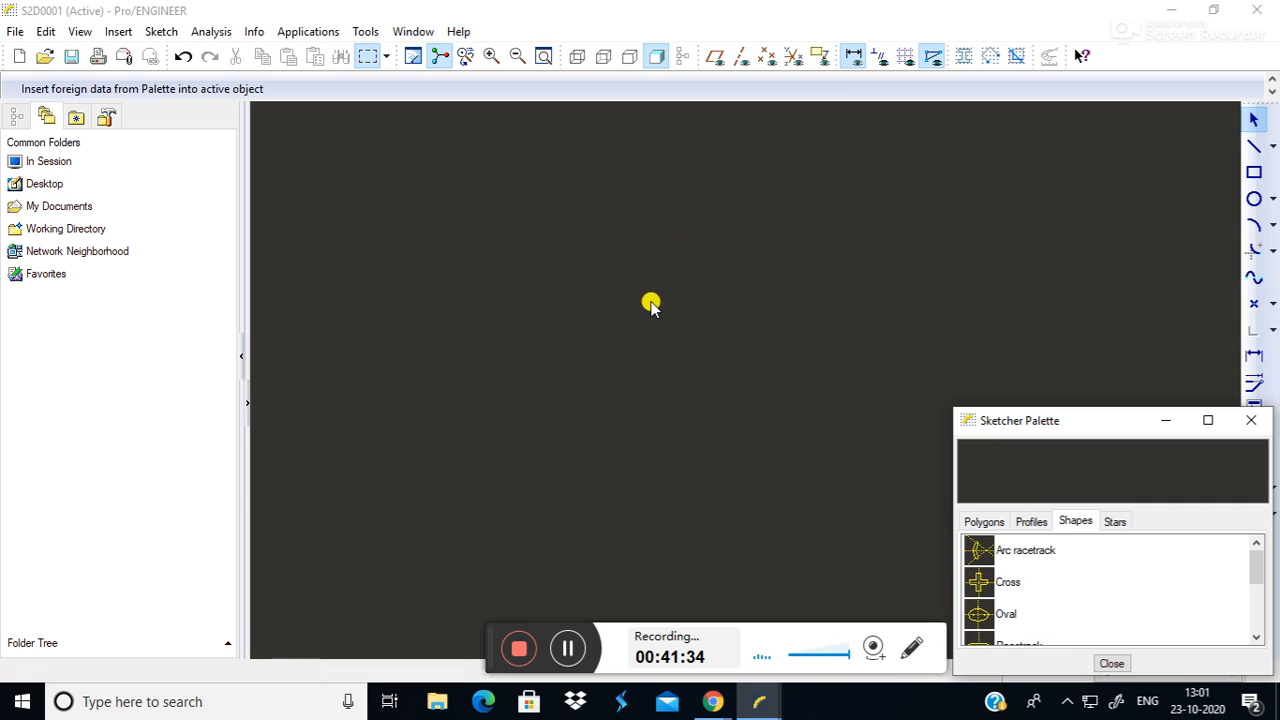
{"action": "left_click", "coordinate": [1030, 522]}
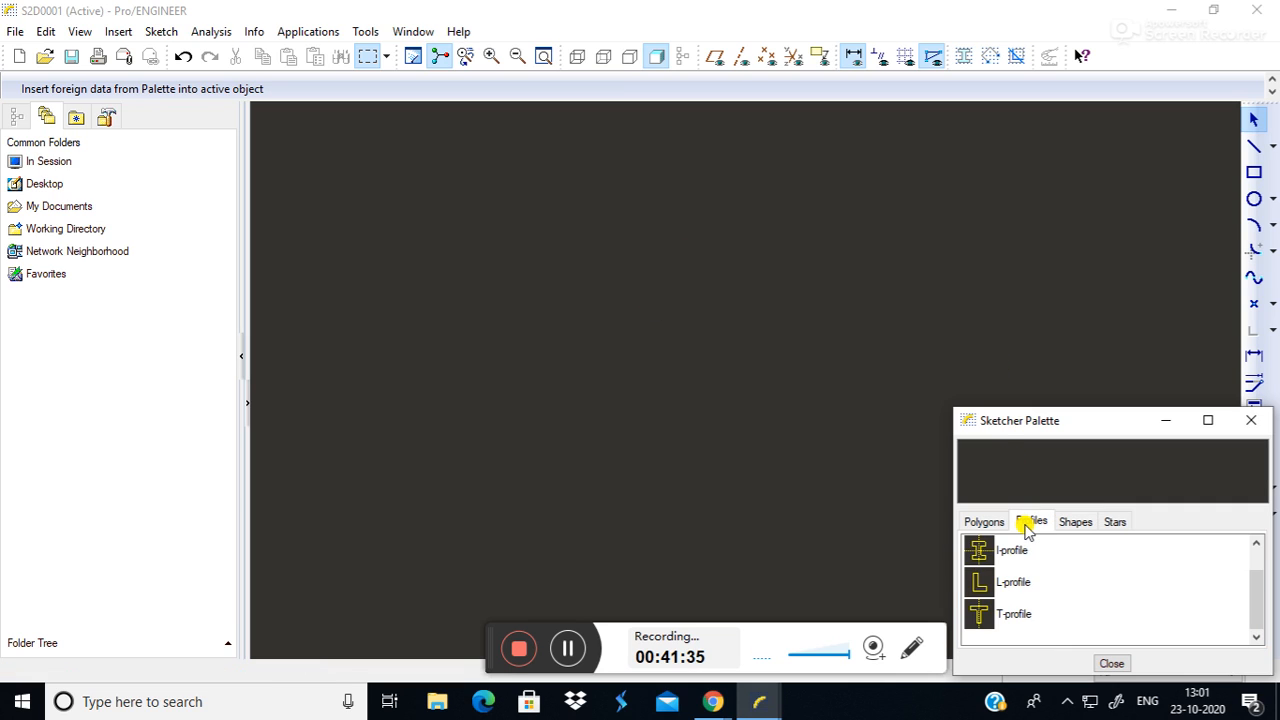
{"action": "left_click", "coordinate": [977, 553]}
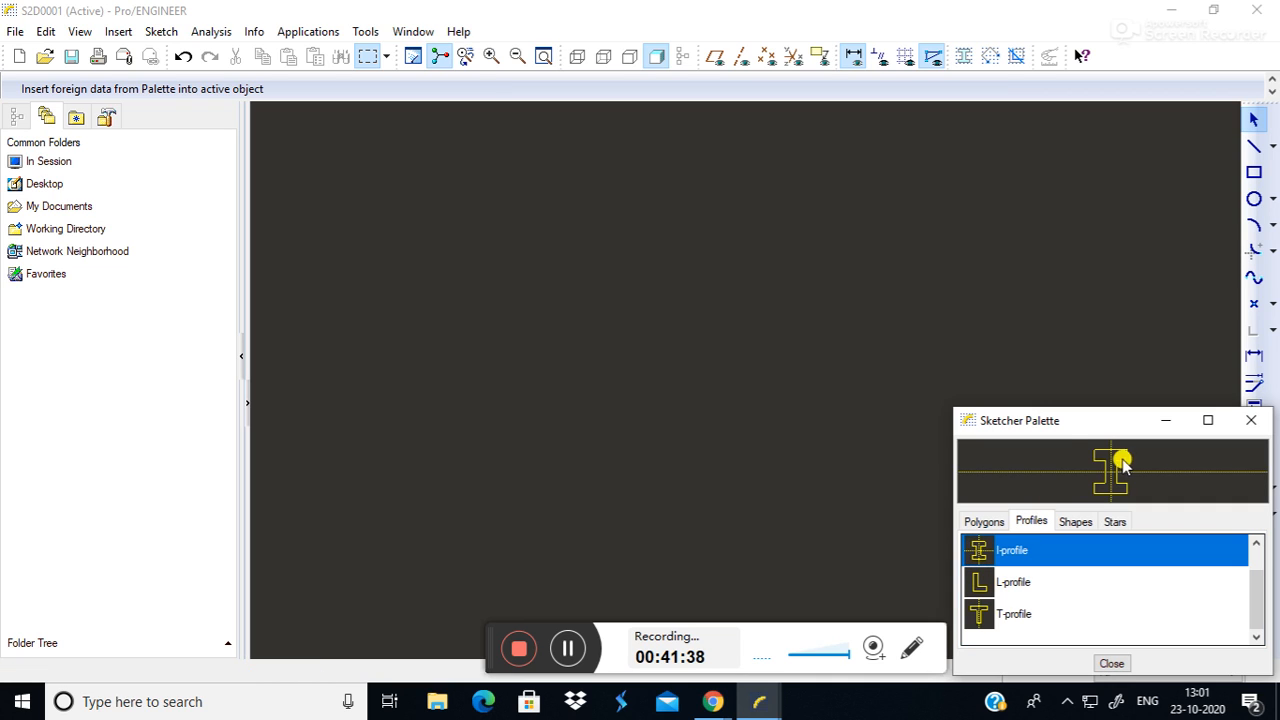
Draw a closed I-shaped outline with lines, about 34 wide, with a web about 21 high and flanges about 7.6 and 6.3 thick.
{"action": "left_click", "coordinate": [1253, 146]}
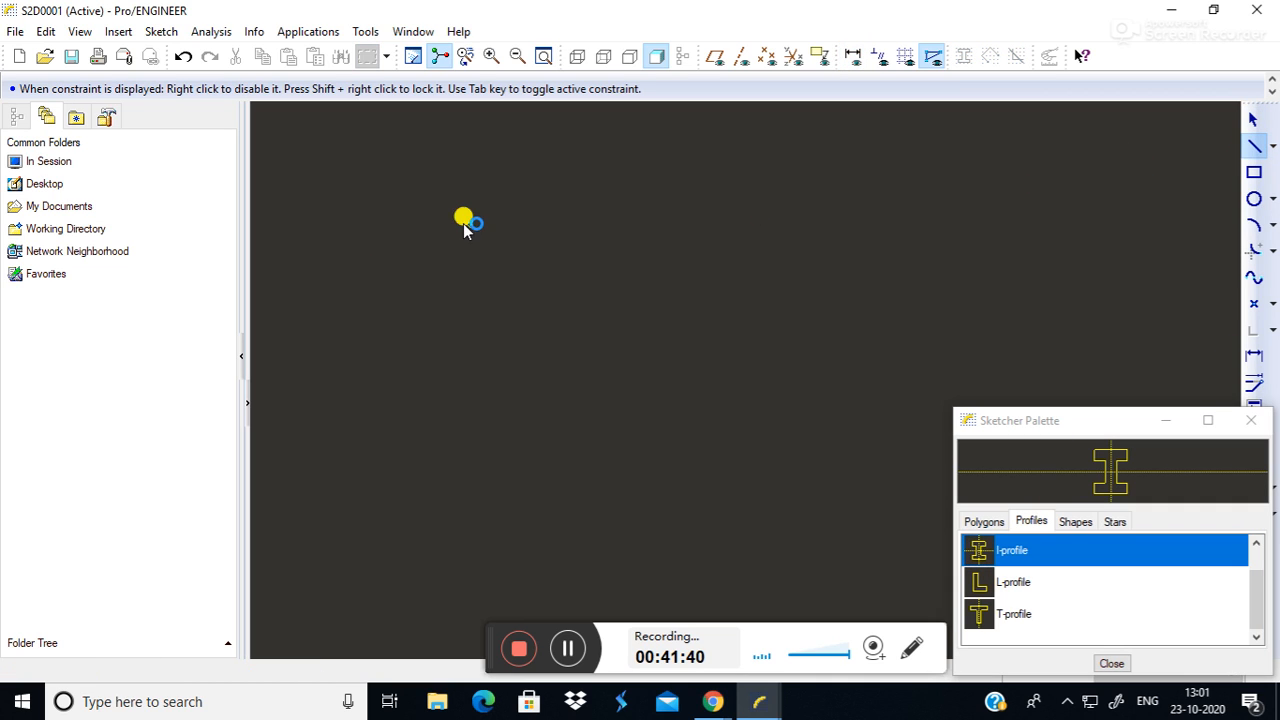
{"action": "left_click", "coordinate": [486, 219]}
{"action": "left_click", "coordinate": [807, 219]}
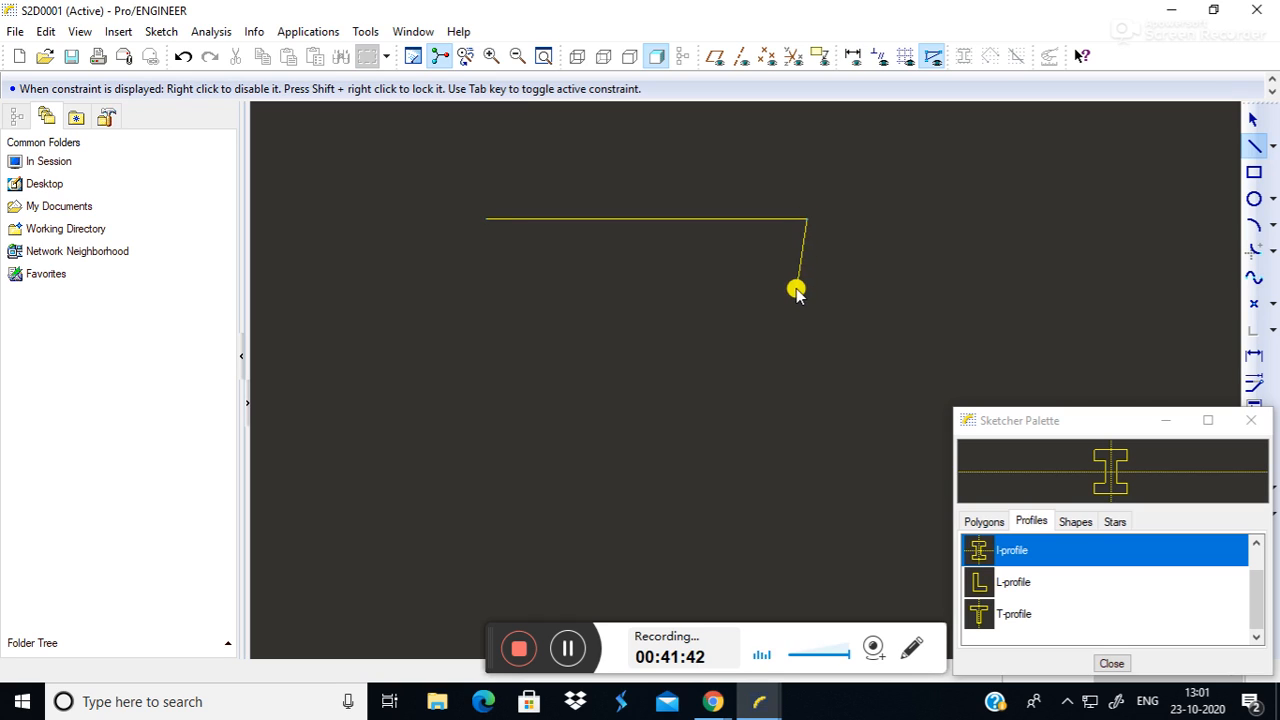
{"action": "left_click", "coordinate": [807, 290]}
{"action": "left_click", "coordinate": [706, 290]}
{"action": "left_click", "coordinate": [705, 486]}
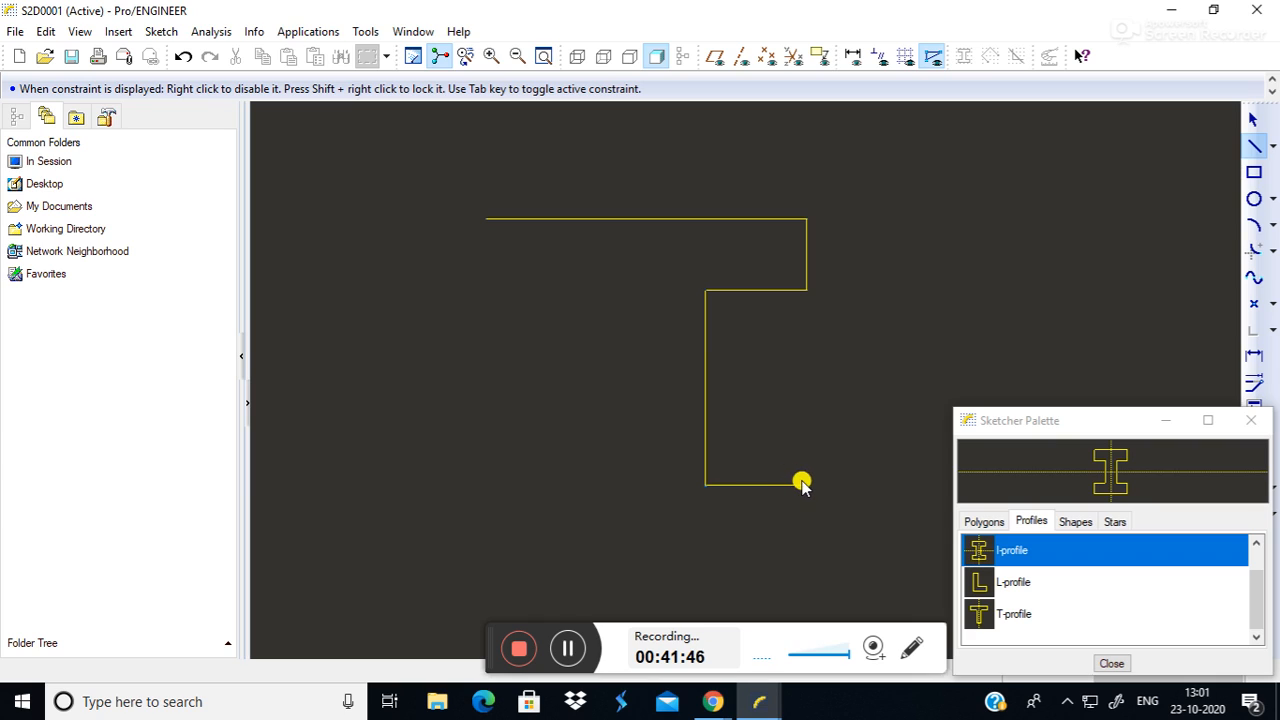
{"action": "left_click", "coordinate": [801, 485]}
{"action": "left_click", "coordinate": [800, 545]}
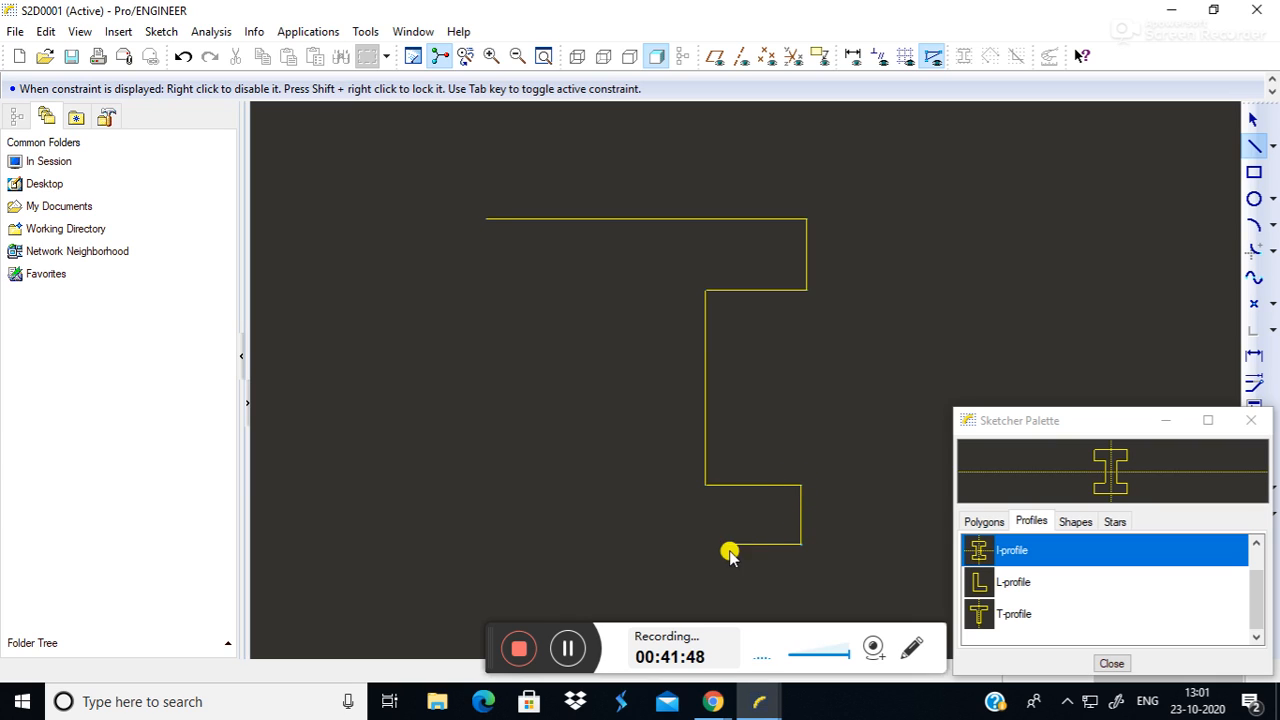
{"action": "left_click", "coordinate": [485, 545]}
{"action": "left_click", "coordinate": [486, 486]}
{"action": "left_click", "coordinate": [598, 486]}
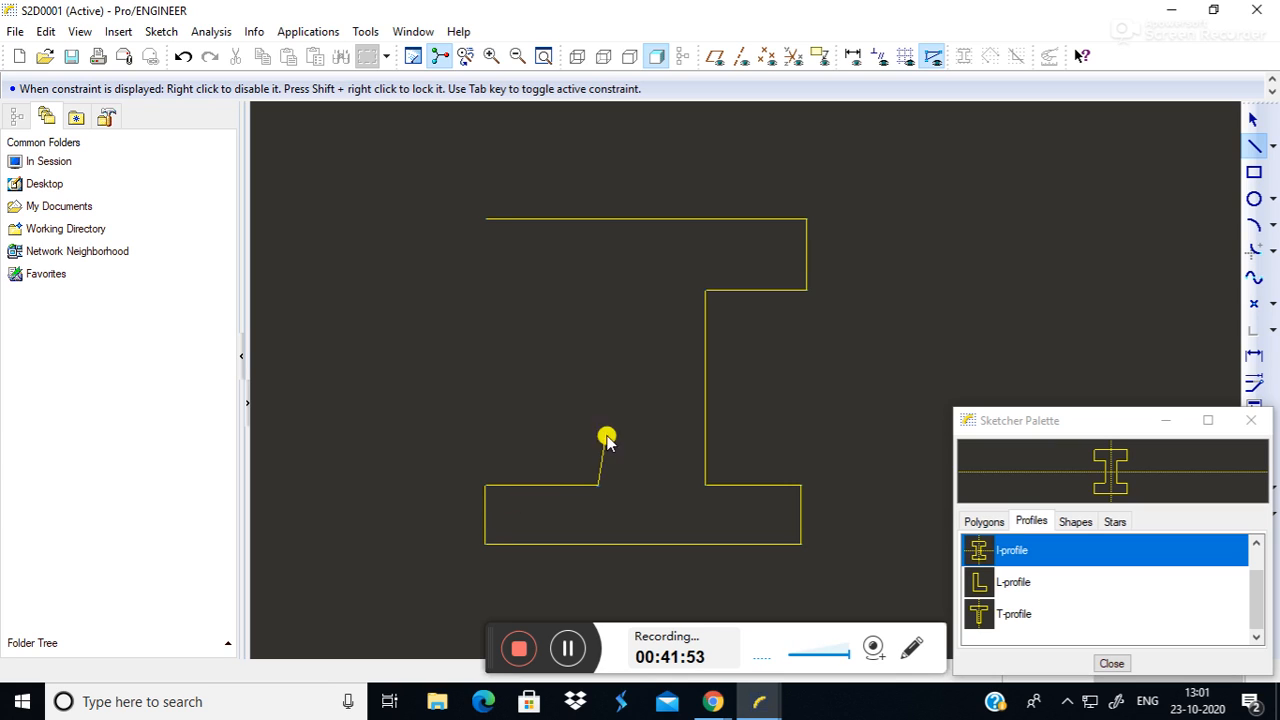
{"action": "left_click", "coordinate": [596, 290]}
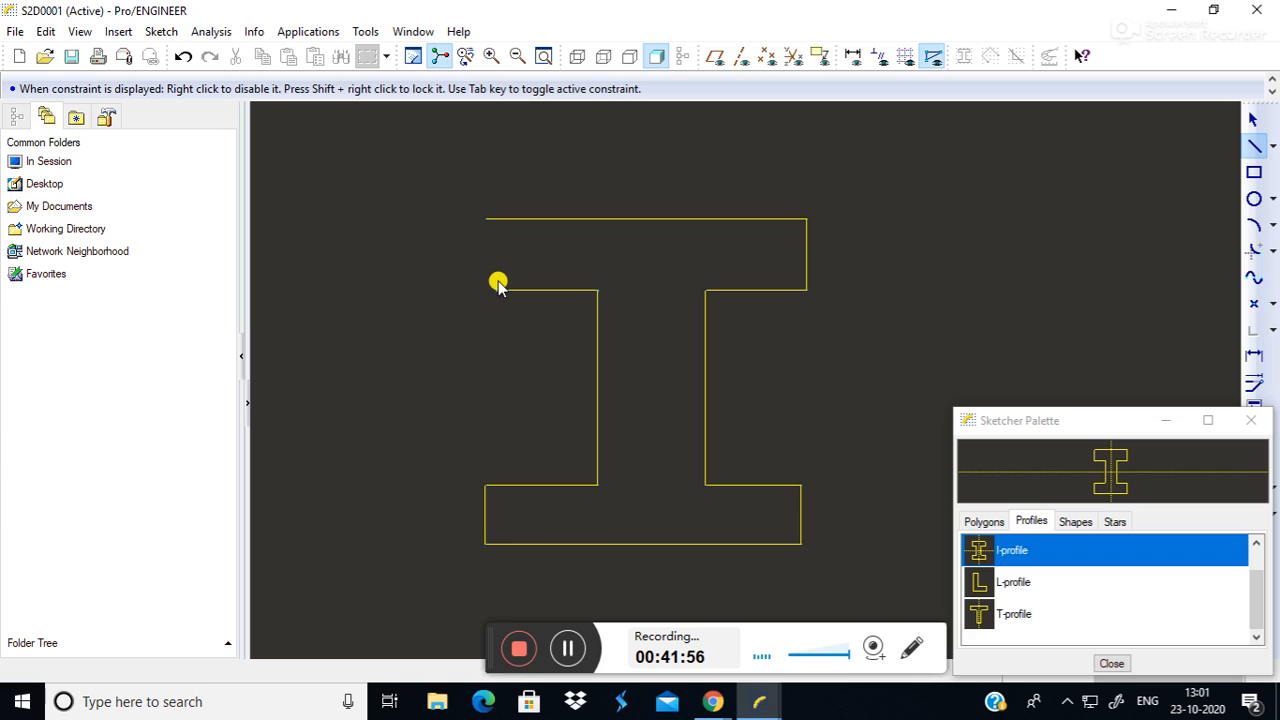
{"action": "left_click", "coordinate": [485, 288]}
{"action": "left_click", "coordinate": [484, 220]}
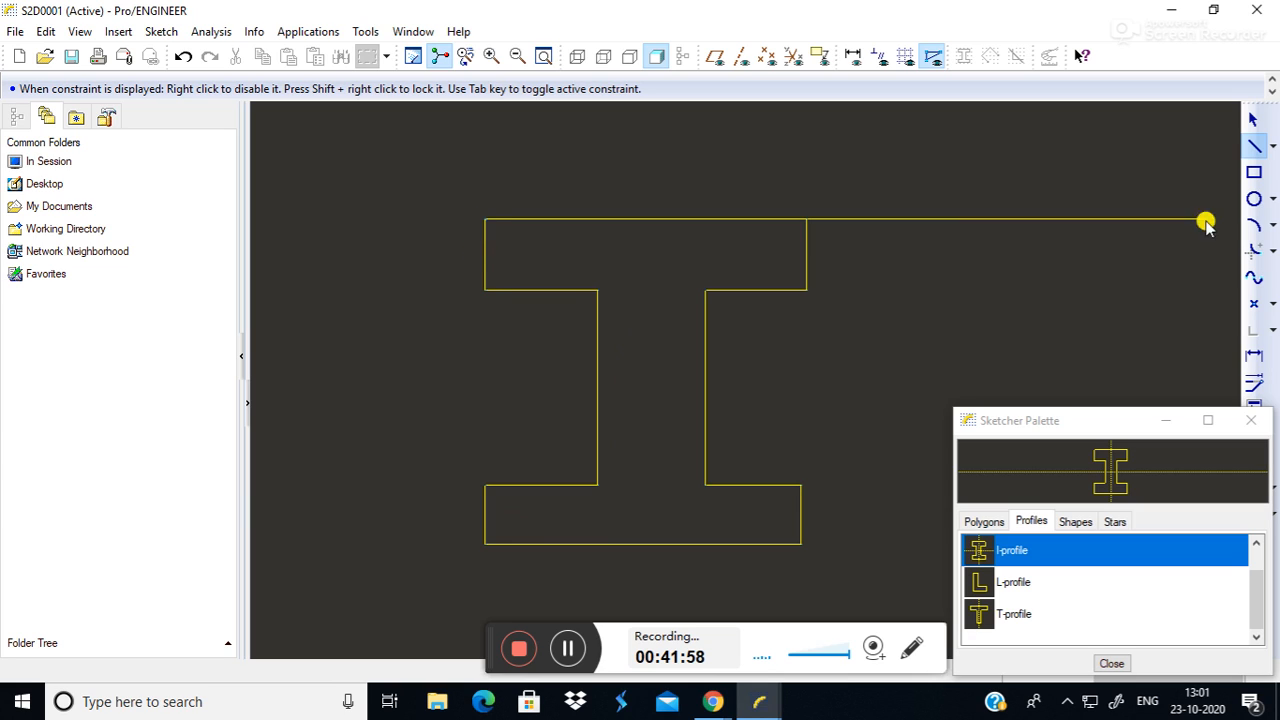
{"action": "left_click", "coordinate": [1254, 119]}
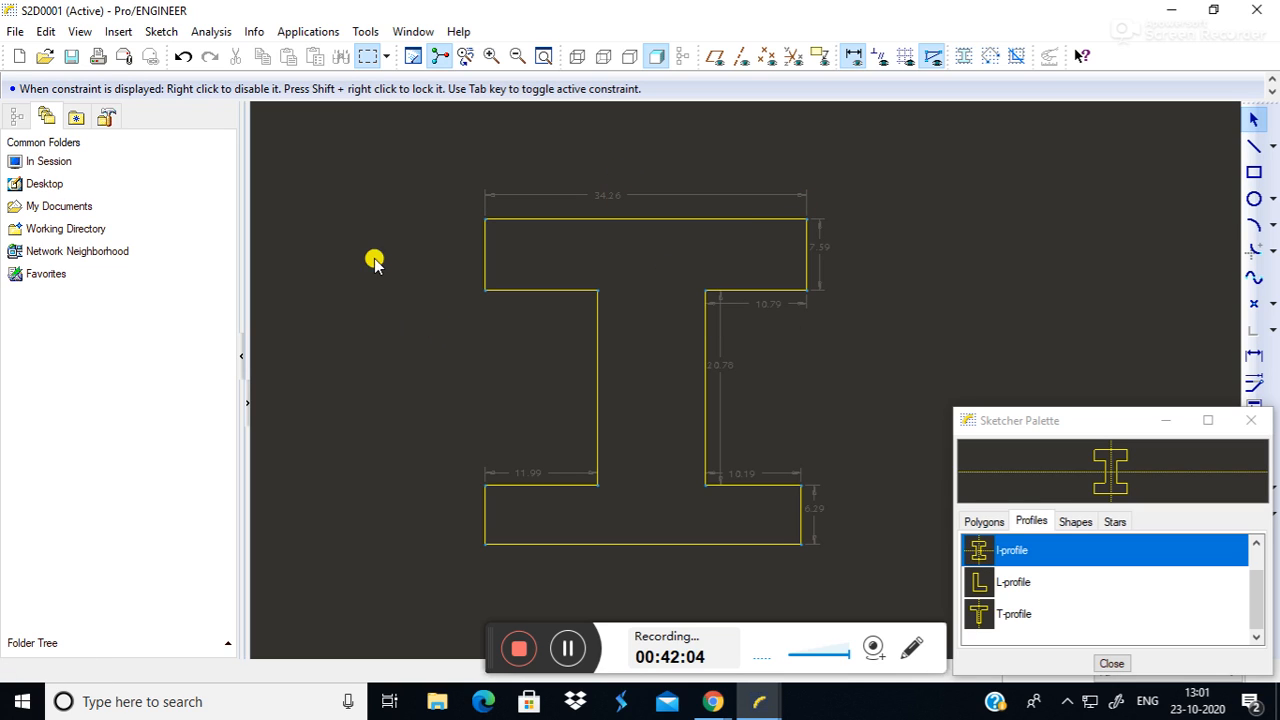
Select the whole hand-drawn I-shaped outline and delete it.
{"action": "mouse_move", "coordinate": [402, 133]}
{"action": "left_mouse_down"}
{"action": "mouse_move", "coordinate": [626, 509]}
{"action": "mouse_move", "coordinate": [834, 620]}
{"action": "mouse_move", "coordinate": [864, 612]}
{"action": "left_mouse_up"}
{"action": "key", "text": "Delete"}
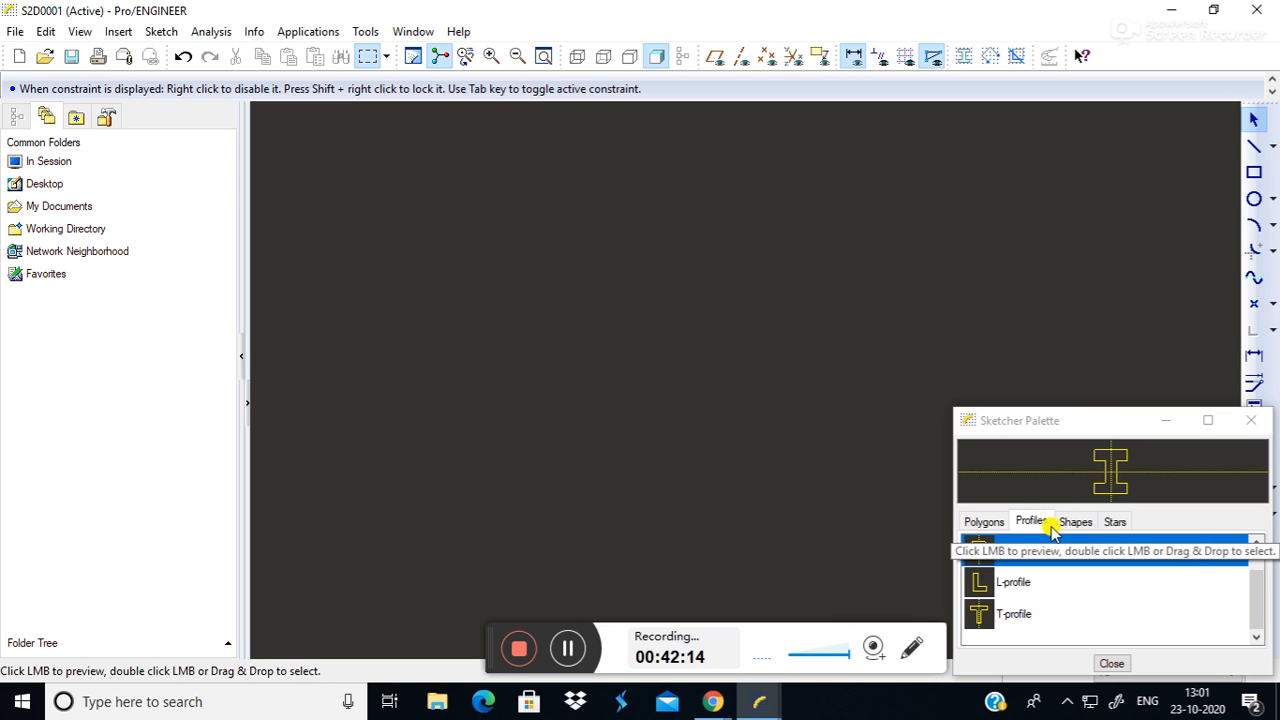
Look through the palette's polygon, profile, shape and star categories, reading the star list down to the 20-tip star.
{"action": "left_click", "coordinate": [970, 523]}
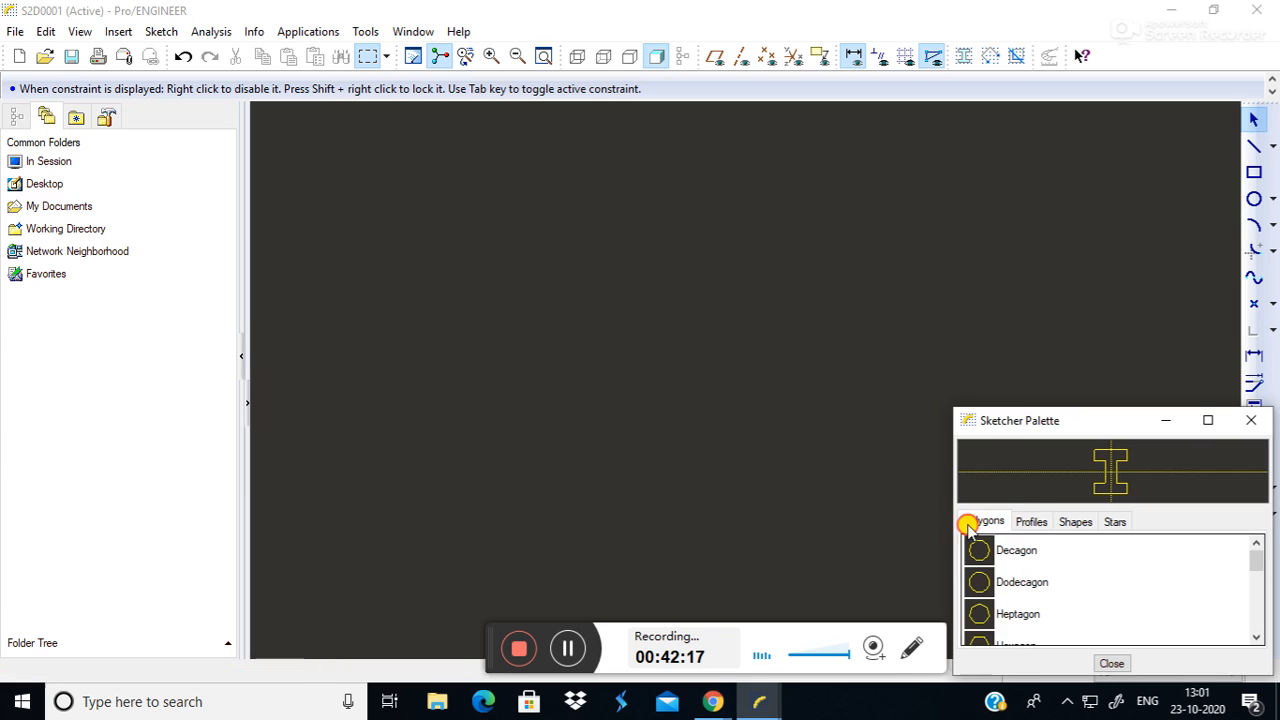
{"action": "left_click", "coordinate": [1033, 524]}
{"action": "scroll", "coordinate": [1102, 605], "scroll_direction": "up", "scroll_amount": 1}
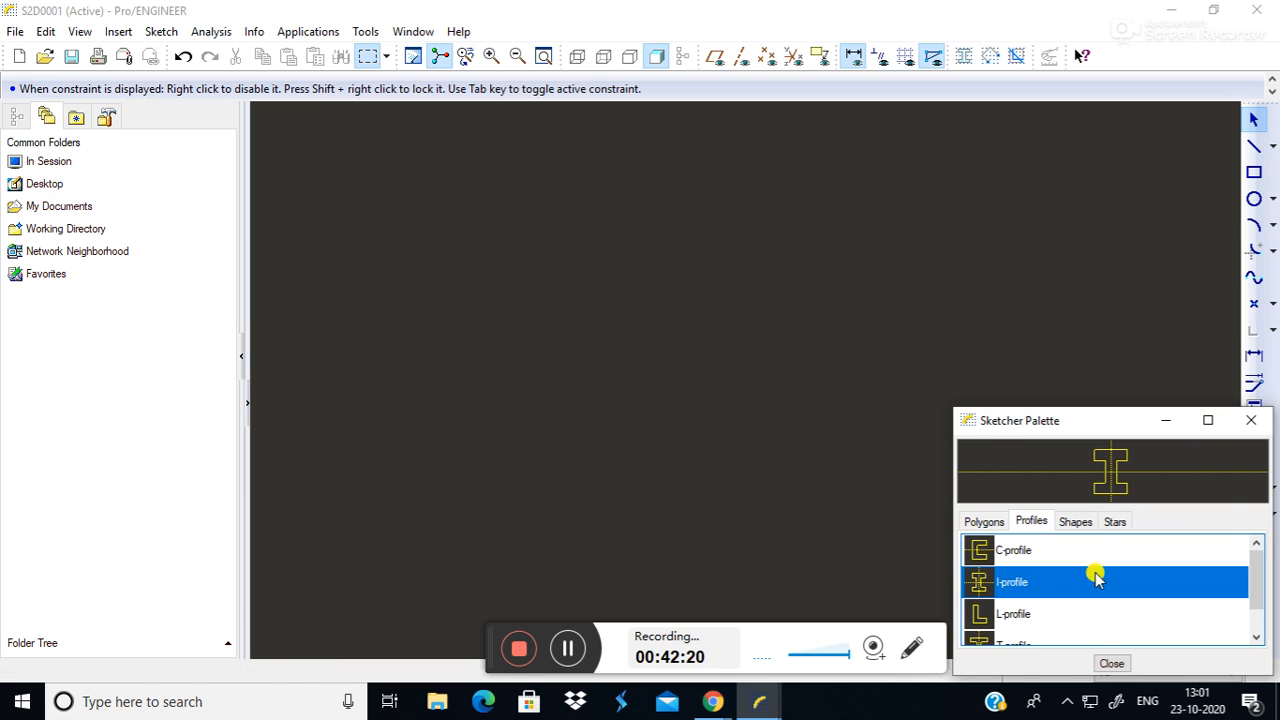
{"action": "left_click", "coordinate": [1066, 522]}
{"action": "scroll", "coordinate": [1049, 588], "scroll_direction": "down", "scroll_amount": 2}
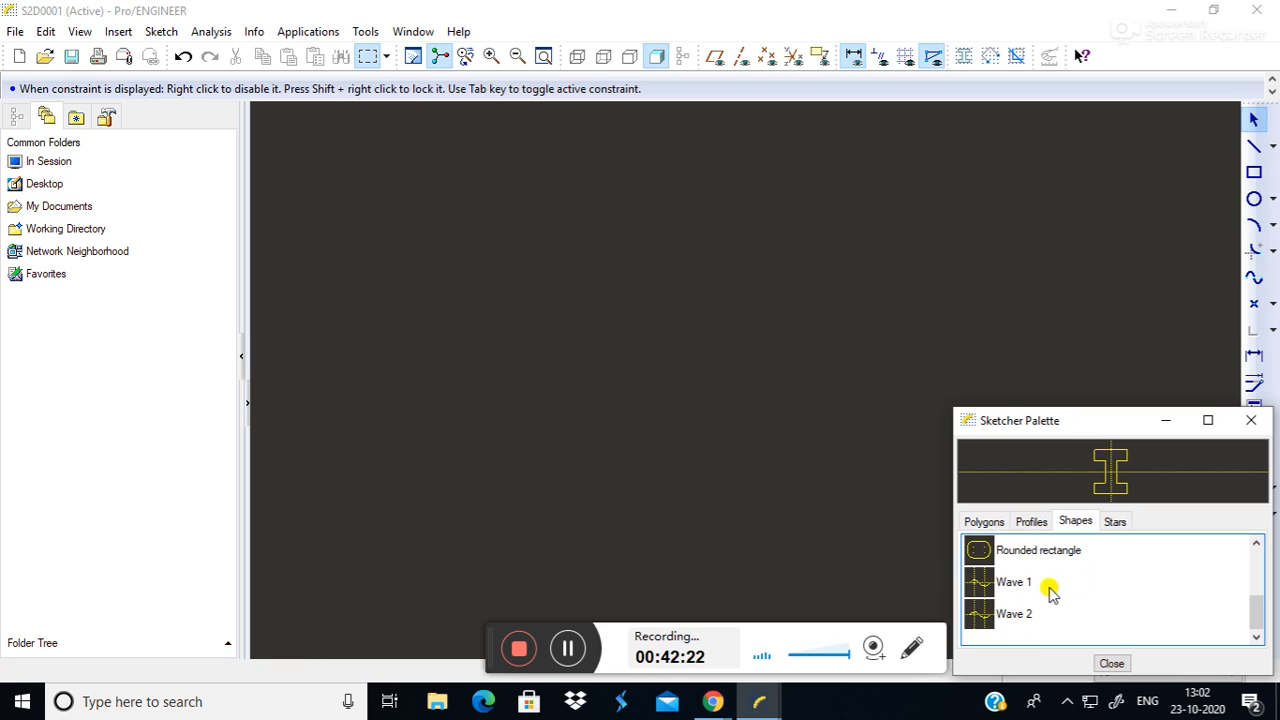
{"action": "left_click", "coordinate": [1112, 521]}
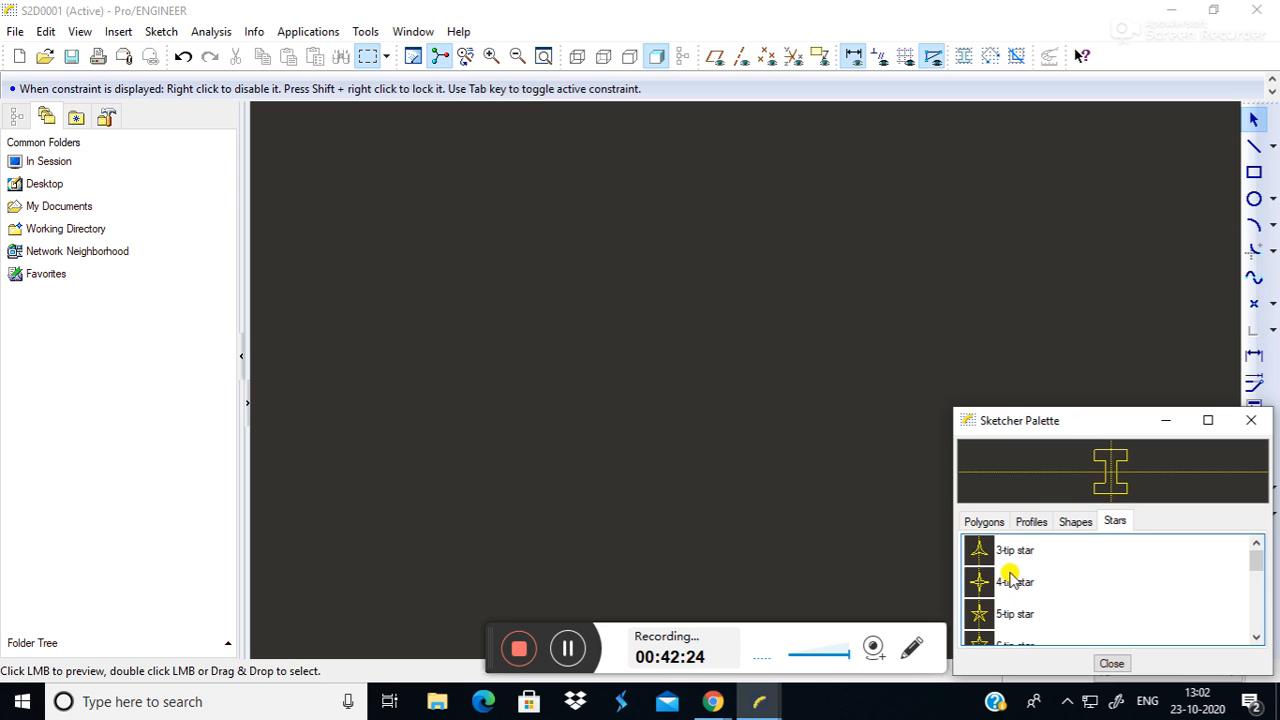
{"action": "scroll", "coordinate": [1018, 584], "scroll_direction": "down", "scroll_amount": 1}
{"action": "scroll", "coordinate": [1027, 596], "scroll_direction": "down", "scroll_amount": 2}
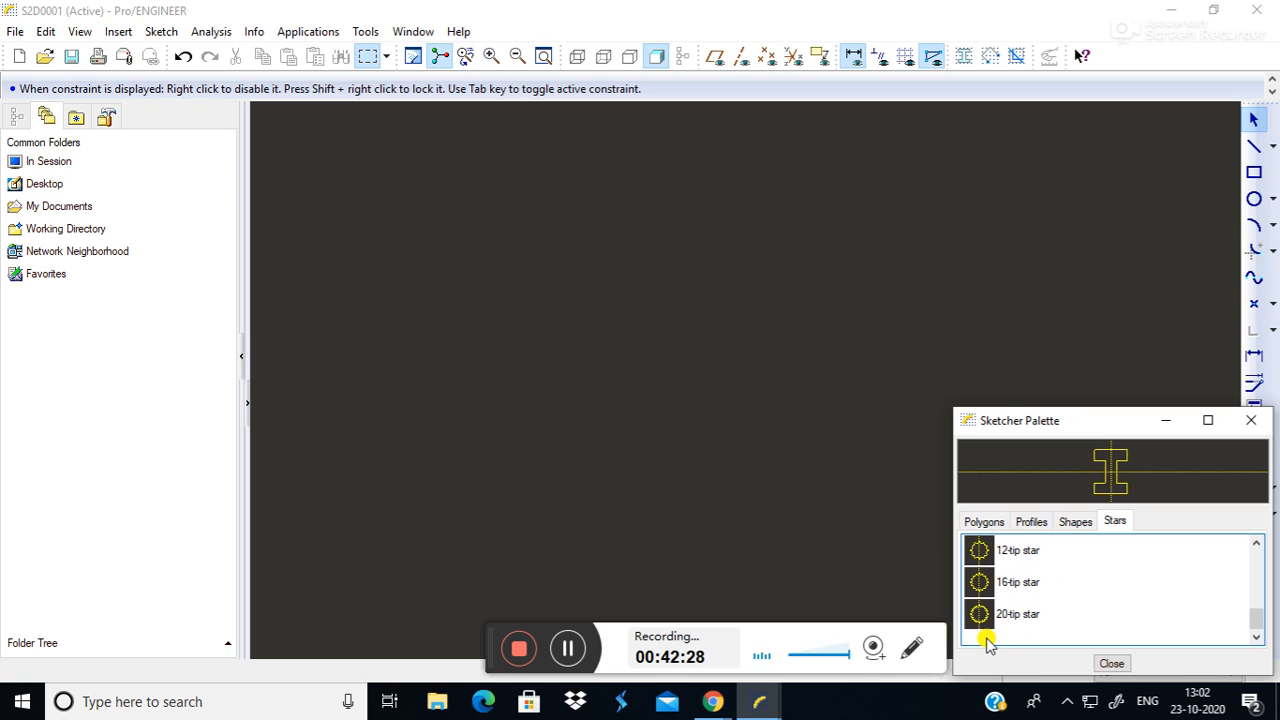
{"action": "scroll", "coordinate": [985, 585], "scroll_direction": "up", "scroll_amount": 1}
{"action": "scroll", "coordinate": [985, 593], "scroll_direction": "up", "scroll_amount": 2}
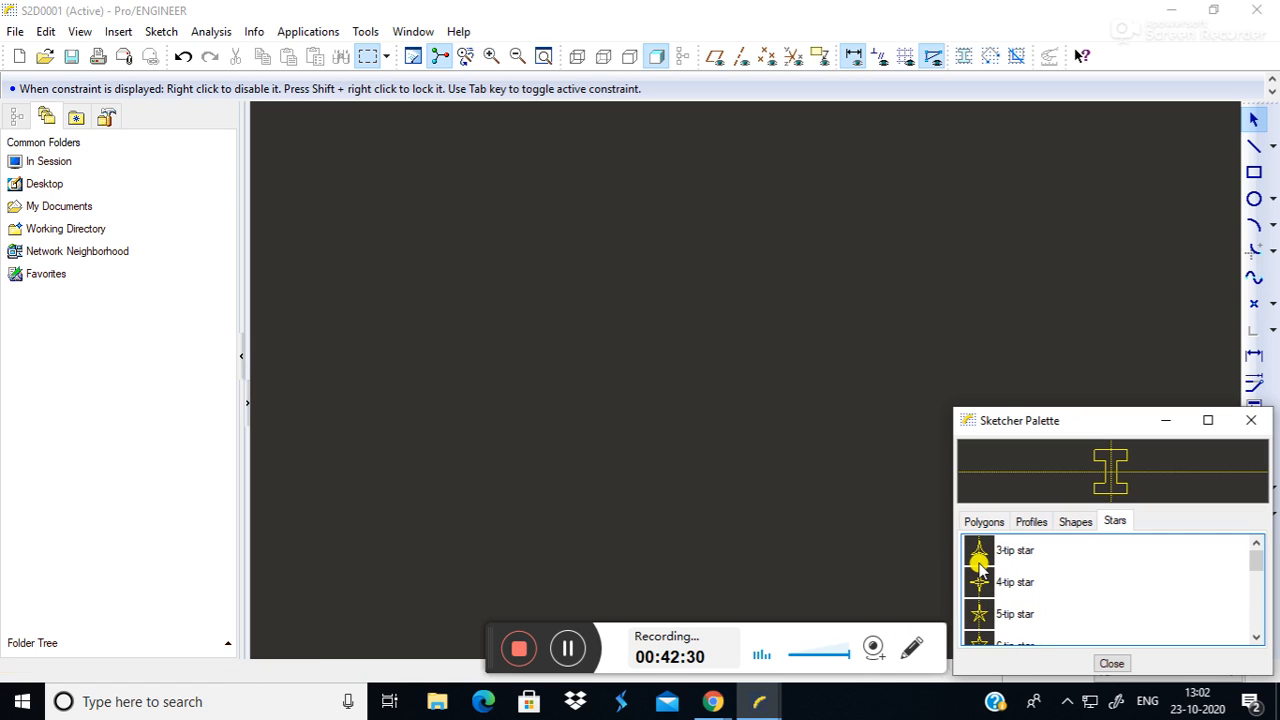
Preview the 3-tip, 4-tip, 5-tip and 8-tip stars in the palette.
{"action": "left_click", "coordinate": [985, 542]}
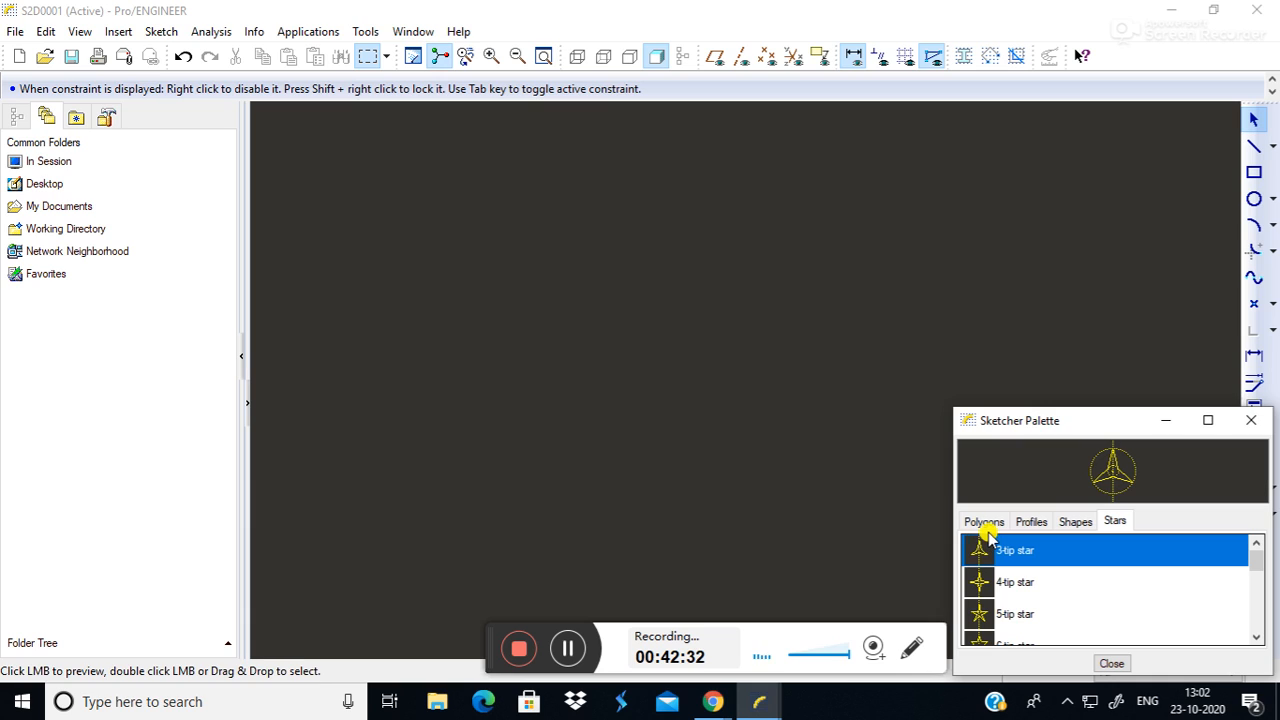
{"action": "left_click", "coordinate": [985, 582]}
{"action": "left_click", "coordinate": [982, 614]}
{"action": "scroll", "coordinate": [985, 630], "scroll_direction": "down", "scroll_amount": 2}
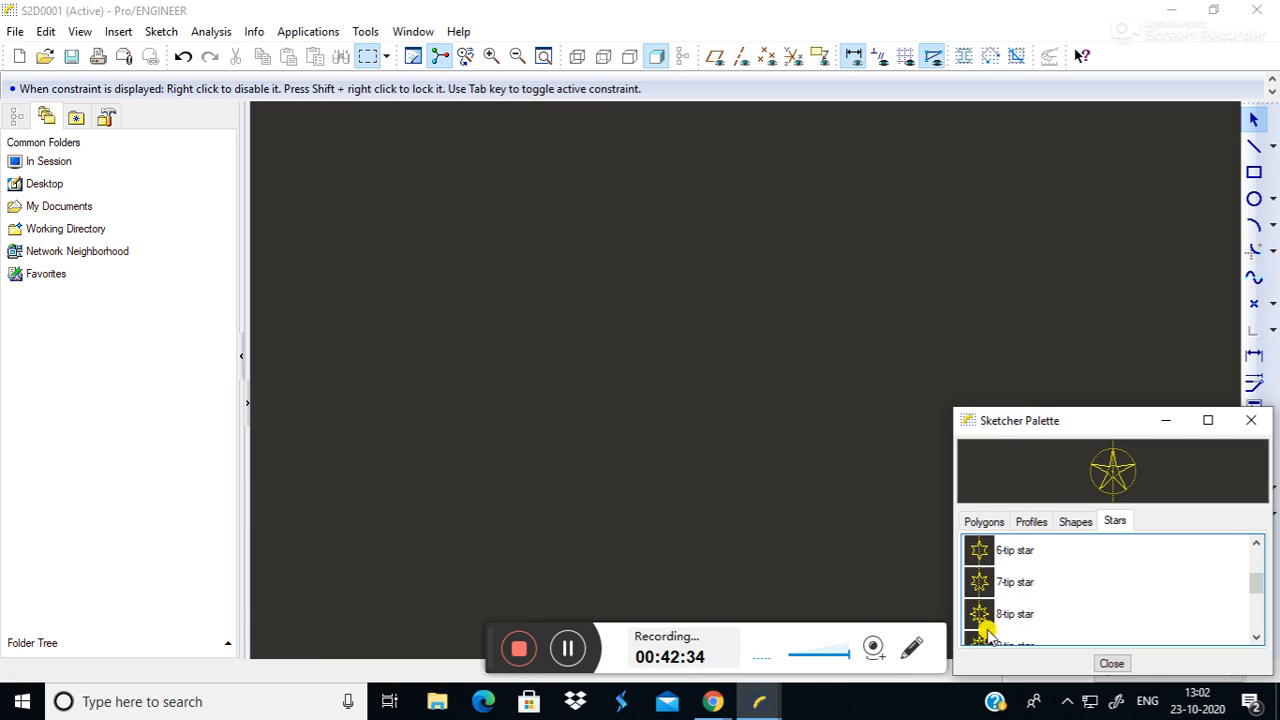
{"action": "left_click", "coordinate": [982, 614]}
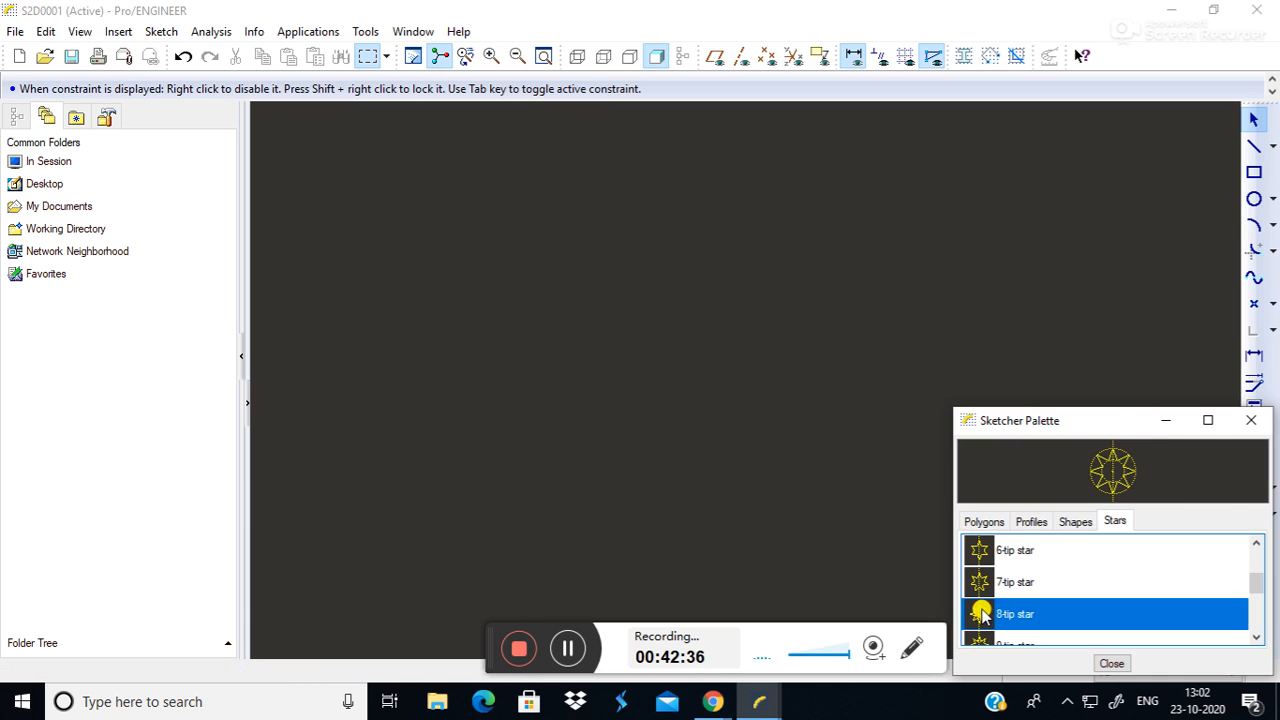
Find the pentagon among the palette's polygons and preview it.
{"action": "left_click", "coordinate": [968, 519]}
{"action": "scroll", "coordinate": [986, 606], "scroll_direction": "down", "scroll_amount": 2}
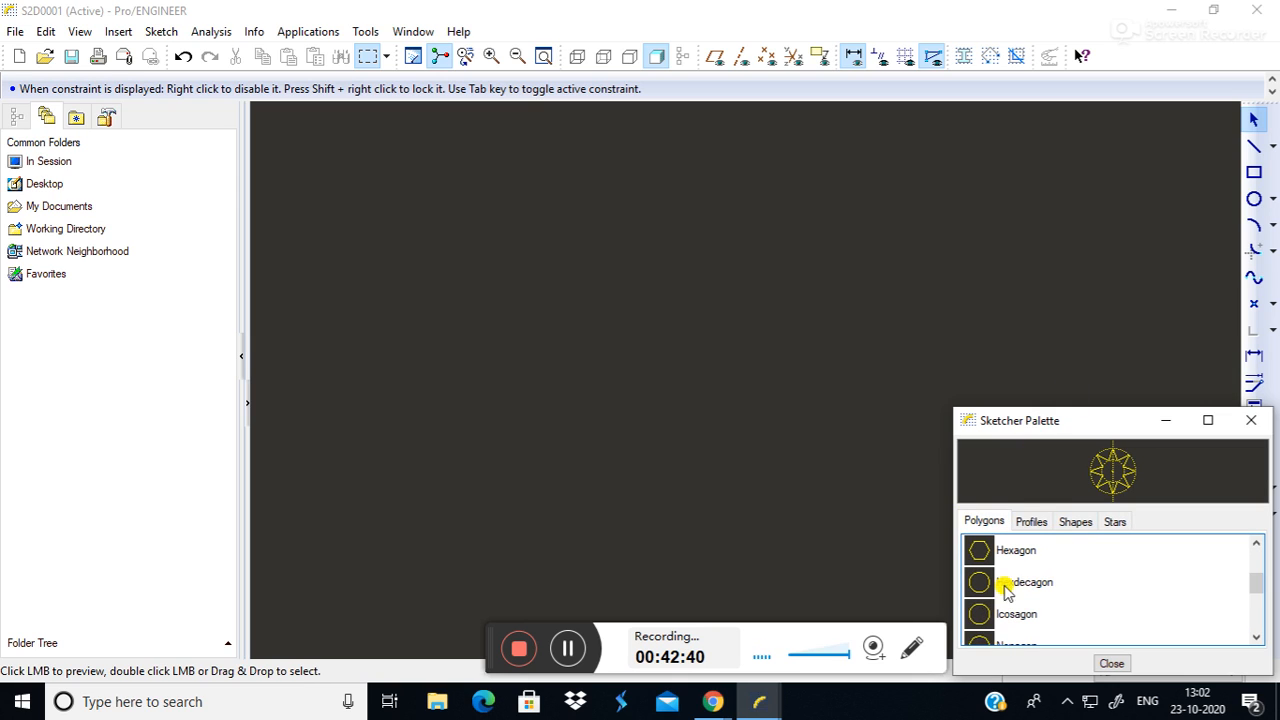
{"action": "left_click", "coordinate": [983, 551]}
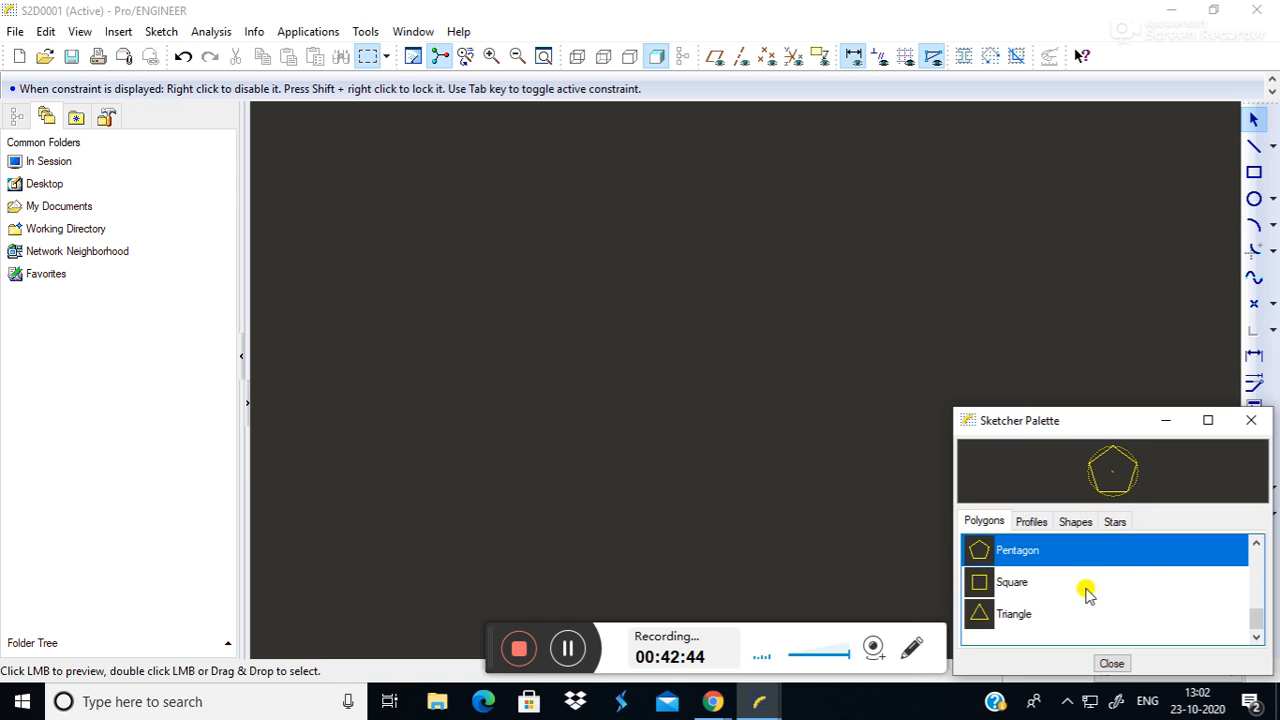
Try placing the palette pentagon in the upper middle of the sketch with 0 rotation, and cancel the placement.
{"action": "left_click", "coordinate": [579, 278]}
{"action": "left_click", "coordinate": [1094, 482]}
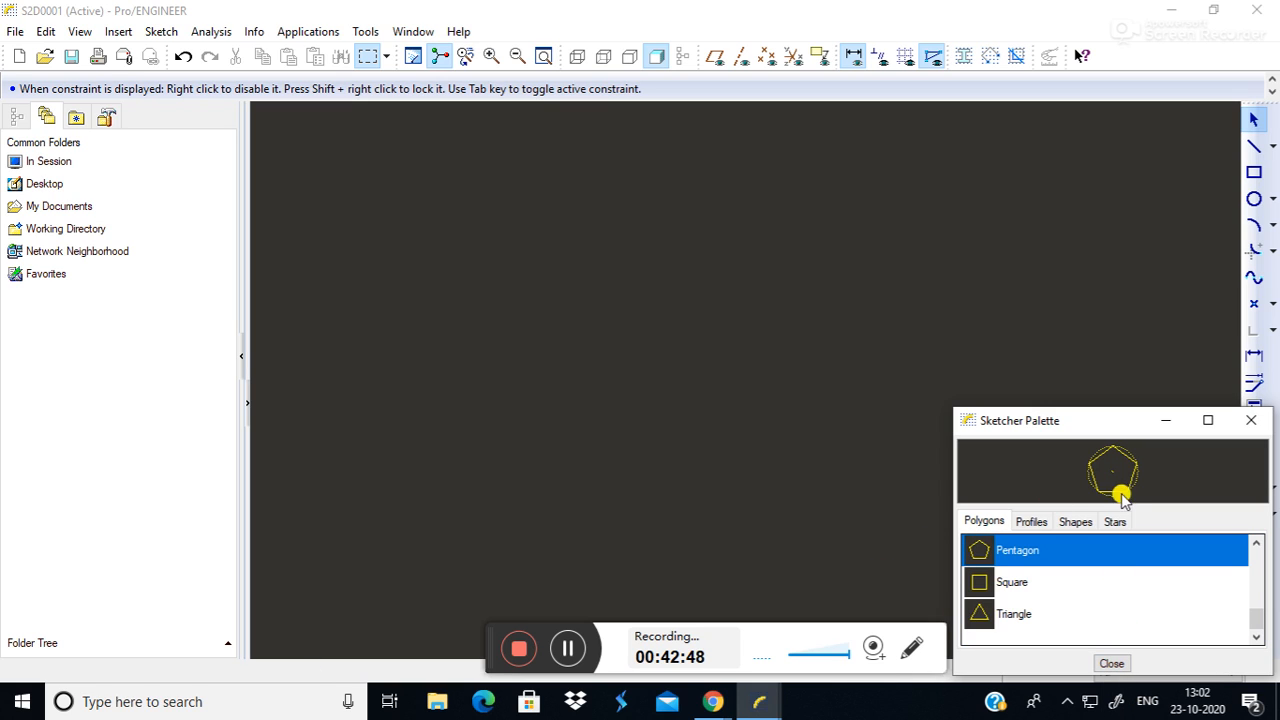
{"action": "left_click_drag", "start_coordinate": [1105, 484], "coordinate": [640, 285]}
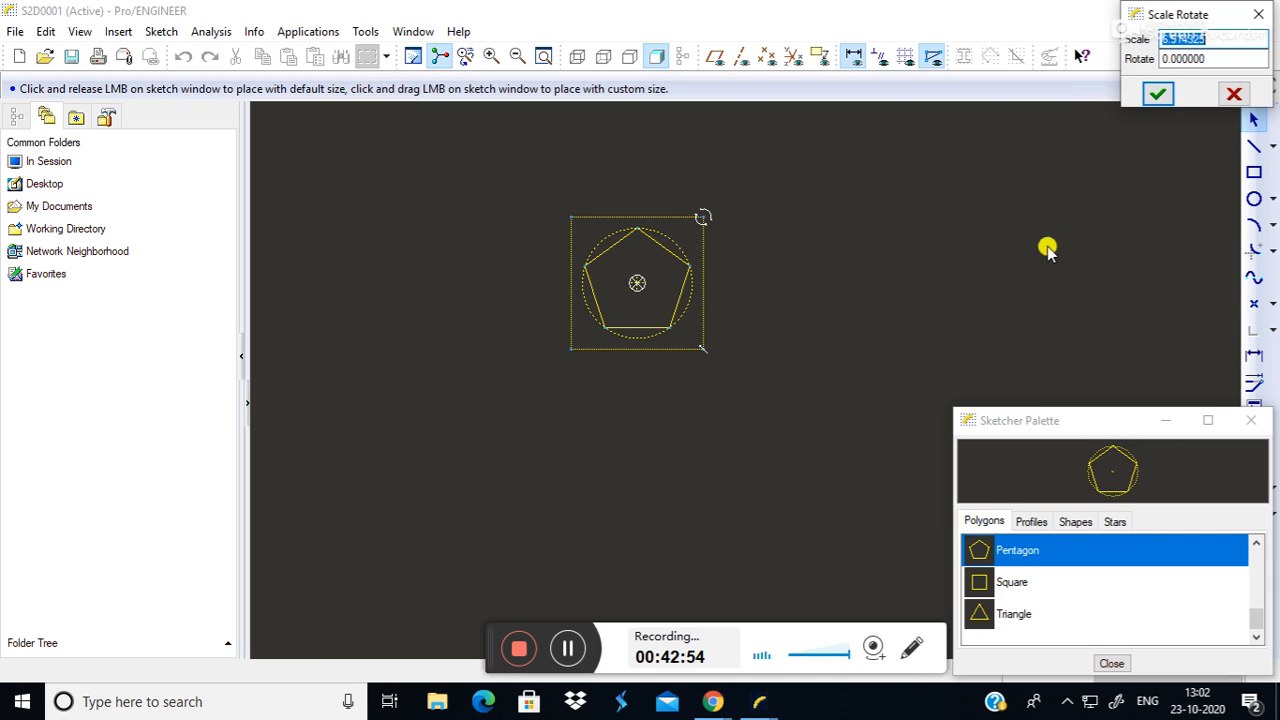
{"action": "left_click", "coordinate": [1231, 97]}
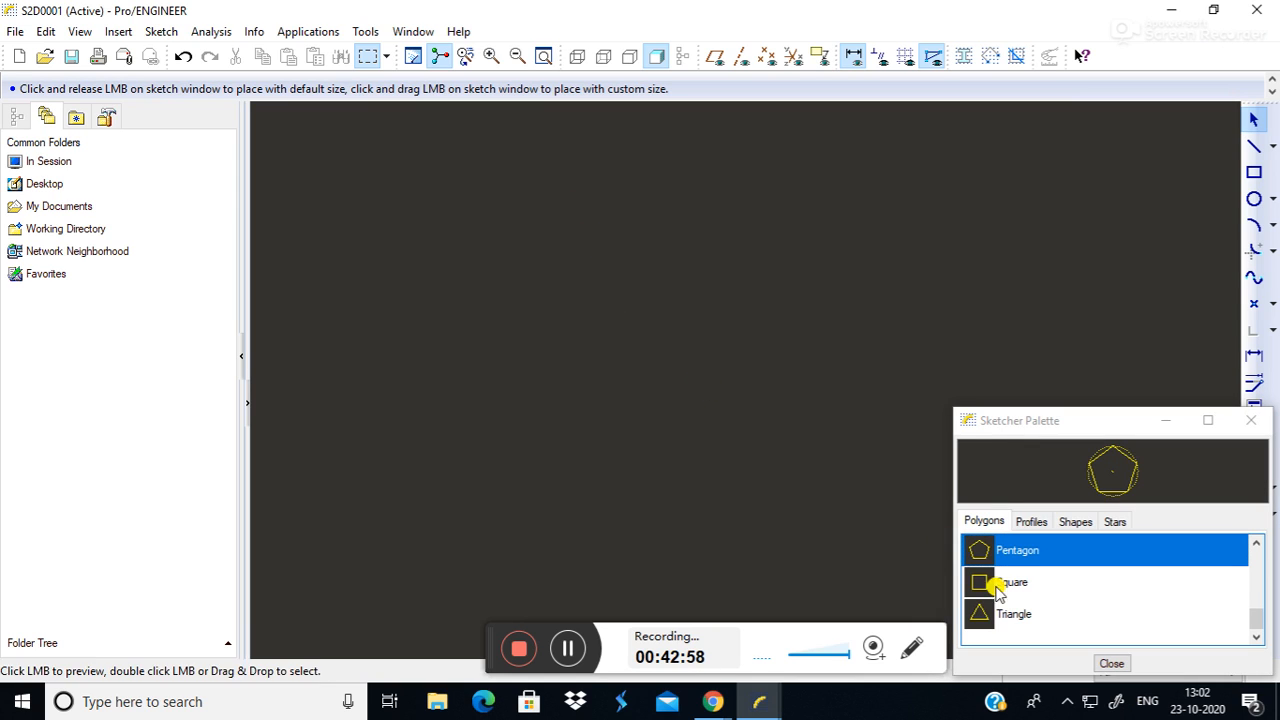
Try to place the palette pentagon in the empty sketch.
{"action": "left_click", "coordinate": [1122, 466]}
{"action": "left_click_drag", "start_coordinate": [438, 244], "coordinate": [594, 418]}
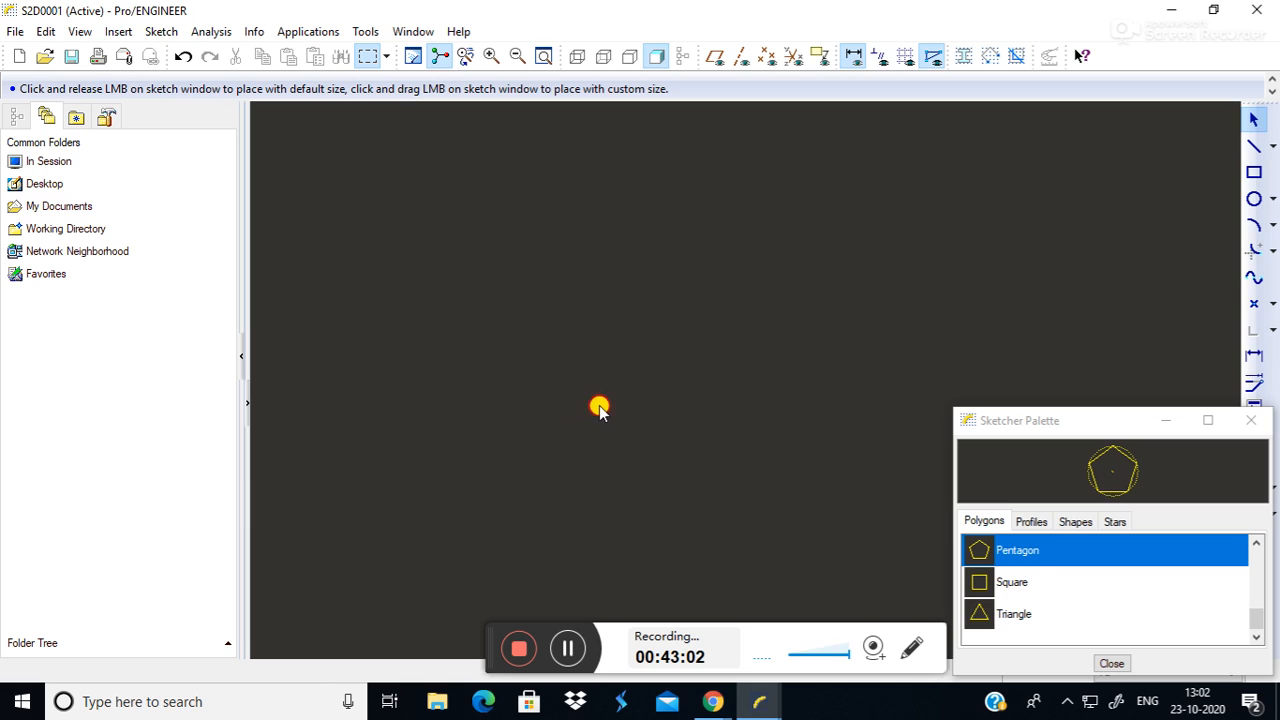
{"action": "left_click", "coordinate": [982, 556]}
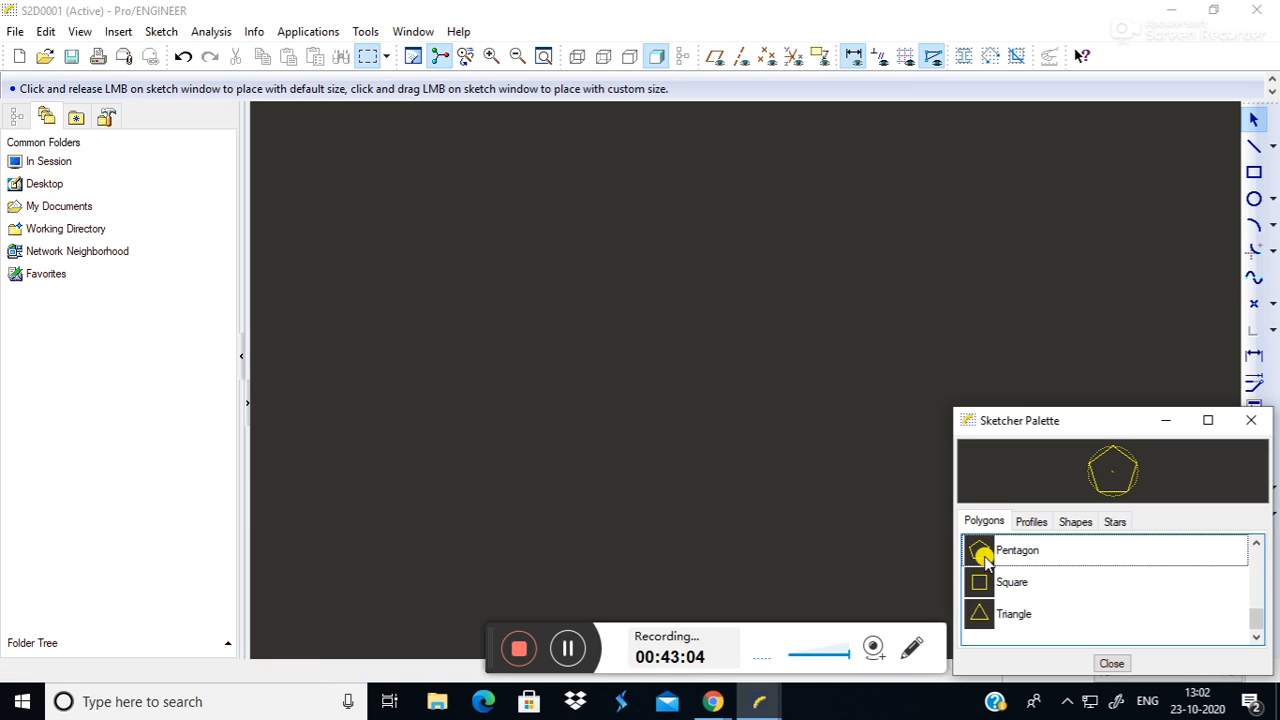
{"action": "left_click", "coordinate": [984, 556]}
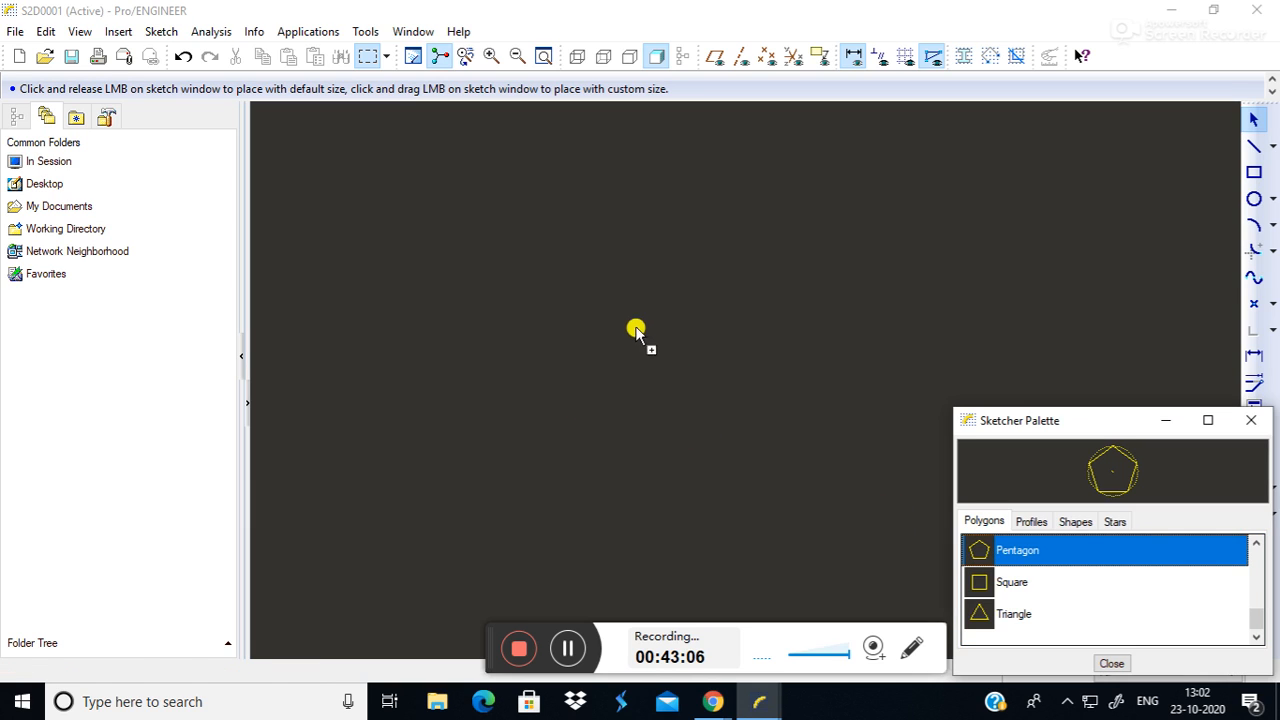
Preview the square, triangle, heptagon and hexagon among the palette's polygons.
{"action": "left_click", "coordinate": [1025, 584]}
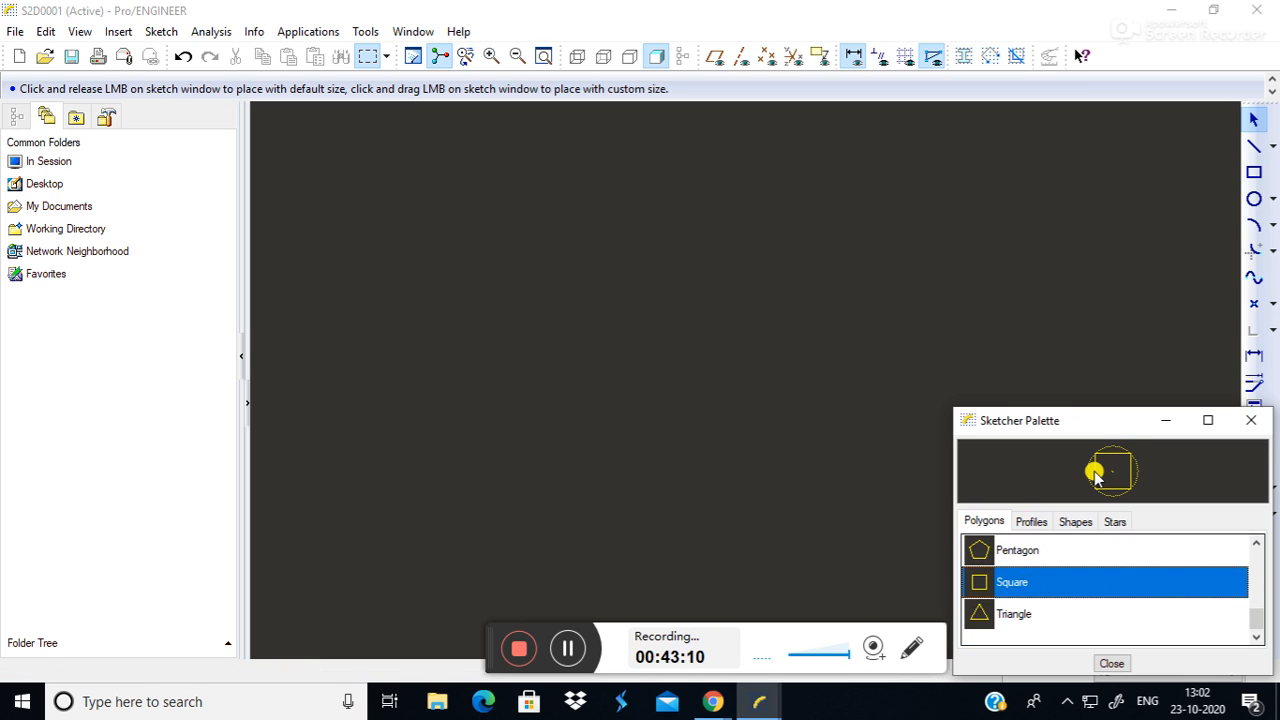
{"action": "left_click", "coordinate": [1030, 550]}
{"action": "left_click", "coordinate": [1000, 577]}
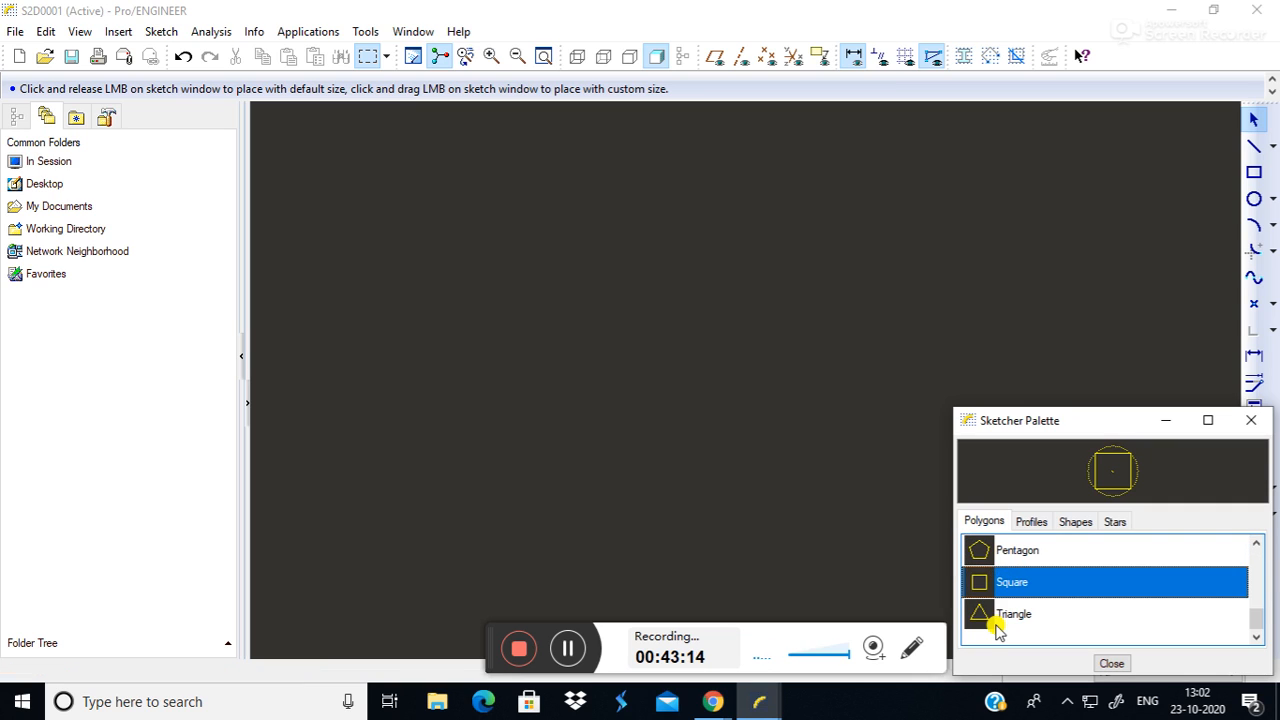
{"action": "left_click", "coordinate": [997, 620]}
{"action": "scroll", "coordinate": [988, 605], "scroll_direction": "up", "scroll_amount": 5}
{"action": "left_click", "coordinate": [987, 545]}
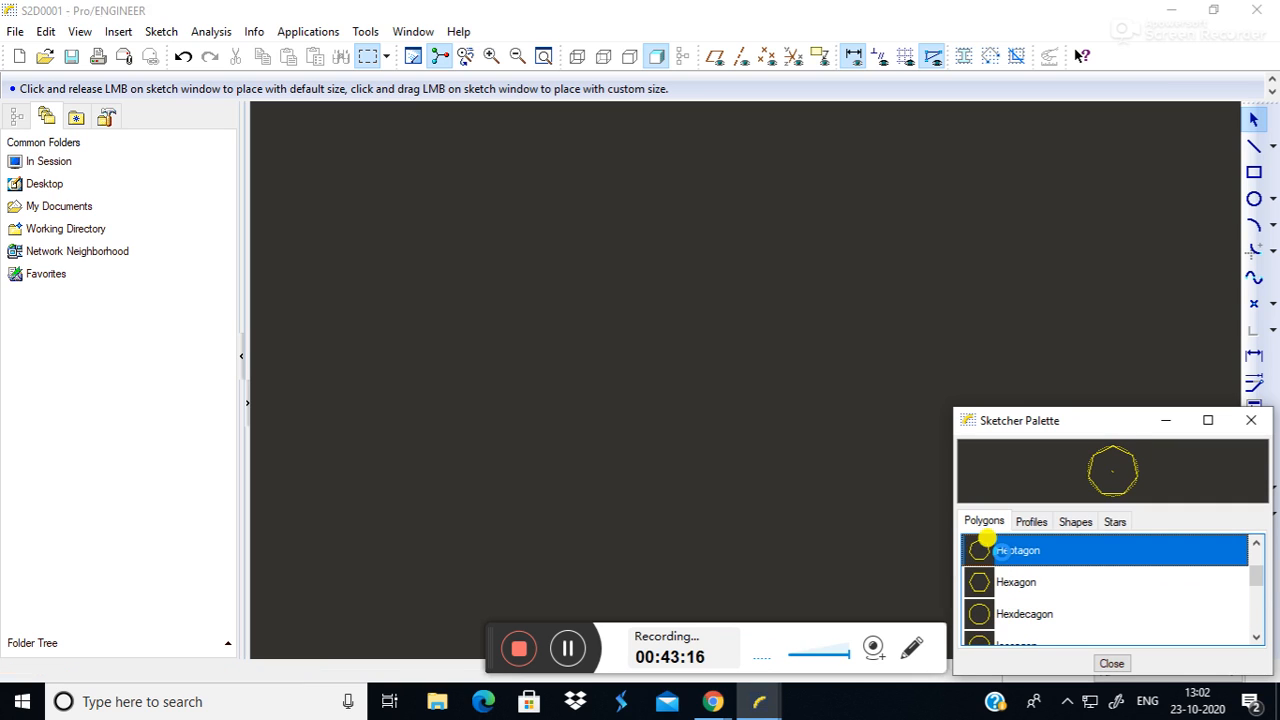
{"action": "left_click", "coordinate": [1003, 581]}
Place the palette pentagon in the upper middle of the sketch with a scale of 12.
{"action": "scroll", "coordinate": [1005, 585], "scroll_direction": "down", "scroll_amount": 1}
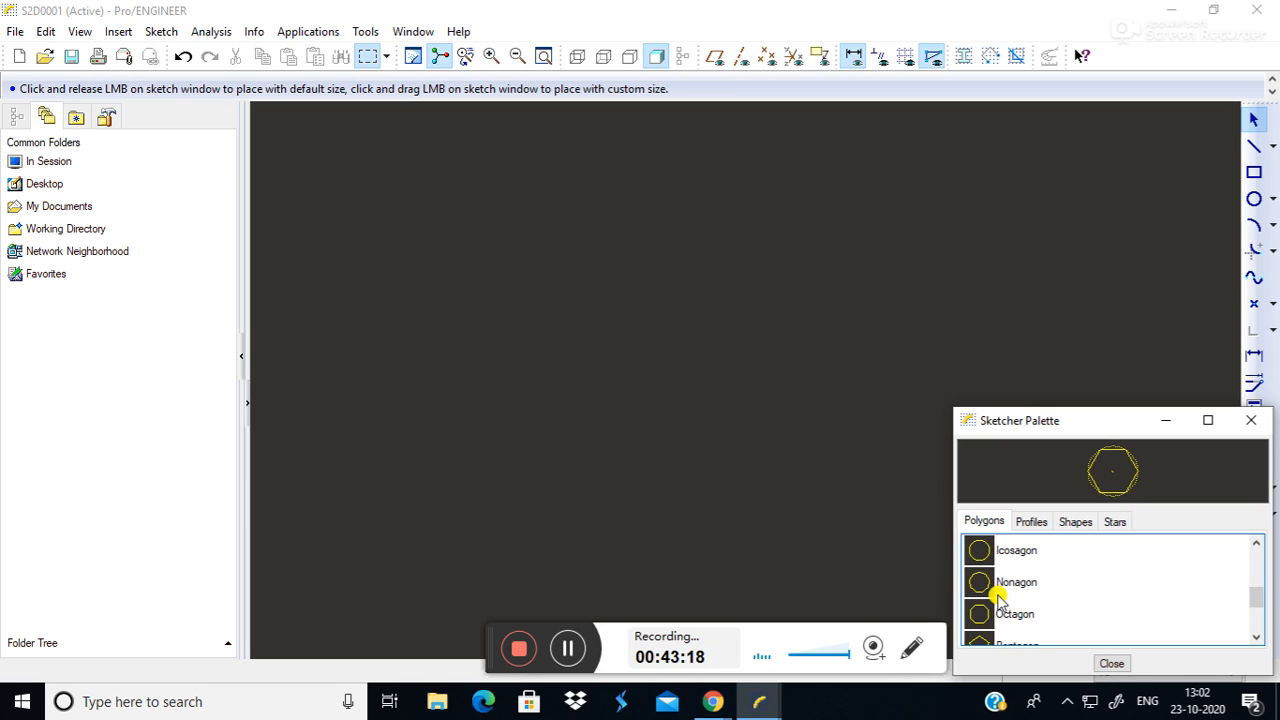
{"action": "scroll", "coordinate": [1001, 593], "scroll_direction": "down", "scroll_amount": 2}
{"action": "mouse_move", "coordinate": [982, 560]}
{"action": "left_mouse_down"}
{"action": "mouse_move", "coordinate": [540, 375]}
{"action": "mouse_move", "coordinate": [551, 306]}
{"action": "left_mouse_up"}
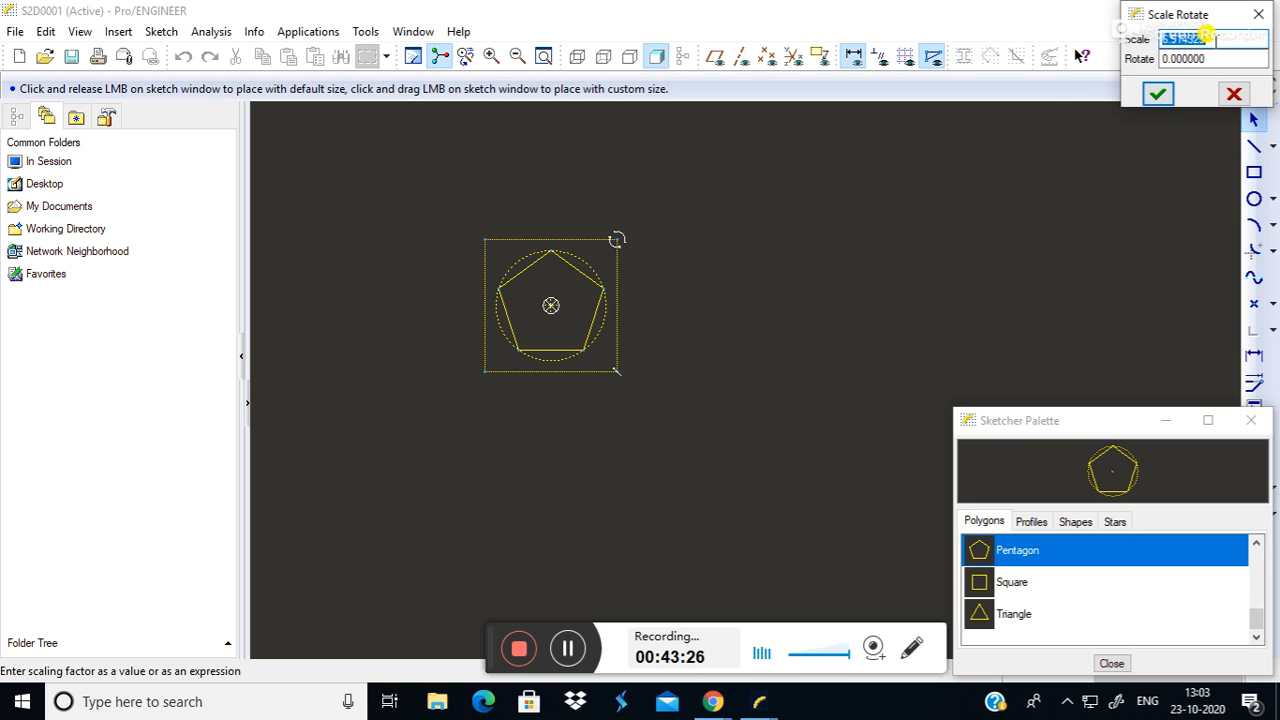
{"action": "left_click", "coordinate": [1216, 42]}
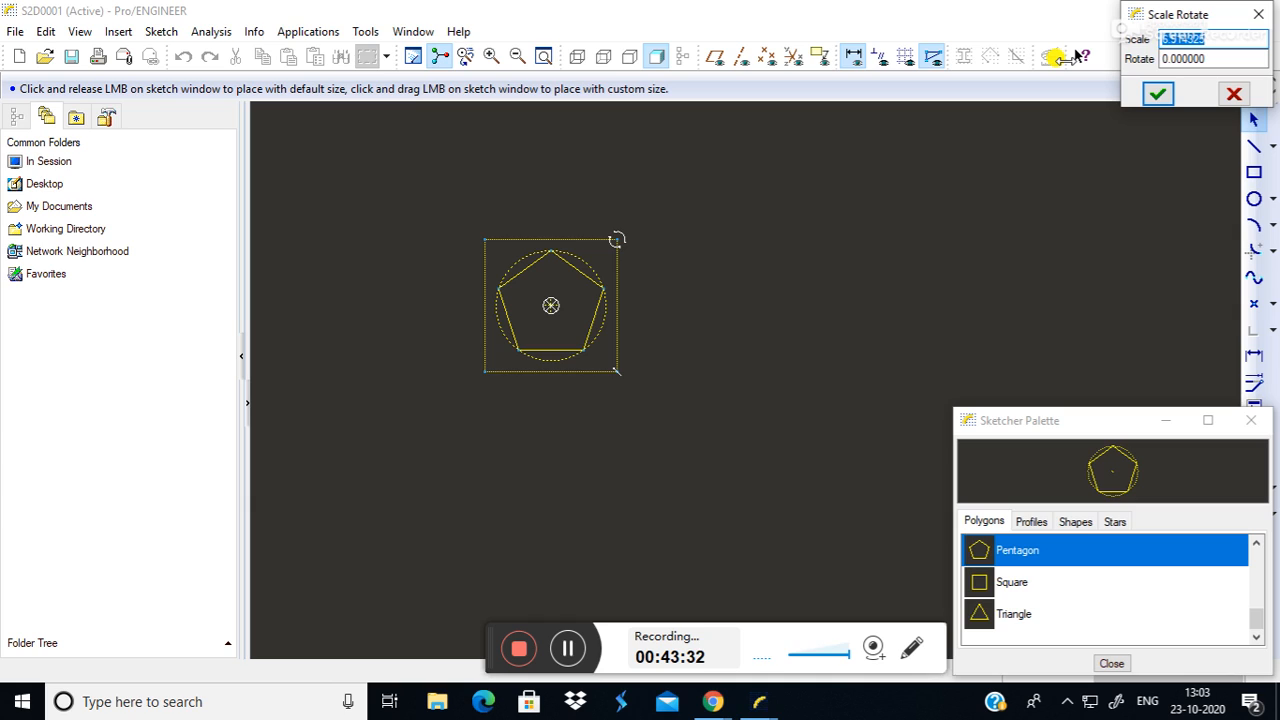
{"action": "type", "text": "12"}
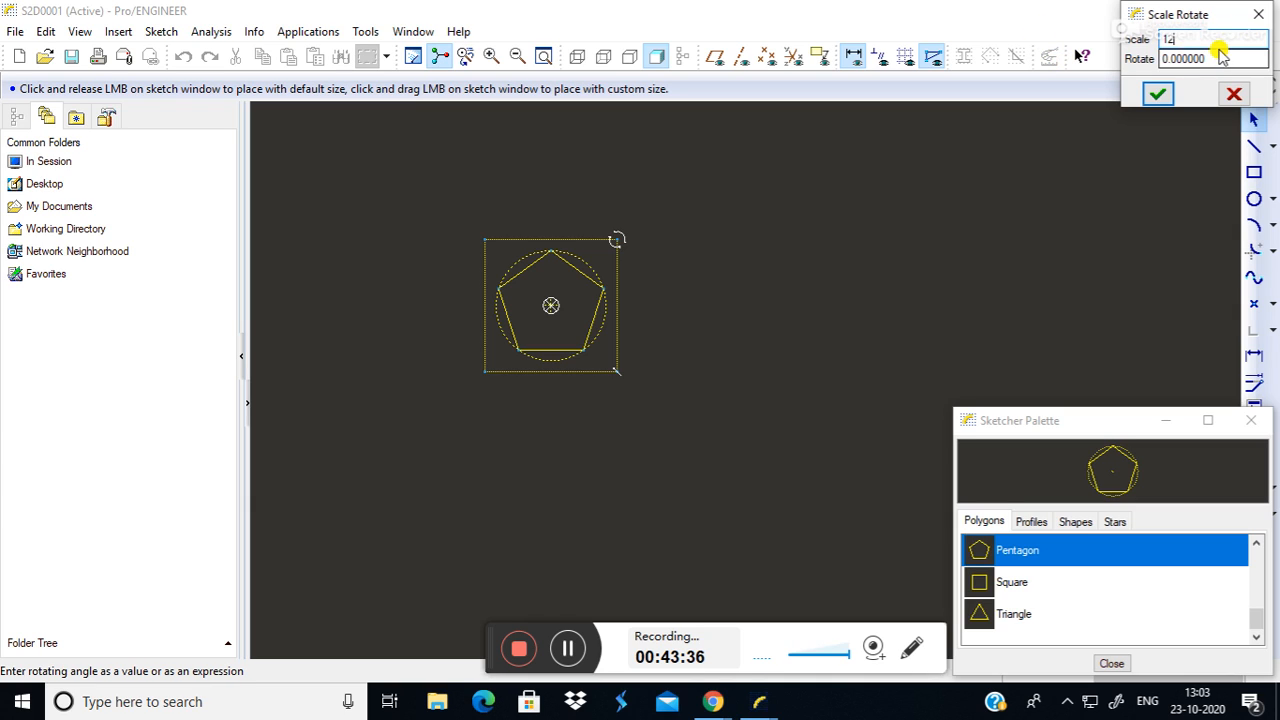
Set the pentagon's rotation to 180 degrees, and change it to 90 degrees.
{"action": "left_click", "coordinate": [1162, 58]}
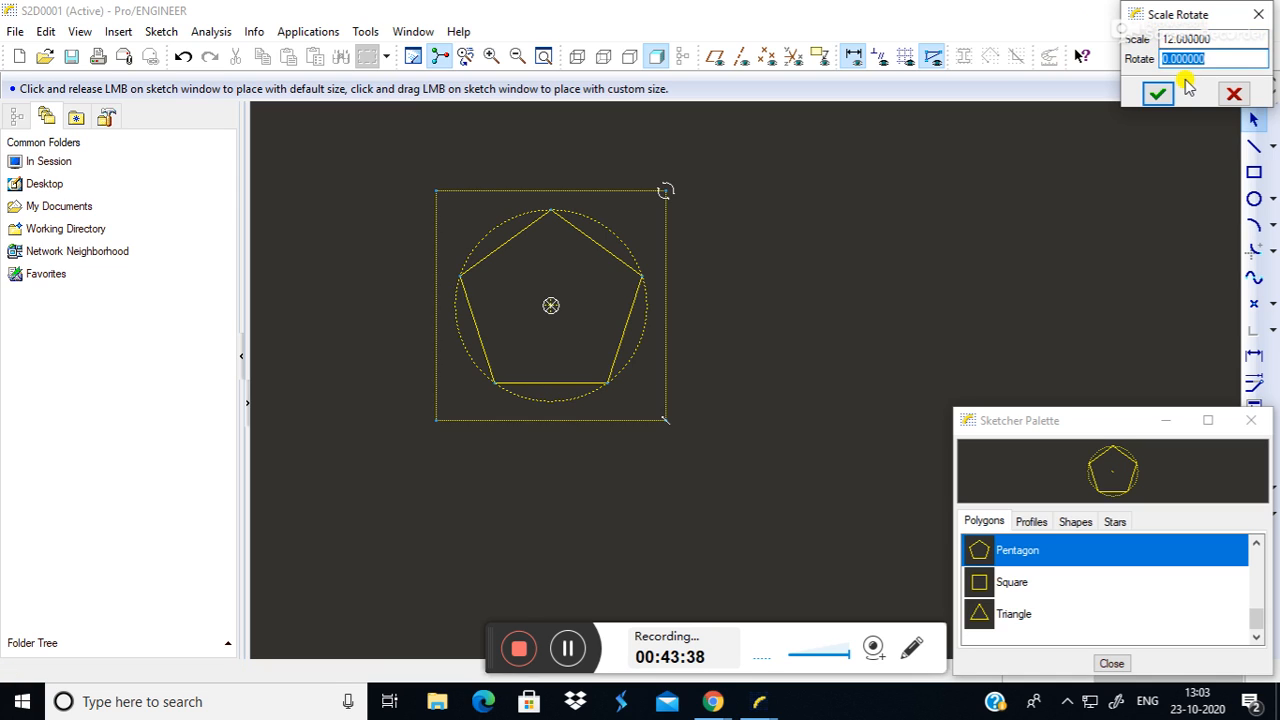
{"action": "left_click", "coordinate": [1170, 60]}
{"action": "type", "text": "18"}
{"action": "left_click", "coordinate": [1218, 37]}
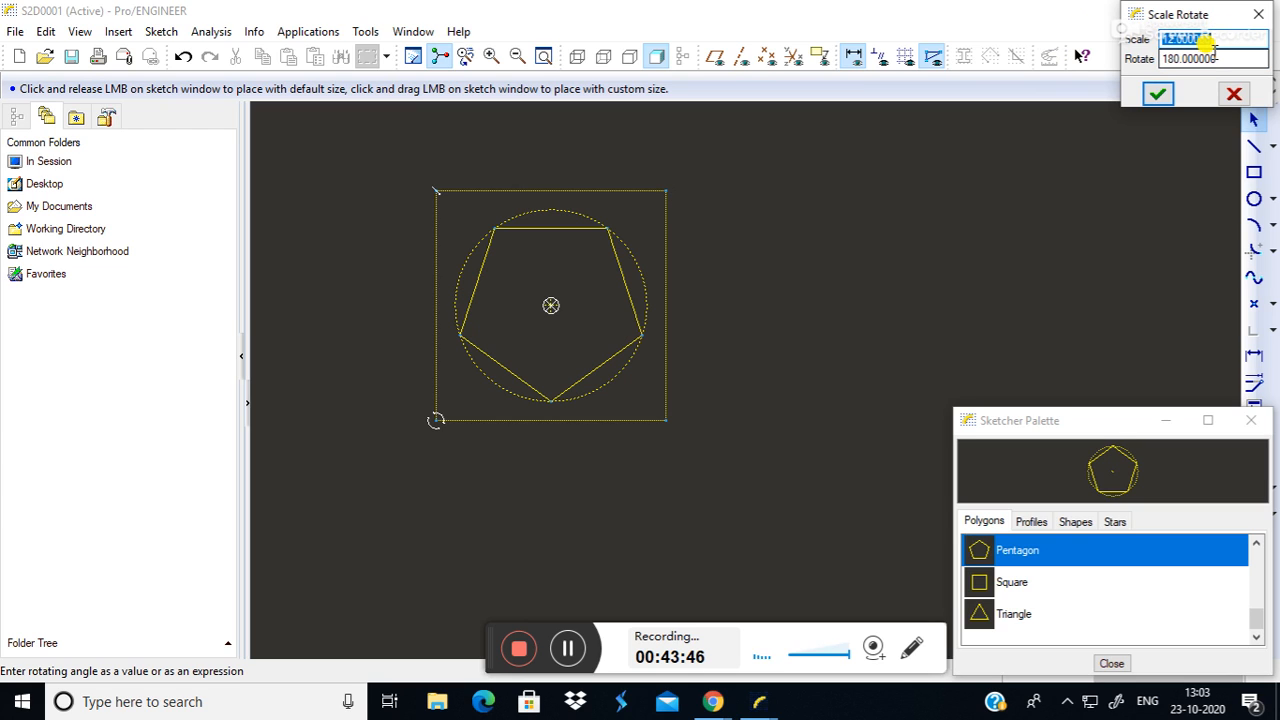
{"action": "key", "text": "Tab"}
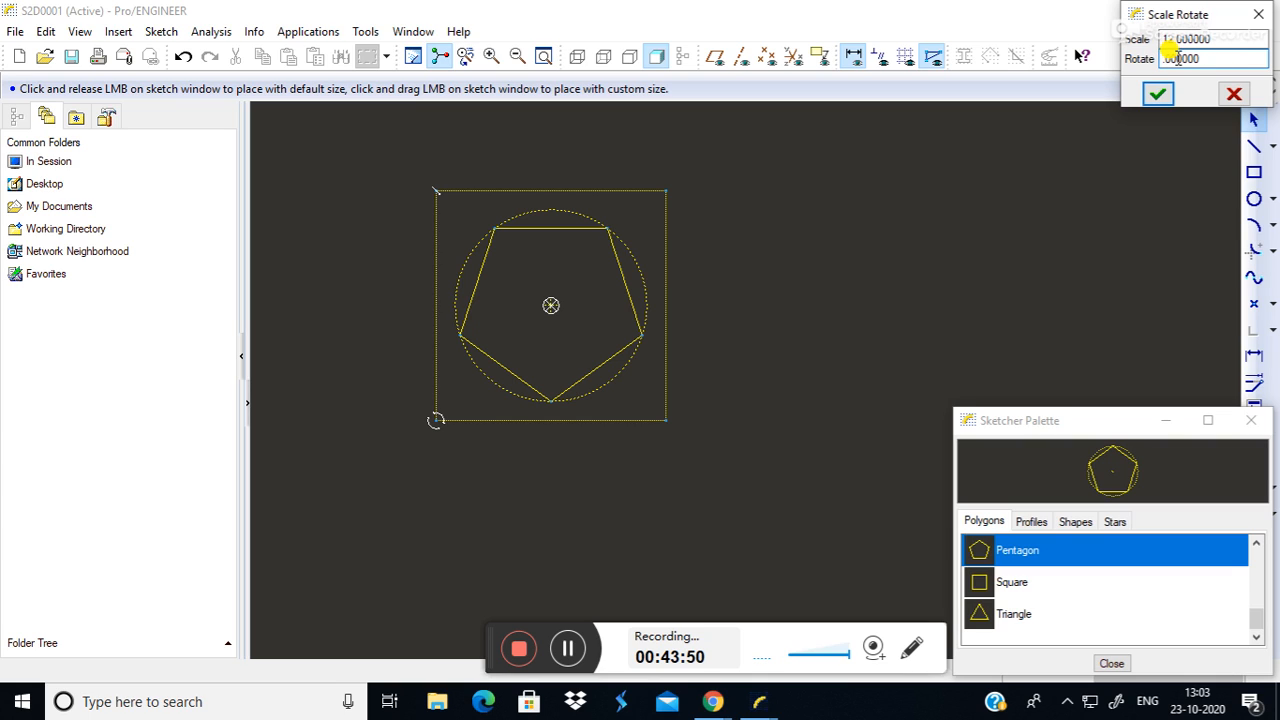
{"action": "left_click", "coordinate": [1228, 38]}
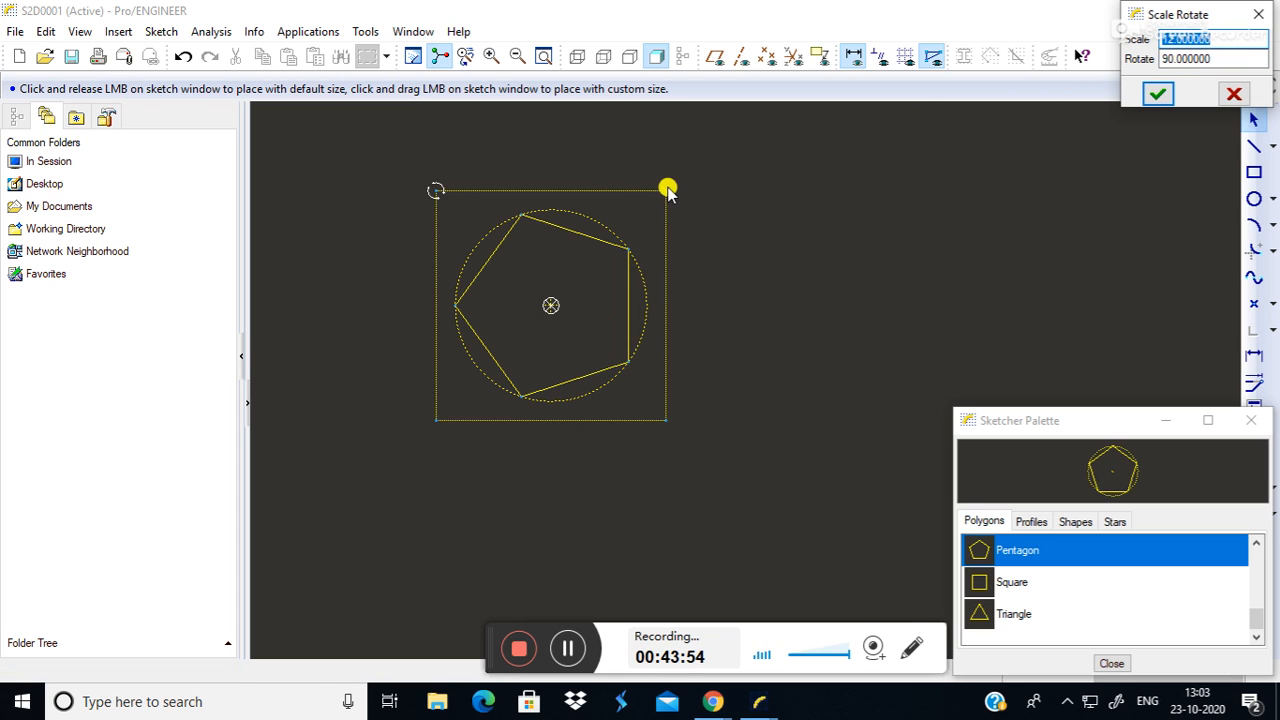
Resize and rotate the pentagon freehand with its handles to a scale of about 8.9 and a rotation of about 79.3 degrees.
{"action": "left_click_drag", "start_coordinate": [436, 190], "coordinate": [459, 214]}
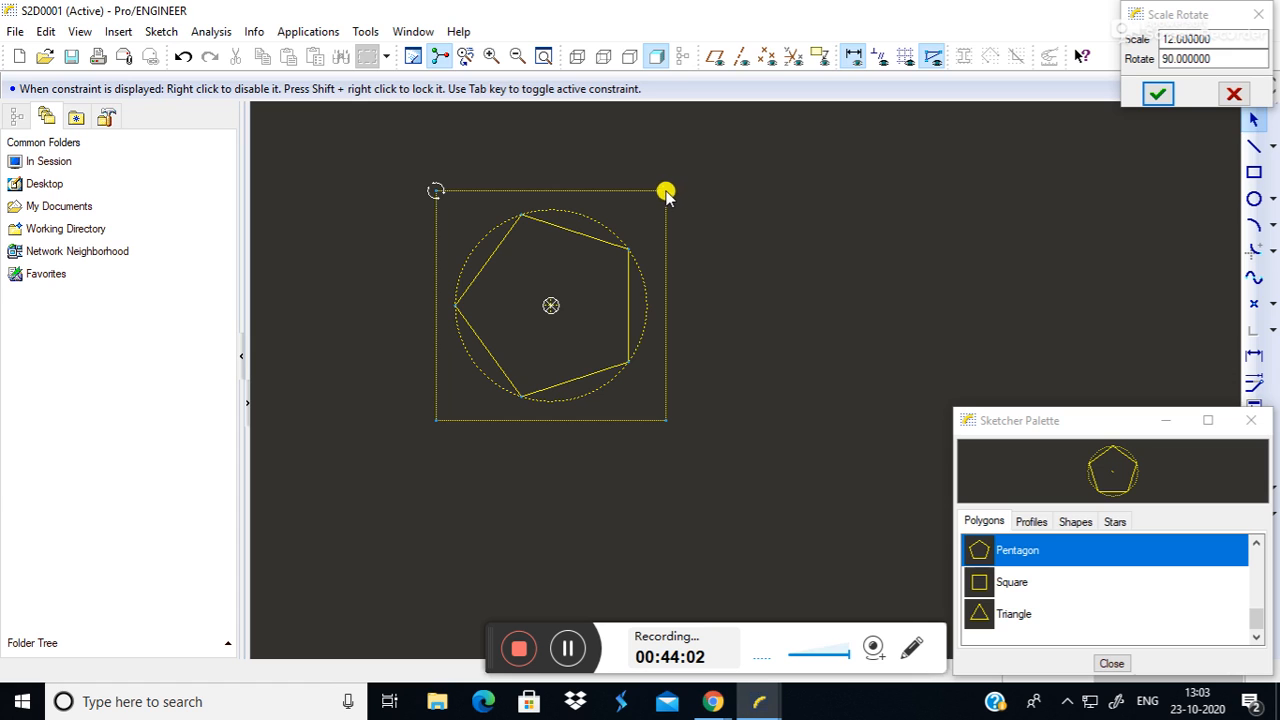
{"action": "left_click_drag", "start_coordinate": [669, 196], "coordinate": [646, 255]}
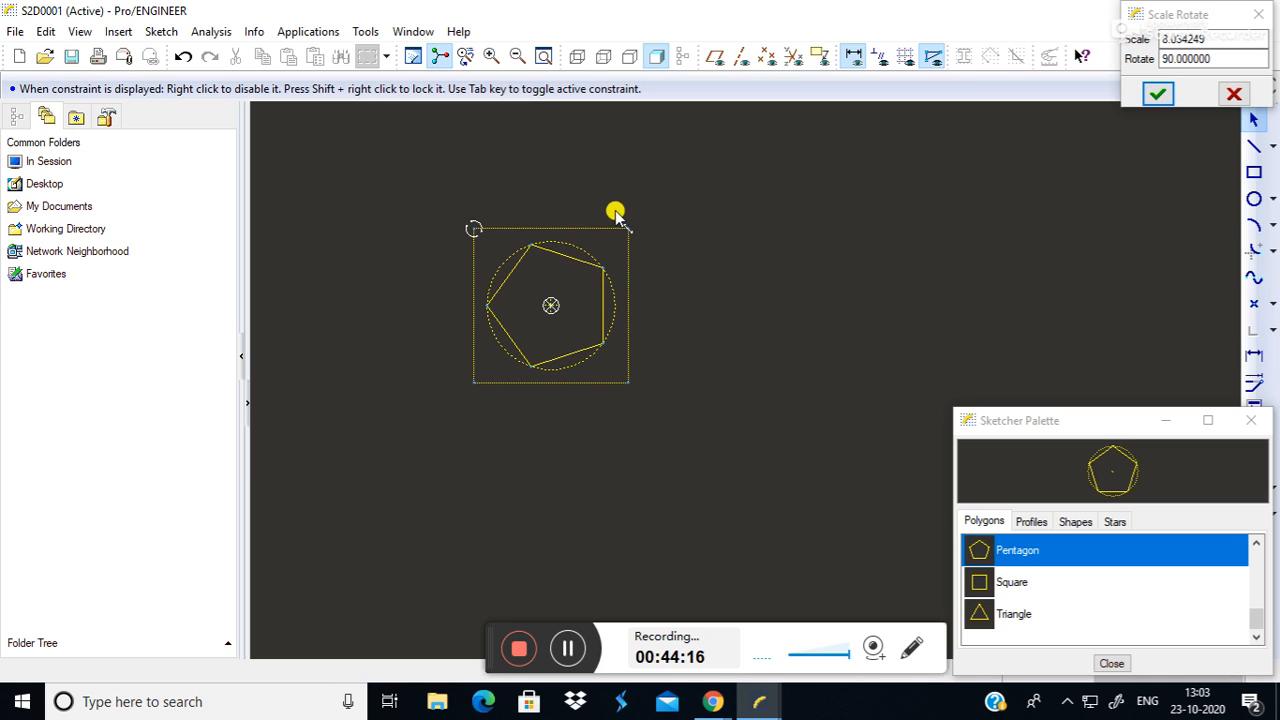
{"action": "left_click", "coordinate": [853, 58]}
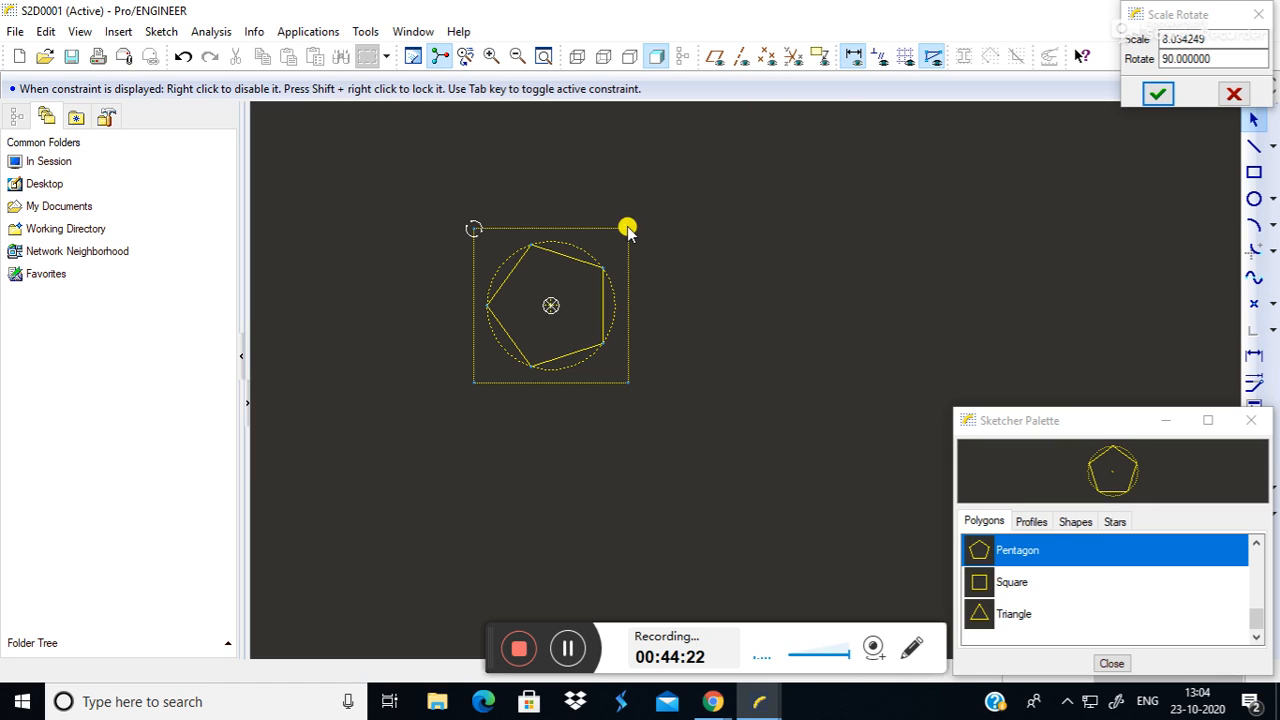
{"action": "left_click_drag", "start_coordinate": [630, 237], "coordinate": [726, 246]}
{"action": "mouse_move", "coordinate": [1176, 18]}
{"action": "left_mouse_down"}
{"action": "mouse_move", "coordinate": [891, 189]}
{"action": "mouse_move", "coordinate": [856, 179]}
{"action": "left_mouse_up"}
{"action": "left_click_drag", "start_coordinate": [679, 177], "coordinate": [440, 145]}
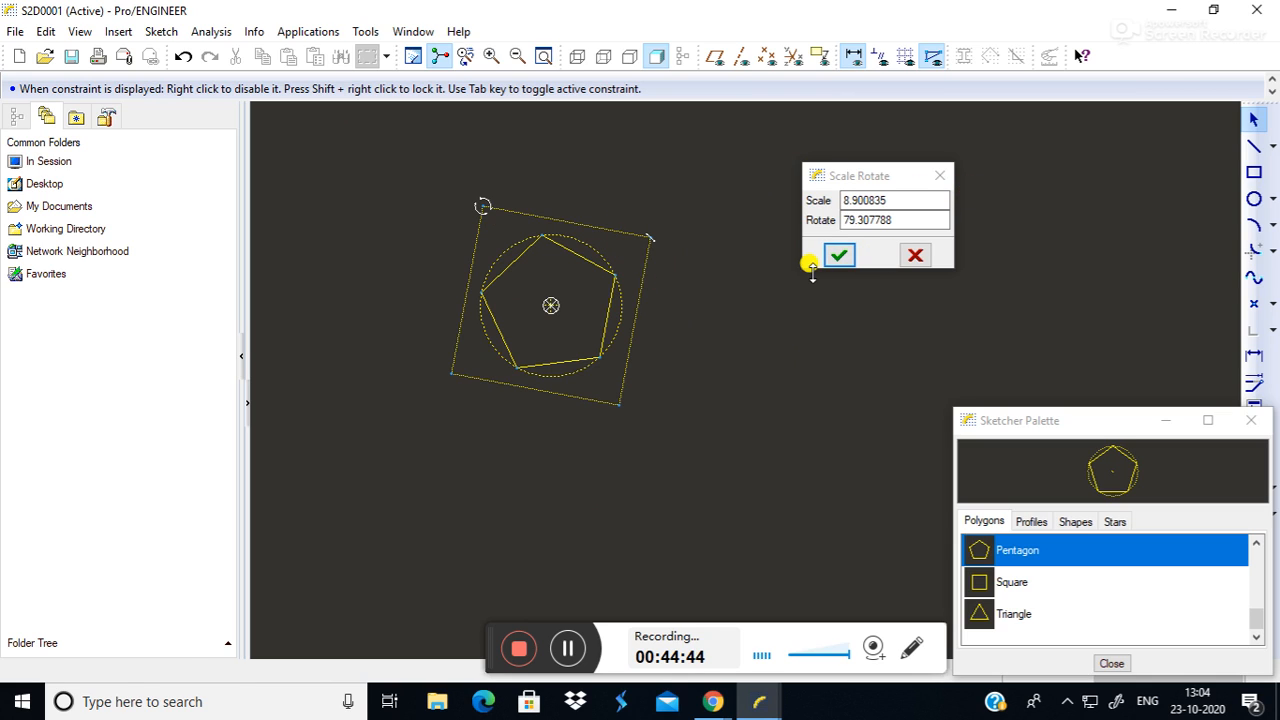
Accept the pentagon's placement and delete its construction circle.
{"action": "left_click", "coordinate": [838, 253]}
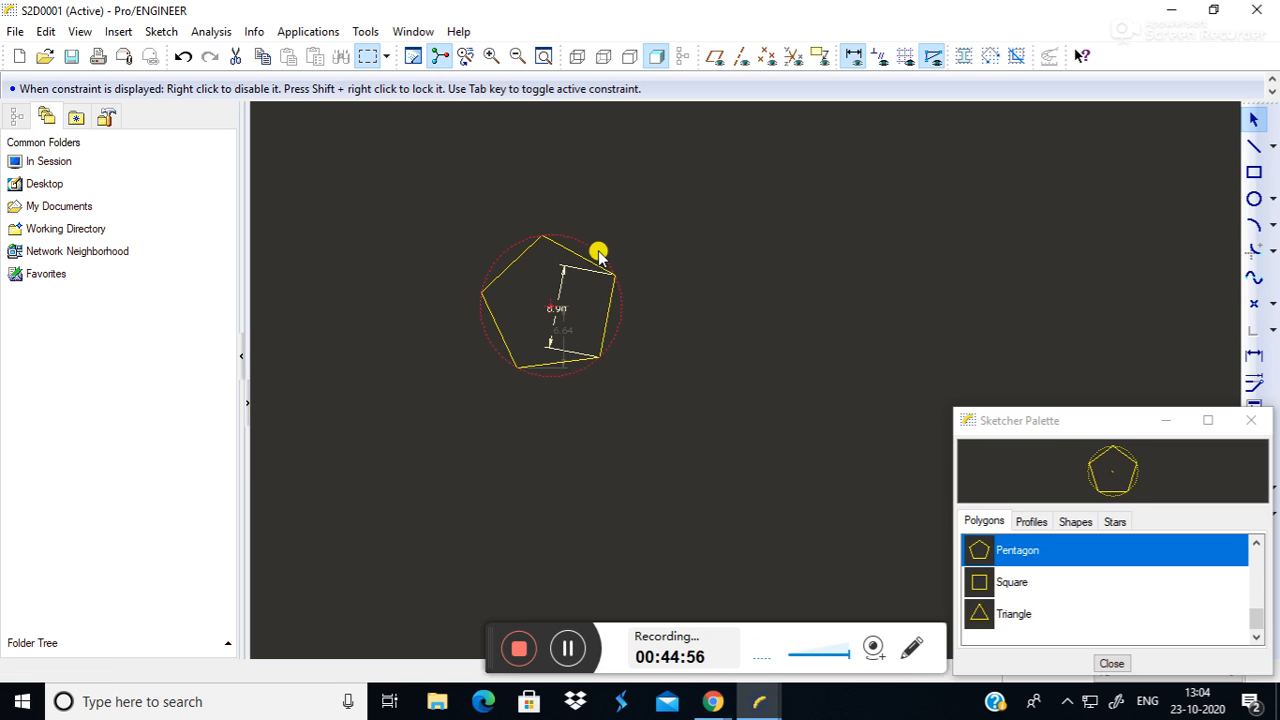
{"action": "key", "text": "Delete"}
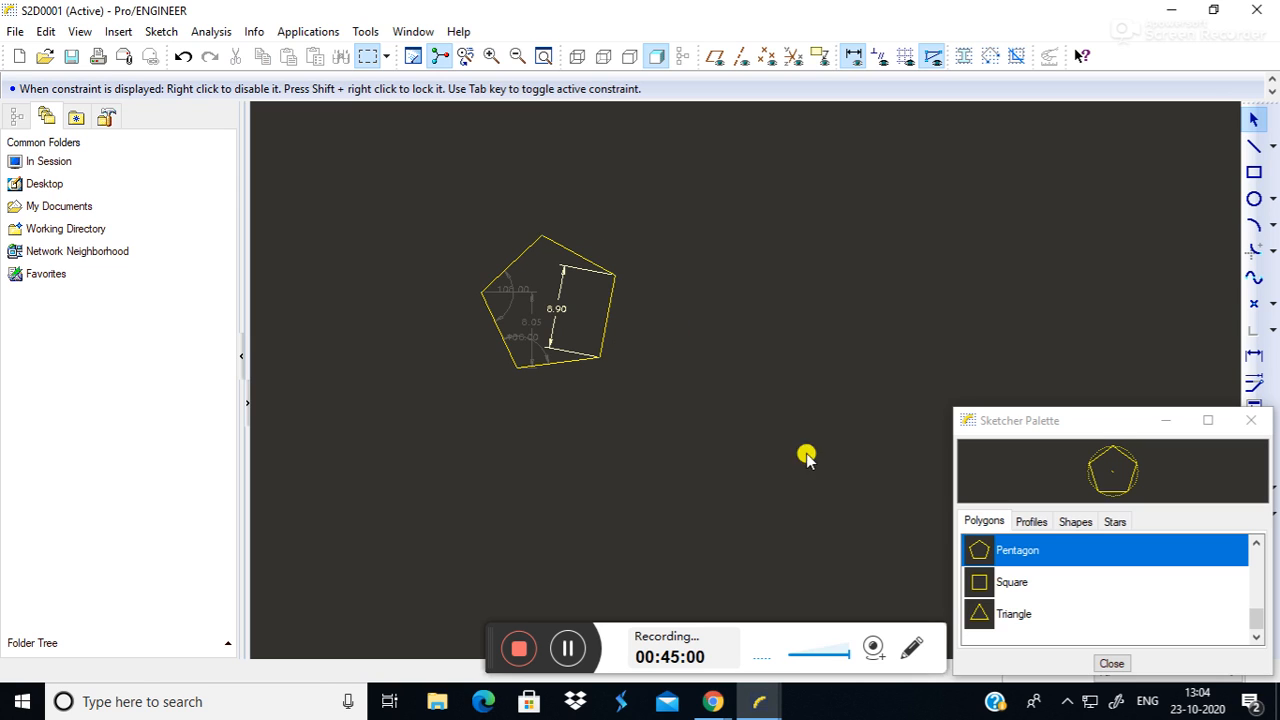
Place the palette square up and to the right of the pentagon with scale 20 and rotation 0, and delete its construction circle.
{"action": "left_click", "coordinate": [985, 582]}
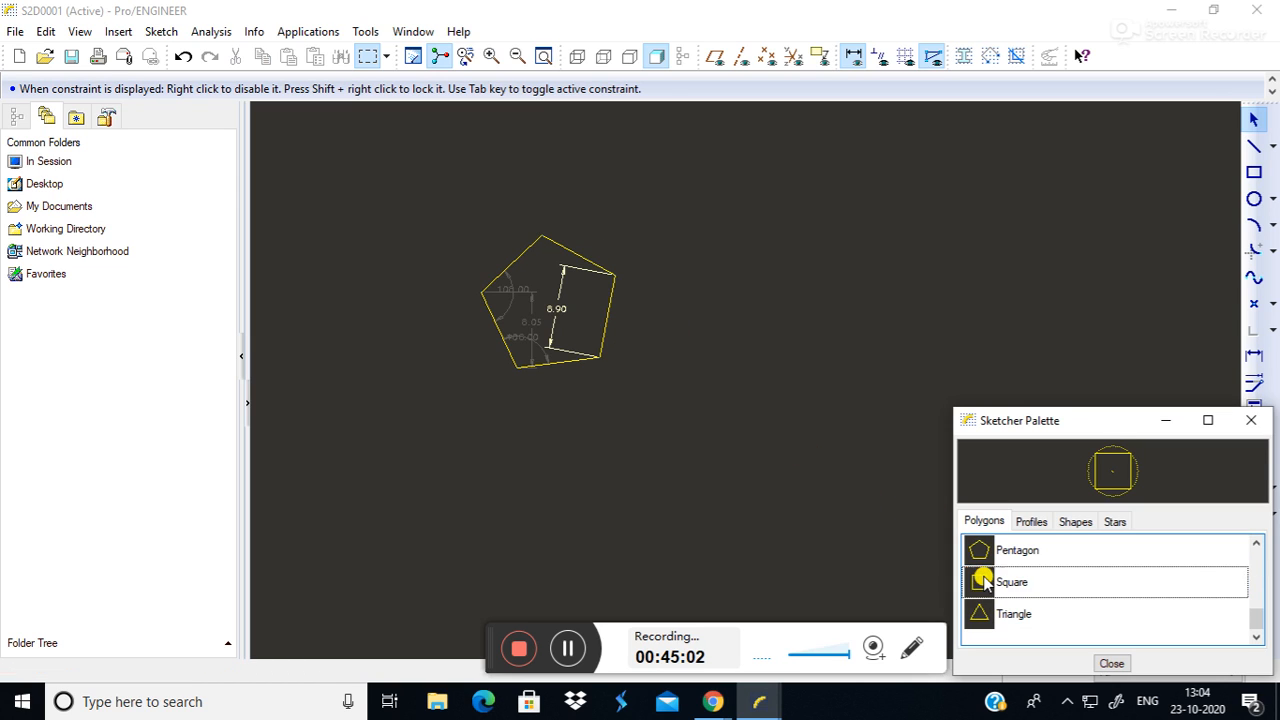
{"action": "double_click", "coordinate": [985, 582]}
{"action": "left_click", "coordinate": [692, 243]}
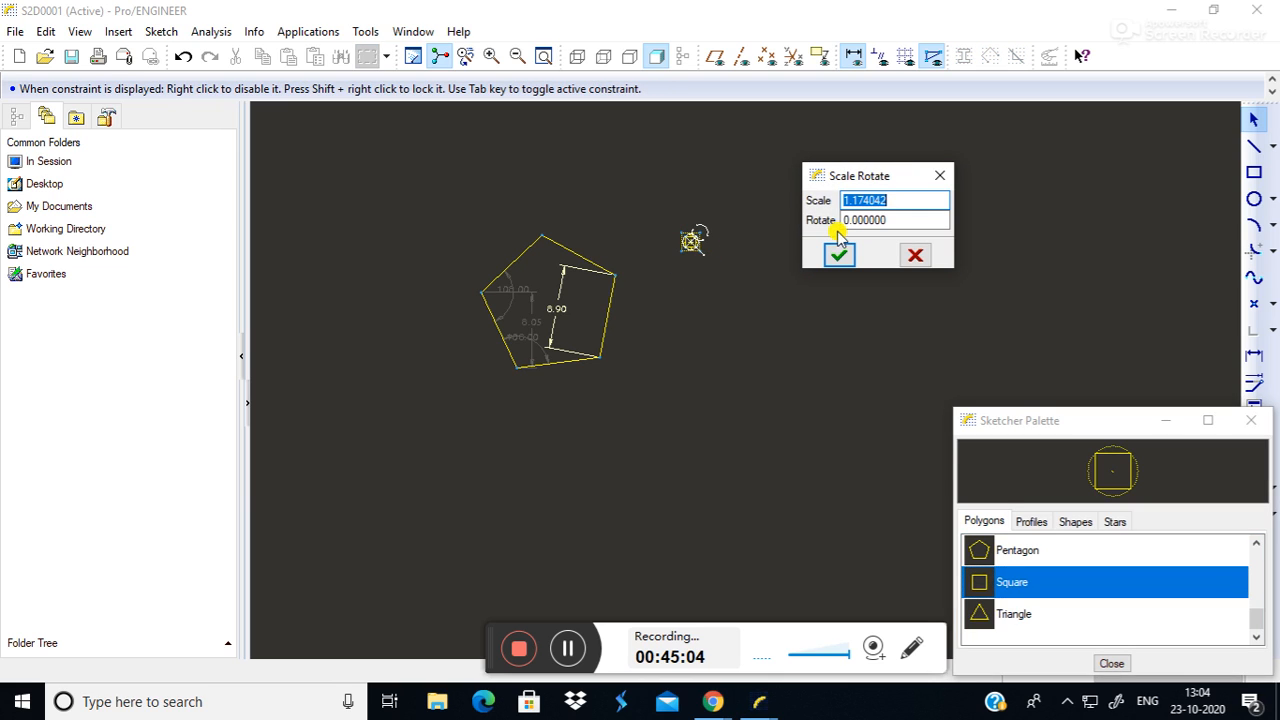
{"action": "left_click", "coordinate": [912, 201]}
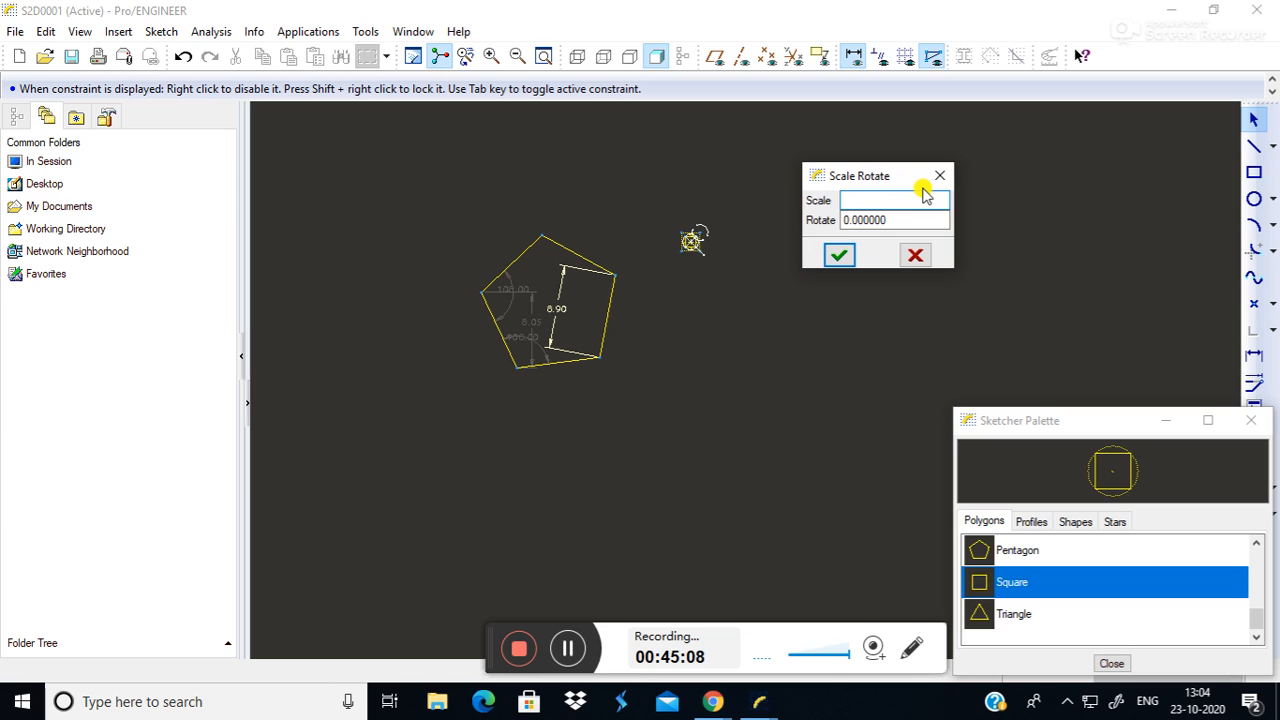
{"action": "type", "text": "20"}
{"action": "left_click", "coordinate": [895, 214]}
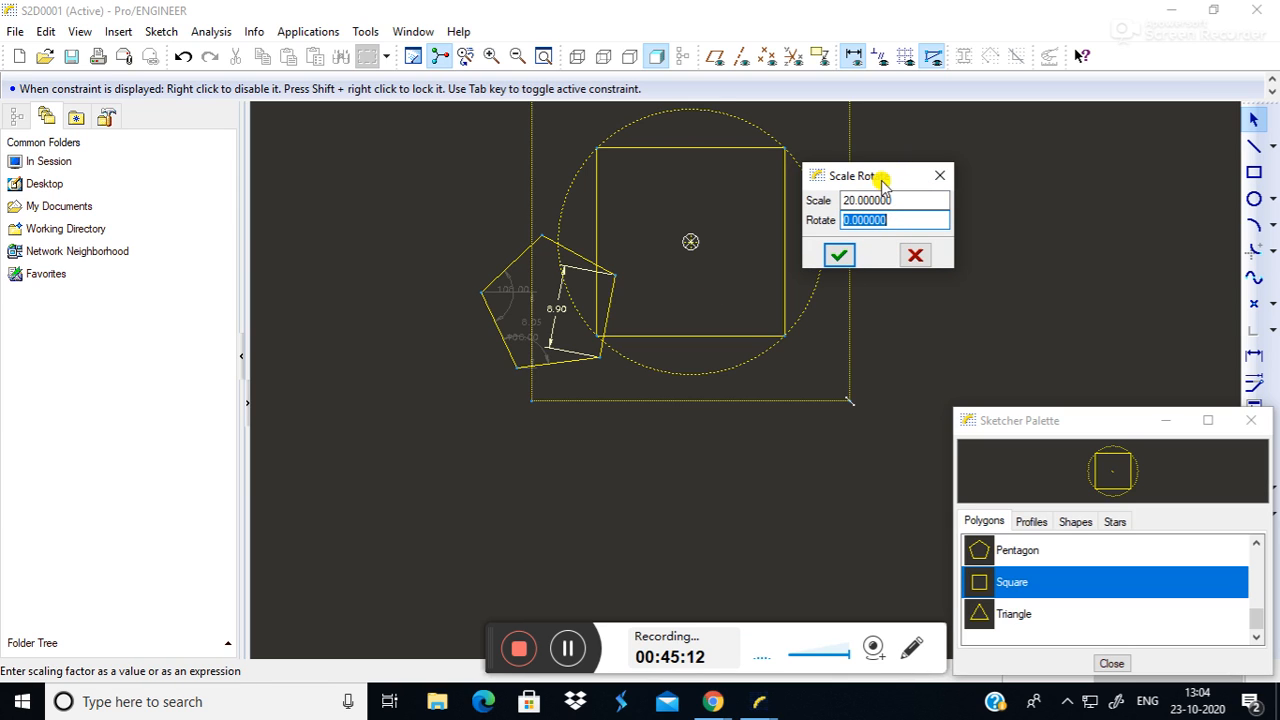
{"action": "left_click", "coordinate": [839, 254]}
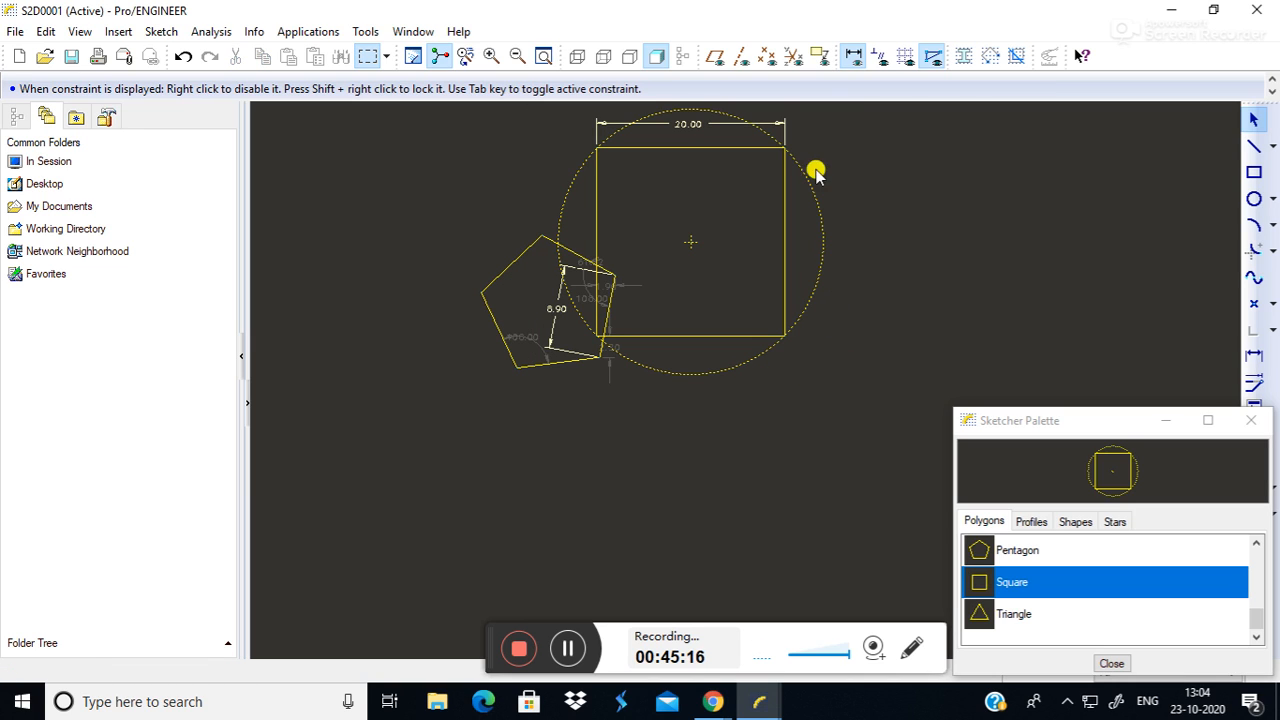
{"action": "left_click", "coordinate": [740, 366]}
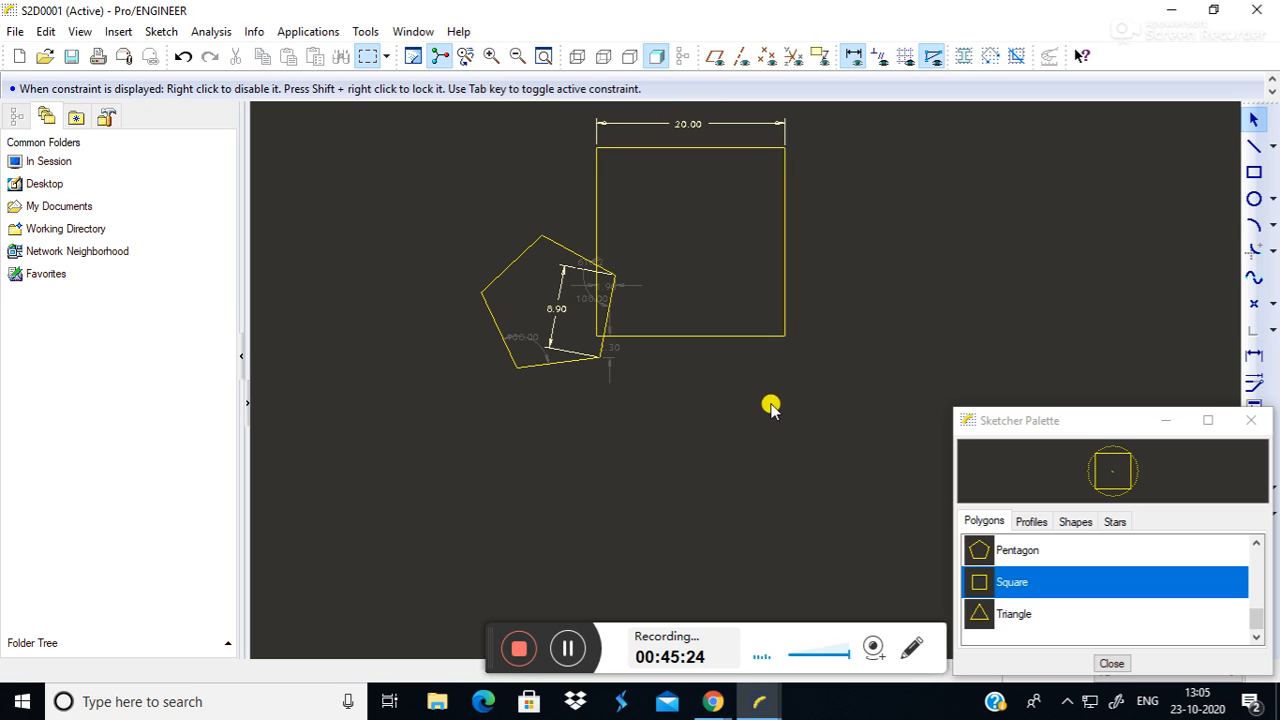
Shrink the square freehand to about 8.6 by moving its upper edge, and distort the pentagon by moving its sides and vertices.
{"action": "left_click_drag", "start_coordinate": [688, 149], "coordinate": [781, 258]}
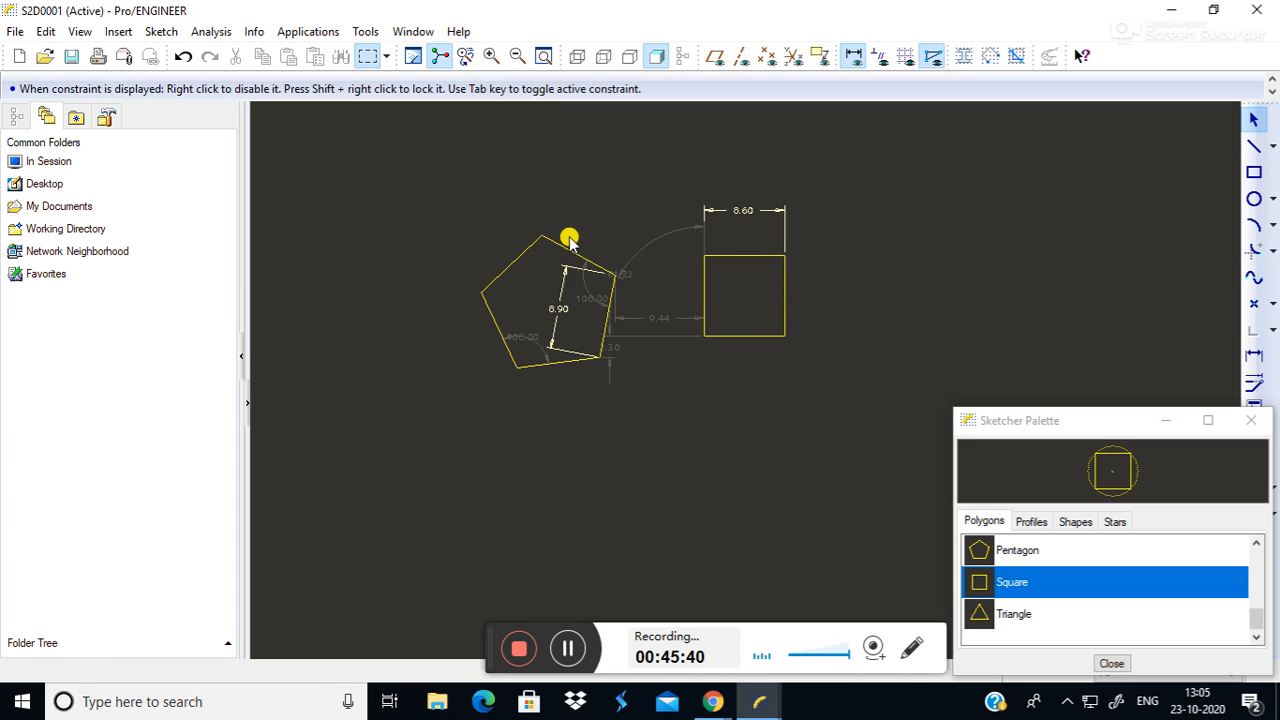
{"action": "left_click_drag", "start_coordinate": [568, 250], "coordinate": [546, 320]}
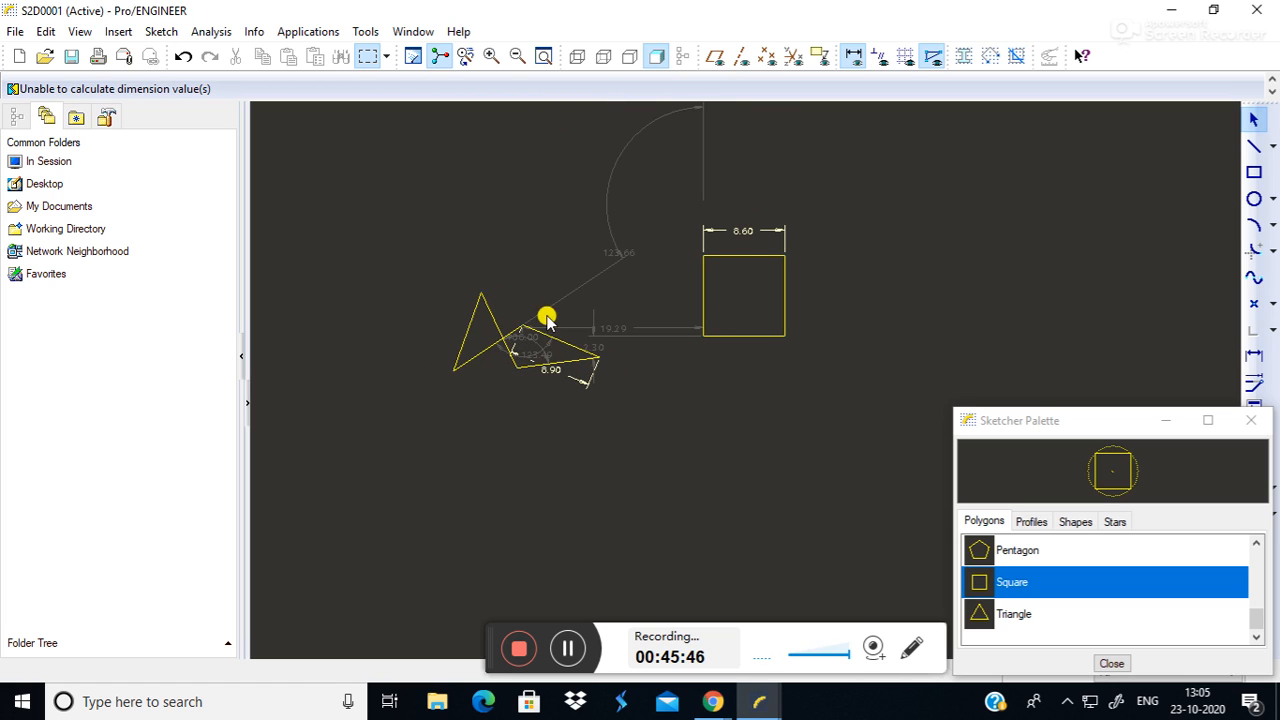
{"action": "mouse_move", "coordinate": [451, 374]}
{"action": "left_mouse_down"}
{"action": "mouse_move", "coordinate": [548, 261]}
{"action": "mouse_move", "coordinate": [587, 179]}
{"action": "mouse_move", "coordinate": [538, 323]}
{"action": "left_mouse_up"}
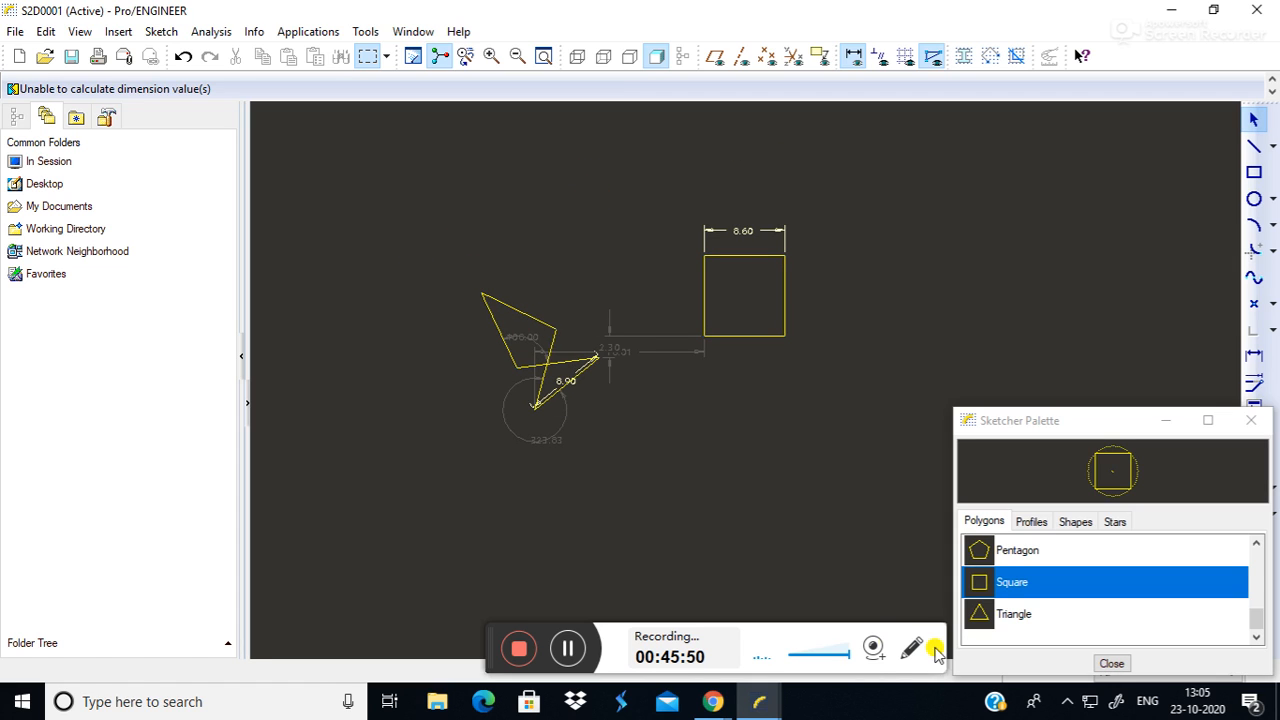
Place another palette pentagon to the right of the square with a scale of about 6.91 and rotation 0.
{"action": "double_click", "coordinate": [1000, 550]}
{"action": "left_click", "coordinate": [898, 253]}
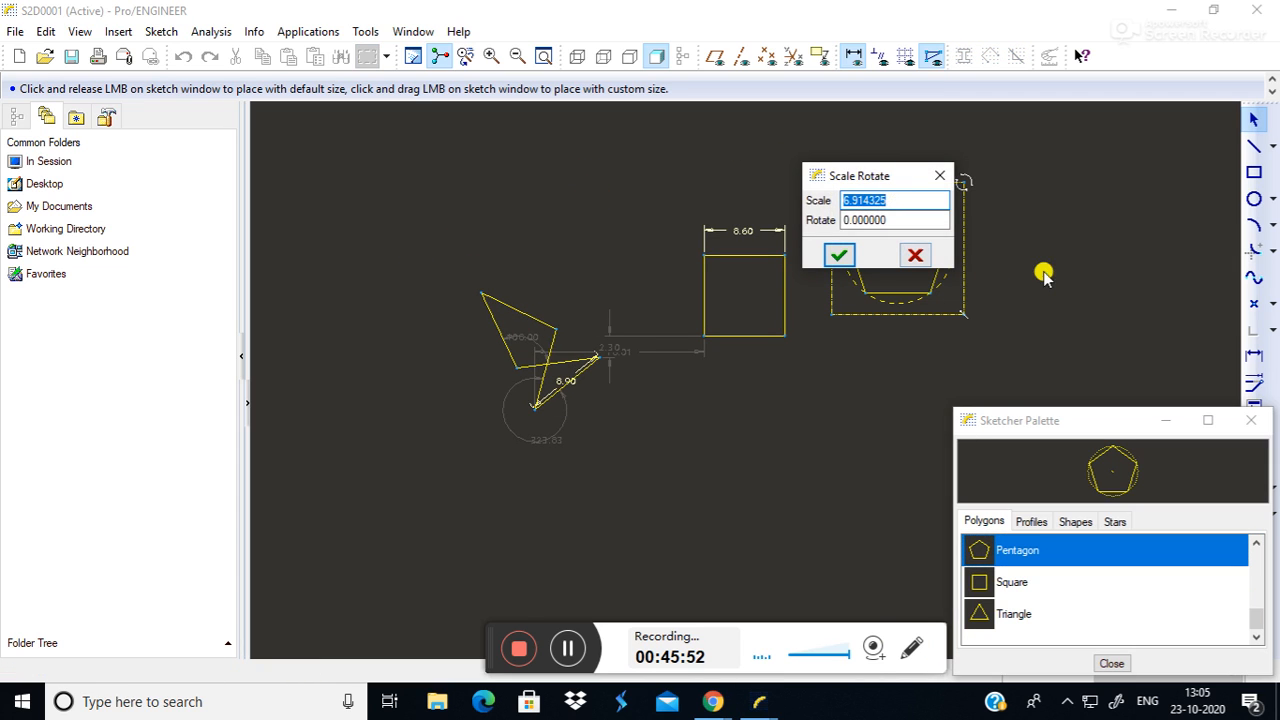
{"action": "left_click", "coordinate": [944, 173]}
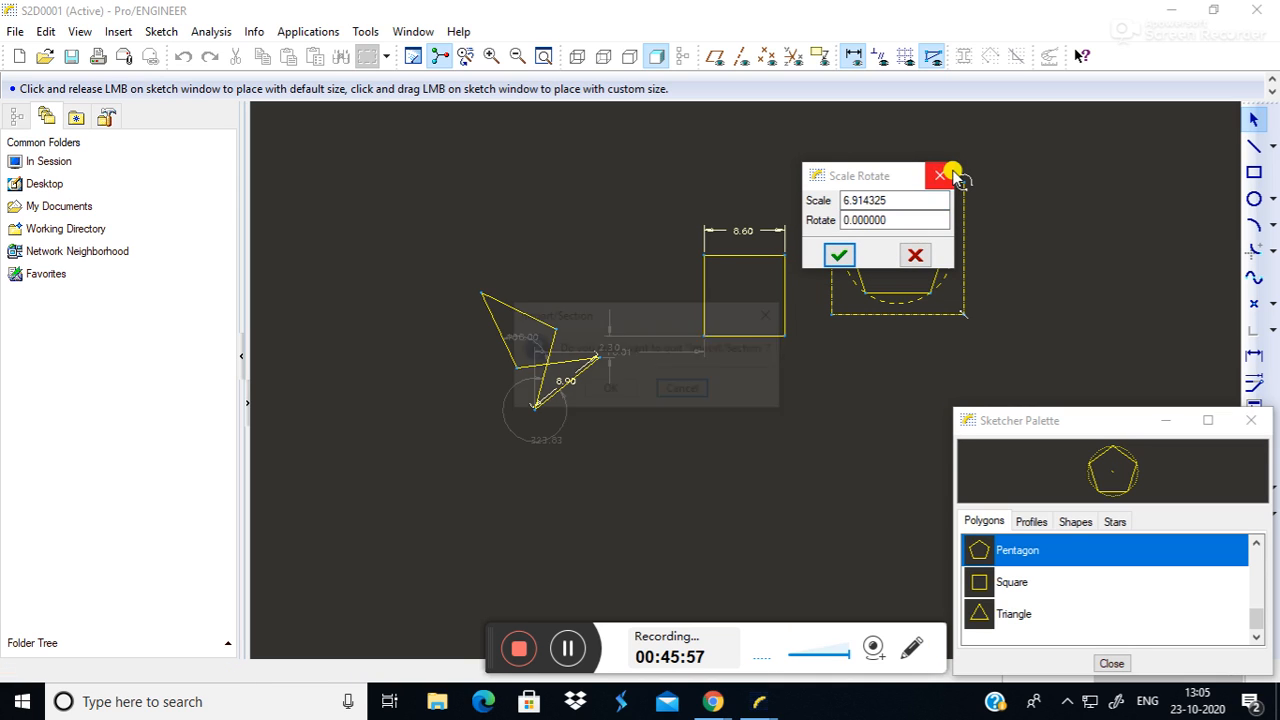
{"action": "left_click", "coordinate": [703, 390]}
{"action": "left_click", "coordinate": [838, 255]}
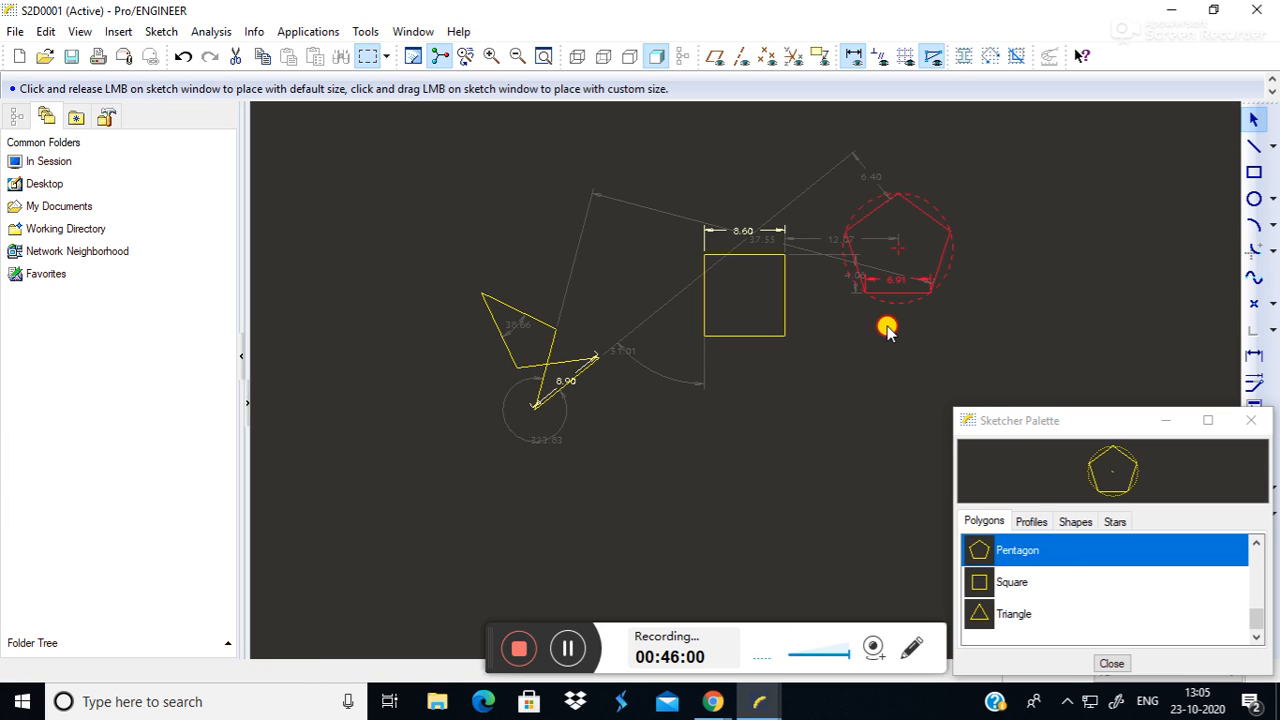
{"action": "left_click", "coordinate": [1035, 521]}
{"action": "left_click", "coordinate": [995, 584]}
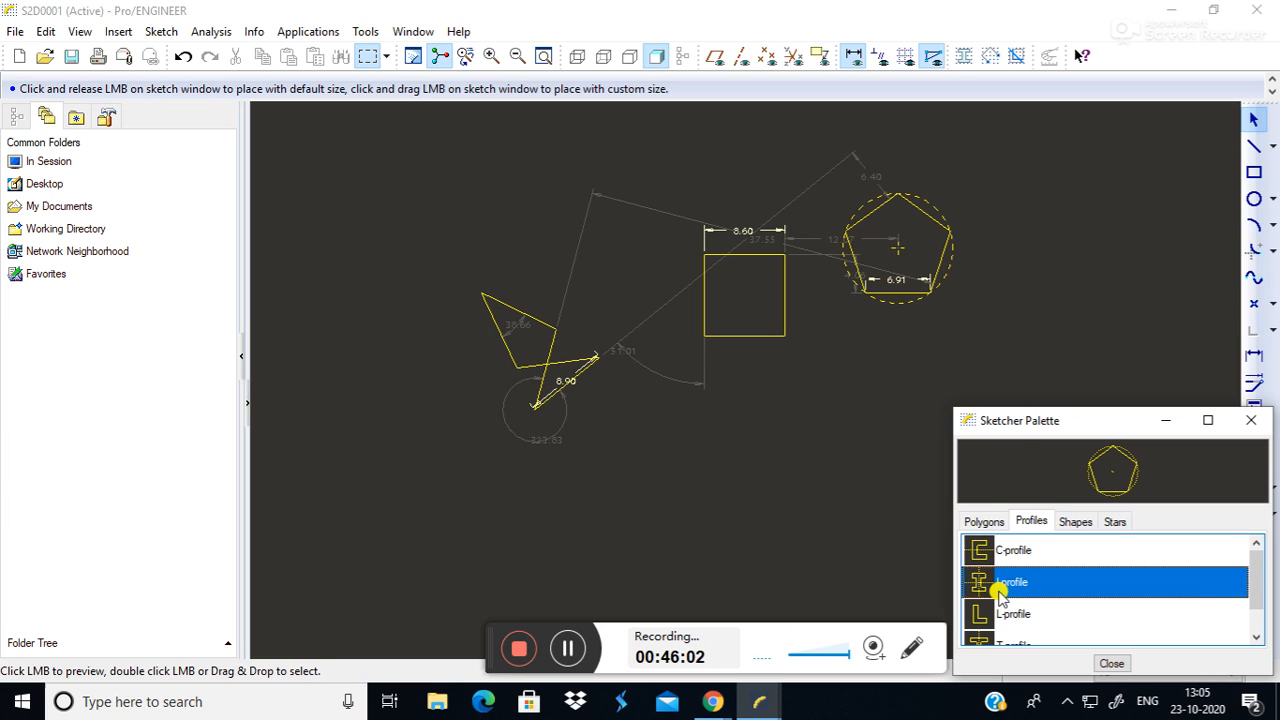
{"action": "double_click", "coordinate": [990, 585]}
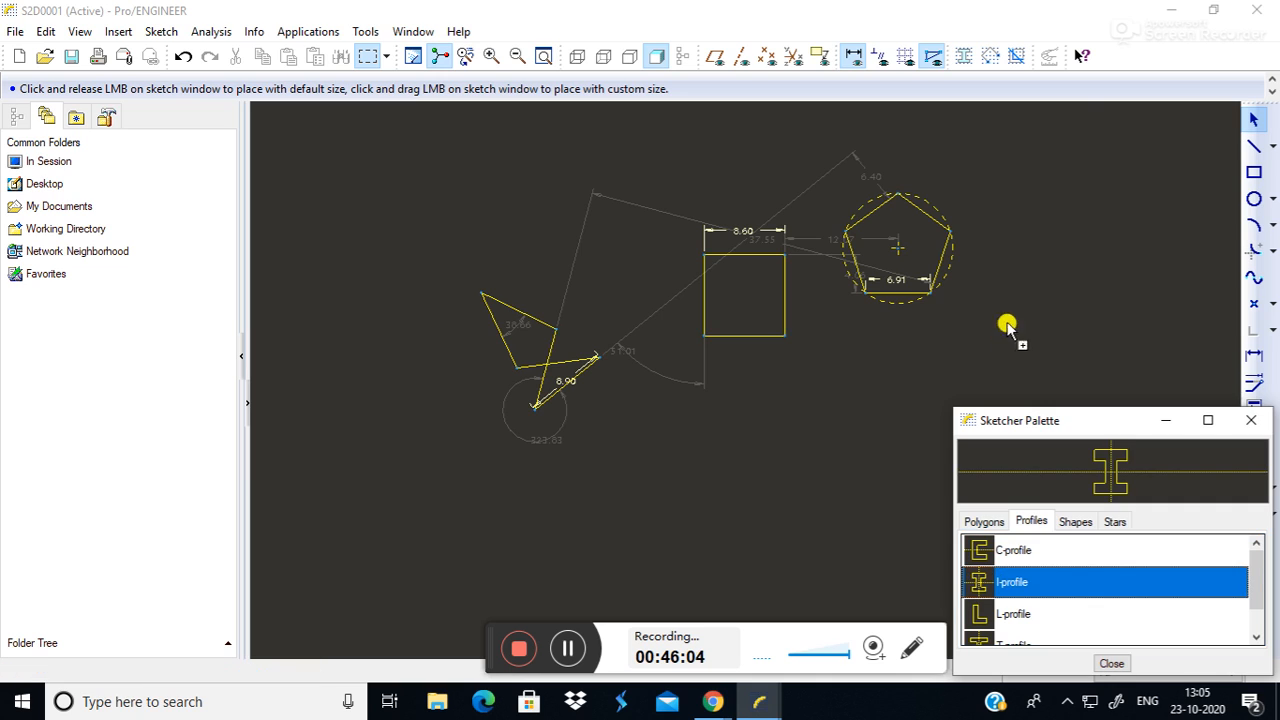
{"action": "left_click", "coordinate": [1037, 160]}
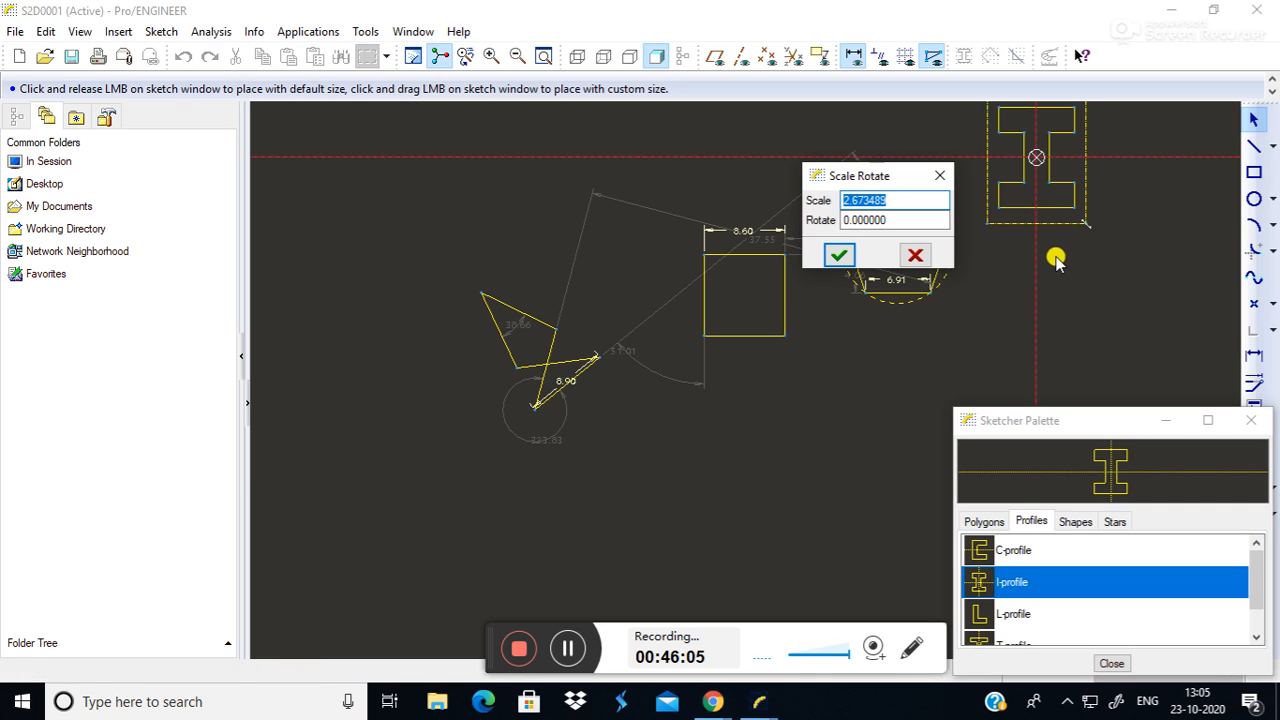
{"action": "left_click", "coordinate": [933, 178]}
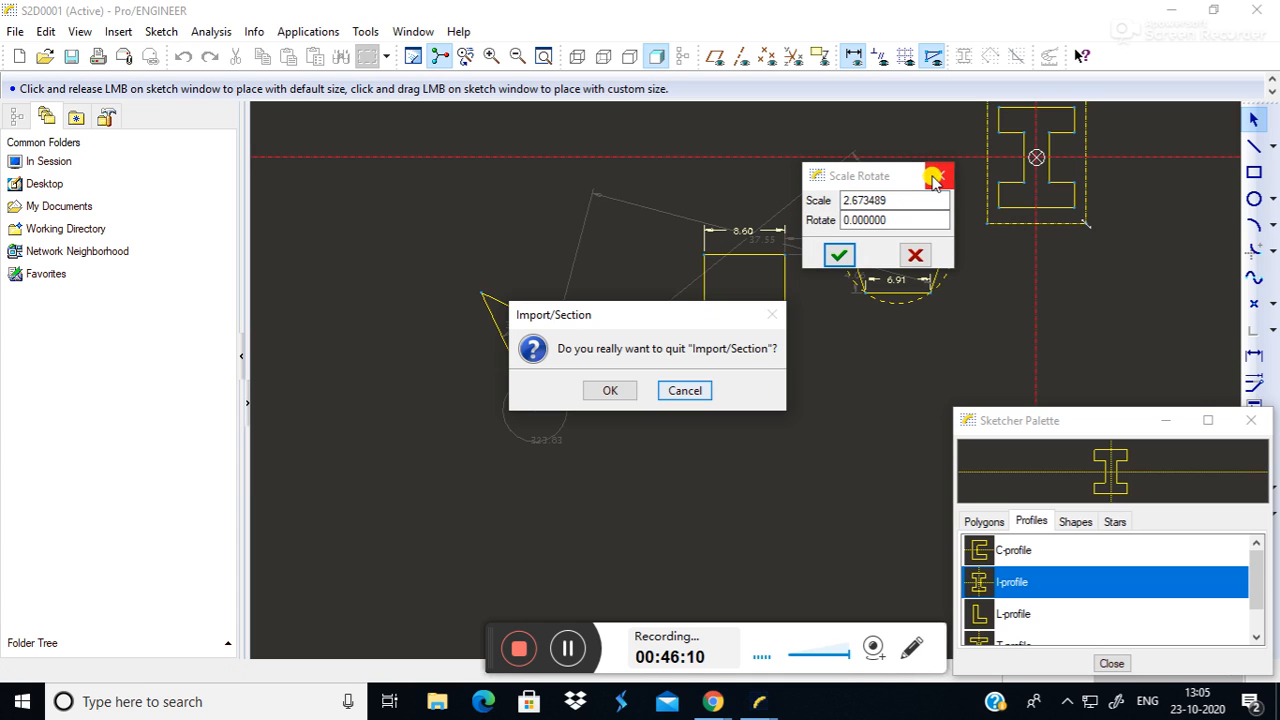
{"action": "left_click", "coordinate": [598, 390]}
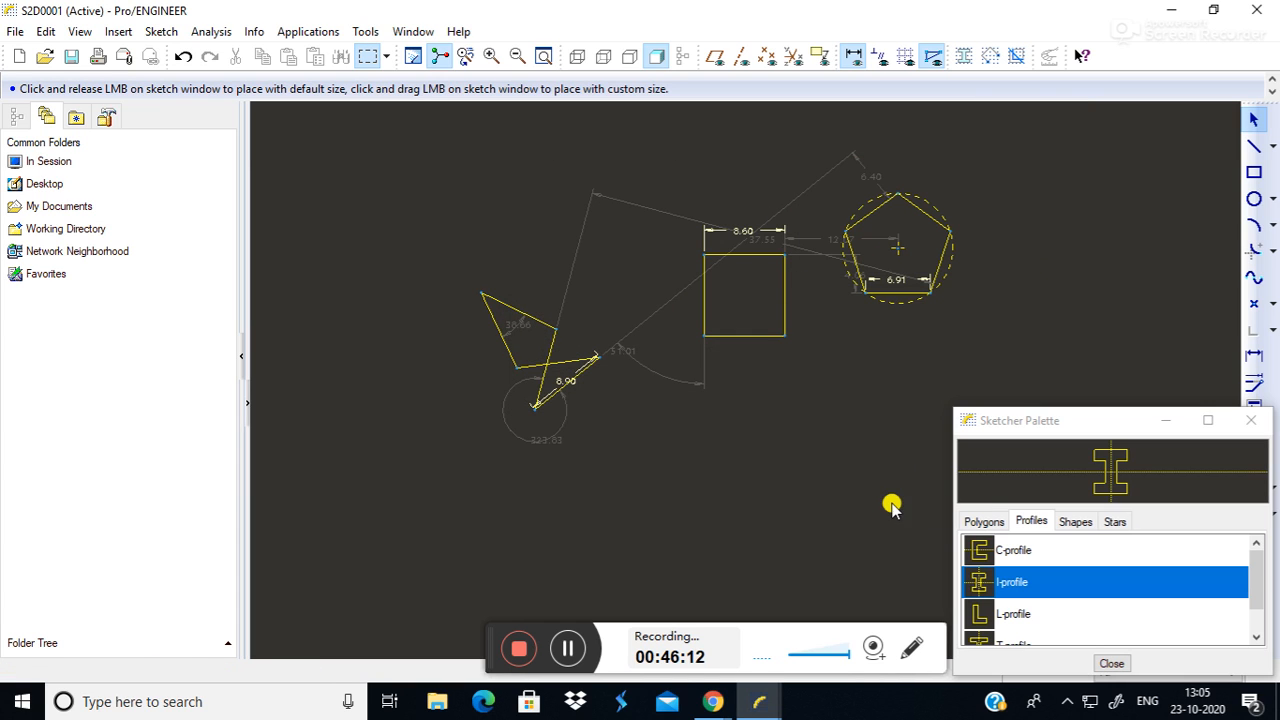
Insert a 7-tip star from the palette below and to the left of the distorted pentagon, with a scale of 3.
{"action": "left_click", "coordinate": [1060, 523]}
{"action": "left_click", "coordinate": [1110, 521]}
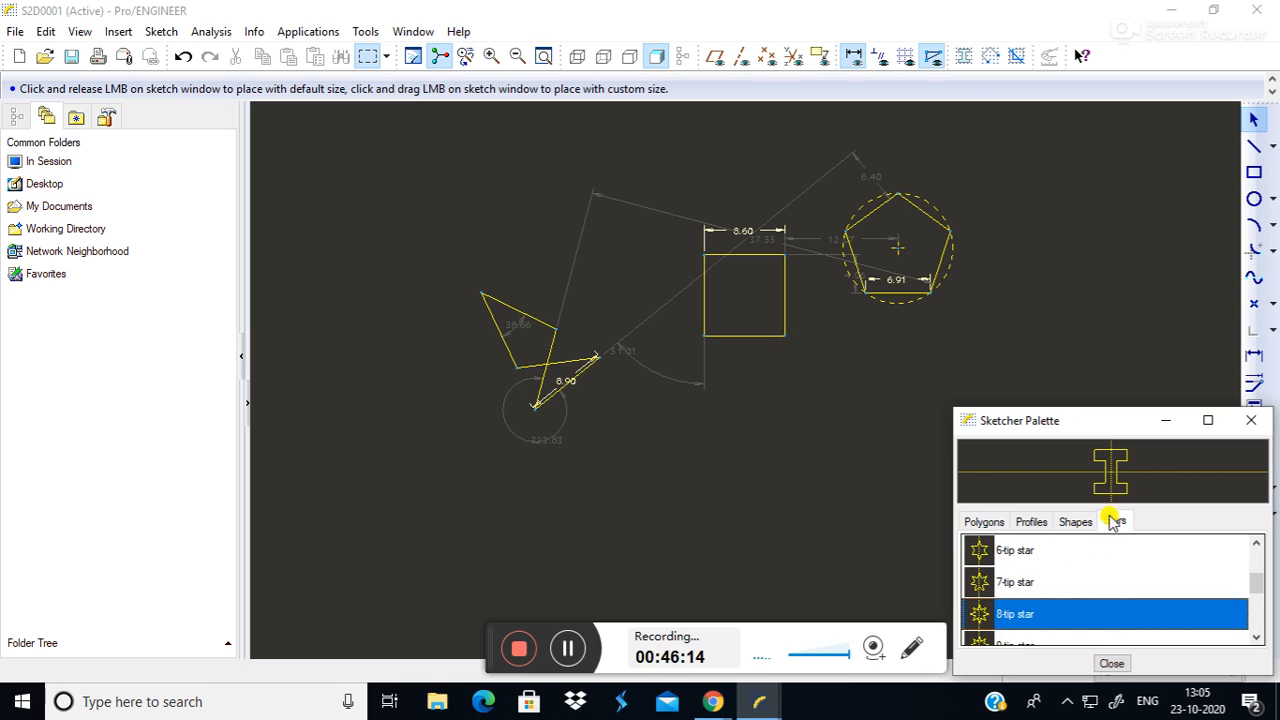
{"action": "left_click", "coordinate": [997, 586]}
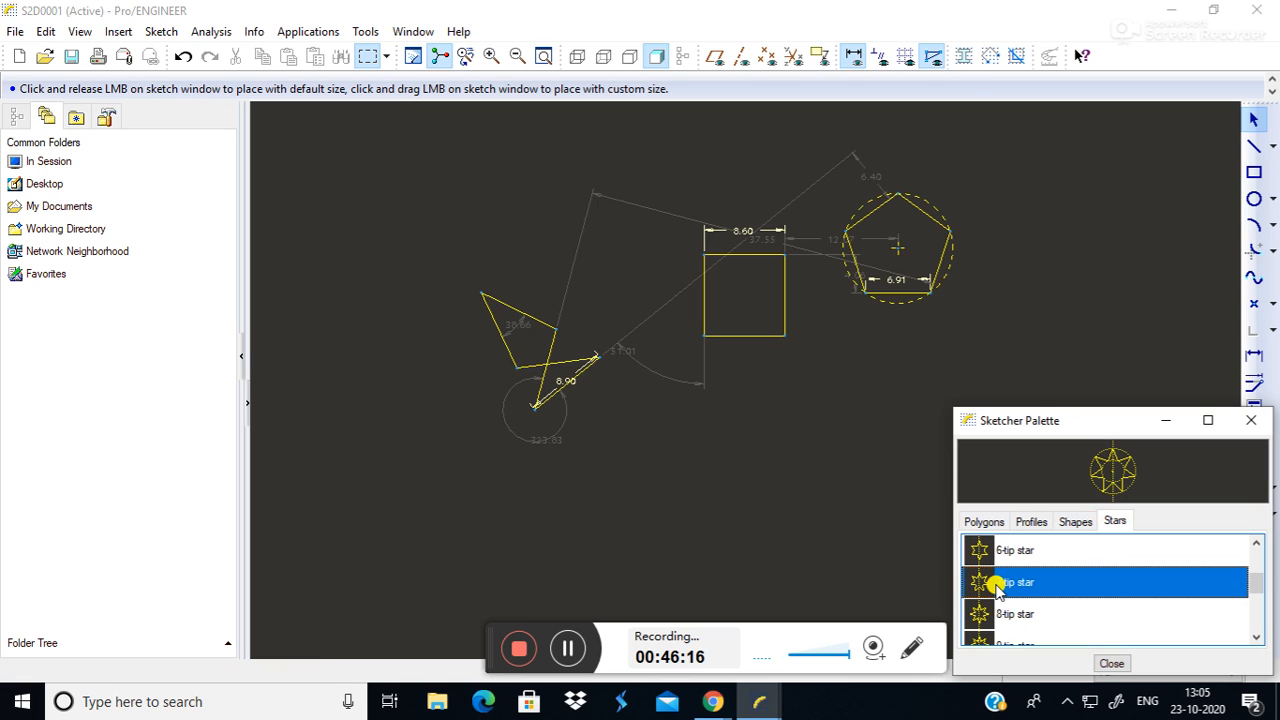
{"action": "mouse_move", "coordinate": [997, 590]}
{"action": "left_mouse_down"}
{"action": "mouse_move", "coordinate": [754, 586]}
{"action": "mouse_move", "coordinate": [411, 451]}
{"action": "mouse_move", "coordinate": [340, 453]}
{"action": "left_mouse_up"}
{"action": "left_click", "coordinate": [851, 200]}
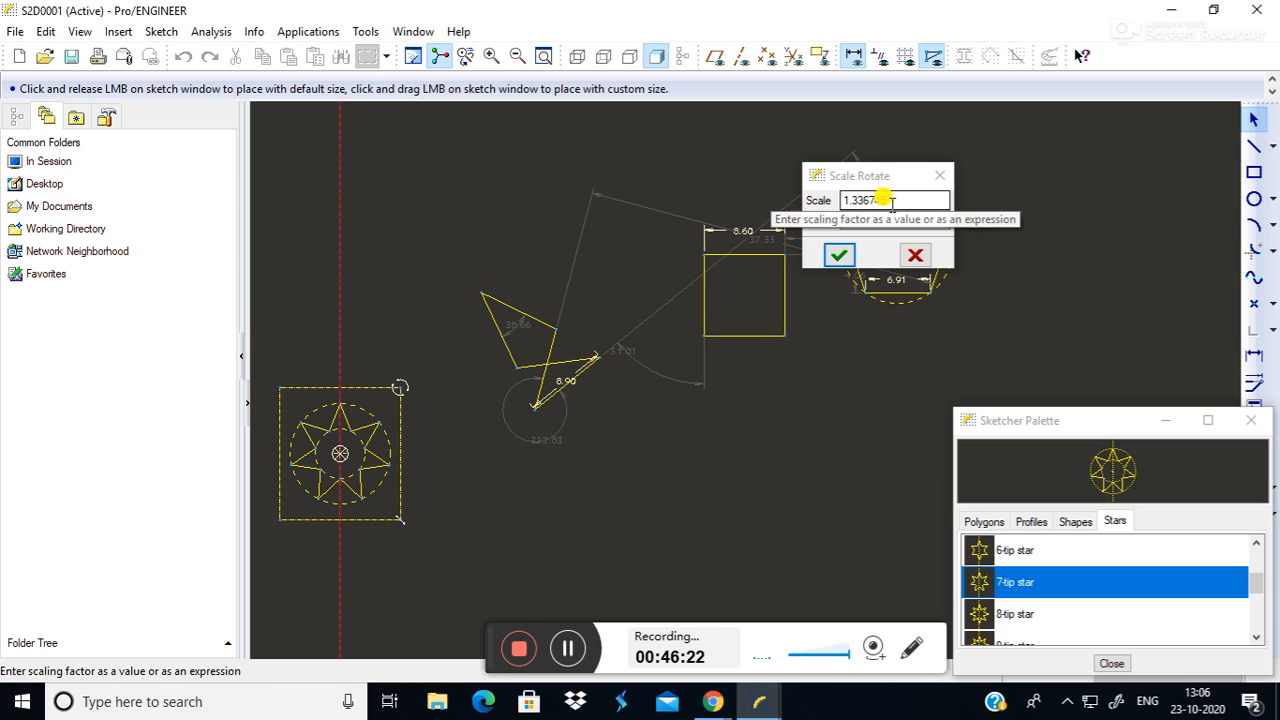
{"action": "double_click", "coordinate": [891, 201]}
{"action": "type", "text": "3"}
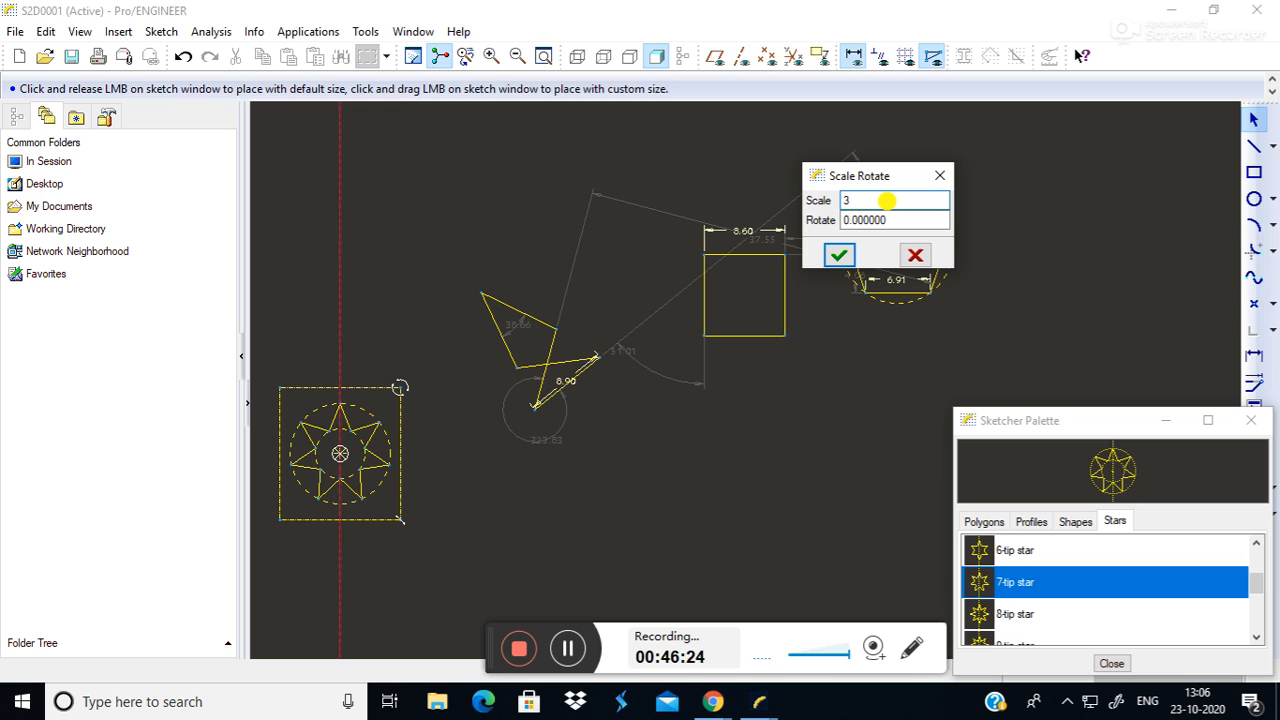
{"action": "key", "text": "Tab"}
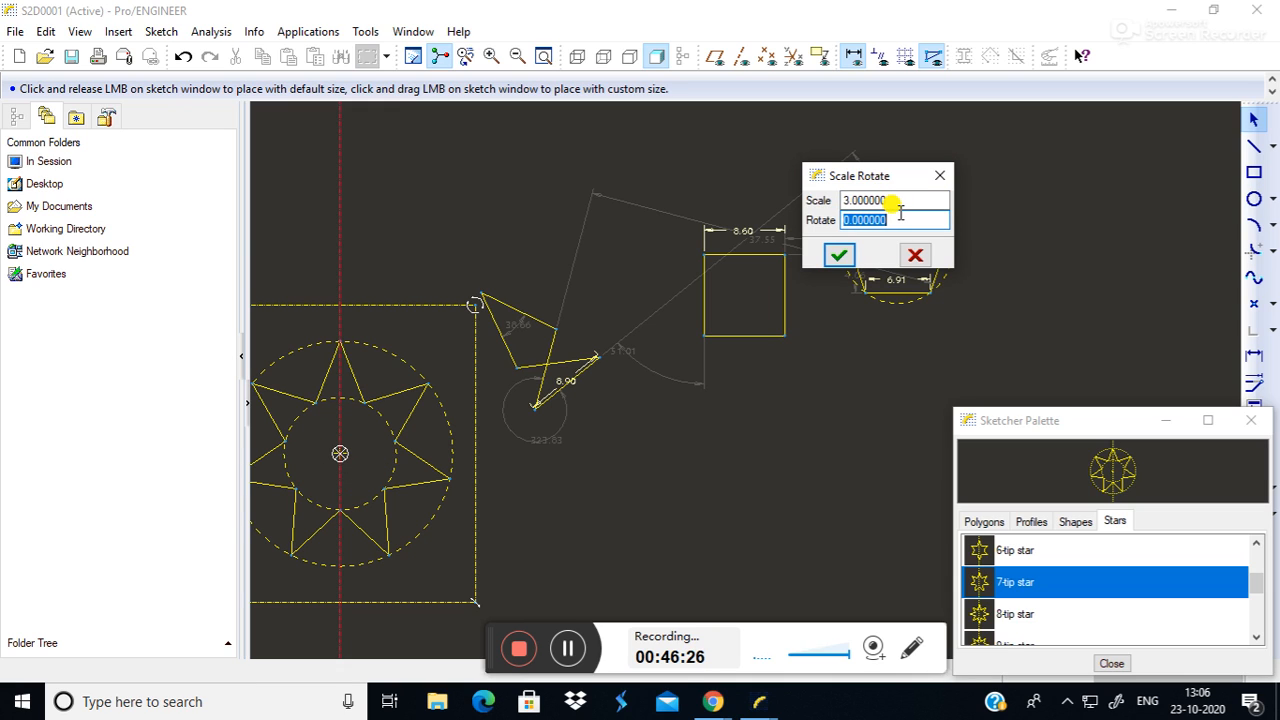
Change the star's scale to 7, accept it, and reposition the star over the distorted pentagon and the square.
{"action": "double_click", "coordinate": [900, 205]}
{"action": "key", "text": "BackSpace"}
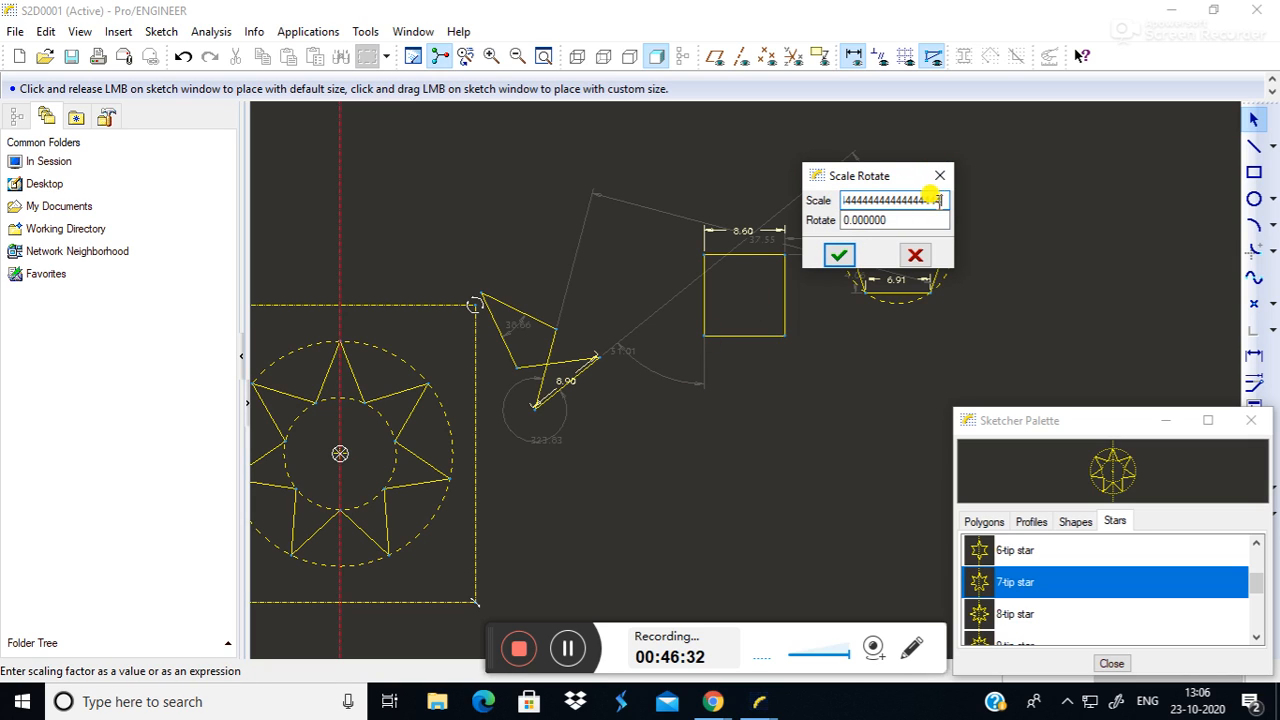
{"action": "double_click", "coordinate": [897, 200]}
{"action": "key", "text": "BackSpace"}
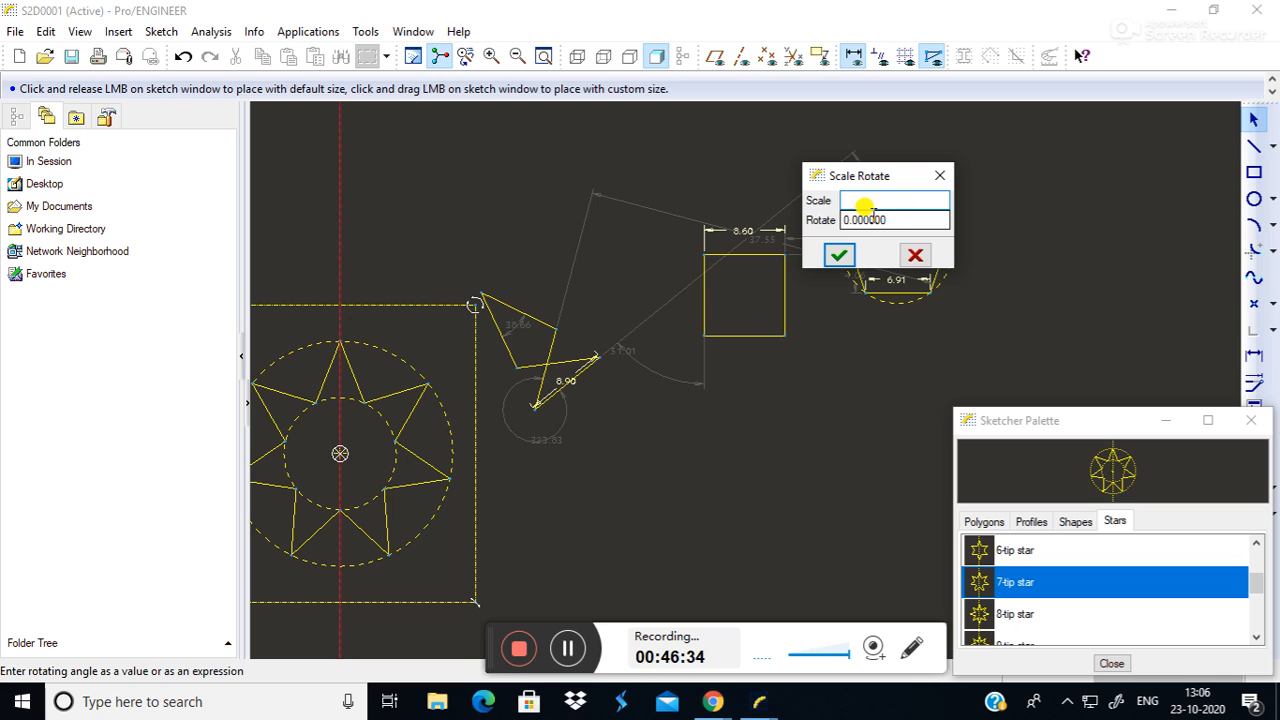
{"action": "type", "text": "7"}
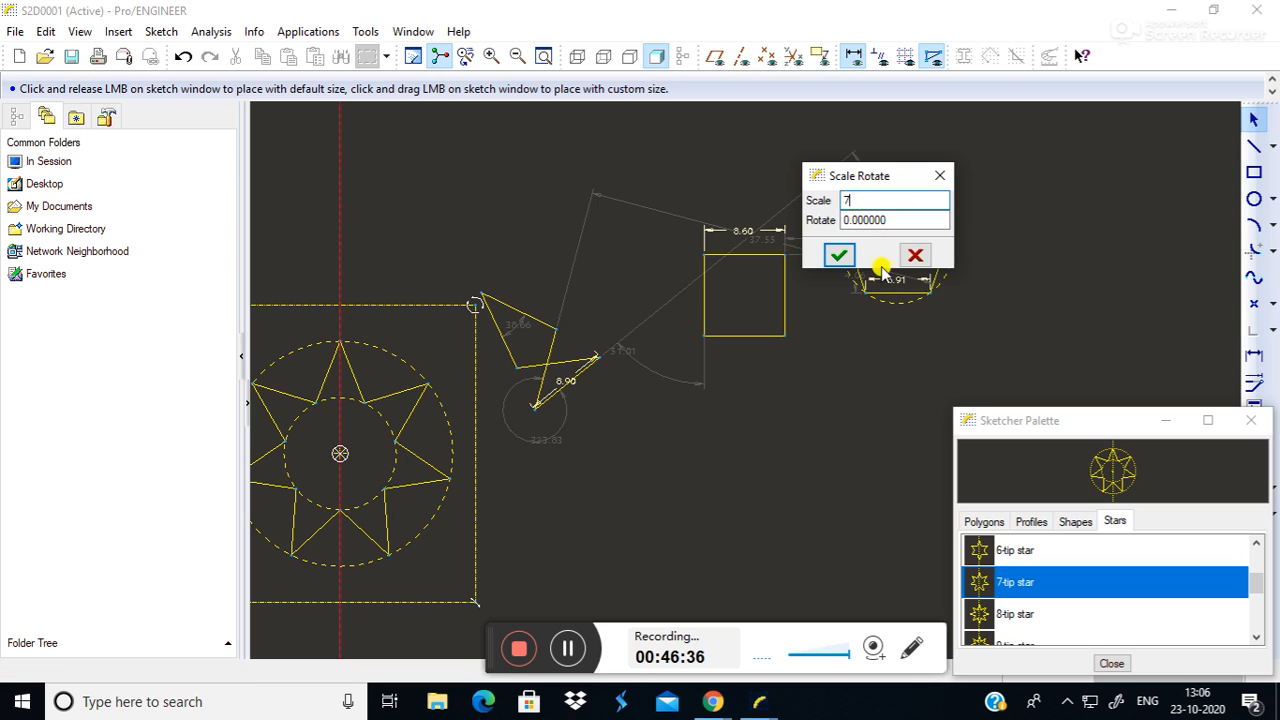
{"action": "left_click", "coordinate": [838, 255]}
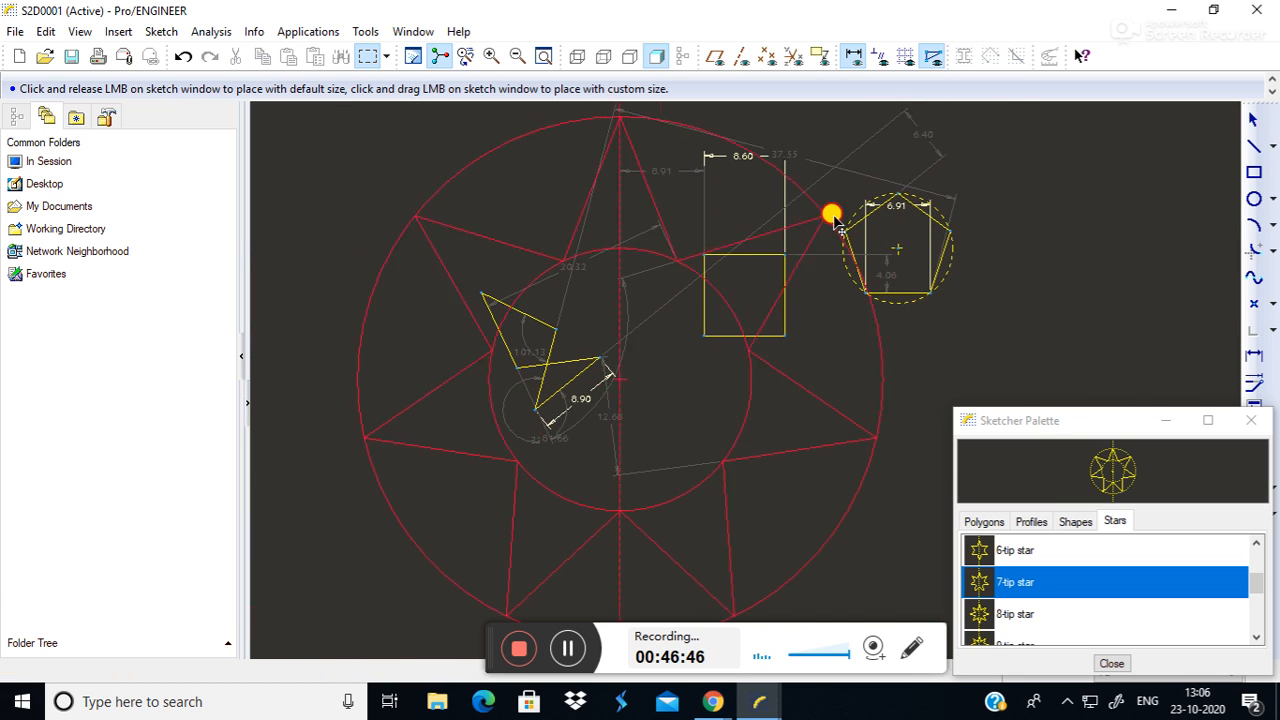
{"action": "left_click", "coordinate": [806, 288]}
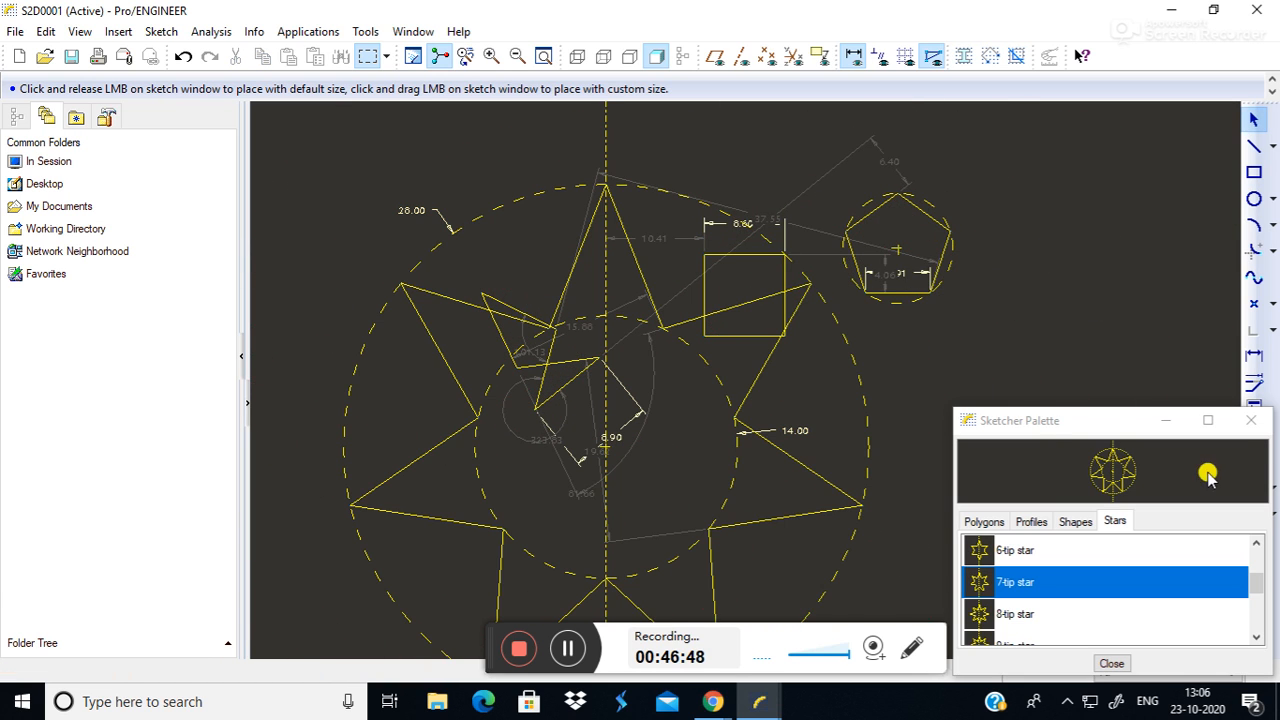
Delete the star's outer construction circle and reshape the star freehand, widening its inner construction circle to about 15.4.
{"action": "left_click", "coordinate": [1264, 421]}
{"action": "left_click", "coordinate": [503, 205]}
{"action": "key", "text": "Delete"}
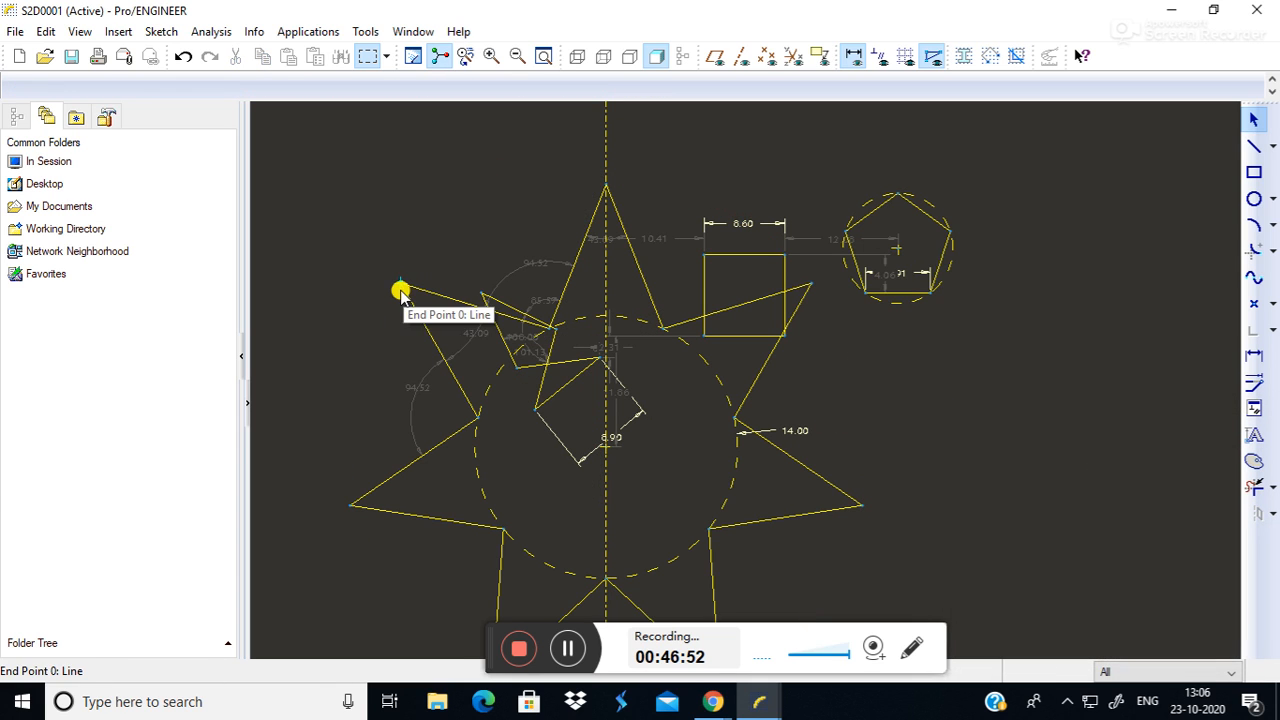
{"action": "mouse_move", "coordinate": [438, 293]}
{"action": "left_mouse_down"}
{"action": "mouse_move", "coordinate": [414, 349]}
{"action": "mouse_move", "coordinate": [494, 254]}
{"action": "mouse_move", "coordinate": [453, 363]}
{"action": "mouse_move", "coordinate": [528, 277]}
{"action": "mouse_move", "coordinate": [547, 226]}
{"action": "mouse_move", "coordinate": [570, 218]}
{"action": "mouse_move", "coordinate": [500, 366]}
{"action": "mouse_move", "coordinate": [554, 280]}
{"action": "mouse_move", "coordinate": [575, 275]}
{"action": "mouse_move", "coordinate": [537, 320]}
{"action": "left_mouse_up"}
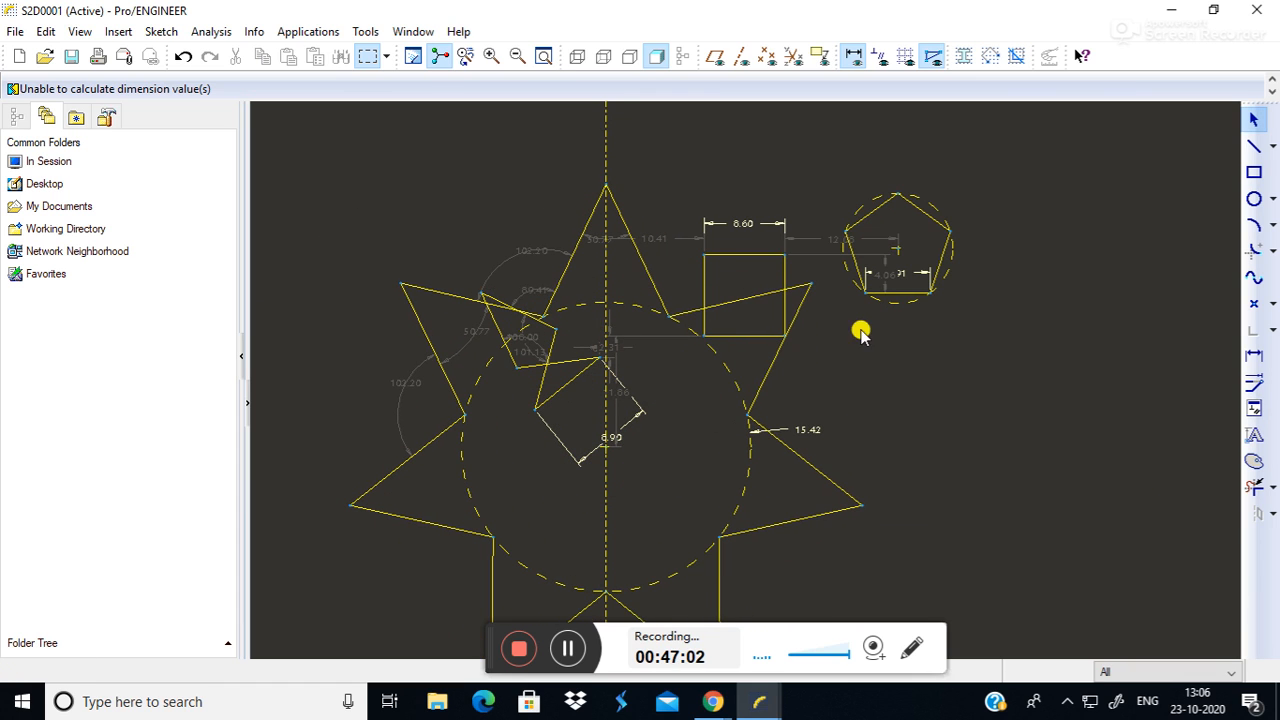
Delete all the star, square and pentagon geometry from the sketch.
{"action": "left_click_drag", "start_coordinate": [491, 648], "coordinate": [513, 712]}
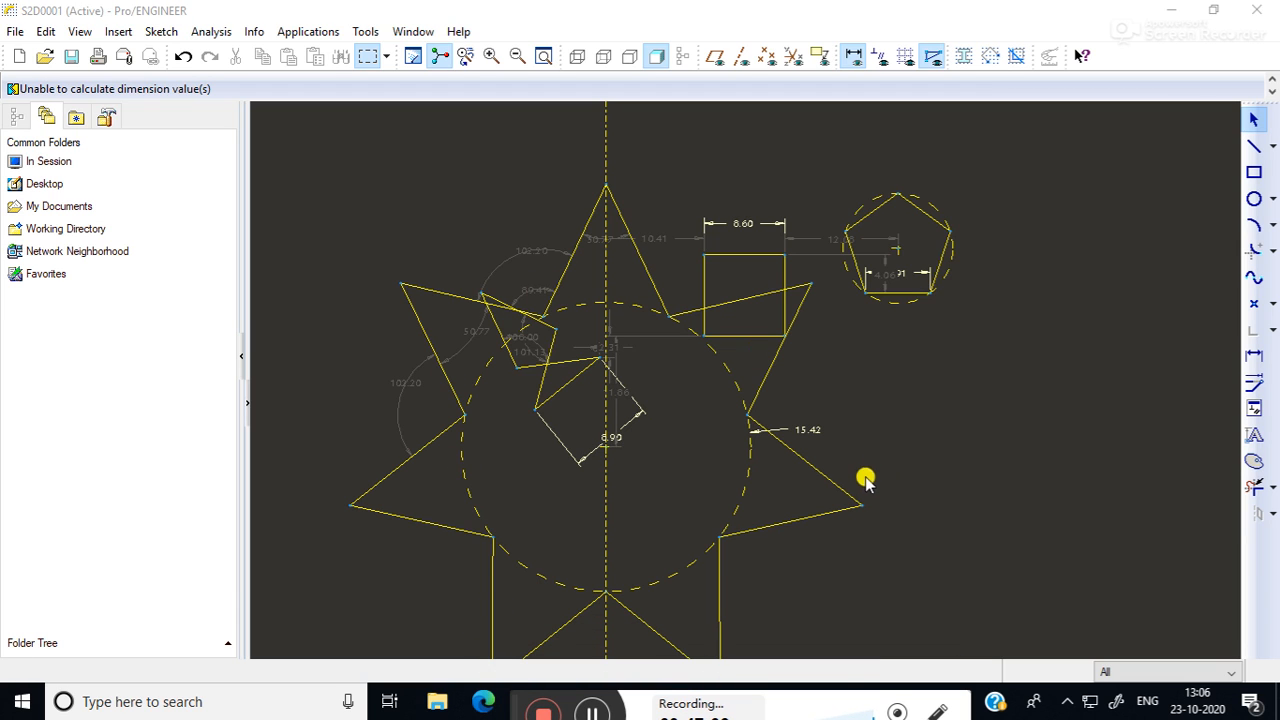
{"action": "mouse_move", "coordinate": [908, 517]}
{"action": "middle_mouse_down"}
{"action": "mouse_move", "coordinate": [903, 409]}
{"action": "mouse_move", "coordinate": [1023, 417]}
{"action": "mouse_move", "coordinate": [1003, 478]}
{"action": "middle_mouse_up"}
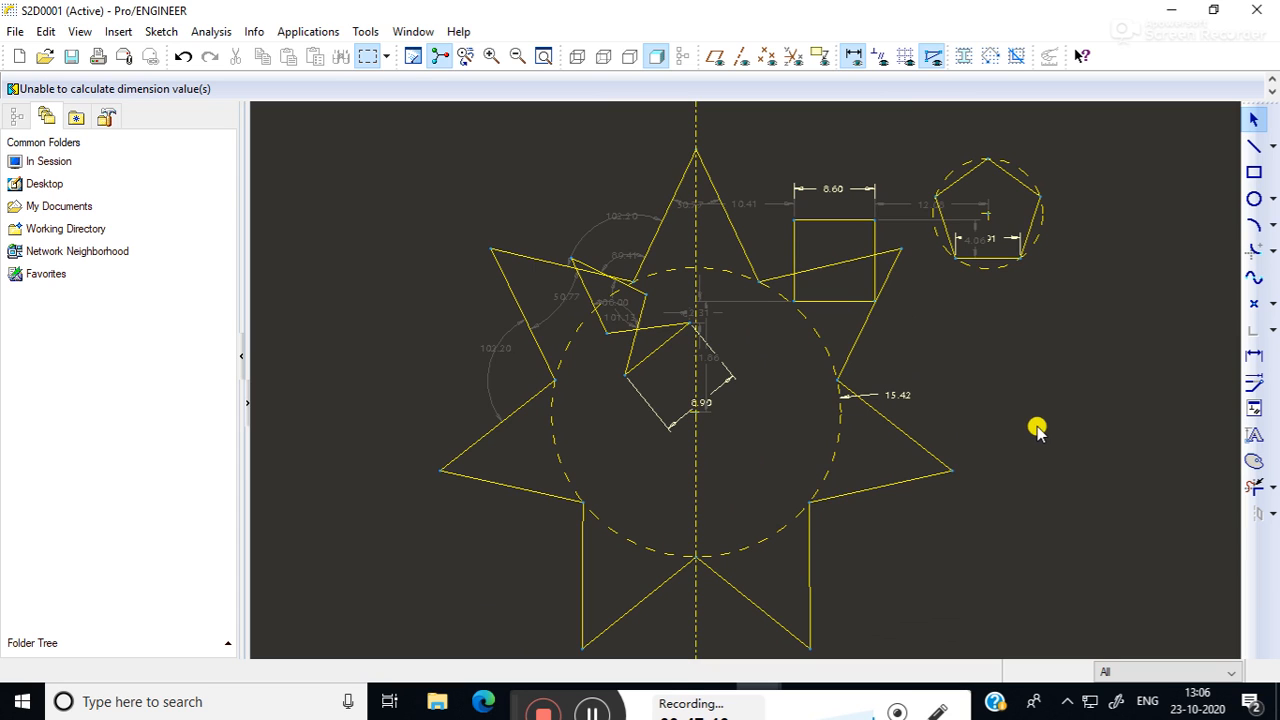
{"action": "middle_click_drag", "start_coordinate": [1070, 465], "coordinate": [1048, 360], "text": "ctrl"}
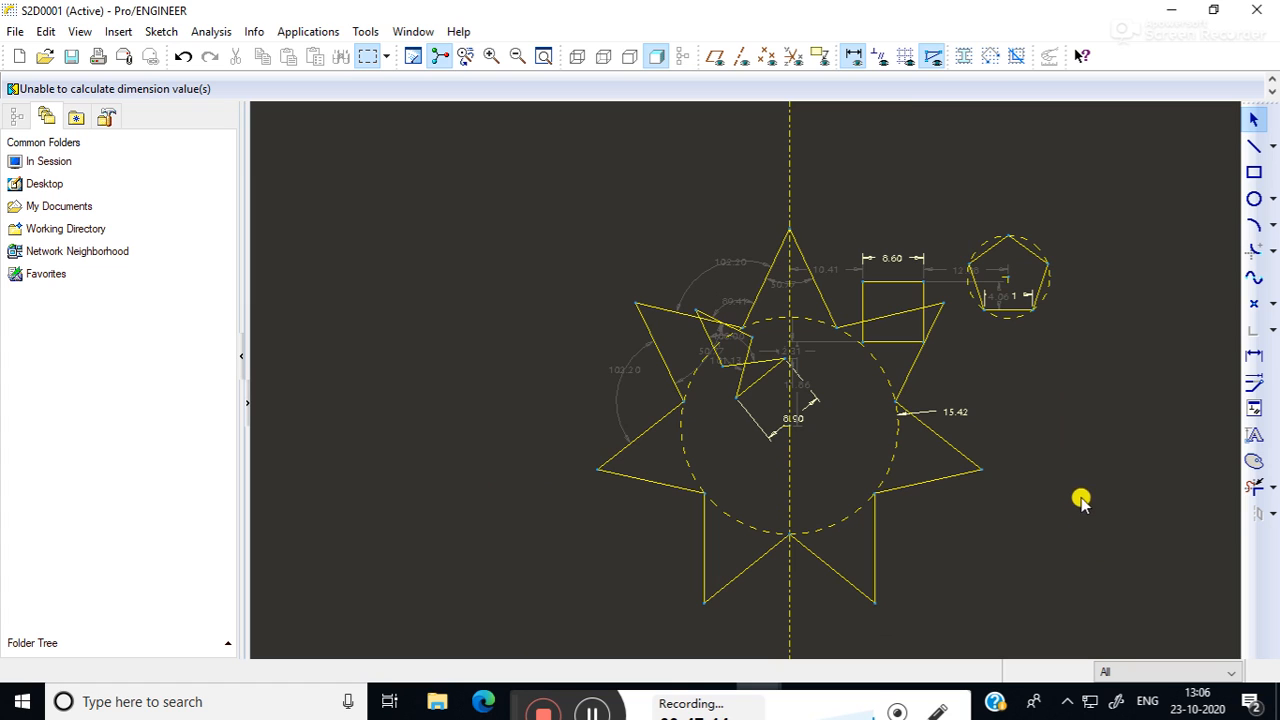
{"action": "mouse_move", "coordinate": [1097, 505]}
{"action": "middle_mouse_down", "text": "shift"}
{"action": "mouse_move", "coordinate": [891, 446]}
{"action": "mouse_move", "coordinate": [912, 475]}
{"action": "middle_mouse_up", "text": "shift"}
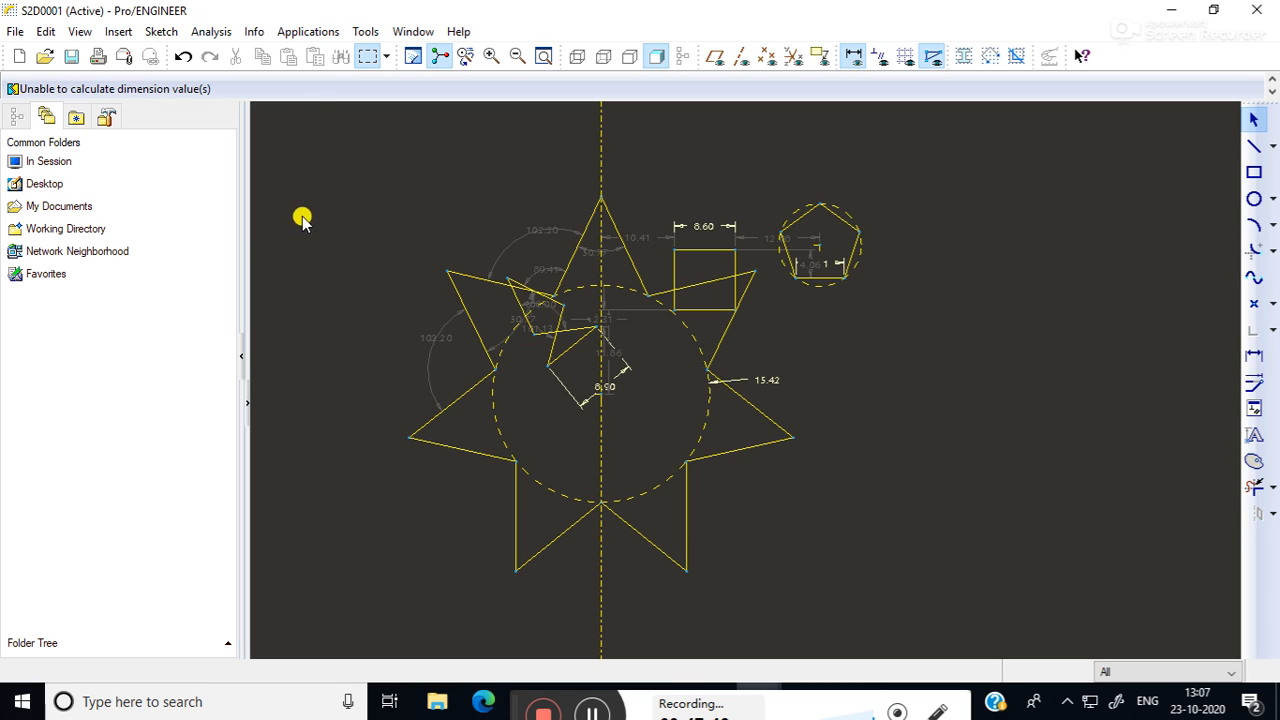
{"action": "mouse_move", "coordinate": [340, 162]}
{"action": "left_mouse_down"}
{"action": "mouse_move", "coordinate": [740, 551]}
{"action": "mouse_move", "coordinate": [920, 609]}
{"action": "left_mouse_up"}
{"action": "key", "text": "Delete"}
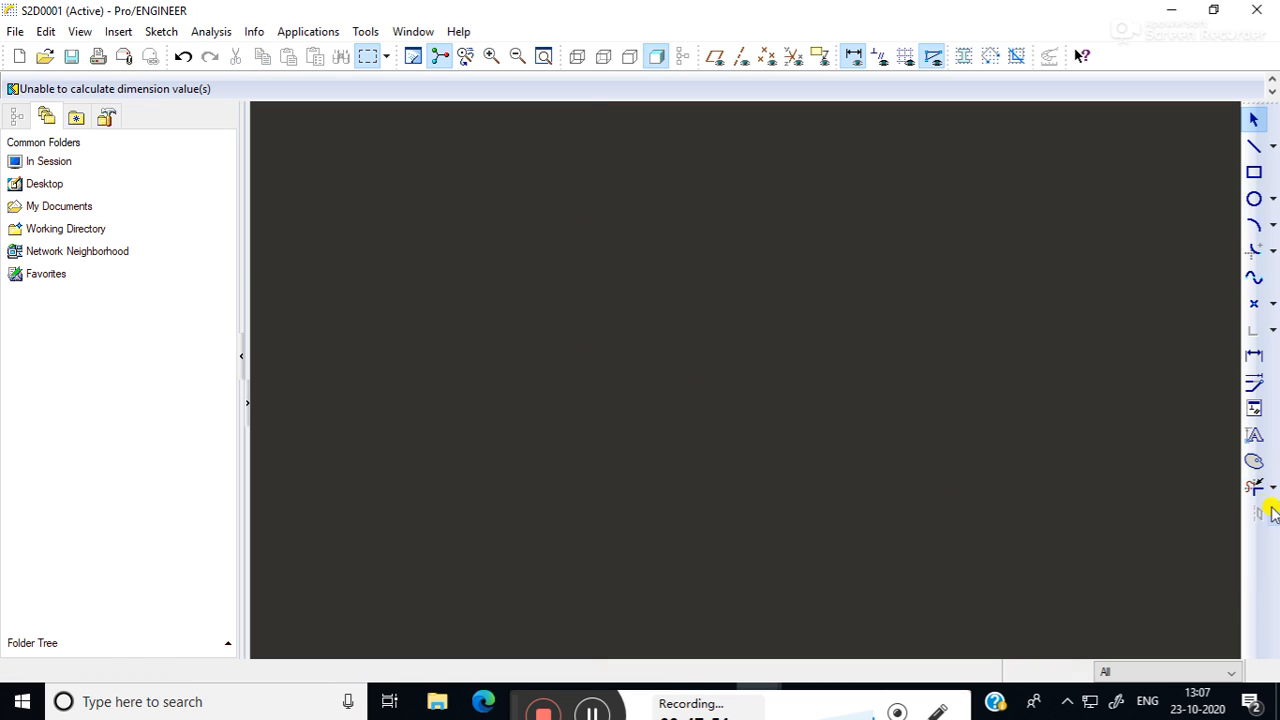
Sketch a rectangle about 60.4 wide and 35 high in the middle of the empty sketch.
{"action": "left_click", "coordinate": [1256, 172]}
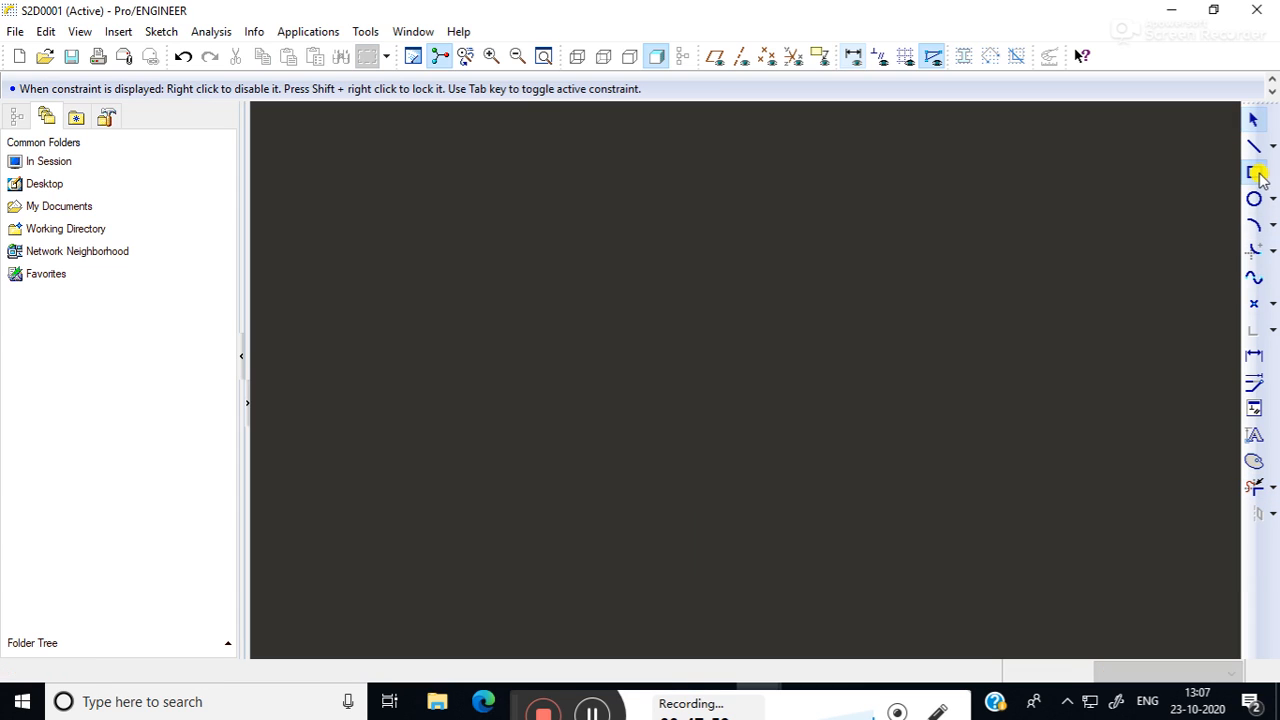
{"action": "left_click", "coordinate": [505, 235]}
{"action": "left_click", "coordinate": [930, 482]}
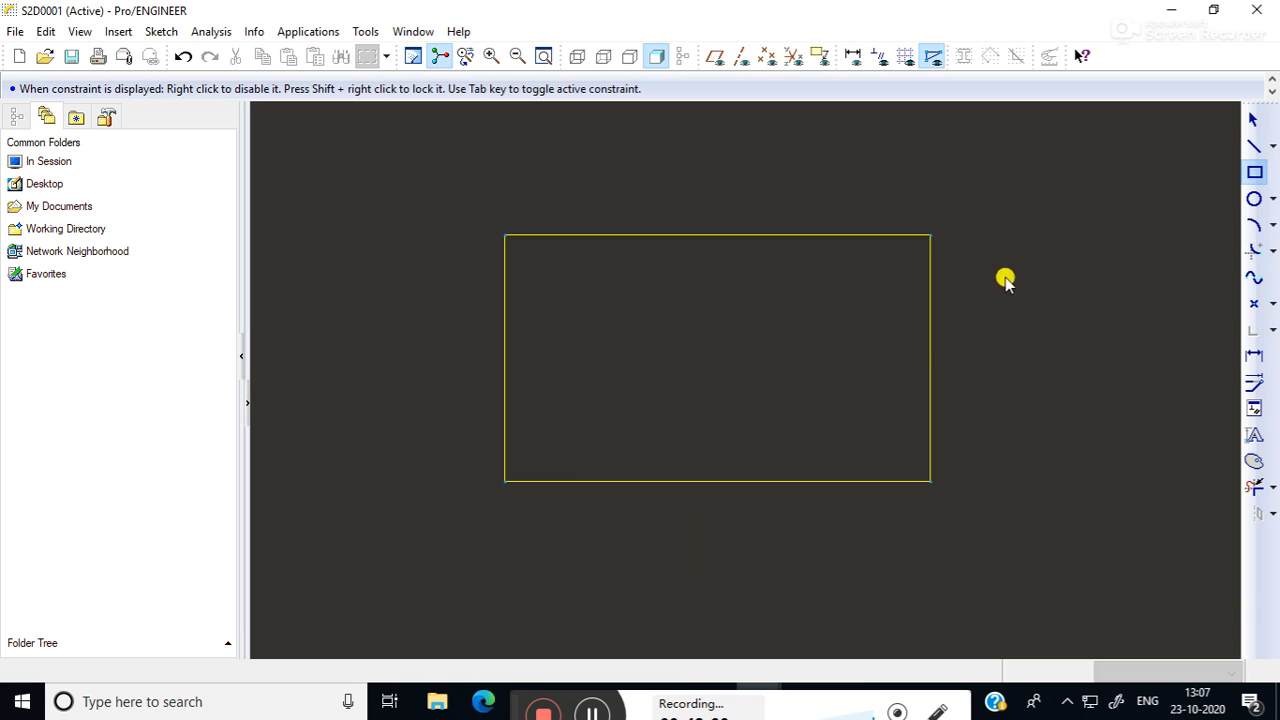
{"action": "left_click", "coordinate": [1252, 120]}
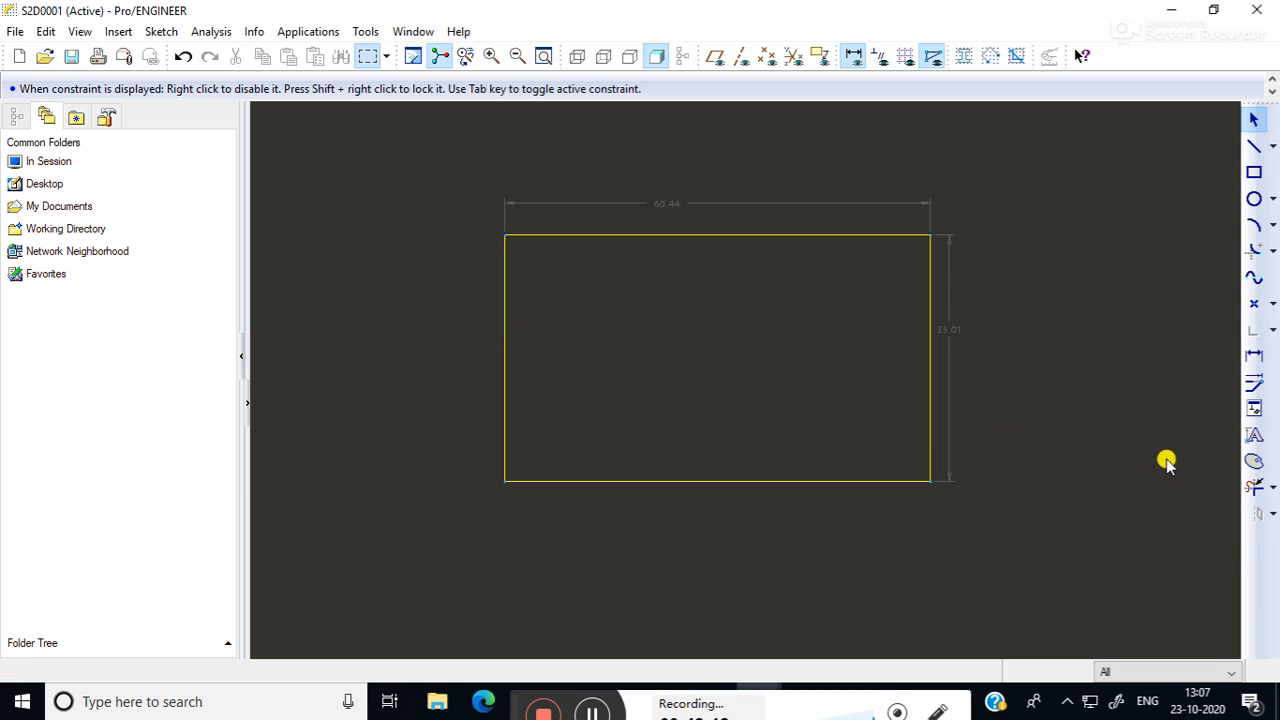
Try removing the rectangle's right side with Delete Segment, and undo the removal.
{"action": "left_click", "coordinate": [1253, 488]}
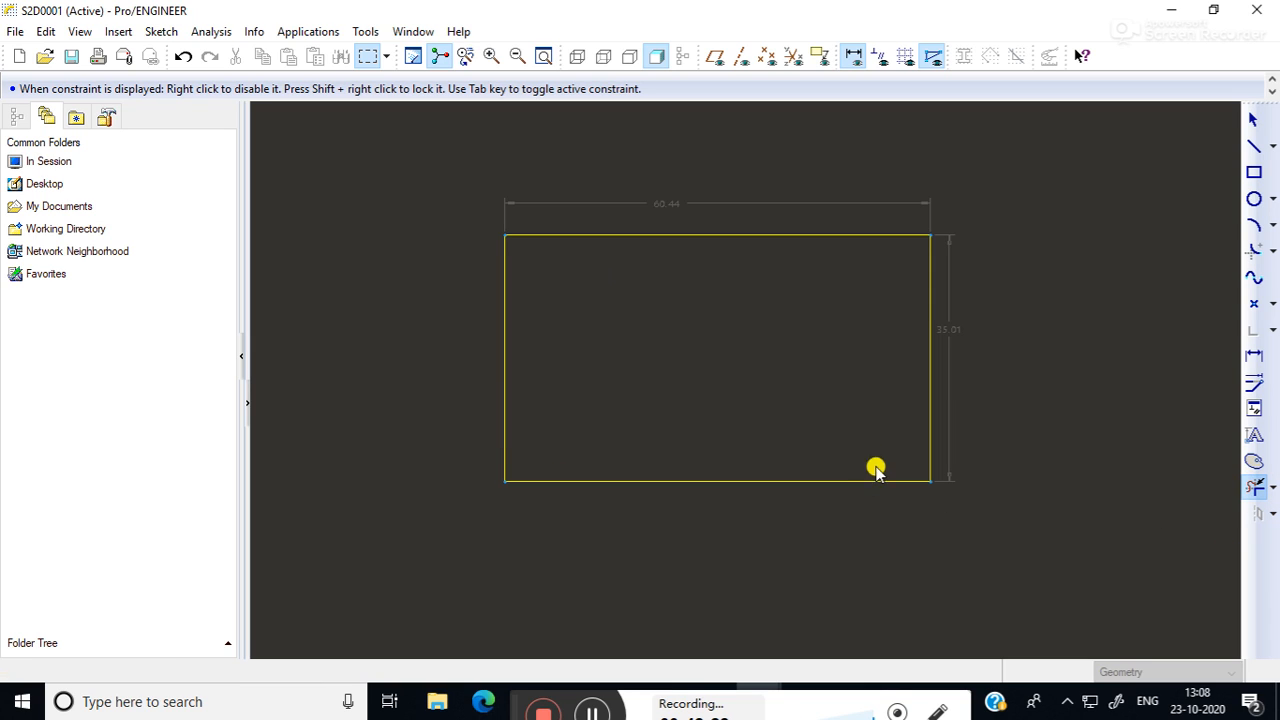
{"action": "left_click", "coordinate": [929, 404]}
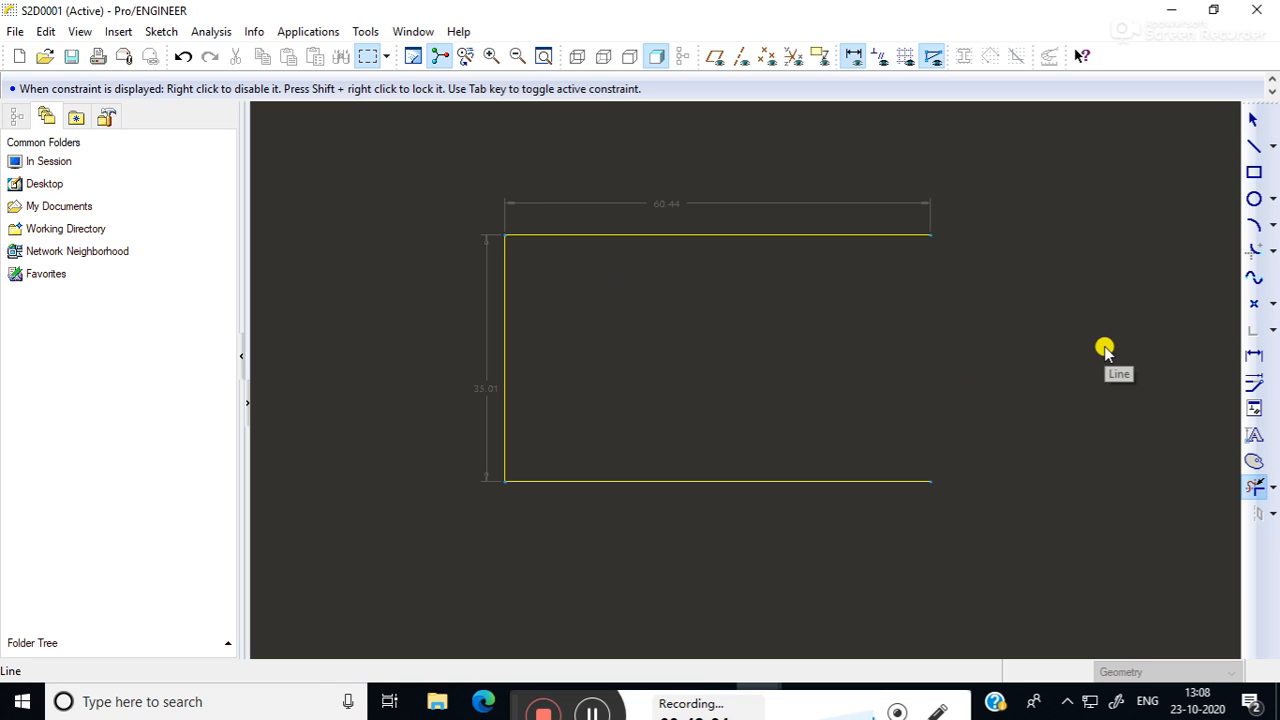
{"action": "left_click", "coordinate": [185, 55]}
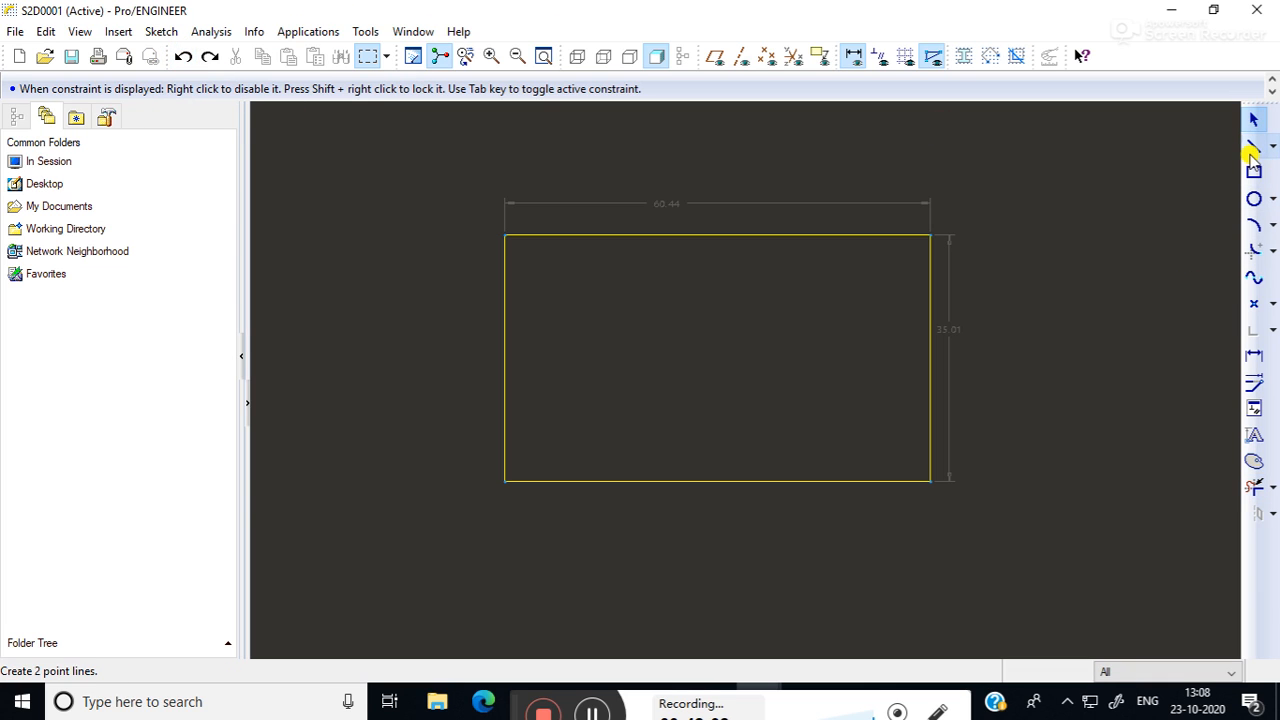
Draw two horizontal lines about 22.9 long, one above the other, each crossing the rectangle's right side.
{"action": "left_click", "coordinate": [1254, 146]}
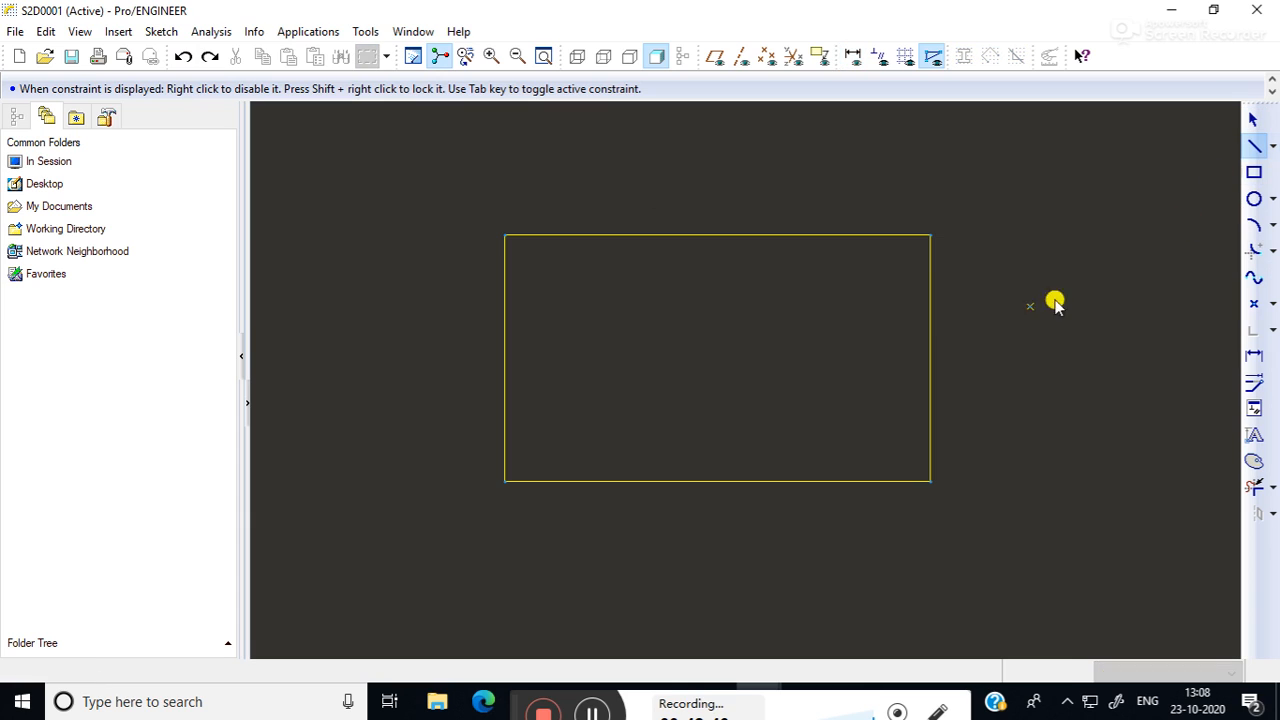
{"action": "left_click", "coordinate": [870, 318]}
{"action": "left_click", "coordinate": [1030, 316]}
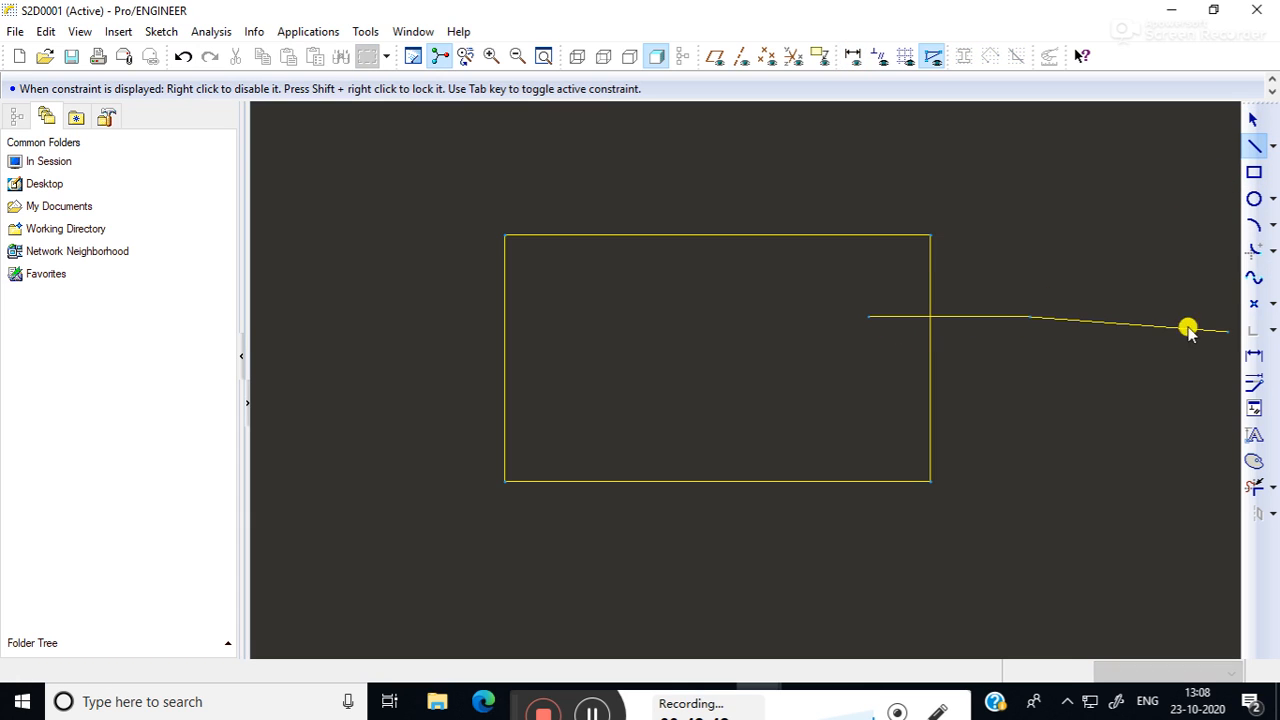
{"action": "left_click", "coordinate": [1255, 118]}
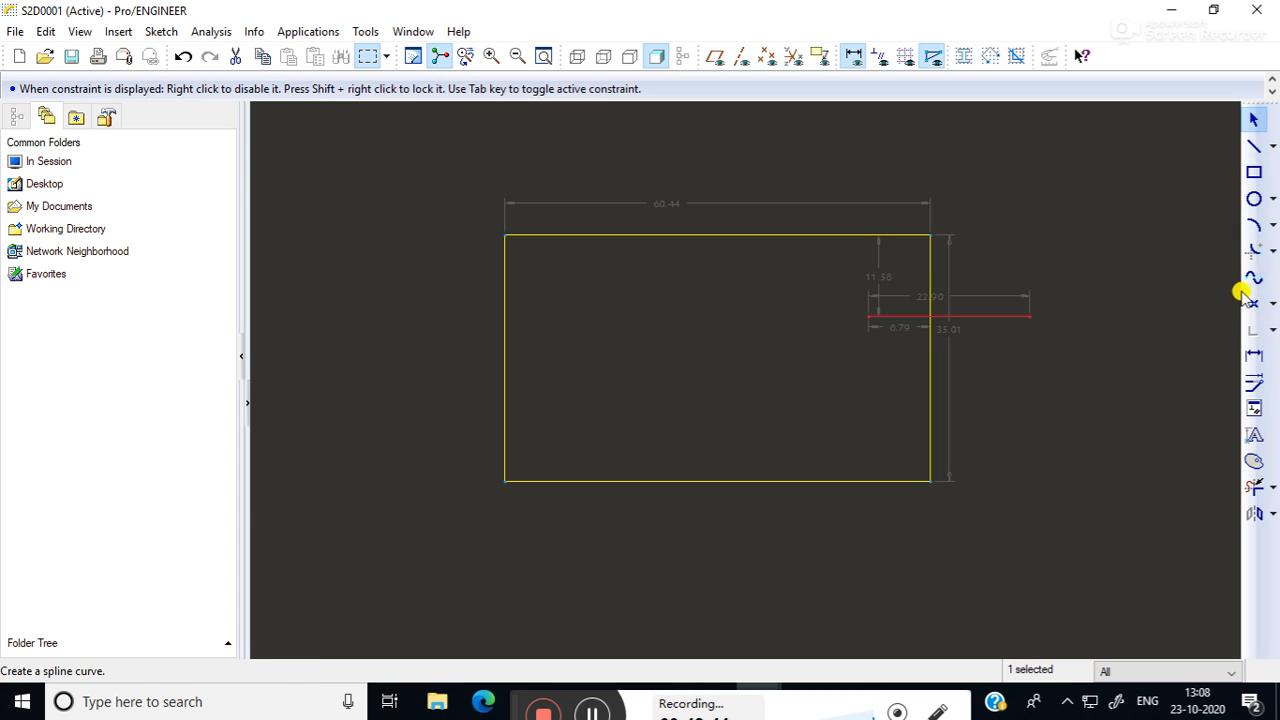
{"action": "left_click", "coordinate": [1254, 146]}
{"action": "left_click", "coordinate": [879, 422]}
{"action": "left_click", "coordinate": [1041, 421]}
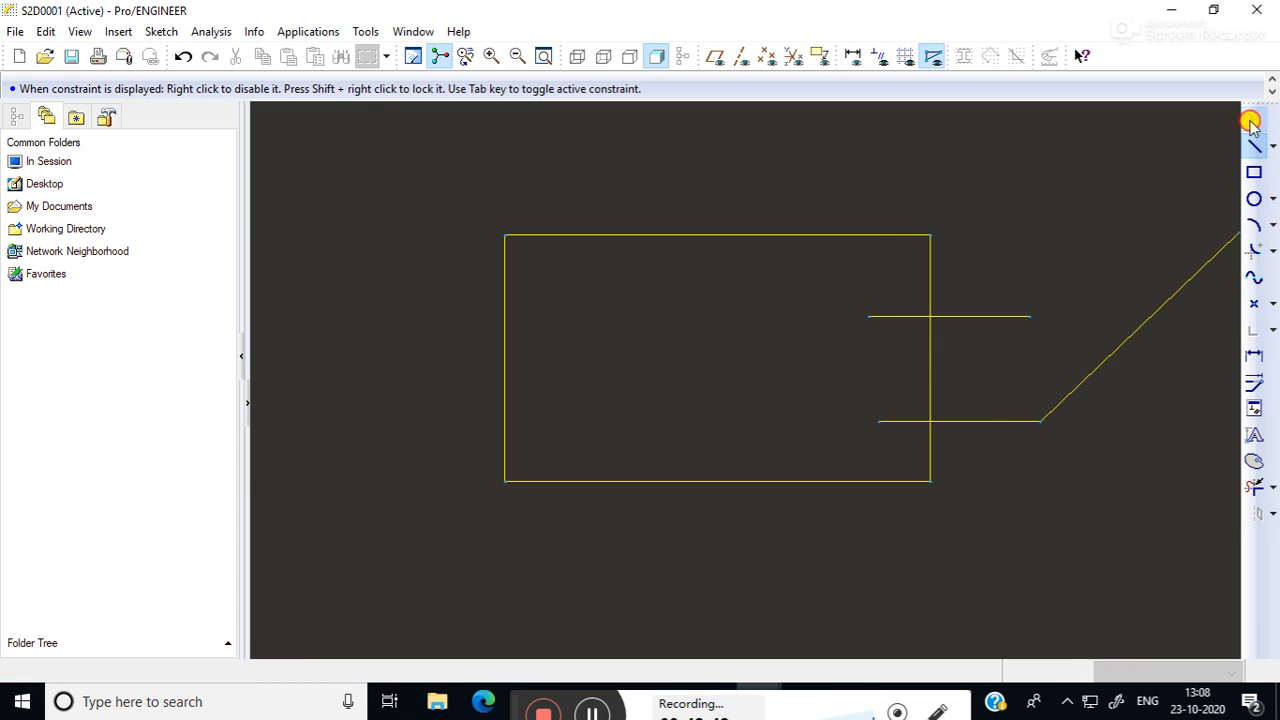
{"action": "left_click", "coordinate": [1253, 120]}
Remove the part of the rectangle's right side lying between the two horizontal lines with Delete Segment.
{"action": "left_click", "coordinate": [928, 366]}
{"action": "left_click", "coordinate": [1129, 349]}
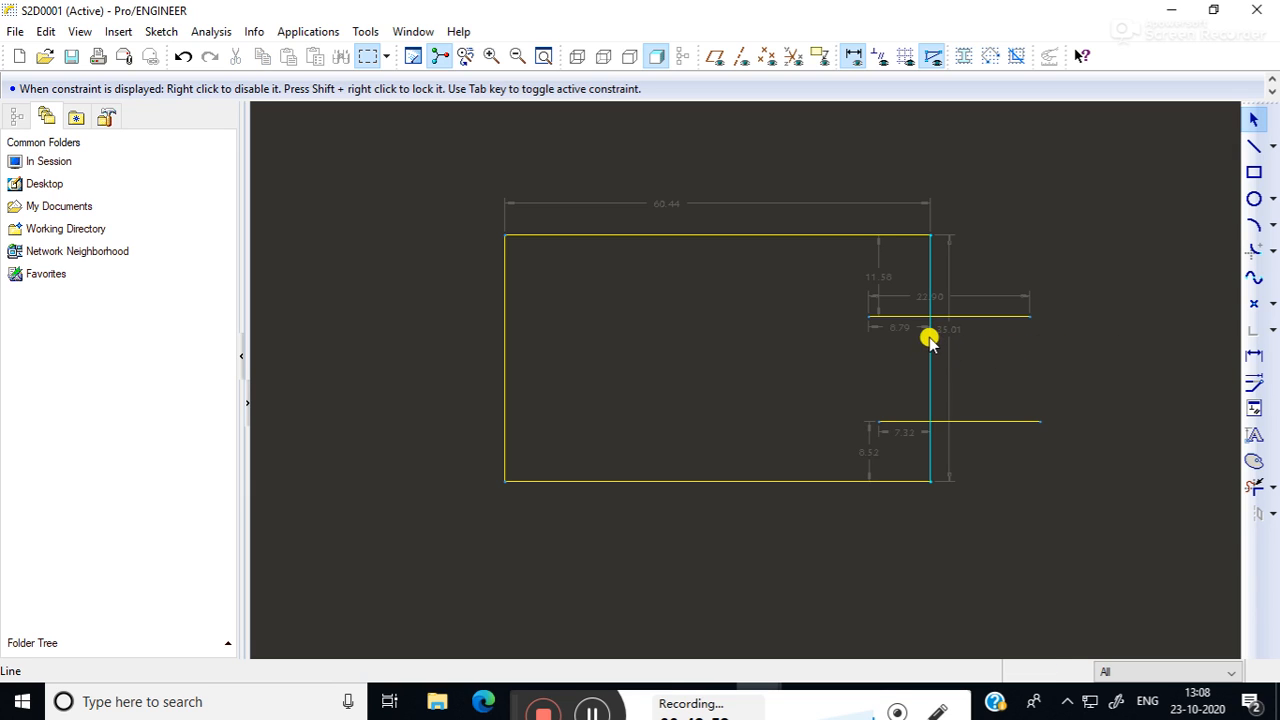
{"action": "left_click", "coordinate": [1257, 489]}
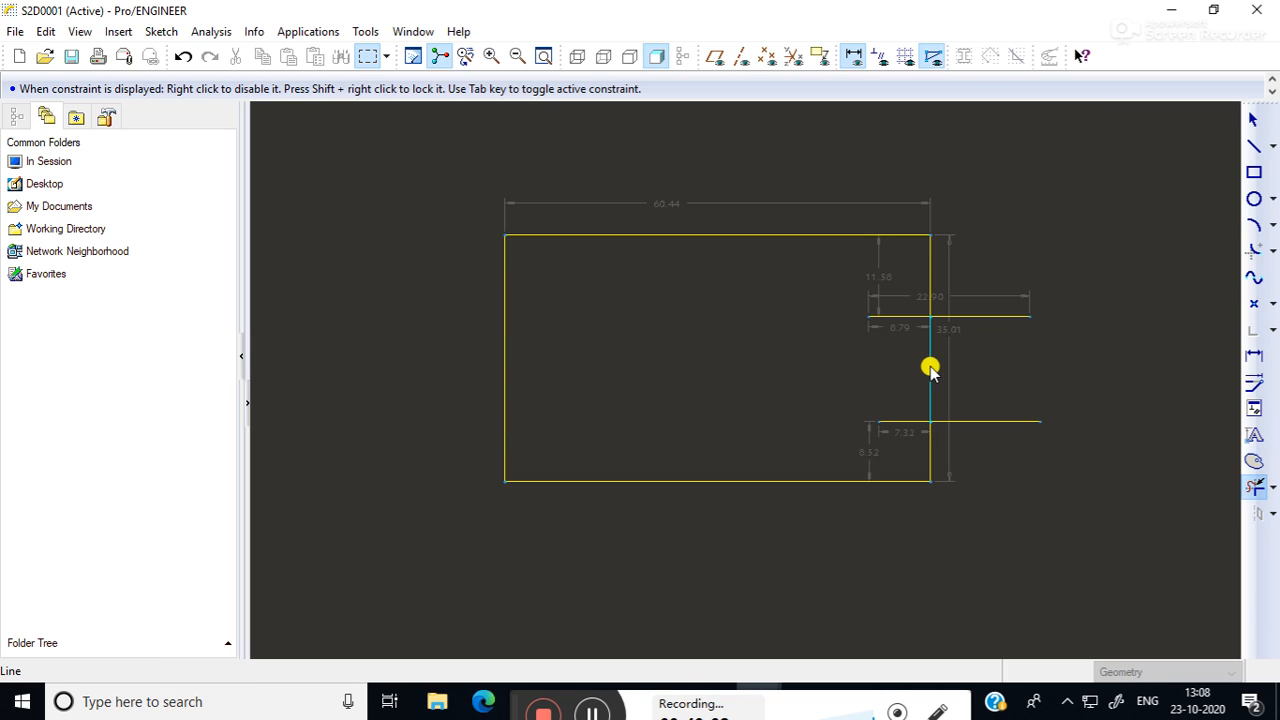
{"action": "left_click", "coordinate": [1252, 487]}
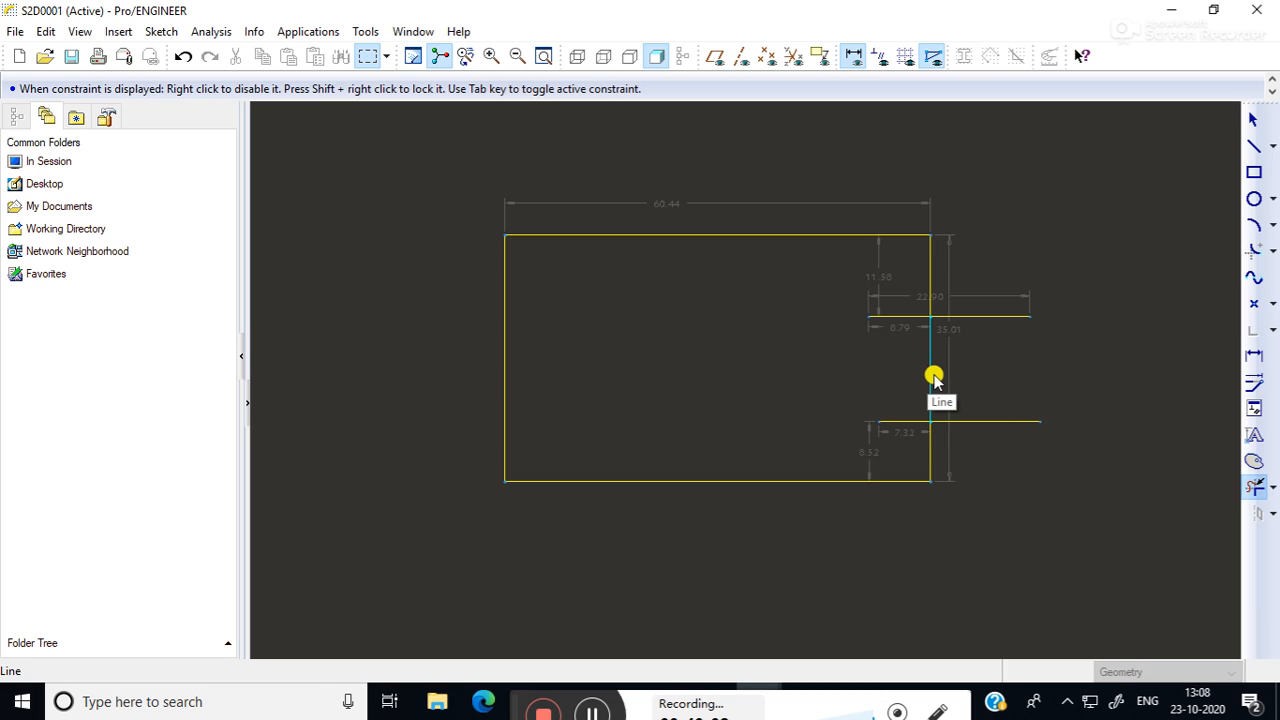
{"action": "left_click", "coordinate": [933, 377]}
Delete the remaining inner and outer pieces of both horizontal lines, leaving only the gap in the rectangle's right side.
{"action": "left_click", "coordinate": [994, 316]}
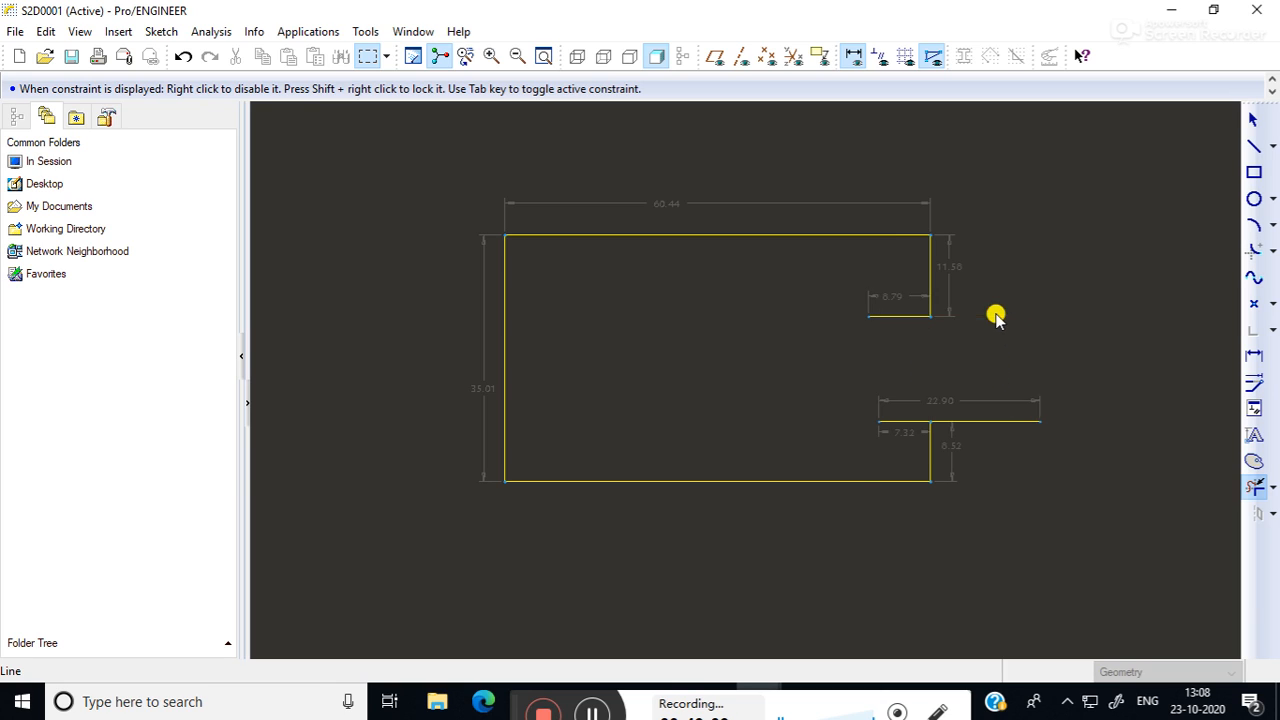
{"action": "left_click", "coordinate": [880, 316]}
{"action": "left_click", "coordinate": [898, 421]}
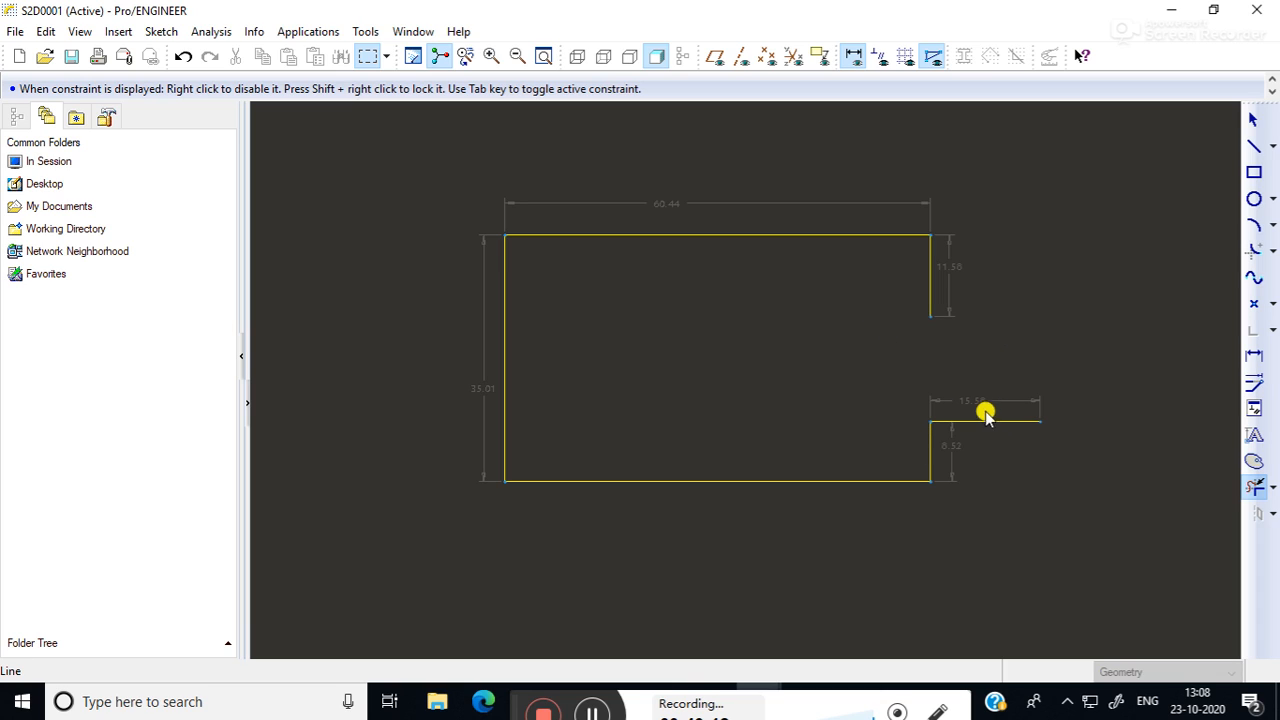
{"action": "left_click", "coordinate": [1020, 422]}
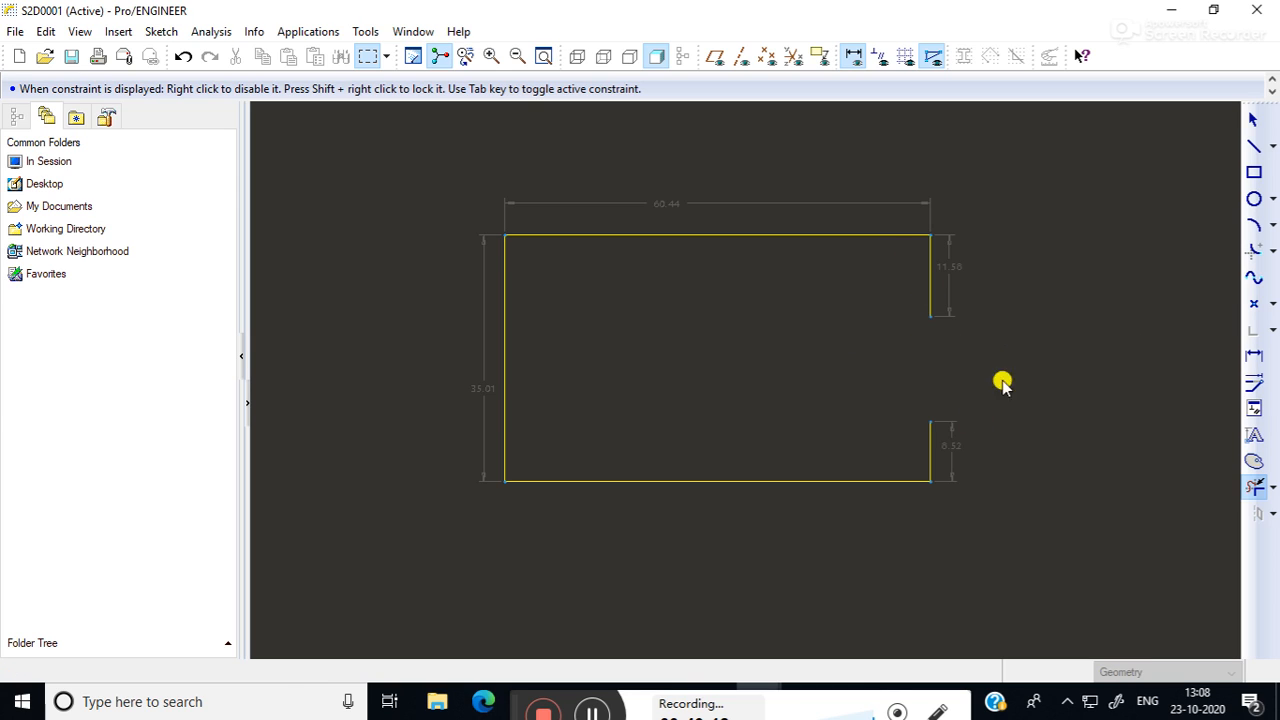
Draw a diagonal line across the rectangle's upper-right corner, from about 11.2 above the top edge to about 8.9 beyond the right side.
{"action": "left_click", "coordinate": [1254, 146]}
{"action": "left_click", "coordinate": [754, 157]}
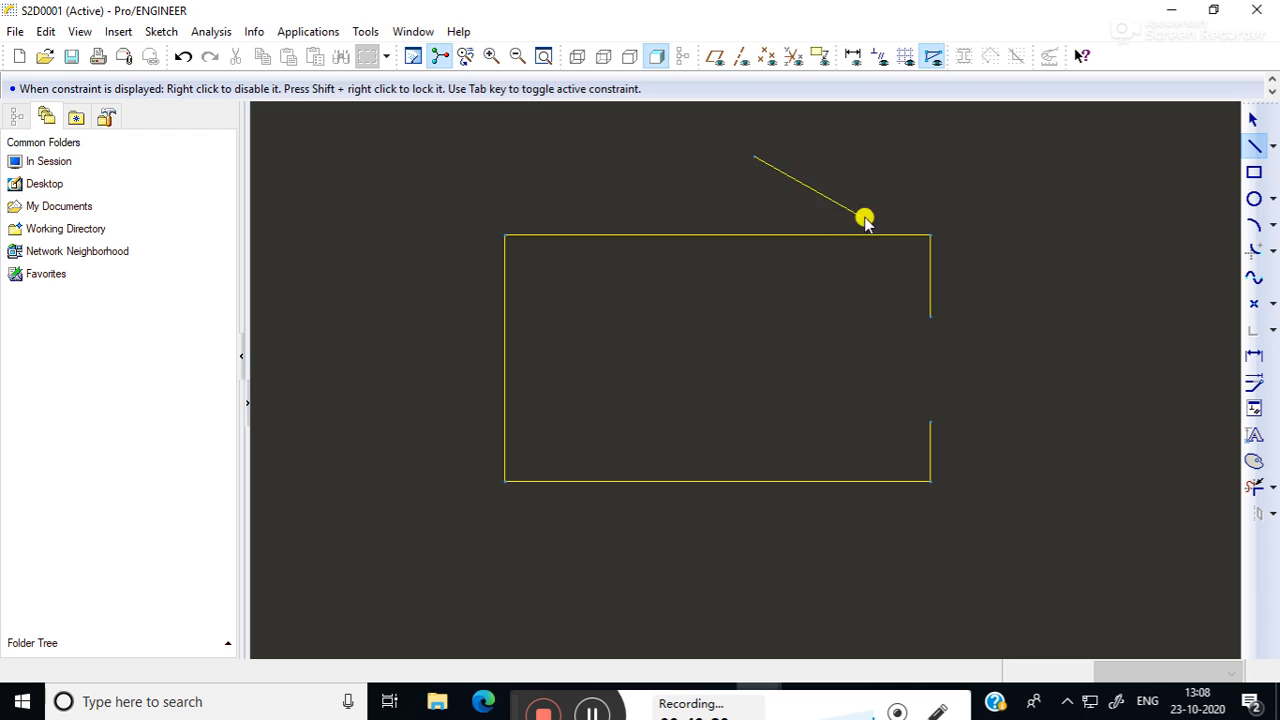
{"action": "left_click", "coordinate": [993, 318]}
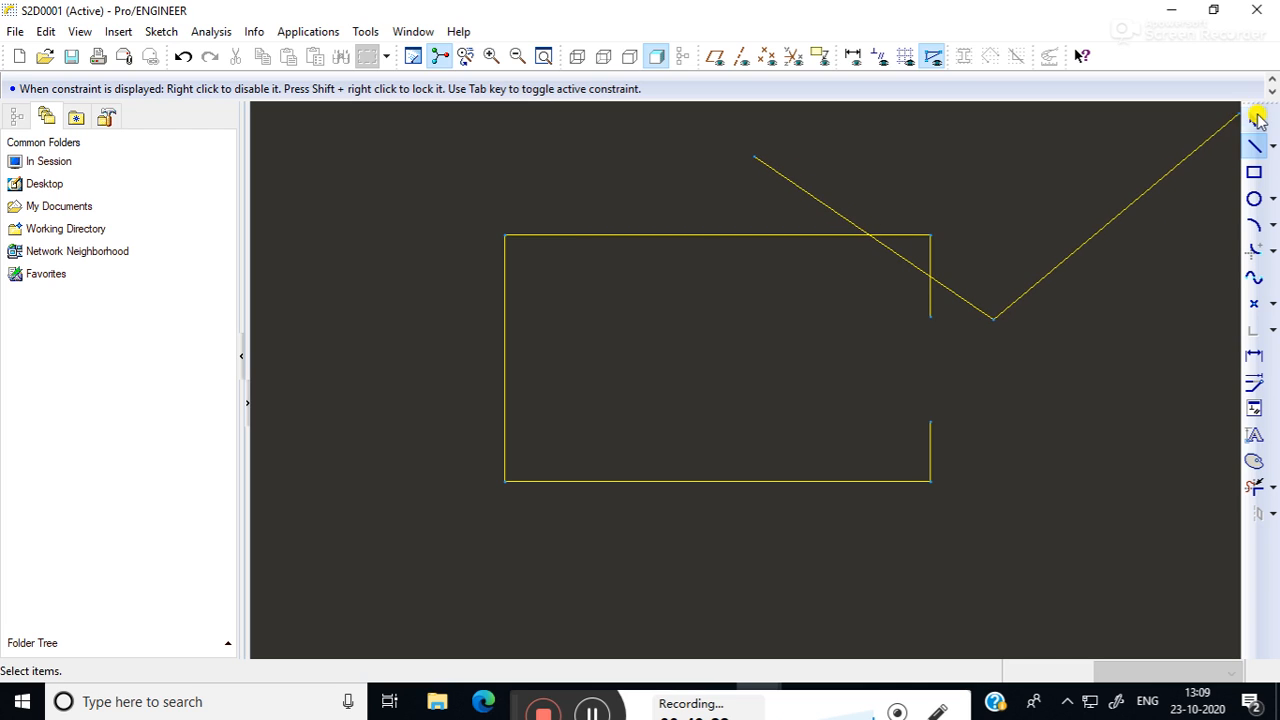
{"action": "left_click", "coordinate": [1256, 118]}
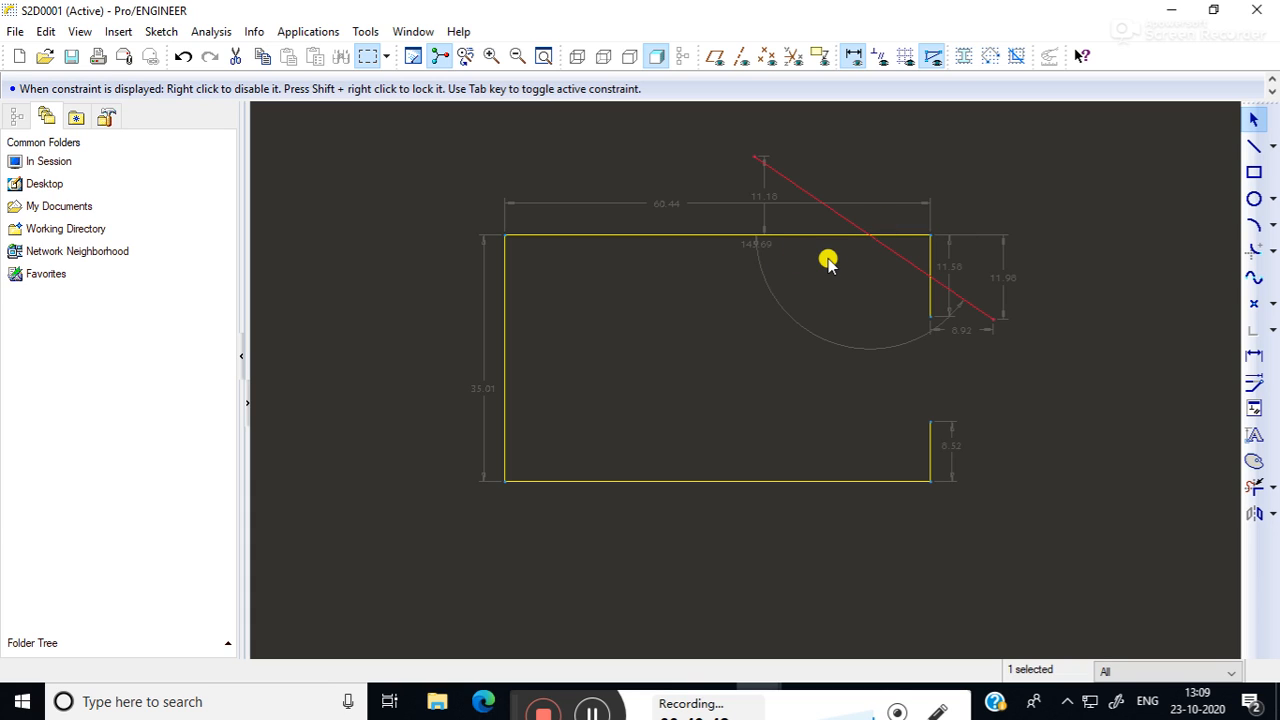
Trim off the rectangle's upper-right corner and both overhanging ends of the diagonal line with Delete Segment.
{"action": "left_click", "coordinate": [1252, 488]}
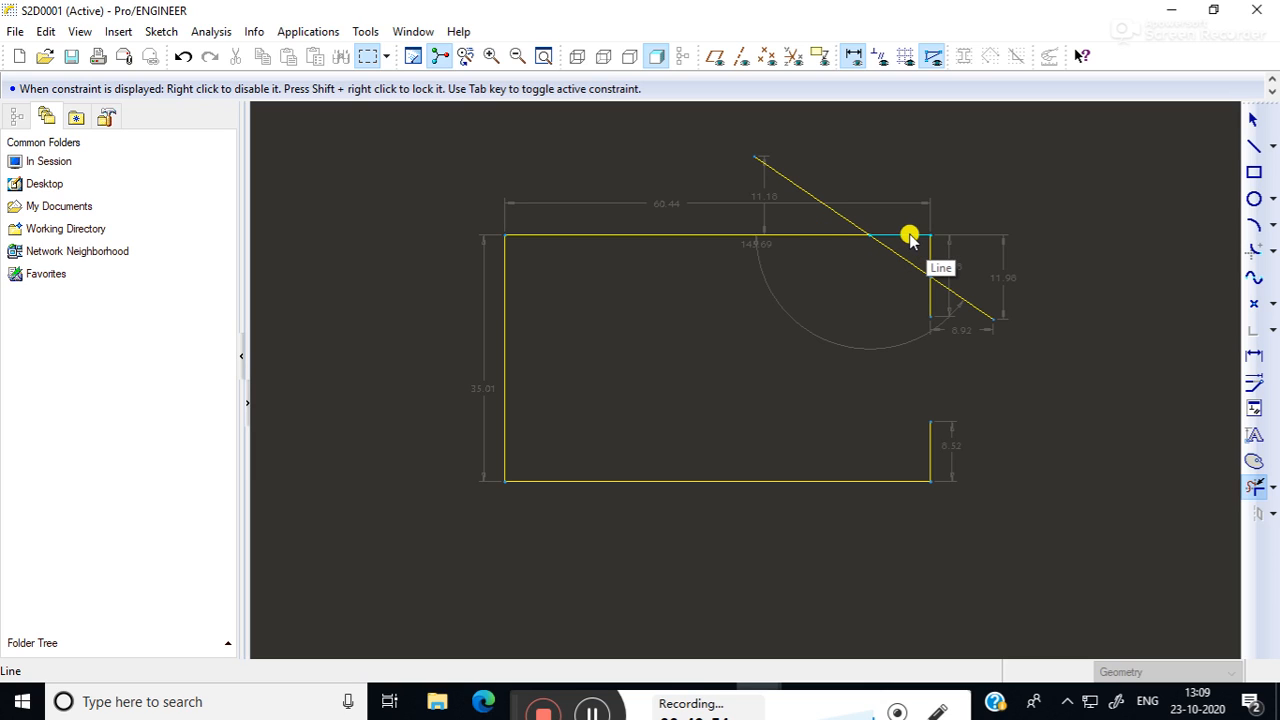
{"action": "left_click", "coordinate": [908, 236]}
{"action": "left_click", "coordinate": [929, 259]}
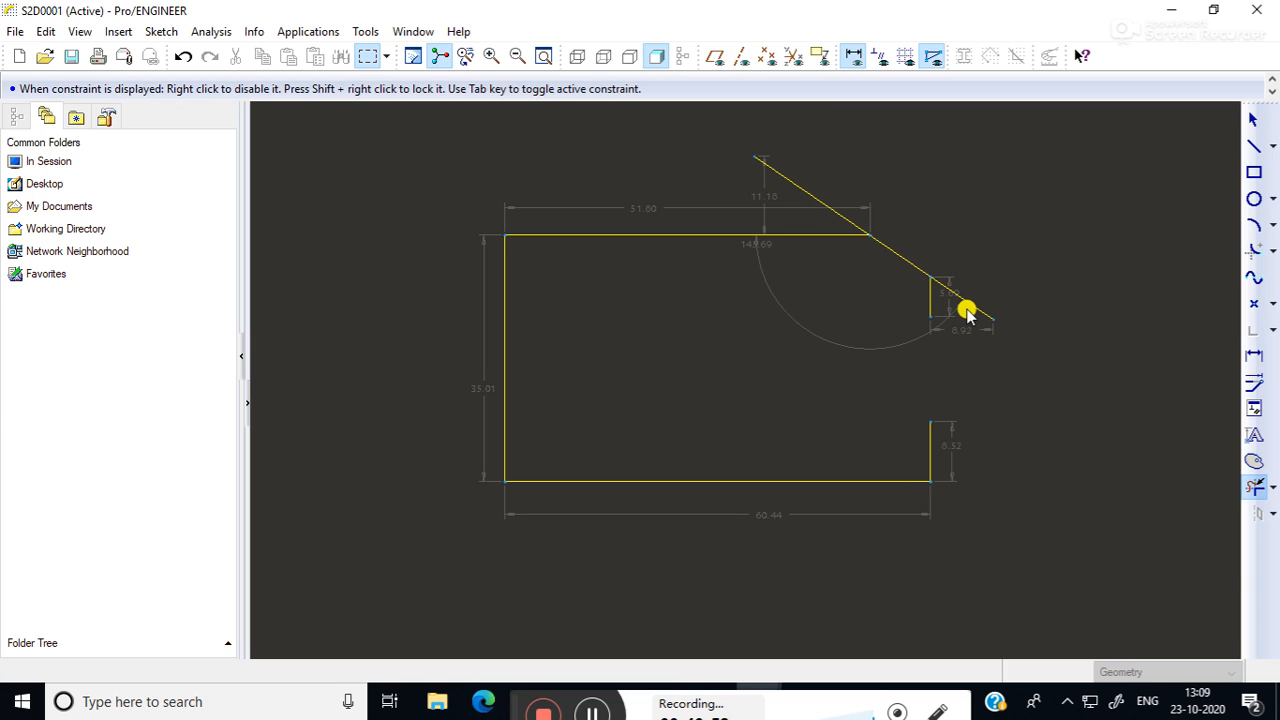
{"action": "left_click", "coordinate": [967, 308]}
{"action": "left_click", "coordinate": [823, 206]}
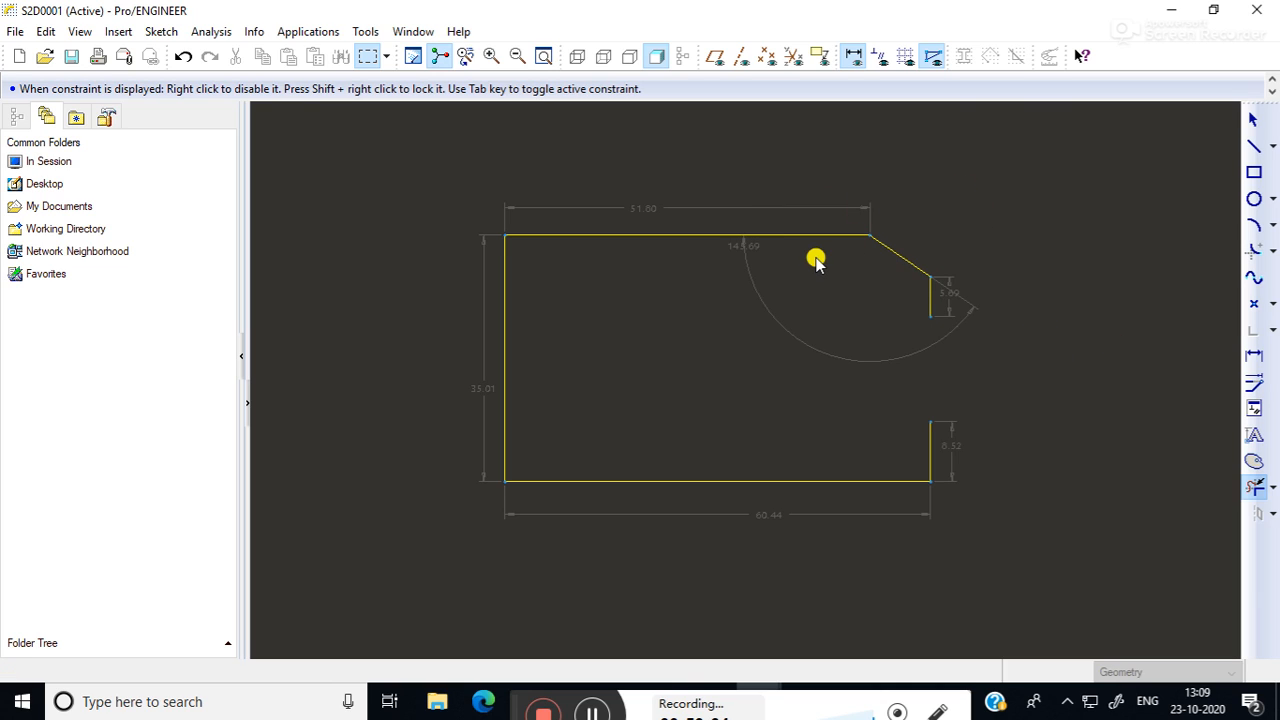
Draw a vertical line across the gap in the right side, running slightly past the lower stub's endpoint.
{"action": "left_click", "coordinate": [1254, 146]}
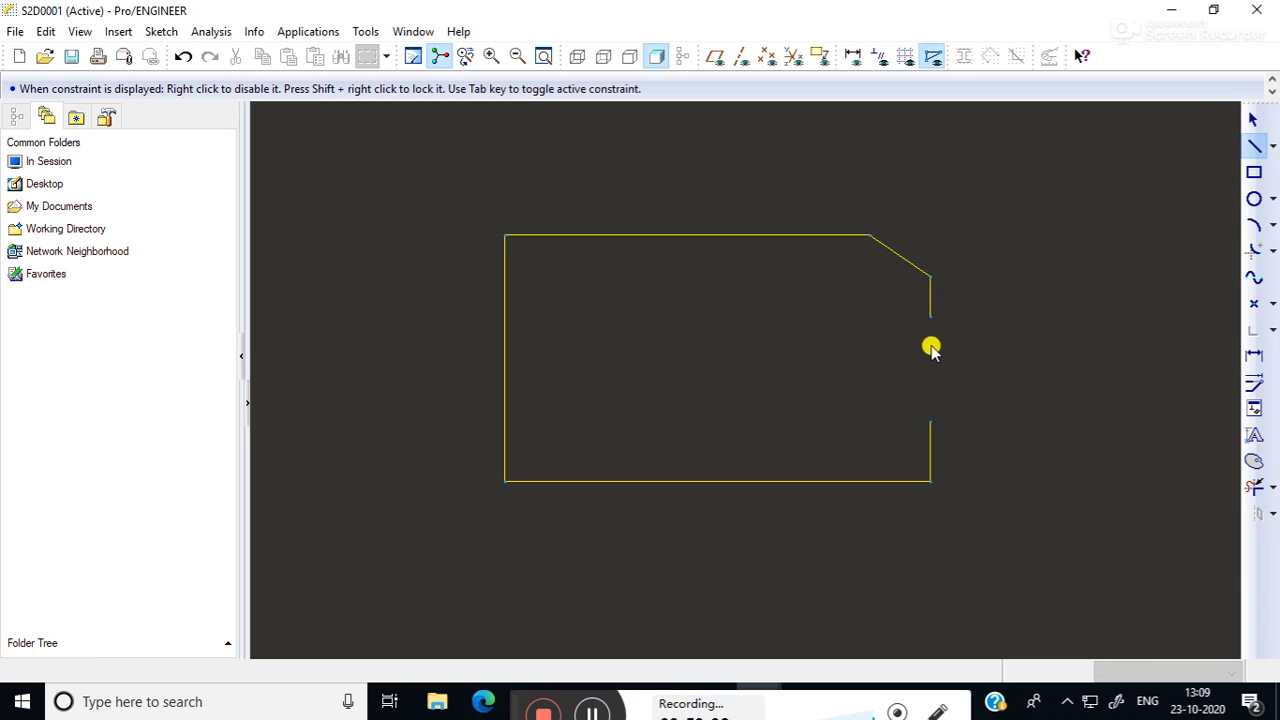
{"action": "left_click", "coordinate": [931, 318]}
{"action": "left_click", "coordinate": [928, 437]}
{"action": "left_click", "coordinate": [1257, 120]}
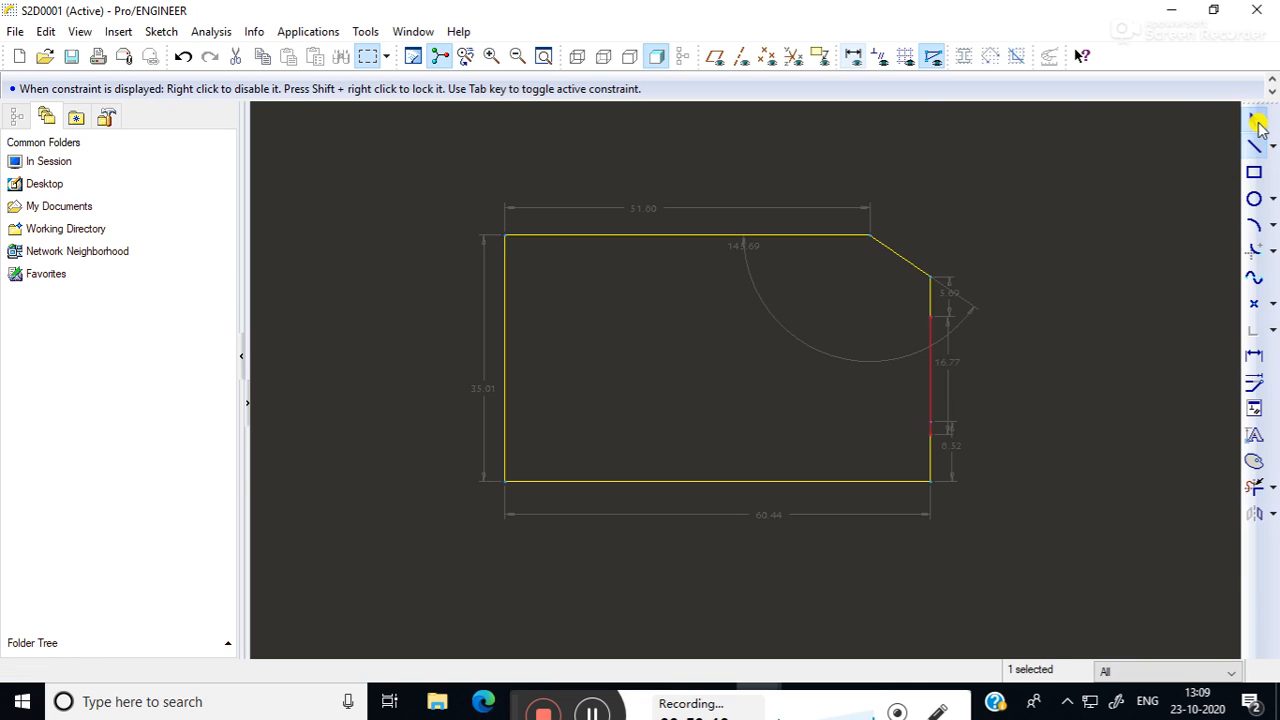
{"action": "left_click", "coordinate": [1093, 248]}
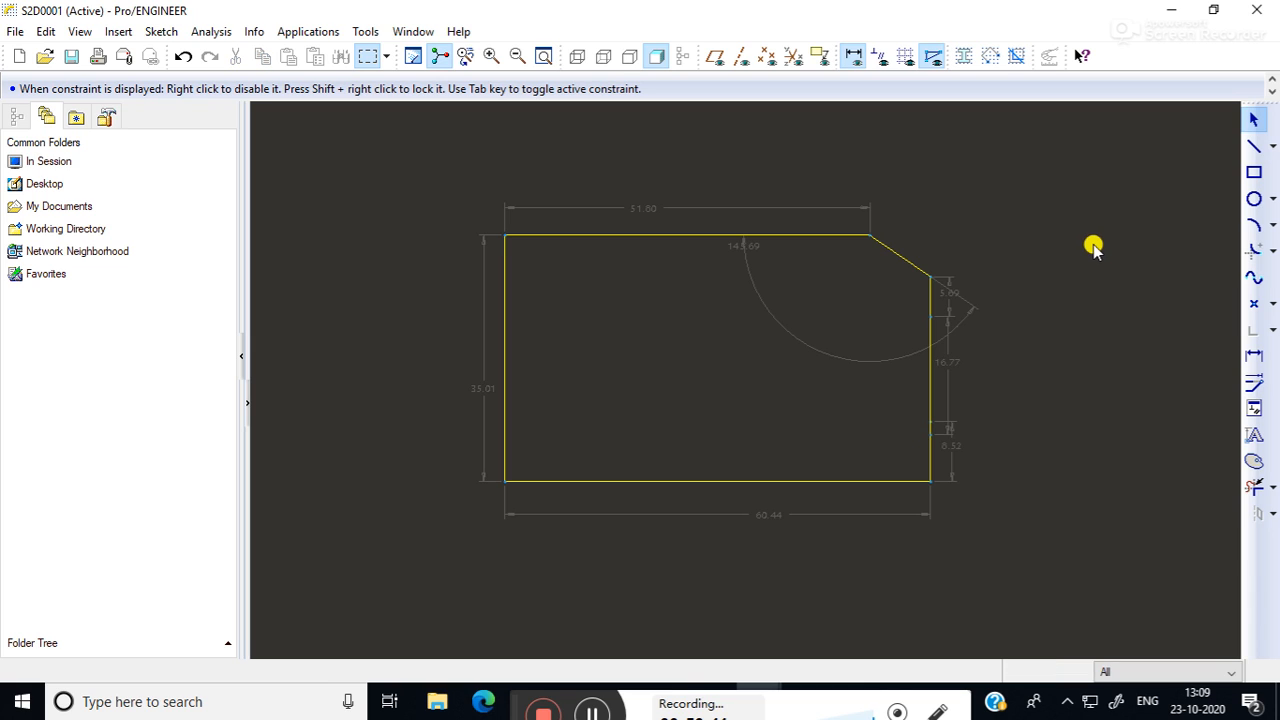
Sketch a circle about 52.9 in diameter, centred about 7.1 above the profile's top edge and crossing it.
{"action": "left_click", "coordinate": [1255, 200]}
{"action": "left_click", "coordinate": [705, 185]}
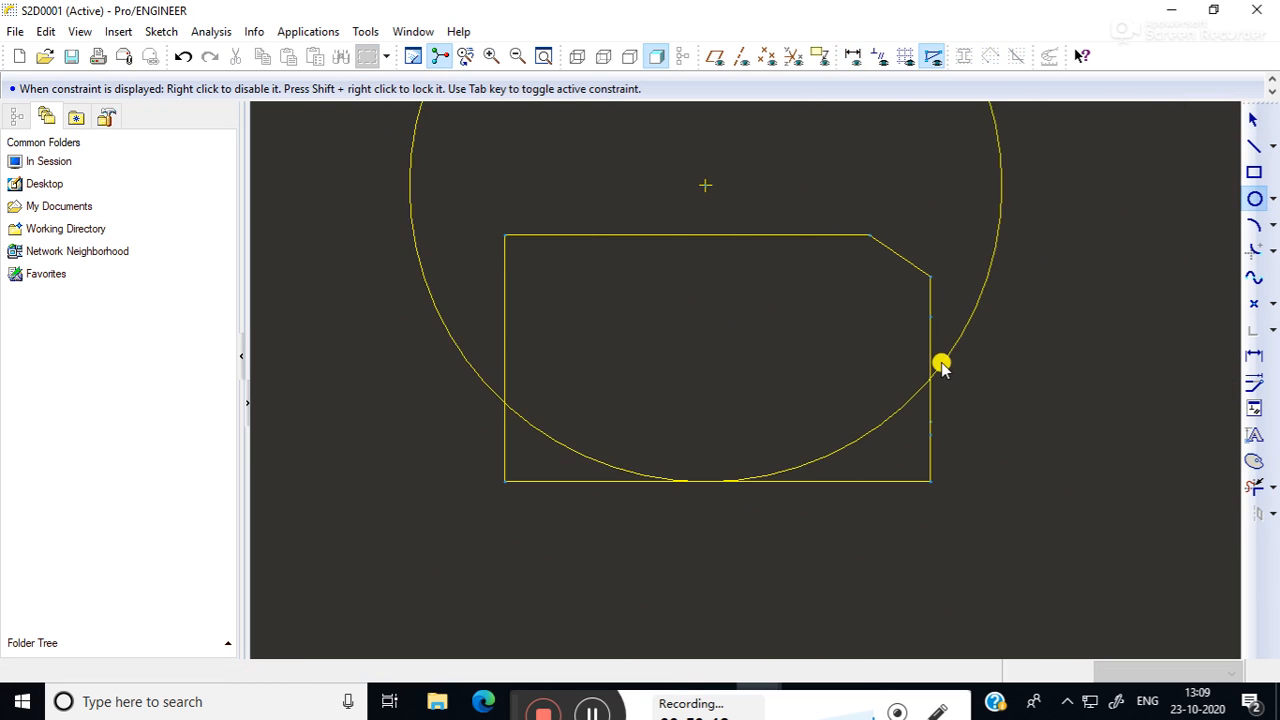
{"action": "left_click", "coordinate": [860, 292]}
{"action": "left_click", "coordinate": [1258, 120]}
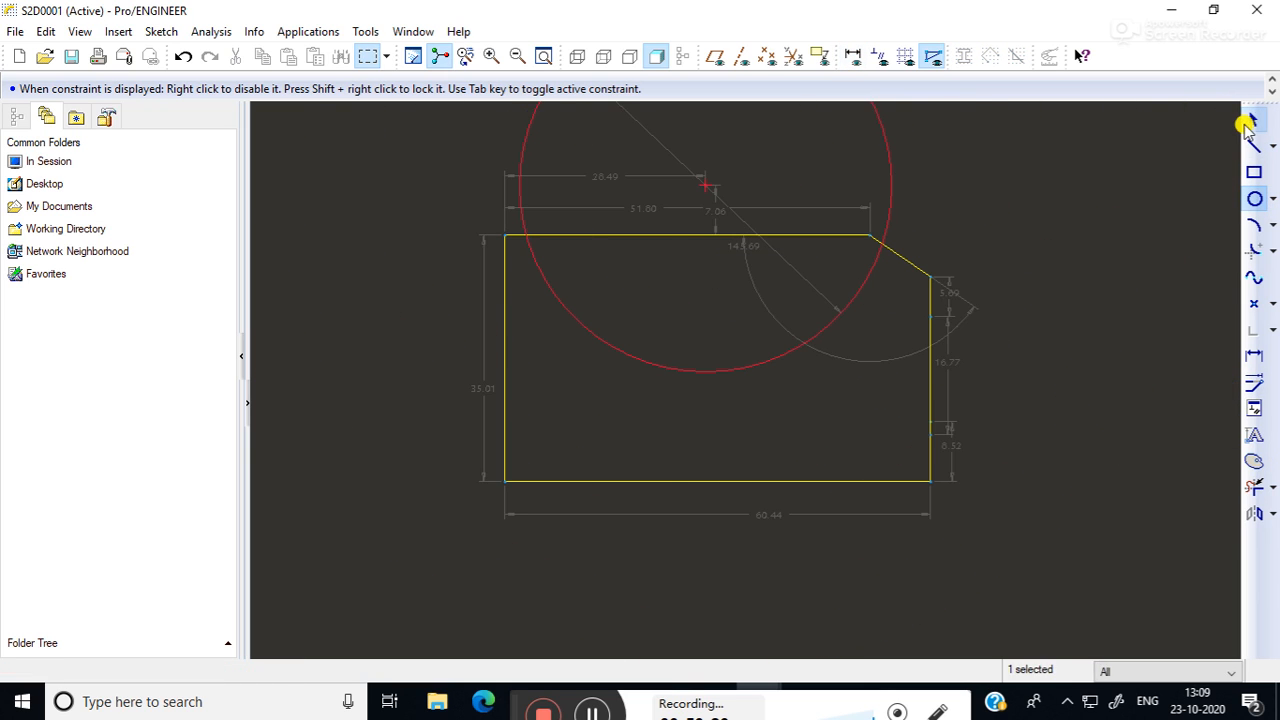
{"action": "mouse_move", "coordinate": [926, 320]}
{"action": "middle_mouse_down"}
{"action": "mouse_move", "coordinate": [929, 451]}
{"action": "mouse_move", "coordinate": [917, 480]}
{"action": "middle_mouse_up"}
{"action": "left_click", "coordinate": [1078, 418]}
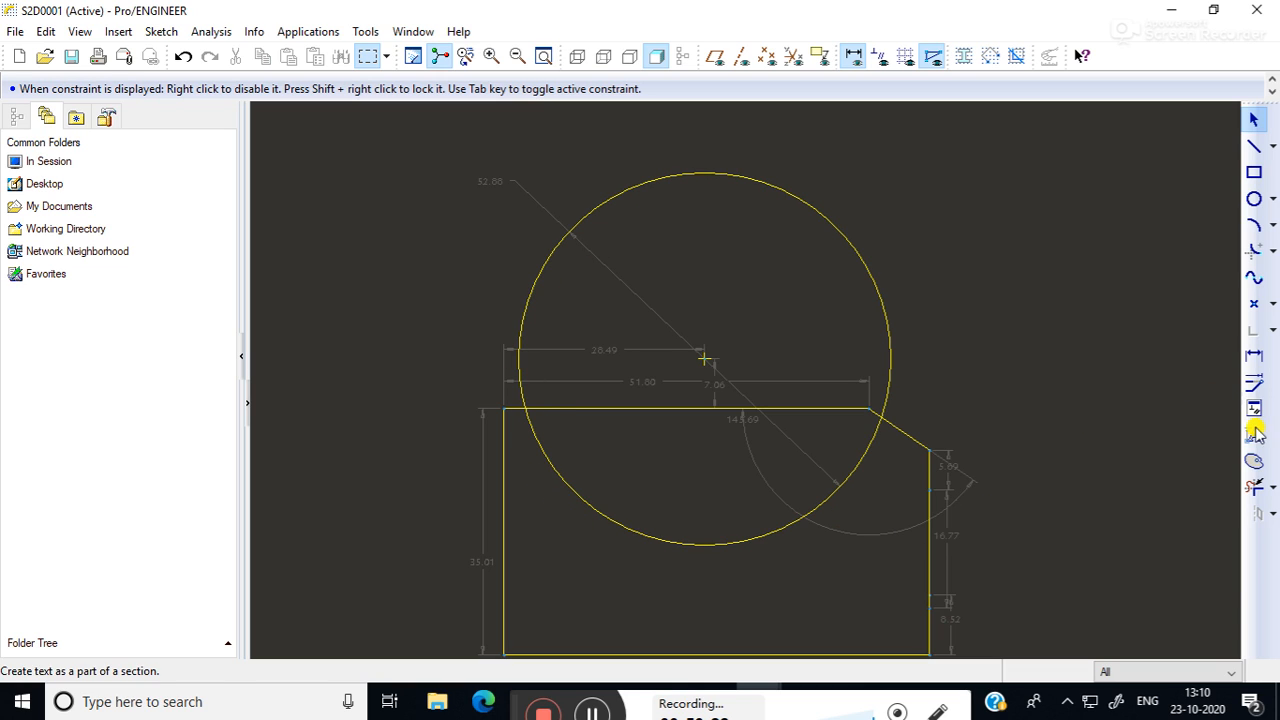
Trim away the circle's lower arc and the top-edge and chamfer pieces inside the circle with Delete Segment.
{"action": "left_click", "coordinate": [1254, 484]}
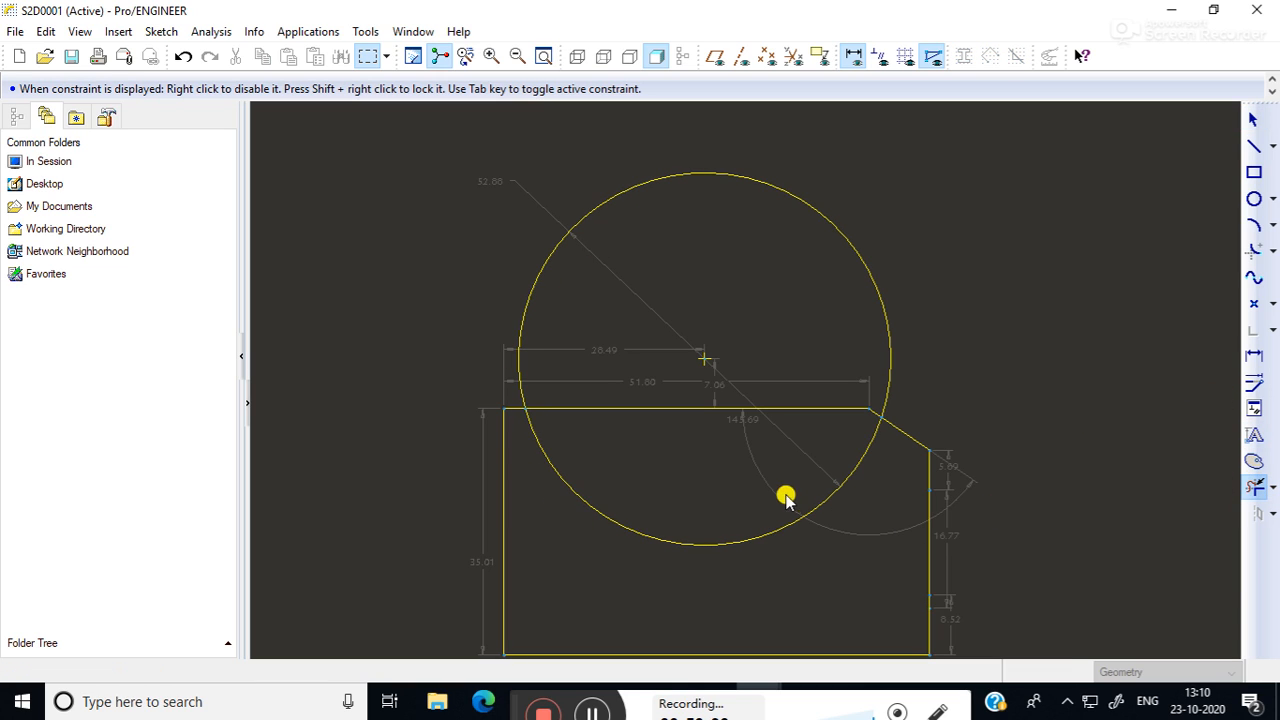
{"action": "left_click", "coordinate": [722, 544]}
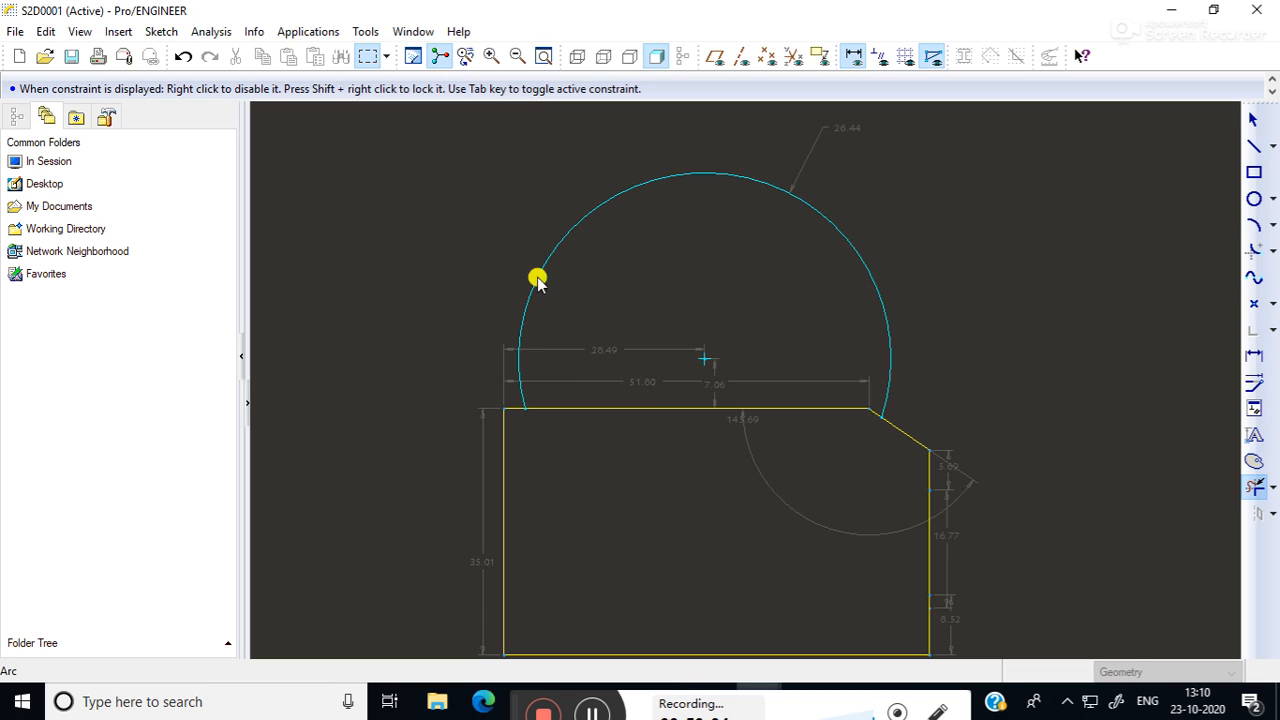
{"action": "left_click", "coordinate": [700, 407]}
{"action": "left_click", "coordinate": [876, 415]}
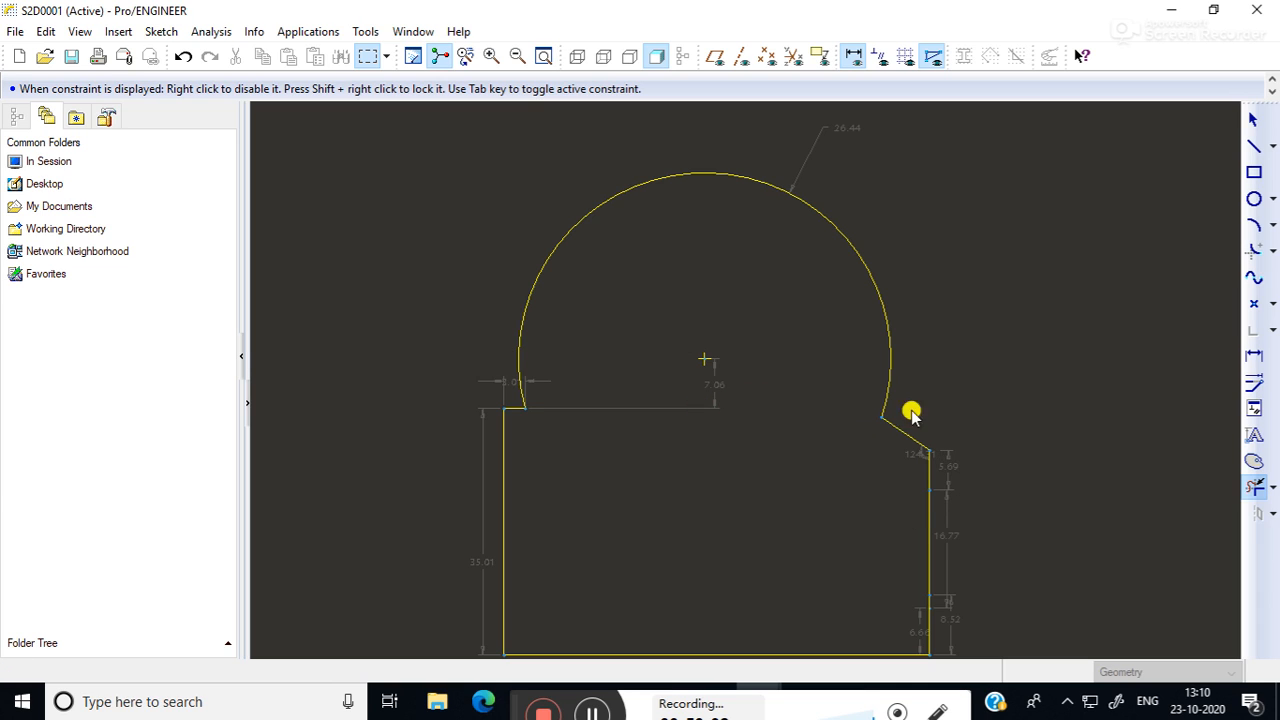
Turn on shading of closed loops and highlighting of open ends for the sketch.
{"action": "mouse_move", "coordinate": [1137, 515]}
{"action": "middle_mouse_down", "text": "shift"}
{"action": "mouse_move", "coordinate": [1083, 366]}
{"action": "mouse_move", "coordinate": [1083, 437]}
{"action": "middle_mouse_up", "text": "shift"}
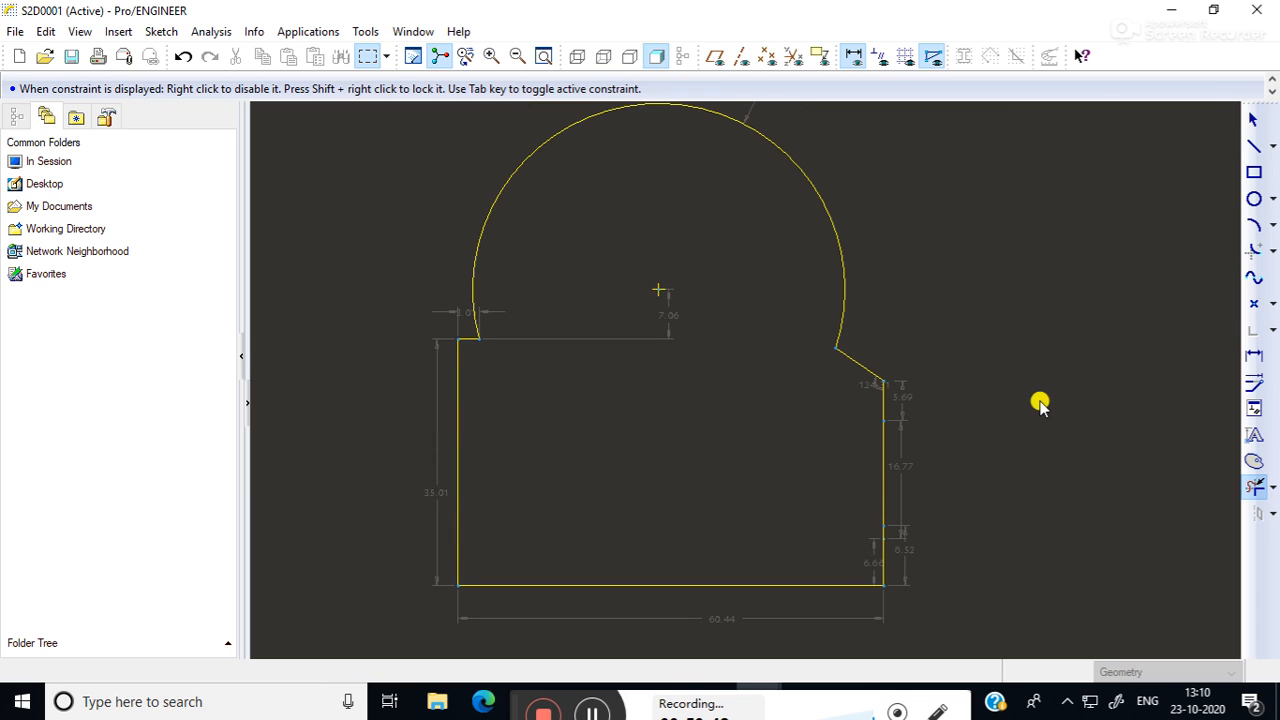
{"action": "left_click", "coordinate": [931, 58]}
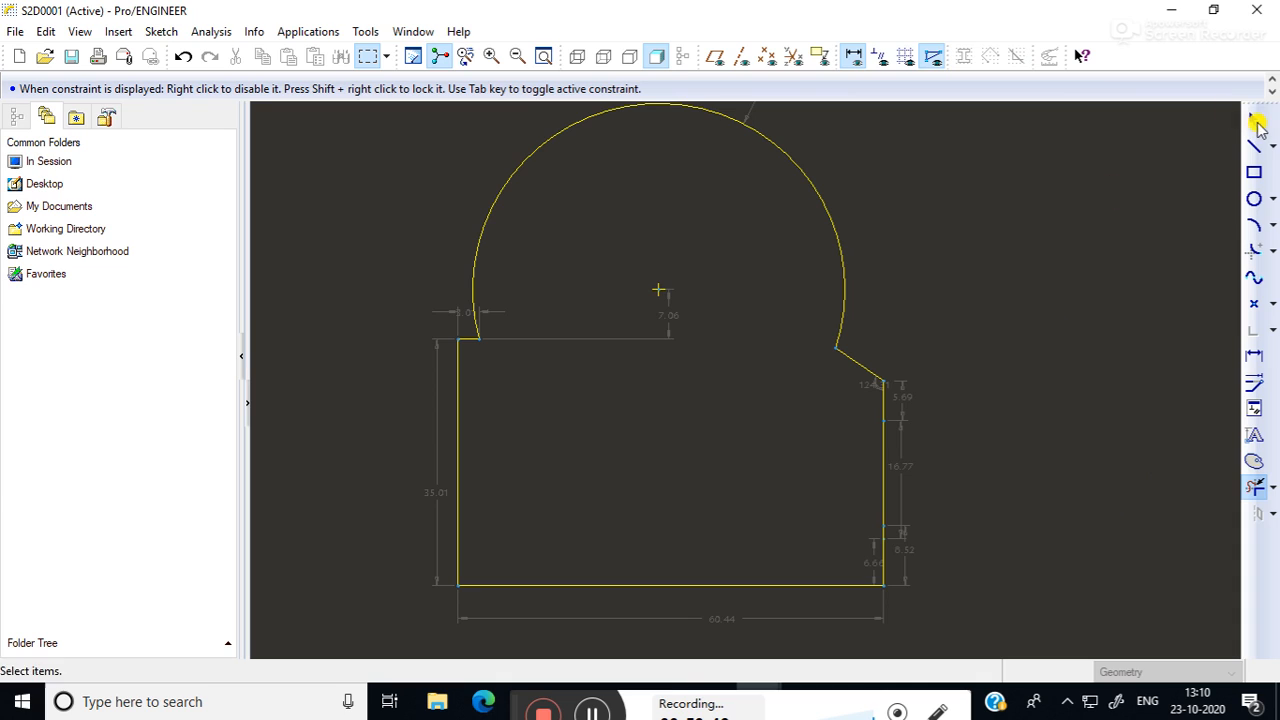
{"action": "left_click", "coordinate": [1252, 120]}
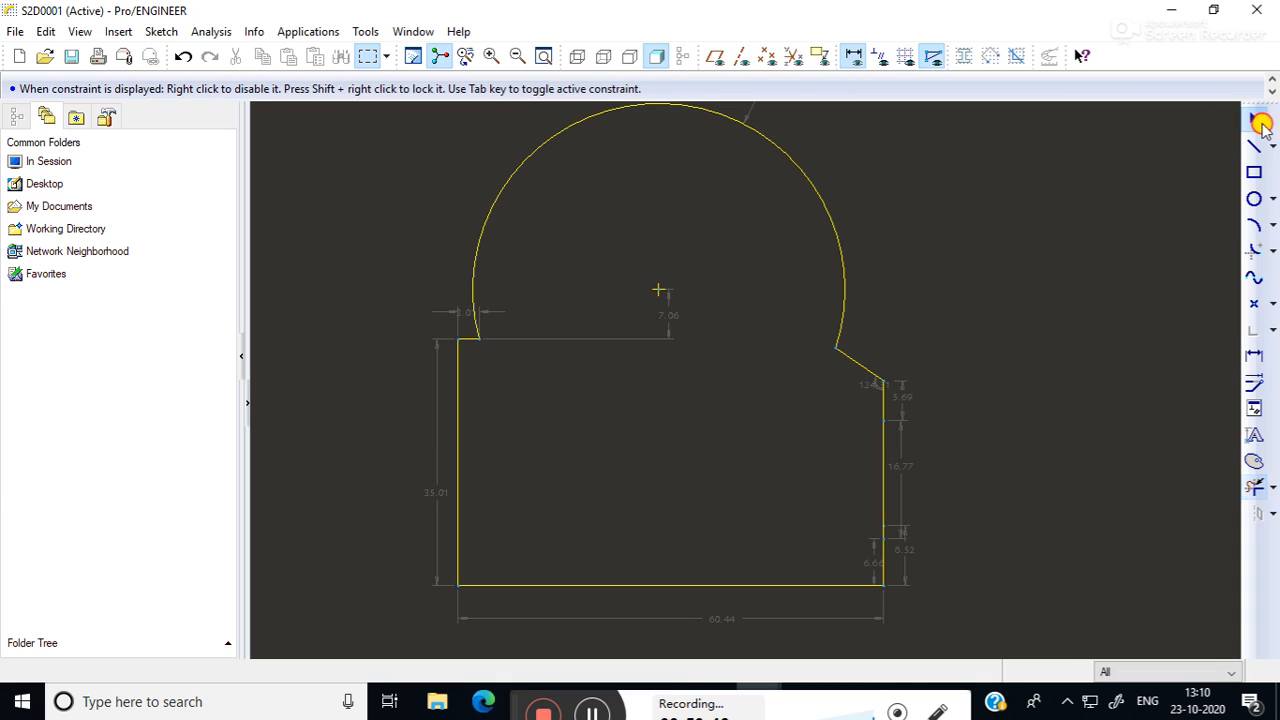
{"action": "left_click", "coordinate": [963, 58]}
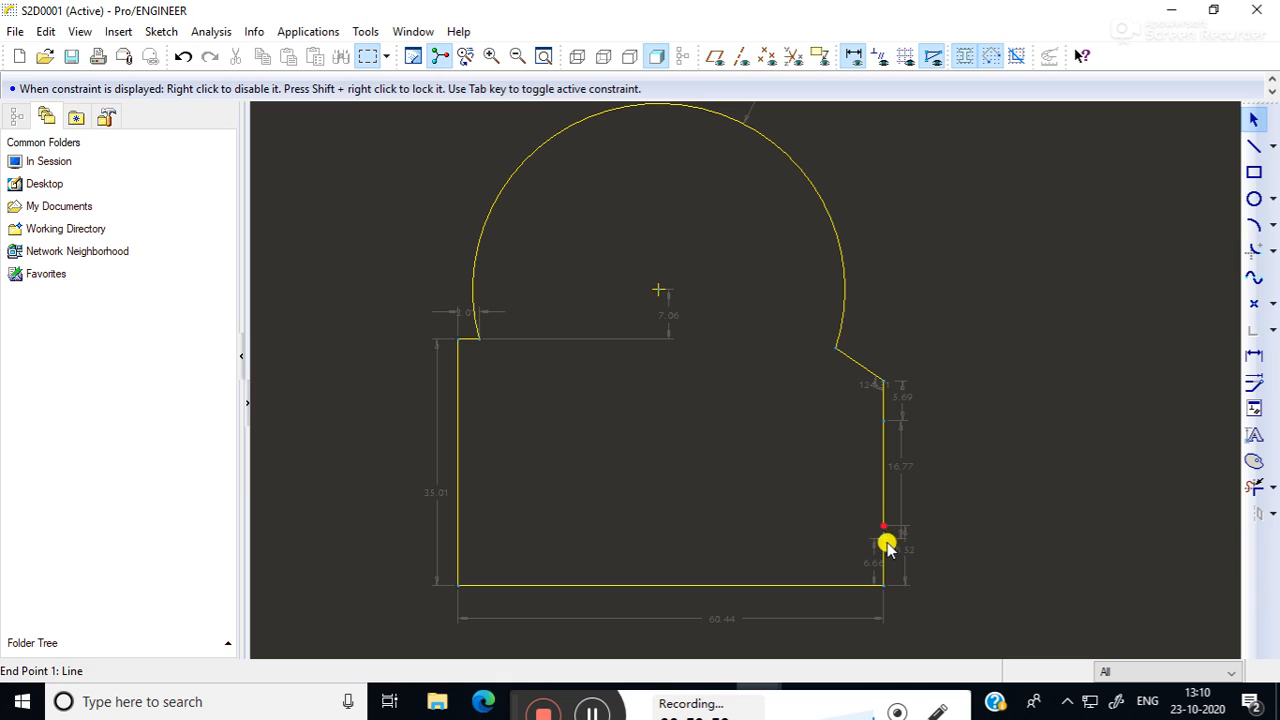
Draw a short vertical line on top of the lower part of the profile's right side to create overlapping geometry.
{"action": "left_click", "coordinate": [1254, 146]}
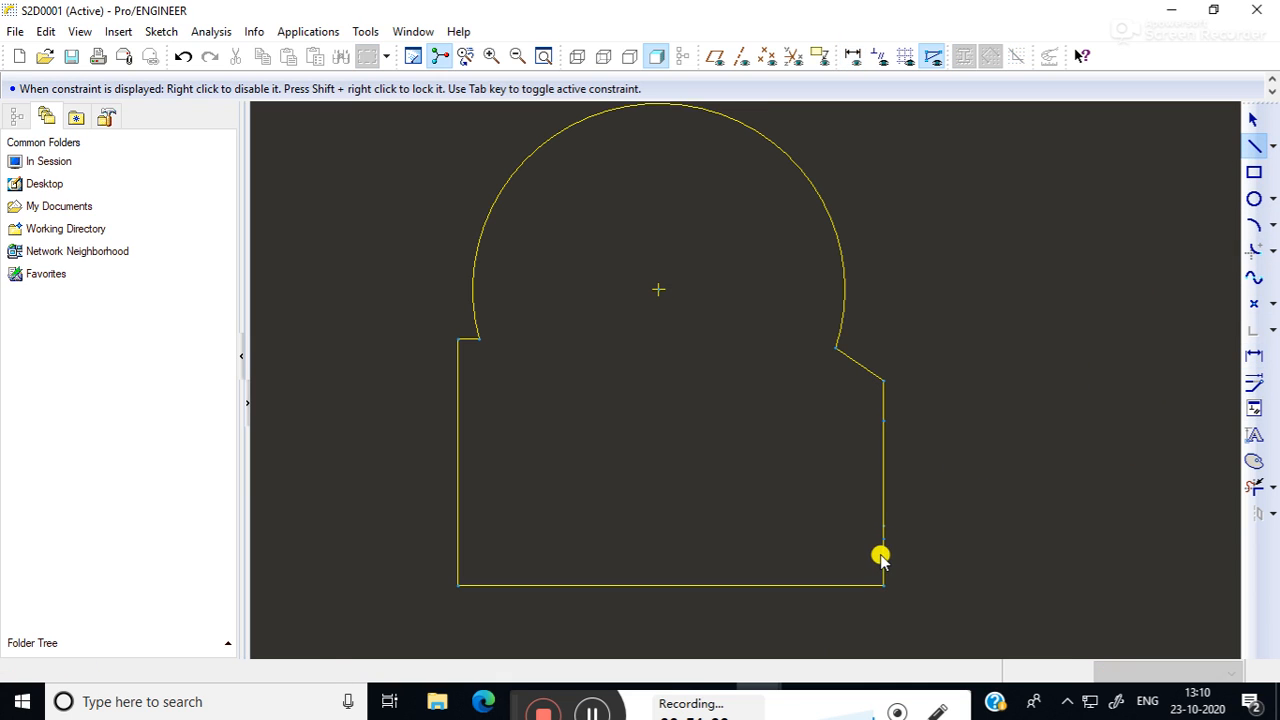
{"action": "left_click", "coordinate": [880, 497]}
{"action": "left_click", "coordinate": [1254, 119]}
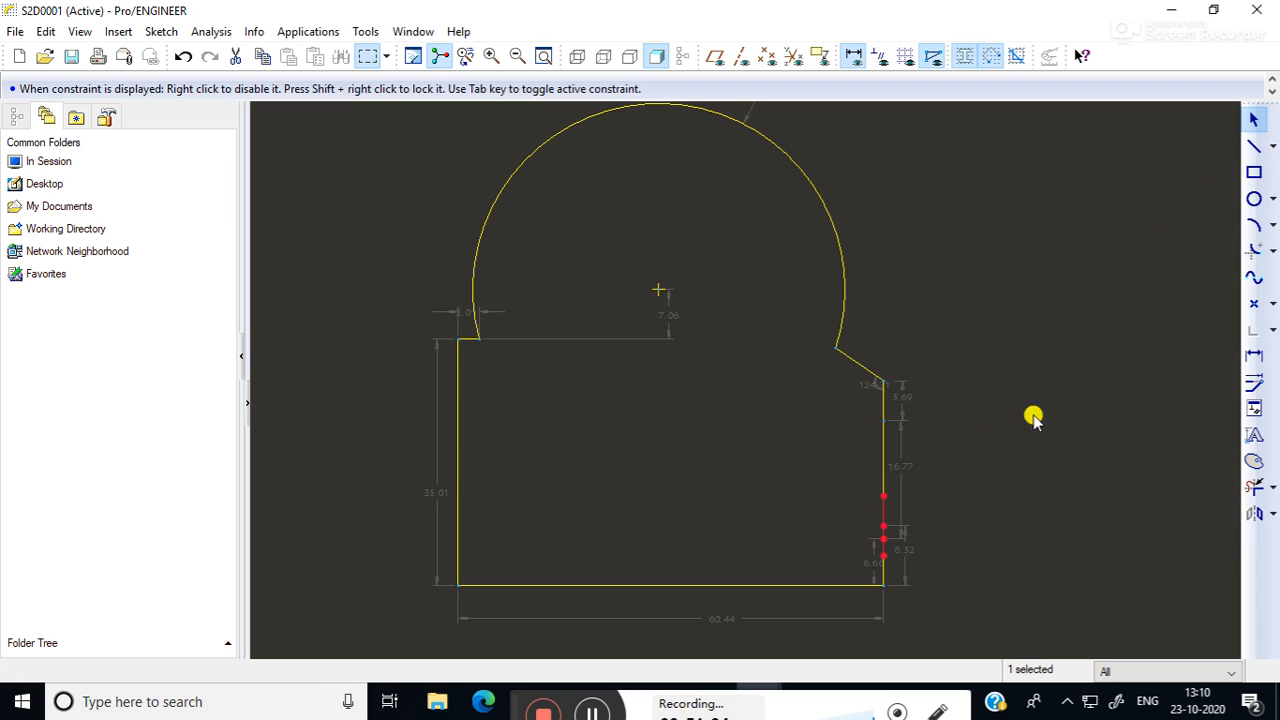
{"action": "left_click", "coordinate": [991, 56]}
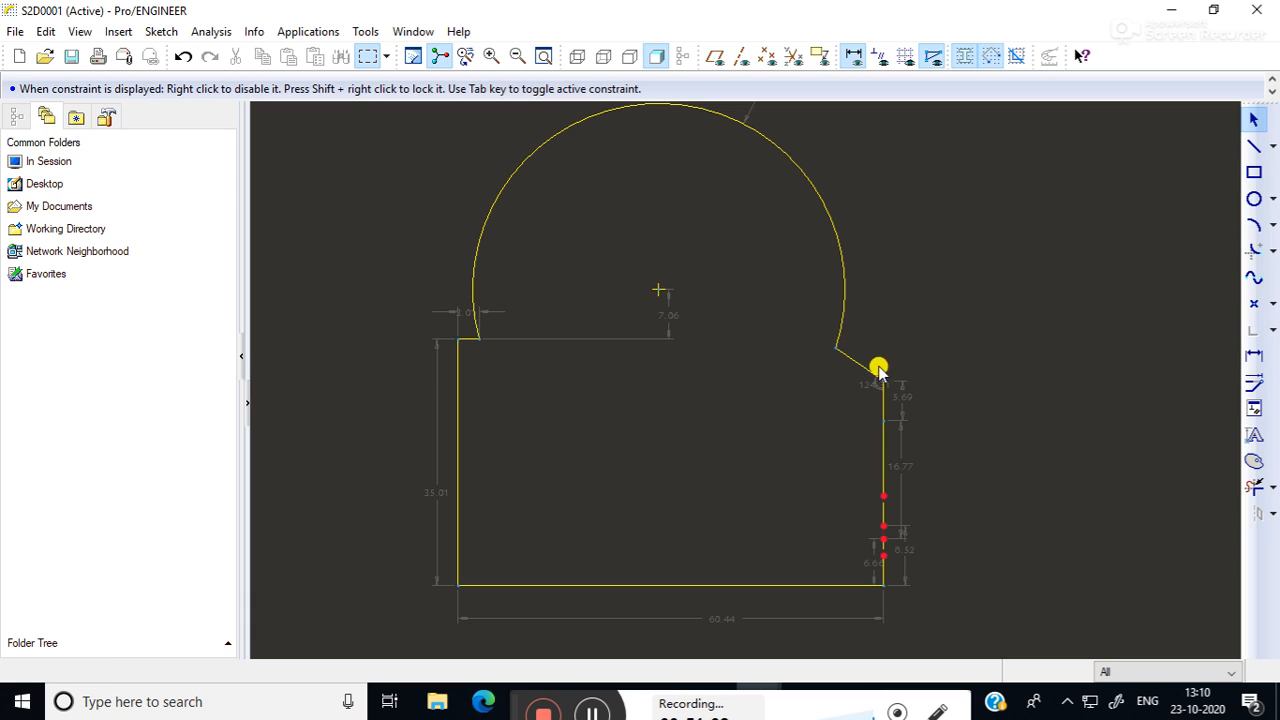
Delete all the overlapping vertical segments along the profile's right side with Delete Segment.
{"action": "left_click", "coordinate": [491, 56]}
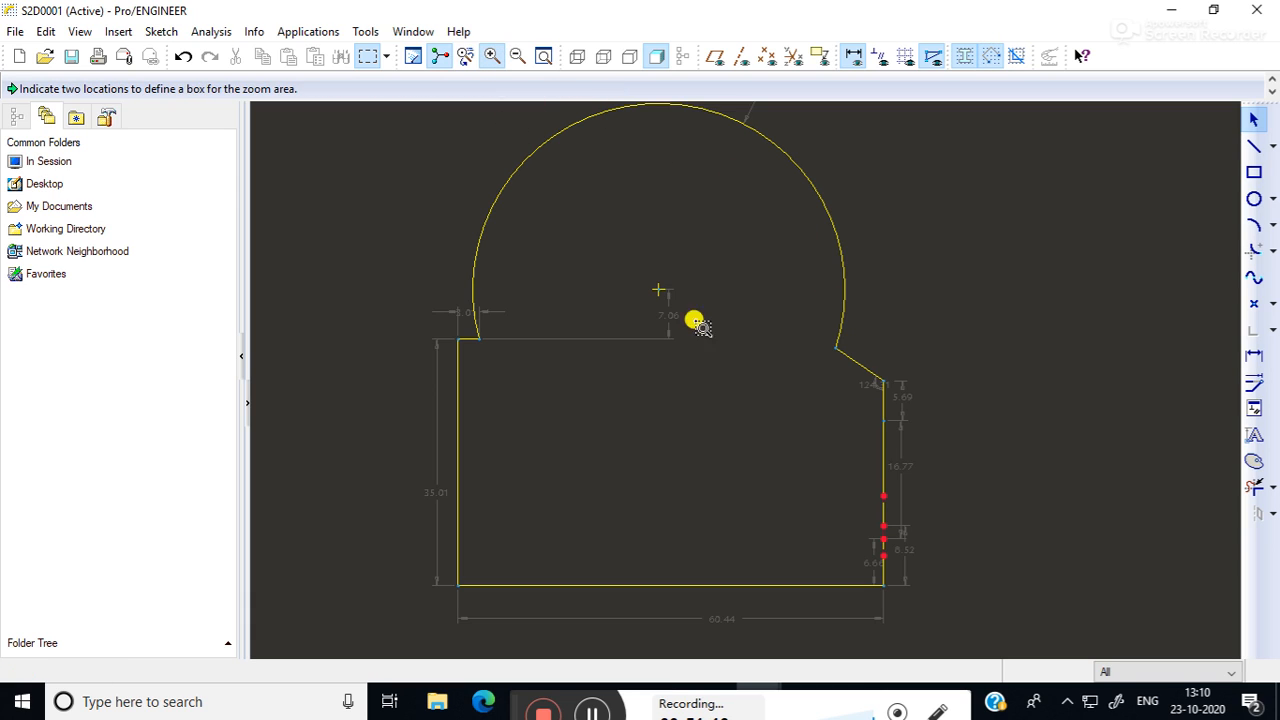
{"action": "left_click_drag", "start_coordinate": [812, 370], "coordinate": [1077, 623]}
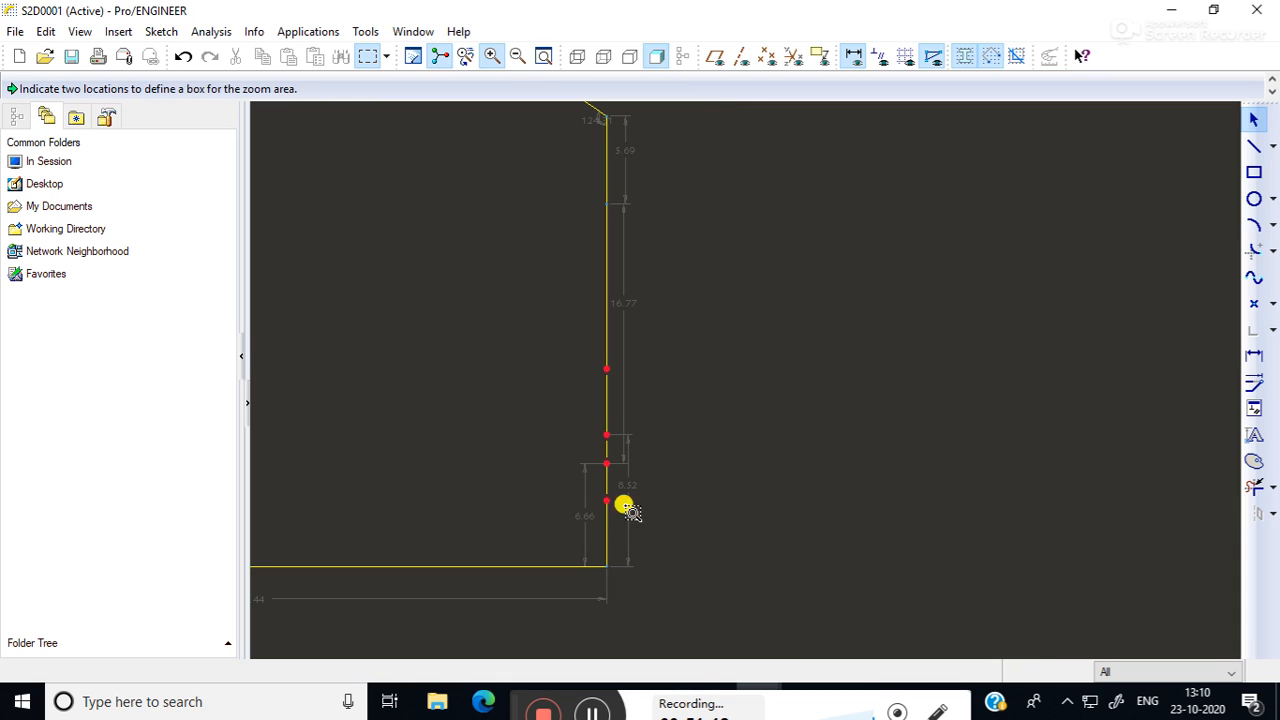
{"action": "left_click_drag", "start_coordinate": [546, 163], "coordinate": [735, 662]}
{"action": "mouse_move", "coordinate": [569, 246]}
{"action": "left_mouse_down"}
{"action": "mouse_move", "coordinate": [549, 283]}
{"action": "mouse_move", "coordinate": [569, 600]}
{"action": "mouse_move", "coordinate": [1003, 571]}
{"action": "mouse_move", "coordinate": [990, 588]}
{"action": "left_mouse_up"}
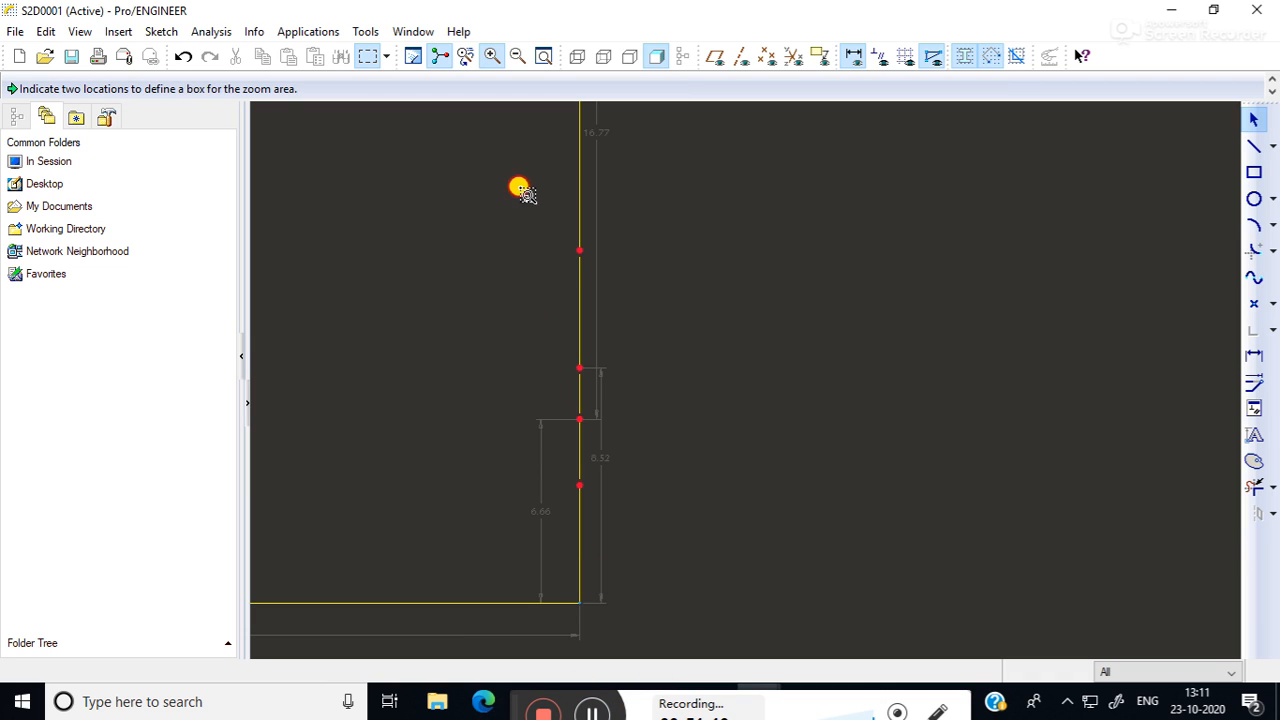
{"action": "mouse_move", "coordinate": [528, 196]}
{"action": "left_mouse_down"}
{"action": "mouse_move", "coordinate": [538, 566]}
{"action": "mouse_move", "coordinate": [670, 578]}
{"action": "left_mouse_up"}
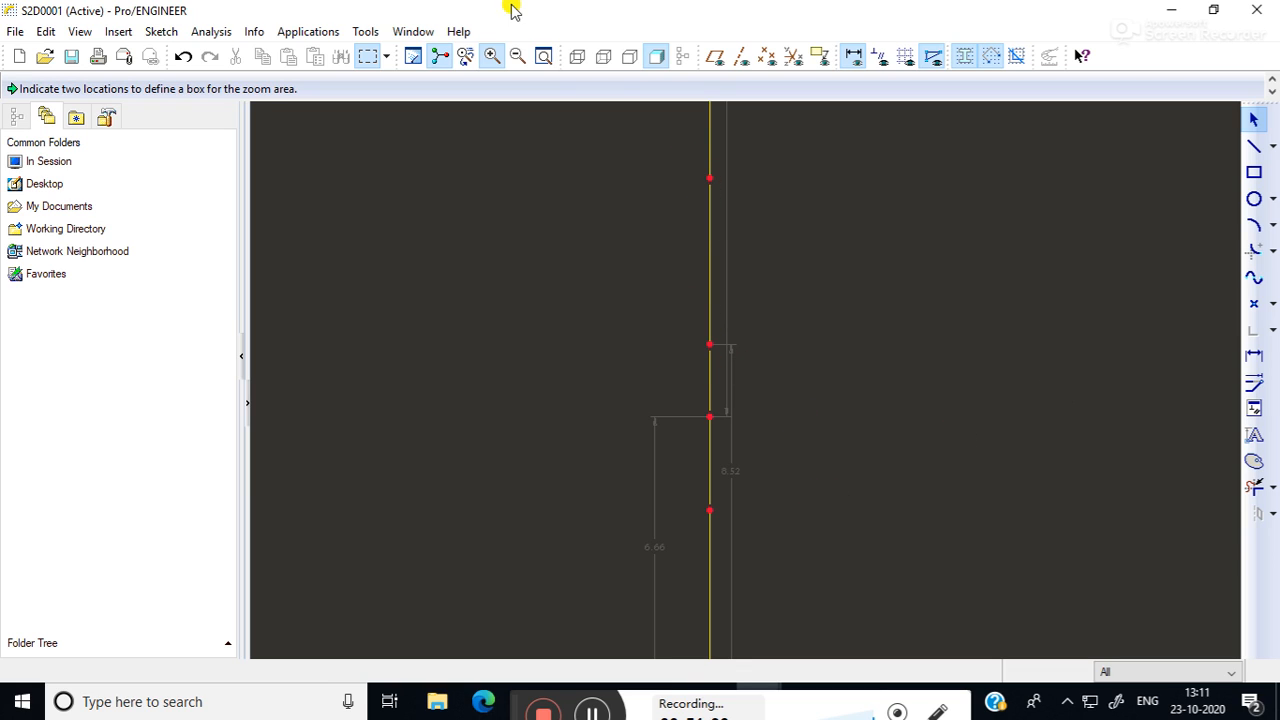
{"action": "left_click", "coordinate": [541, 53]}
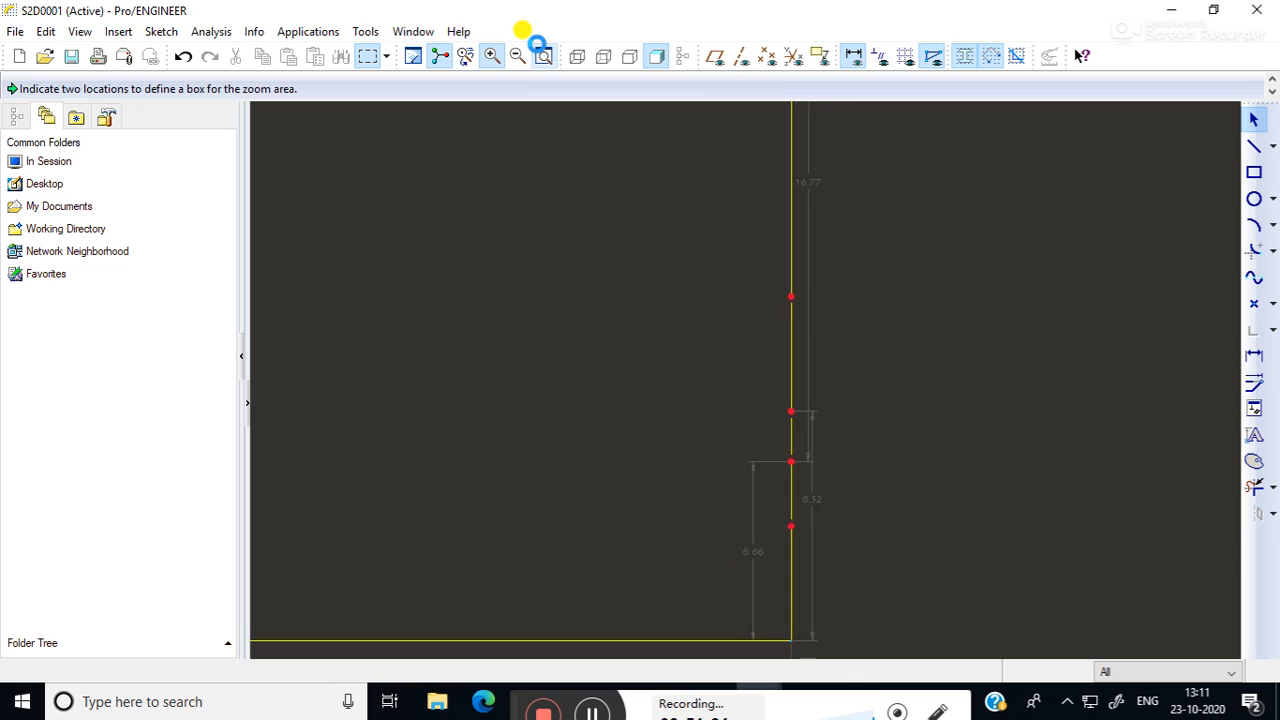
{"action": "left_click", "coordinate": [1256, 487]}
{"action": "left_click", "coordinate": [934, 432]}
{"action": "left_click", "coordinate": [934, 460]}
{"action": "left_click", "coordinate": [934, 513]}
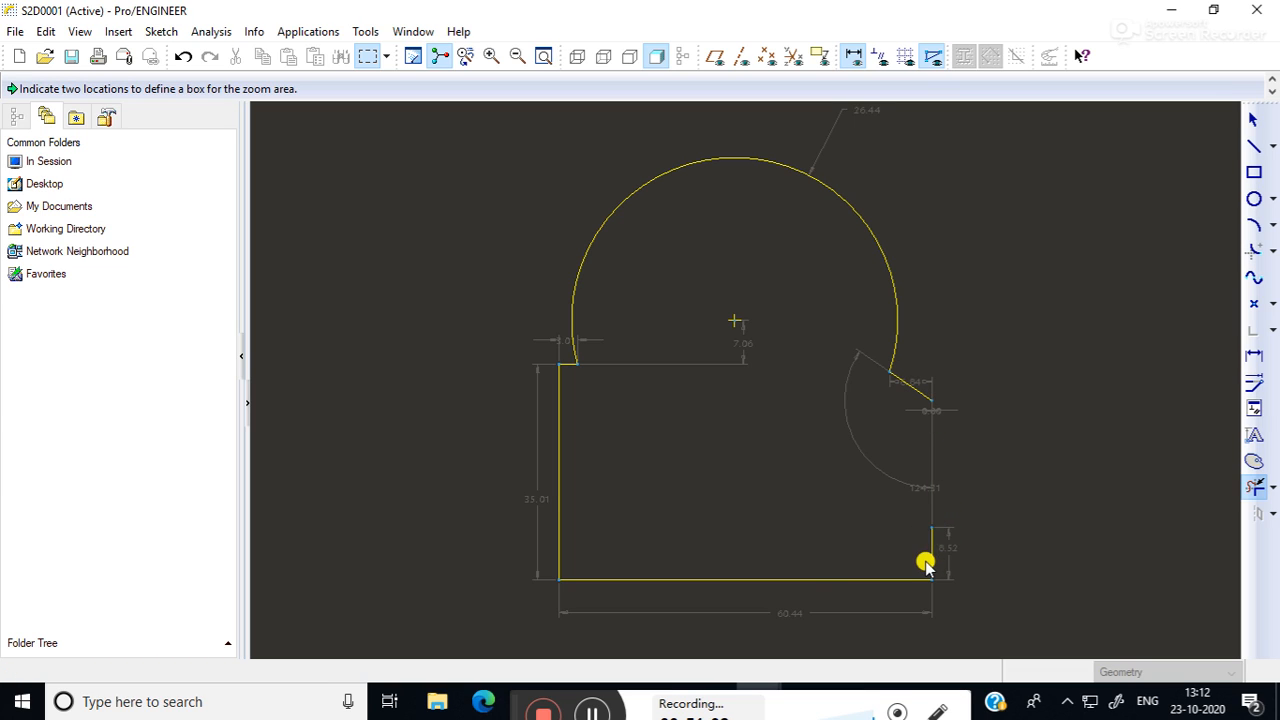
{"action": "left_click", "coordinate": [933, 562]}
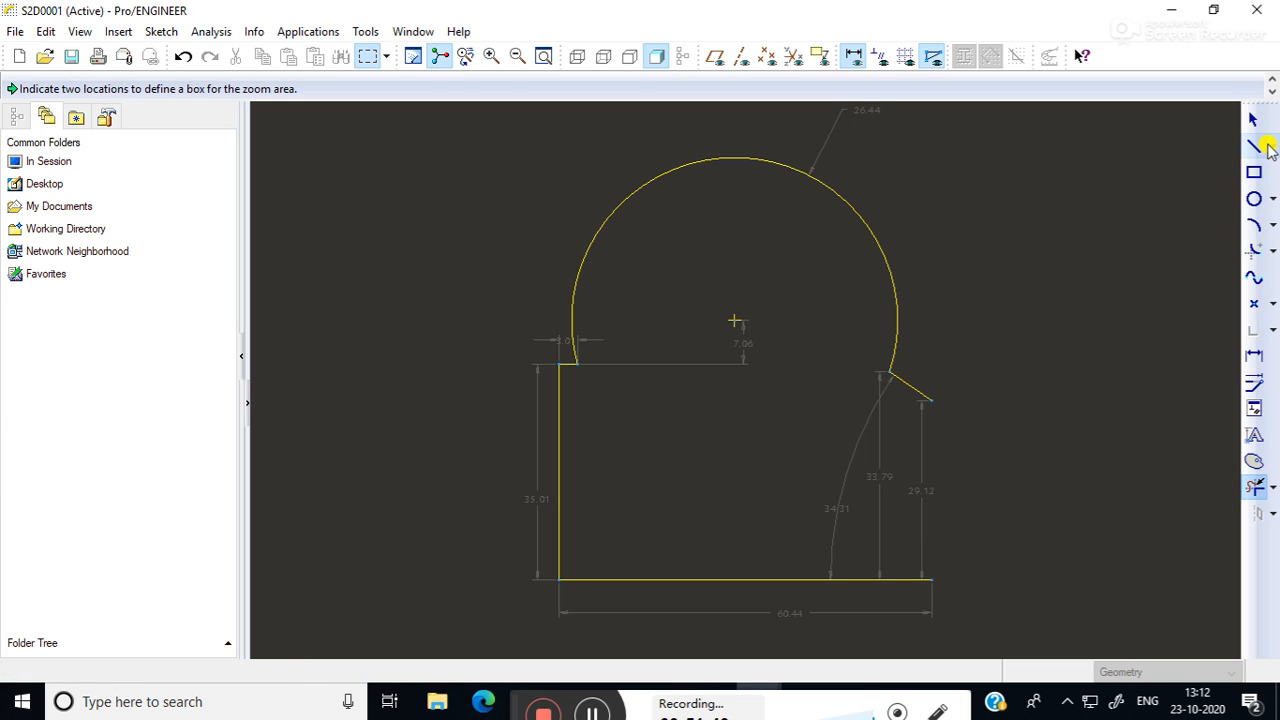
Draw a vertical line from the lower end of the chamfer to the bottom edge's right endpoint to close the profile.
{"action": "left_click", "coordinate": [1264, 146]}
{"action": "left_click", "coordinate": [933, 401]}
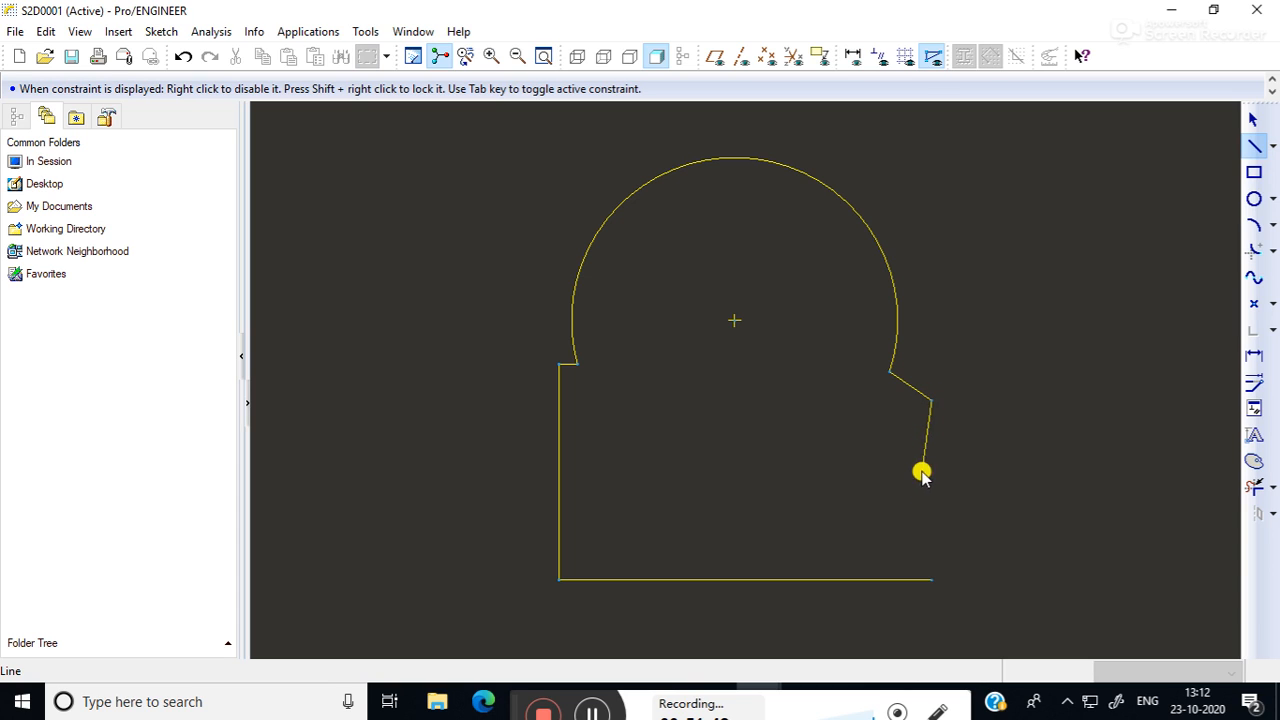
{"action": "left_click", "coordinate": [928, 580]}
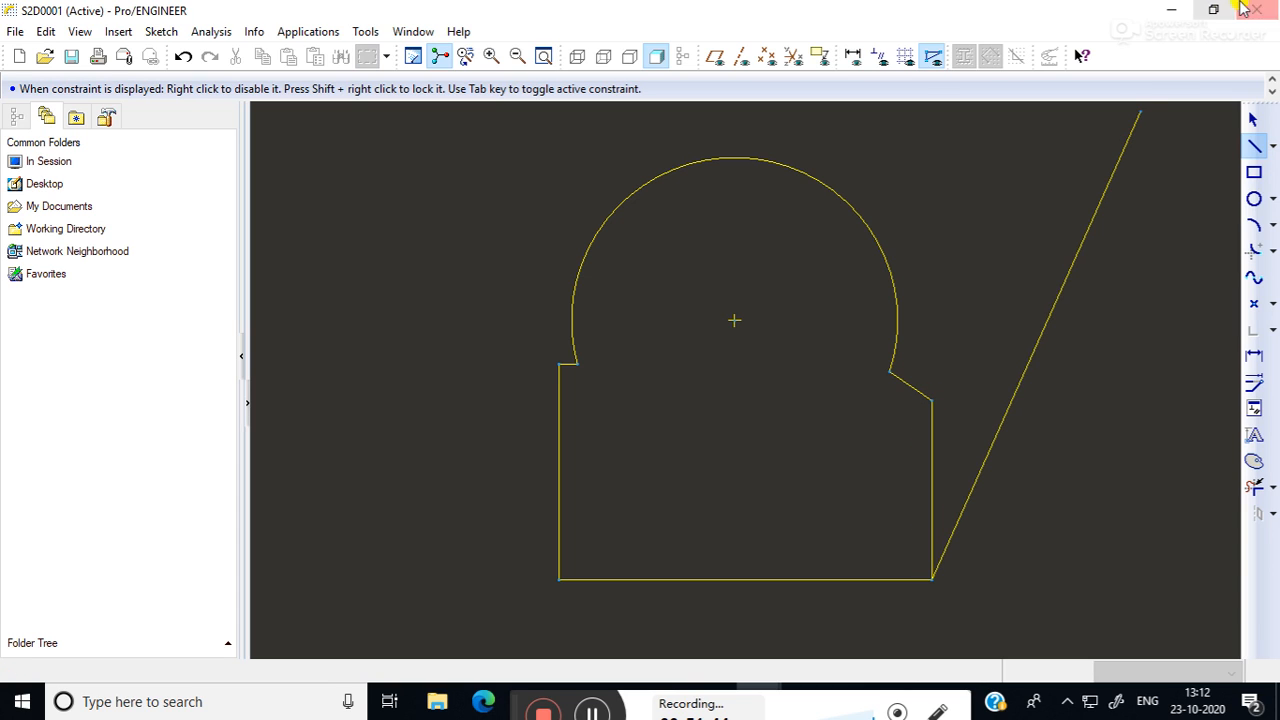
{"action": "left_click", "coordinate": [1254, 119]}
{"action": "left_click", "coordinate": [1078, 352]}
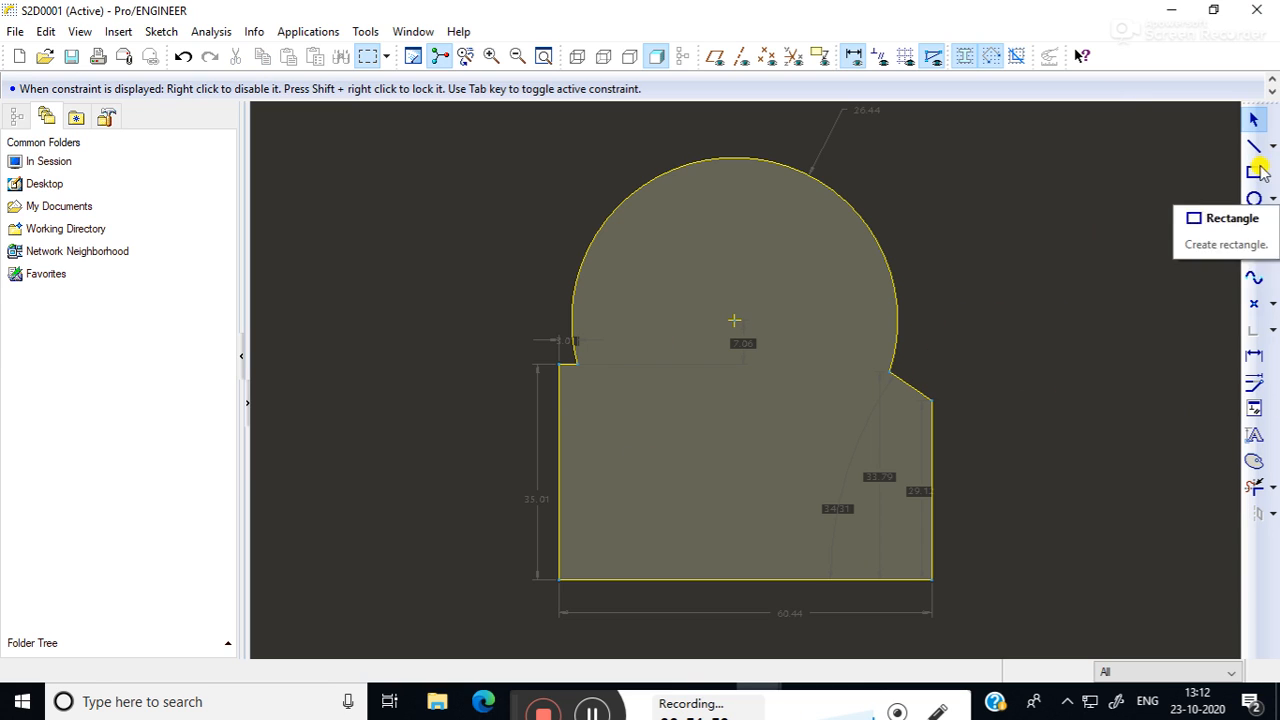
Select the entire closed profile and delete it to clear the sketch.
{"action": "left_click", "coordinate": [930, 57]}
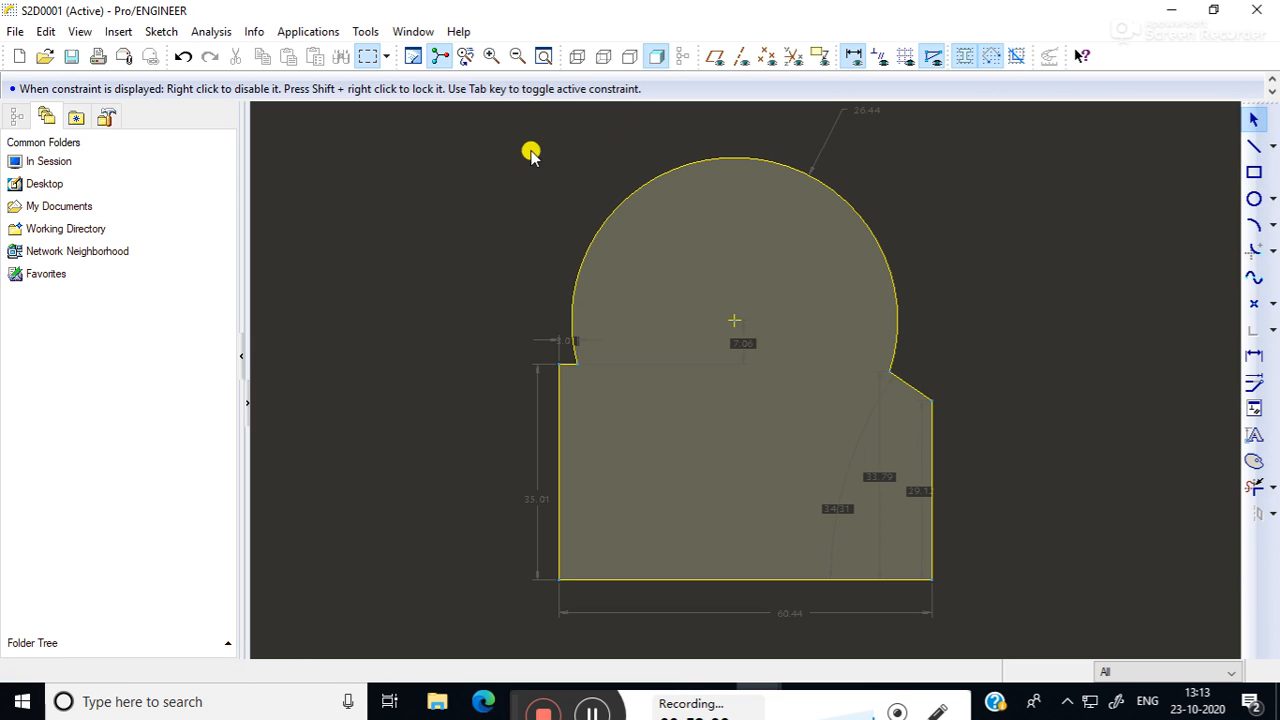
{"action": "mouse_move", "coordinate": [423, 137]}
{"action": "left_mouse_down"}
{"action": "mouse_move", "coordinate": [874, 651]}
{"action": "mouse_move", "coordinate": [1057, 645]}
{"action": "left_mouse_up"}
{"action": "left_click", "coordinate": [1057, 645]}
{"action": "mouse_move", "coordinate": [424, 130]}
{"action": "left_mouse_down"}
{"action": "mouse_move", "coordinate": [651, 403]}
{"action": "mouse_move", "coordinate": [1053, 628]}
{"action": "left_mouse_up"}
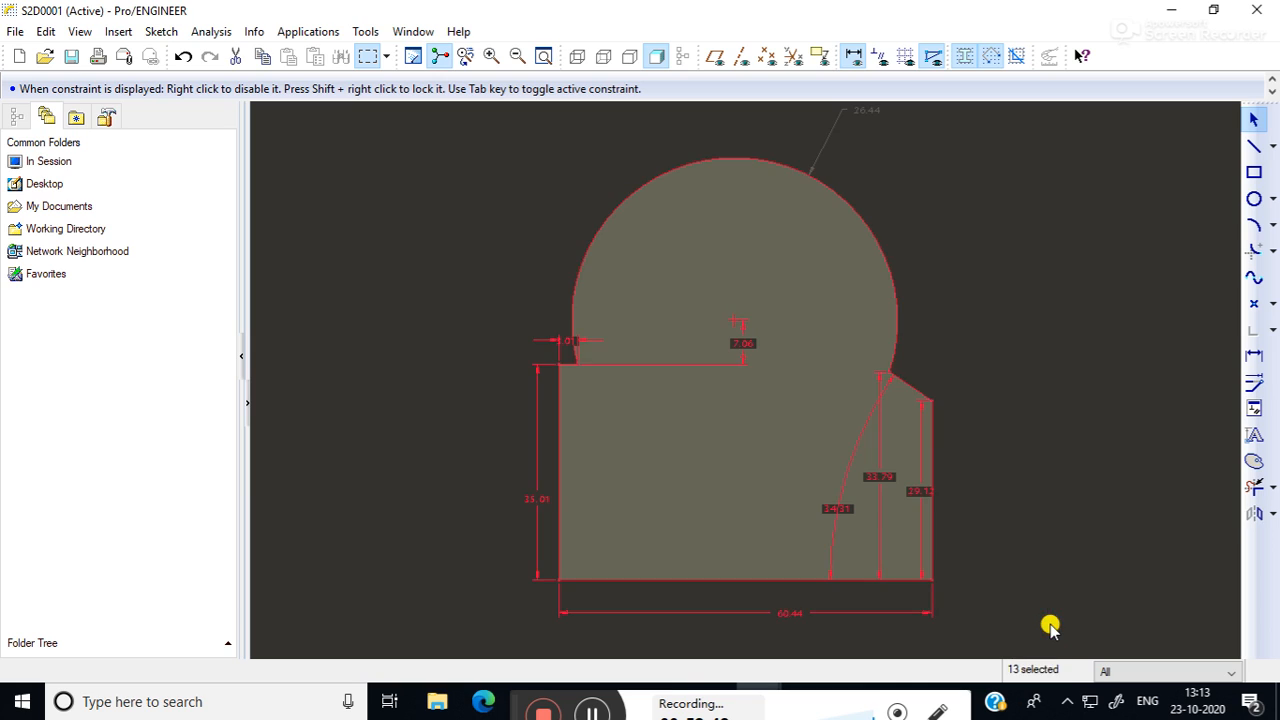
{"action": "key", "text": "Delete"}
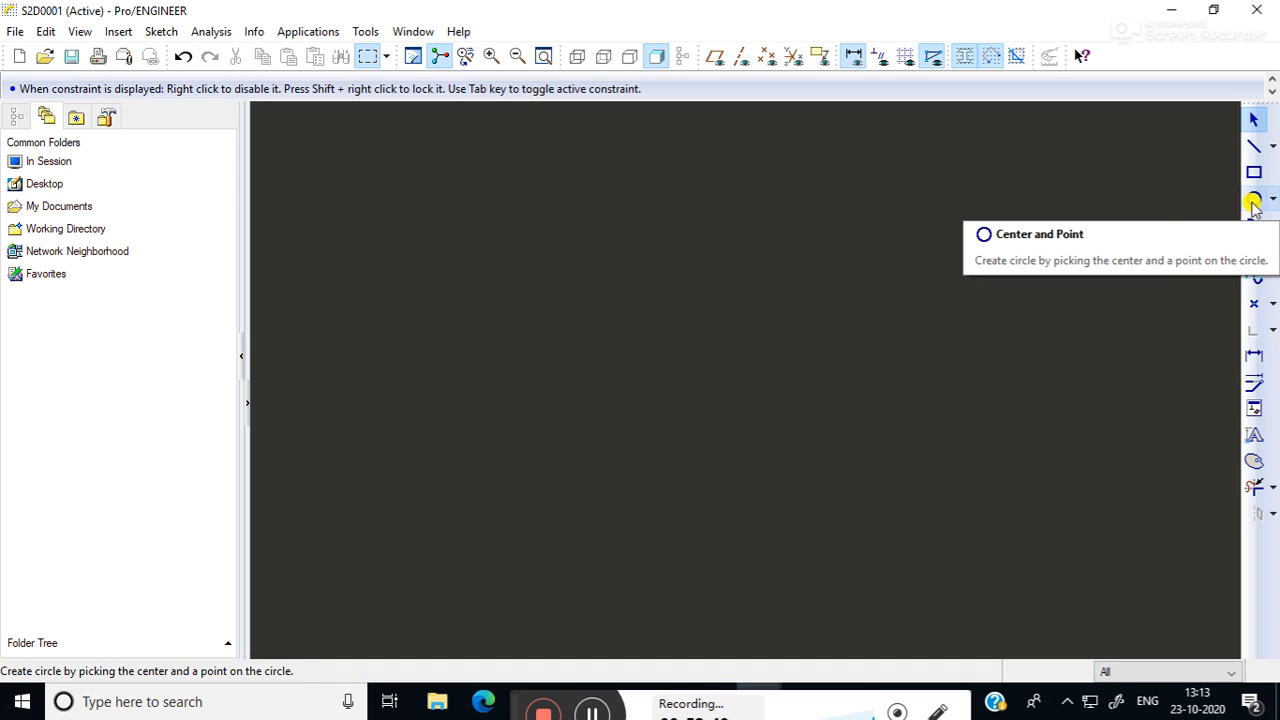
Draw a vertical centerline through the middle of the empty sketch.
{"action": "left_click", "coordinate": [1254, 150]}
{"action": "left_click", "coordinate": [1276, 149]}
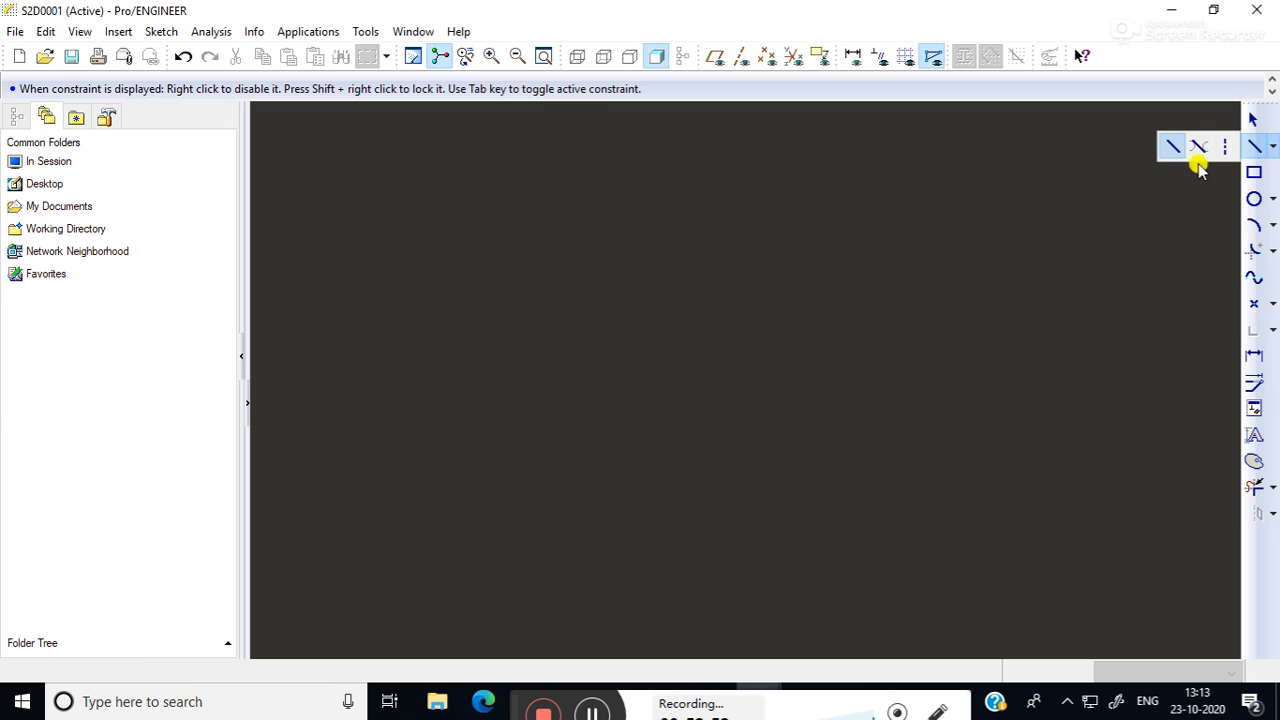
{"action": "left_click", "coordinate": [1222, 147]}
{"action": "left_click", "coordinate": [724, 163]}
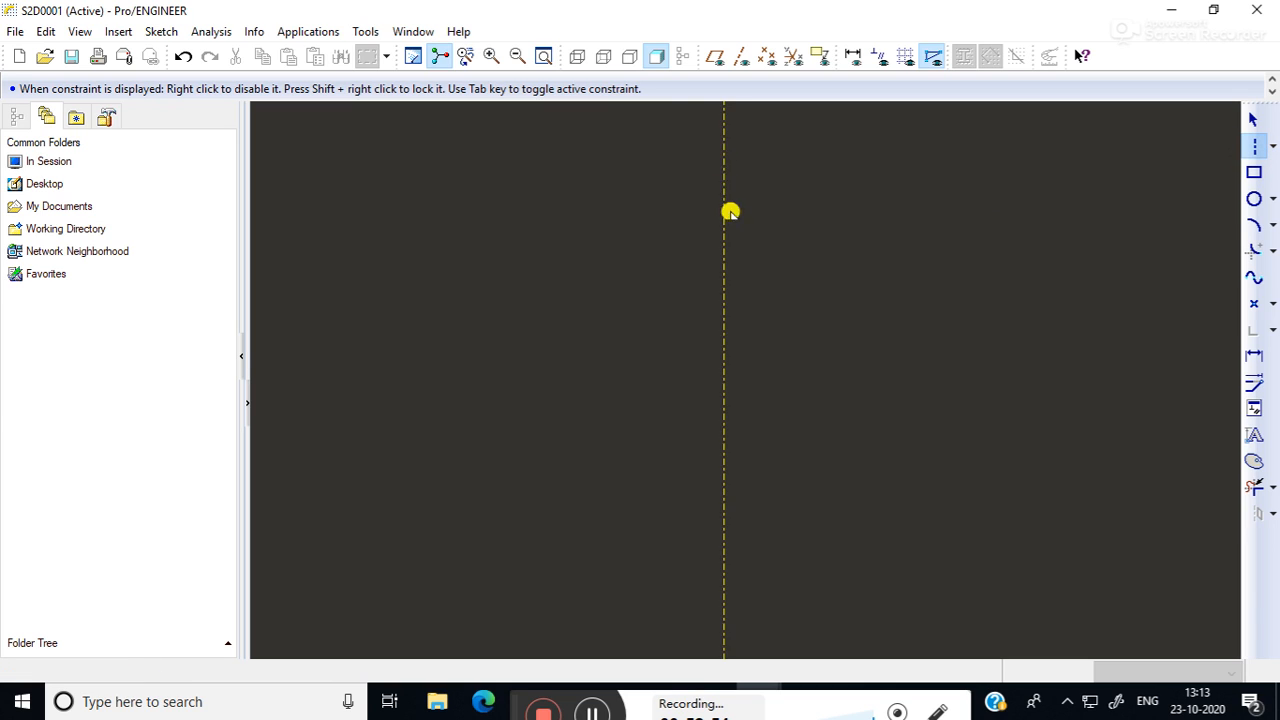
{"action": "left_click", "coordinate": [722, 399]}
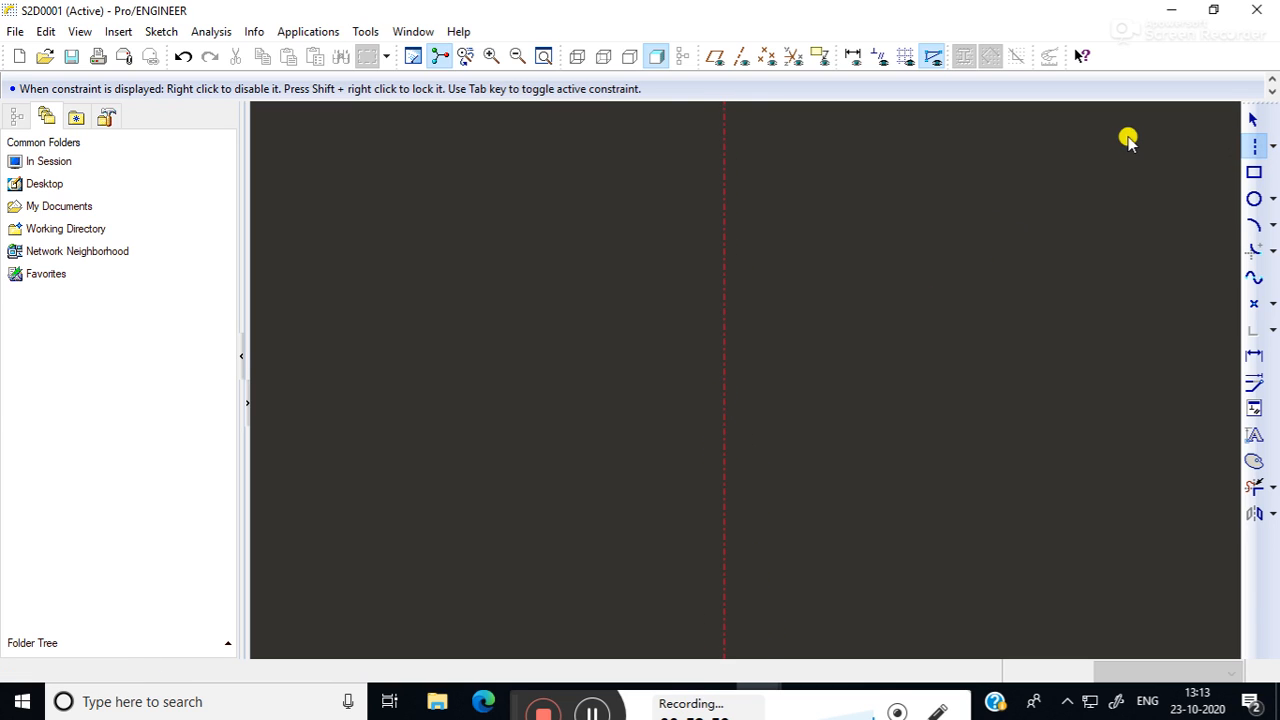
{"action": "left_click", "coordinate": [1254, 120]}
Draw a circle about 49 in diameter, centred about 44.5 to the left of the vertical centerline.
{"action": "left_click", "coordinate": [1254, 199]}
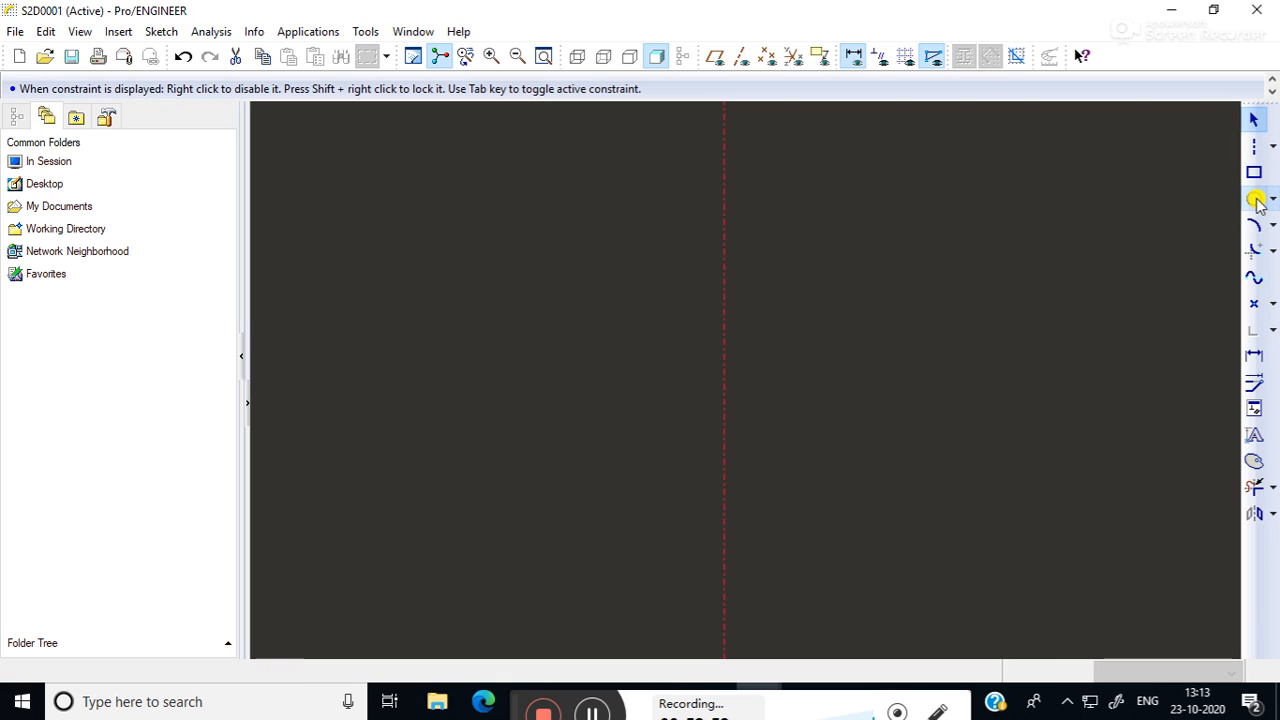
{"action": "left_click", "coordinate": [449, 323]}
{"action": "left_click", "coordinate": [577, 407]}
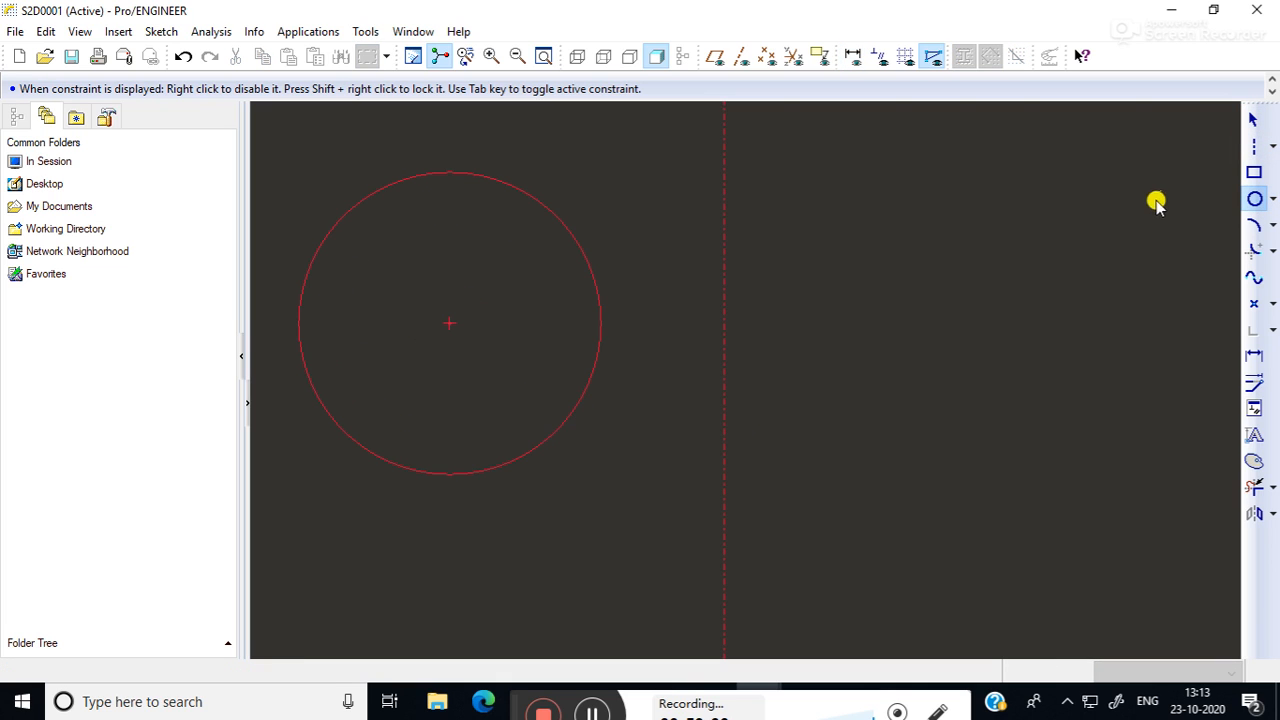
{"action": "left_click", "coordinate": [1254, 120]}
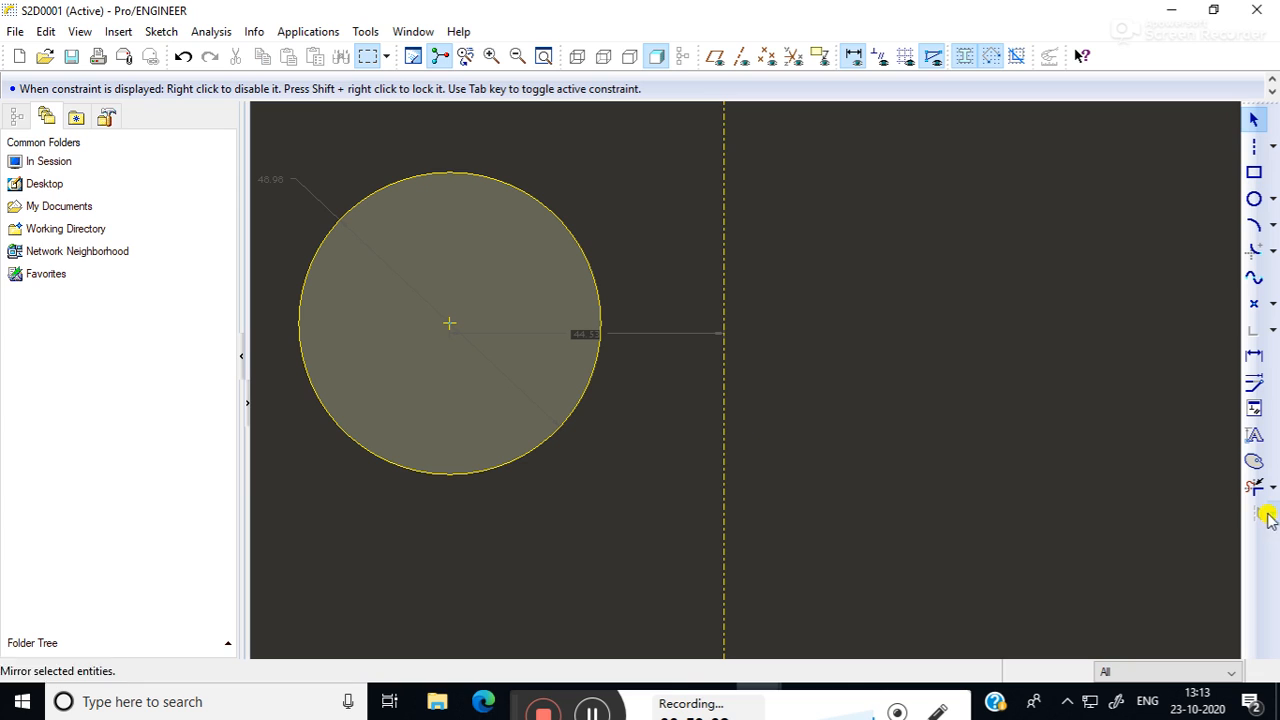
Mirror the circle about the vertical centerline.
{"action": "left_click", "coordinate": [566, 430]}
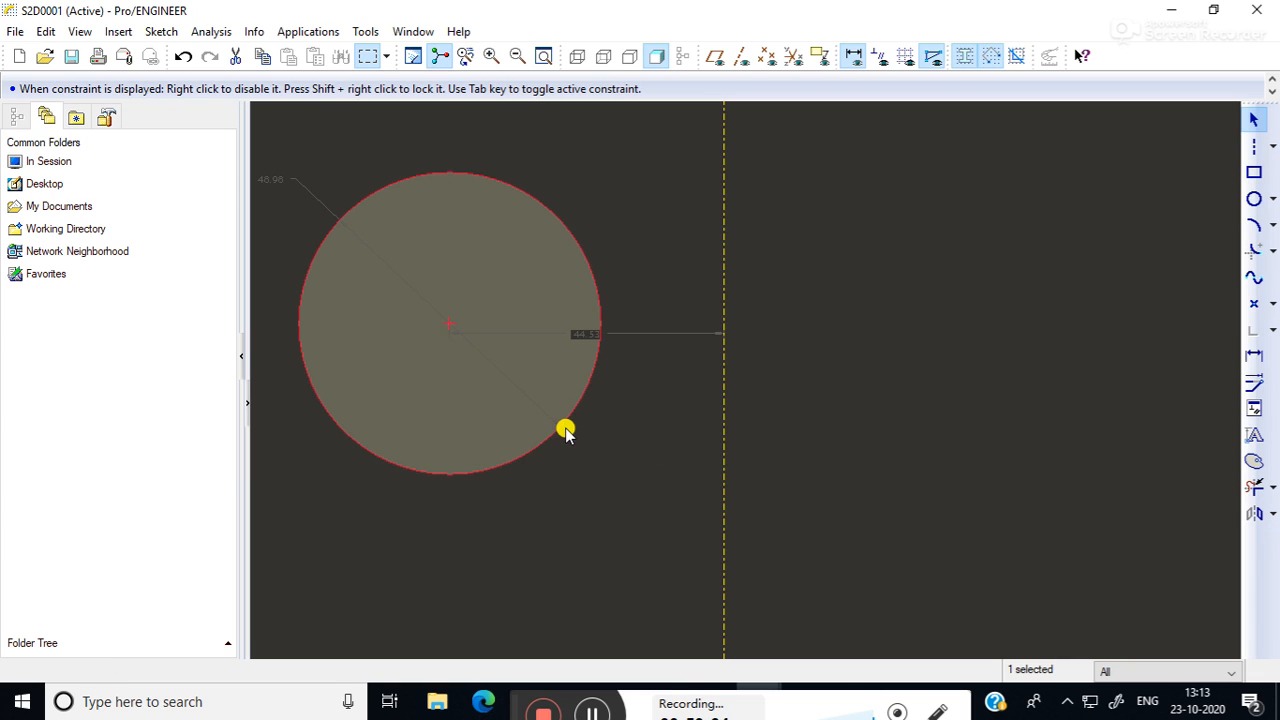
{"action": "left_click", "coordinate": [896, 425]}
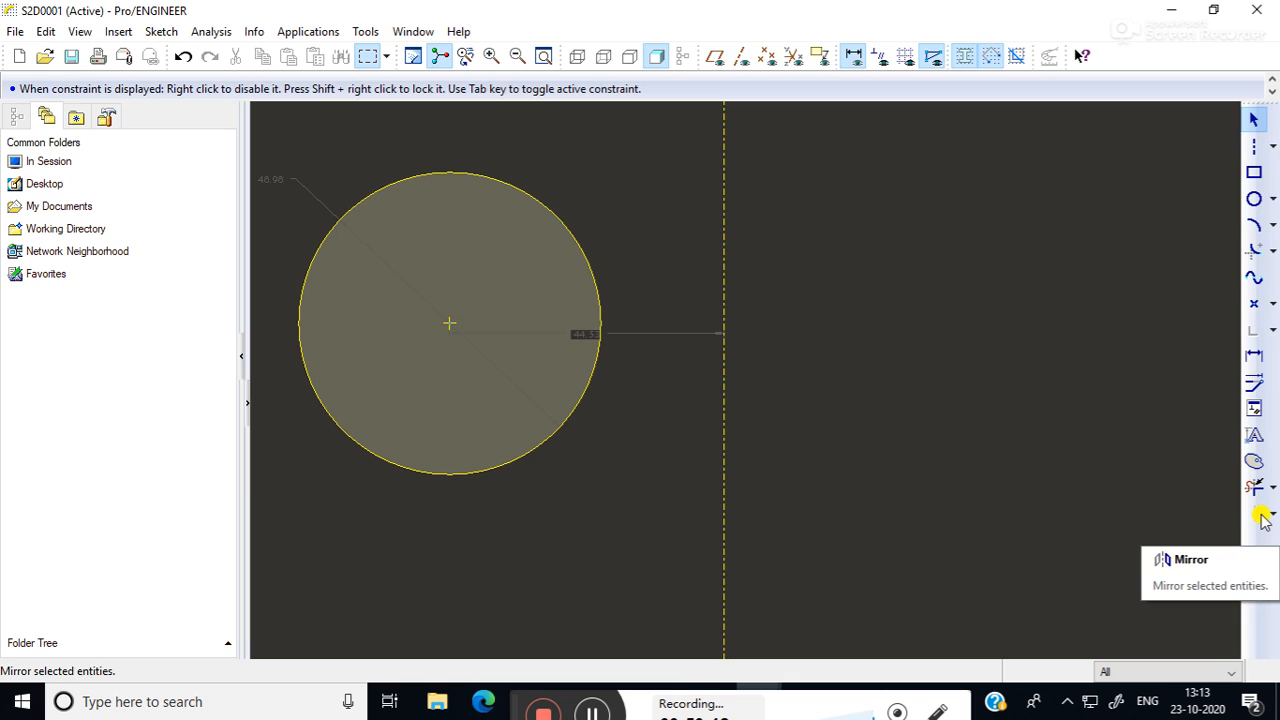
{"action": "left_click", "coordinate": [557, 432]}
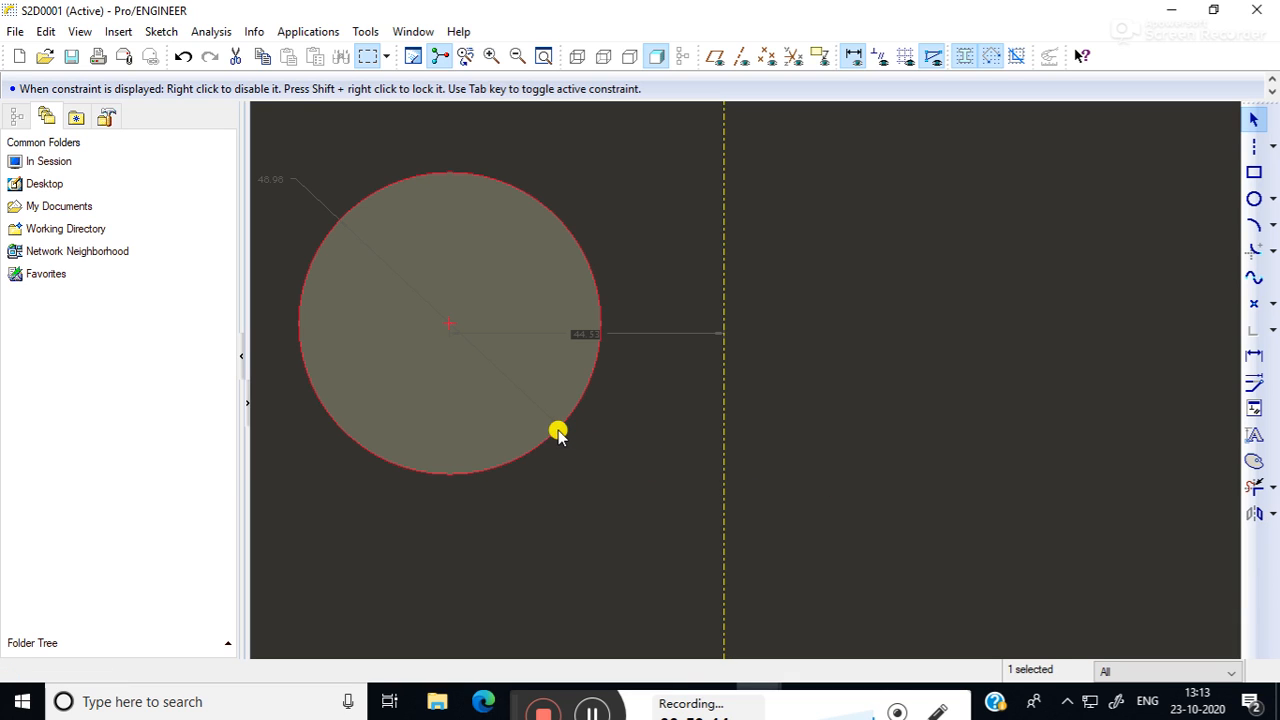
{"action": "left_click", "coordinate": [1259, 518]}
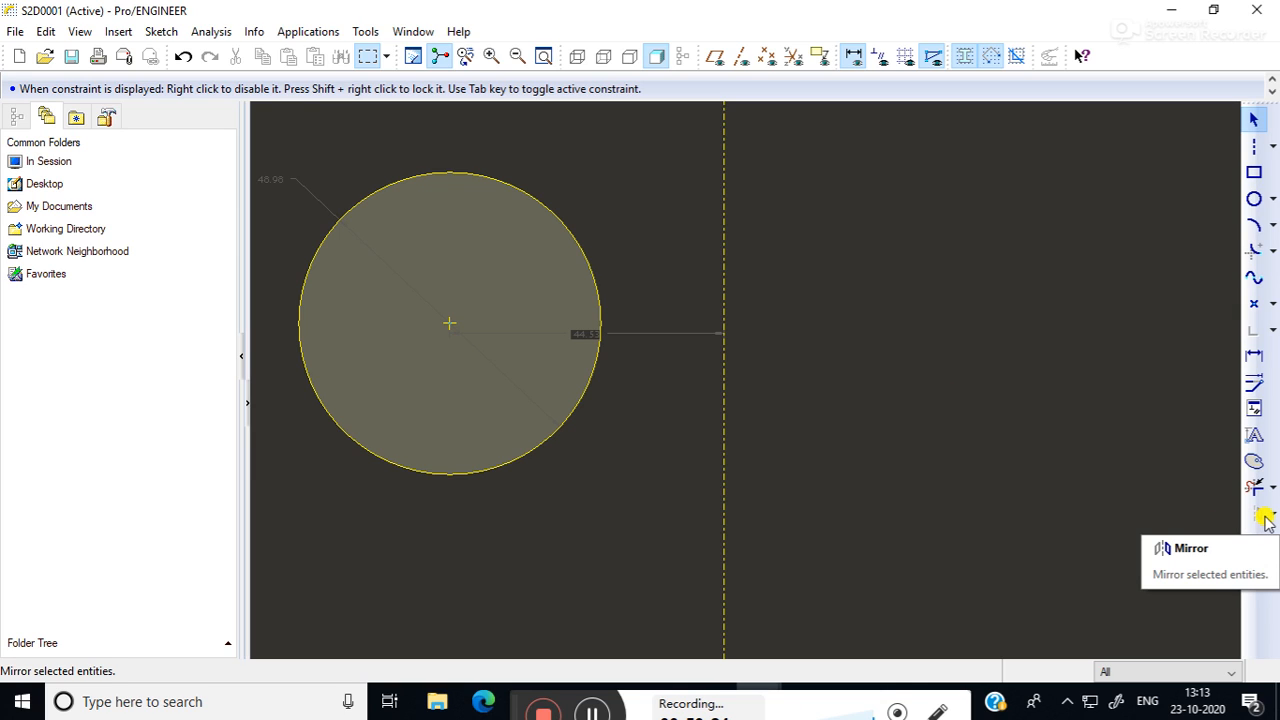
{"action": "left_click", "coordinate": [536, 448]}
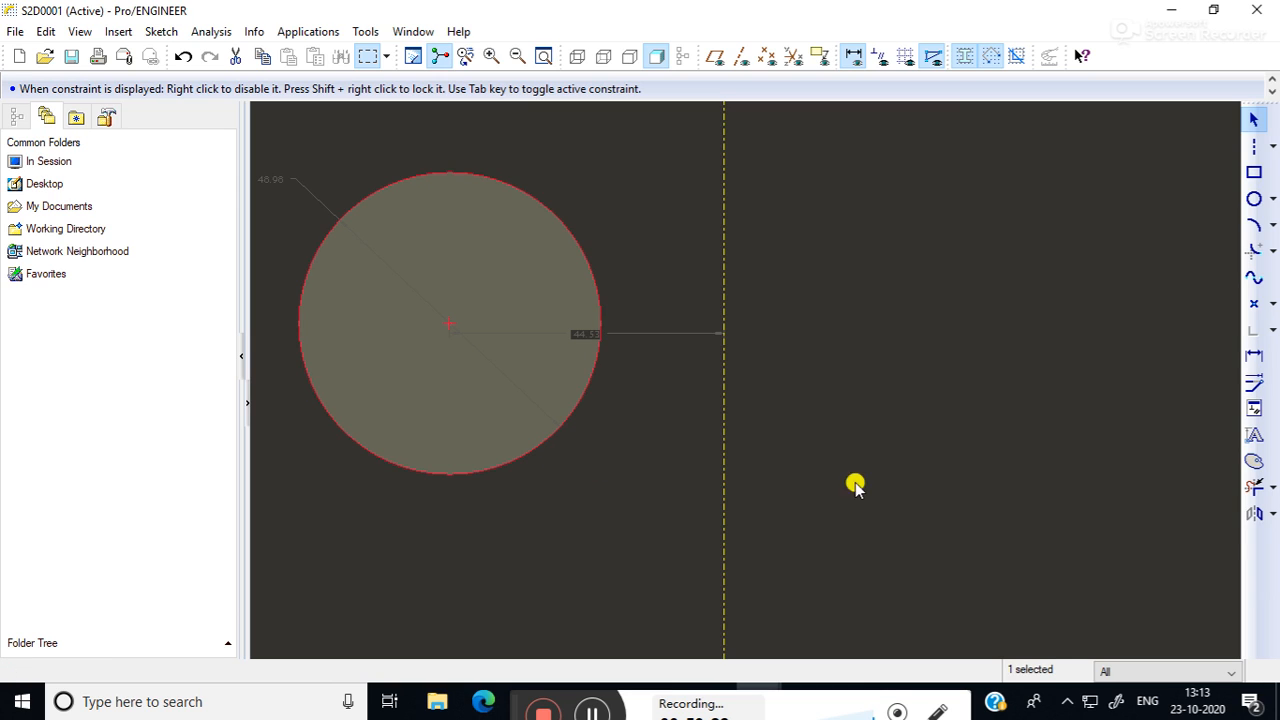
{"action": "left_click", "coordinate": [1257, 515]}
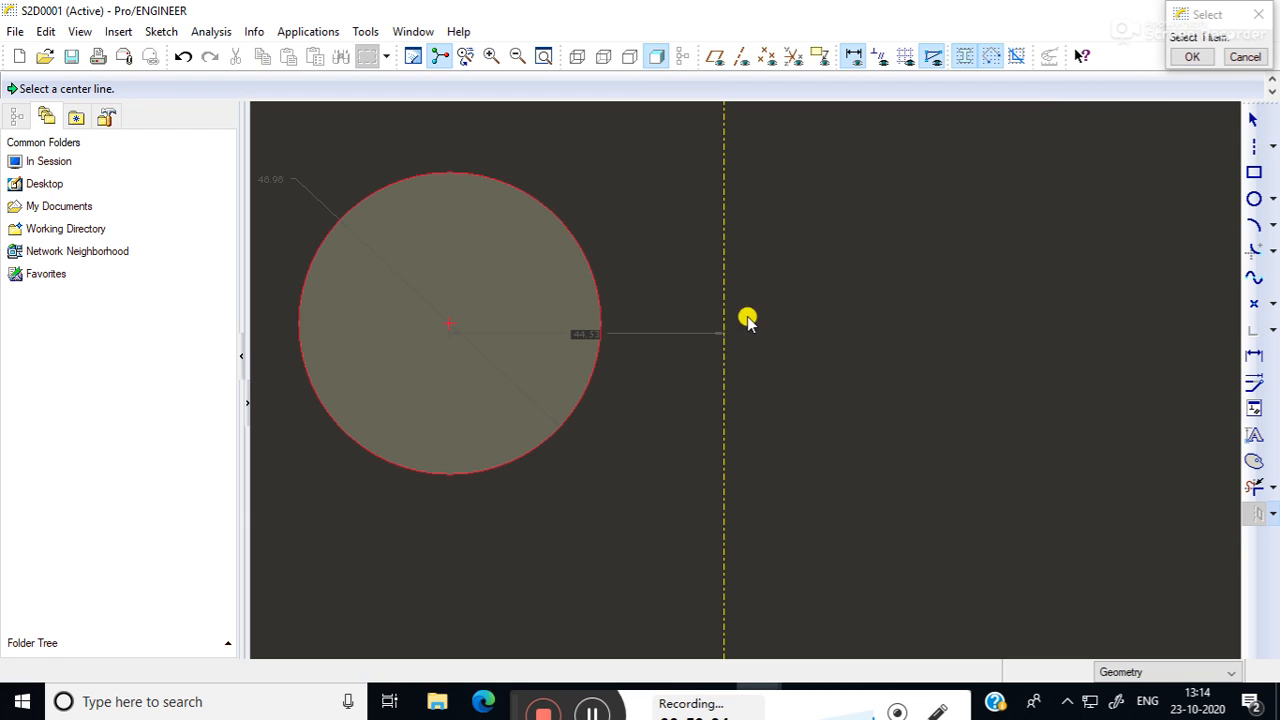
{"action": "left_click", "coordinate": [725, 358]}
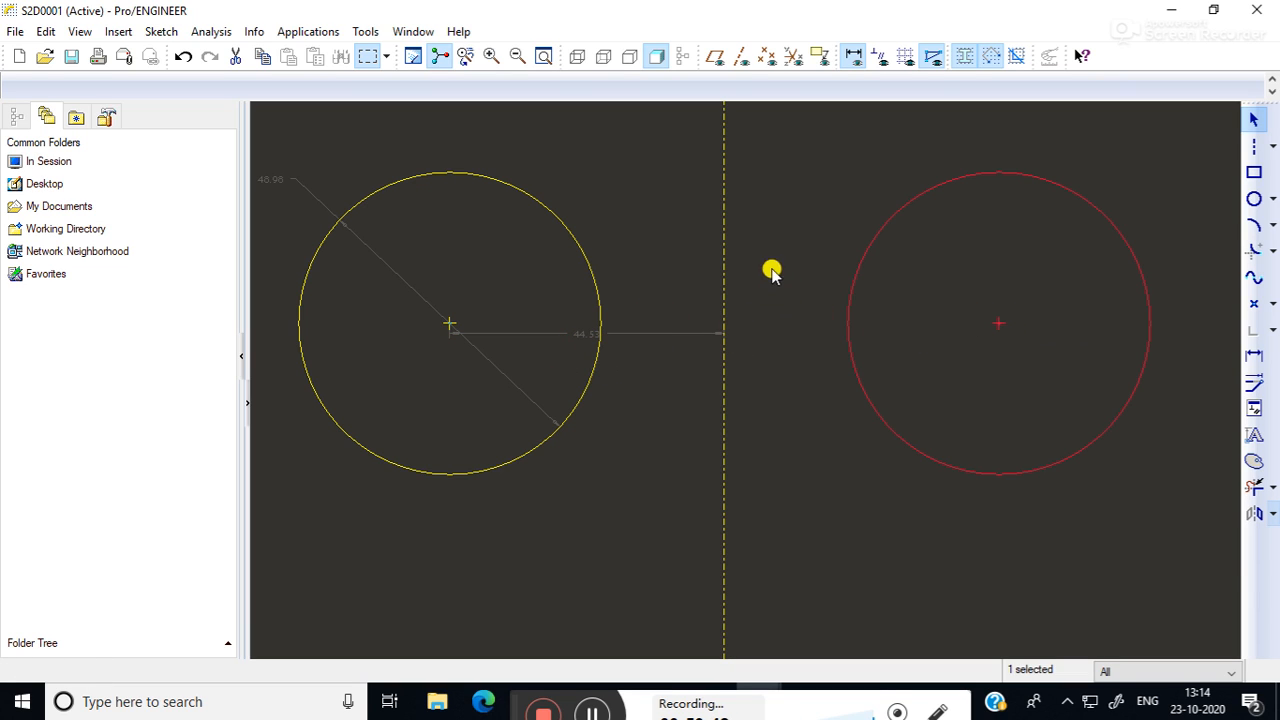
Draw a horizontal centerline about 50 below the centres of the two circles.
{"action": "mouse_move", "coordinate": [798, 262]}
{"action": "middle_mouse_down", "text": "ctrl"}
{"action": "mouse_move", "coordinate": [769, 436]}
{"action": "mouse_move", "coordinate": [798, 266]}
{"action": "middle_mouse_up", "text": "ctrl"}
{"action": "middle_click_drag", "start_coordinate": [762, 424], "coordinate": [783, 272], "text": "shift"}
{"action": "mouse_move", "coordinate": [809, 226]}
{"action": "middle_mouse_down", "text": "shift"}
{"action": "mouse_move", "coordinate": [816, 369]}
{"action": "mouse_move", "coordinate": [824, 339]}
{"action": "middle_mouse_up", "text": "shift"}
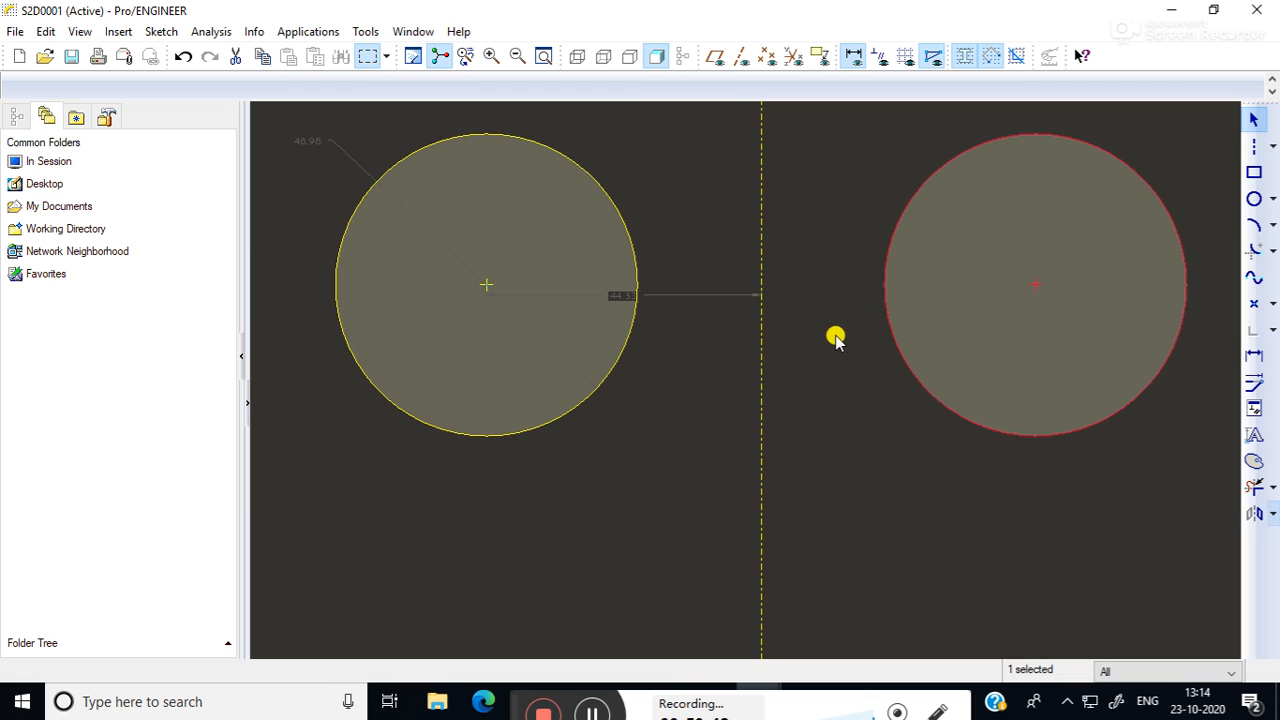
{"action": "left_click", "coordinate": [849, 384]}
{"action": "mouse_move", "coordinate": [857, 260]}
{"action": "middle_mouse_down", "text": "shift"}
{"action": "mouse_move", "coordinate": [811, 486]}
{"action": "mouse_move", "coordinate": [806, 189]}
{"action": "mouse_move", "coordinate": [815, 195]}
{"action": "middle_mouse_up", "text": "shift"}
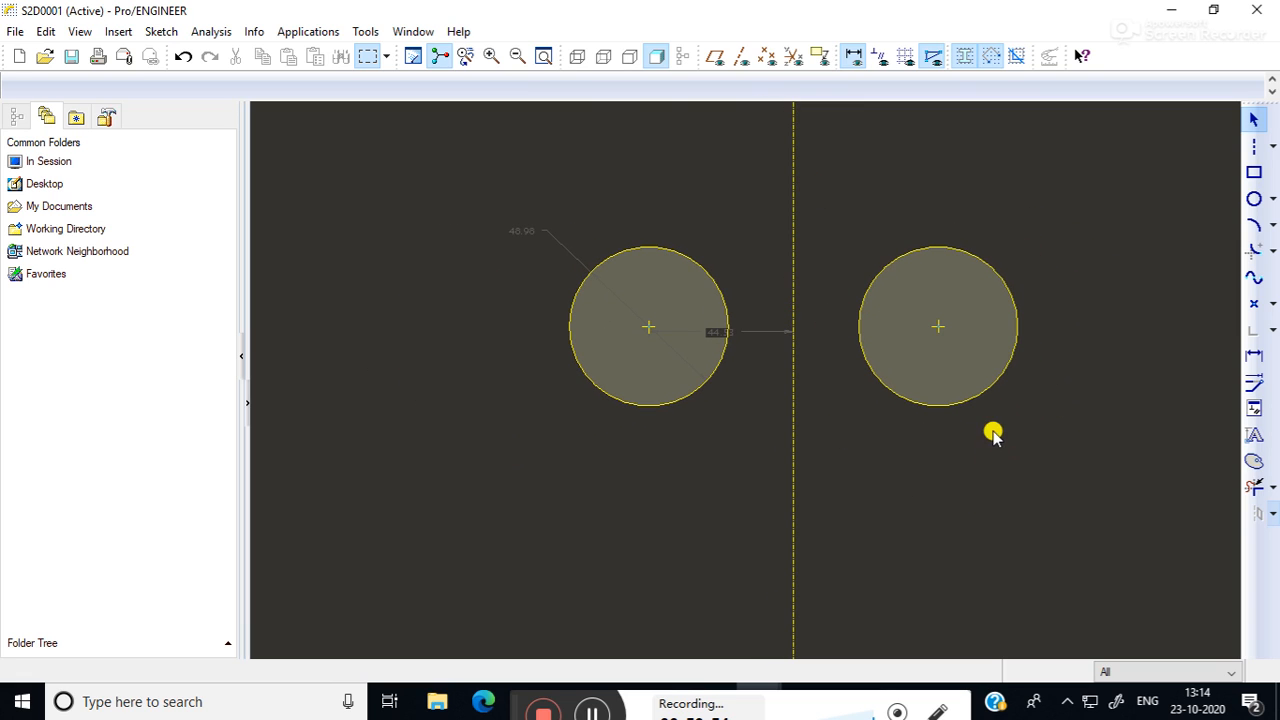
{"action": "middle_click_drag", "start_coordinate": [980, 460], "coordinate": [873, 366], "text": "shift"}
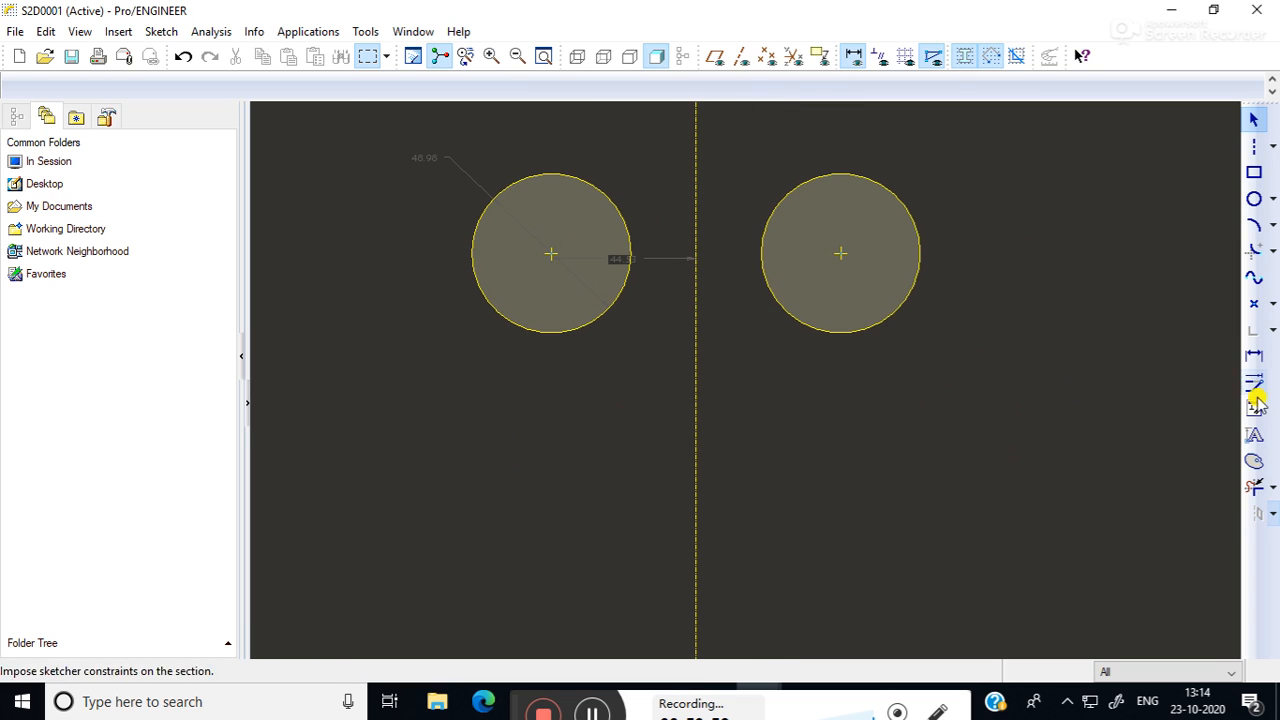
{"action": "left_click", "coordinate": [1254, 146]}
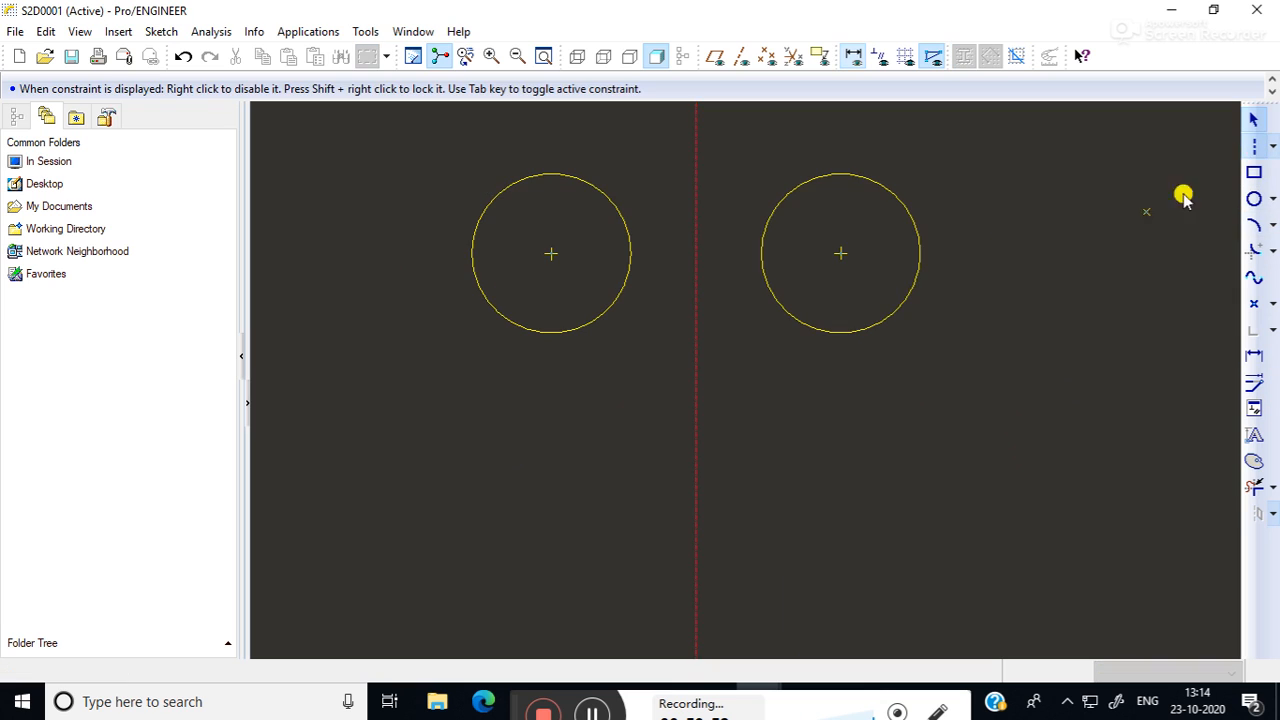
{"action": "left_click", "coordinate": [473, 420]}
{"action": "left_click", "coordinate": [871, 402]}
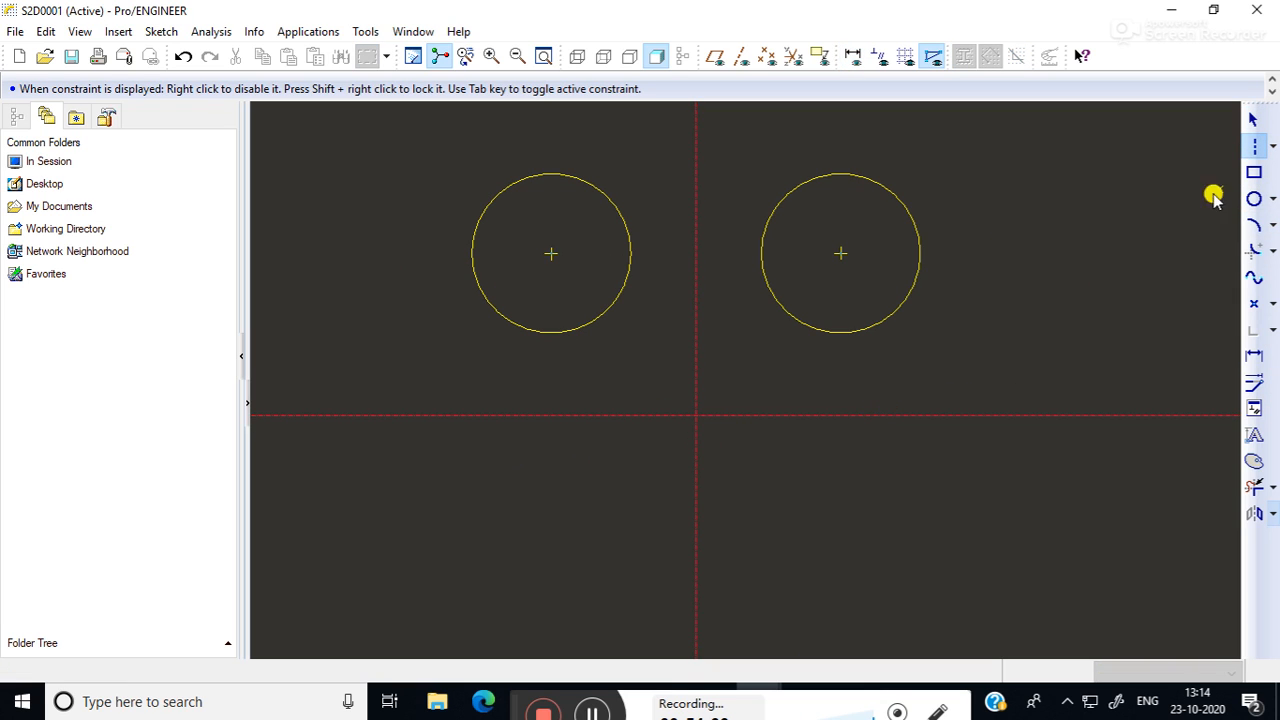
{"action": "left_click", "coordinate": [1255, 118]}
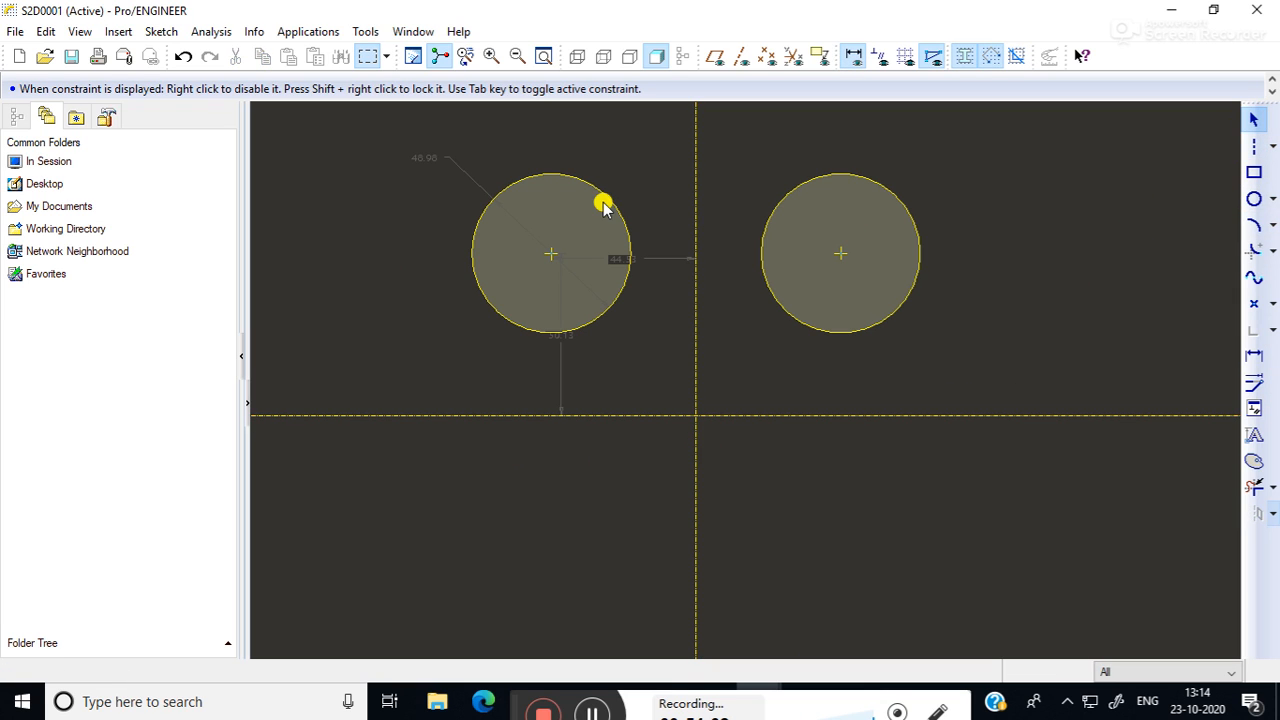
Mirror both circles together about the horizontal centerline.
{"action": "left_click", "coordinate": [507, 330]}
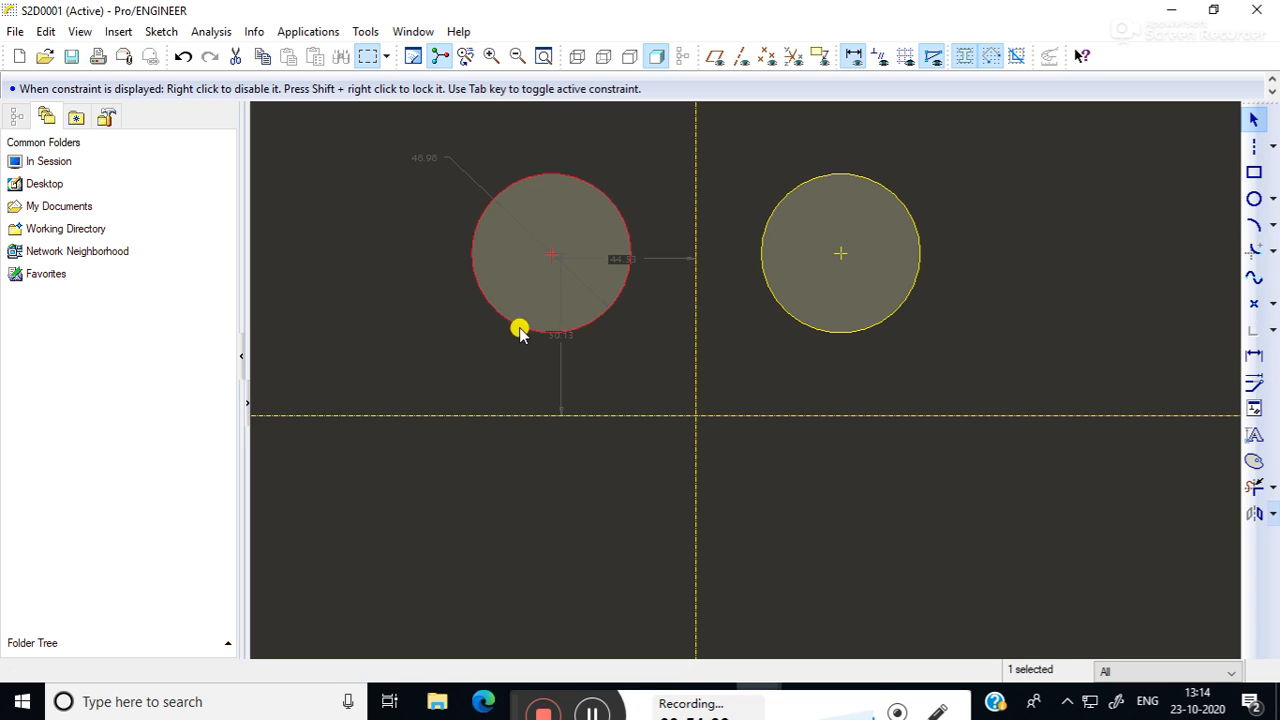
{"action": "left_click", "coordinate": [787, 313], "text": "ctrl"}
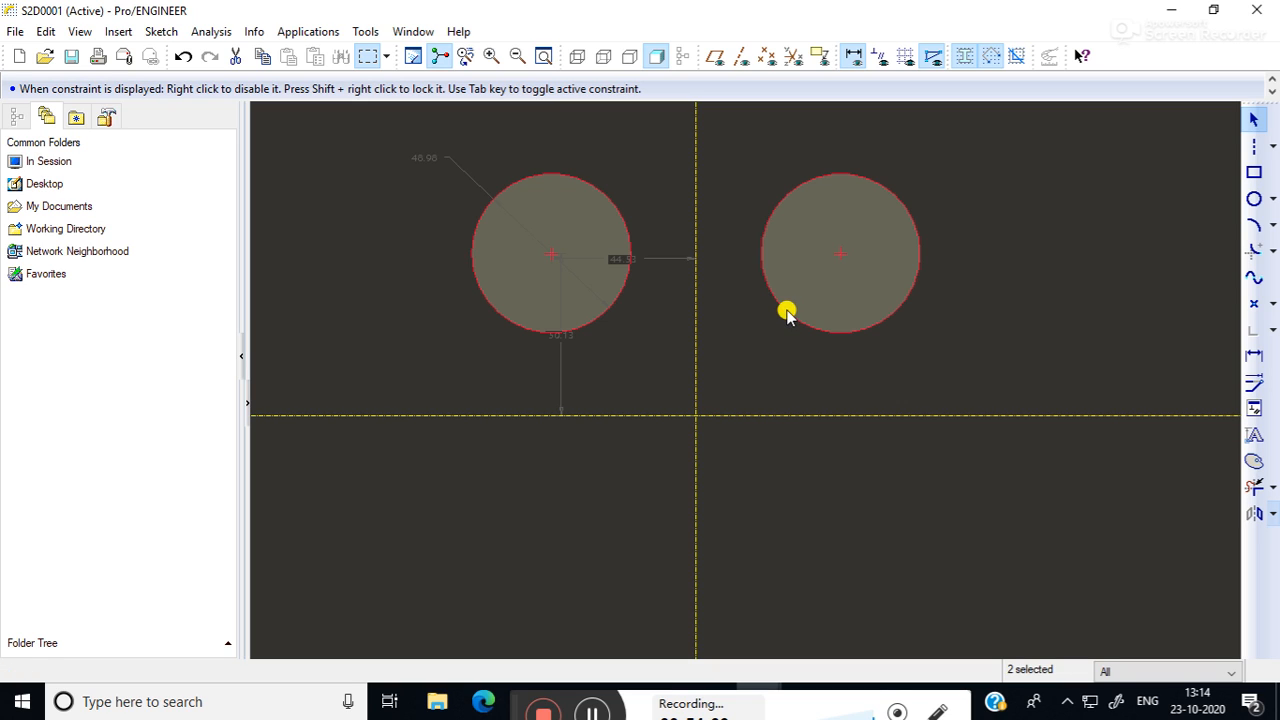
{"action": "left_click", "coordinate": [1254, 516]}
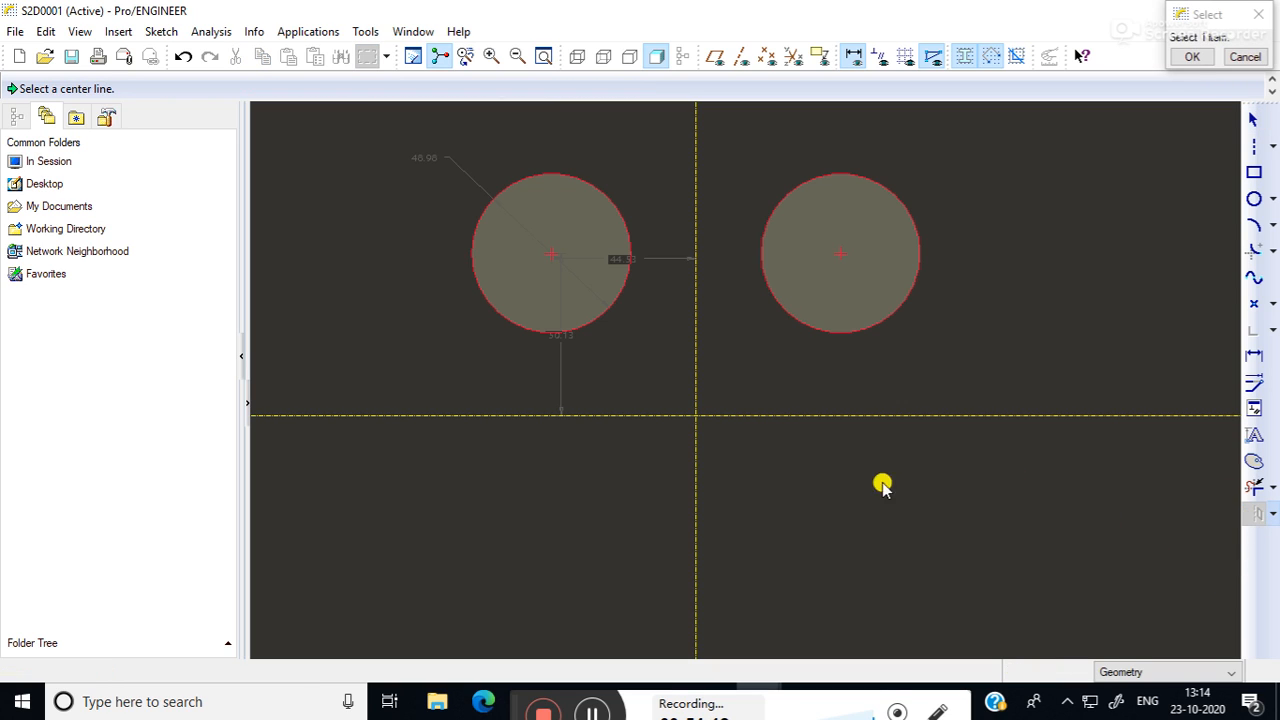
{"action": "left_click", "coordinate": [616, 416]}
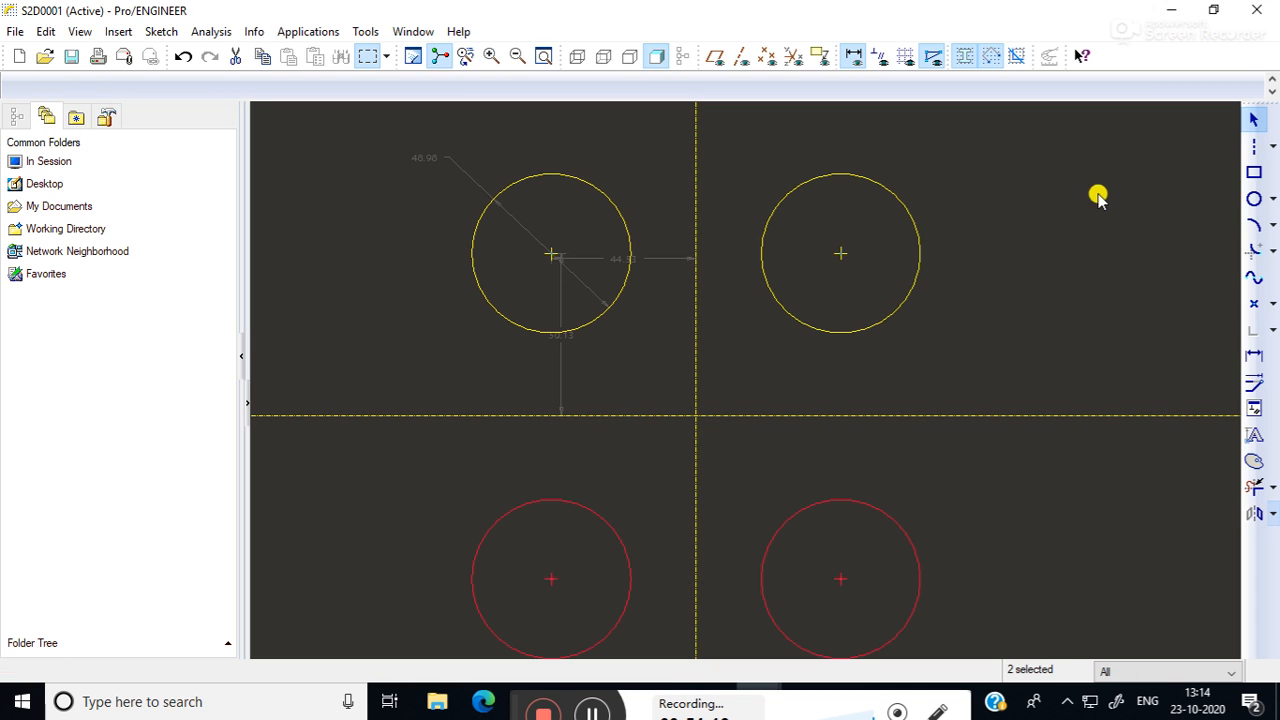